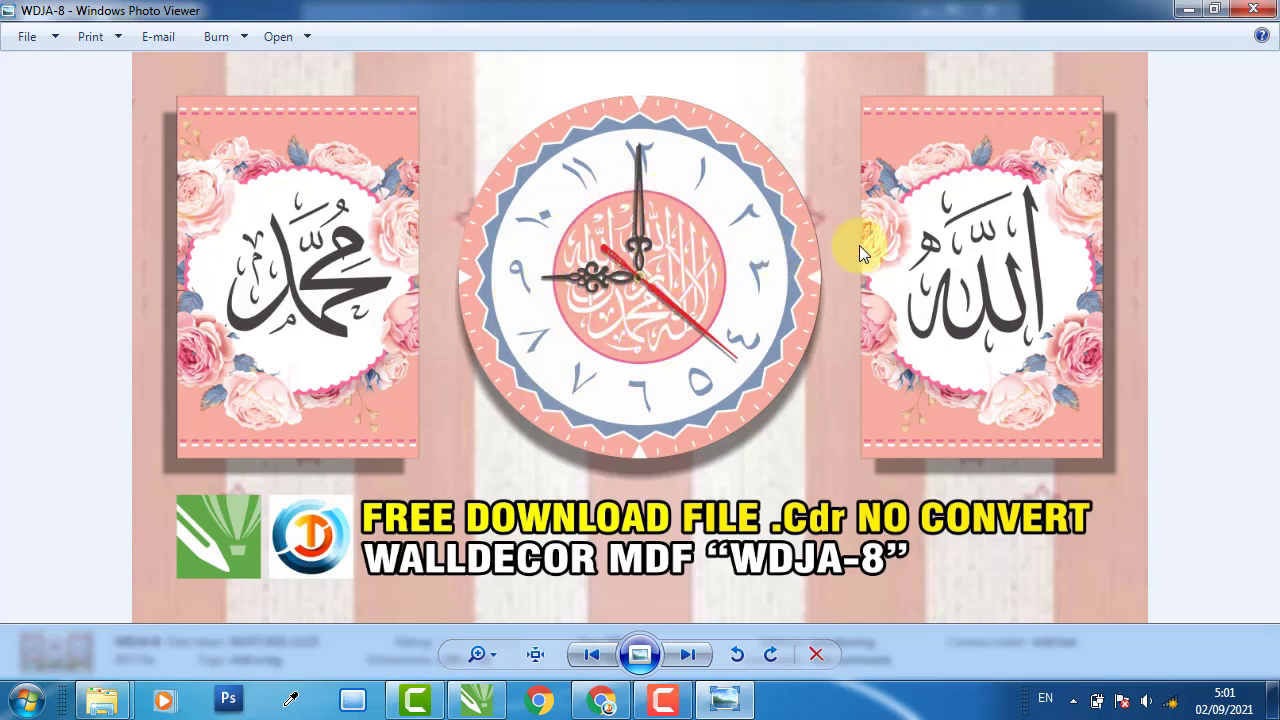
Close the WDJA-8 image preview, get the file window out of the way and switch to CorelDRAW X7
{"action": "left_click", "coordinate": [1253, 10]}
{"action": "left_click", "coordinate": [1195, 12]}
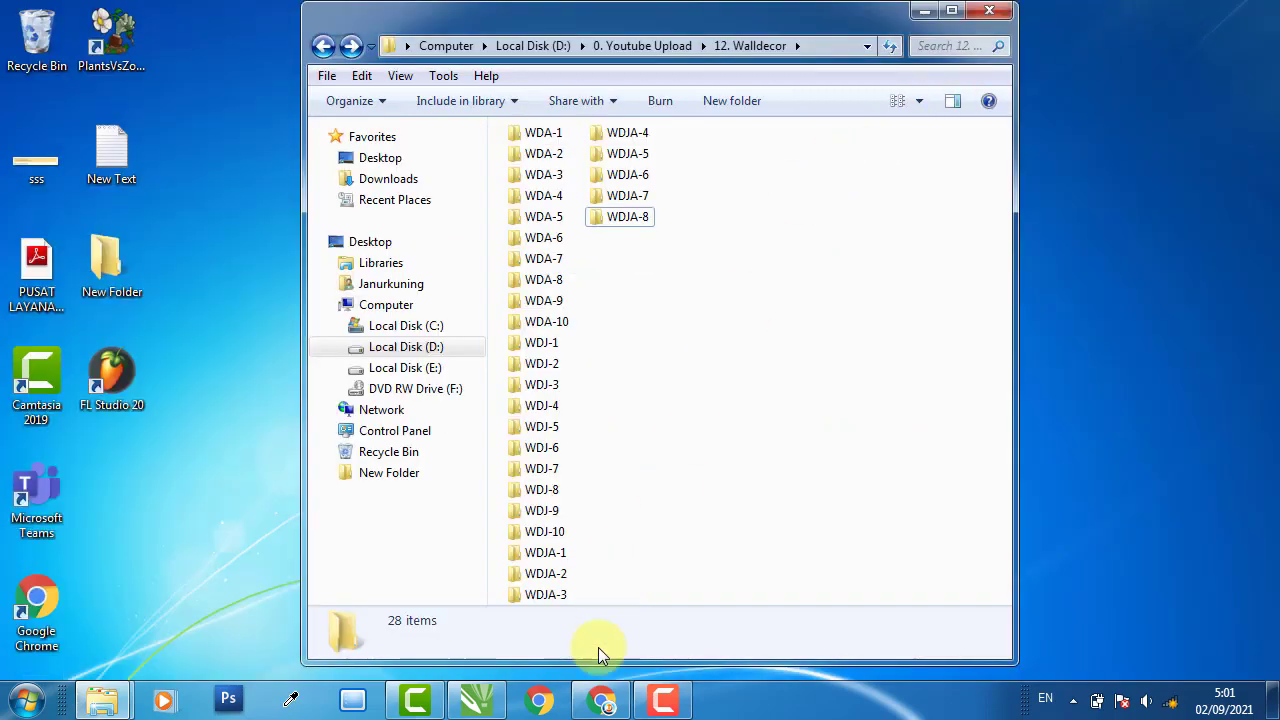
{"action": "left_click", "coordinate": [480, 700]}
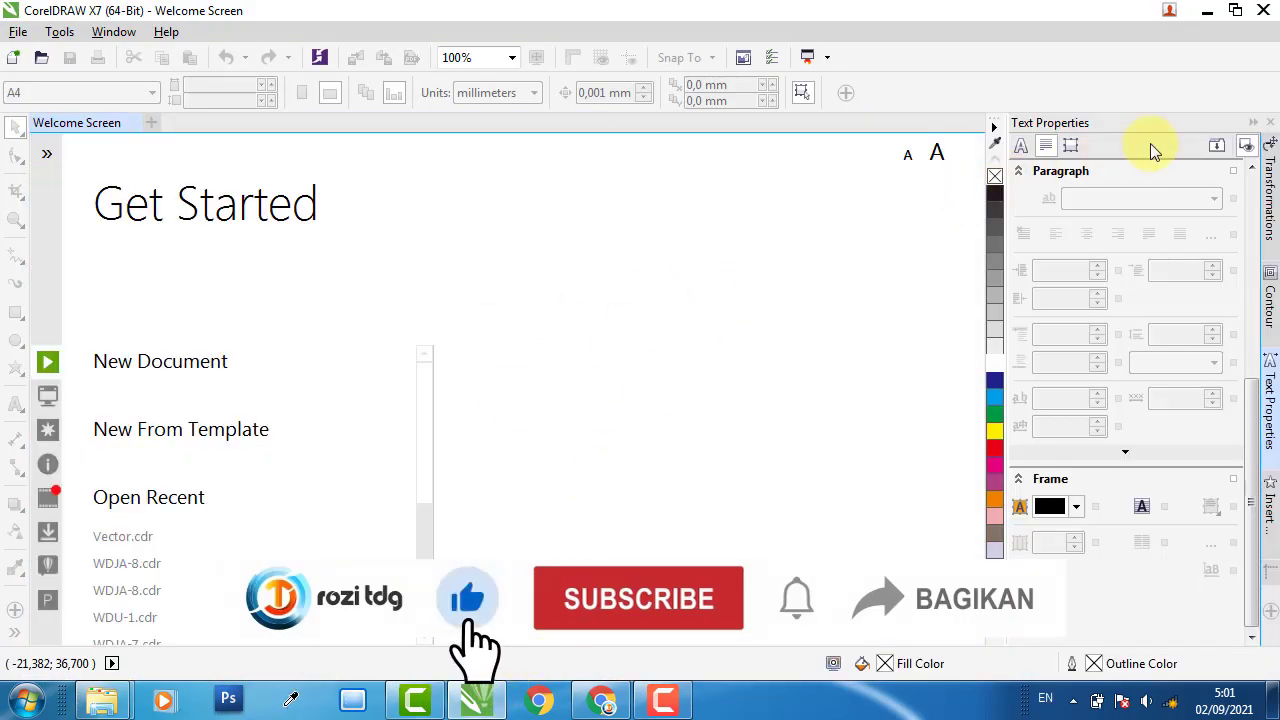
Collapse the Text Properties docker and create a 30 x 30 cm CMYK document named Latihan at 300 dpi
{"action": "left_click", "coordinate": [1253, 122]}
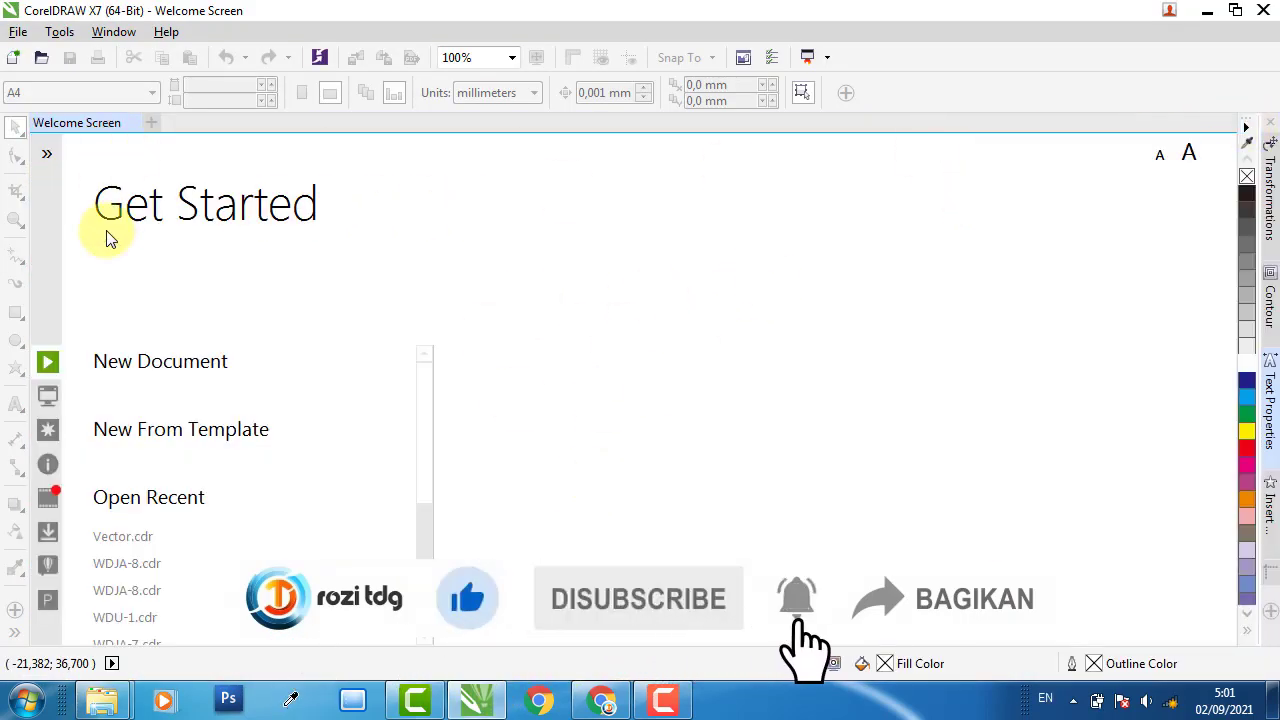
{"action": "left_click", "coordinate": [170, 370]}
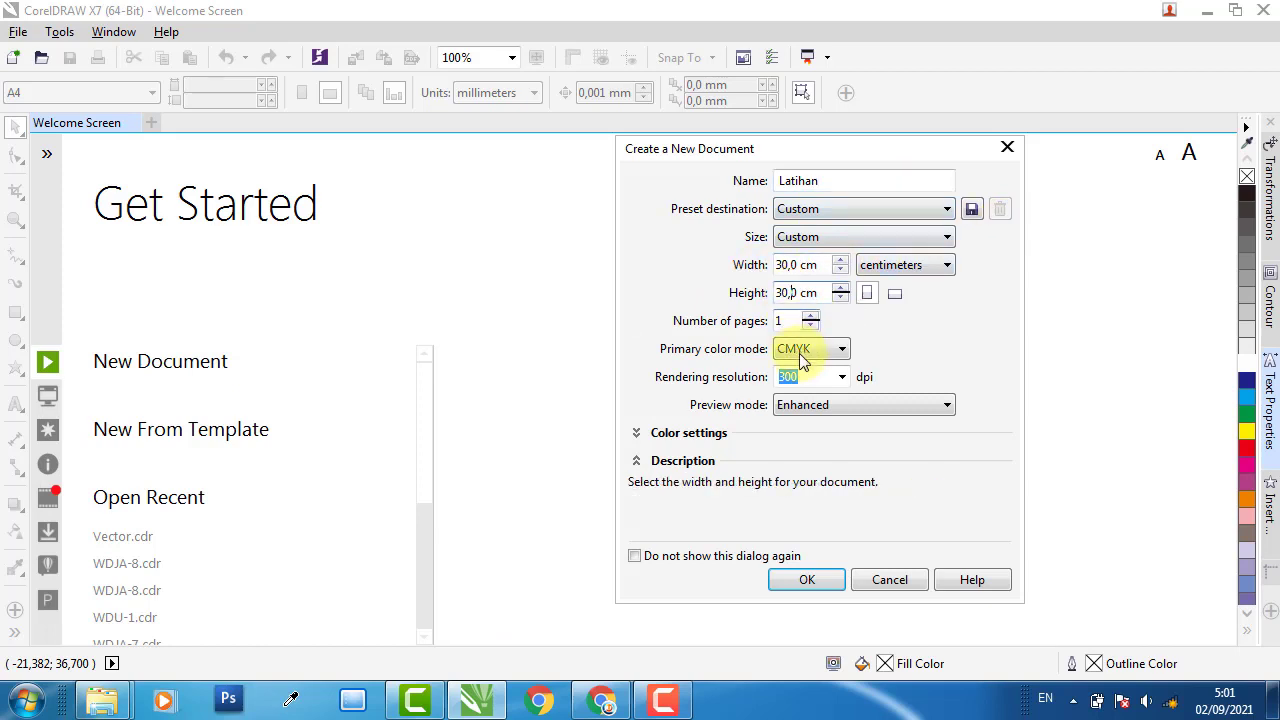
{"action": "left_click", "coordinate": [808, 582]}
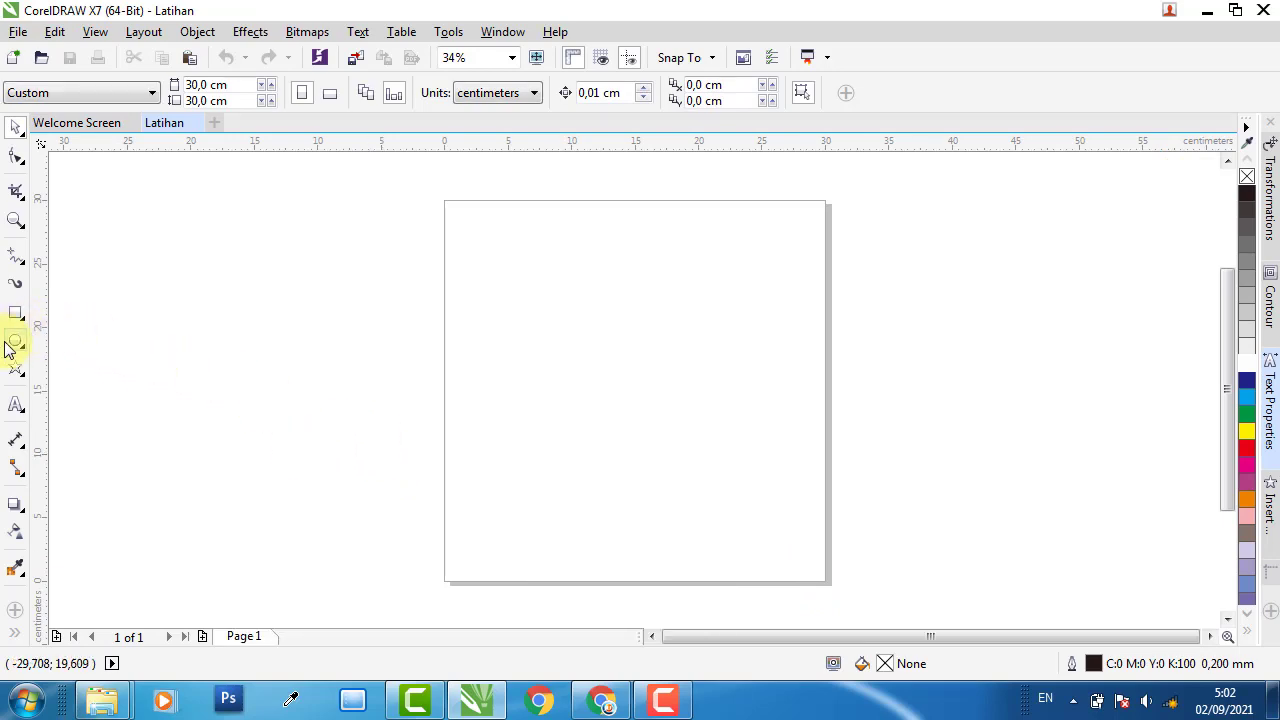
Switch to Windows Explorer and open the folder D:\0. Youtube Upload\12. Walldecor\WDJA-8
{"action": "mouse_move", "coordinate": [115, 700]}
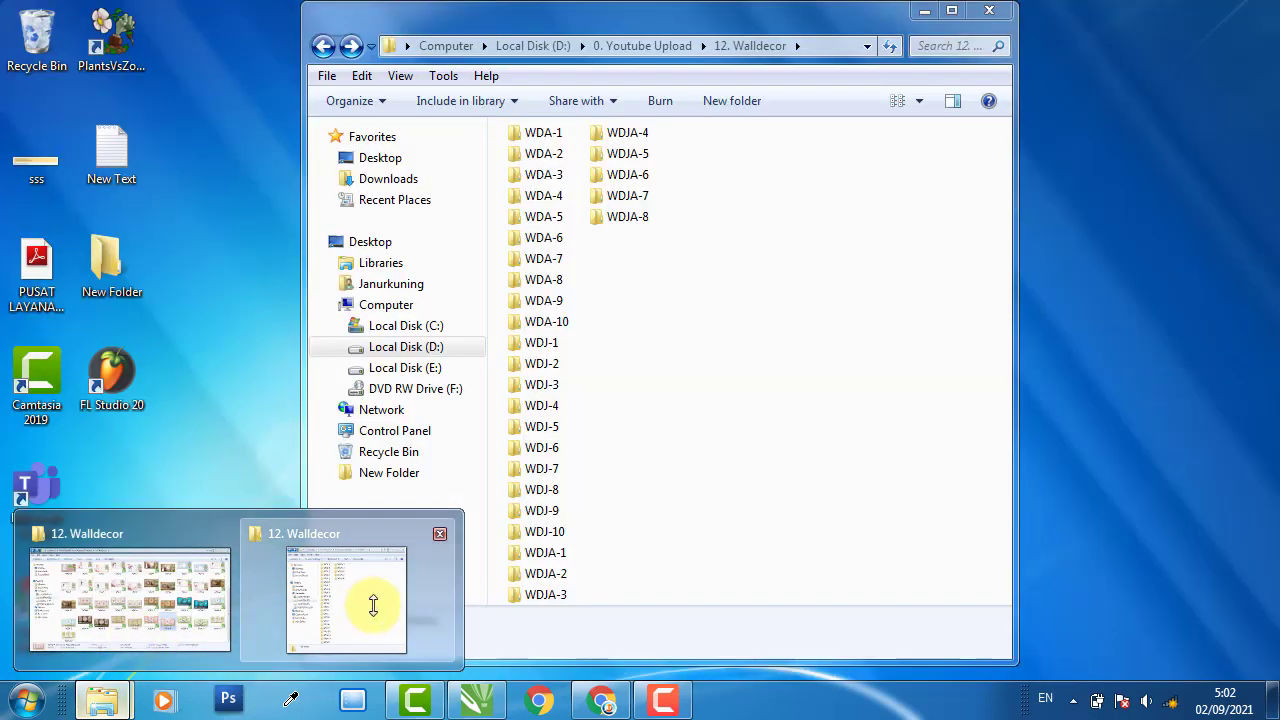
{"action": "left_click", "coordinate": [371, 603]}
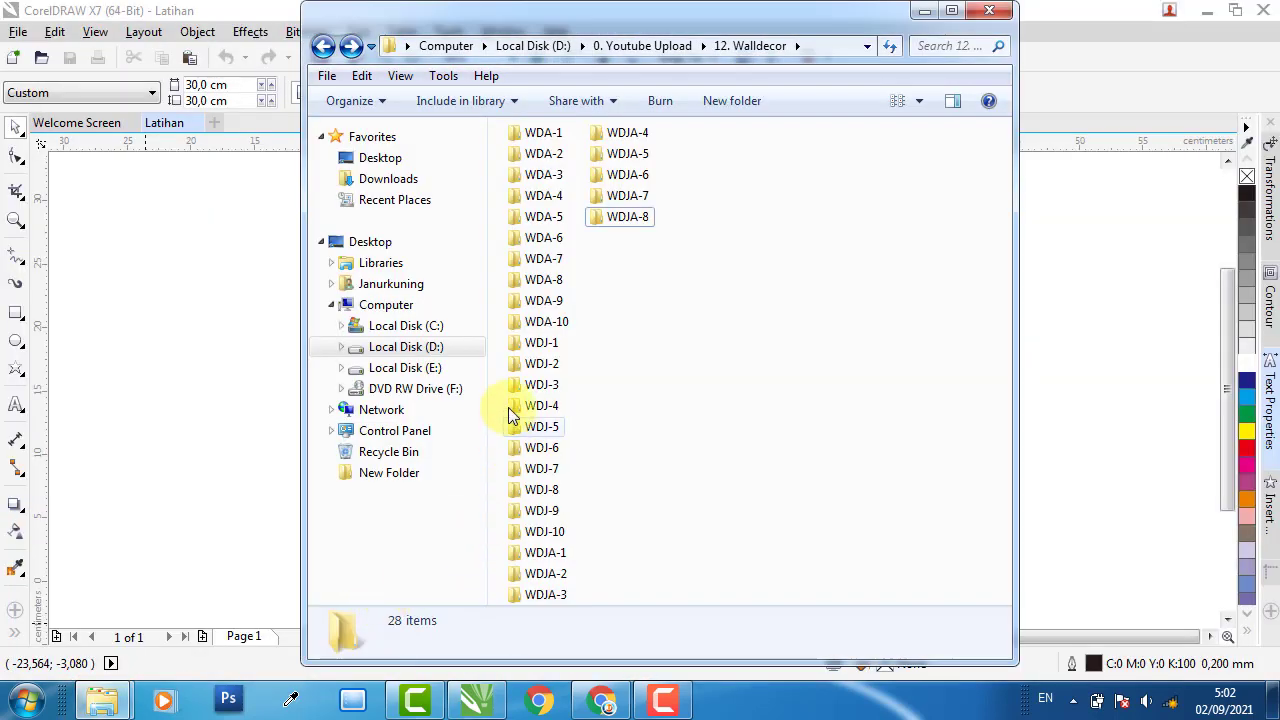
{"action": "left_click", "coordinate": [466, 350]}
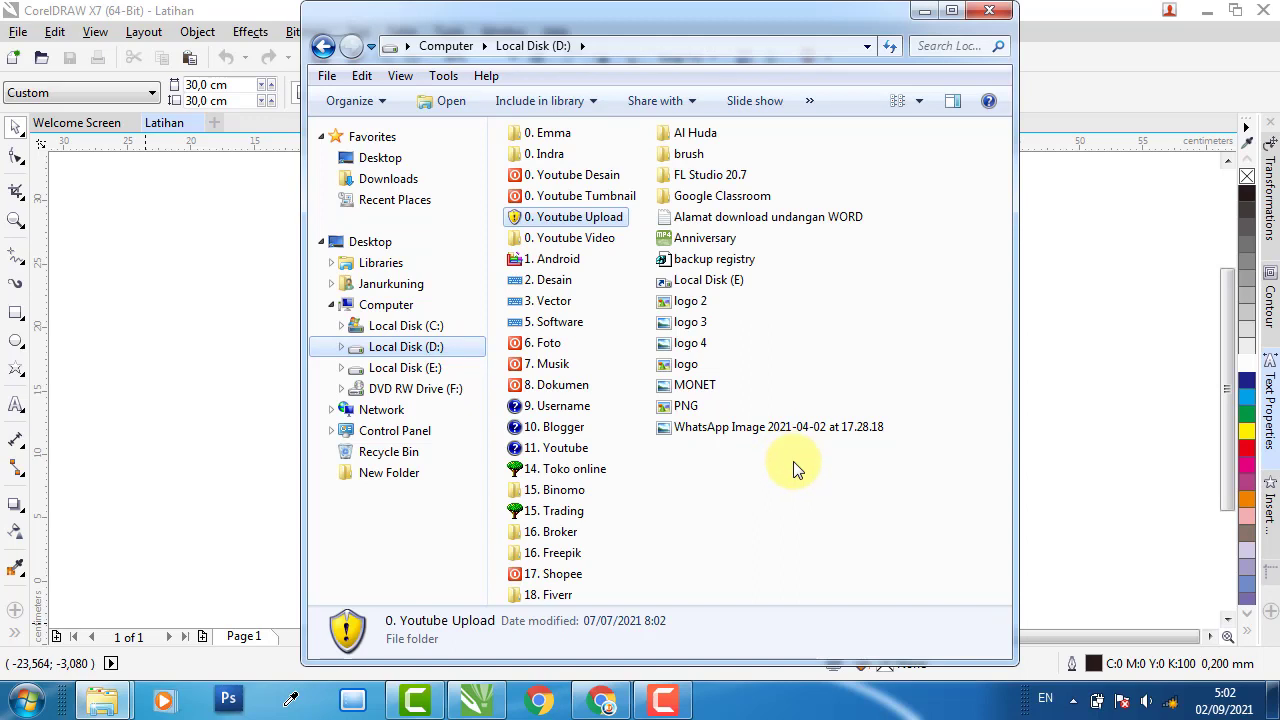
{"action": "left_click", "coordinate": [806, 516]}
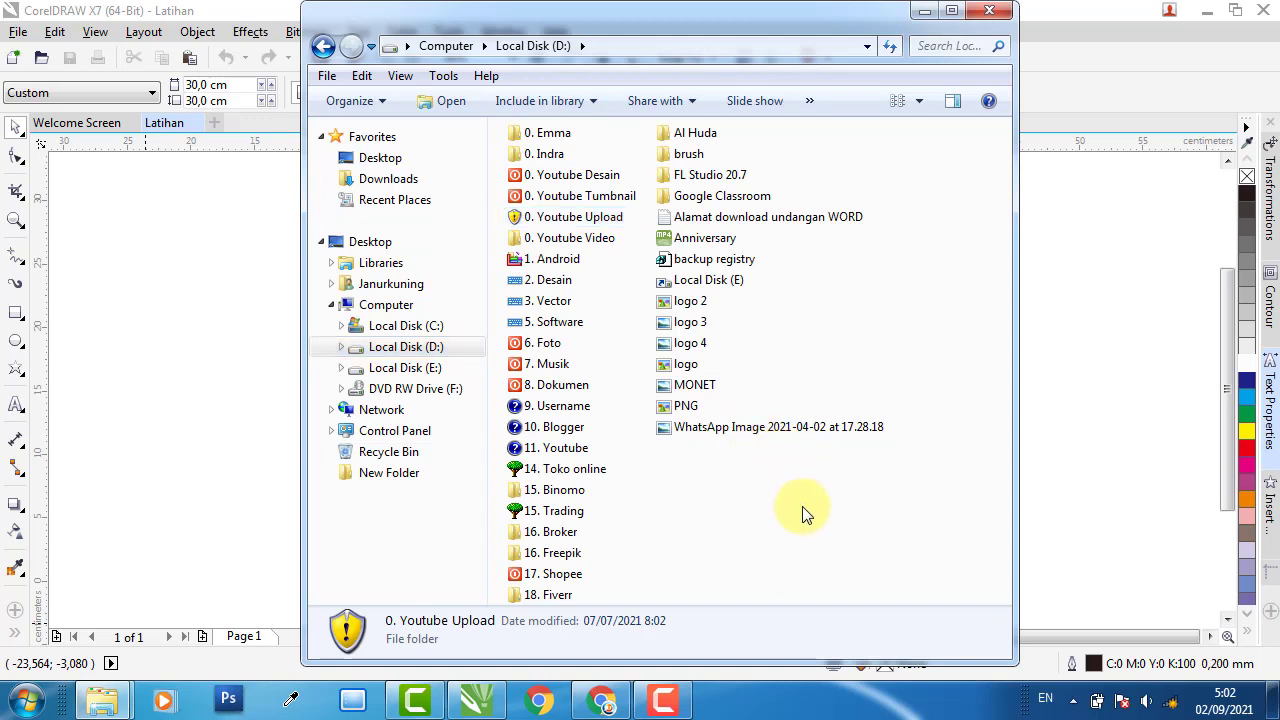
{"action": "double_click", "coordinate": [587, 215]}
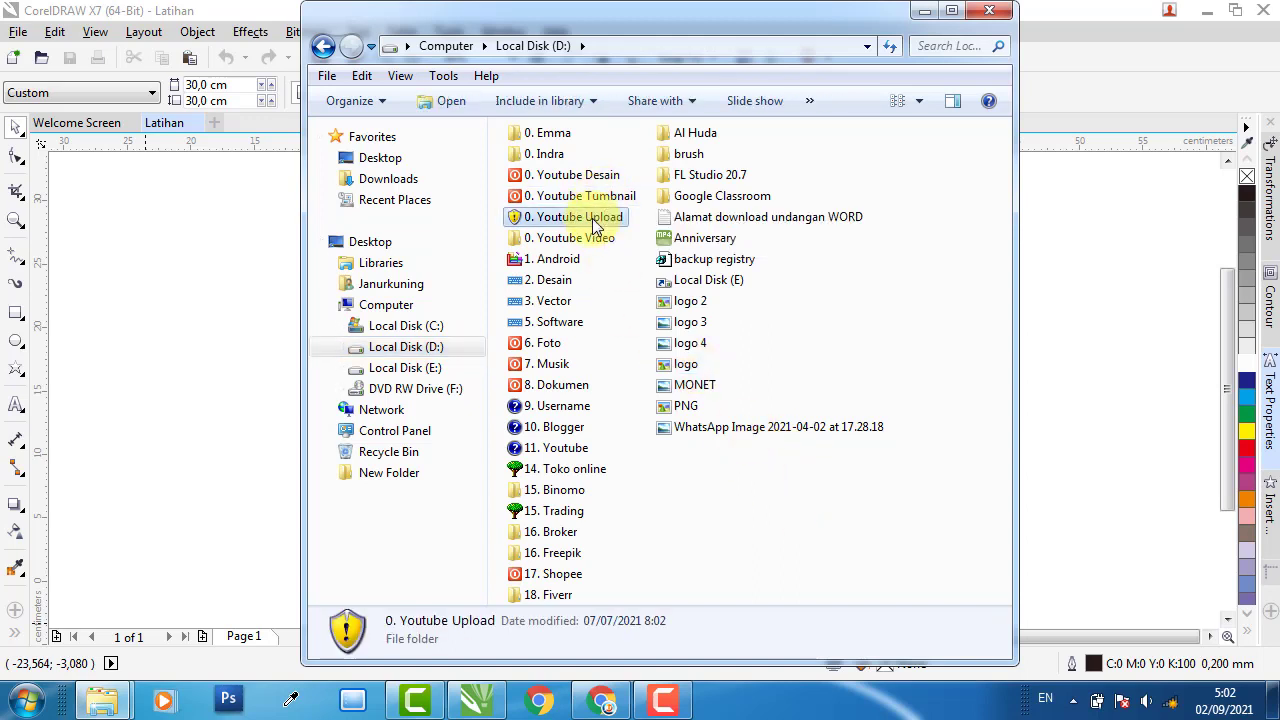
{"action": "double_click", "coordinate": [575, 322]}
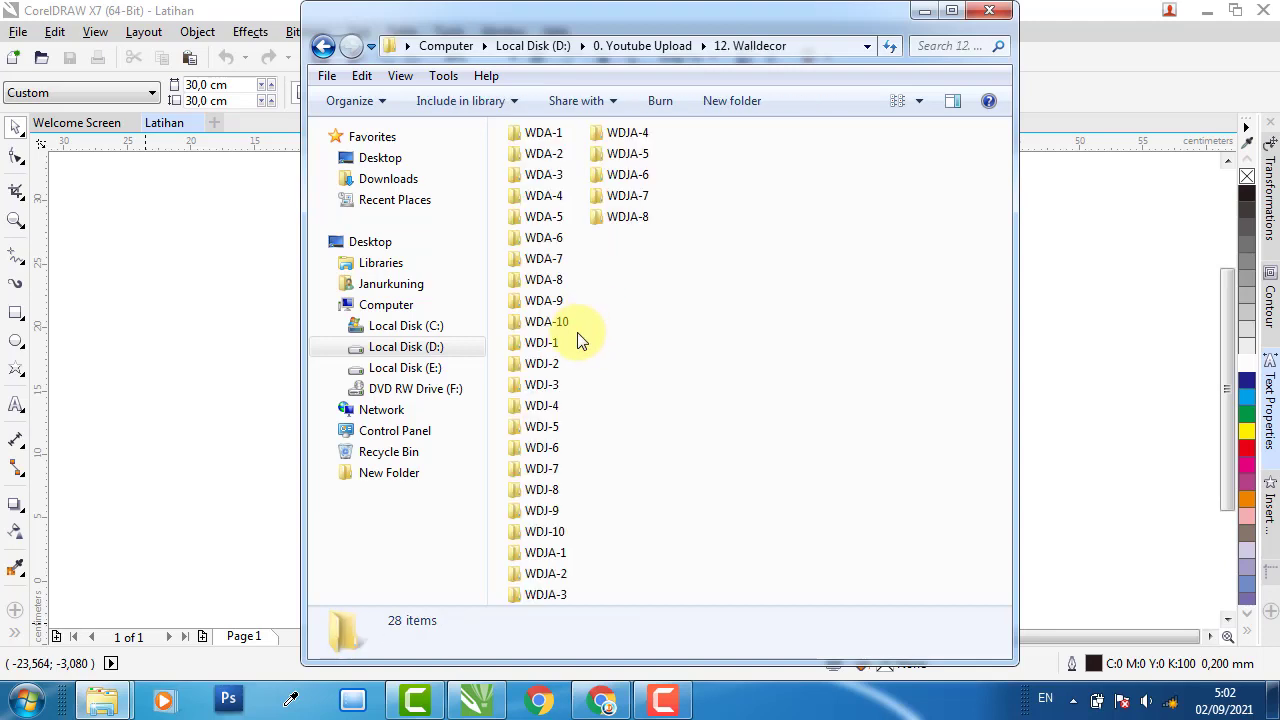
{"action": "double_click", "coordinate": [628, 220]}
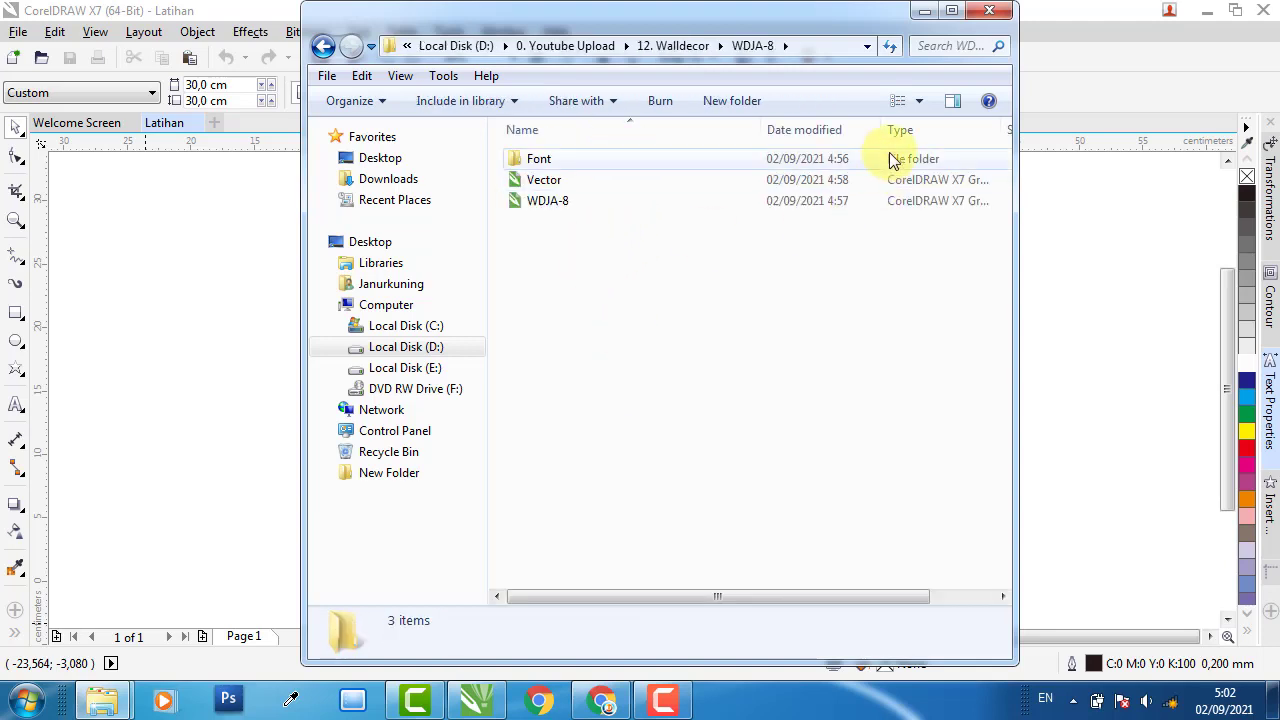
Show the WDJA-8 folder as large thumbnails and examine the Vector and WDJA-8 files and the Font folder's contents
{"action": "left_click", "coordinate": [918, 103]}
{"action": "left_click", "coordinate": [965, 58]}
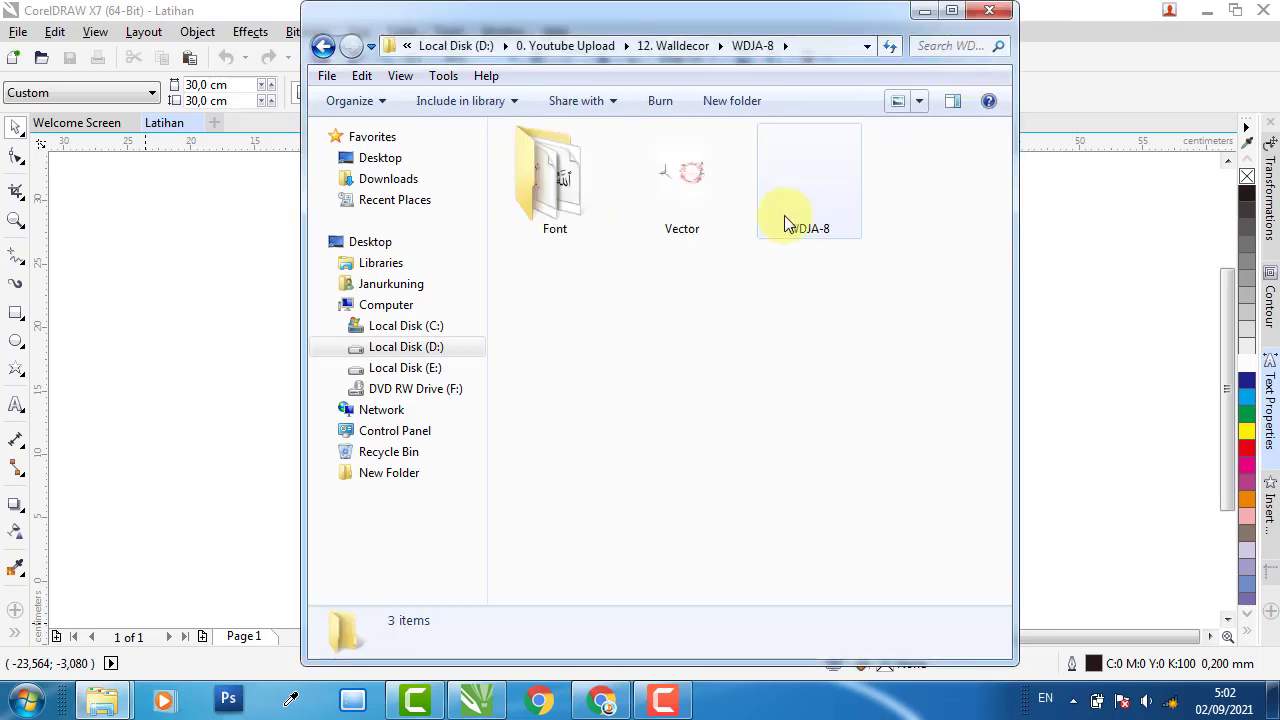
{"action": "left_click", "coordinate": [691, 195]}
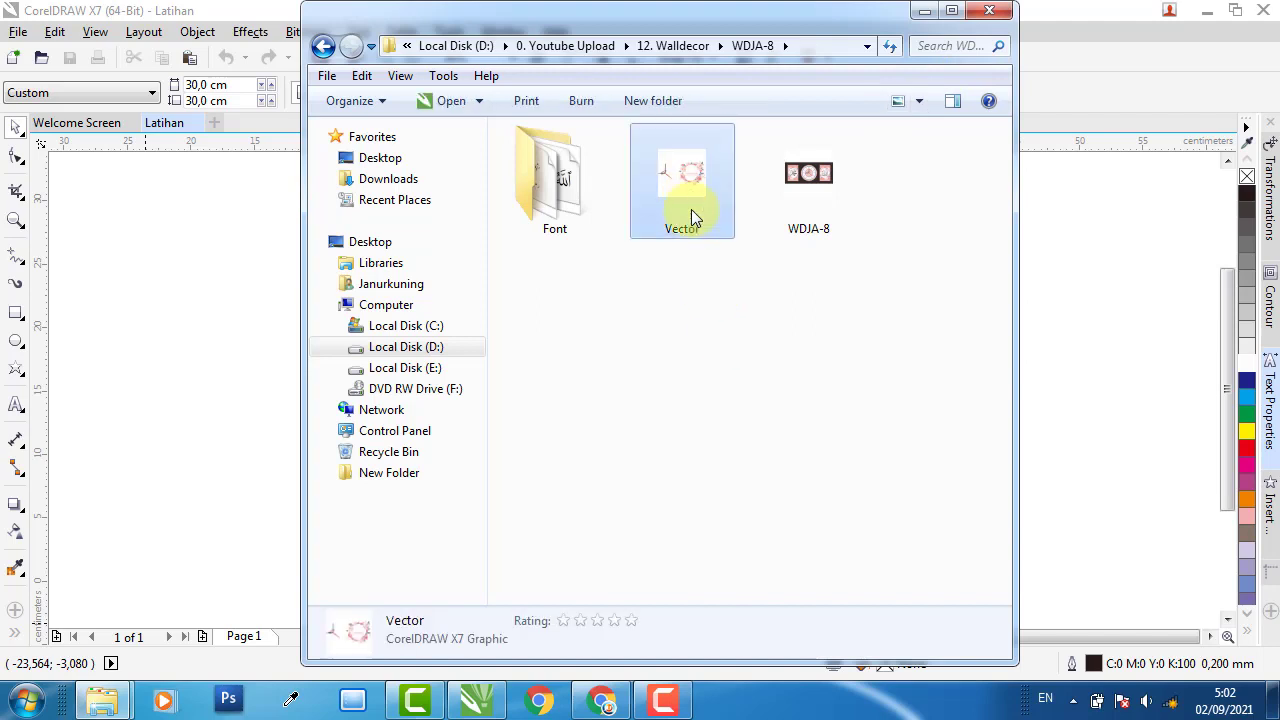
{"action": "left_click", "coordinate": [830, 402]}
{"action": "left_click", "coordinate": [820, 196]}
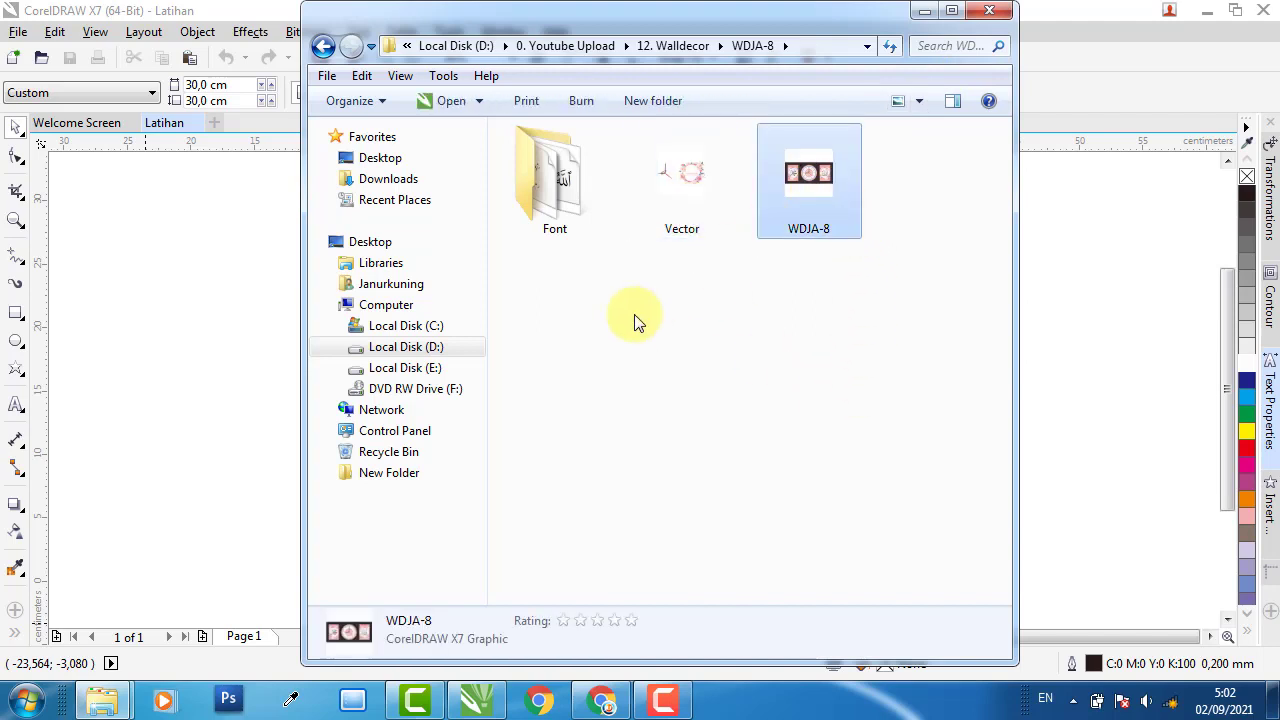
{"action": "left_click", "coordinate": [556, 200]}
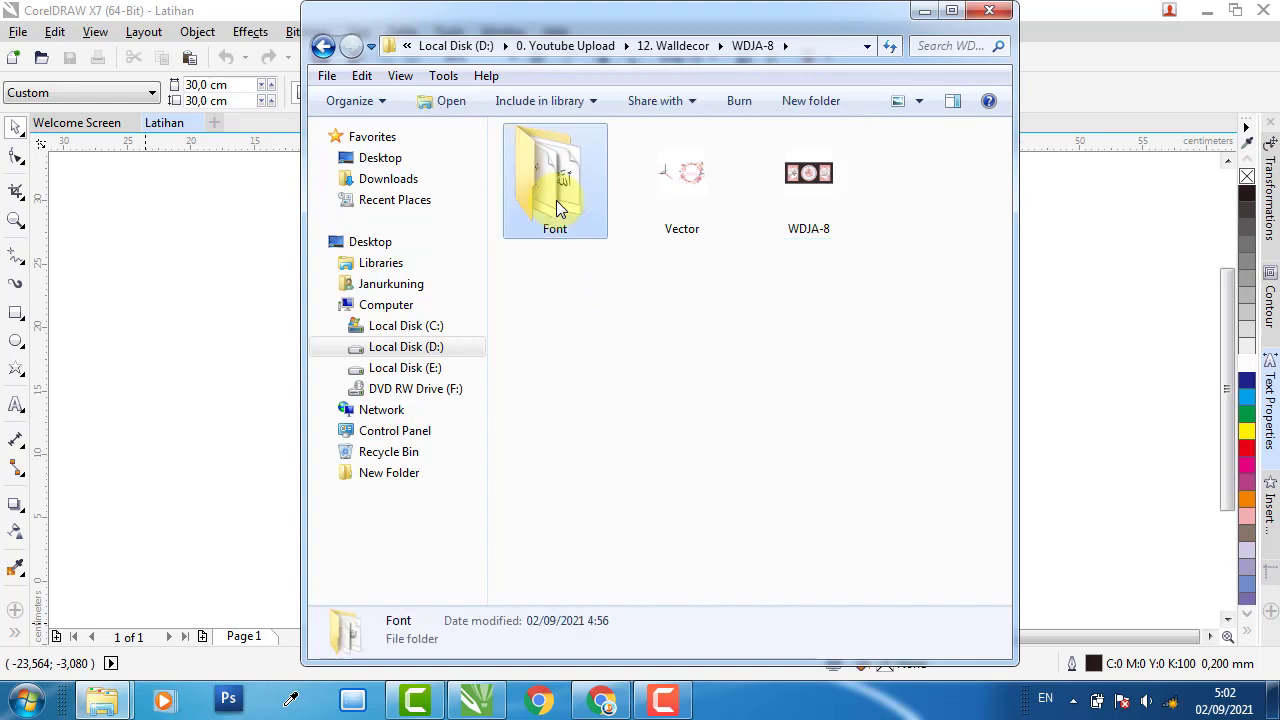
{"action": "double_click", "coordinate": [559, 197]}
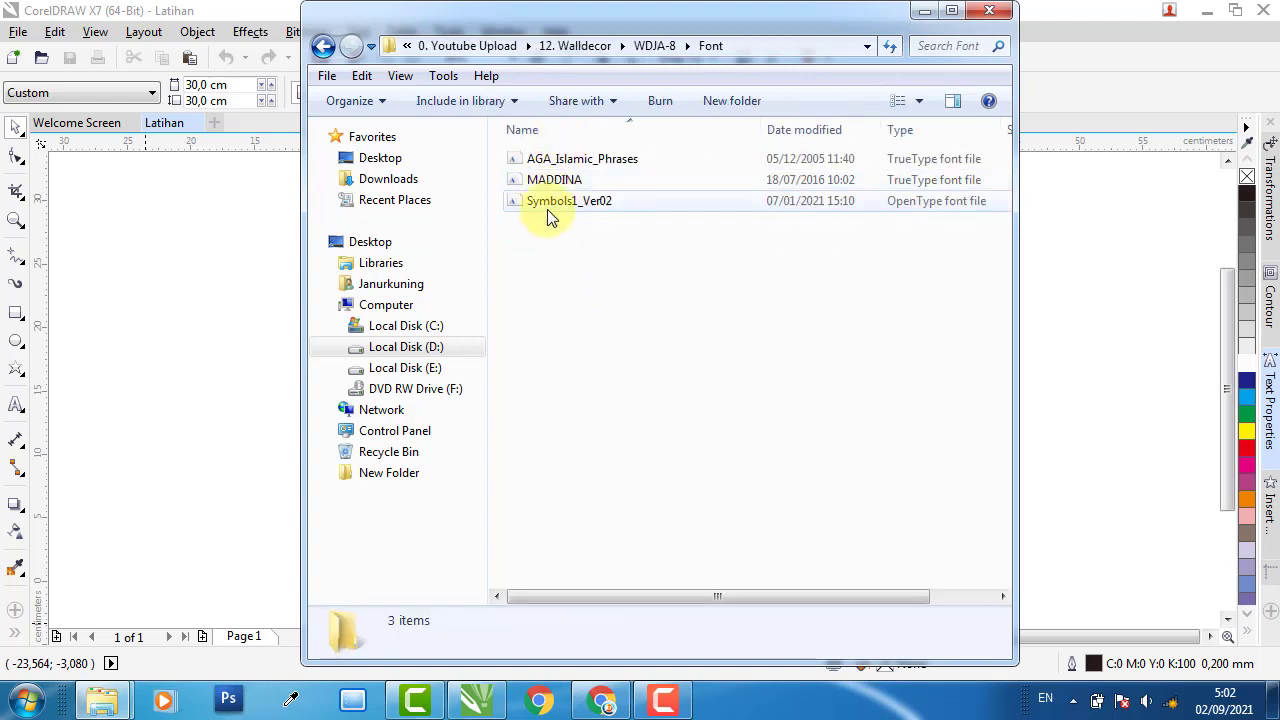
Return to the WDJA-8 folder and open the Vector file in CorelDRAW
{"action": "left_click", "coordinate": [335, 56]}
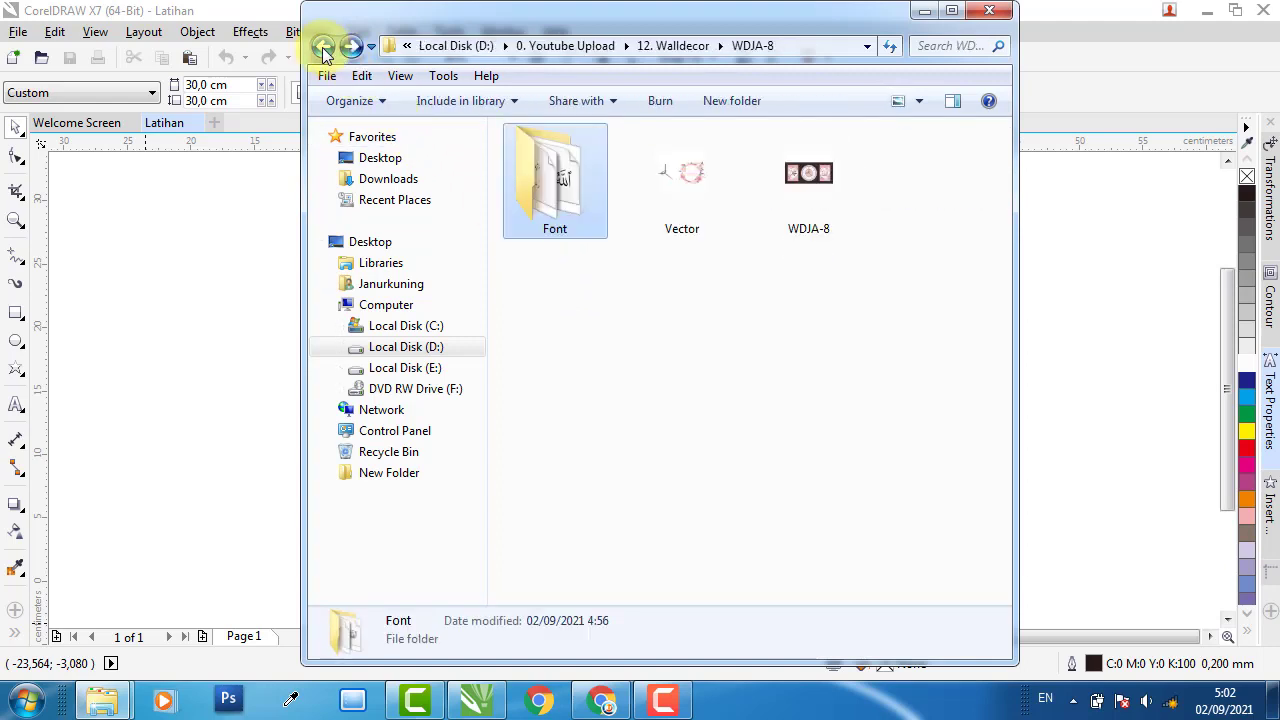
{"action": "left_click", "coordinate": [720, 320]}
{"action": "double_click", "coordinate": [673, 173]}
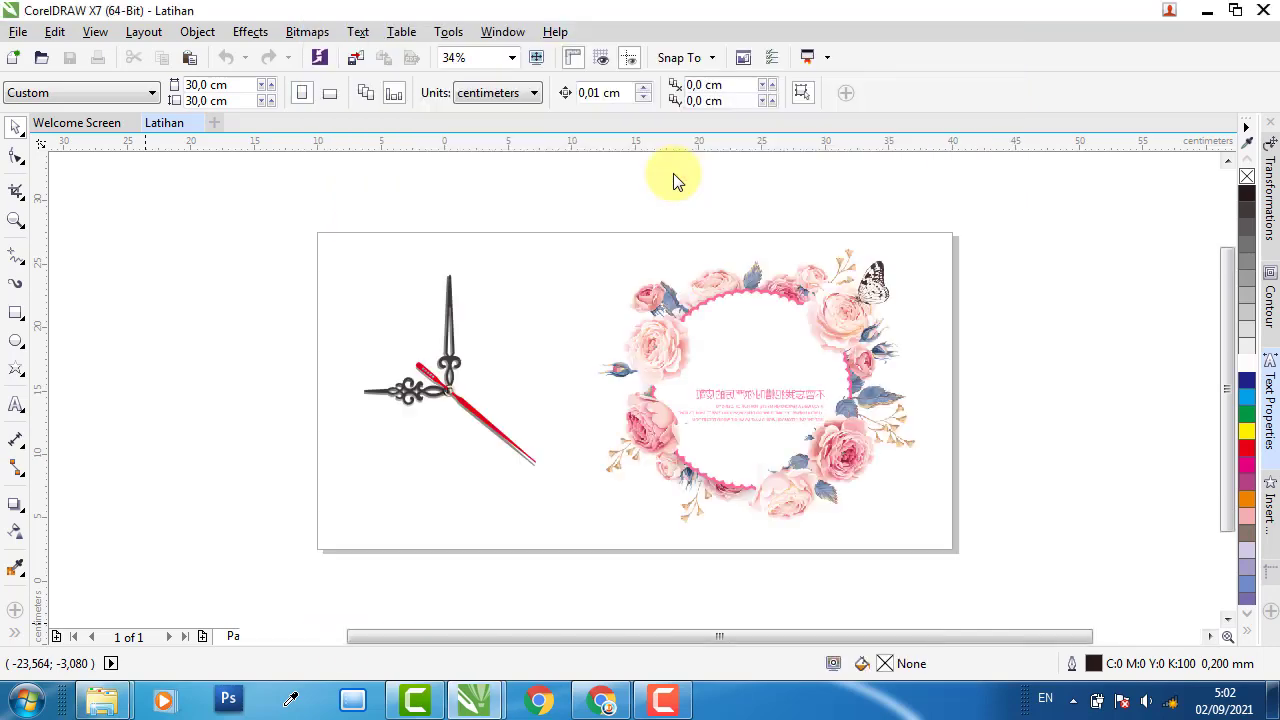
From Windows Explorer, open the WDJA-8 drawing stored in D:\0. Youtube Desain\12. Walldecor\WDJA-8 in CorelDRAW
{"action": "mouse_move", "coordinate": [102, 700]}
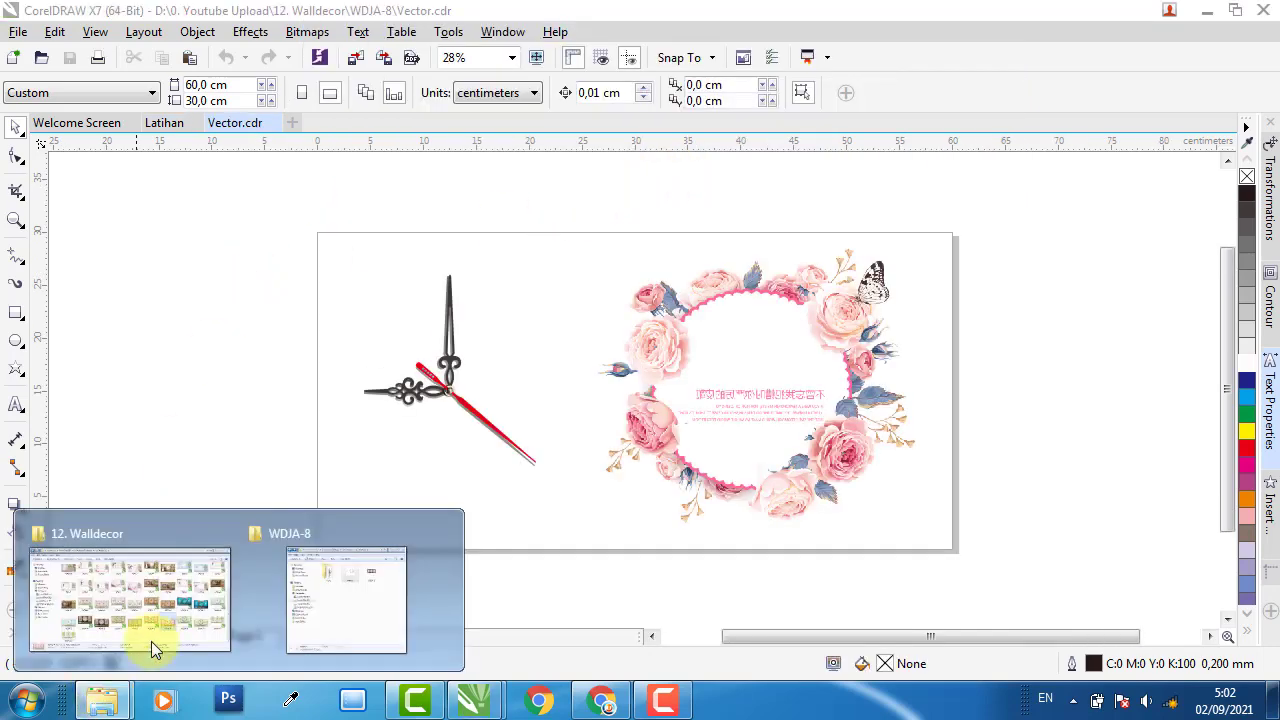
{"action": "left_click", "coordinate": [175, 608]}
{"action": "left_click", "coordinate": [130, 340]}
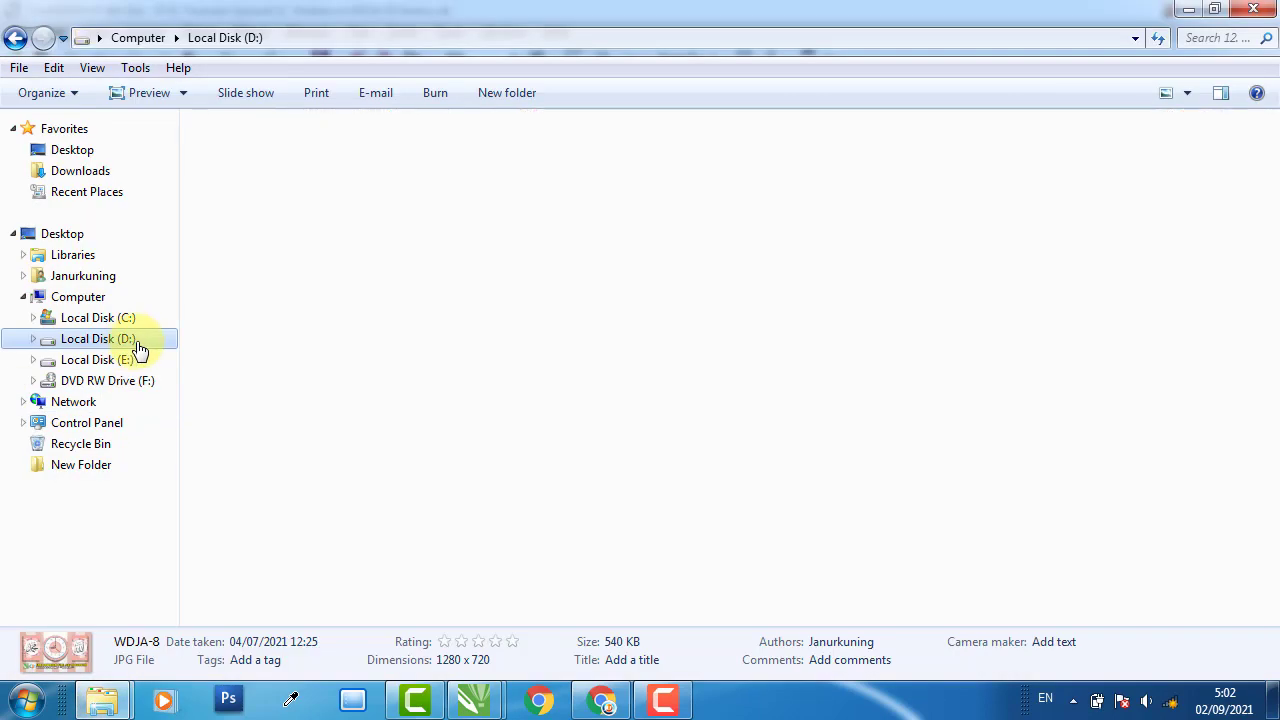
{"action": "double_click", "coordinate": [296, 172]}
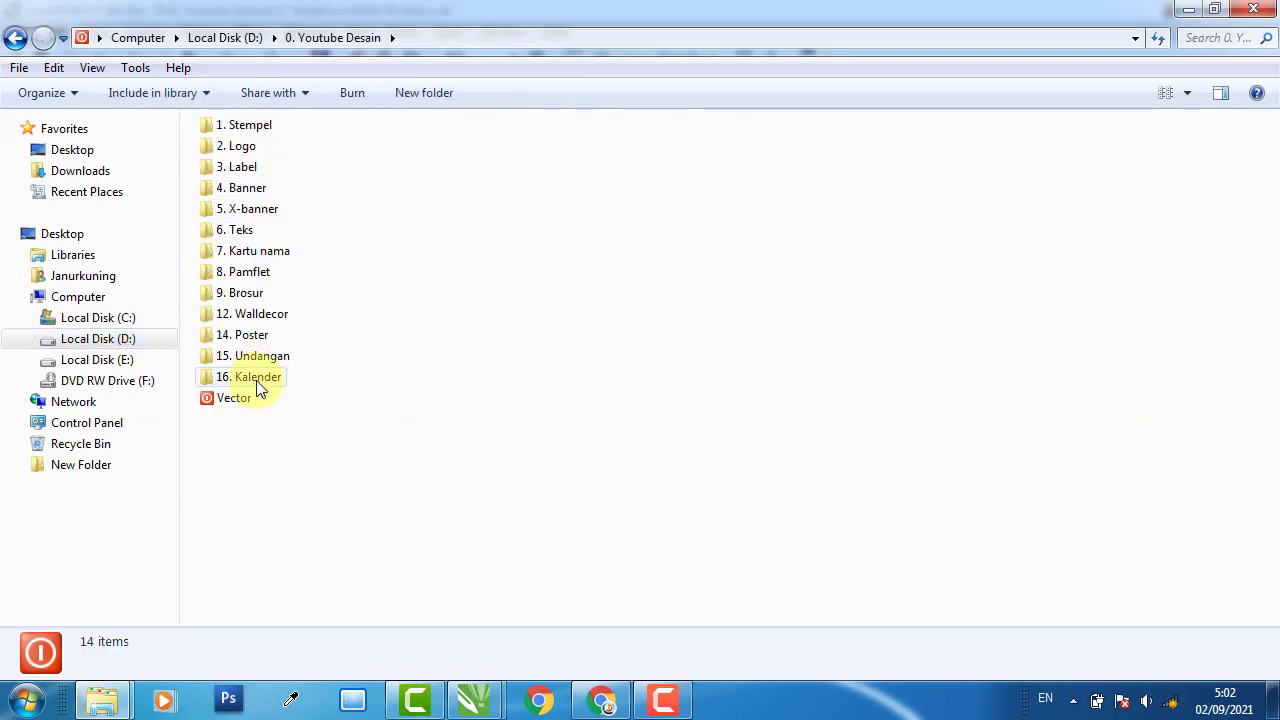
{"action": "double_click", "coordinate": [266, 314]}
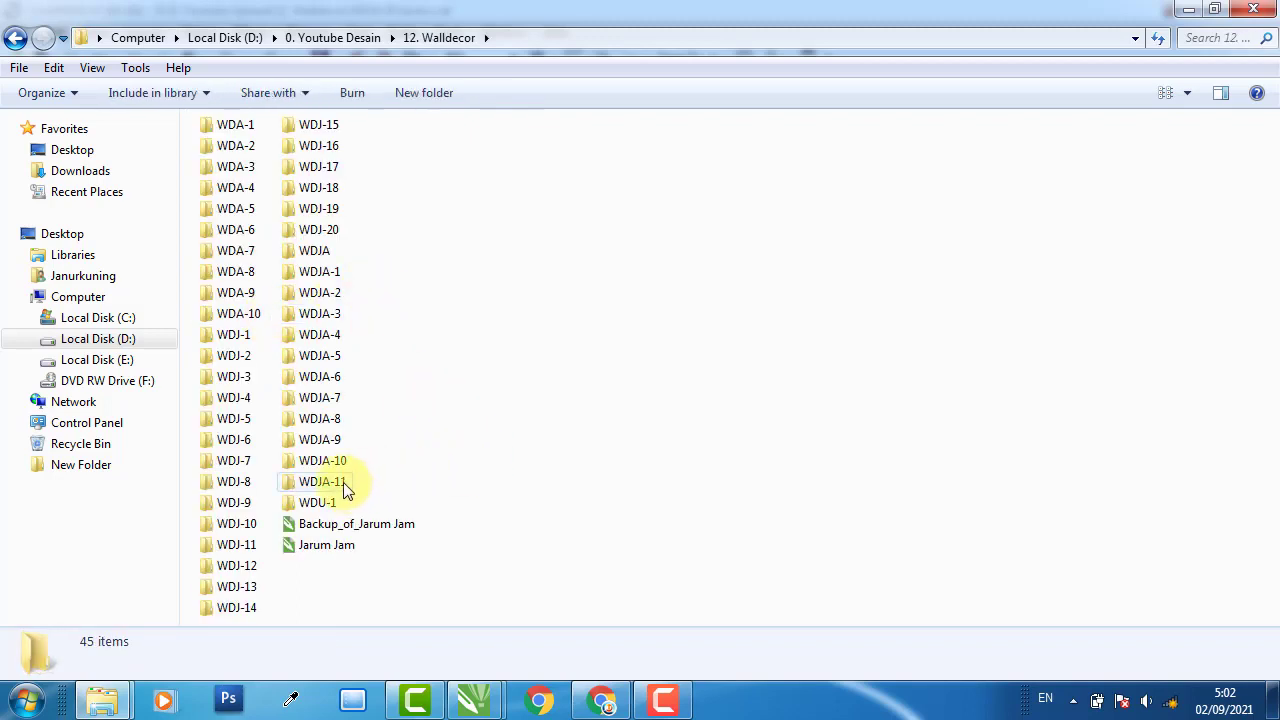
{"action": "left_click", "coordinate": [326, 428]}
{"action": "double_click", "coordinate": [326, 430]}
{"action": "double_click", "coordinate": [658, 222]}
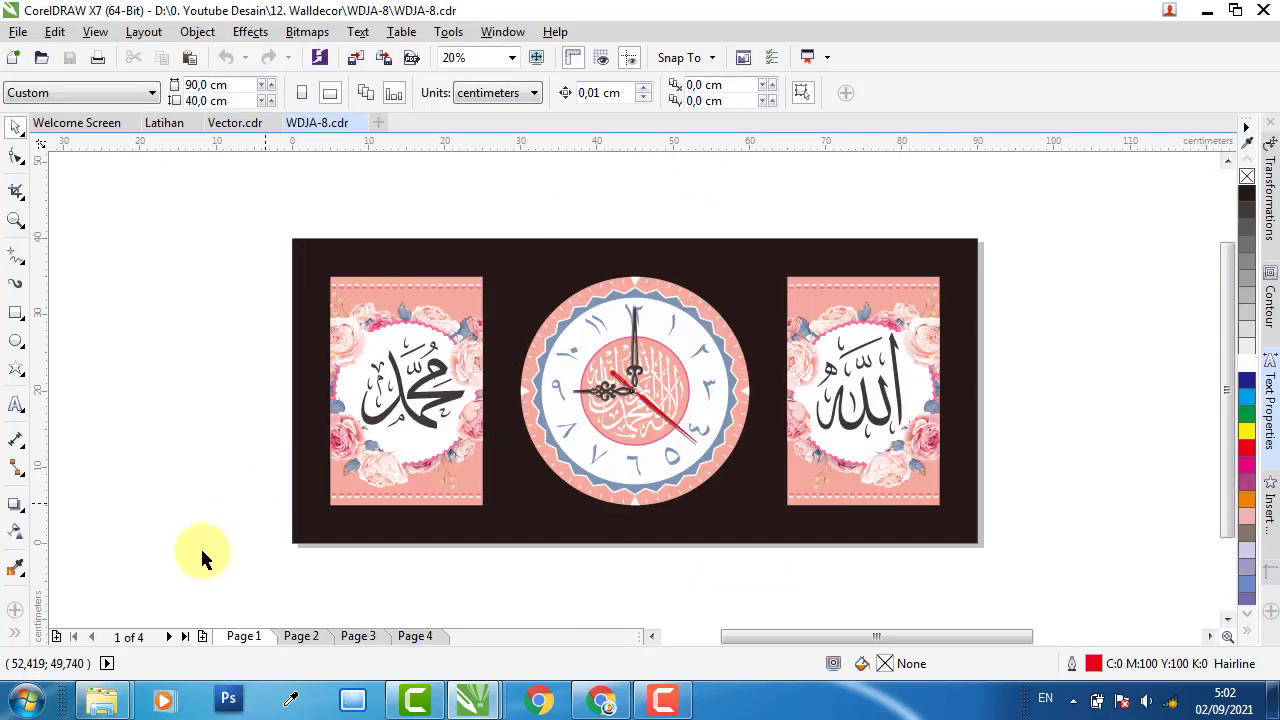
Examine the clock and the two calligraphy panels on pages 2, 3 and 4 of WDJA-8.cdr
{"action": "left_click", "coordinate": [303, 639]}
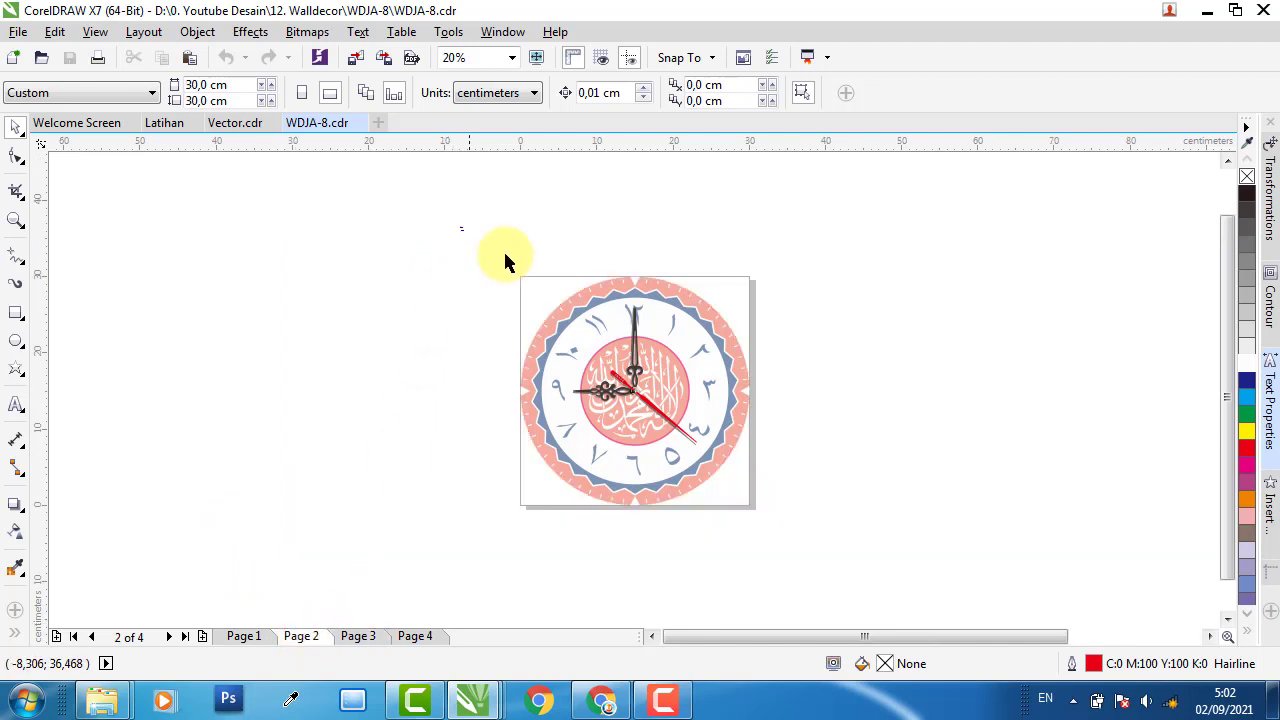
{"action": "left_click_drag", "start_coordinate": [898, 535], "coordinate": [897, 536]}
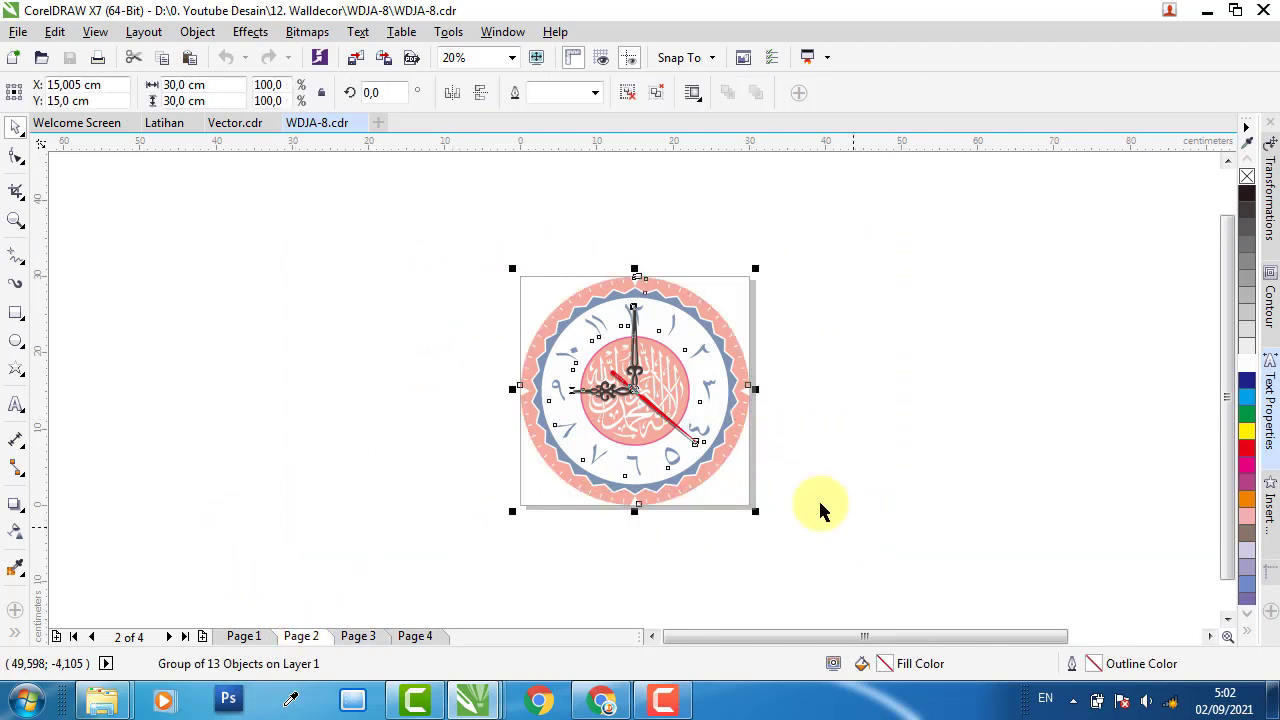
{"action": "left_click", "coordinate": [357, 637]}
{"action": "left_click_drag", "start_coordinate": [472, 245], "coordinate": [878, 471]}
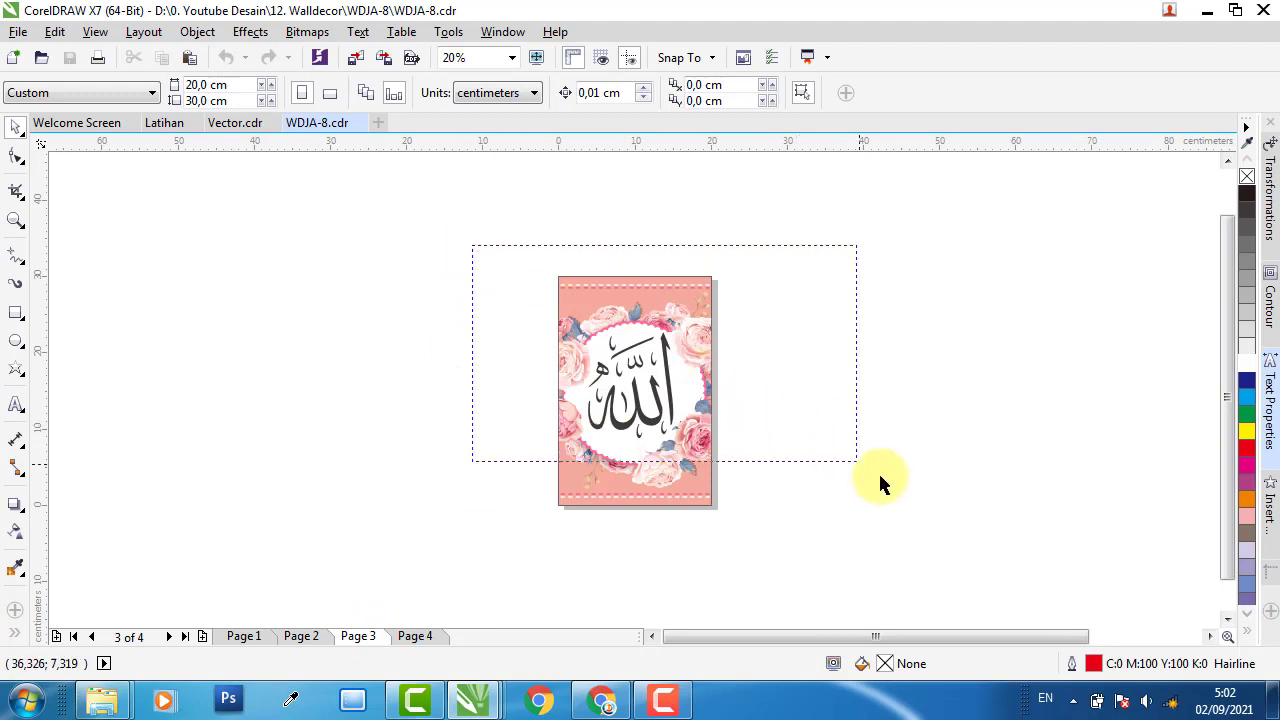
{"action": "left_click_drag", "start_coordinate": [941, 567], "coordinate": [943, 570]}
{"action": "left_click", "coordinate": [428, 636]}
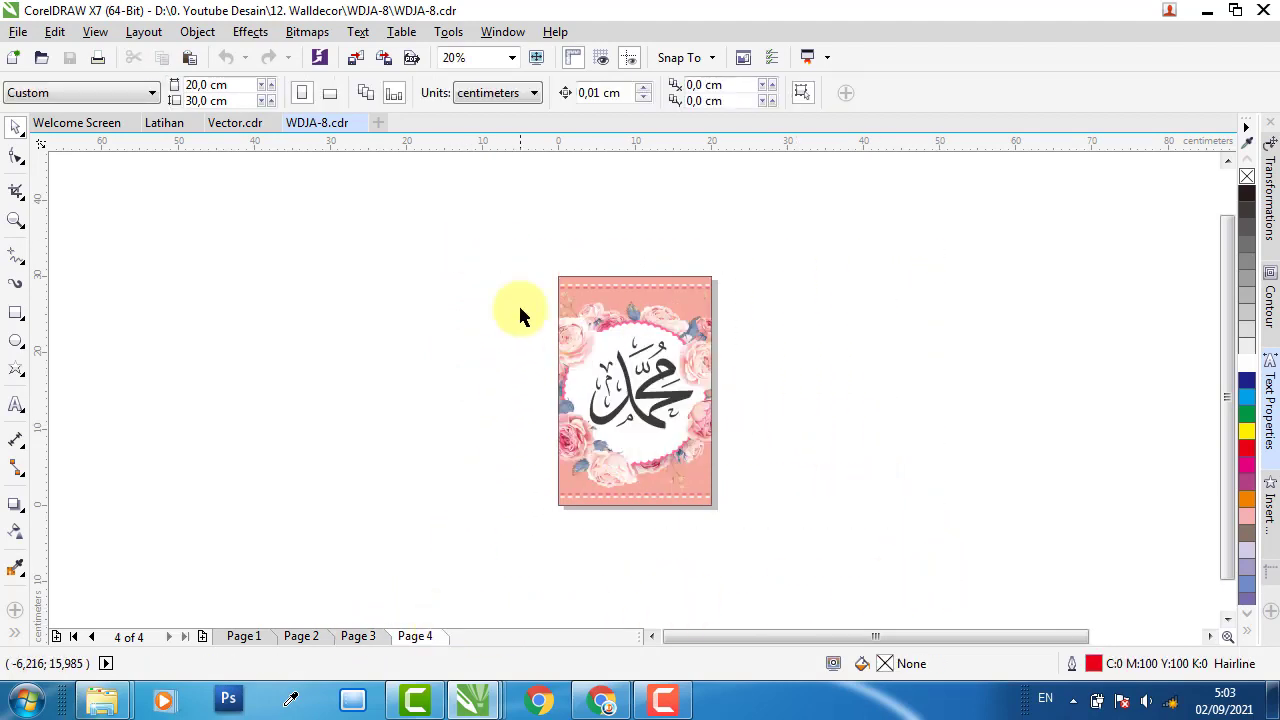
{"action": "left_click_drag", "start_coordinate": [874, 548], "coordinate": [873, 547]}
{"action": "left_click", "coordinate": [349, 497]}
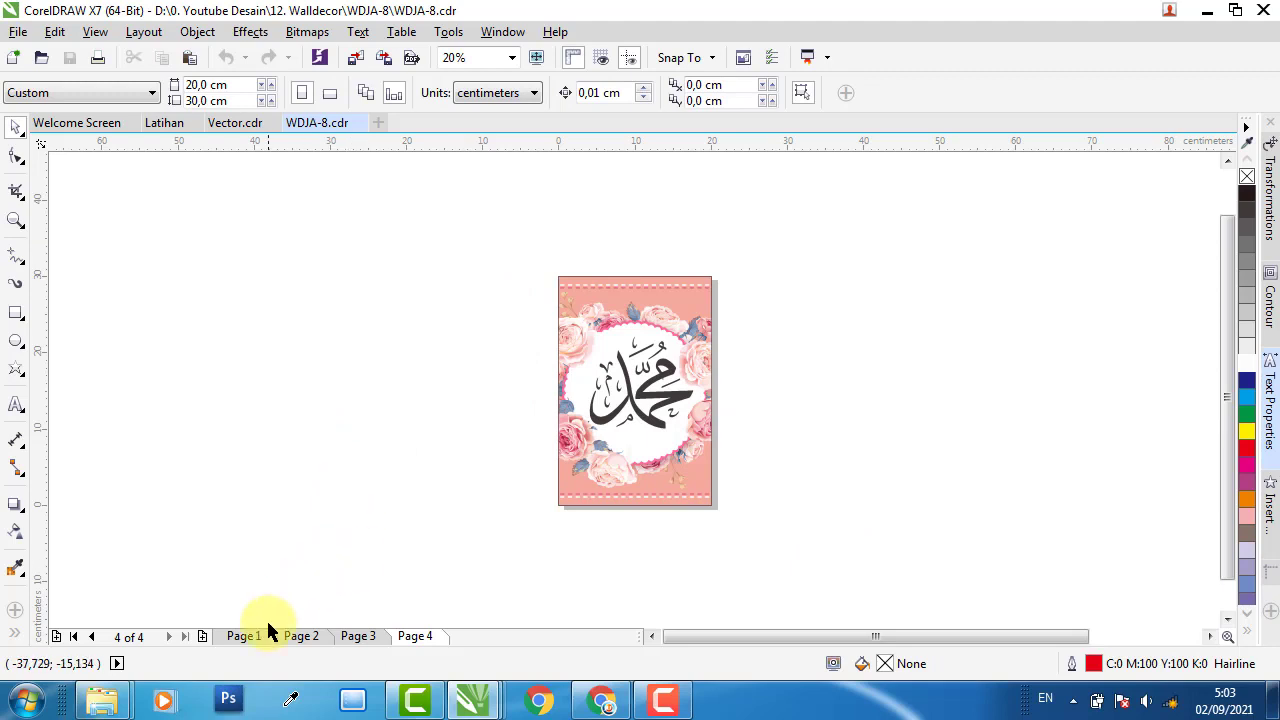
Copy the complete clock design from page 2 of WDJA-8.cdr
{"action": "left_click", "coordinate": [301, 636]}
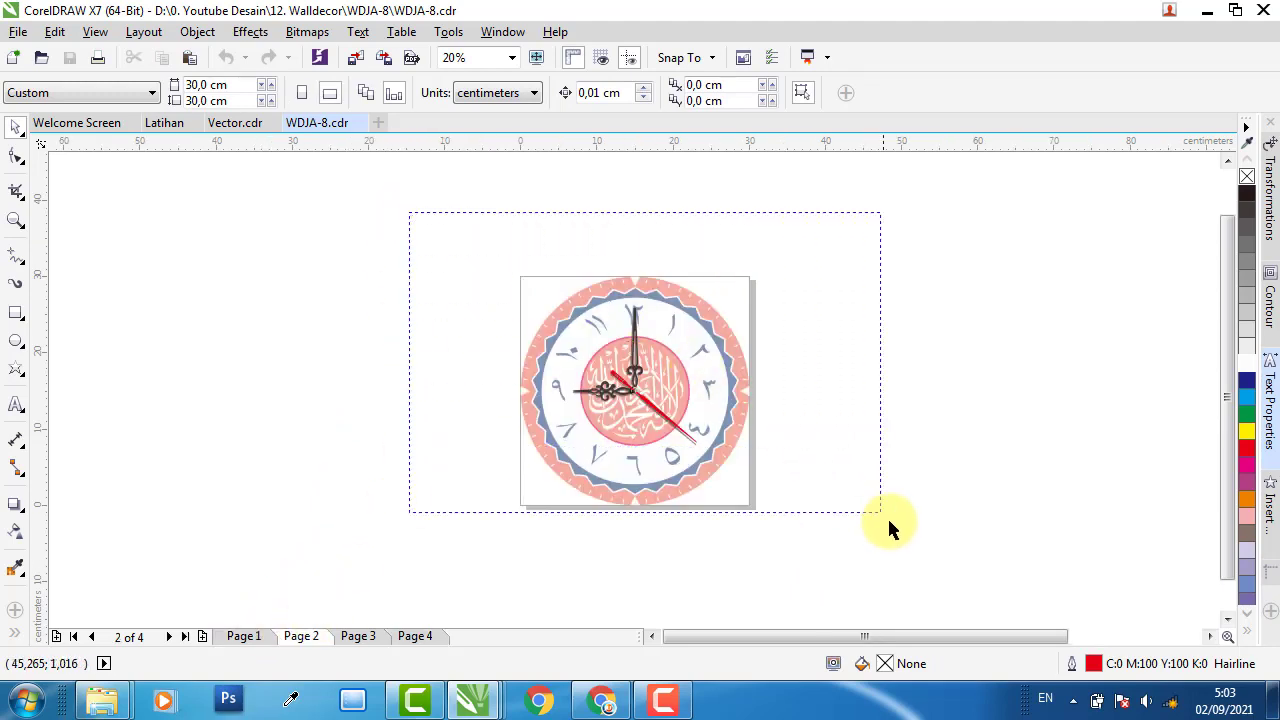
{"action": "left_click_drag", "start_coordinate": [910, 545], "coordinate": [905, 546]}
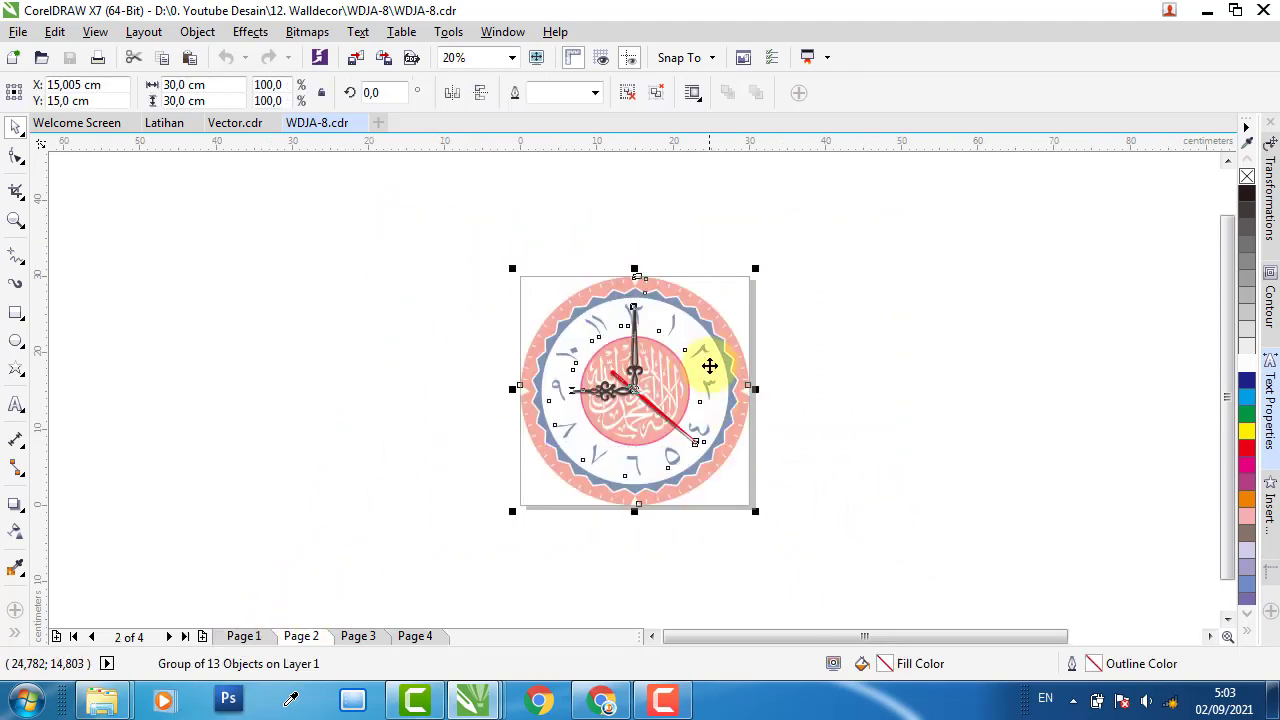
{"action": "right_click", "coordinate": [716, 332]}
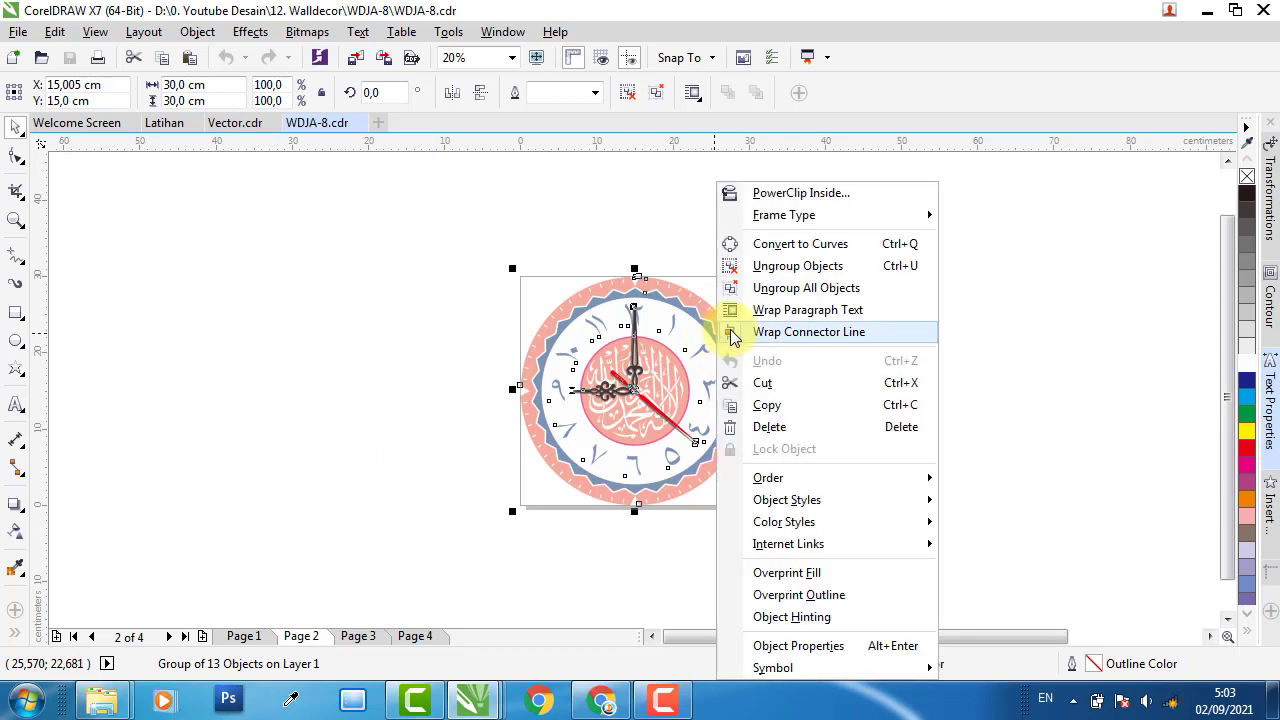
{"action": "left_click", "coordinate": [752, 403]}
Paste the clock design into the Latihan document and place it just outside the page's left edge as a reference
{"action": "left_click", "coordinate": [168, 124]}
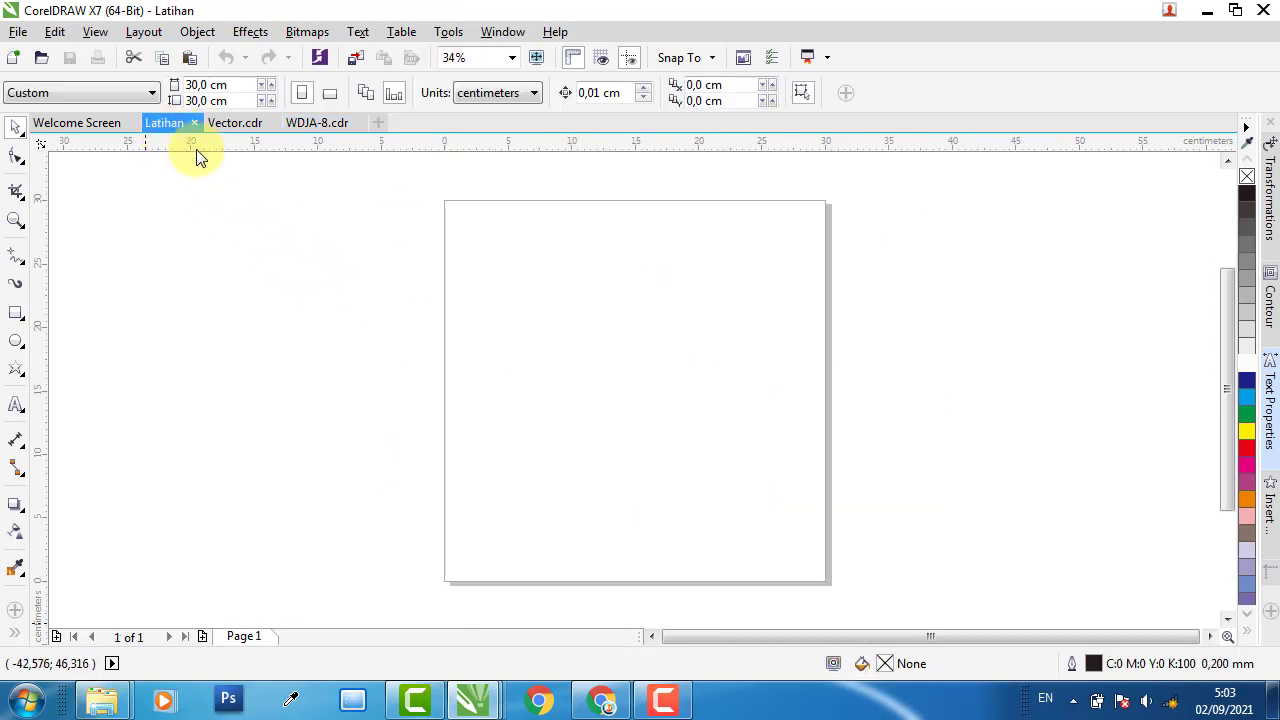
{"action": "right_click", "coordinate": [423, 238]}
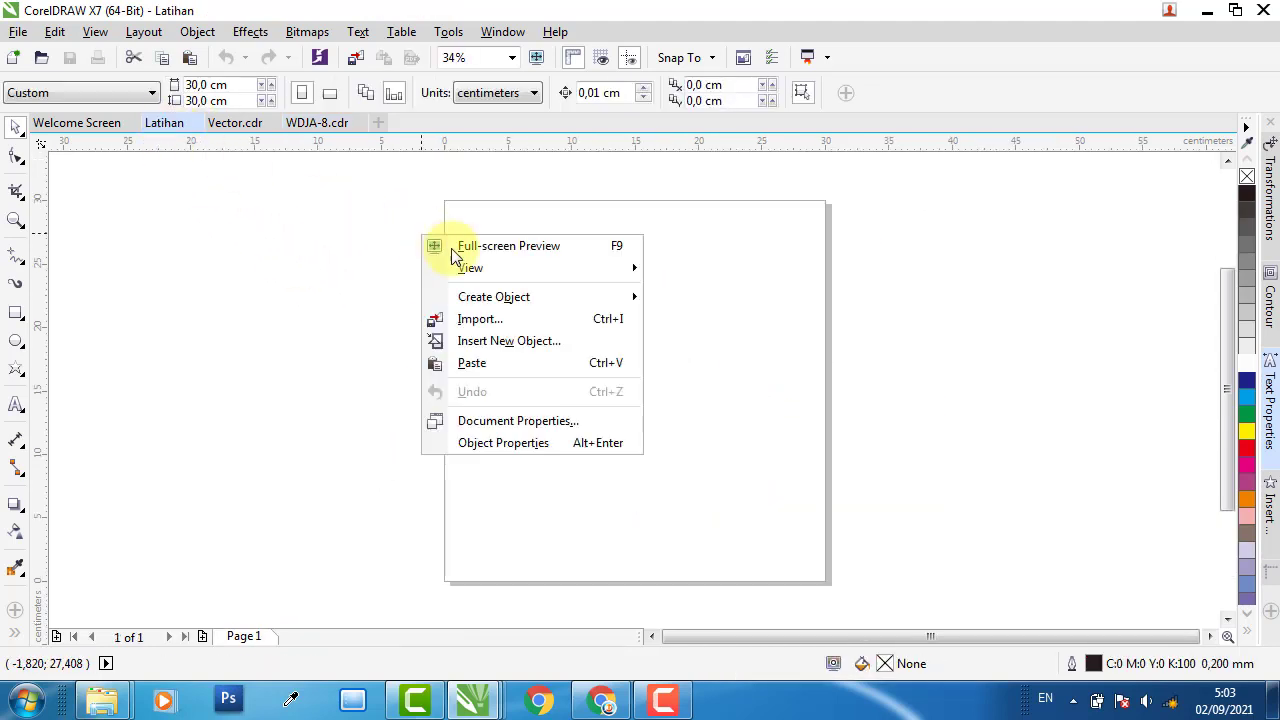
{"action": "left_click", "coordinate": [499, 362]}
{"action": "left_click_drag", "start_coordinate": [754, 339], "coordinate": [348, 342]}
{"action": "left_click", "coordinate": [949, 363]}
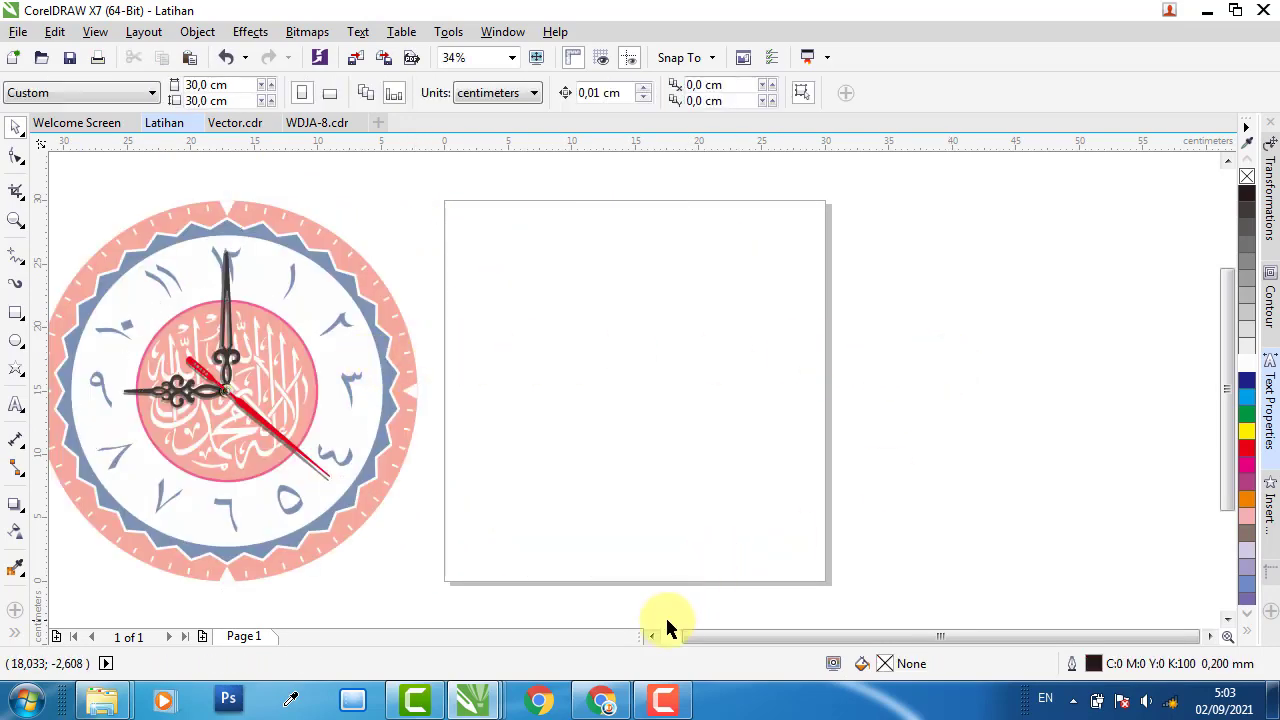
Draw an ellipse about 20.3 x 20.6 cm on the blank page beside the reference clock
{"action": "left_click", "coordinate": [652, 637]}
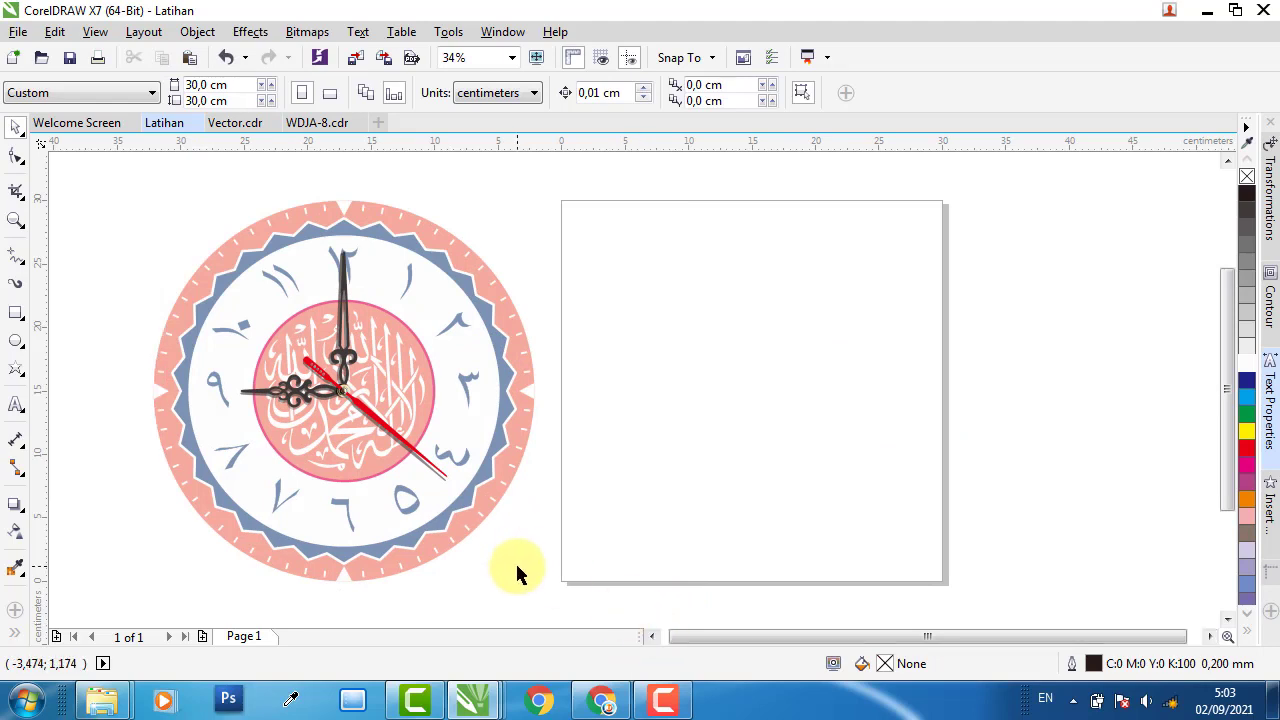
{"action": "left_click", "coordinate": [15, 340]}
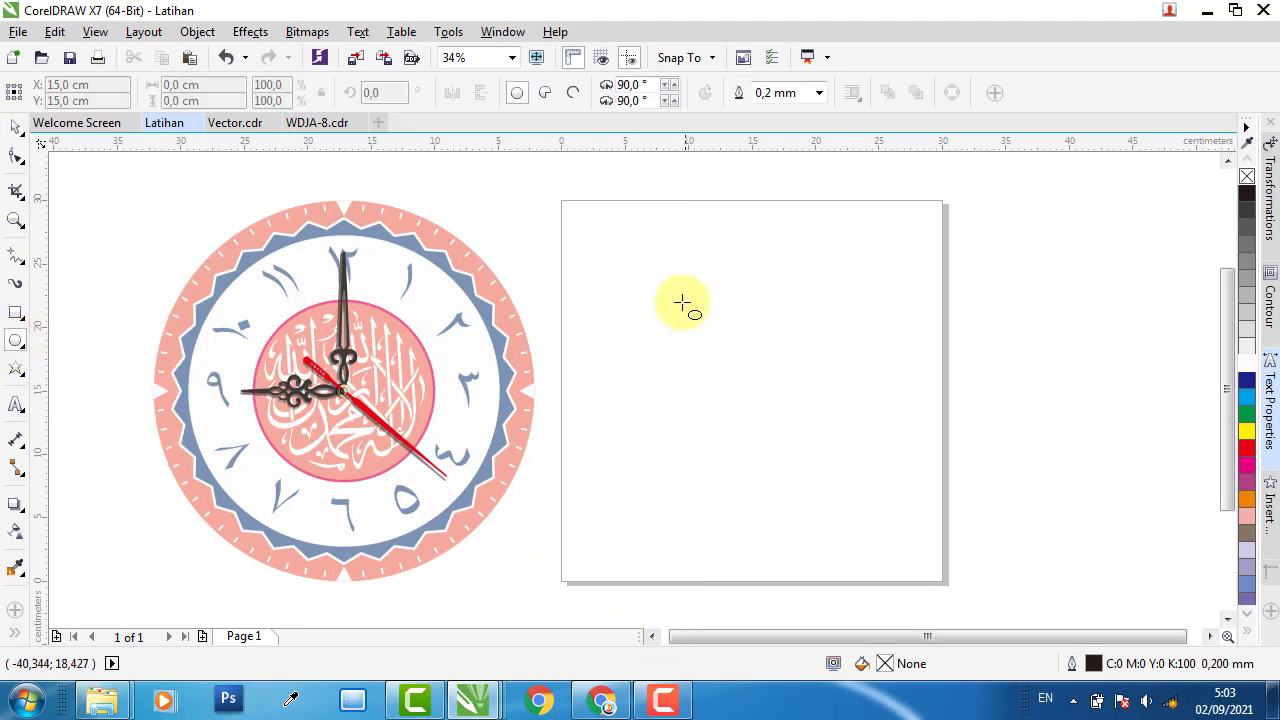
{"action": "left_click_drag", "start_coordinate": [638, 264], "coordinate": [910, 540]}
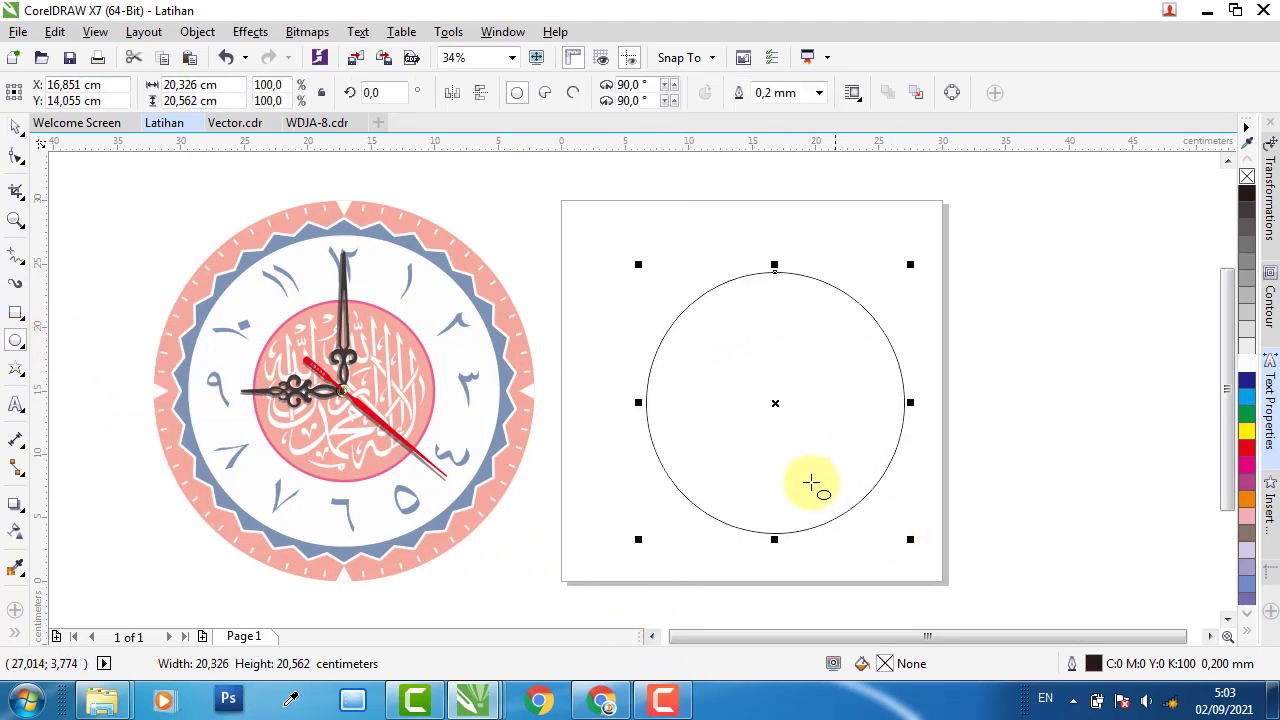
Set the ellipse's width and height to 30 cm and centre it on the page
{"action": "left_click", "coordinate": [216, 84]}
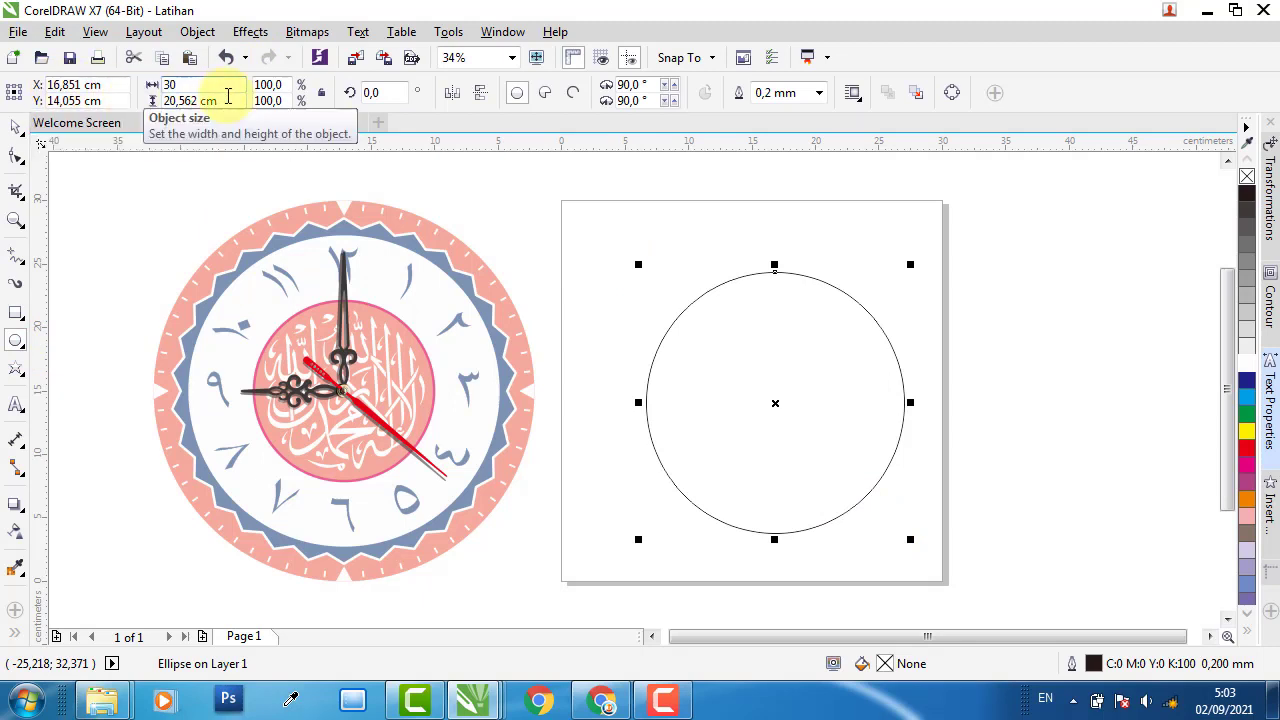
{"action": "left_click", "coordinate": [190, 100]}
{"action": "type", "text": "30"}
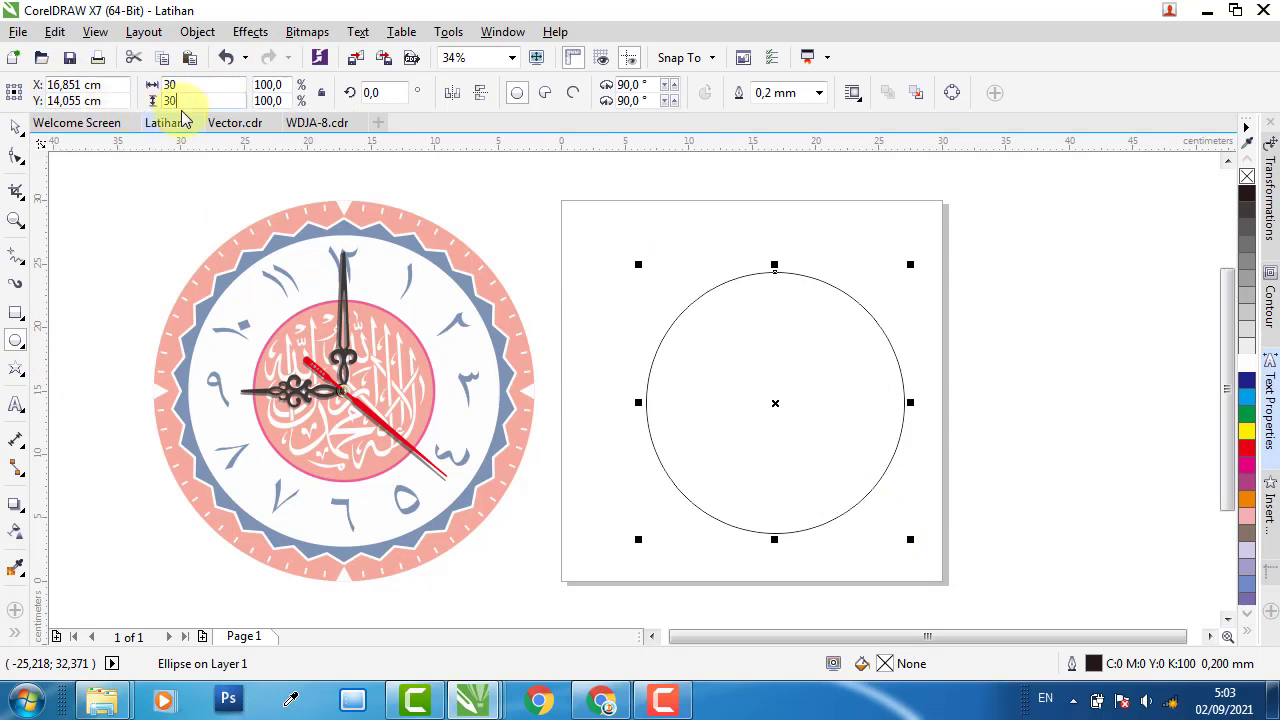
{"action": "key", "text": "Return"}
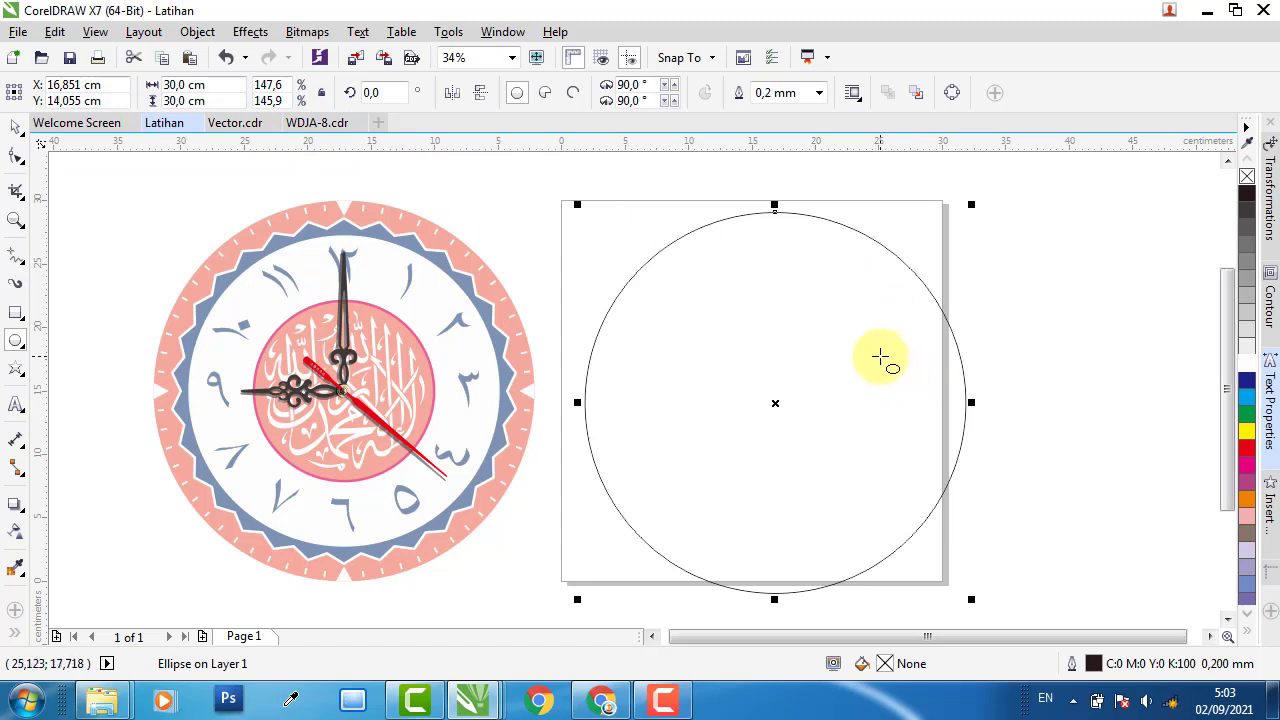
{"action": "key", "text": "p"}
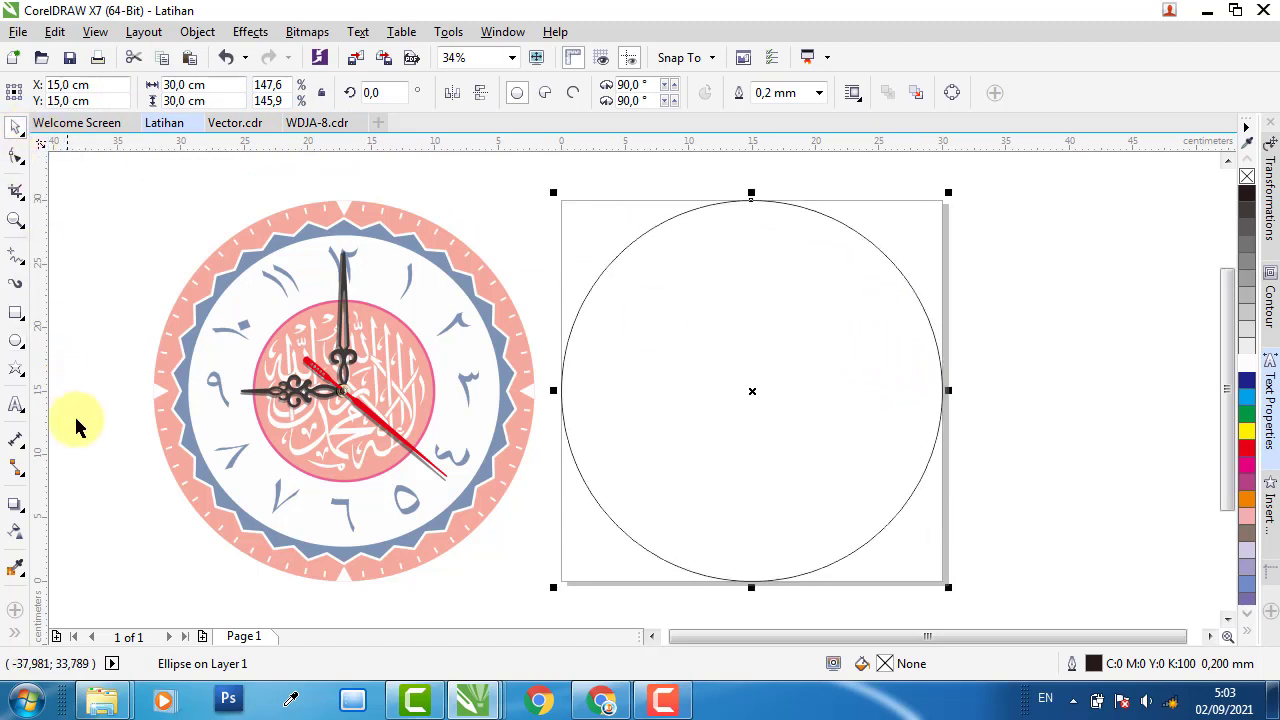
Fill the 30 cm circle with the salmon pink sampled from the reference clock's outer ring
{"action": "left_click", "coordinate": [18, 568]}
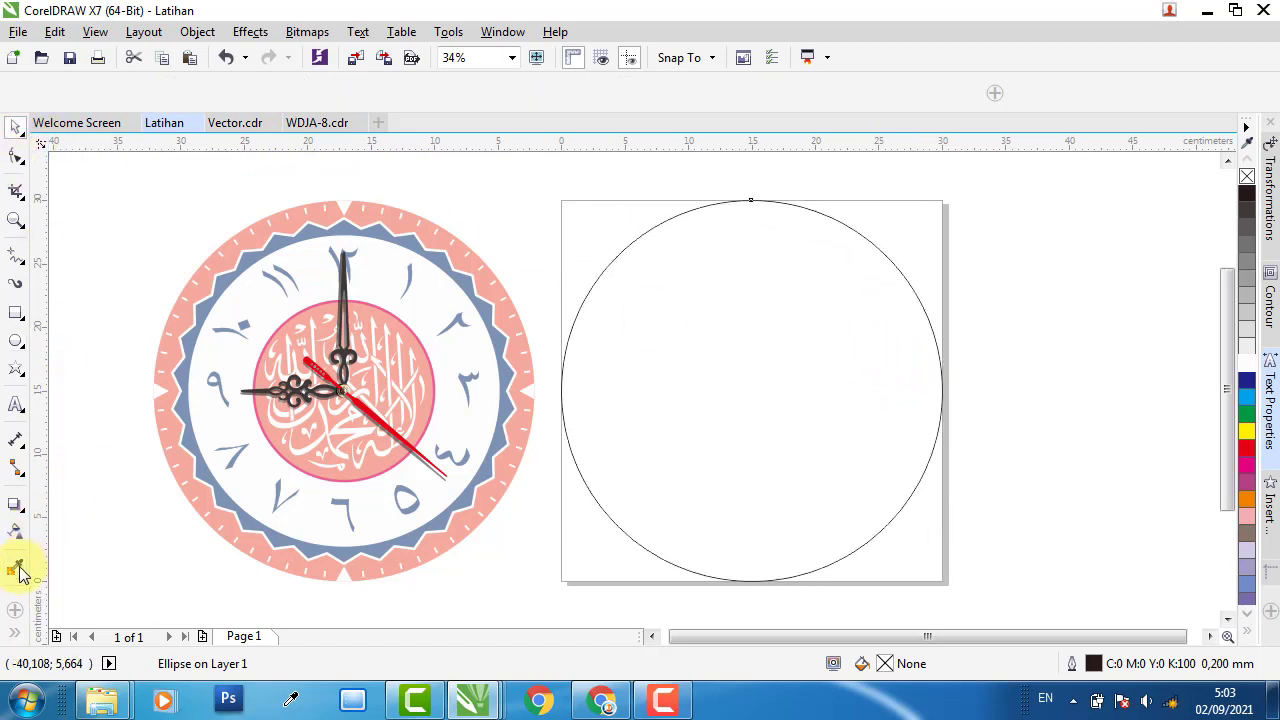
{"action": "left_click", "coordinate": [443, 241]}
{"action": "left_click", "coordinate": [753, 330]}
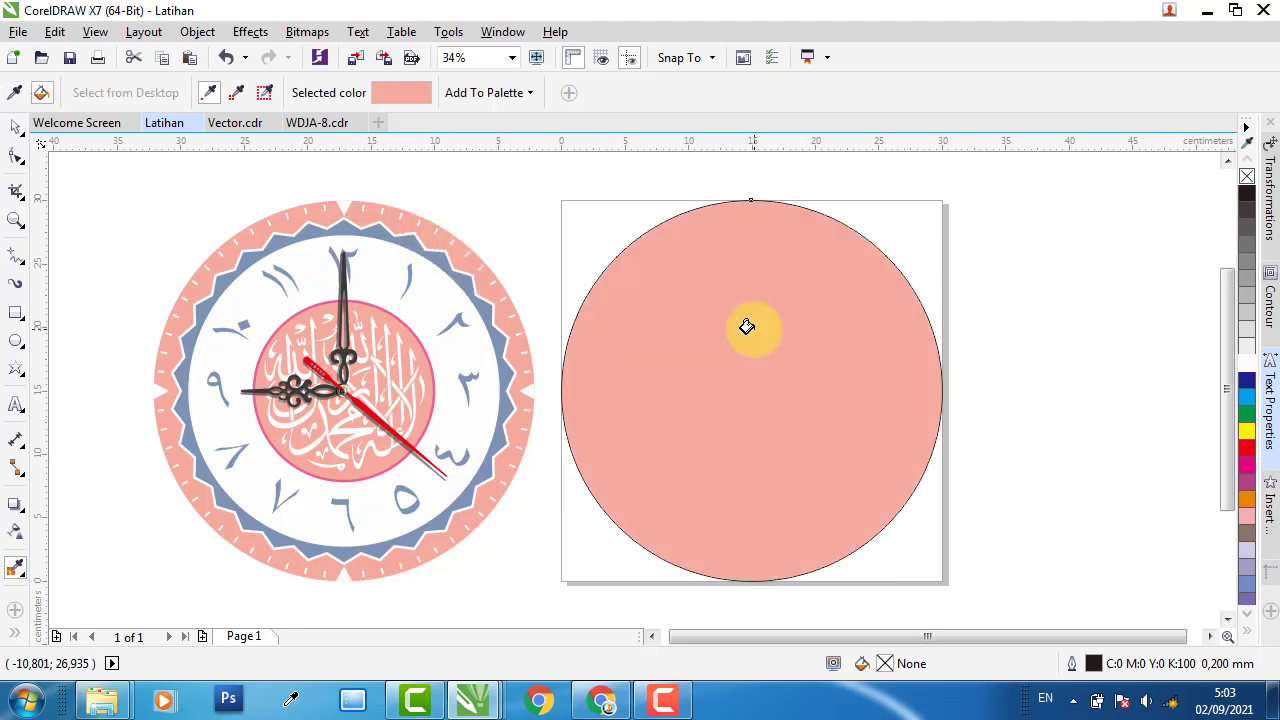
Examine the CMYK components of the pink circle's fill colour
{"action": "left_click", "coordinate": [15, 127]}
{"action": "left_click", "coordinate": [741, 272]}
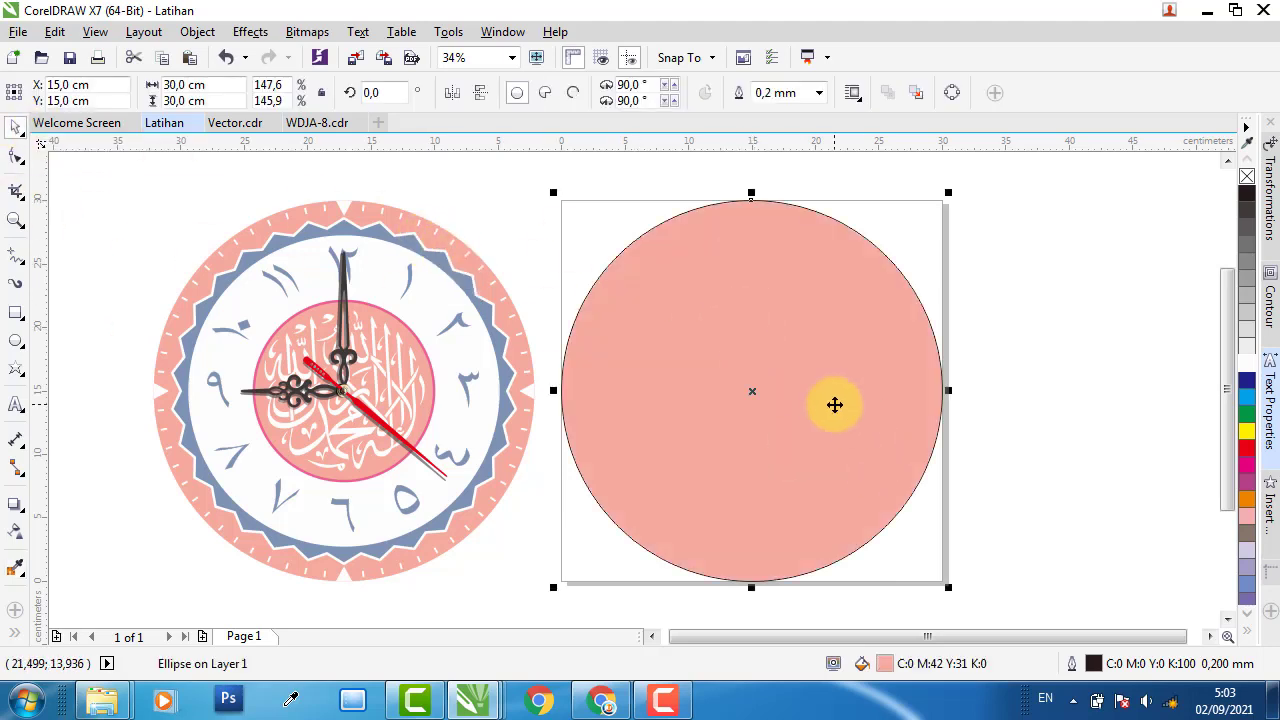
{"action": "double_click", "coordinate": [886, 664]}
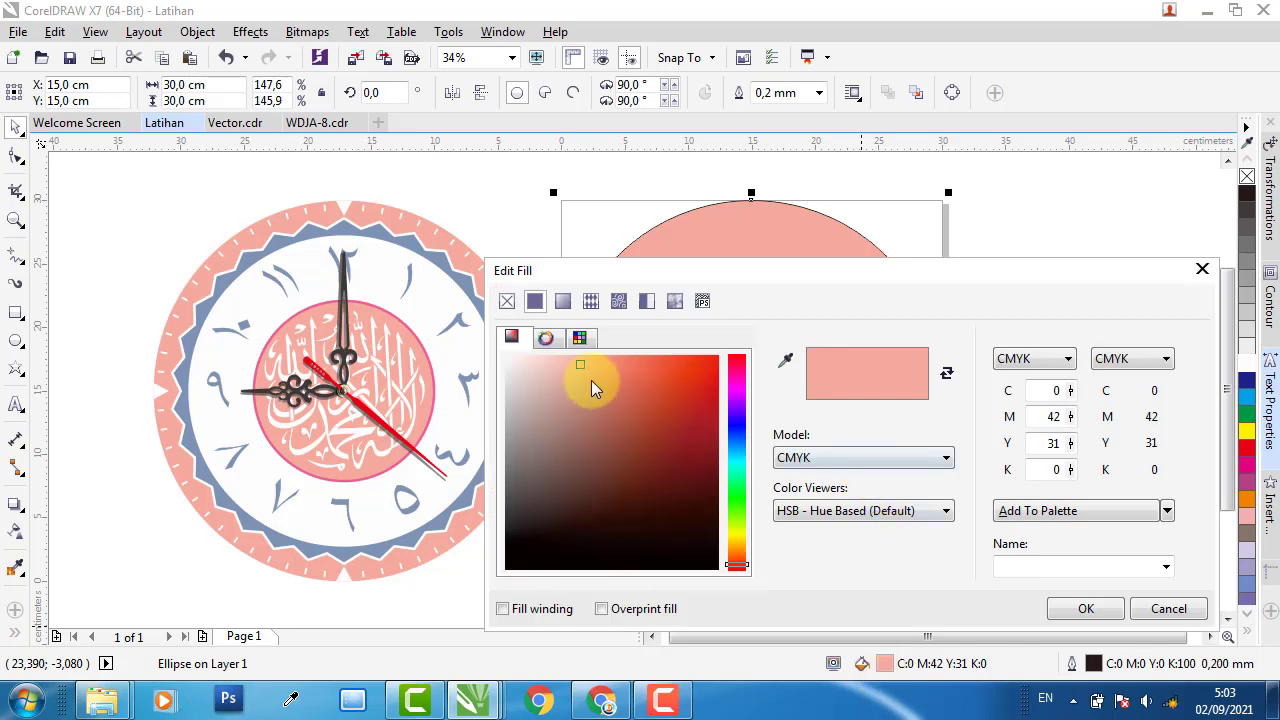
{"action": "double_click", "coordinate": [1058, 390]}
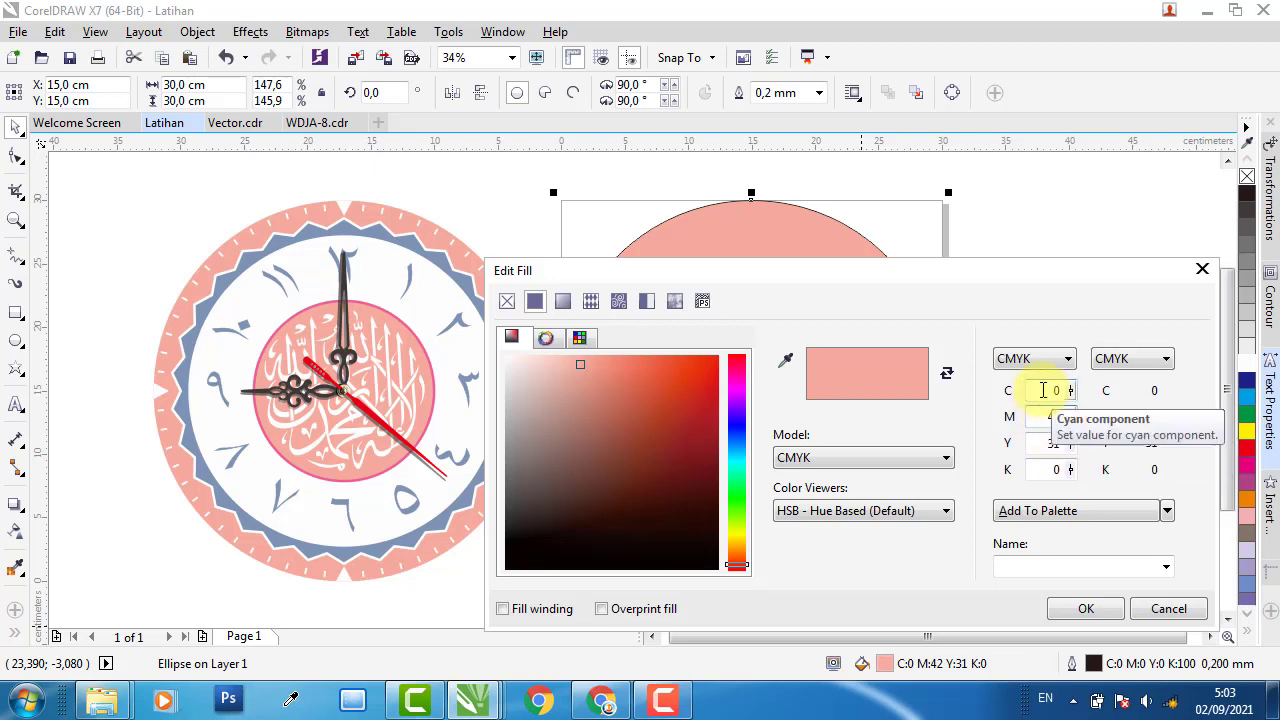
{"action": "left_click", "coordinate": [1047, 417]}
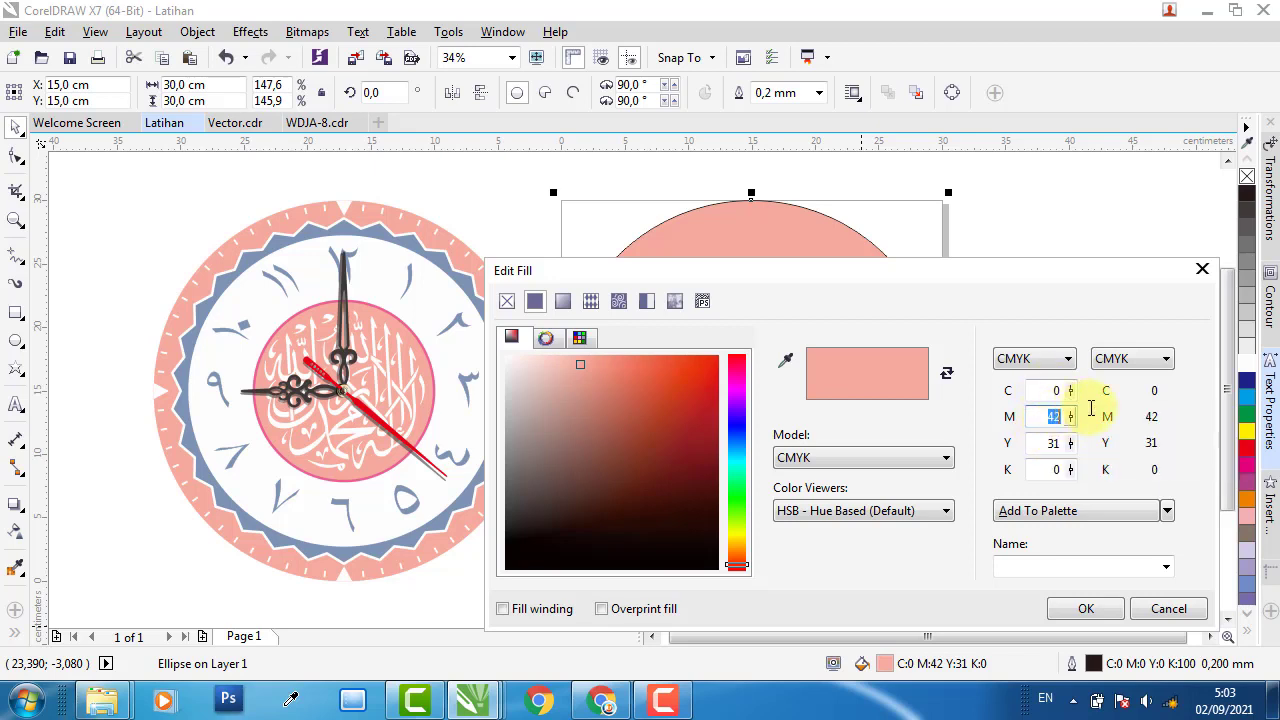
{"action": "left_click", "coordinate": [1049, 443]}
{"action": "left_click", "coordinate": [1051, 468]}
{"action": "left_click", "coordinate": [1085, 610]}
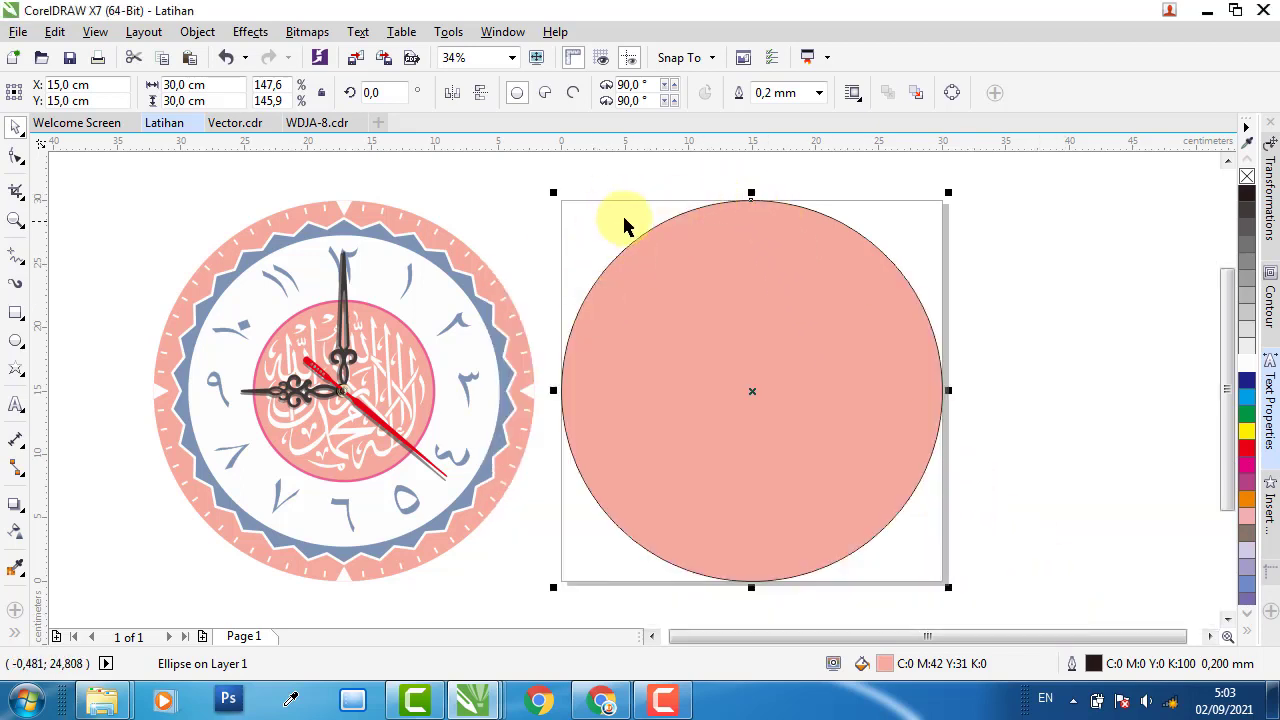
Remove the outline from the pink circle
{"action": "right_click", "coordinate": [1246, 179]}
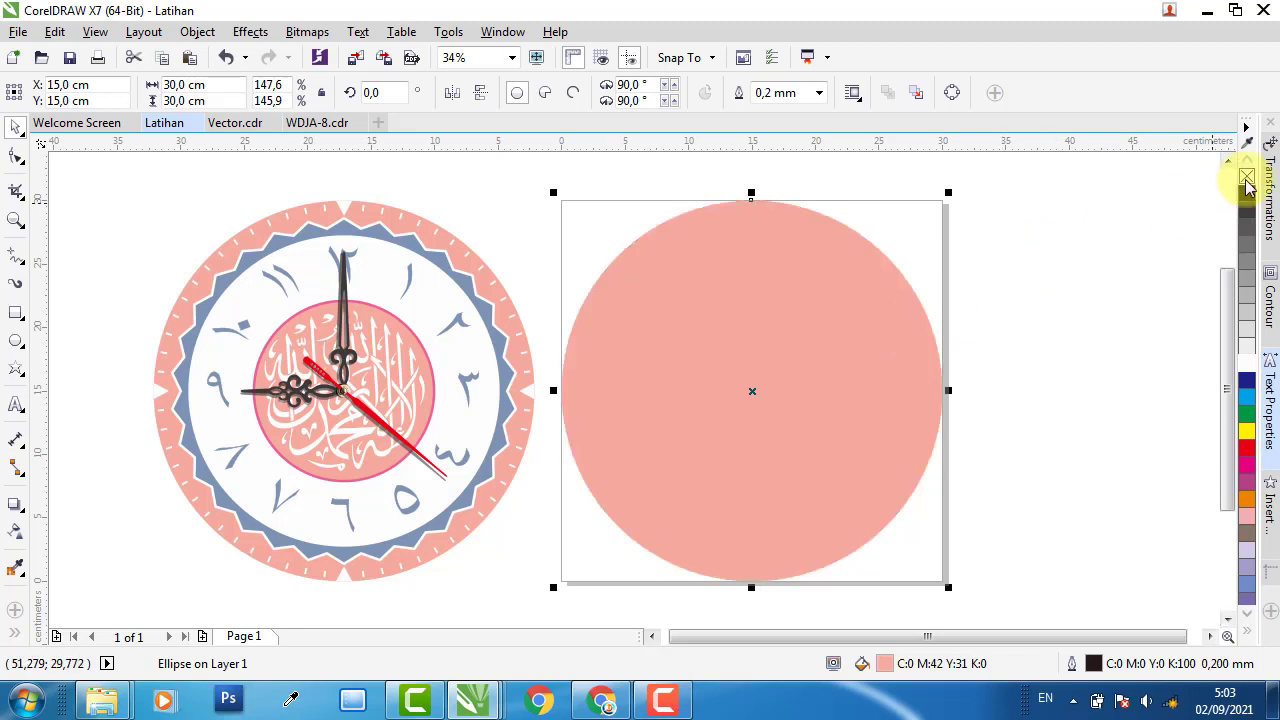
{"action": "left_click", "coordinate": [1090, 252]}
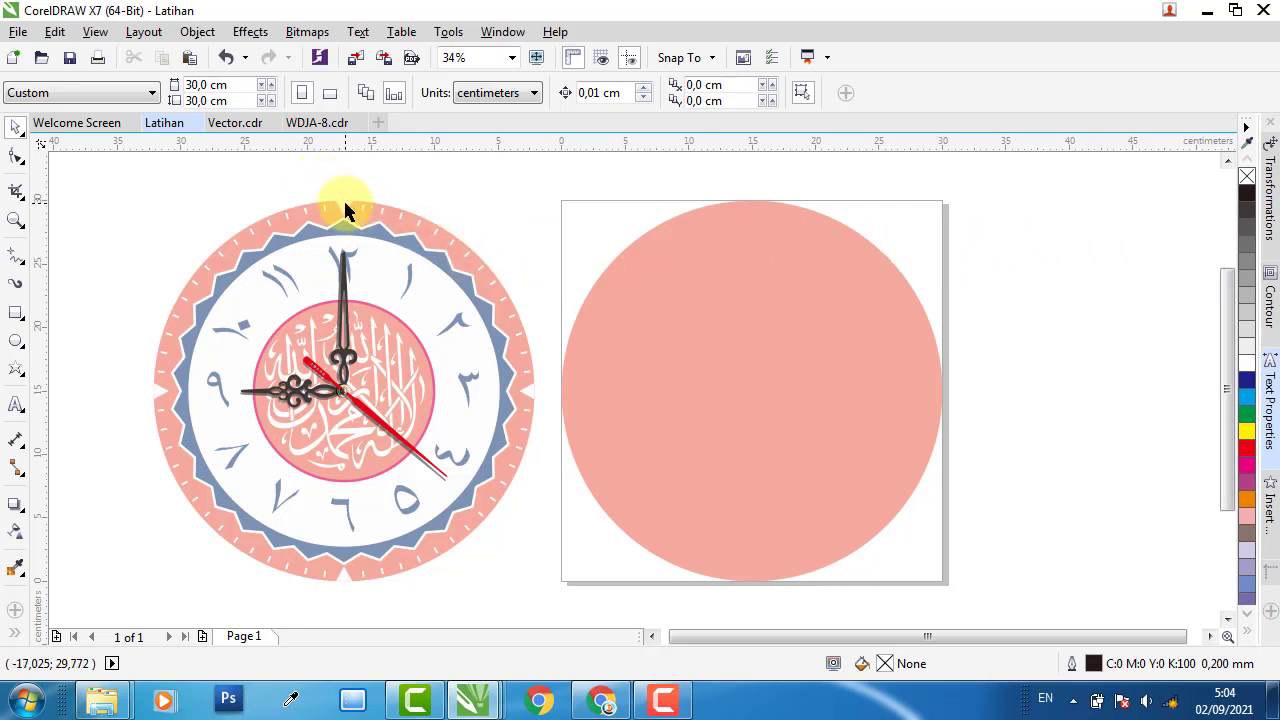
Ungroup the reference clock and delete the white triangle covering its 12 o'clock minute mark
{"action": "scroll", "coordinate": [327, 207], "scroll_direction": "up", "scroll_amount": 4}
{"action": "scroll", "coordinate": [288, 224], "scroll_direction": "up", "scroll_amount": 2}
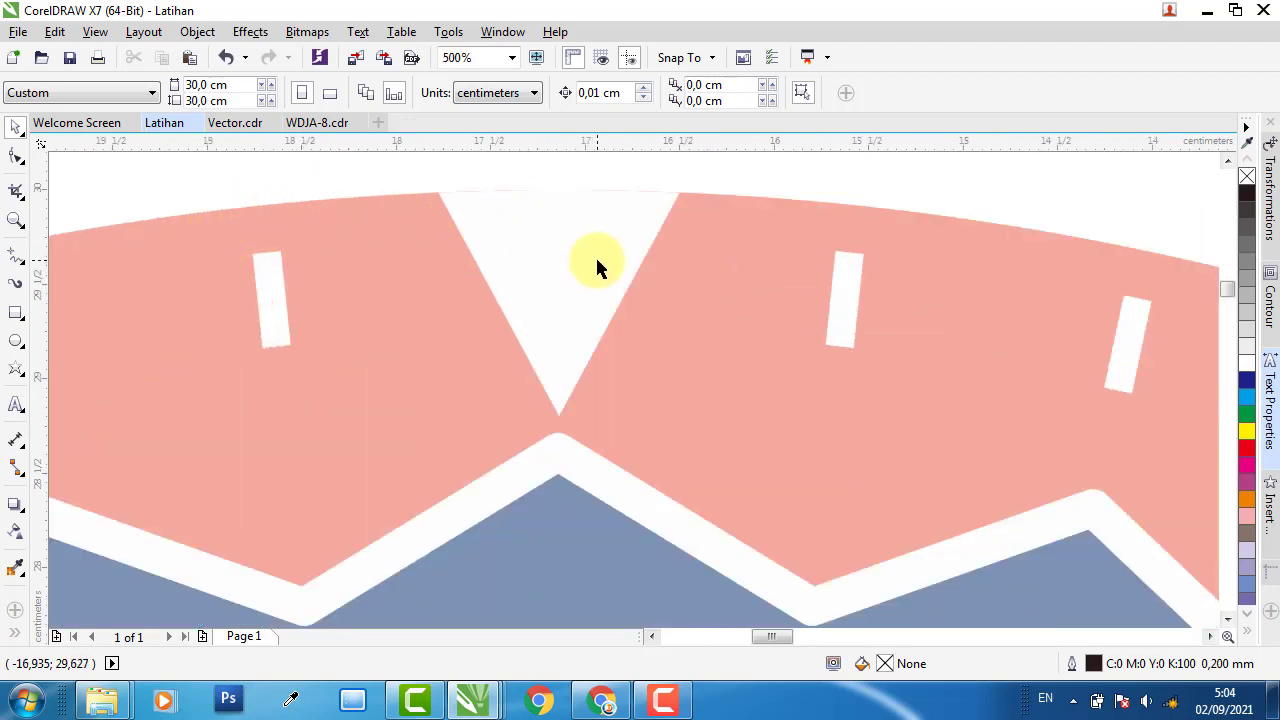
{"action": "left_click", "coordinate": [571, 266]}
{"action": "key", "text": "ctrl+u"}
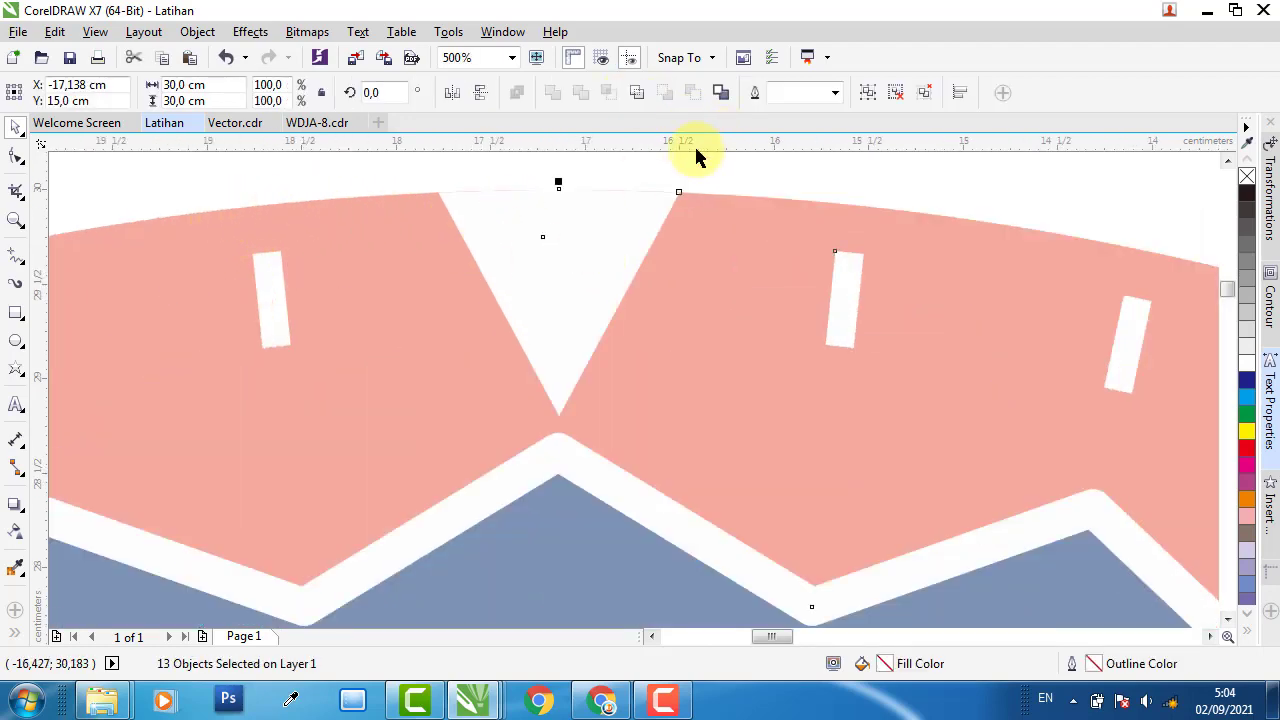
{"action": "left_click_drag", "start_coordinate": [577, 239], "coordinate": [803, 220]}
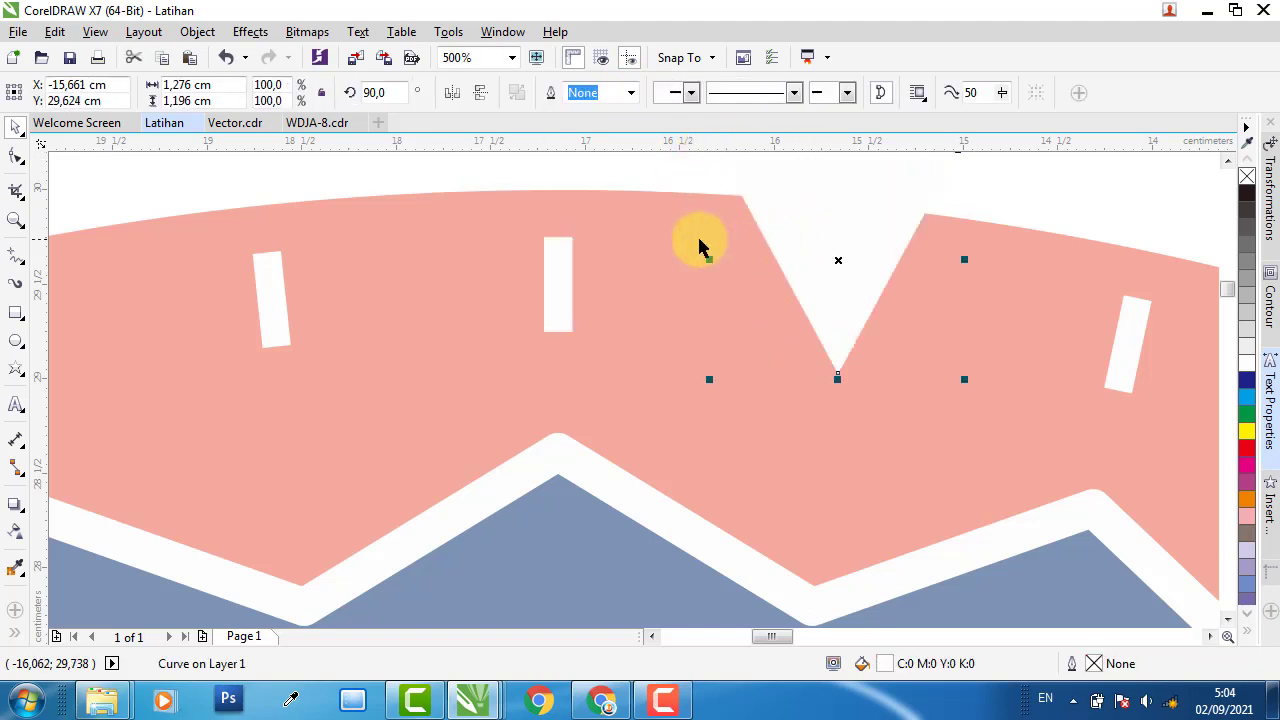
{"action": "key", "text": "ctrl+z"}
{"action": "key", "text": "Delete"}
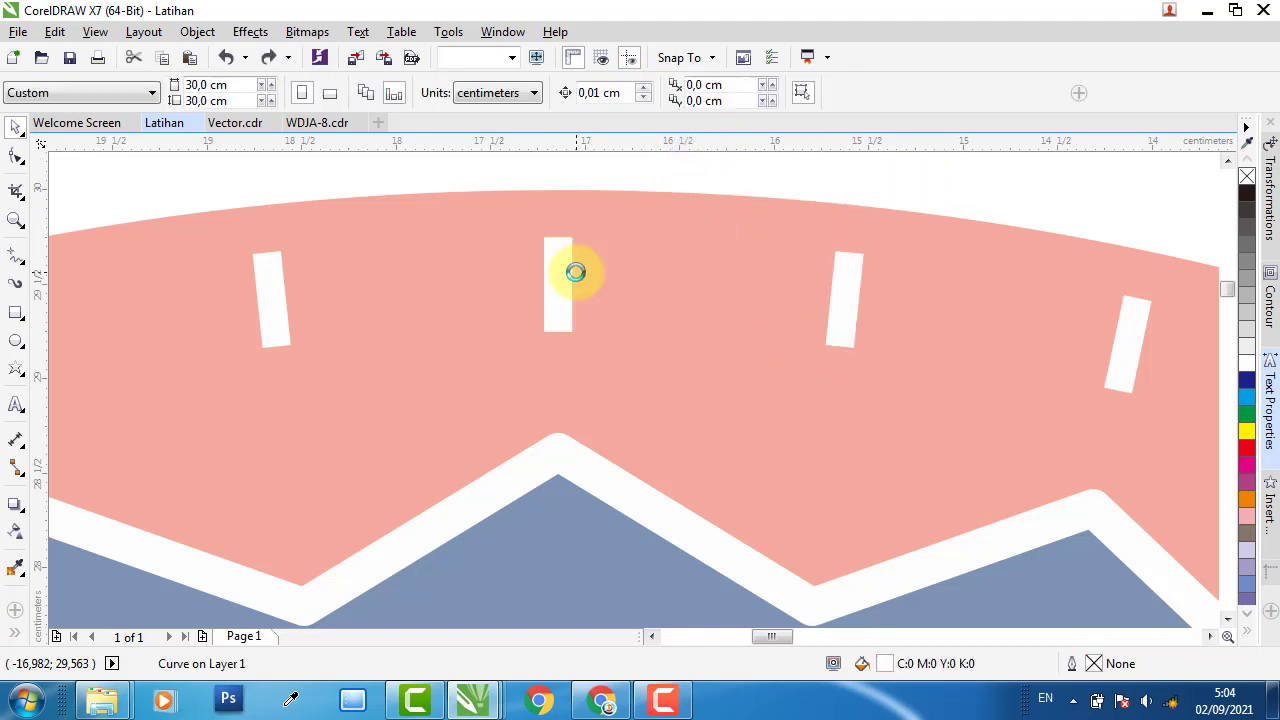
Draw a rectangle about 0.16 x 0.25 cm between the reference clock's upper edge and its 12 o'clock minute mark
{"action": "scroll", "coordinate": [553, 195], "scroll_direction": "up", "scroll_amount": 2}
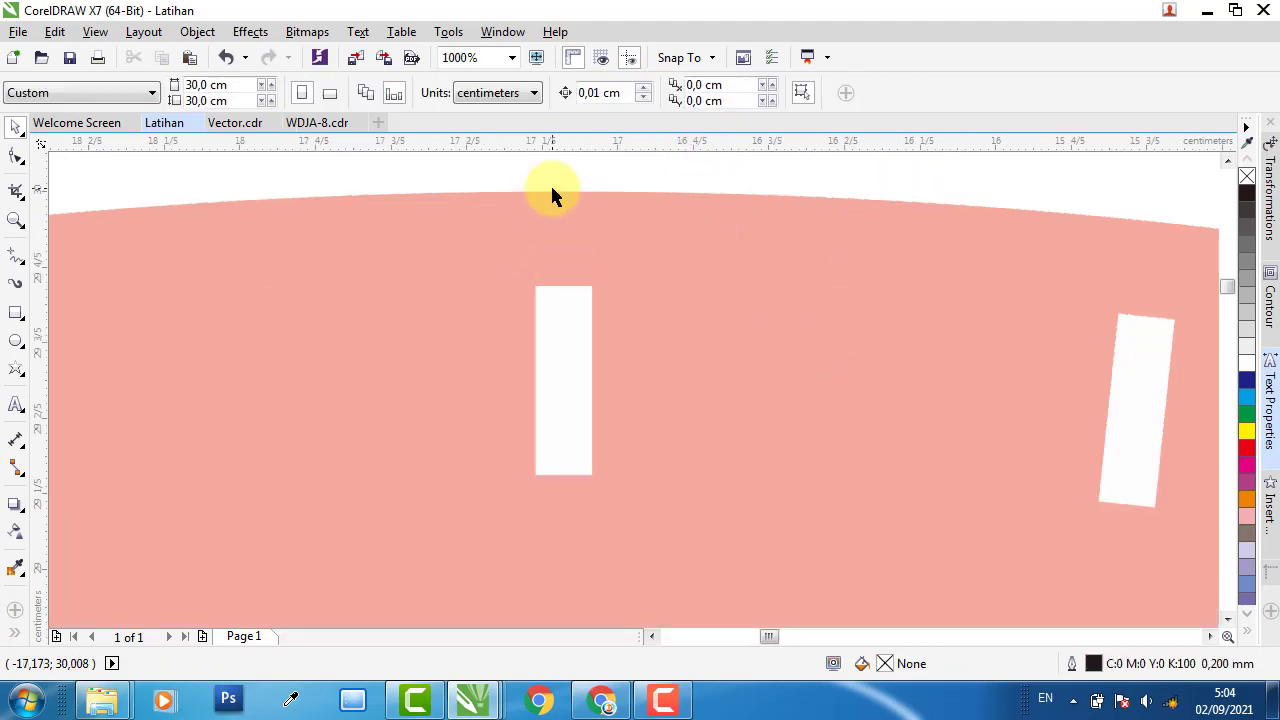
{"action": "left_click", "coordinate": [16, 313]}
{"action": "left_click_drag", "start_coordinate": [537, 191], "coordinate": [597, 286]}
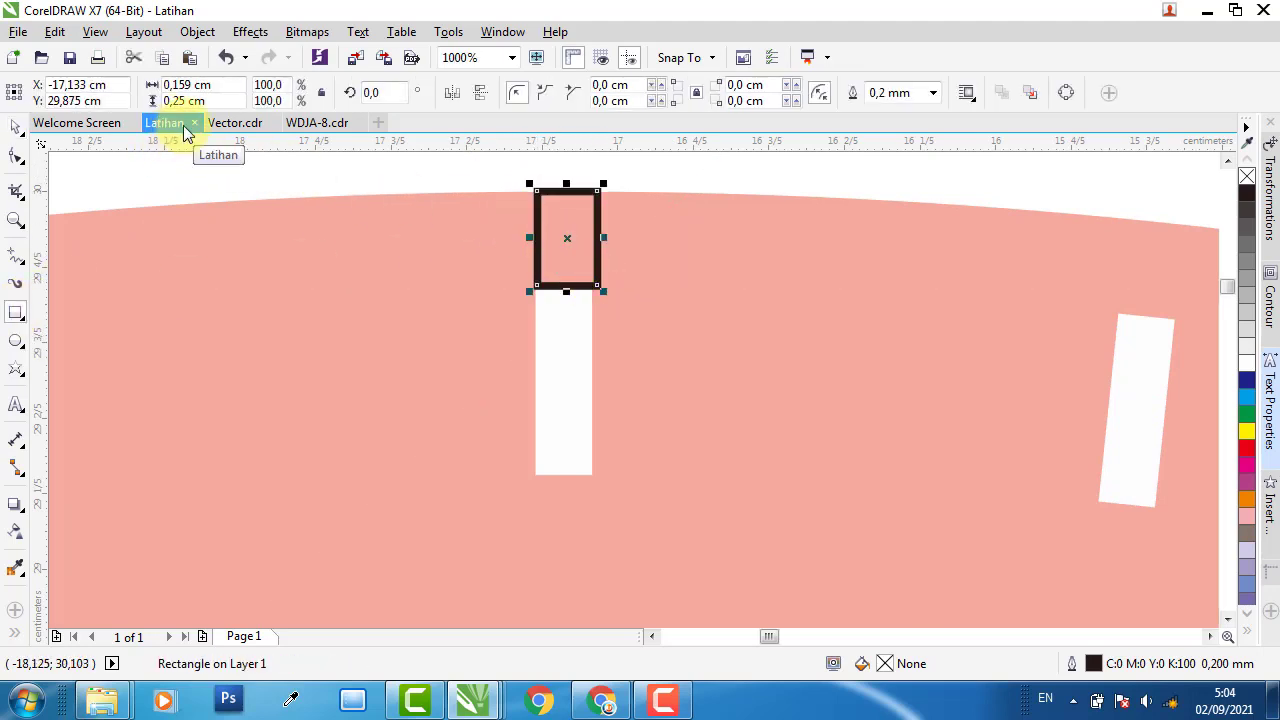
Fit the rectangle over the white 12 o'clock minute mark with a height of 0.5 cm and a width of 0.15 cm
{"action": "left_click", "coordinate": [16, 133]}
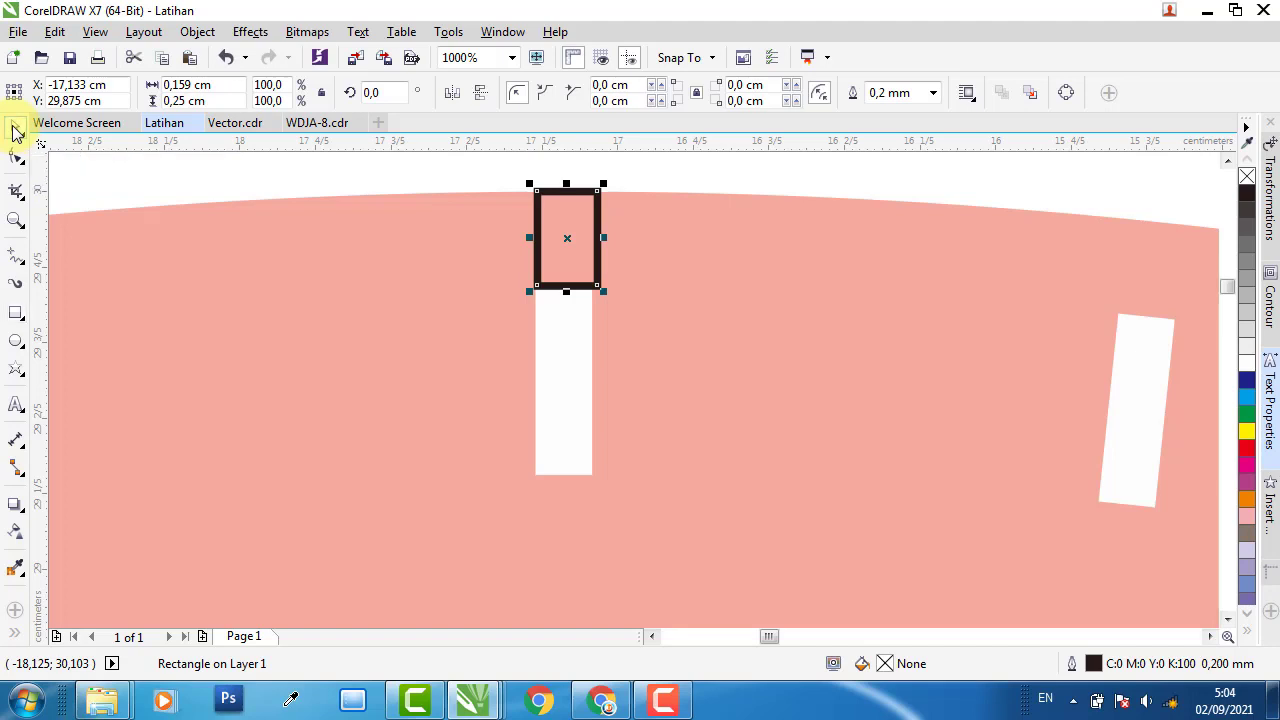
{"action": "left_click_drag", "start_coordinate": [560, 289], "coordinate": [580, 479]}
{"action": "left_click_drag", "start_coordinate": [568, 188], "coordinate": [583, 280]}
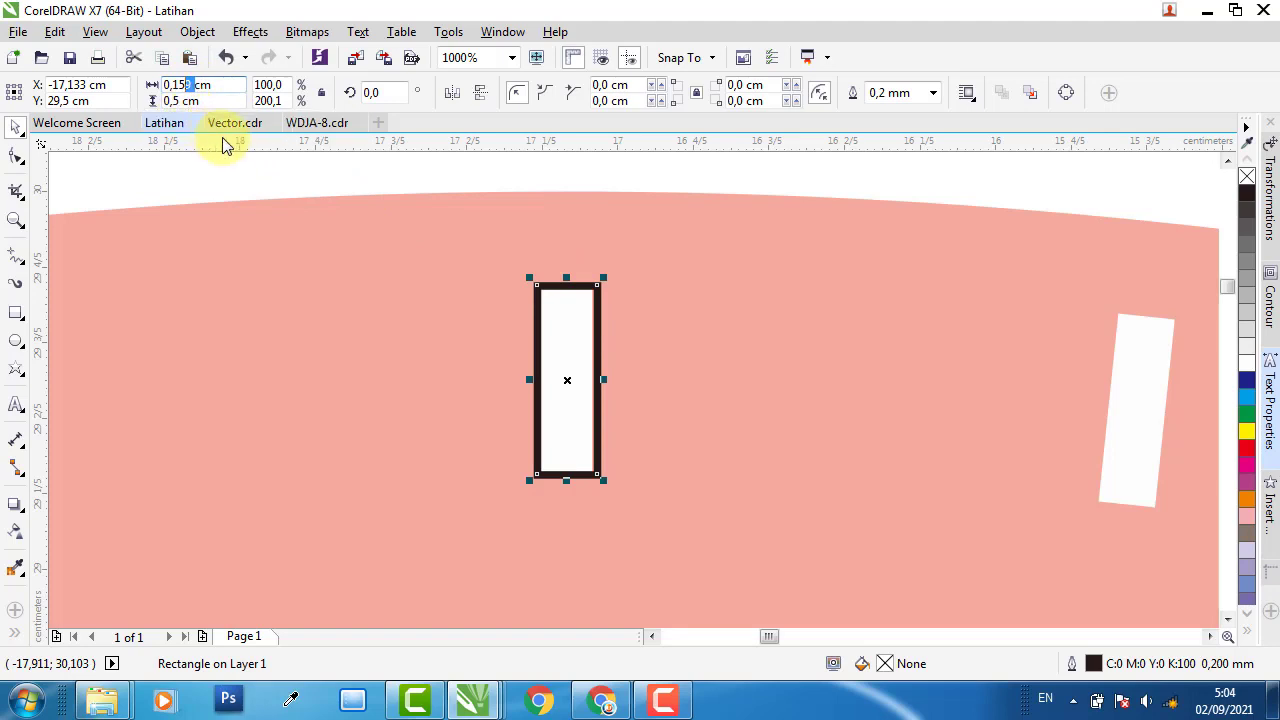
{"action": "key", "text": "Return"}
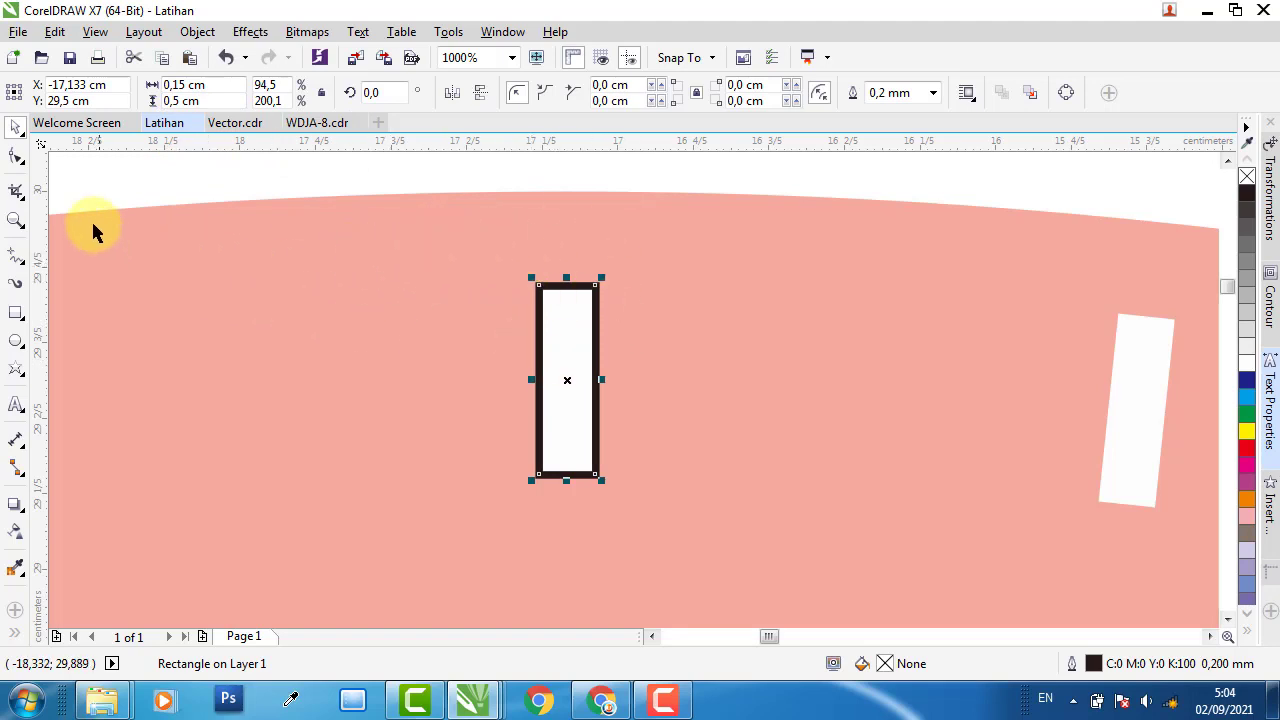
Fill the small rectangle with yellow and remove its outline
{"action": "scroll", "coordinate": [121, 160], "scroll_direction": "down", "scroll_amount": 2}
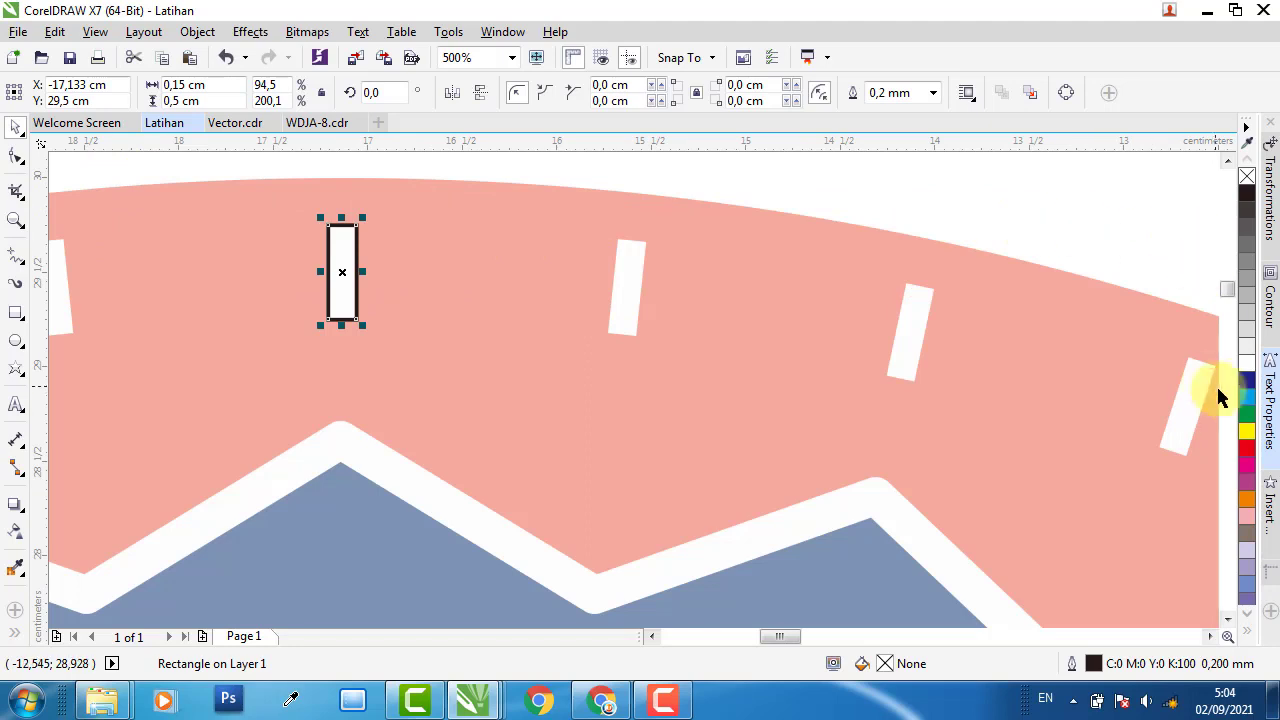
{"action": "left_click", "coordinate": [1246, 431]}
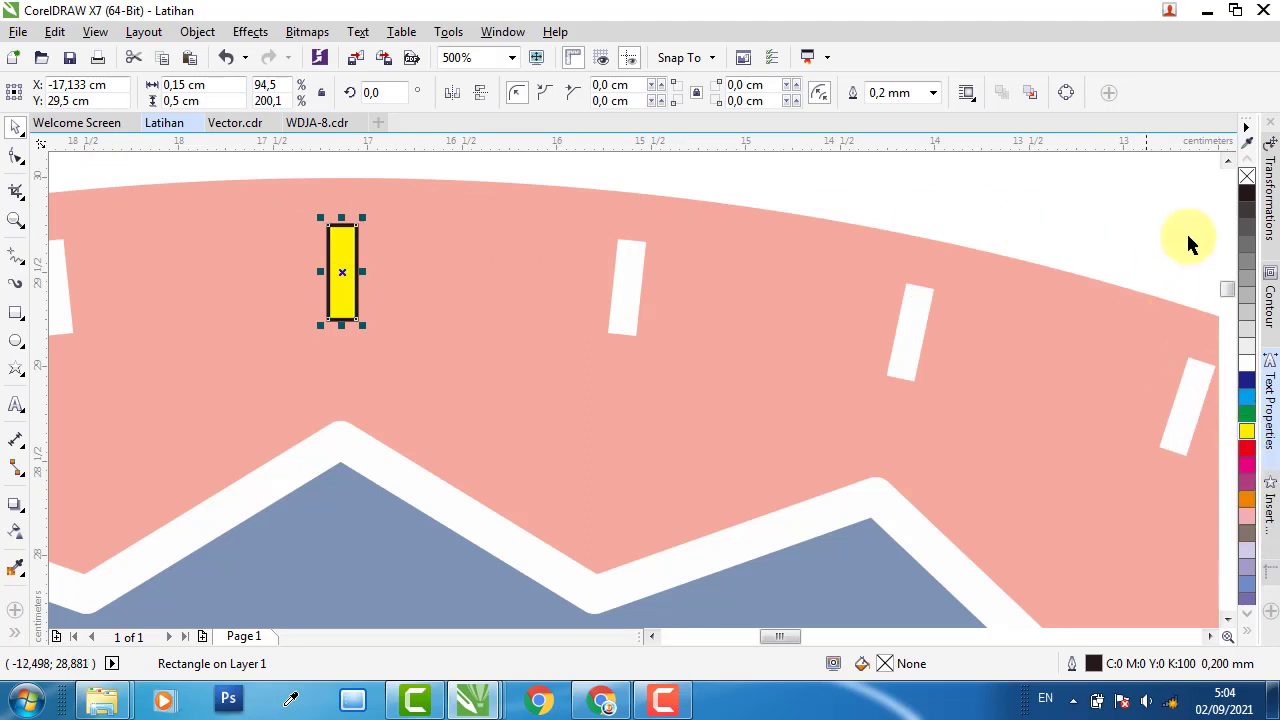
{"action": "right_click", "coordinate": [1246, 177]}
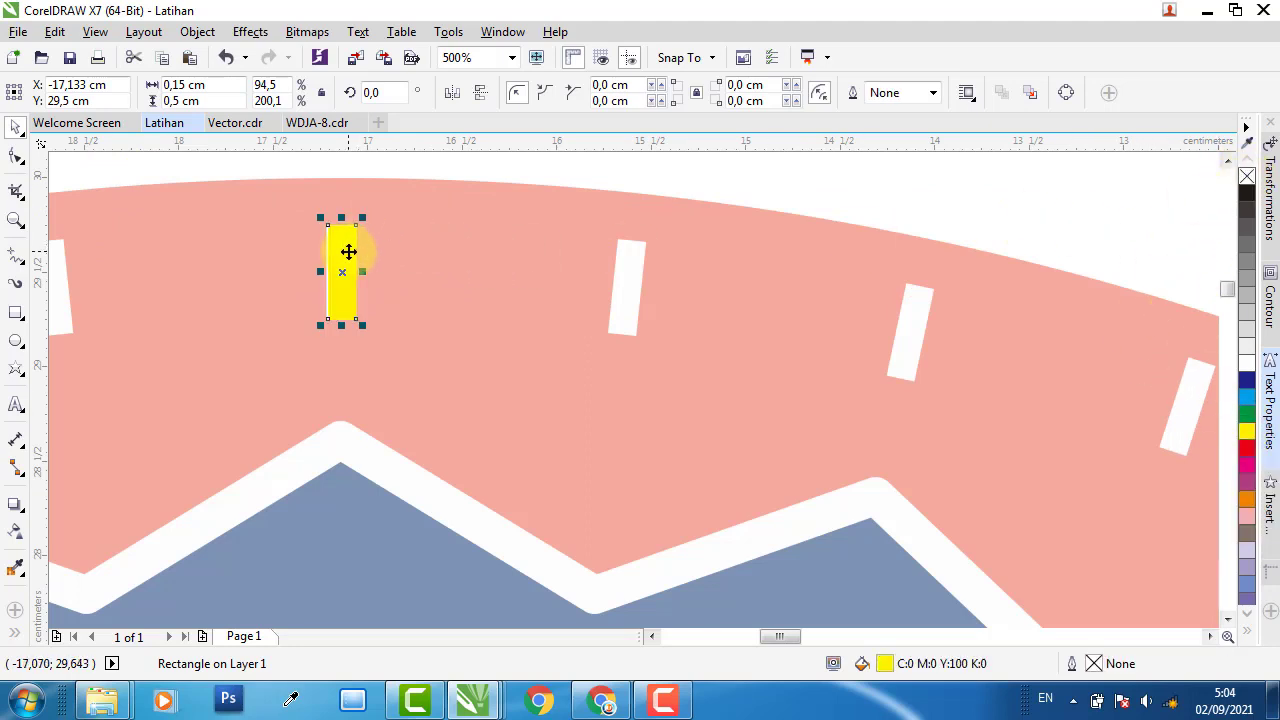
Align the yellow minute mark with the vertical centre line of the large pink circle on the page
{"action": "scroll", "coordinate": [349, 262], "scroll_direction": "down", "scroll_amount": 6}
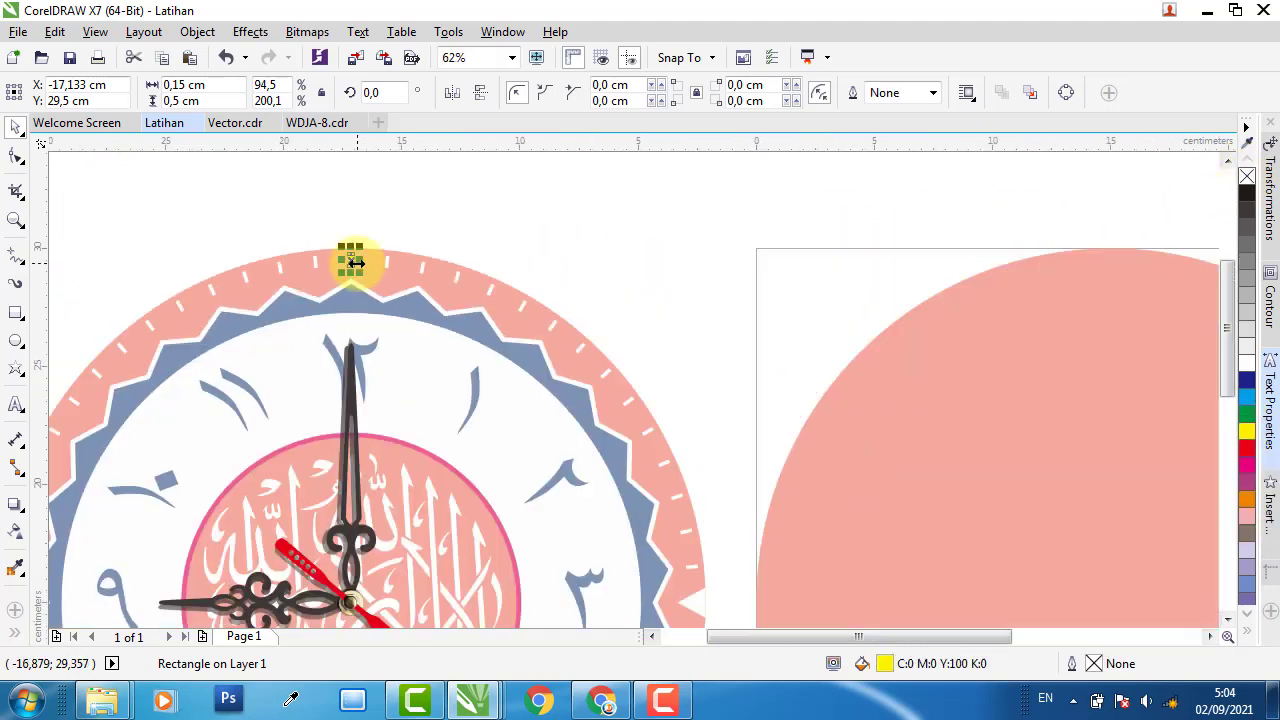
{"action": "left_click", "coordinate": [1107, 286], "text": "shift"}
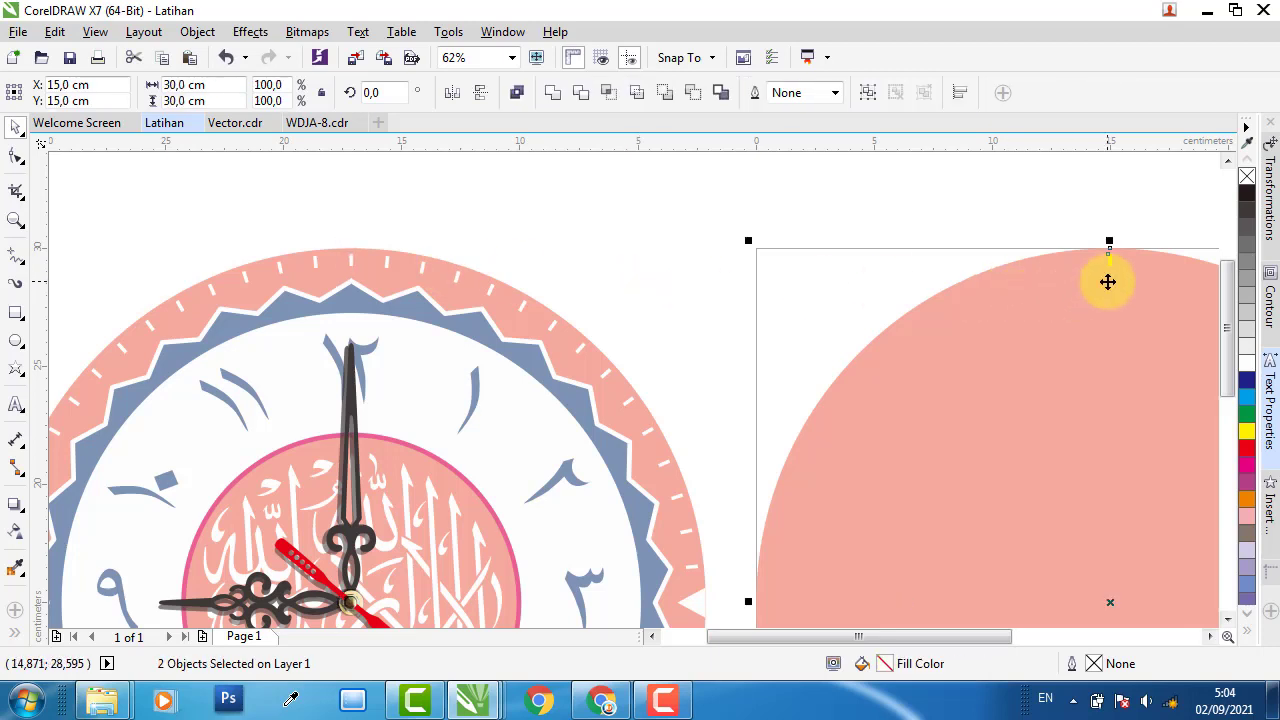
{"action": "left_click", "coordinate": [1040, 223]}
Gauge the gap above the yellow minute mark with a temporary 0.15 x 0.25 cm blue copy, and delete the copy
{"action": "scroll", "coordinate": [1123, 258], "scroll_direction": "up", "scroll_amount": 5}
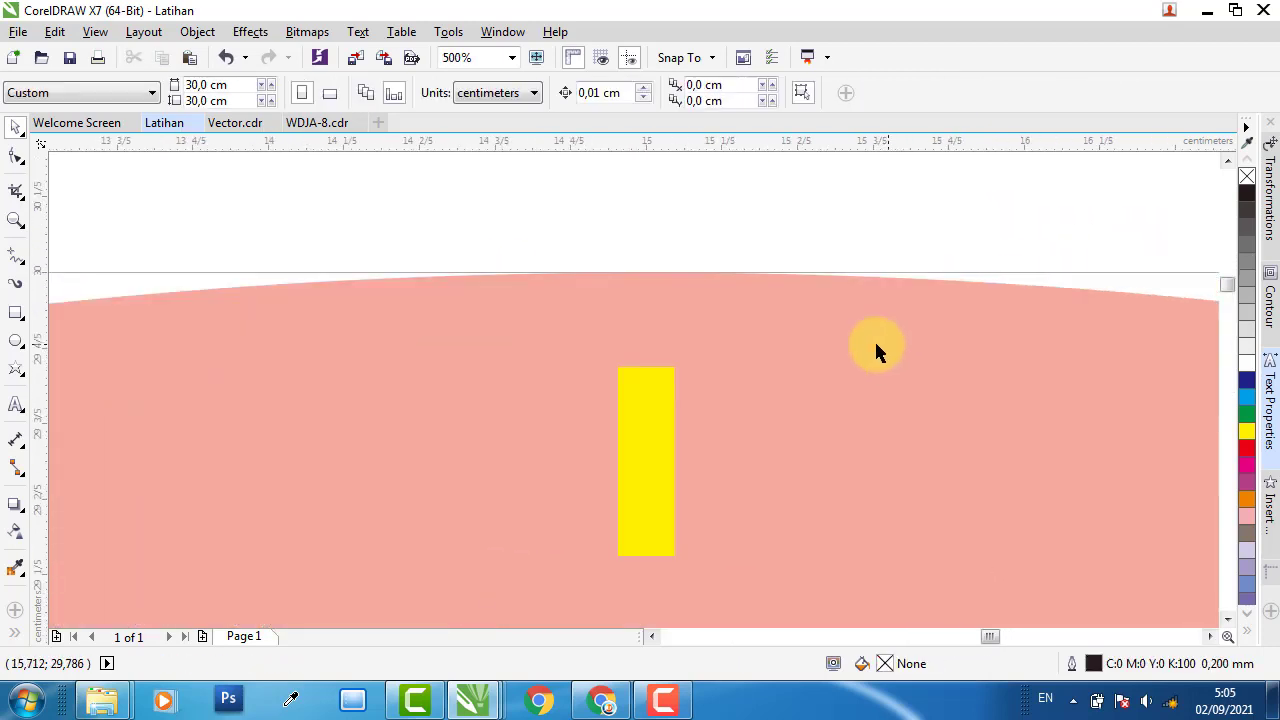
{"action": "left_click", "coordinate": [660, 418]}
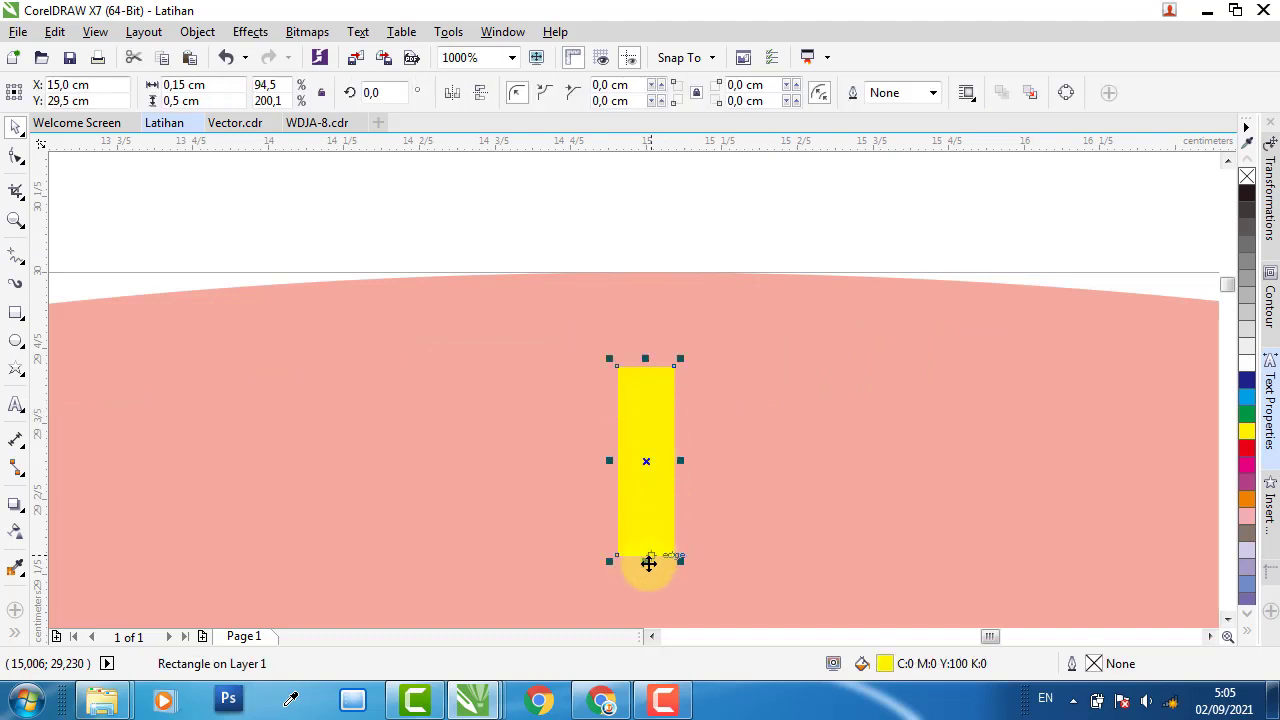
{"action": "left_click_drag", "start_coordinate": [648, 563], "coordinate": [648, 276]}
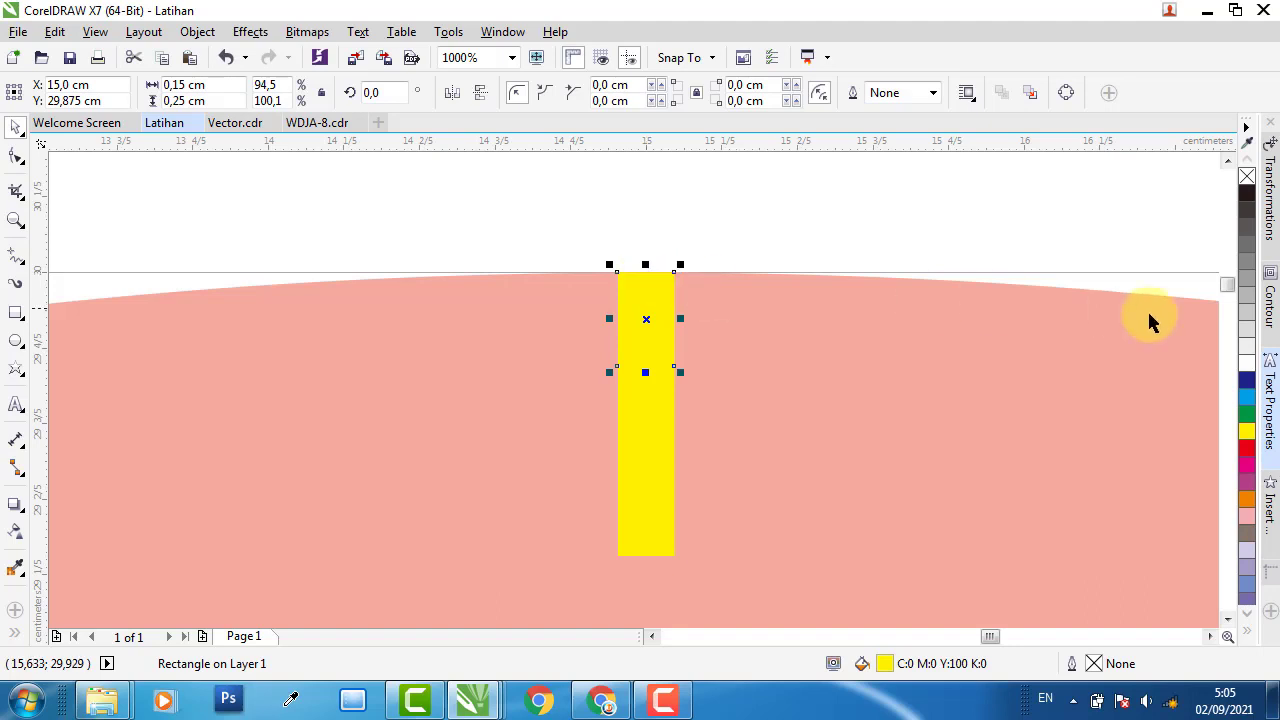
{"action": "left_click", "coordinate": [1247, 382]}
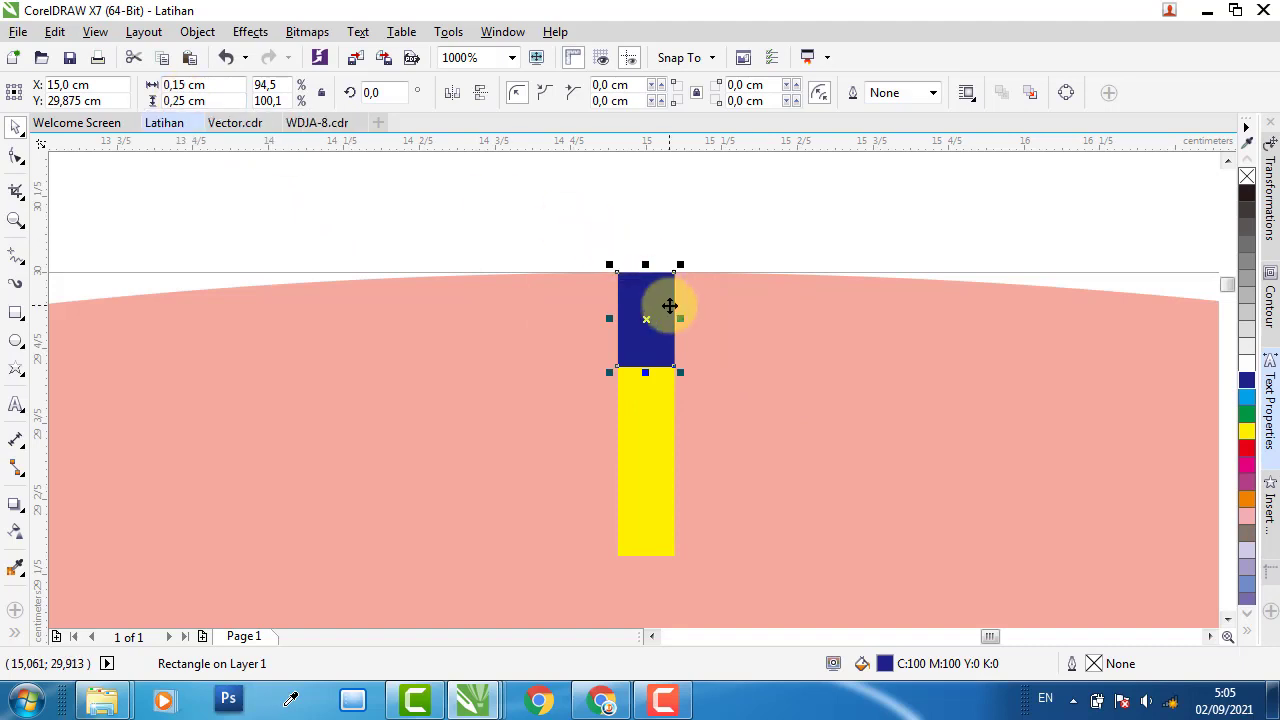
{"action": "key", "text": "Delete"}
{"action": "left_click", "coordinate": [661, 399]}
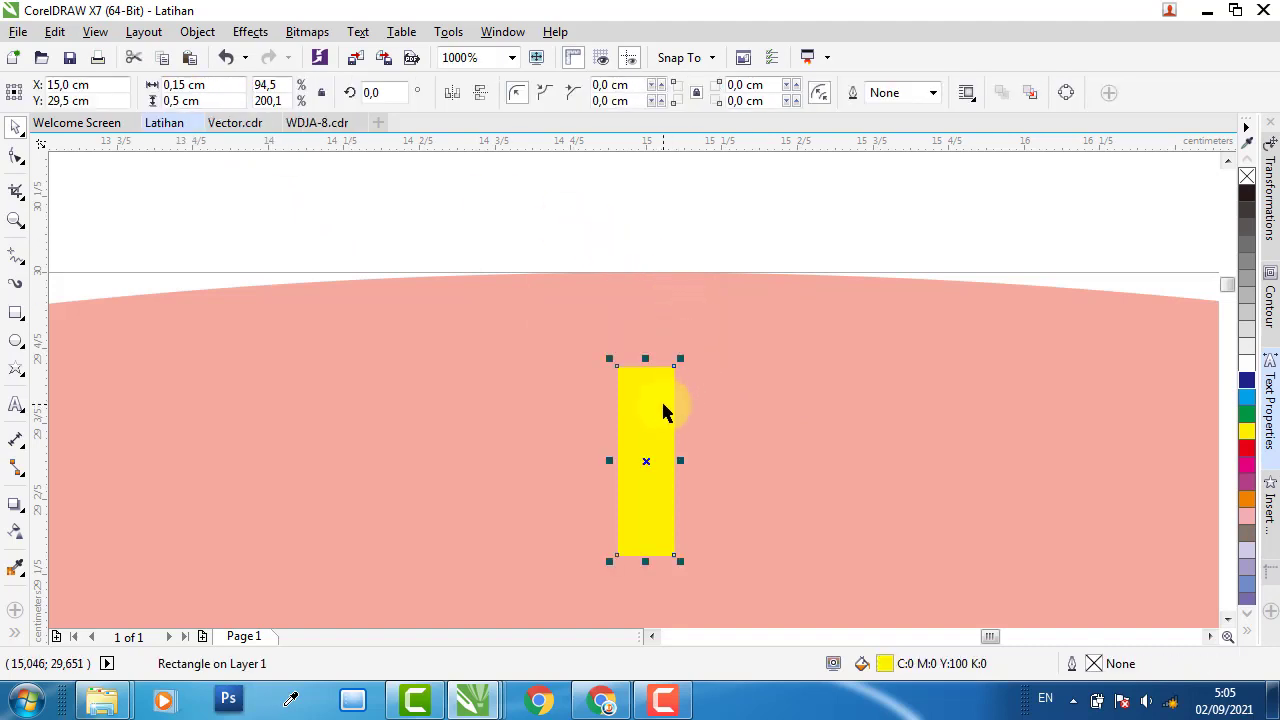
Fill the yellow 12 o'clock minute mark on the page's pink circle with white
{"action": "scroll", "coordinate": [760, 330], "scroll_direction": "down", "scroll_amount": 1}
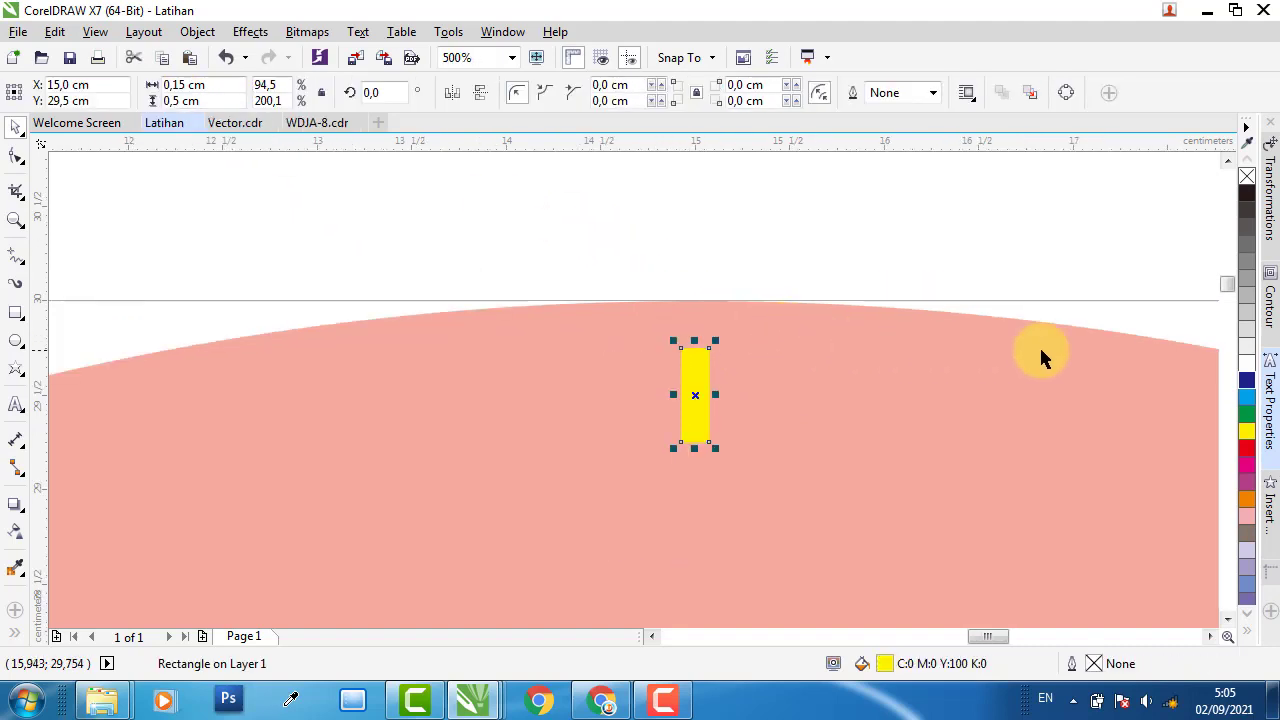
{"action": "left_click", "coordinate": [1246, 366]}
{"action": "scroll", "coordinate": [820, 330], "scroll_direction": "down", "scroll_amount": 3}
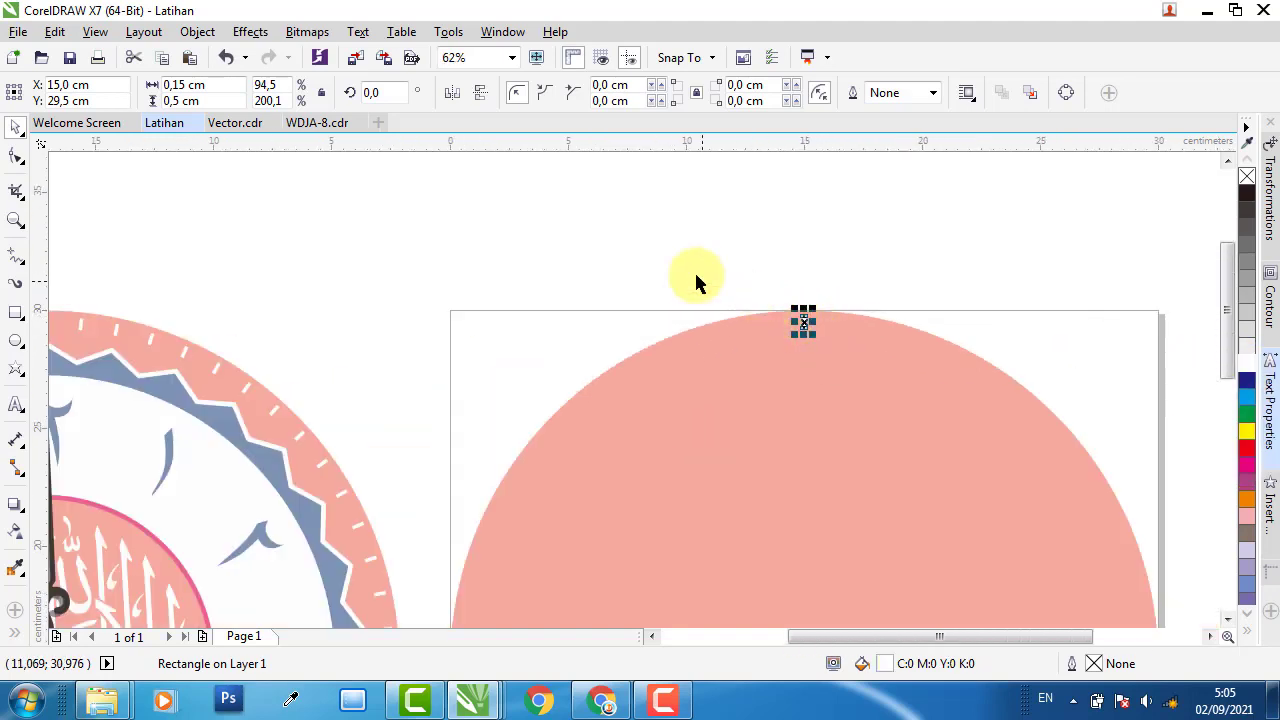
{"action": "scroll", "coordinate": [772, 297], "scroll_direction": "down", "scroll_amount": 1}
Place a horizontal guideline through the left quadrant point of the large pink circle at Y 15 cm
{"action": "left_click", "coordinate": [795, 467]}
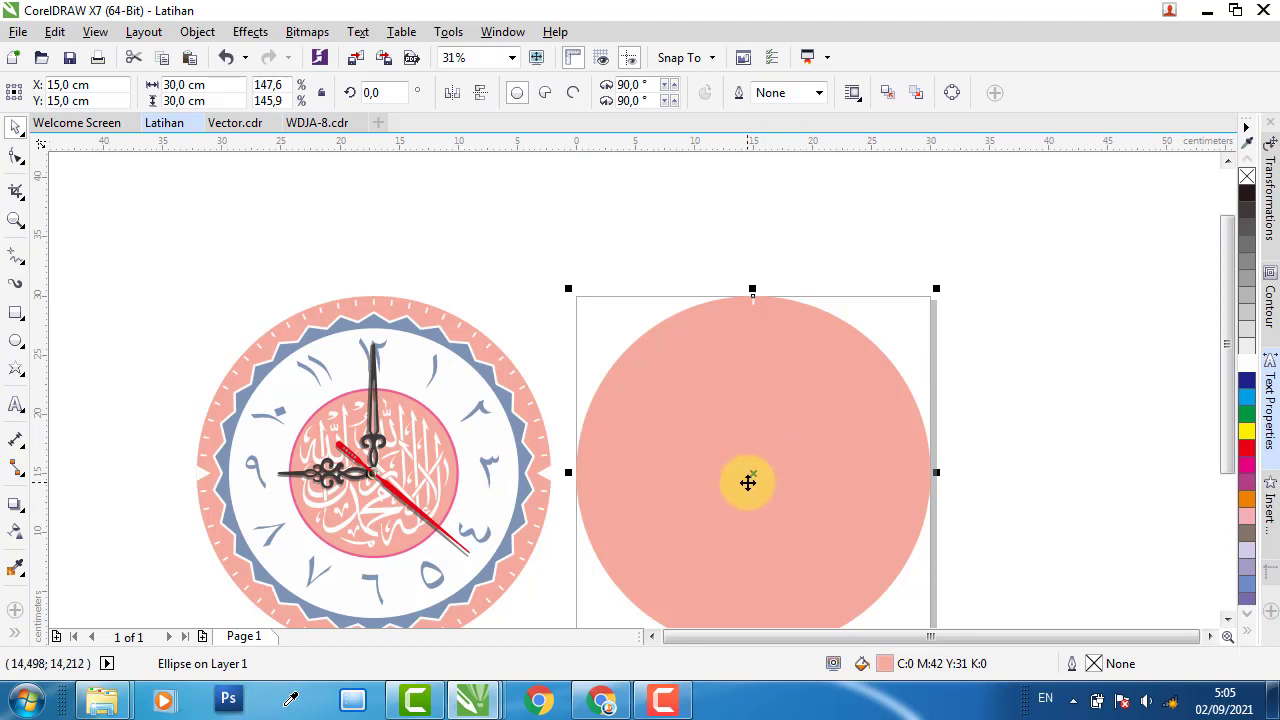
{"action": "scroll", "coordinate": [565, 490], "scroll_direction": "up", "scroll_amount": 3}
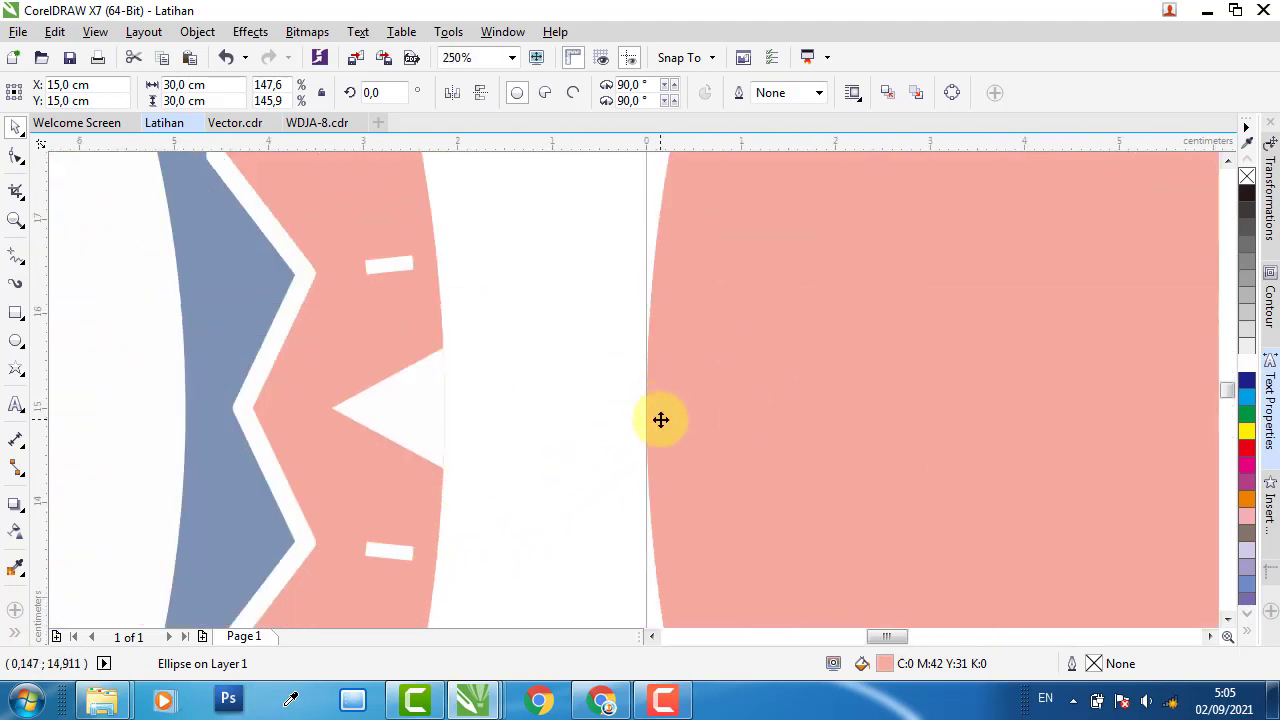
{"action": "scroll", "coordinate": [660, 420], "scroll_direction": "up", "scroll_amount": 2}
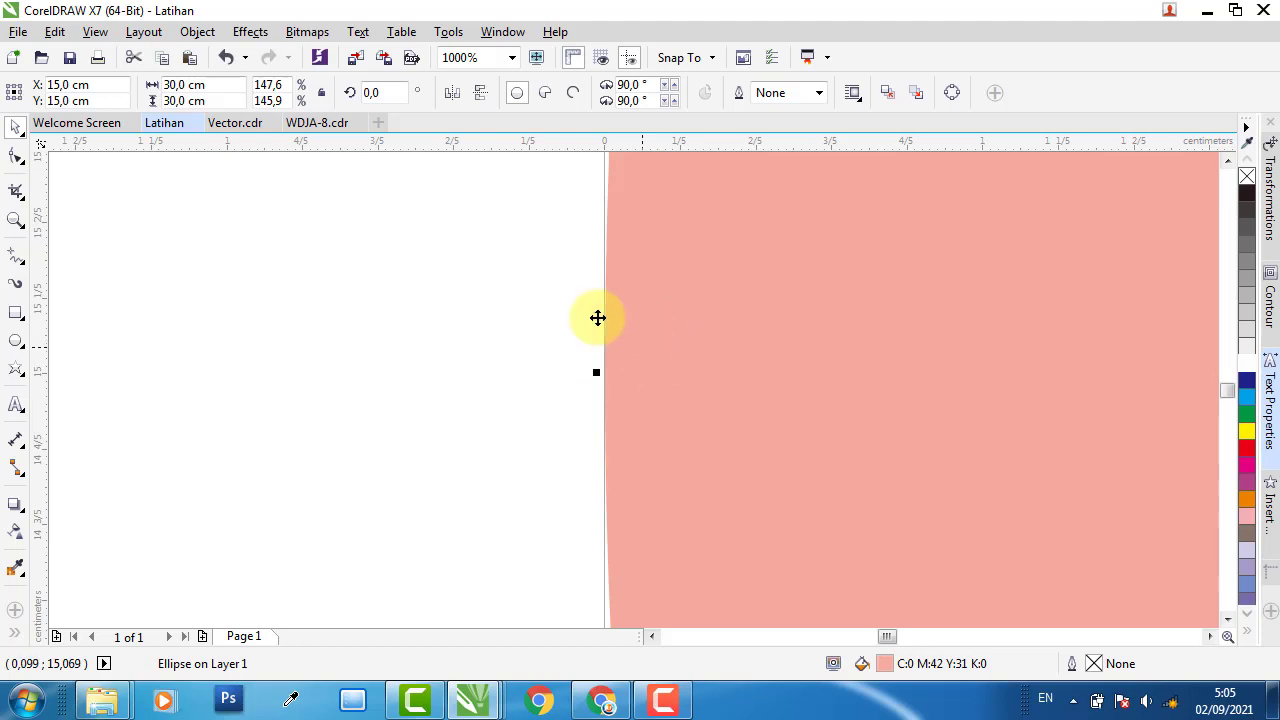
{"action": "left_click", "coordinate": [494, 307]}
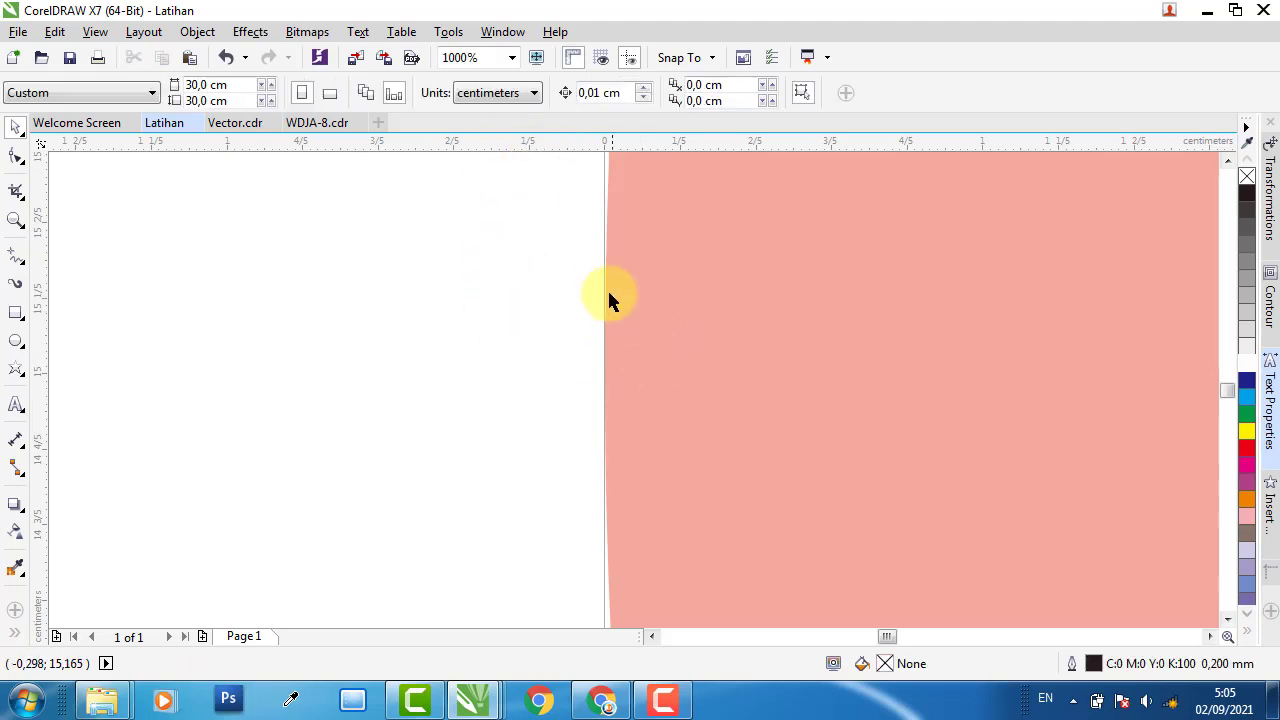
{"action": "left_click", "coordinate": [675, 393]}
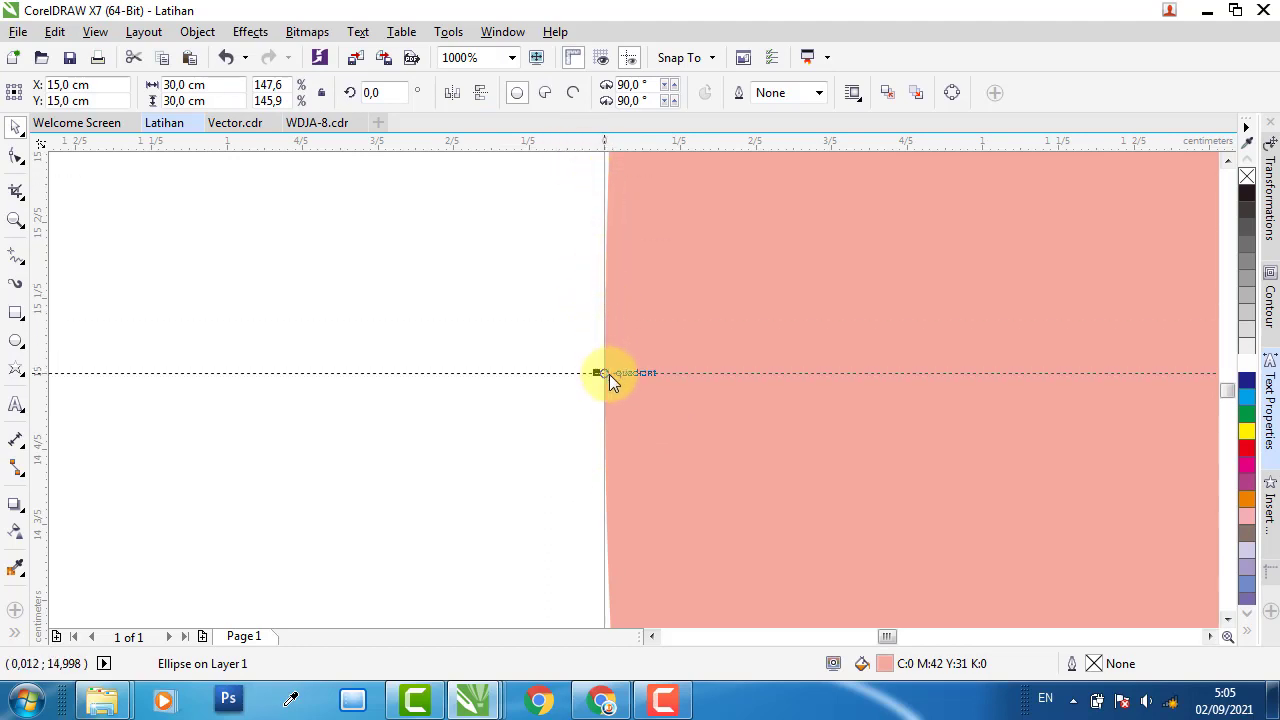
{"action": "left_click_drag", "start_coordinate": [609, 374], "coordinate": [609, 374]}
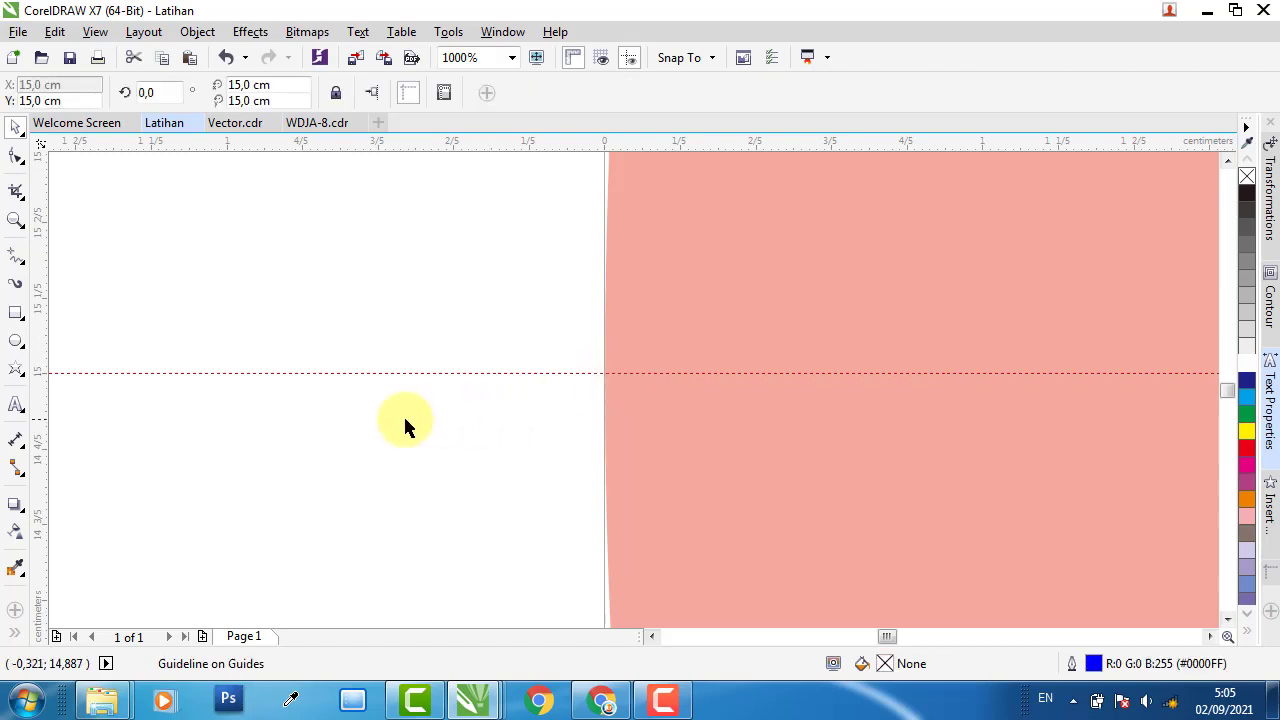
Place a vertical guideline through the top quadrant point of the large pink circle at X 15 cm
{"action": "scroll", "coordinate": [420, 450], "scroll_direction": "down", "scroll_amount": 4}
{"action": "scroll", "coordinate": [700, 265], "scroll_direction": "down", "scroll_amount": 2}
{"action": "scroll", "coordinate": [700, 265], "scroll_direction": "up", "scroll_amount": 6}
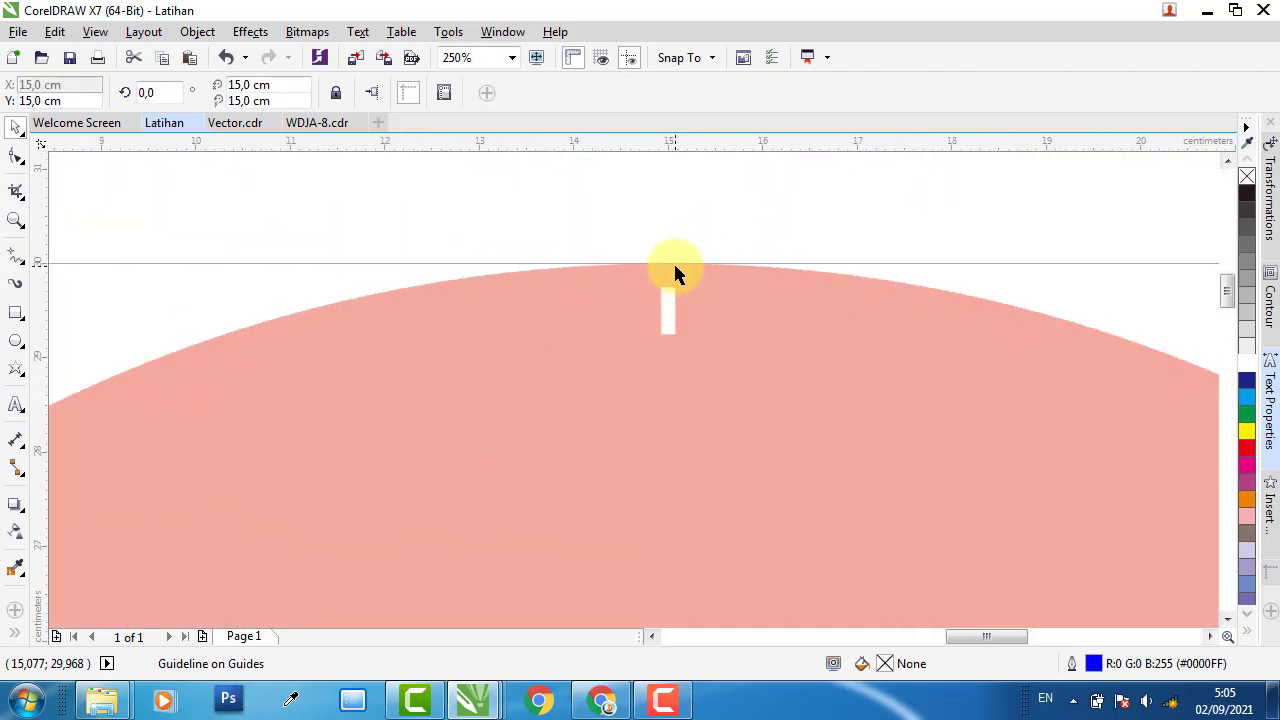
{"action": "left_click", "coordinate": [675, 272]}
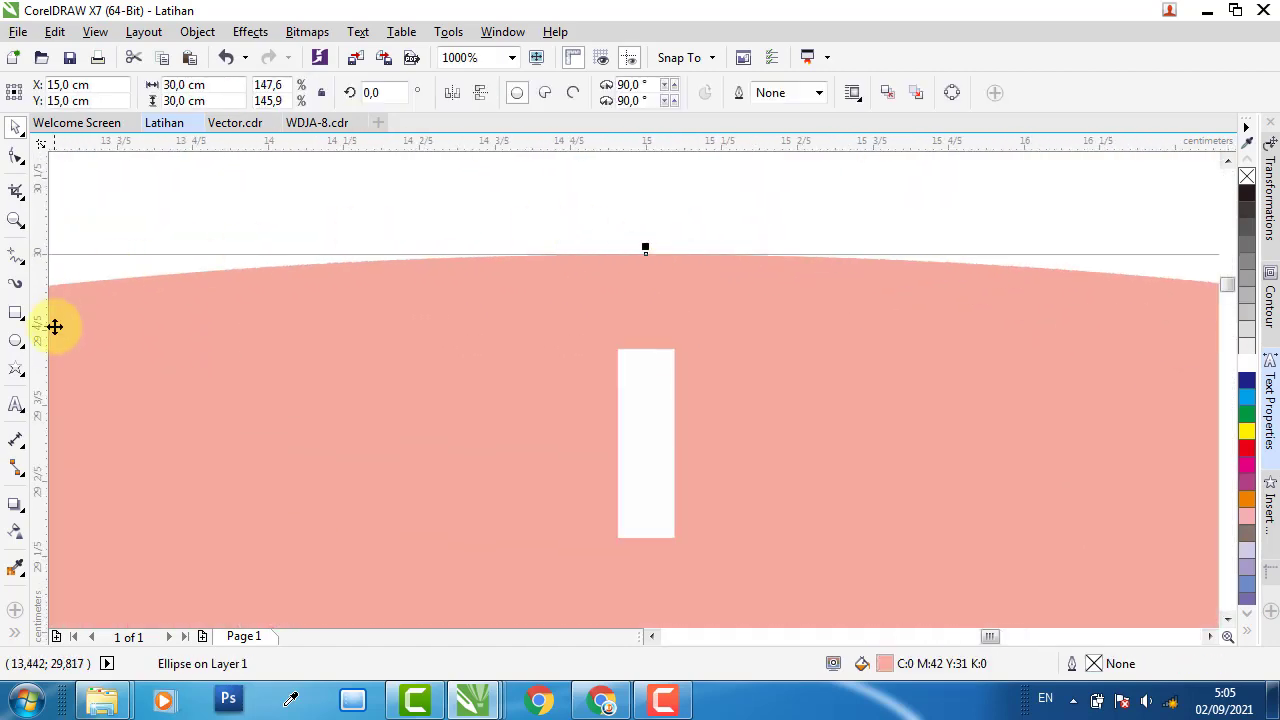
{"action": "left_click_drag", "start_coordinate": [41, 355], "coordinate": [558, 266]}
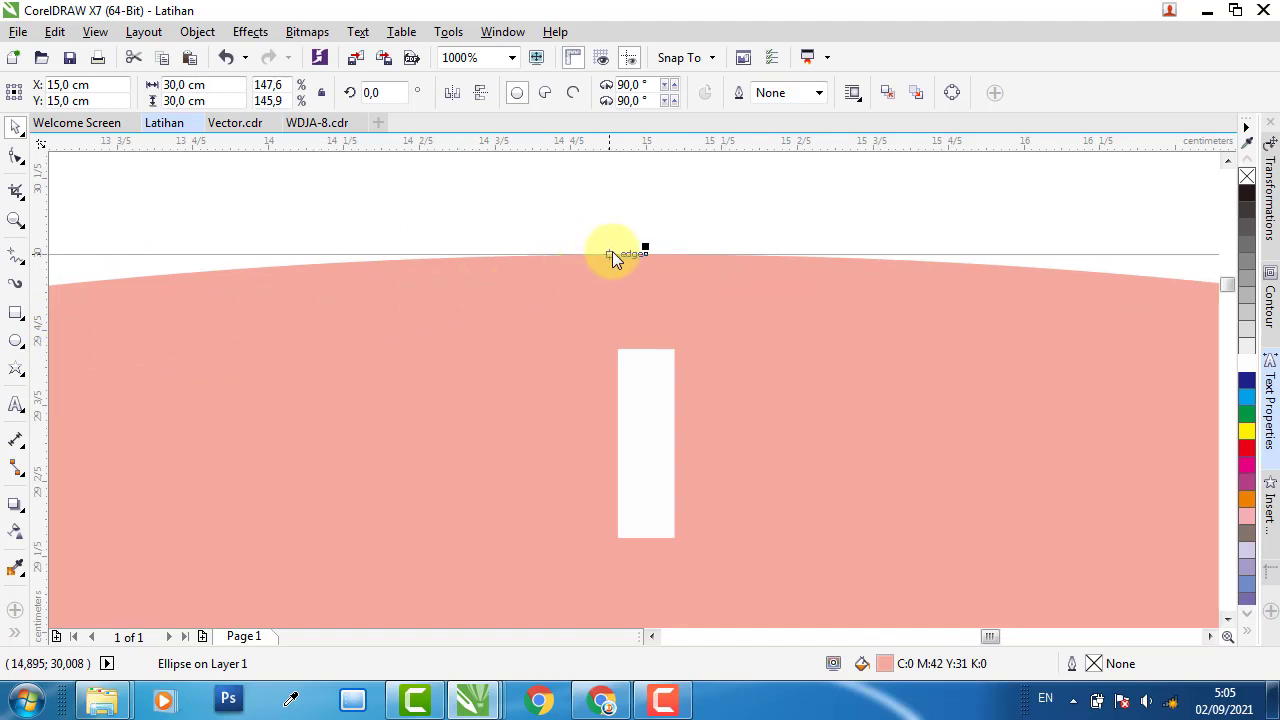
{"action": "left_click_drag", "start_coordinate": [645, 257], "coordinate": [645, 257]}
Move the white minute mark's centre of rotation to the guideline intersection at the pink circle's centre
{"action": "scroll", "coordinate": [631, 267], "scroll_direction": "down", "scroll_amount": 1}
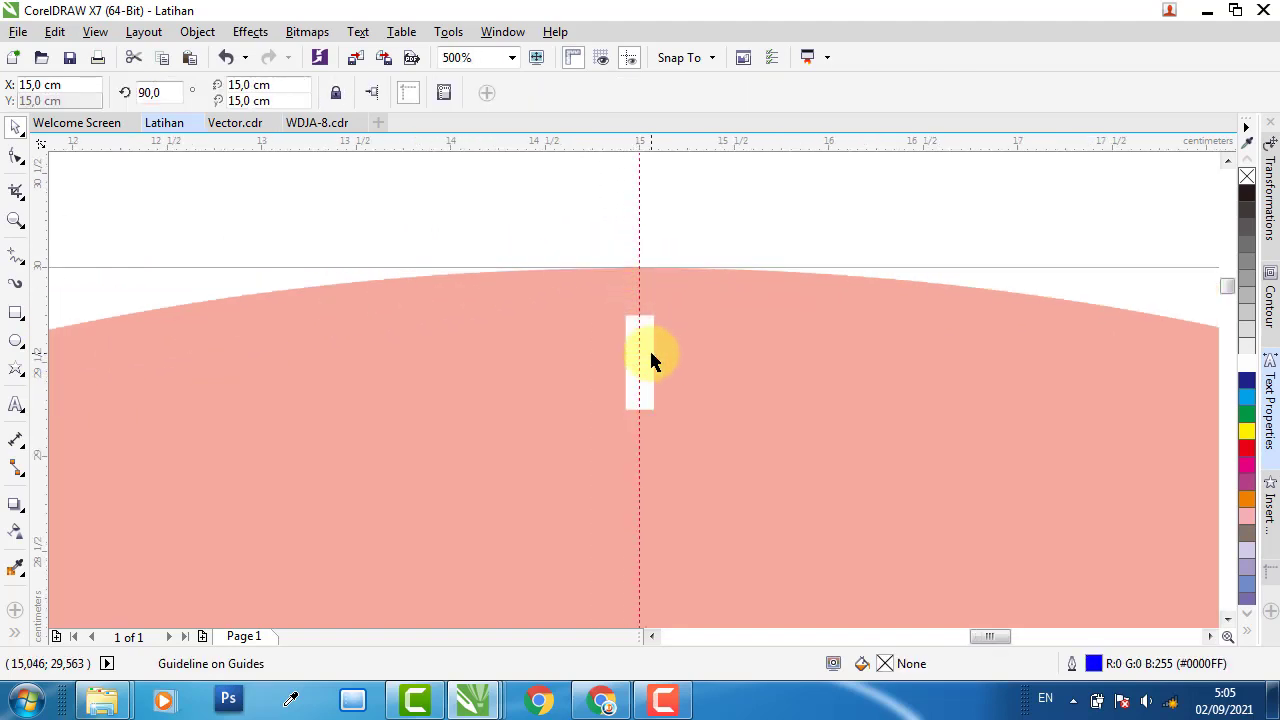
{"action": "left_click", "coordinate": [650, 354]}
{"action": "scroll", "coordinate": [649, 356], "scroll_direction": "up", "scroll_amount": 1}
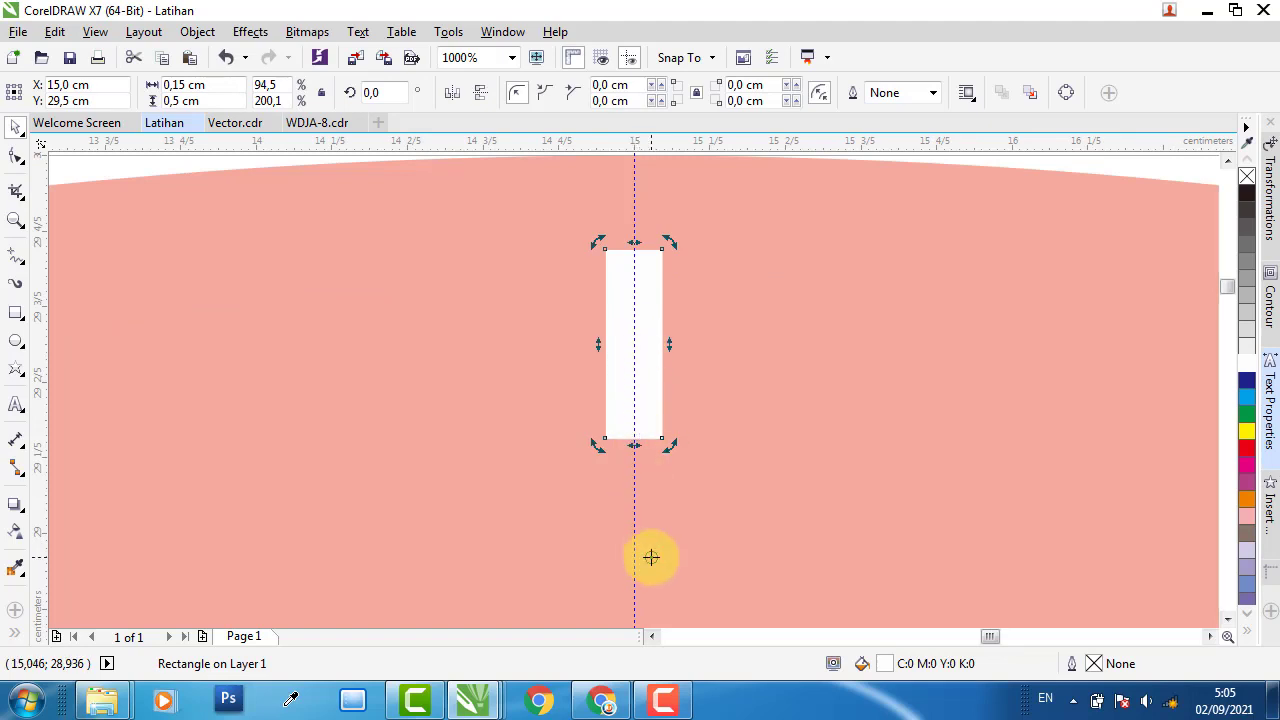
{"action": "scroll", "coordinate": [600, 340], "scroll_direction": "down", "scroll_amount": 3}
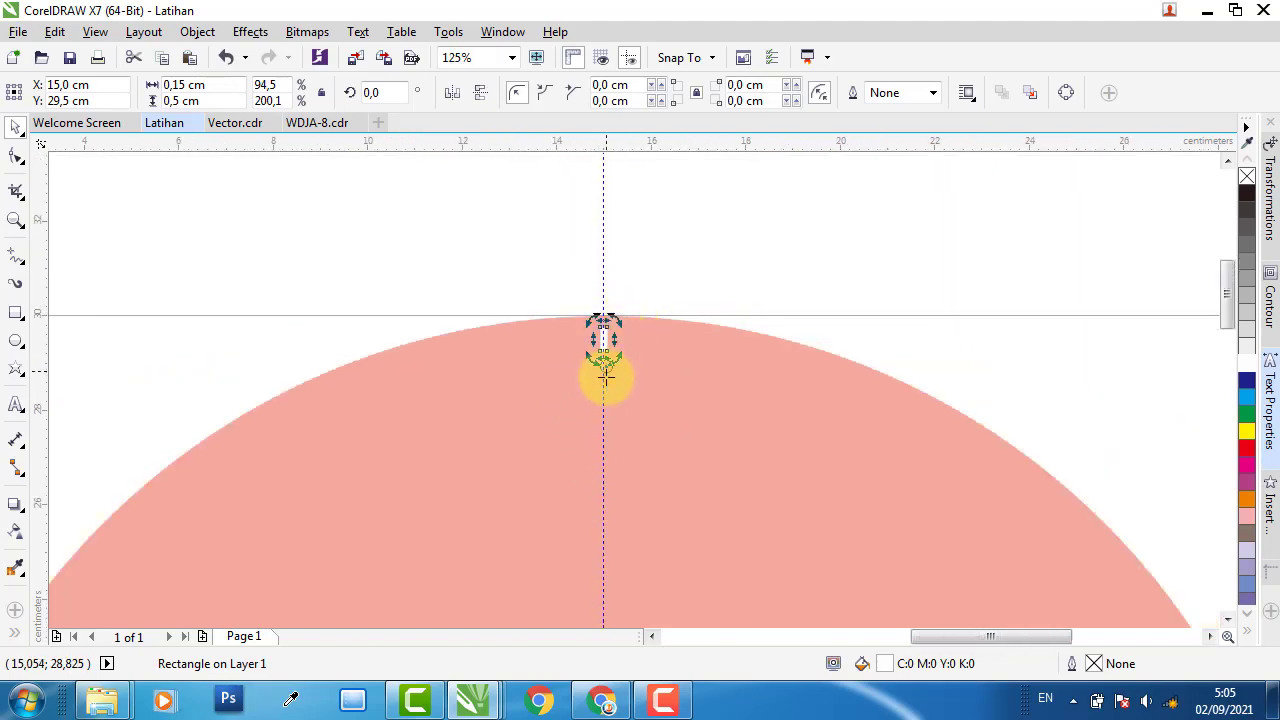
{"action": "scroll", "coordinate": [586, 391], "scroll_direction": "down", "scroll_amount": 3}
{"action": "scroll", "coordinate": [571, 466], "scroll_direction": "up", "scroll_amount": 3}
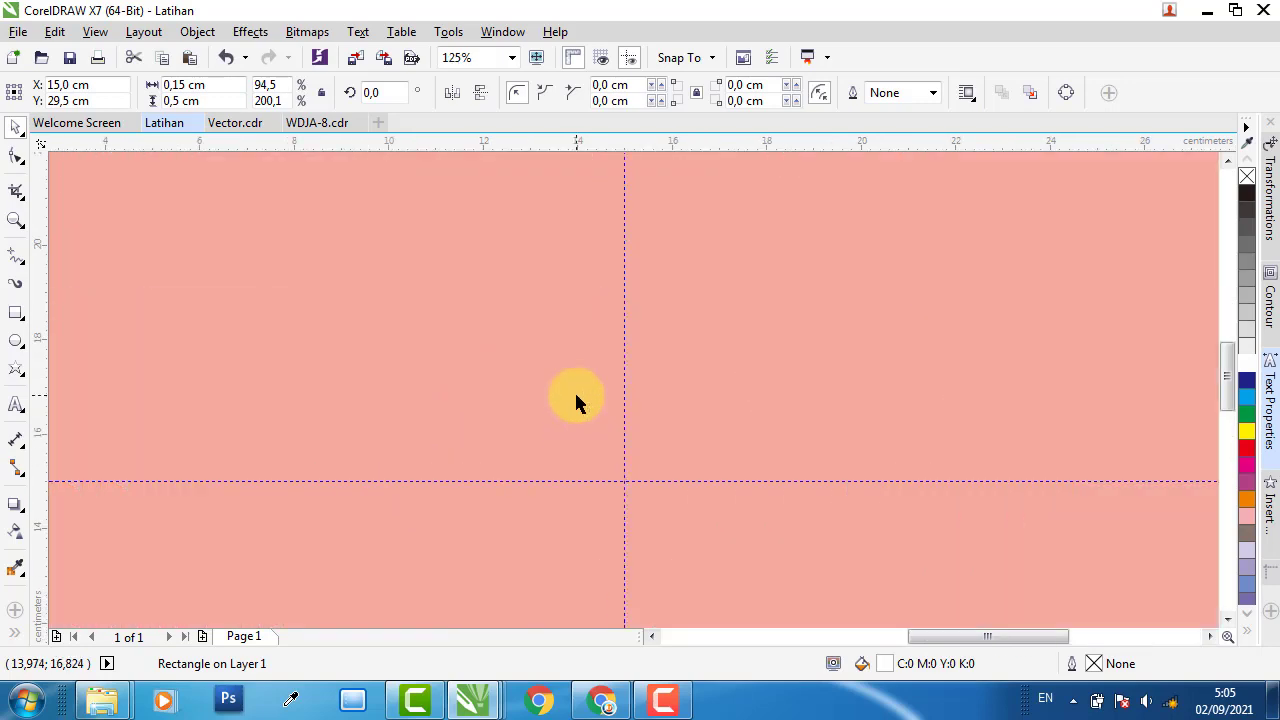
{"action": "scroll", "coordinate": [577, 393], "scroll_direction": "down", "scroll_amount": 1}
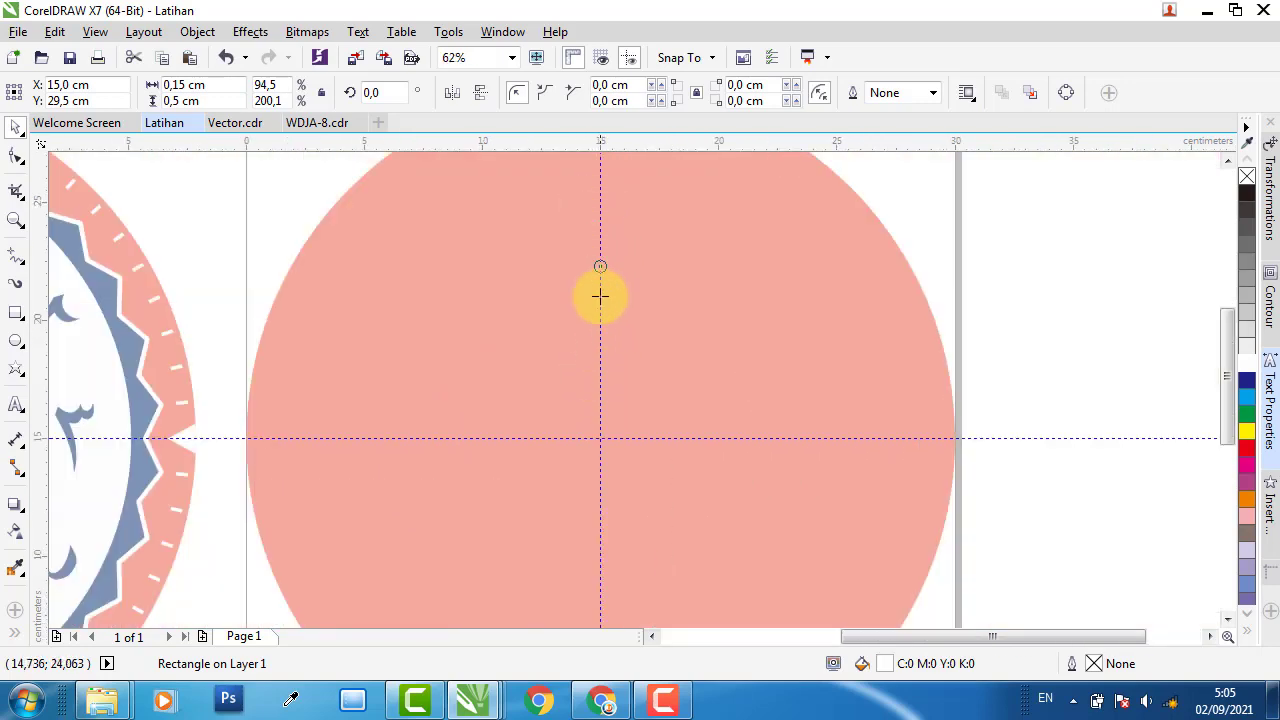
{"action": "scroll", "coordinate": [610, 445], "scroll_direction": "up", "scroll_amount": 2}
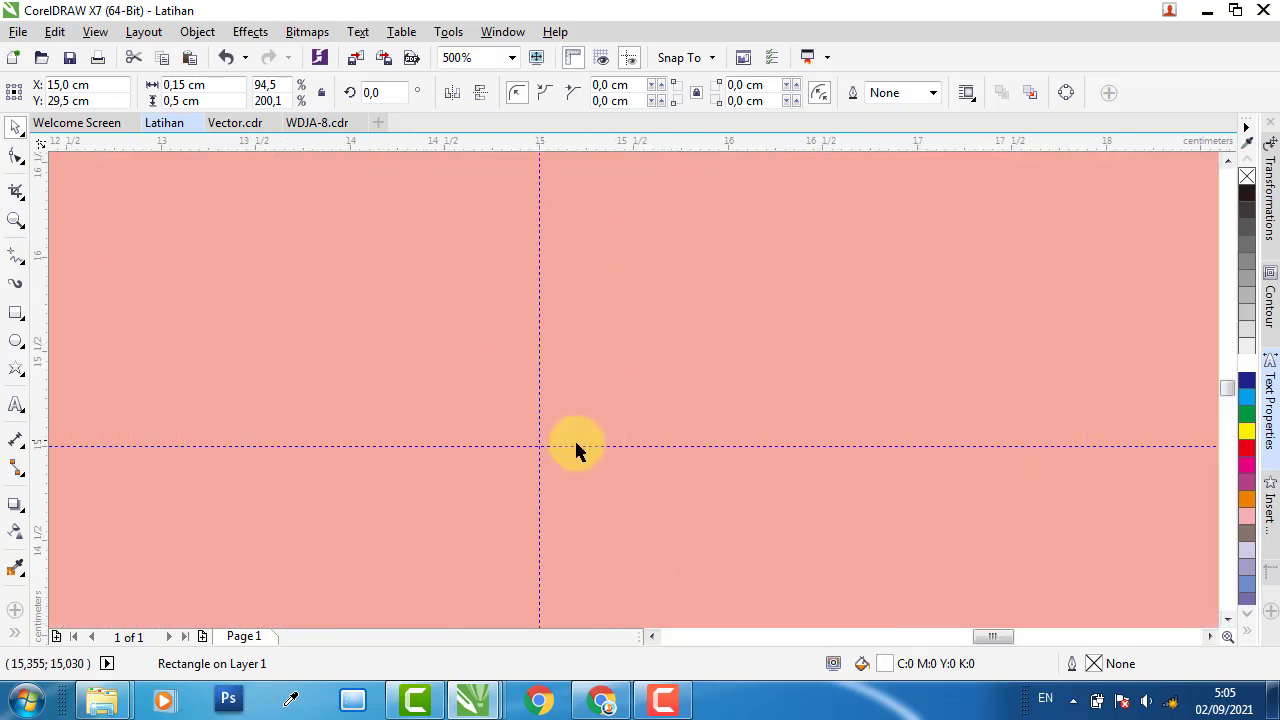
{"action": "scroll", "coordinate": [577, 449], "scroll_direction": "down", "scroll_amount": 4}
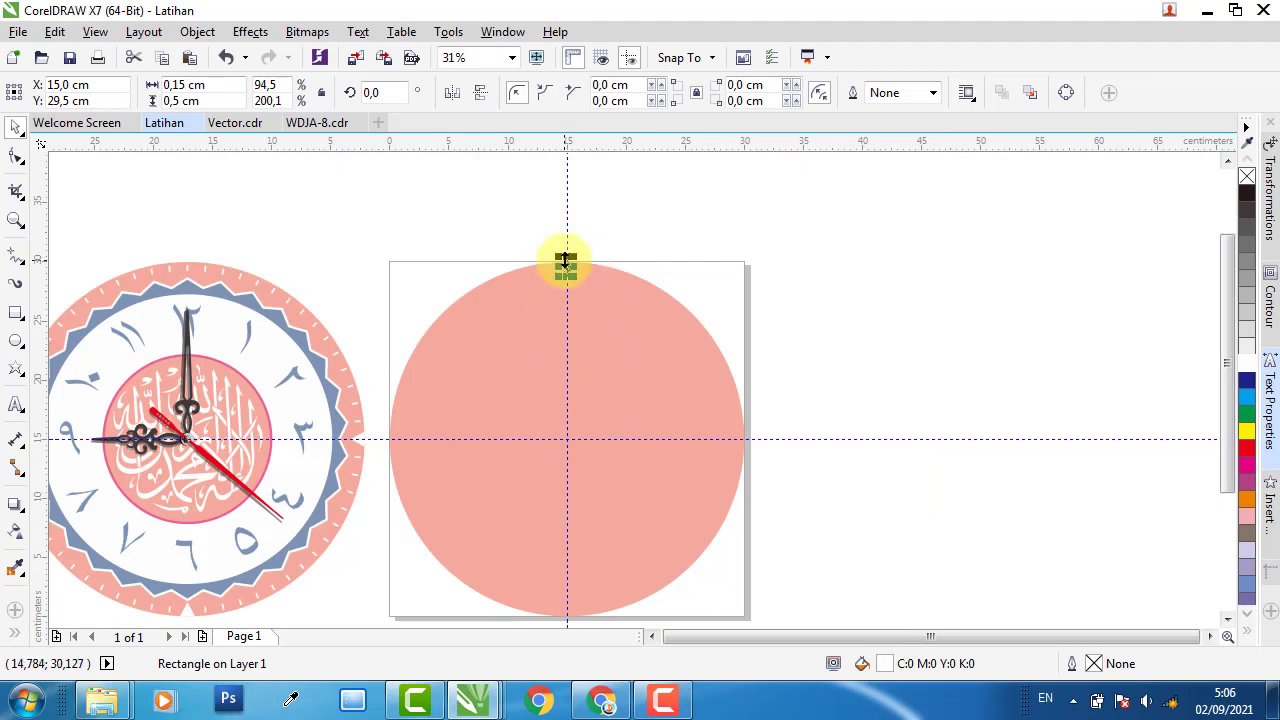
{"action": "scroll", "coordinate": [570, 445], "scroll_direction": "up", "scroll_amount": 4}
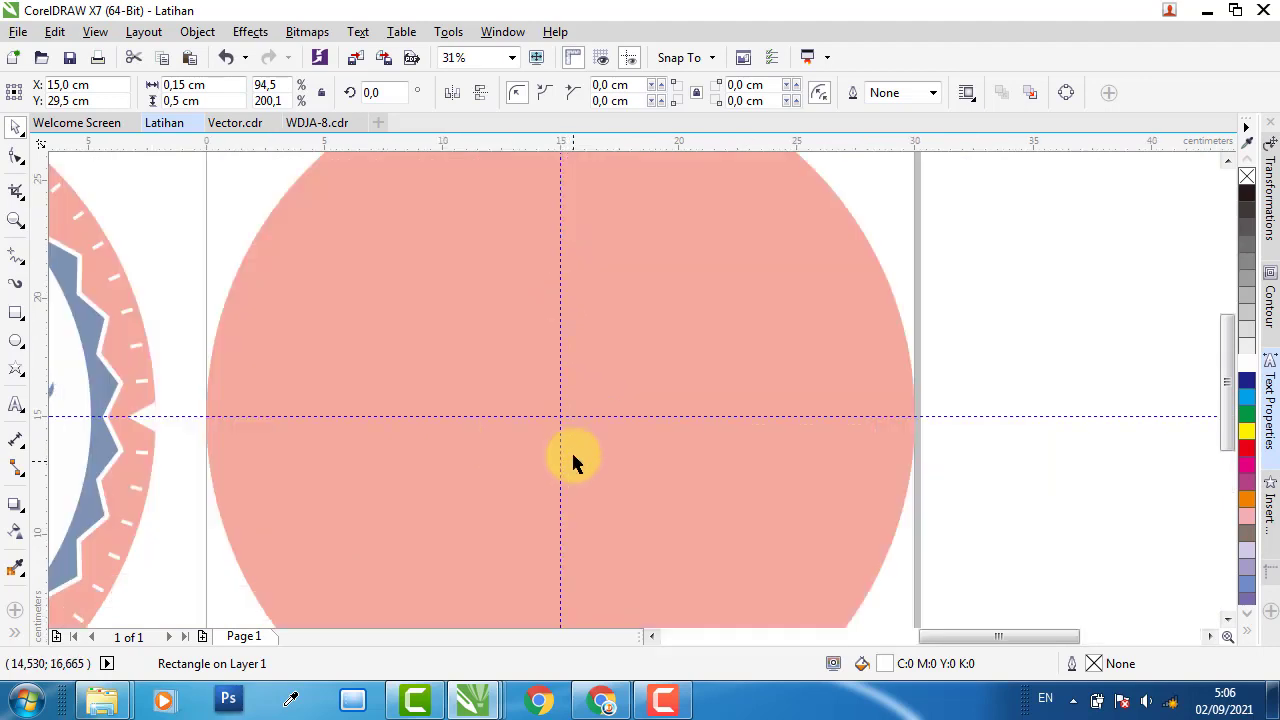
{"action": "scroll", "coordinate": [575, 441], "scroll_direction": "down", "scroll_amount": 4}
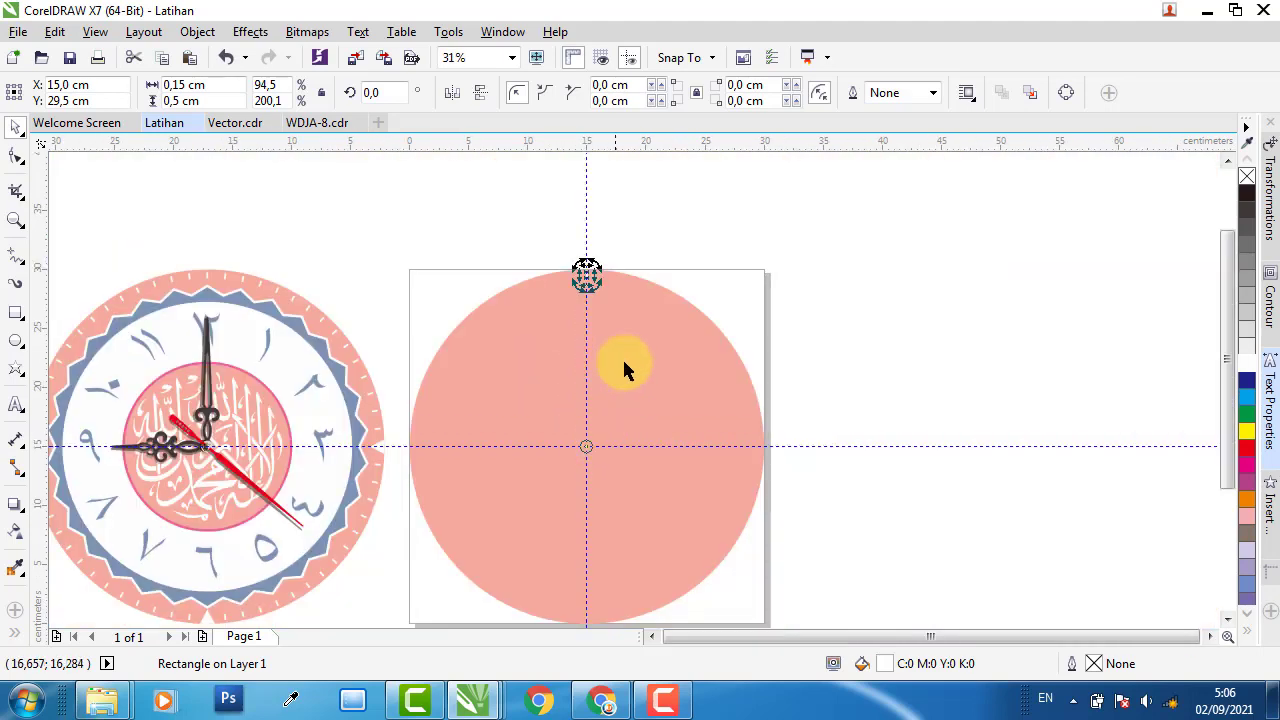
{"action": "left_click_drag", "start_coordinate": [627, 230], "coordinate": [544, 350]}
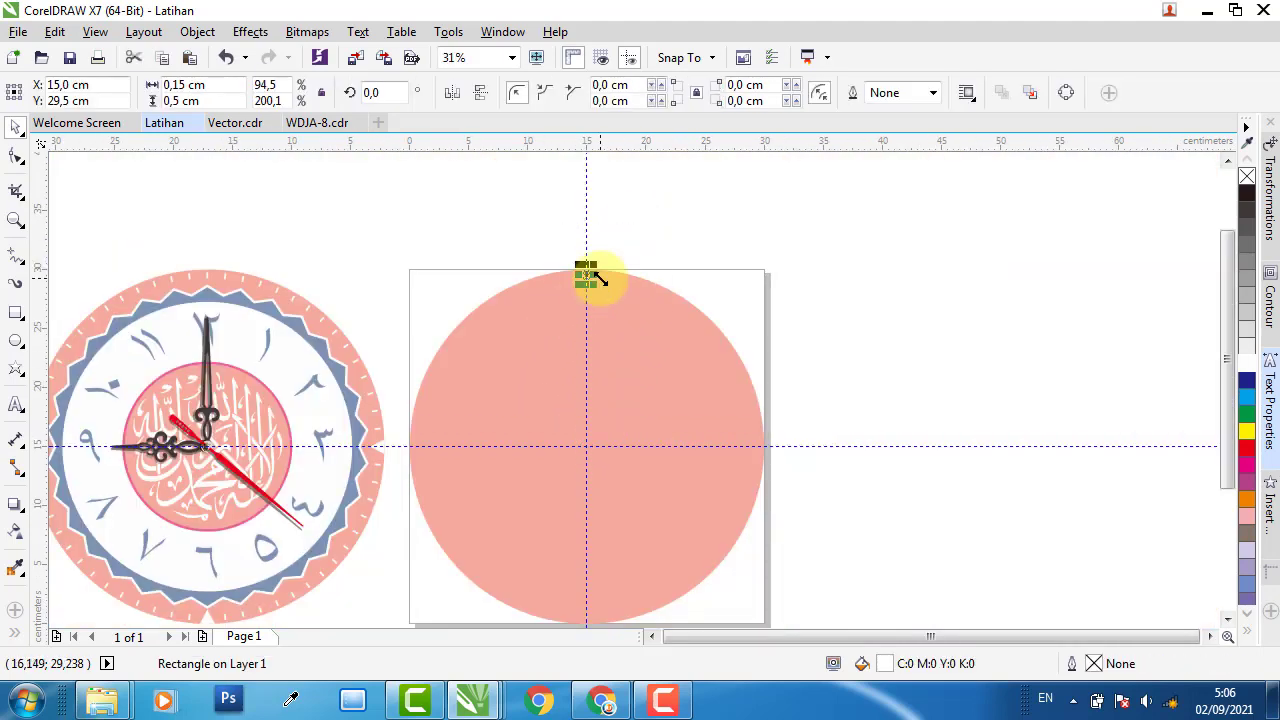
{"action": "left_click", "coordinate": [591, 275]}
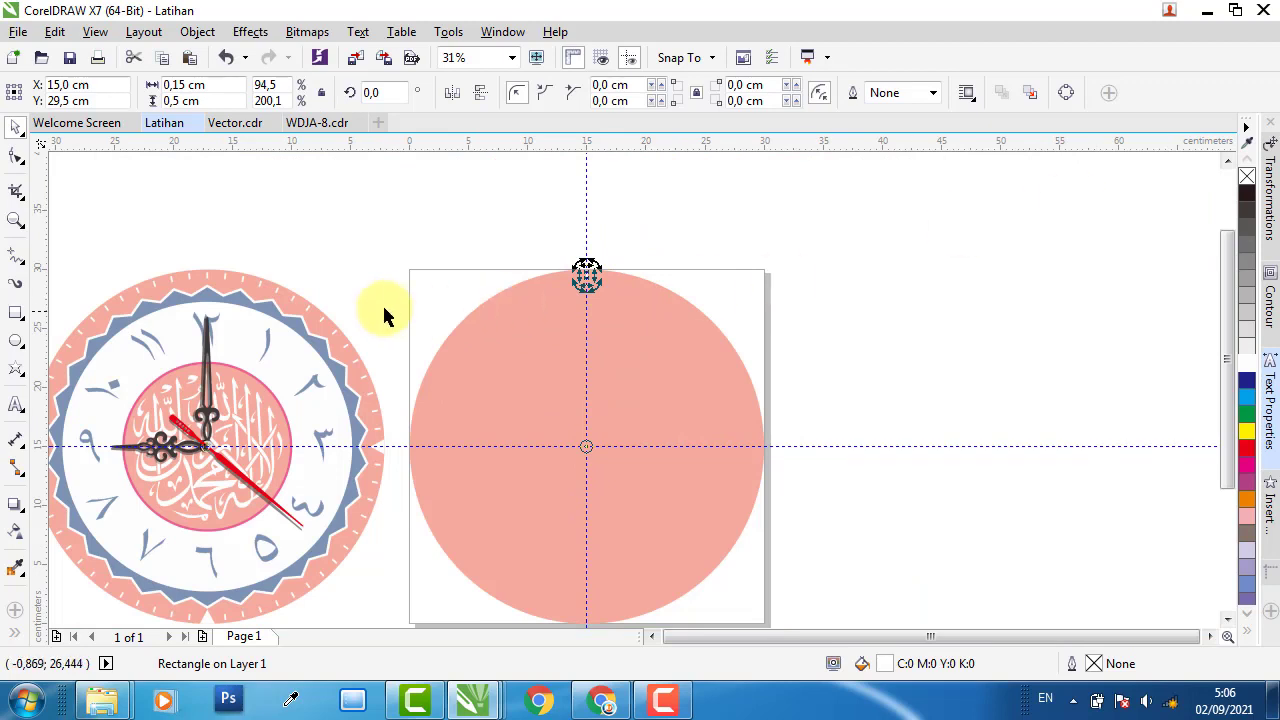
Rotate the minute mark by 6 degrees with 59 copies to ring the pink circle
{"action": "left_click", "coordinate": [1270, 187]}
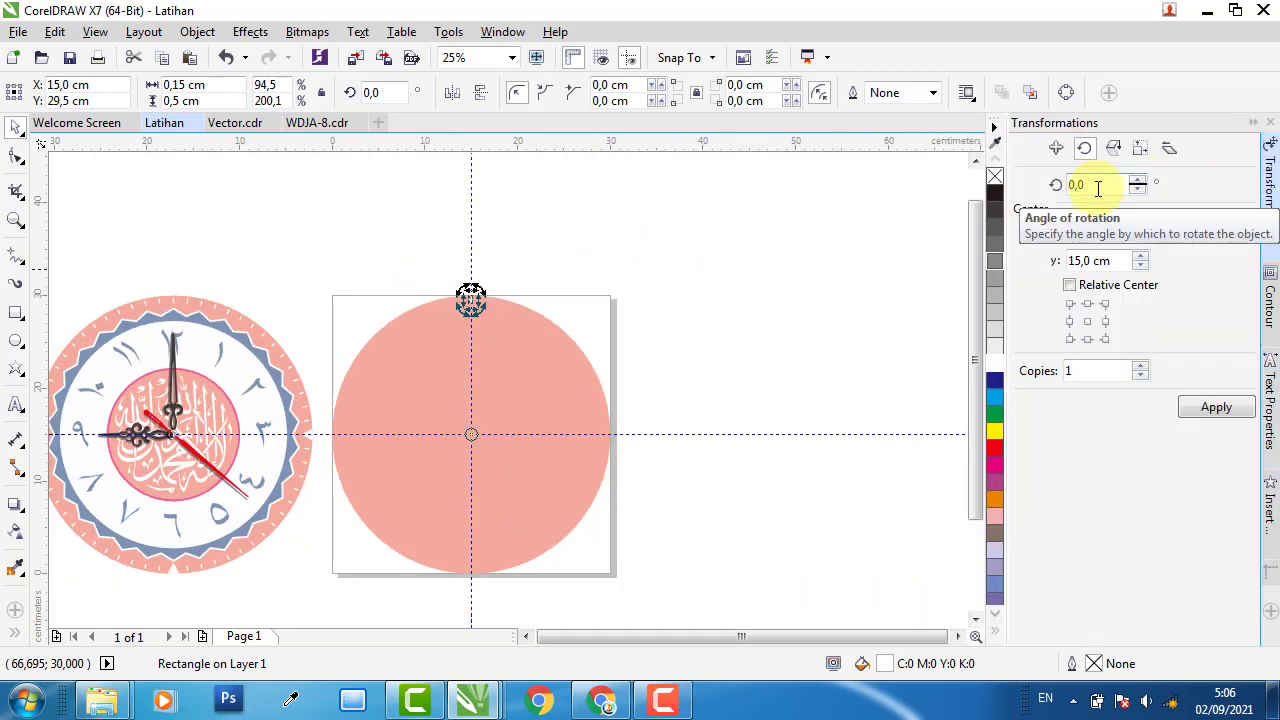
{"action": "left_click", "coordinate": [1097, 186]}
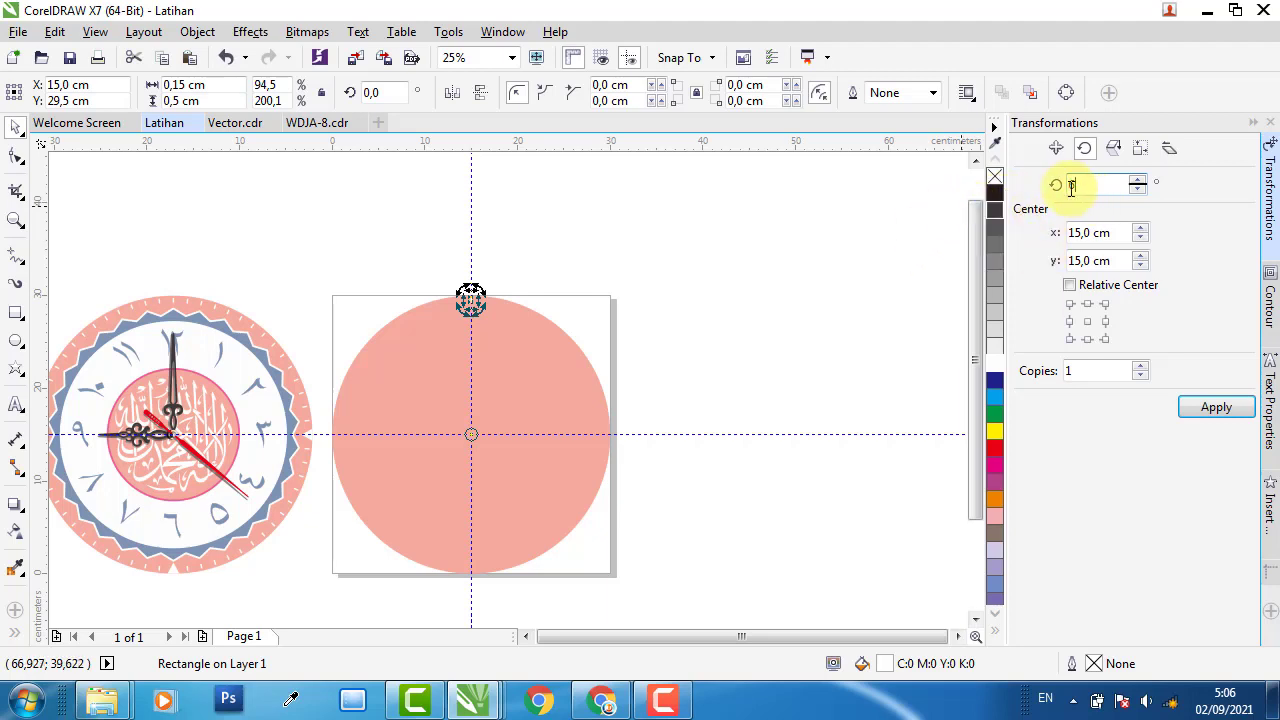
{"action": "left_click", "coordinate": [1062, 376]}
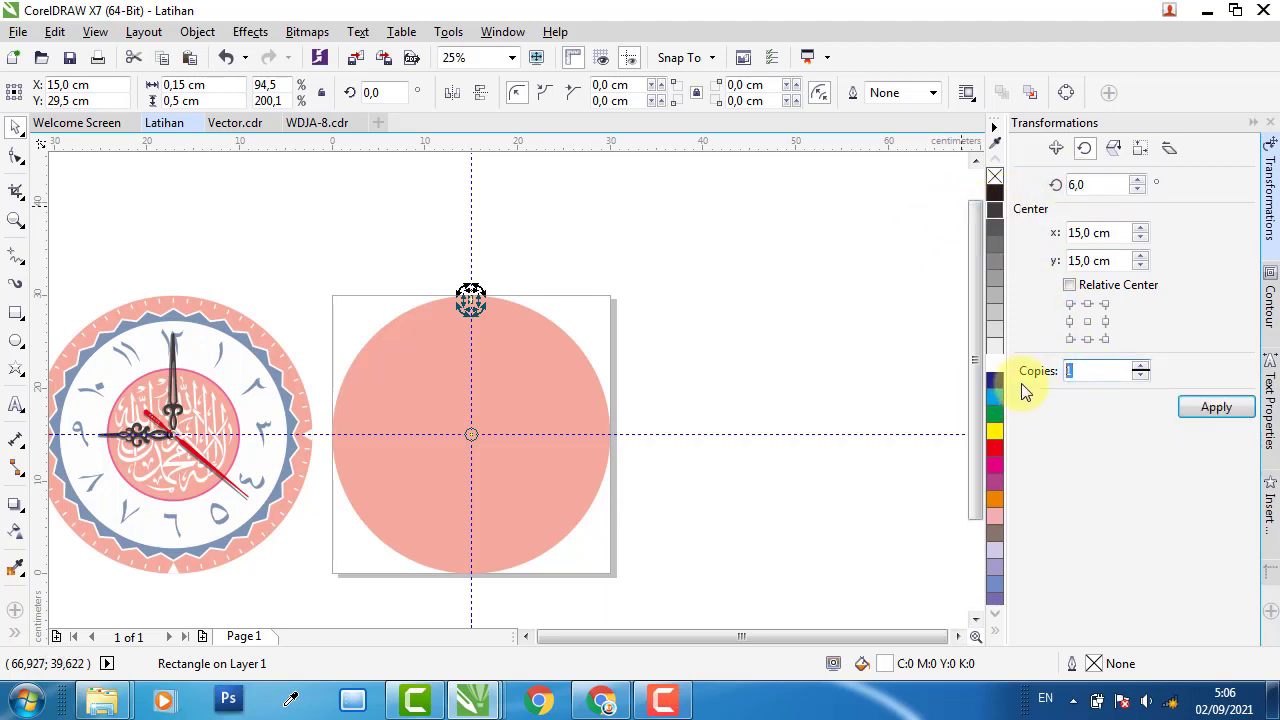
{"action": "left_click", "coordinate": [1204, 405]}
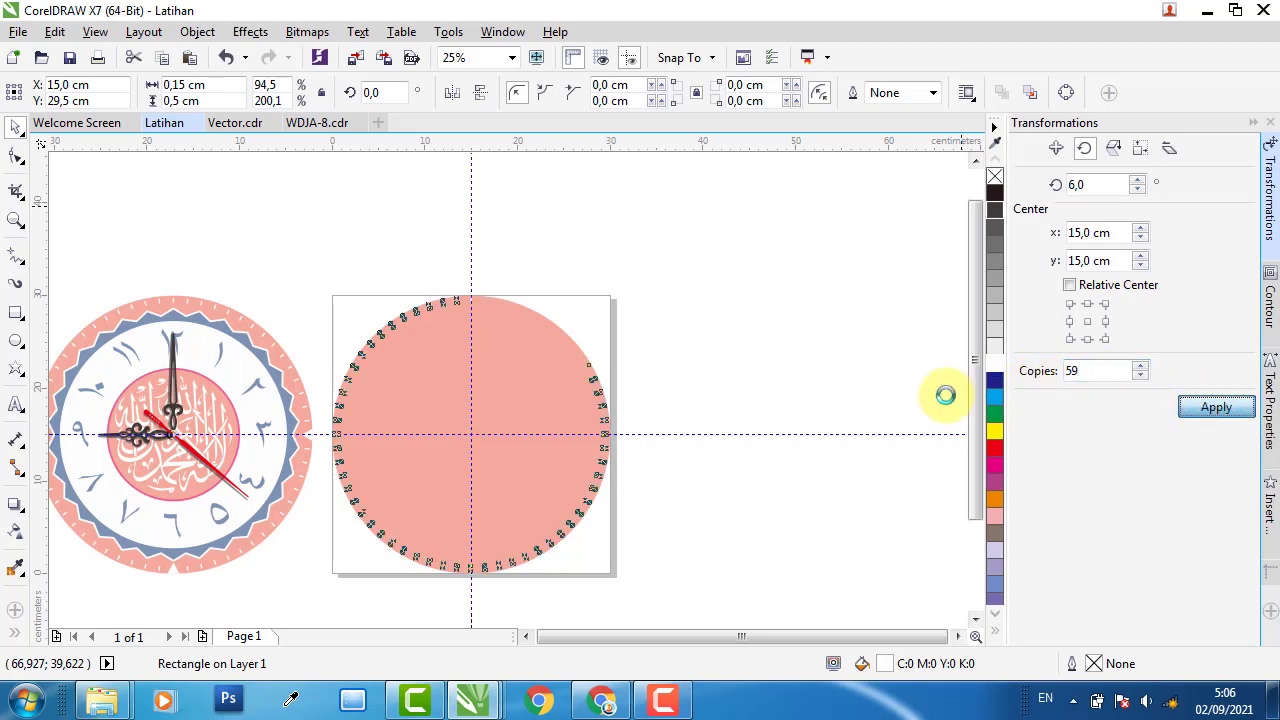
{"action": "left_click", "coordinate": [612, 400]}
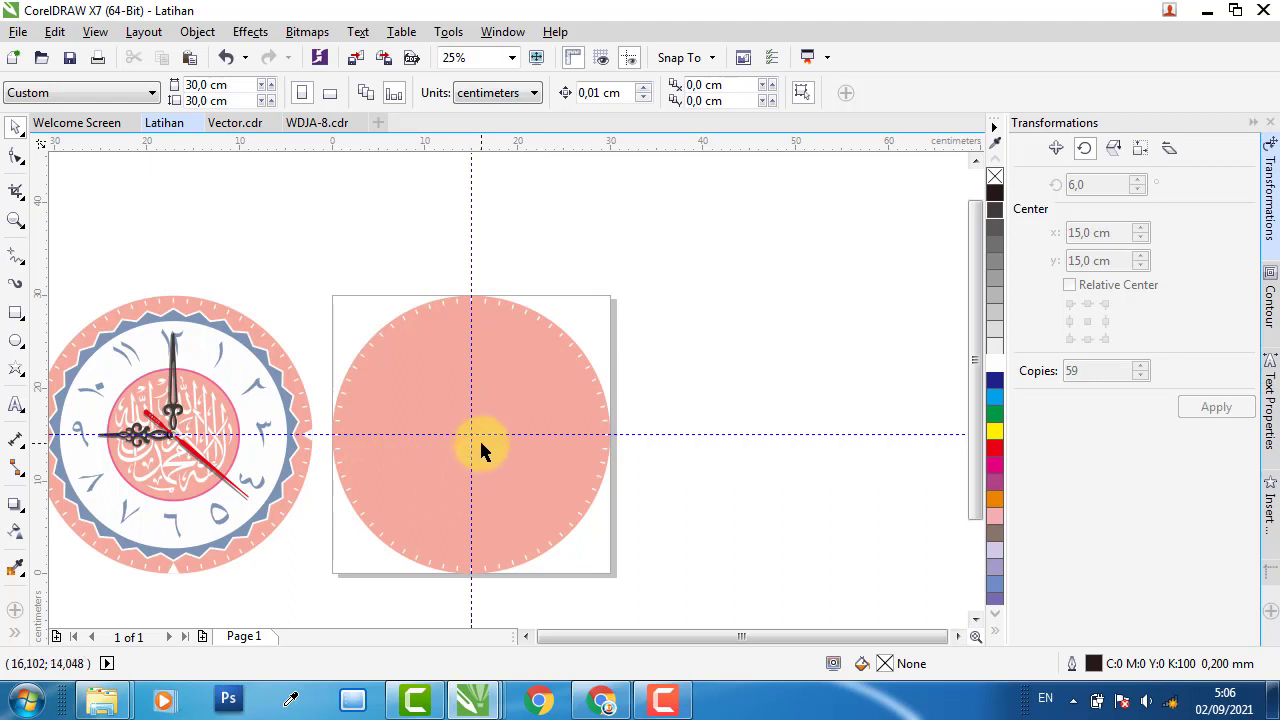
Move the pink circle off the page to select and group all the minute marks, and centre the circle on the page again
{"action": "scroll", "coordinate": [479, 438], "scroll_direction": "up", "scroll_amount": 1}
{"action": "scroll", "coordinate": [265, 378], "scroll_direction": "down", "scroll_amount": 1}
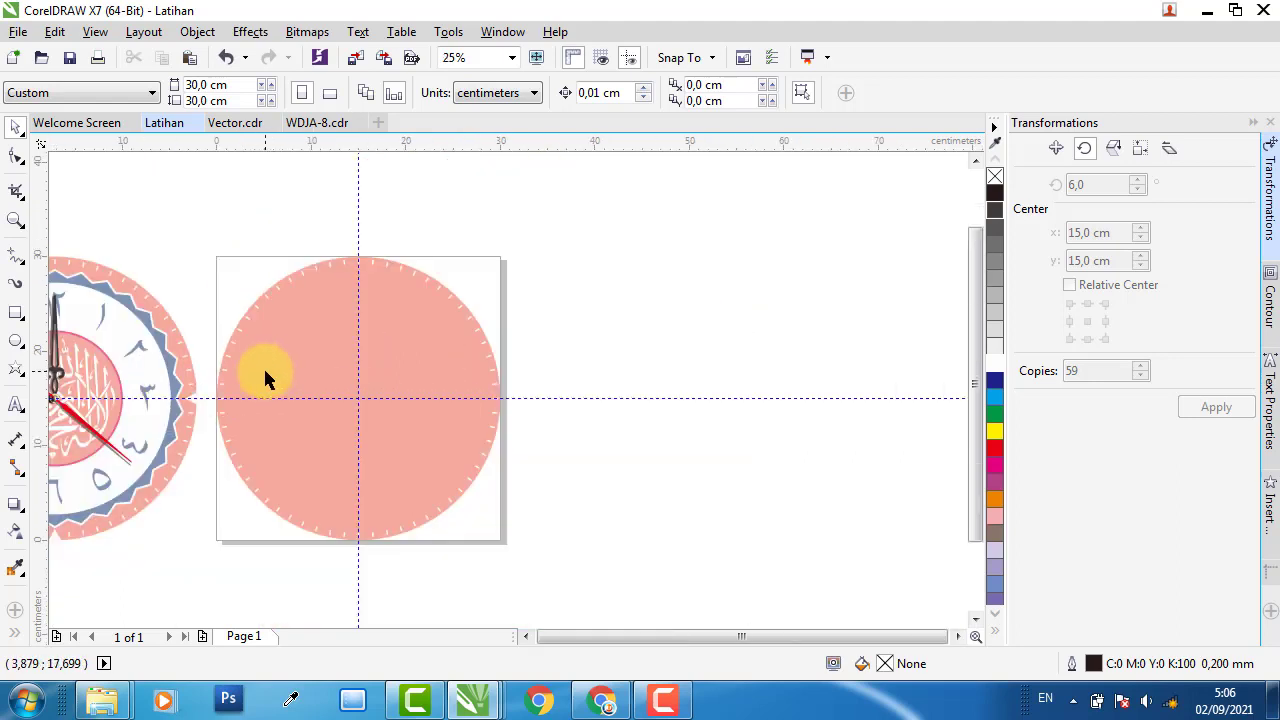
{"action": "left_click", "coordinate": [408, 332]}
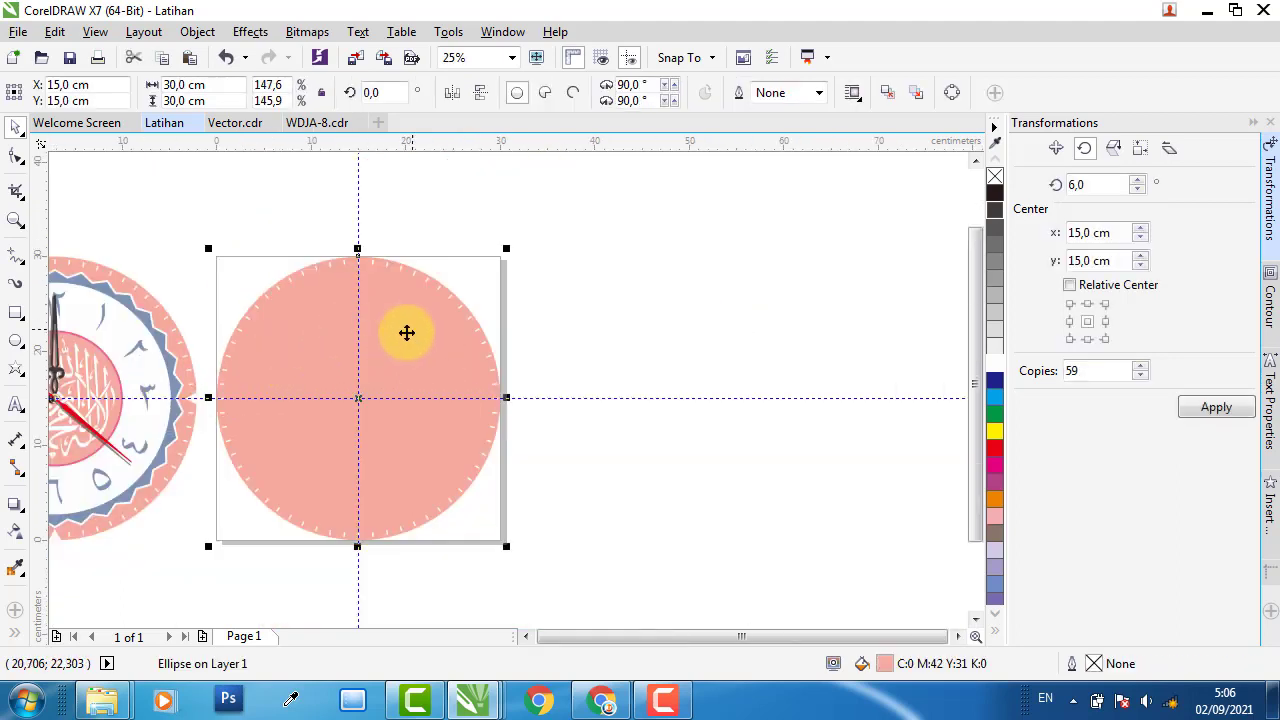
{"action": "left_click_drag", "start_coordinate": [420, 334], "coordinate": [885, 310]}
{"action": "left_click_drag", "start_coordinate": [515, 160], "coordinate": [206, 590]}
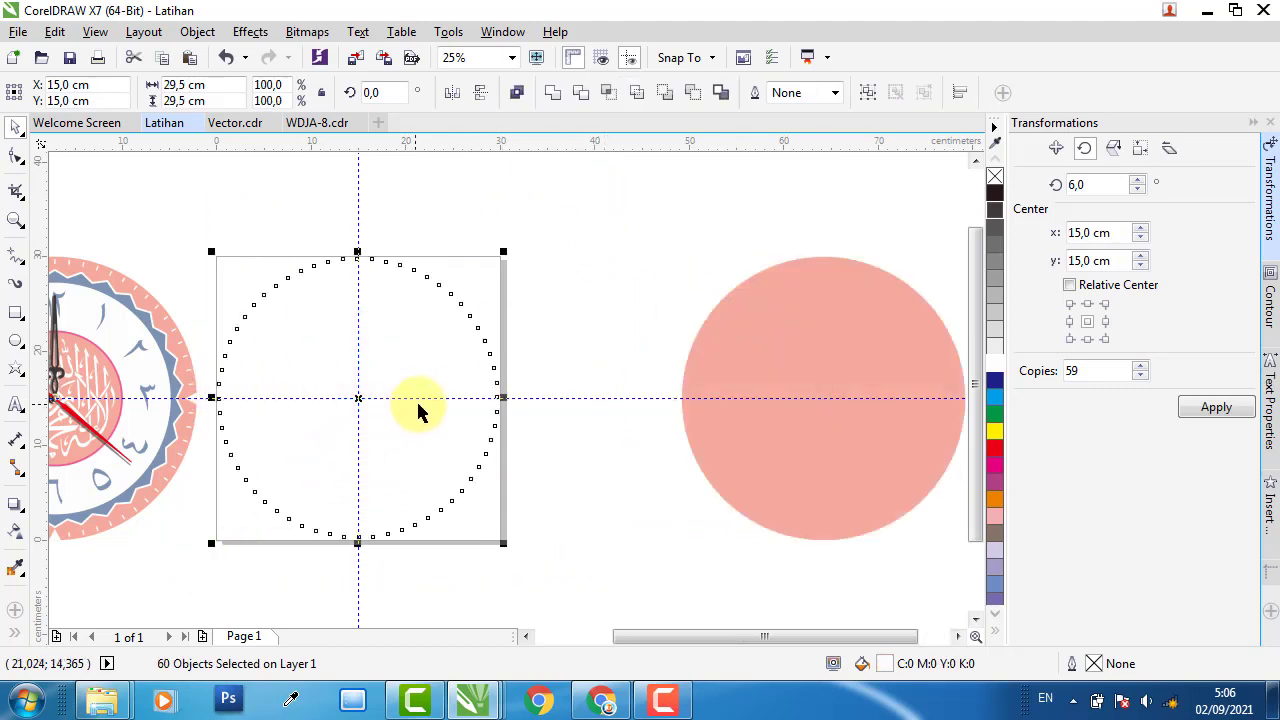
{"action": "left_click_drag", "start_coordinate": [418, 412], "coordinate": [740, 348]}
{"action": "key", "text": "ctrl+g"}
{"action": "key", "text": "p"}
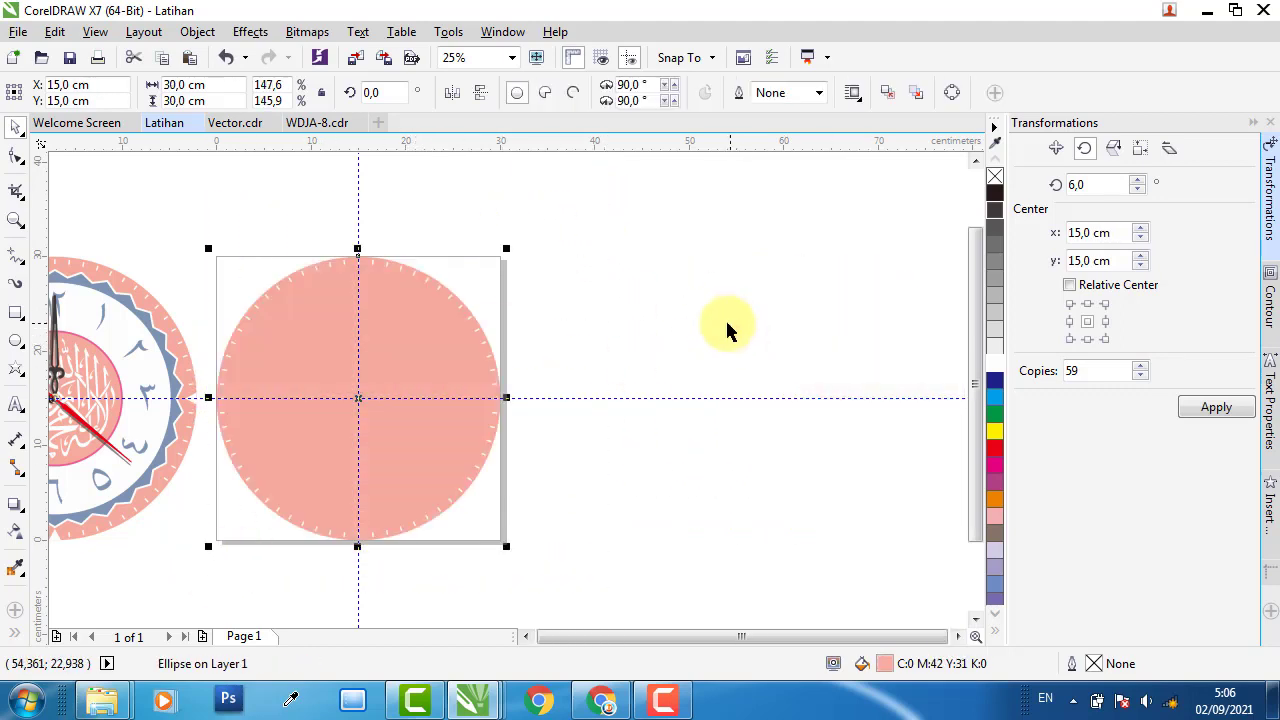
Examine the triangles and minute marks around the rim of the reference clock
{"action": "left_click", "coordinate": [683, 300]}
{"action": "scroll", "coordinate": [690, 302], "scroll_direction": "down", "scroll_amount": 2}
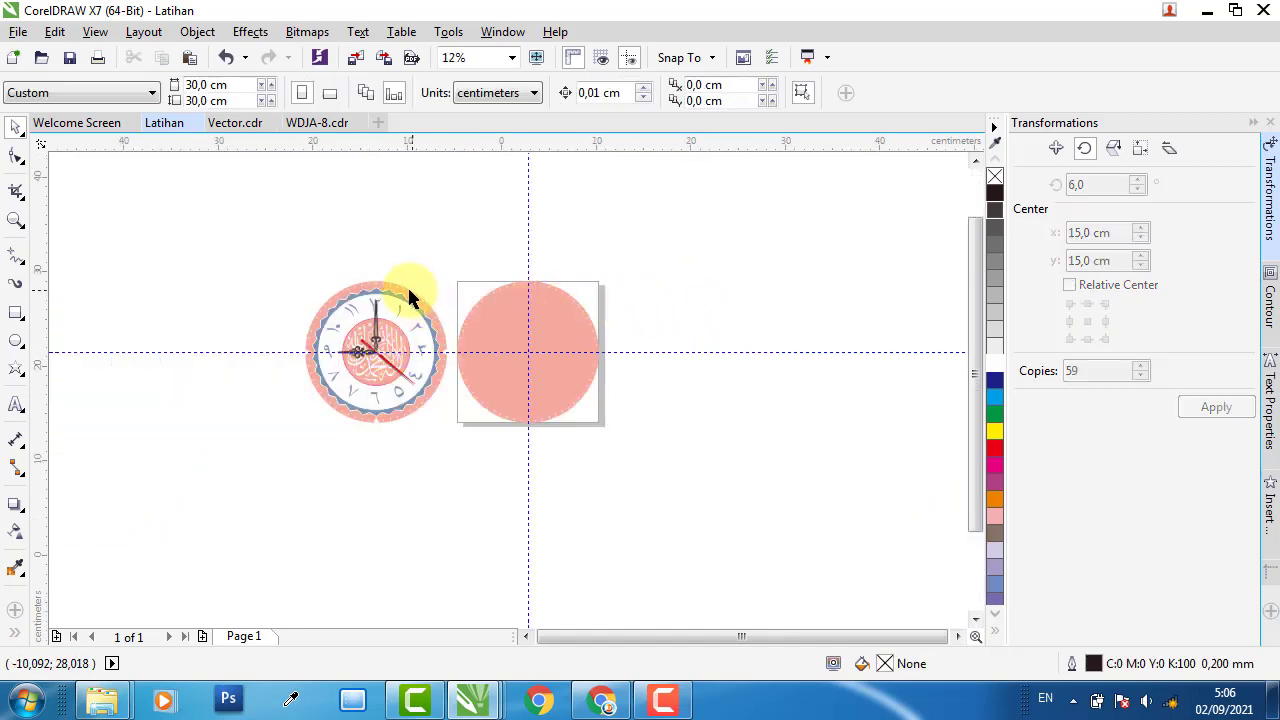
{"action": "scroll", "coordinate": [414, 288], "scroll_direction": "up", "scroll_amount": 2}
{"action": "scroll", "coordinate": [334, 276], "scroll_direction": "up", "scroll_amount": 2}
{"action": "scroll", "coordinate": [371, 277], "scroll_direction": "down", "scroll_amount": 2}
{"action": "scroll", "coordinate": [334, 277], "scroll_direction": "up", "scroll_amount": 1}
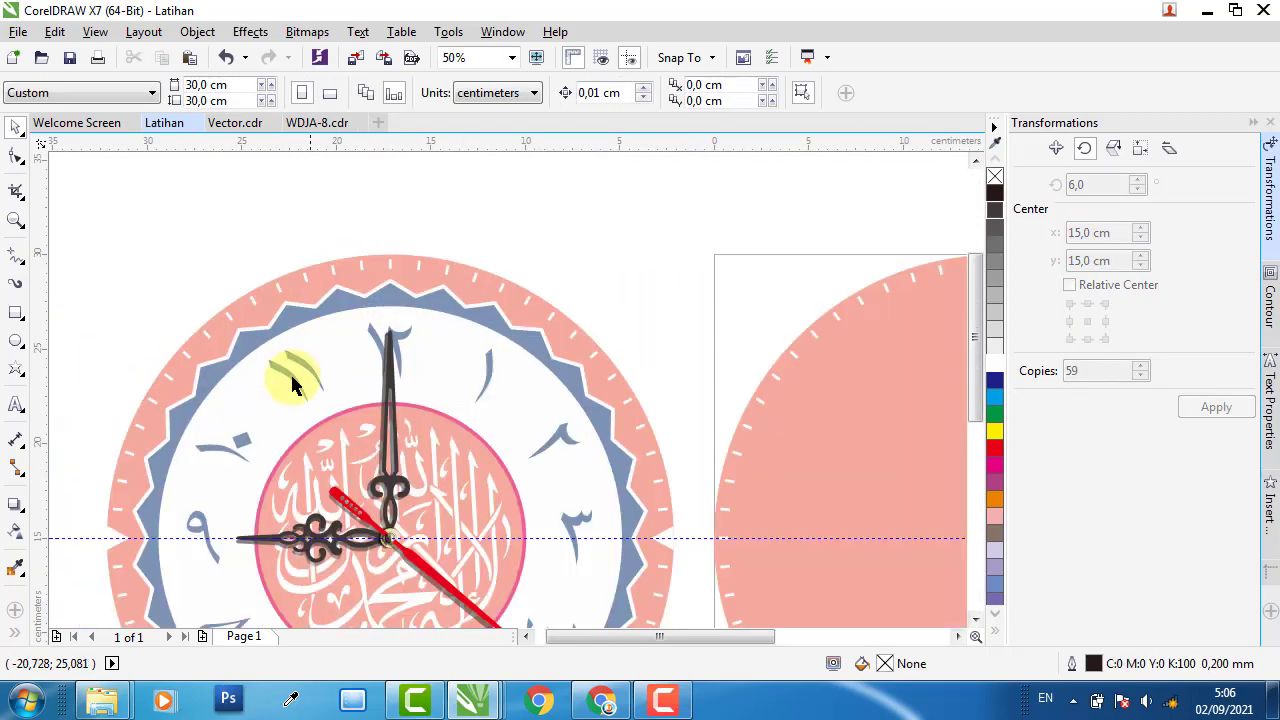
{"action": "scroll", "coordinate": [627, 462], "scroll_direction": "down", "scroll_amount": 1}
{"action": "scroll", "coordinate": [486, 614], "scroll_direction": "up", "scroll_amount": 2}
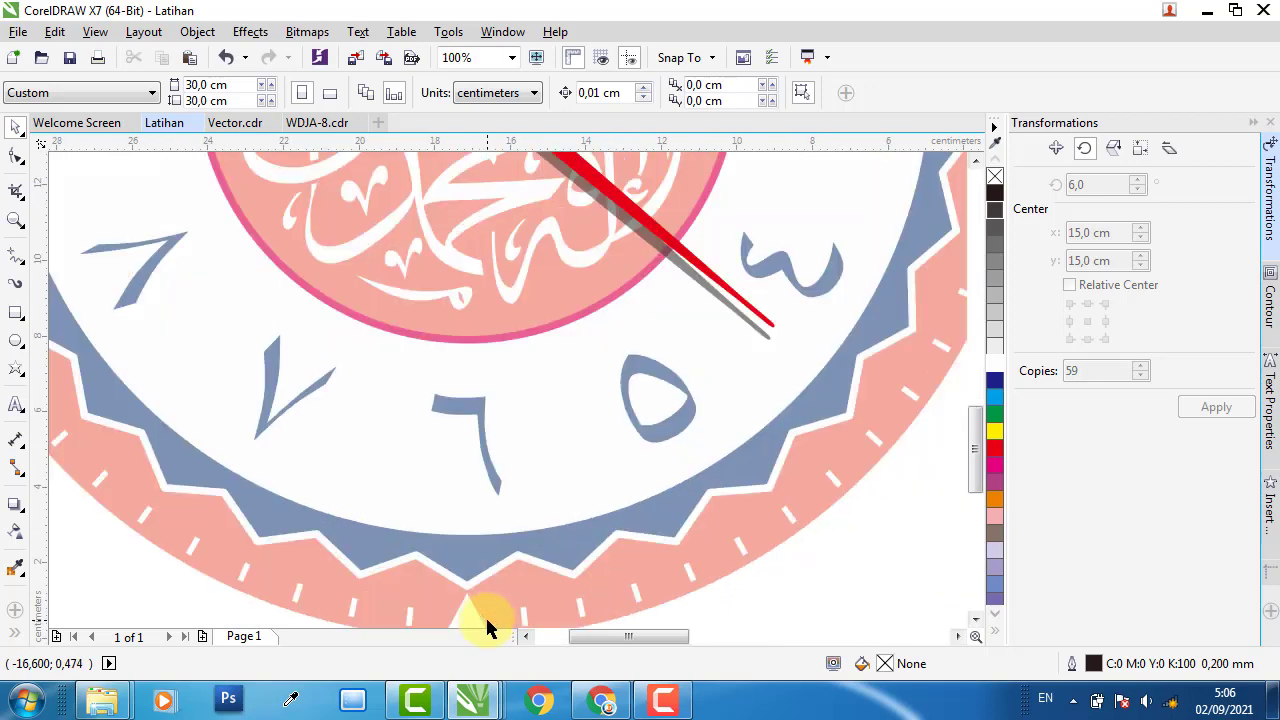
Mirror the reference clock's white bottom triangle vertically and align it with the top edge of that clock's pink circle
{"action": "left_click", "coordinate": [470, 612]}
{"action": "scroll", "coordinate": [462, 598], "scroll_direction": "down", "scroll_amount": 1}
{"action": "scroll", "coordinate": [455, 600], "scroll_direction": "up", "scroll_amount": 1}
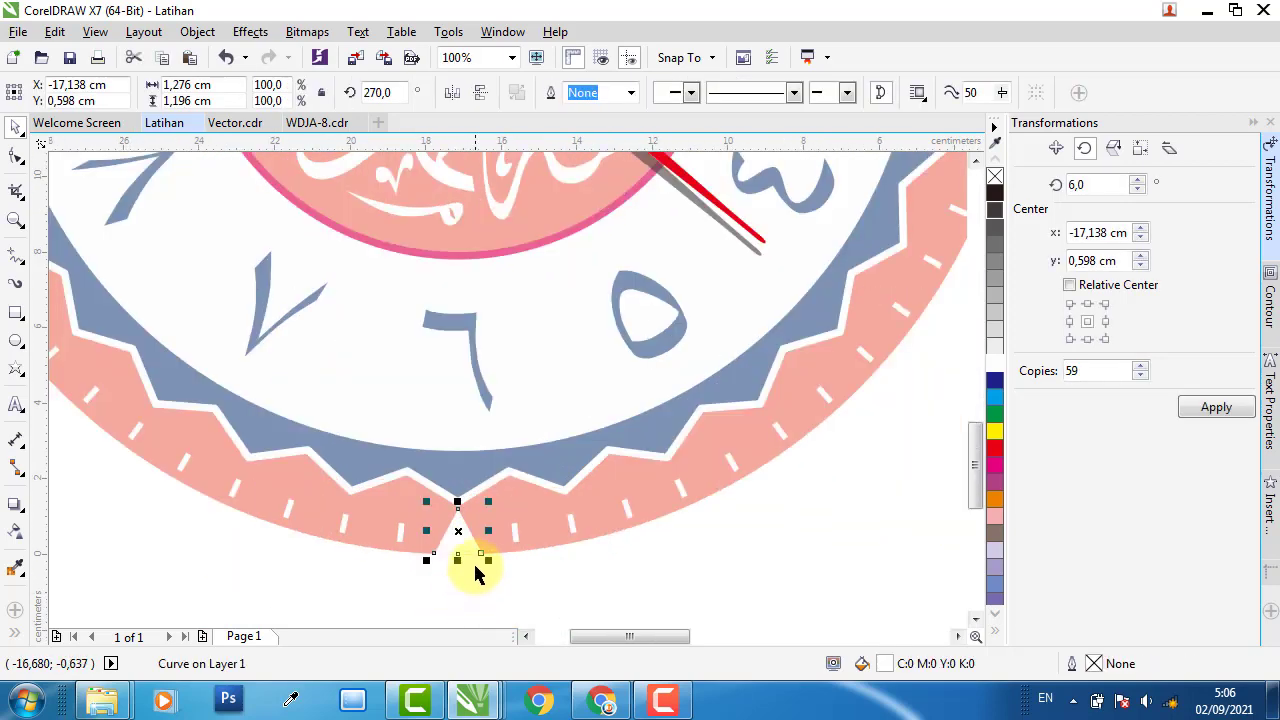
{"action": "scroll", "coordinate": [469, 546], "scroll_direction": "down", "scroll_amount": 1}
{"action": "left_click_drag", "start_coordinate": [461, 560], "coordinate": [449, 516]}
{"action": "scroll", "coordinate": [503, 455], "scroll_direction": "down", "scroll_amount": 2}
{"action": "scroll", "coordinate": [495, 430], "scroll_direction": "up", "scroll_amount": 4}
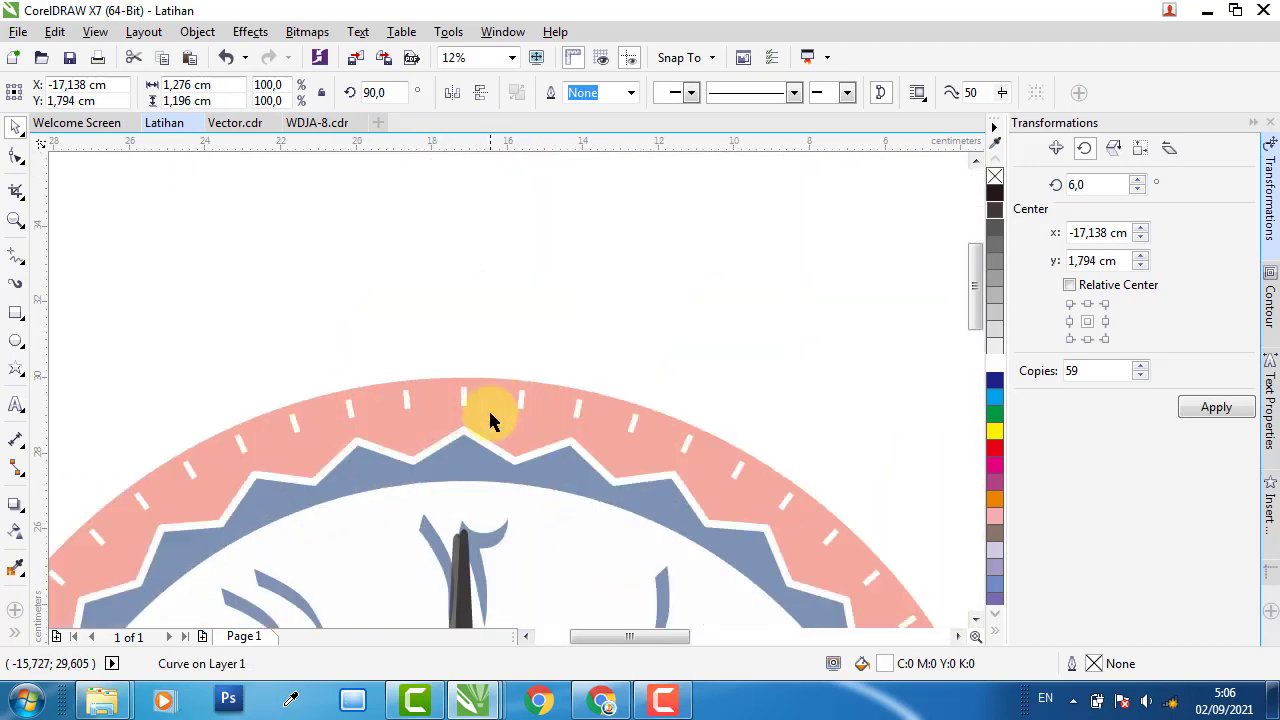
{"action": "left_click", "coordinate": [497, 347], "text": "shift"}
{"action": "key", "text": "t"}
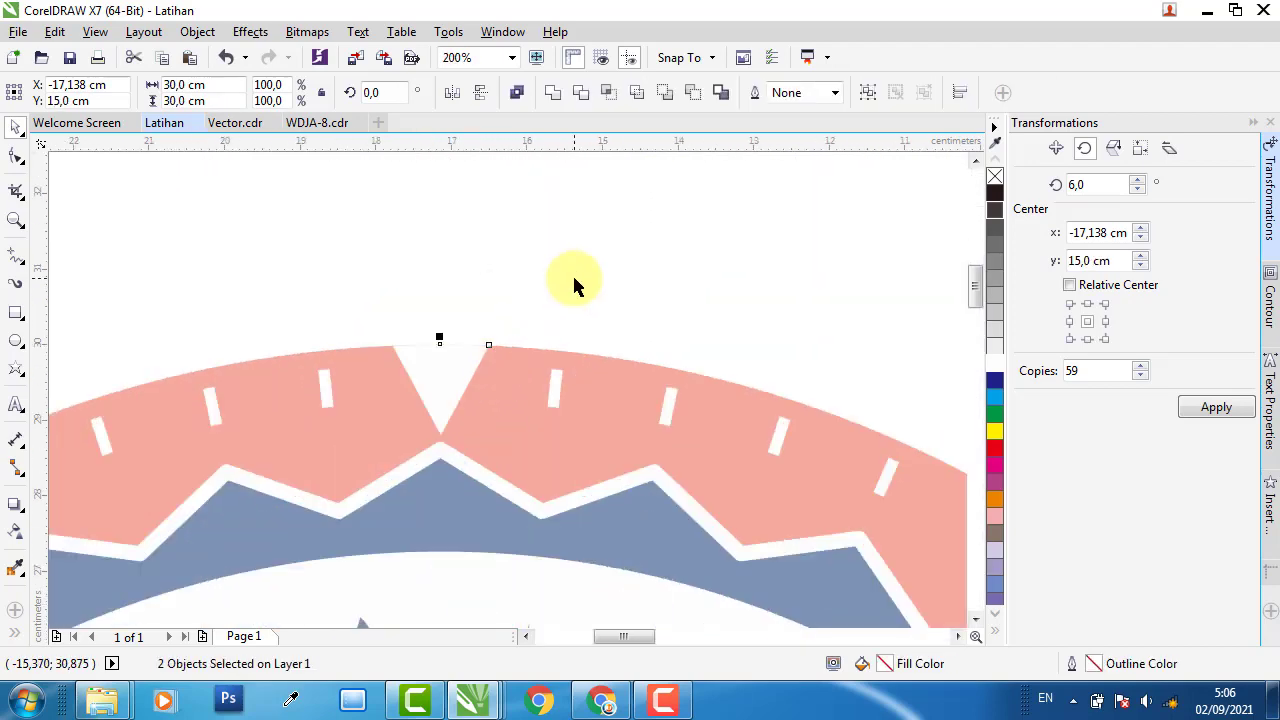
{"action": "left_click", "coordinate": [572, 273]}
{"action": "scroll", "coordinate": [443, 354], "scroll_direction": "up", "scroll_amount": 1}
{"action": "left_click", "coordinate": [443, 354]}
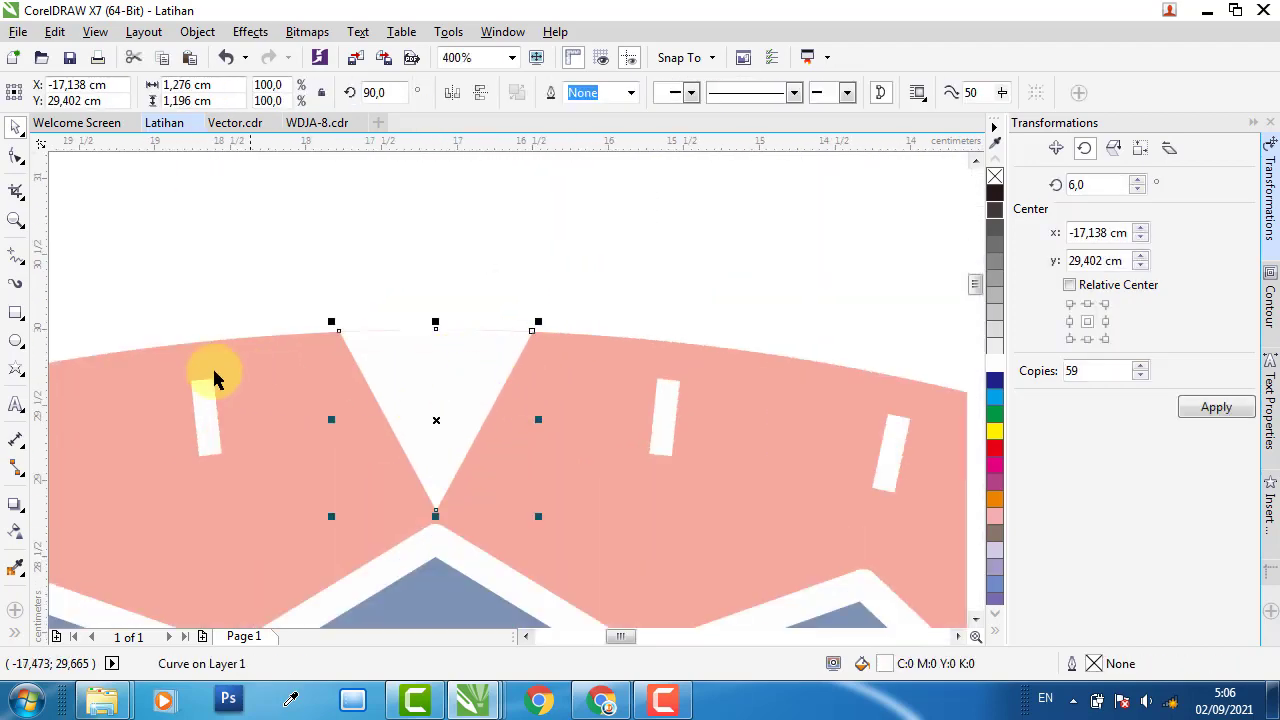
{"action": "left_click", "coordinate": [17, 372]}
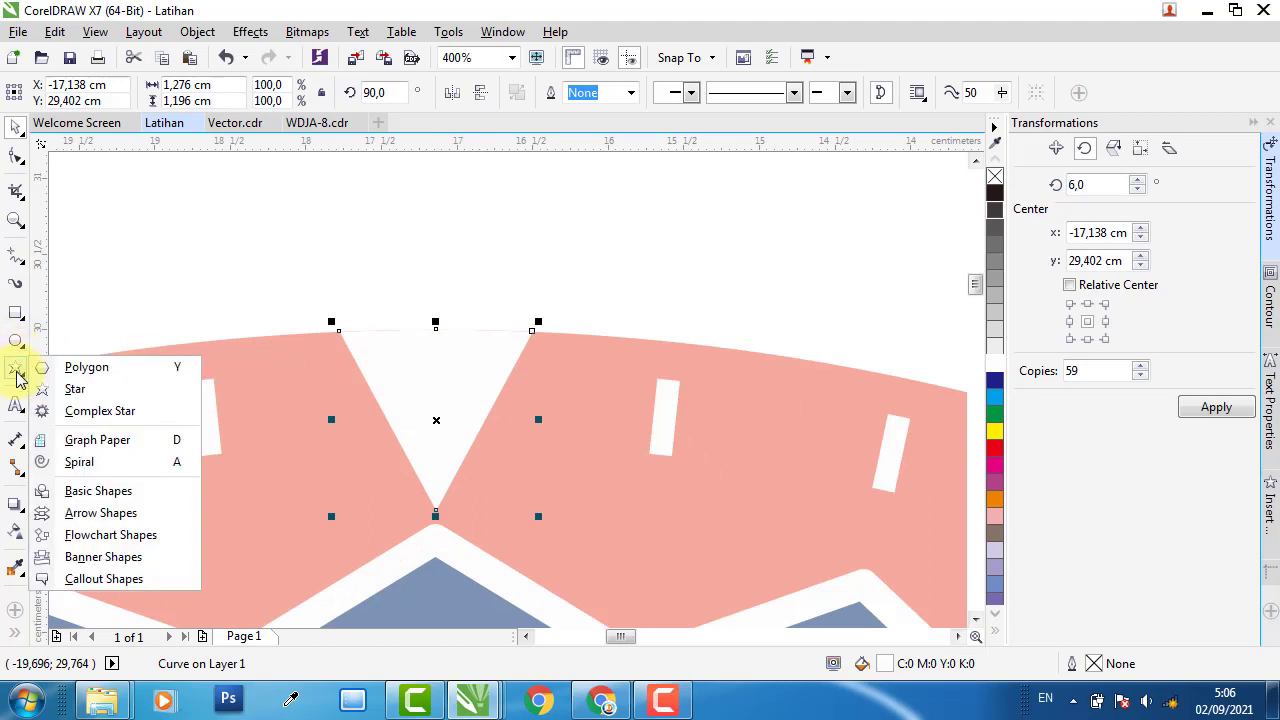
{"action": "left_click", "coordinate": [75, 390]}
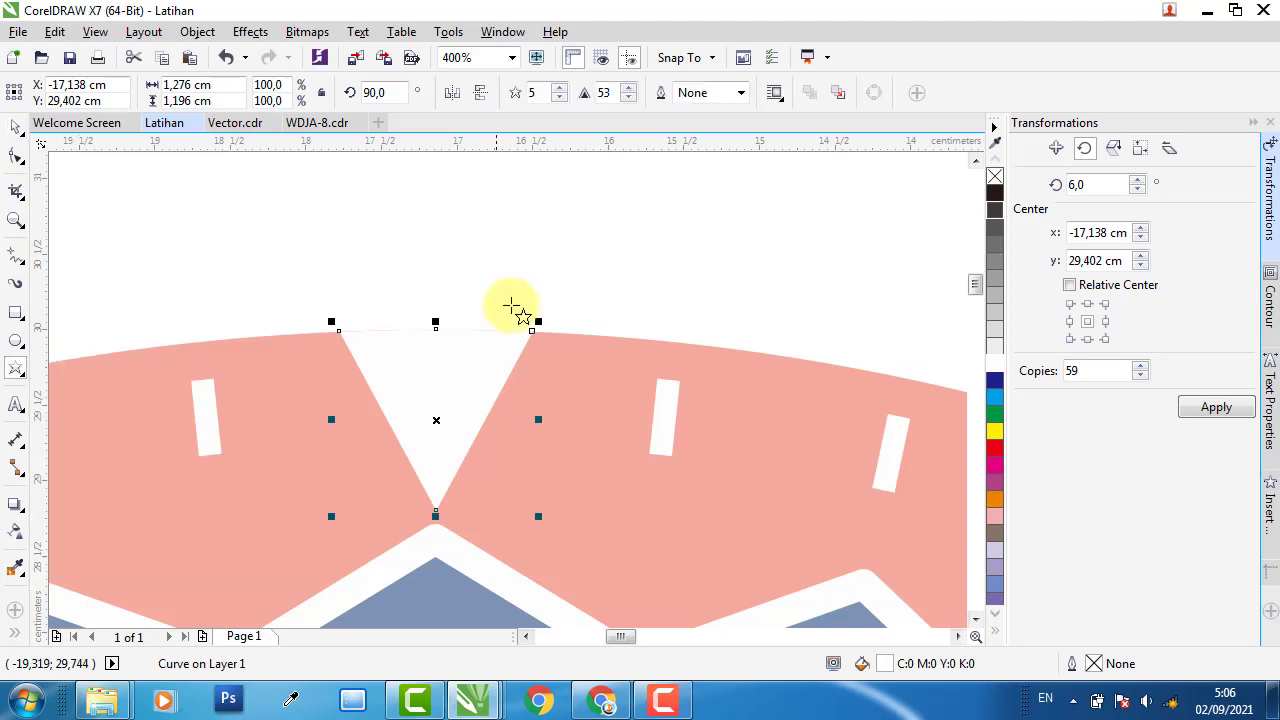
{"action": "left_click_drag", "start_coordinate": [586, 333], "coordinate": [764, 552]}
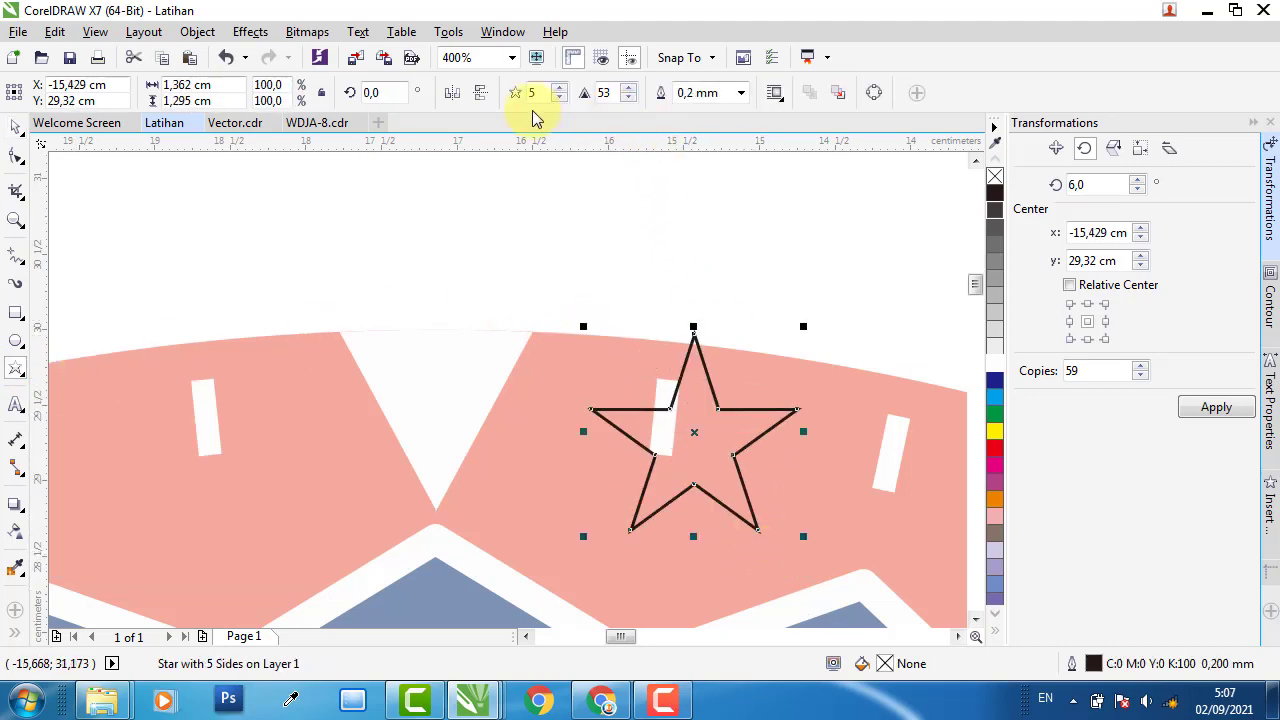
{"action": "left_click", "coordinate": [559, 98]}
{"action": "left_click", "coordinate": [559, 98]}
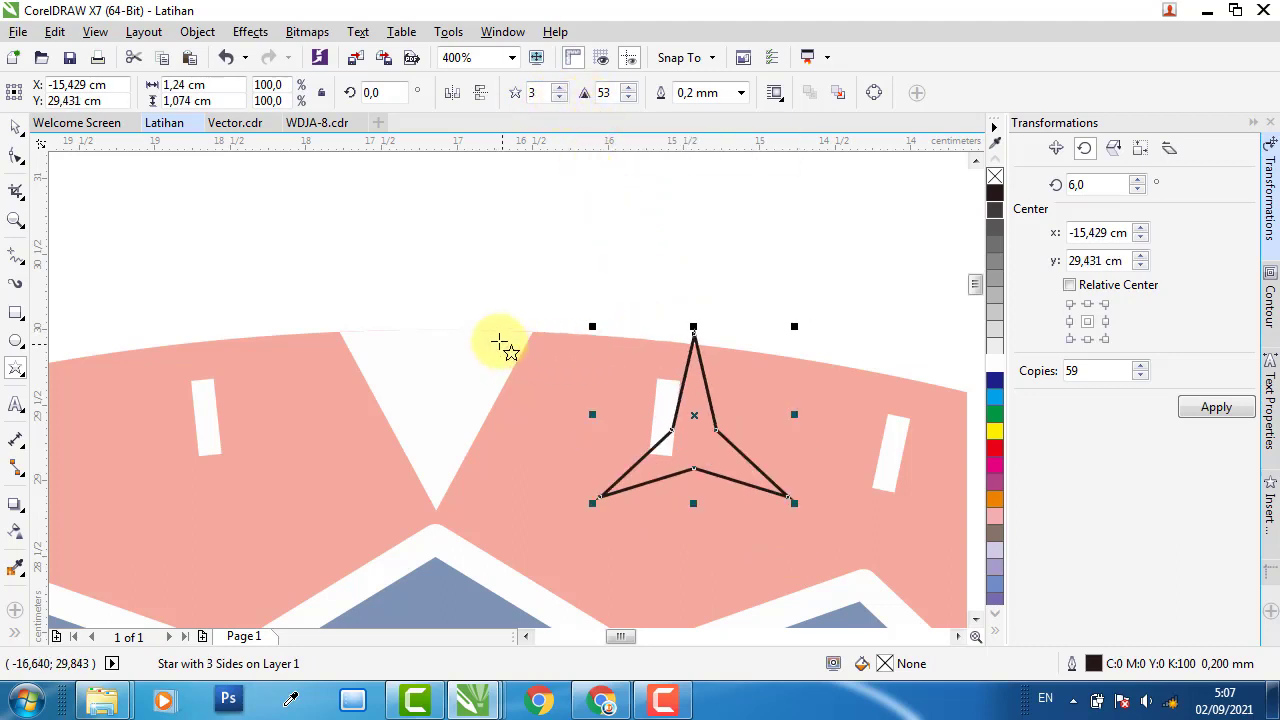
{"action": "key", "text": "Delete"}
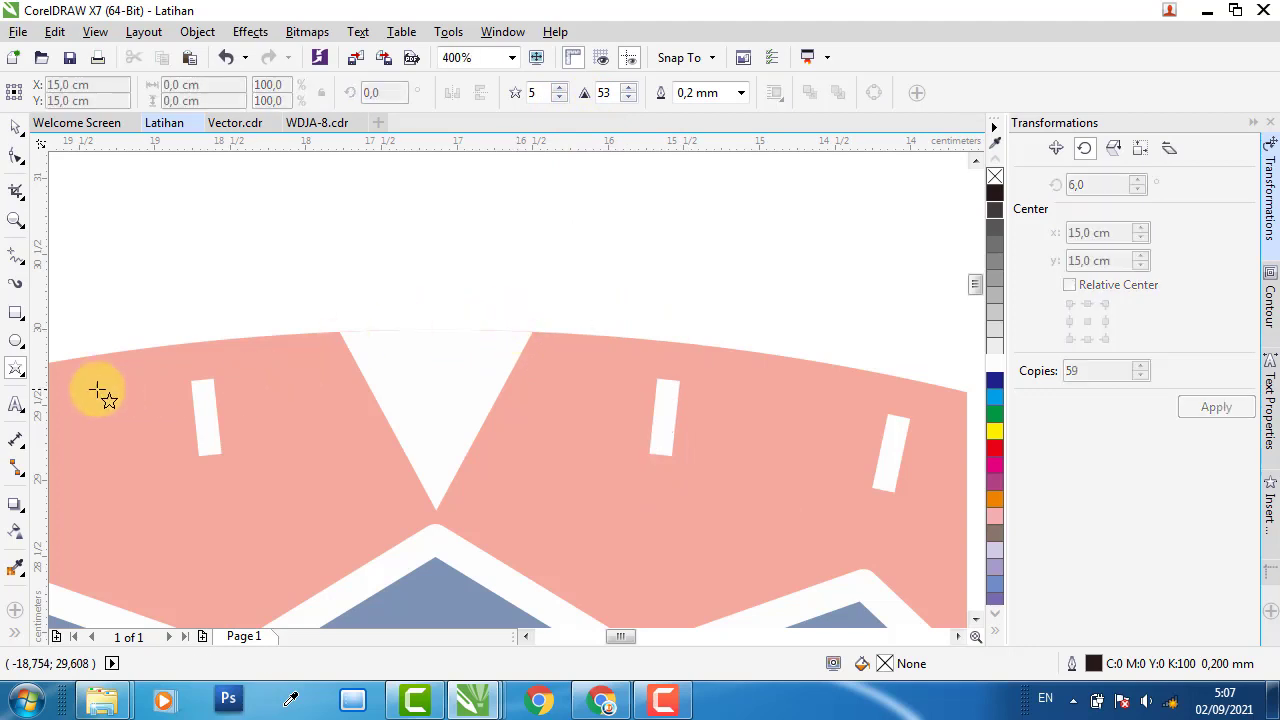
Draw a polygon about 1.49 cm across beside the reference clock's top triangle and set it to 3 sides
{"action": "left_click", "coordinate": [22, 372]}
{"action": "left_click", "coordinate": [60, 368]}
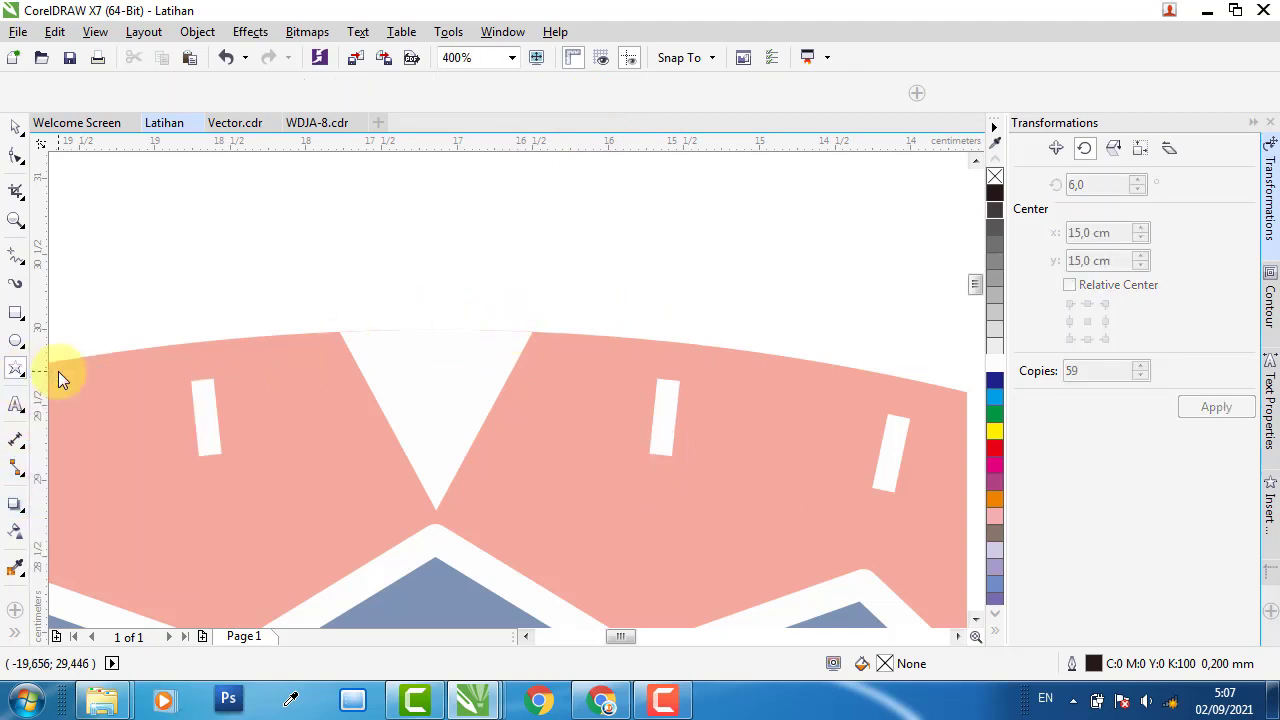
{"action": "left_click_drag", "start_coordinate": [578, 282], "coordinate": [817, 521]}
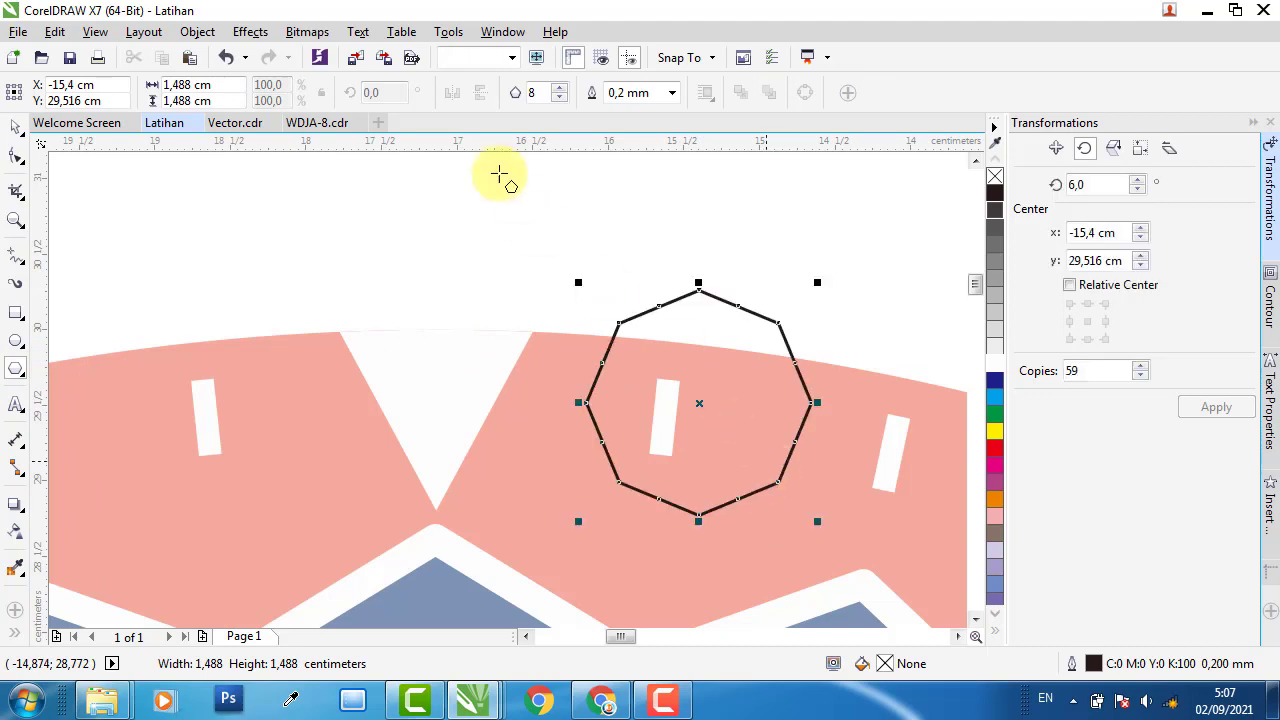
{"action": "left_click", "coordinate": [561, 97]}
{"action": "left_click", "coordinate": [561, 97]}
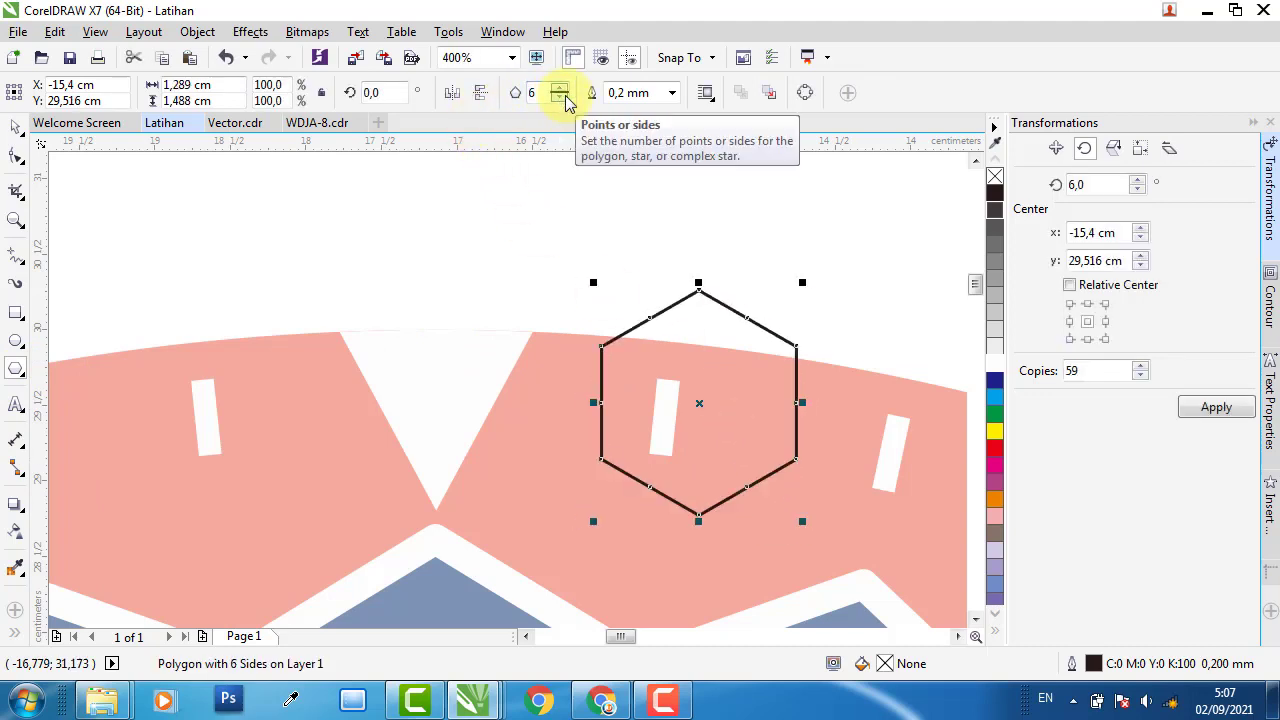
{"action": "left_click", "coordinate": [561, 97]}
{"action": "left_click", "coordinate": [561, 97]}
{"action": "left_click", "coordinate": [561, 97]}
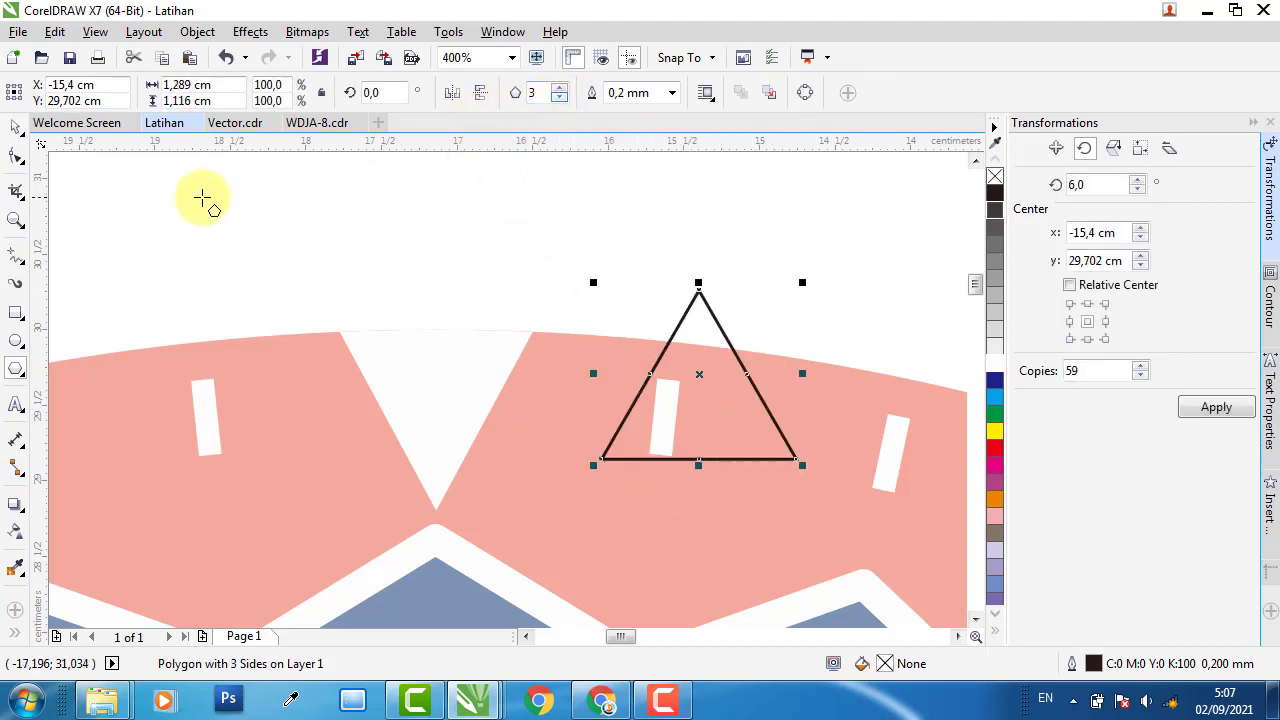
Flip the three-sided polygon vertically, fit it over the white reference triangle and stretch its height to 1.178 cm
{"action": "left_click", "coordinate": [480, 92]}
{"action": "left_click_drag", "start_coordinate": [728, 331], "coordinate": [466, 372]}
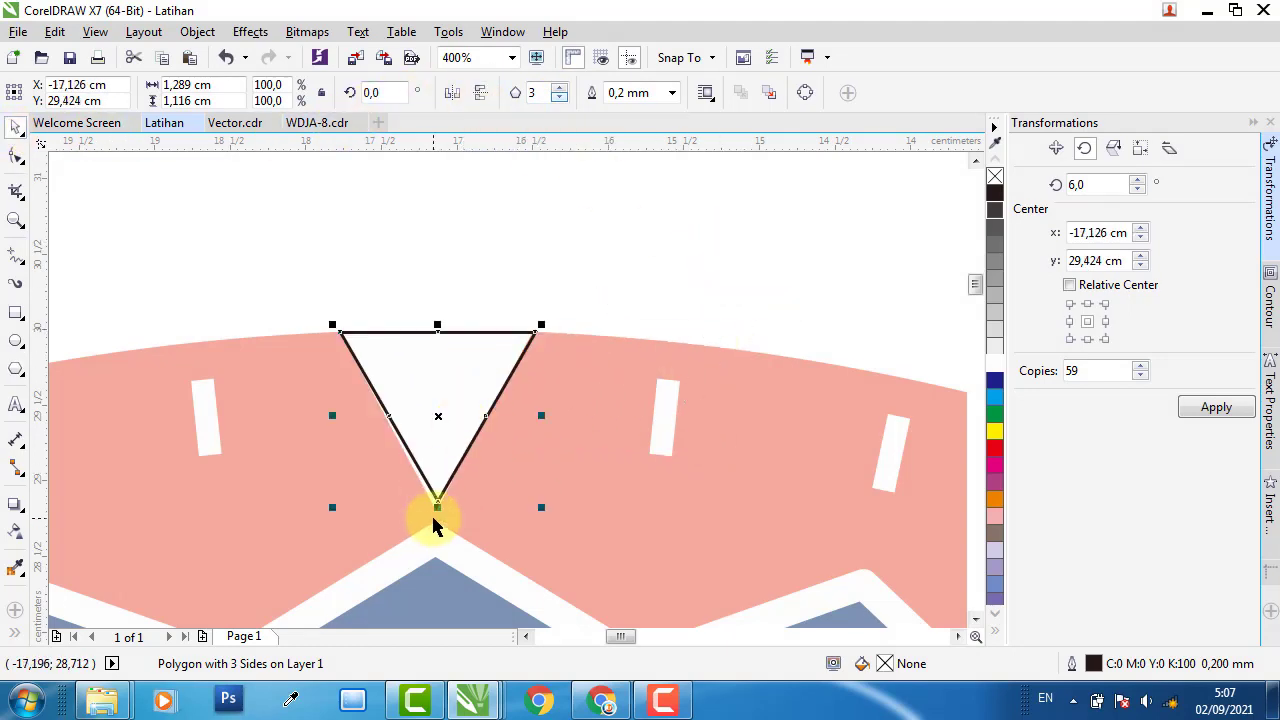
{"action": "scroll", "coordinate": [431, 513], "scroll_direction": "up", "scroll_amount": 2}
{"action": "left_click_drag", "start_coordinate": [454, 460], "coordinate": [455, 490]}
{"action": "scroll", "coordinate": [530, 495], "scroll_direction": "down", "scroll_amount": 1}
{"action": "scroll", "coordinate": [645, 360], "scroll_direction": "down", "scroll_amount": 3}
{"action": "scroll", "coordinate": [722, 375], "scroll_direction": "up", "scroll_amount": 3}
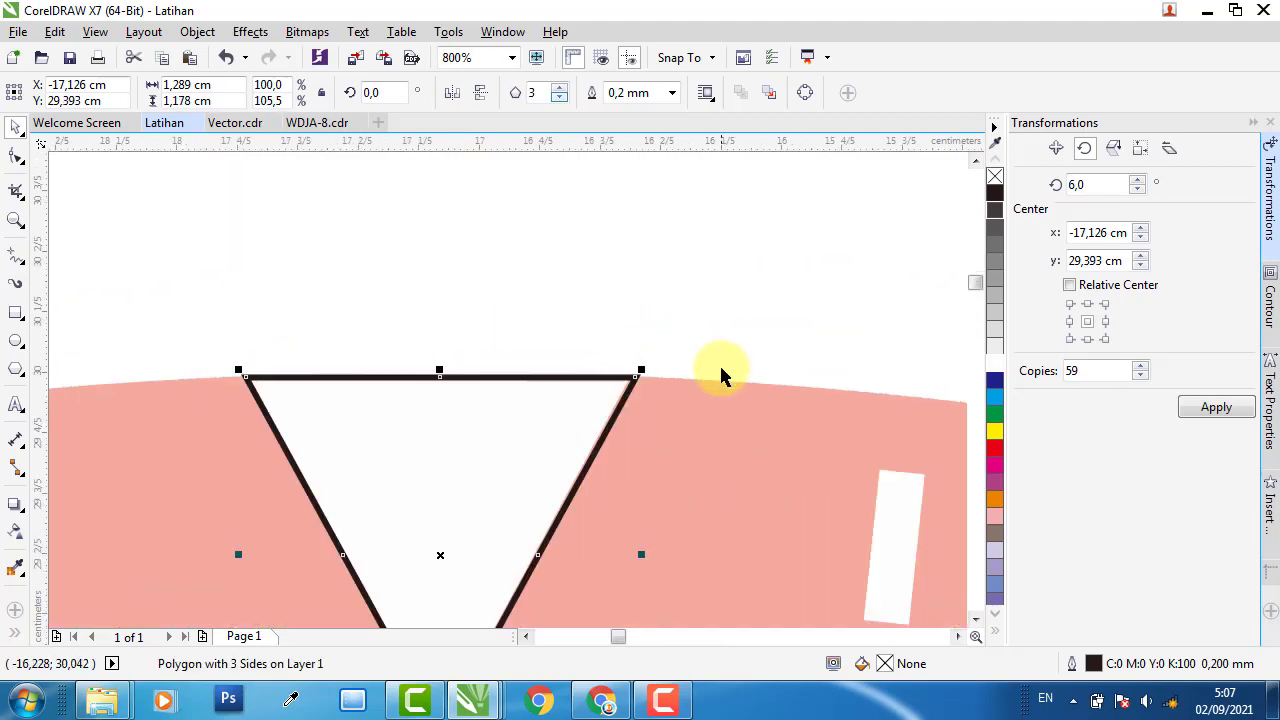
Centre the outlined triangle horizontally on the reference clock's pink circle
{"action": "left_click", "coordinate": [791, 405], "text": "shift"}
{"action": "left_click", "coordinate": [410, 282]}
{"action": "scroll", "coordinate": [437, 384], "scroll_direction": "down", "scroll_amount": 1}
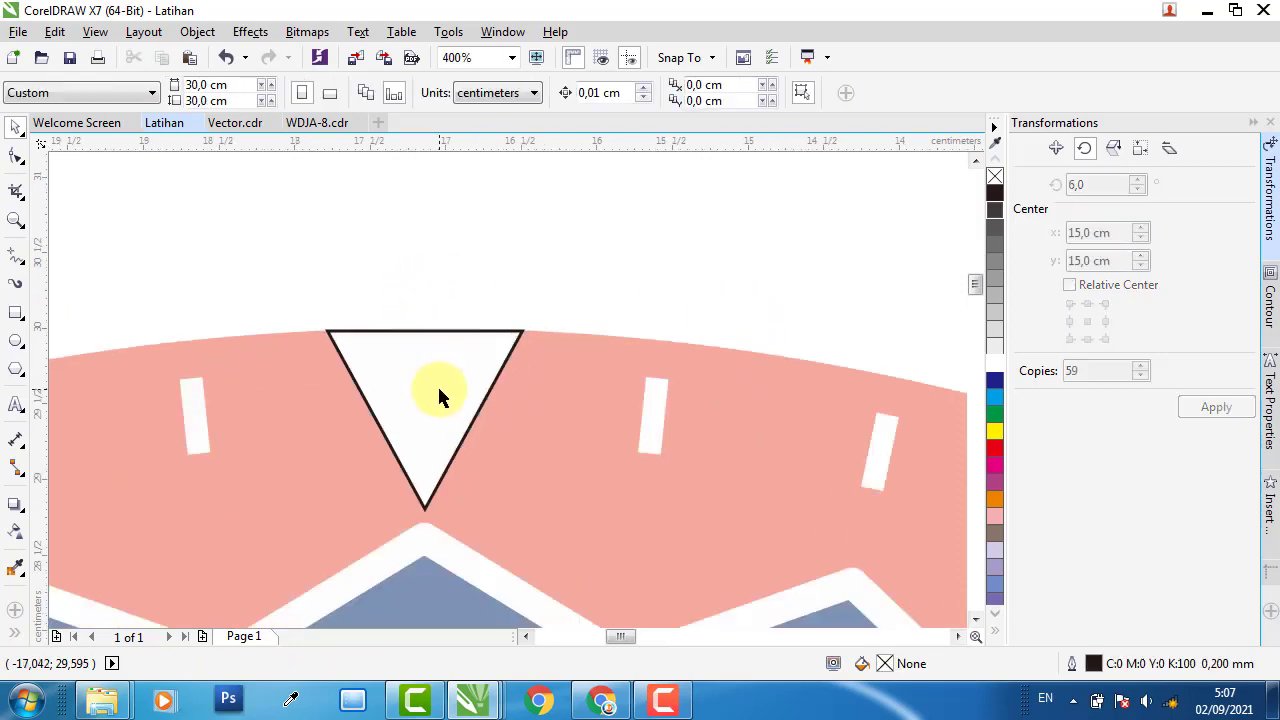
Align the outlined triangle to the horizontal centre of the page's pink circle, at X 15 cm
{"action": "left_click", "coordinate": [437, 384]}
{"action": "scroll", "coordinate": [414, 371], "scroll_direction": "down", "scroll_amount": 4}
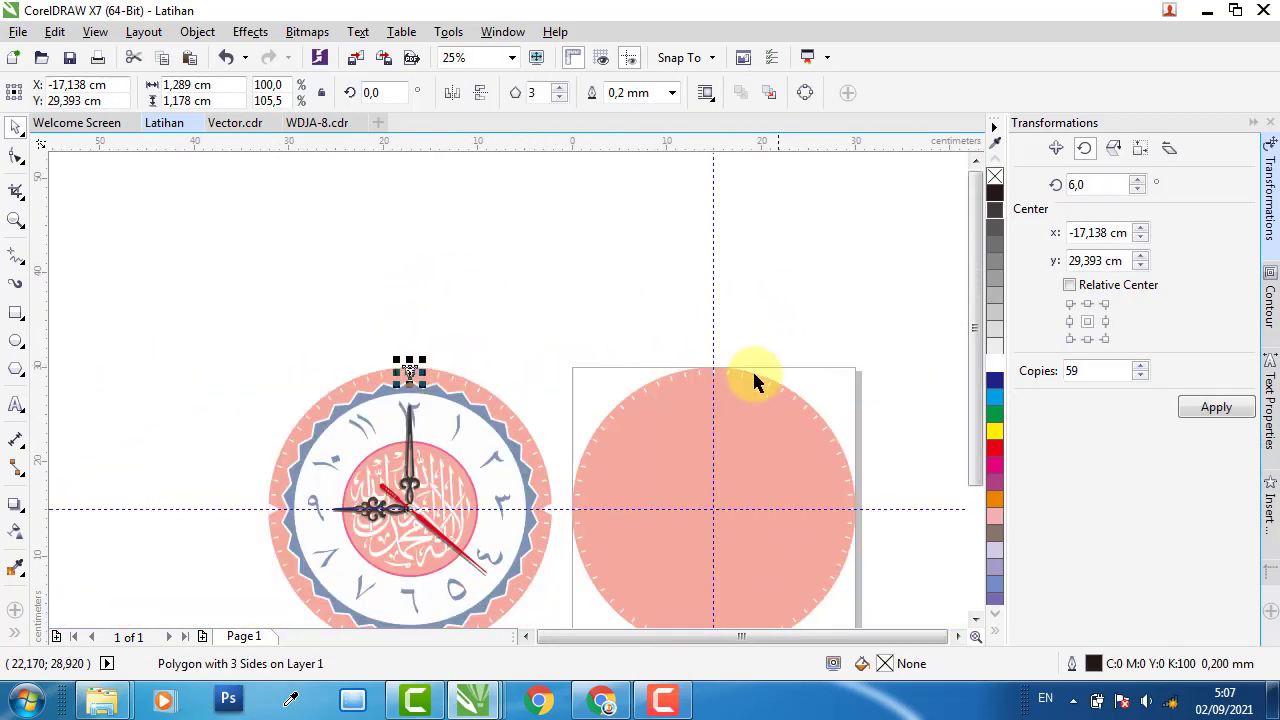
{"action": "scroll", "coordinate": [752, 380], "scroll_direction": "up", "scroll_amount": 4}
{"action": "left_click", "coordinate": [607, 243], "text": "shift"}
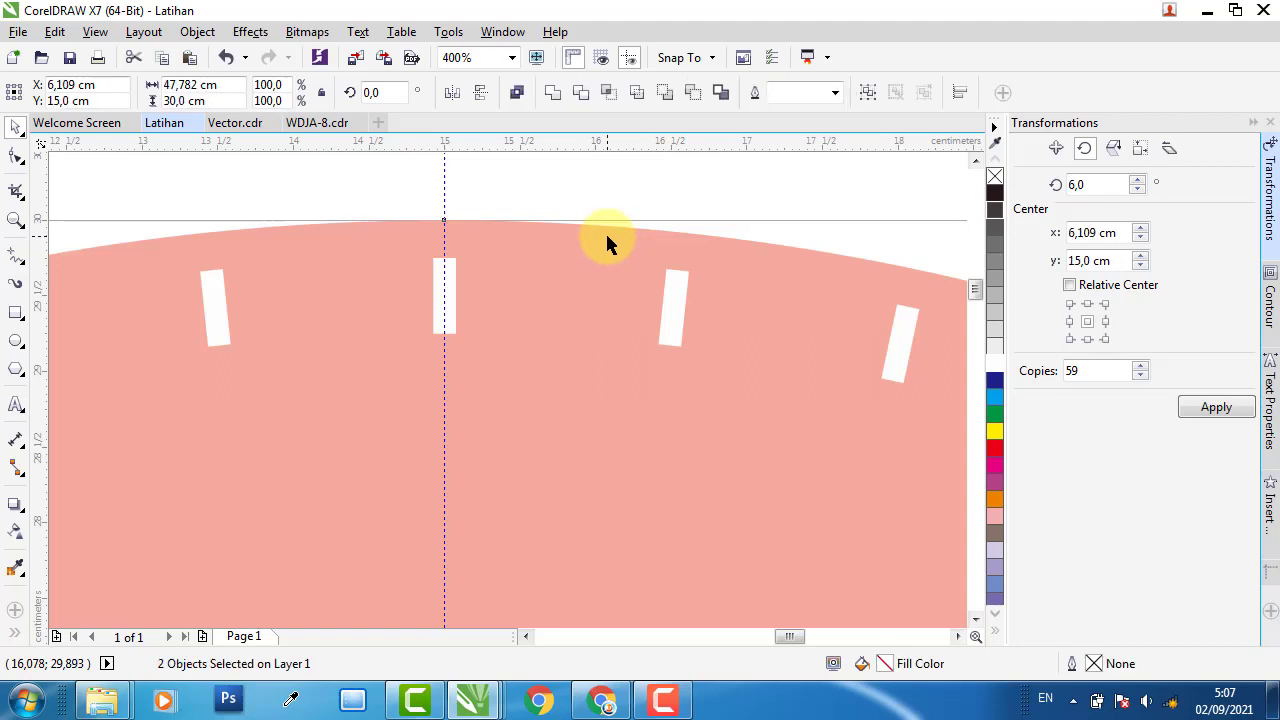
{"action": "left_click", "coordinate": [490, 232]}
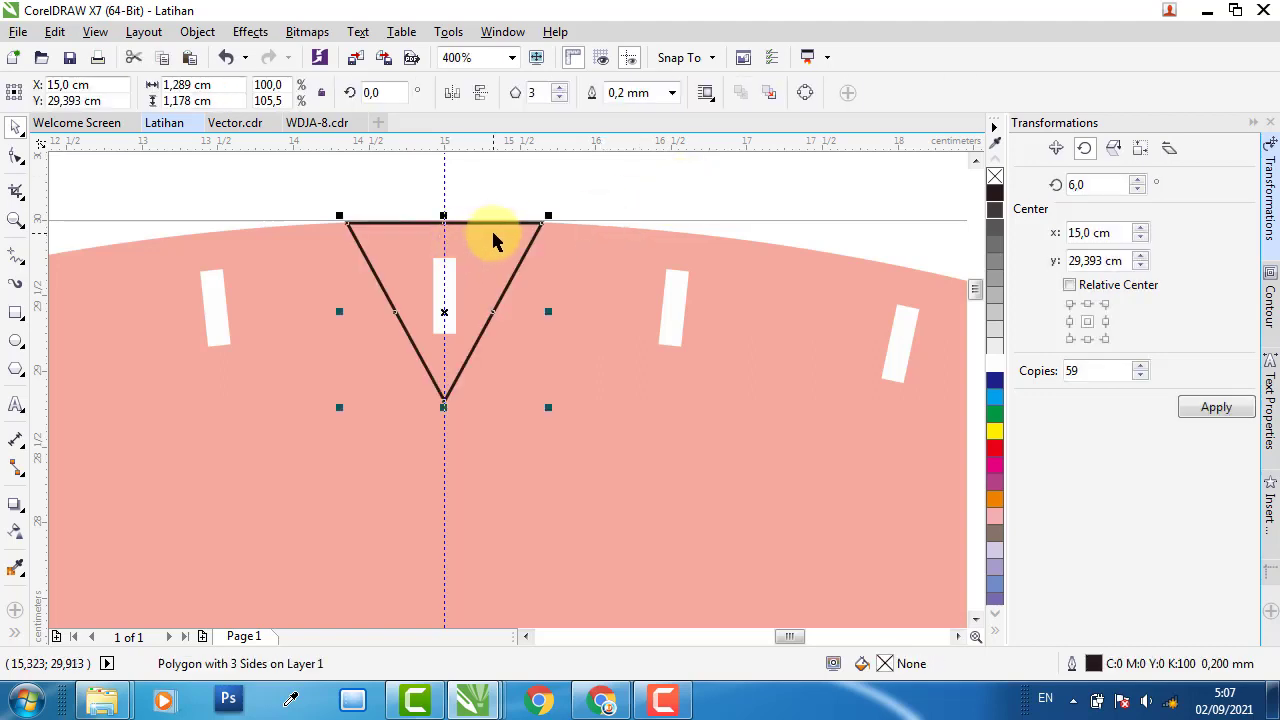
{"action": "scroll", "coordinate": [543, 220], "scroll_direction": "up", "scroll_amount": 2}
{"action": "scroll", "coordinate": [905, 332], "scroll_direction": "down", "scroll_amount": 2}
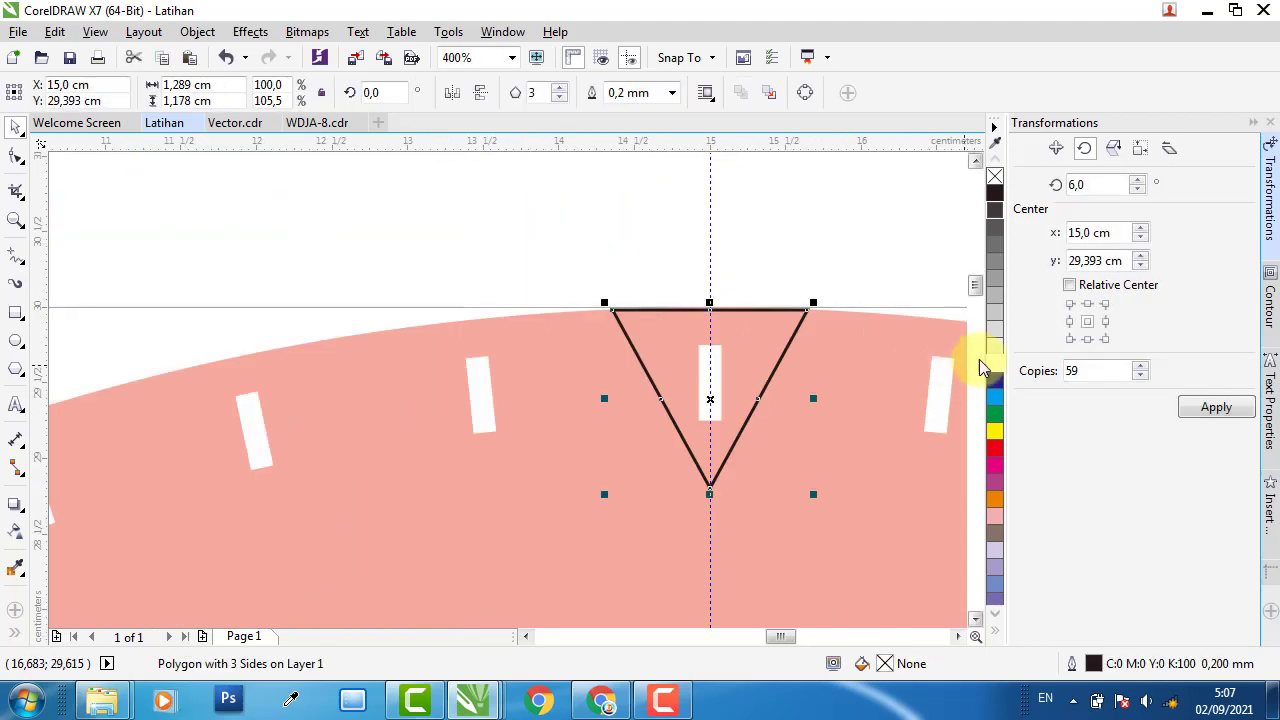
Fill the triangle with white and remove its outline
{"action": "left_click", "coordinate": [995, 362]}
{"action": "scroll", "coordinate": [897, 330], "scroll_direction": "up", "scroll_amount": 1}
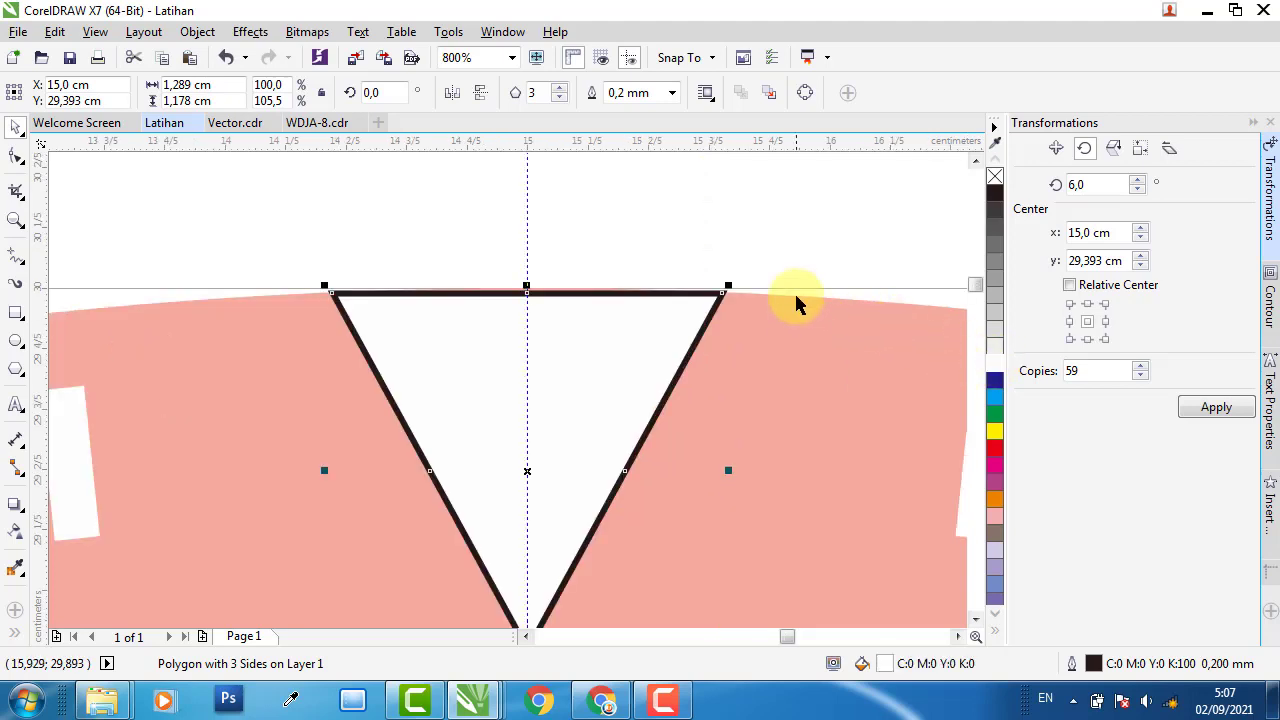
{"action": "right_click", "coordinate": [995, 177]}
{"action": "scroll", "coordinate": [549, 289], "scroll_direction": "down", "scroll_amount": 1}
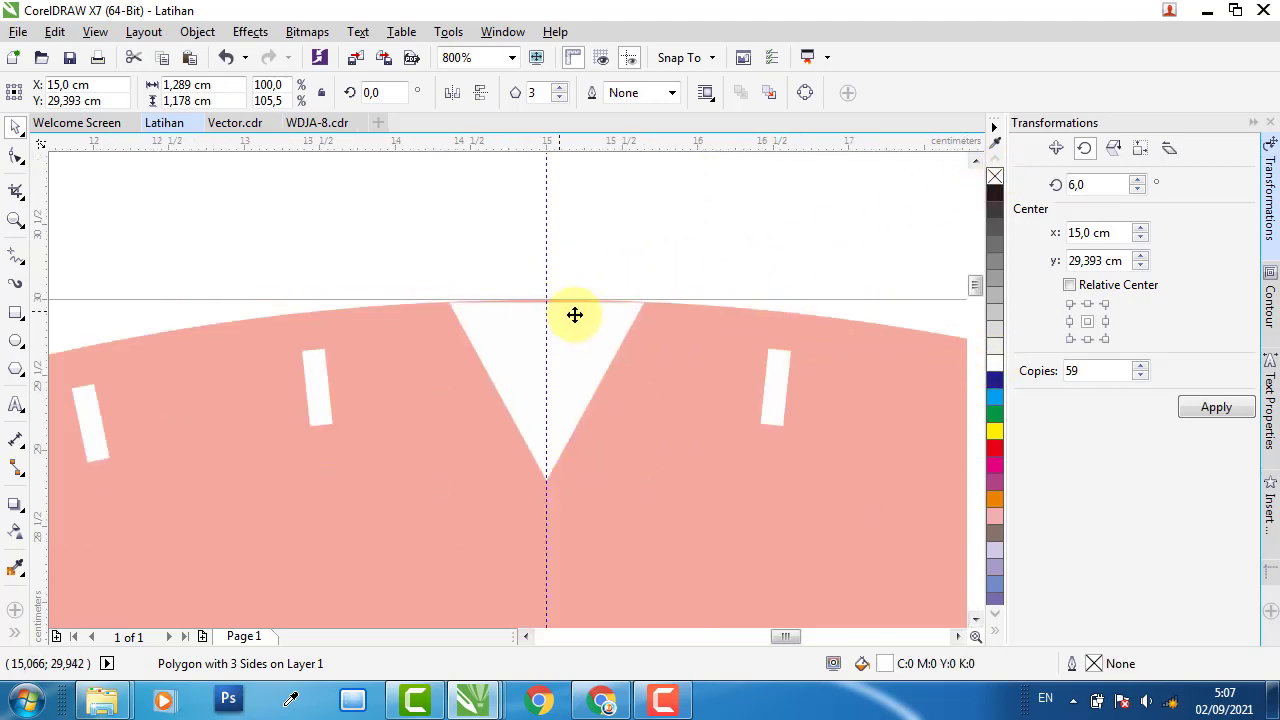
Stretch the white triangle past the circle's rim to a height of 1.221 cm and widen it to 1.33 cm
{"action": "scroll", "coordinate": [700, 297], "scroll_direction": "up", "scroll_amount": 3}
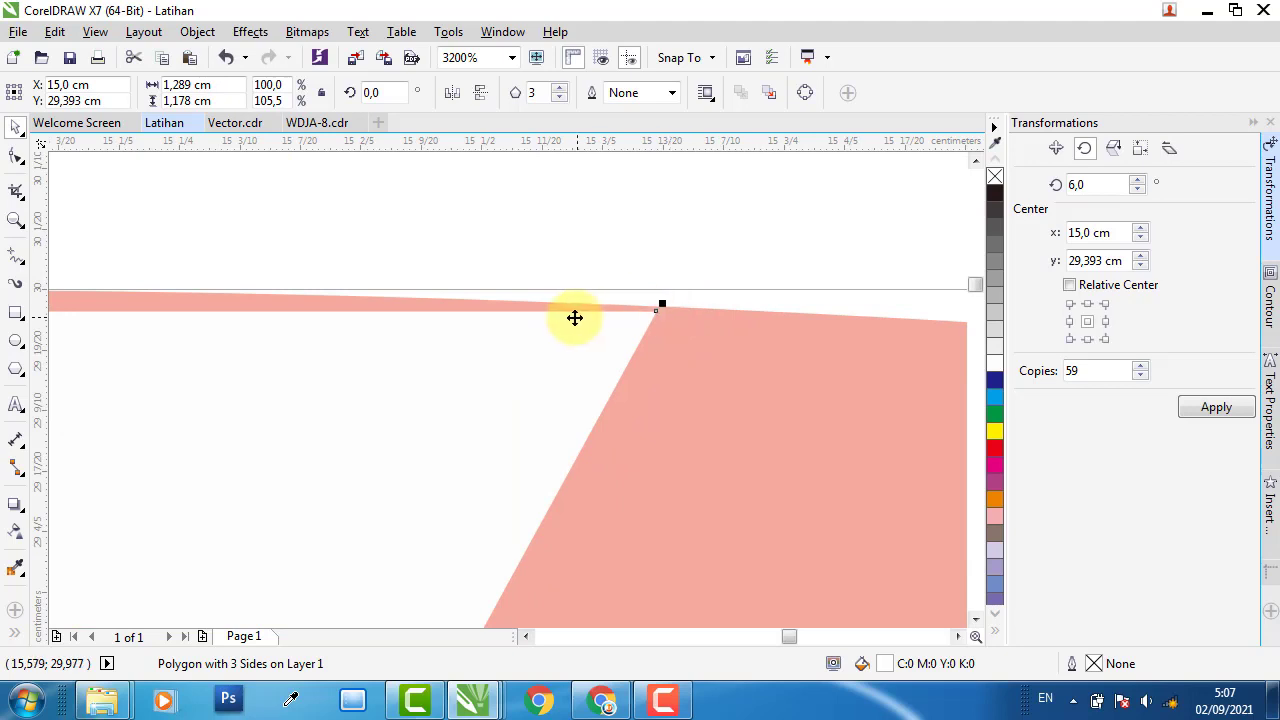
{"action": "scroll", "coordinate": [459, 333], "scroll_direction": "down", "scroll_amount": 1}
{"action": "scroll", "coordinate": [600, 330], "scroll_direction": "down", "scroll_amount": 2}
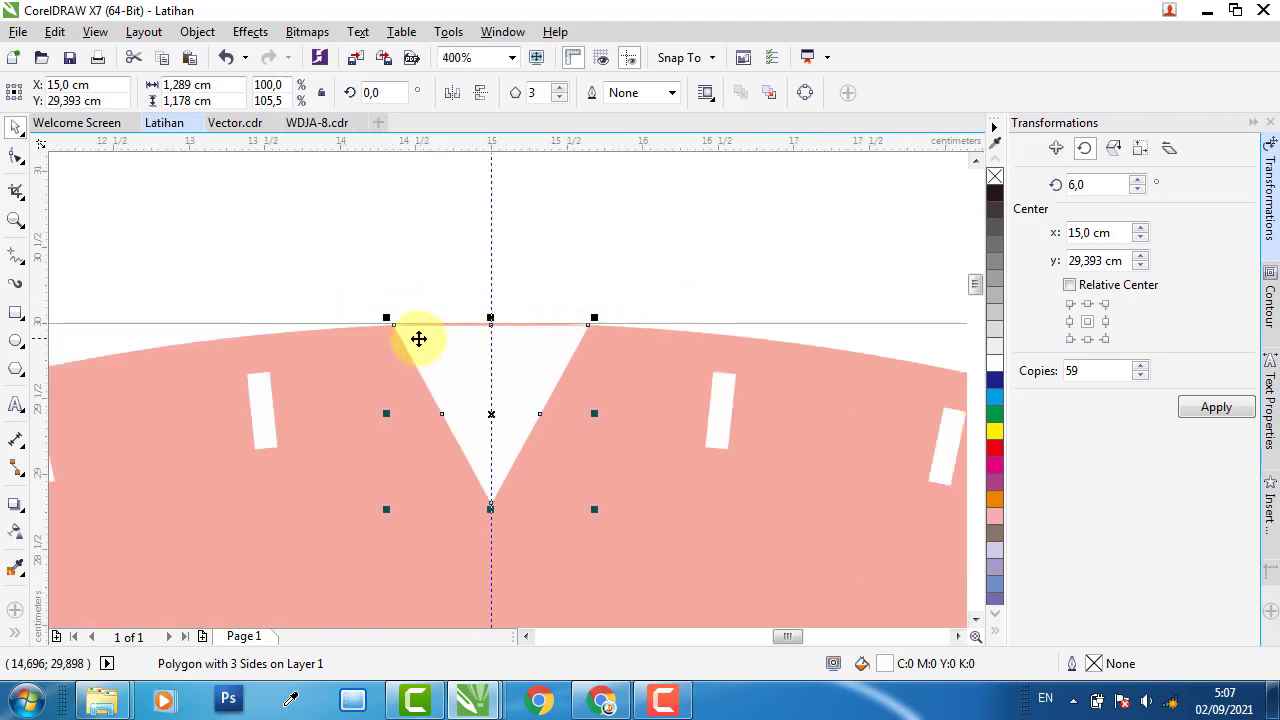
{"action": "scroll", "coordinate": [415, 333], "scroll_direction": "up", "scroll_amount": 3}
{"action": "scroll", "coordinate": [349, 312], "scroll_direction": "down", "scroll_amount": 2}
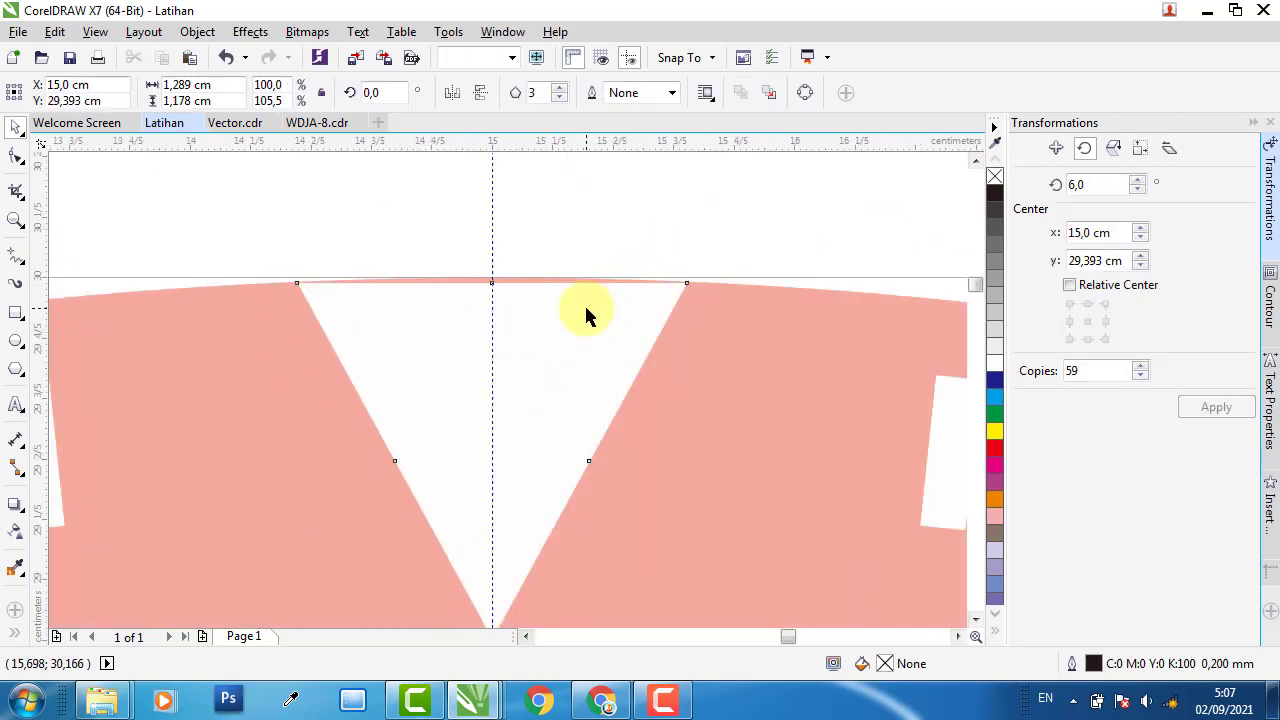
{"action": "scroll", "coordinate": [490, 302], "scroll_direction": "down", "scroll_amount": 1}
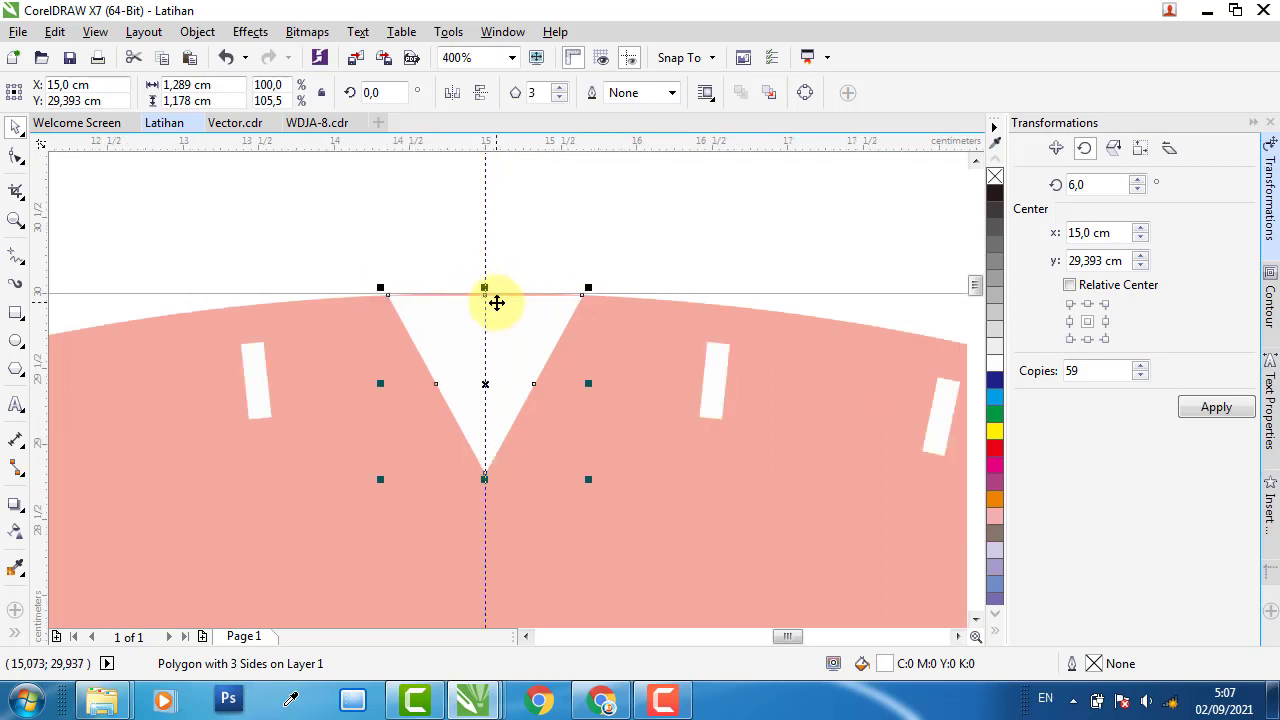
{"action": "scroll", "coordinate": [500, 302], "scroll_direction": "up", "scroll_amount": 2}
{"action": "scroll", "coordinate": [517, 312], "scroll_direction": "down", "scroll_amount": 1}
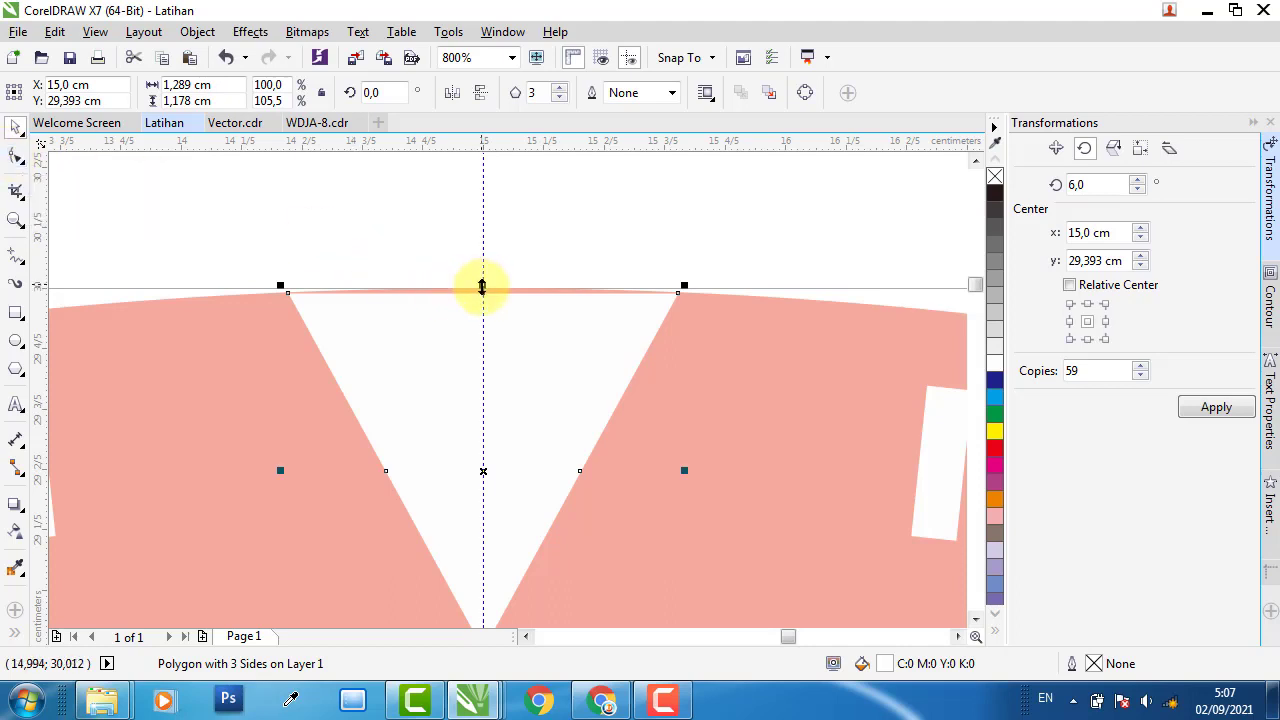
{"action": "left_click_drag", "start_coordinate": [484, 289], "coordinate": [480, 272]}
{"action": "scroll", "coordinate": [655, 450], "scroll_direction": "up", "scroll_amount": 1}
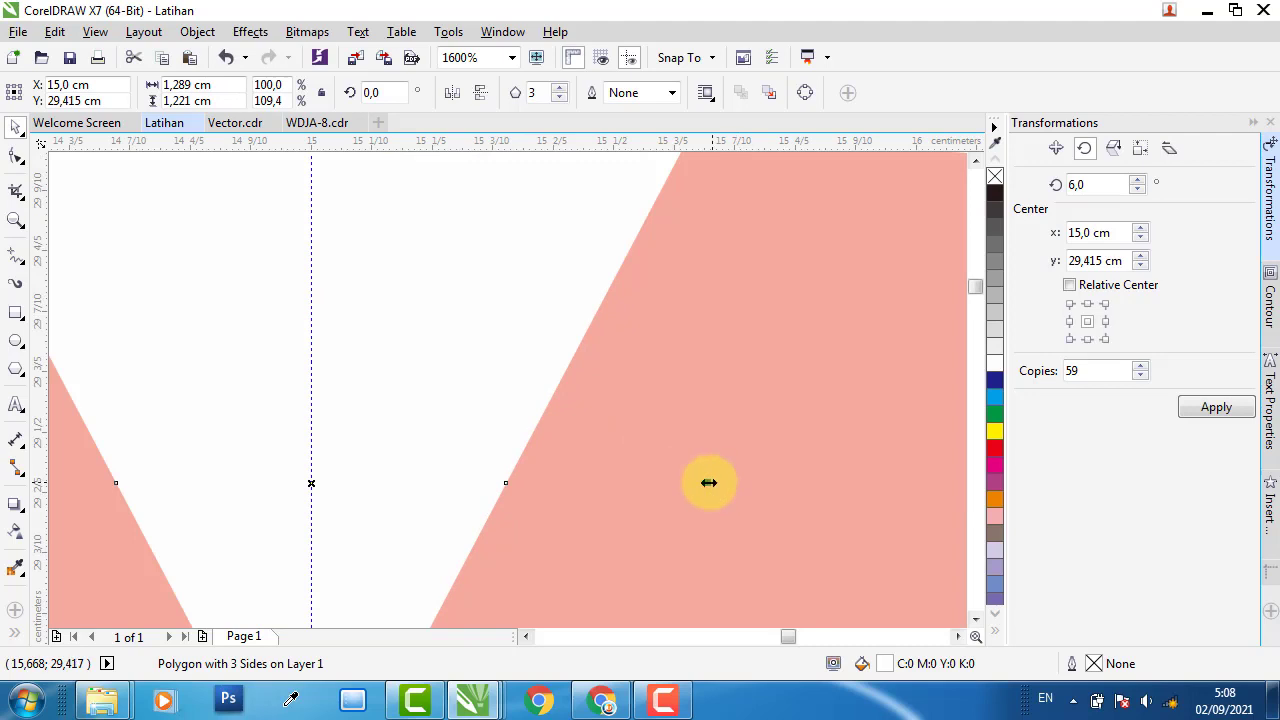
{"action": "left_click_drag", "start_coordinate": [706, 483], "coordinate": [714, 486]}
{"action": "scroll", "coordinate": [489, 449], "scroll_direction": "down", "scroll_amount": 3}
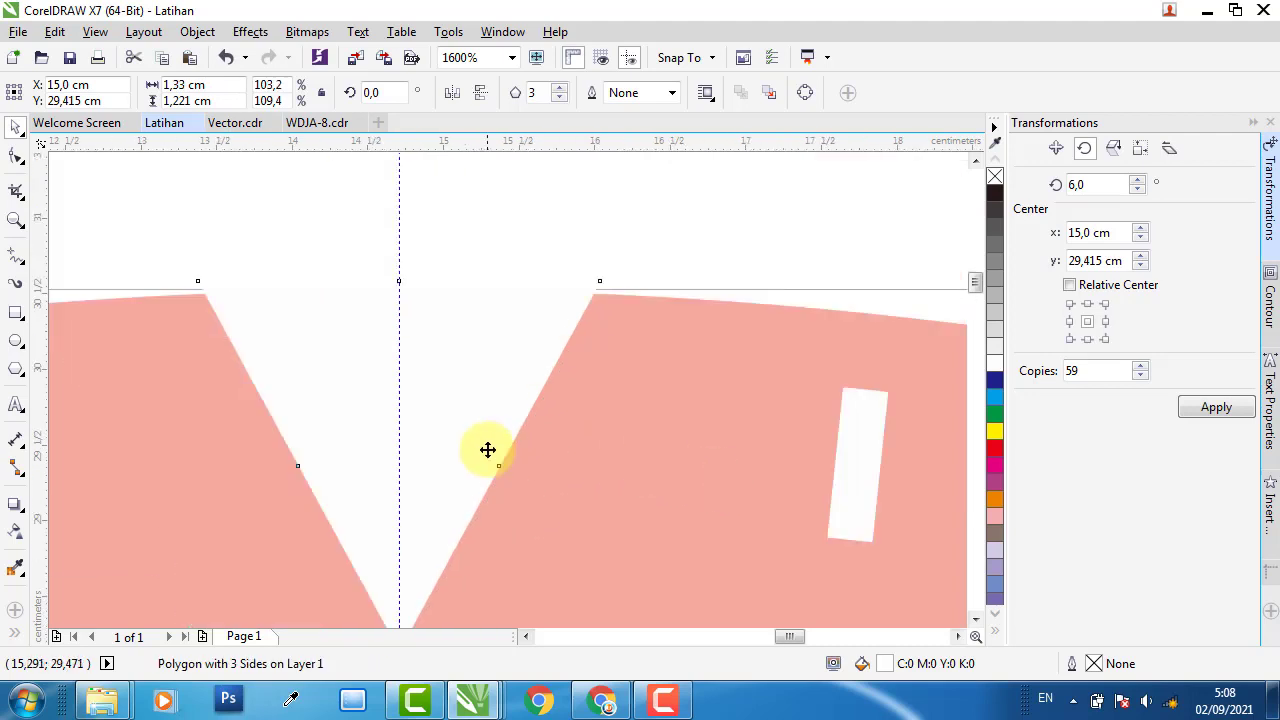
{"action": "scroll", "coordinate": [496, 410], "scroll_direction": "up", "scroll_amount": 1}
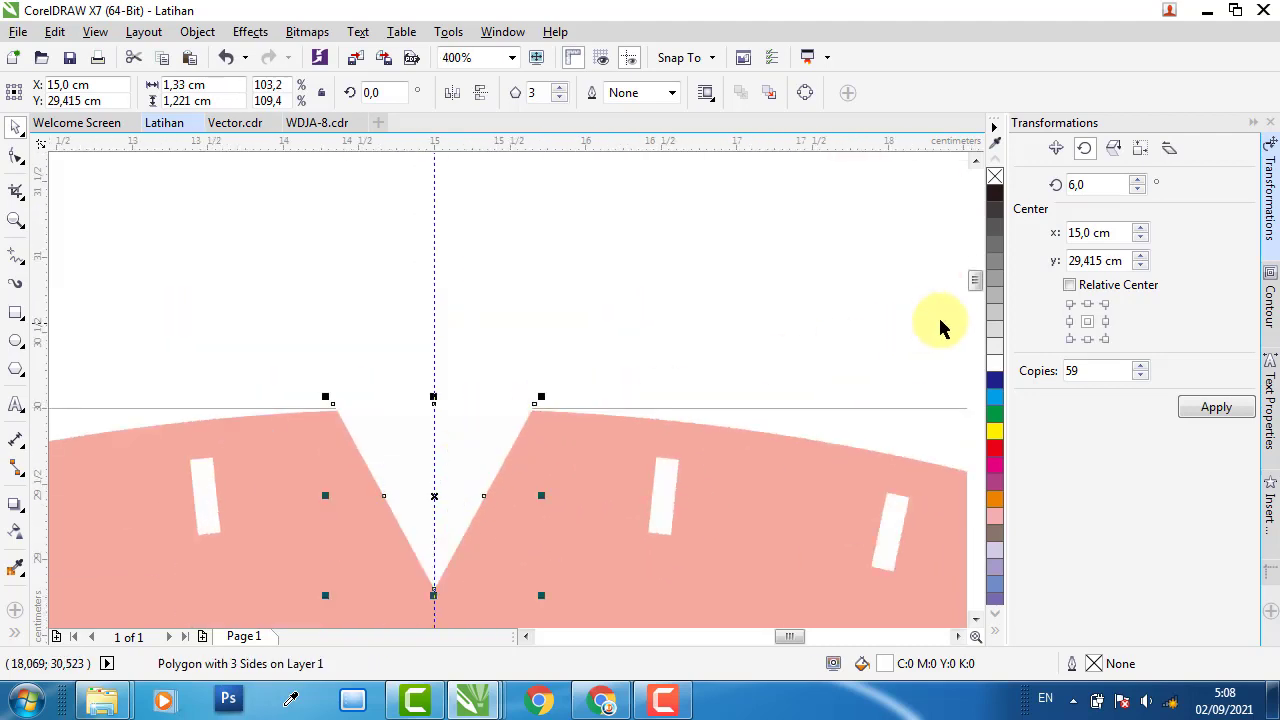
Fill the rim triangle with yellow
{"action": "left_click", "coordinate": [994, 431]}
{"action": "scroll", "coordinate": [491, 418], "scroll_direction": "up", "scroll_amount": 2}
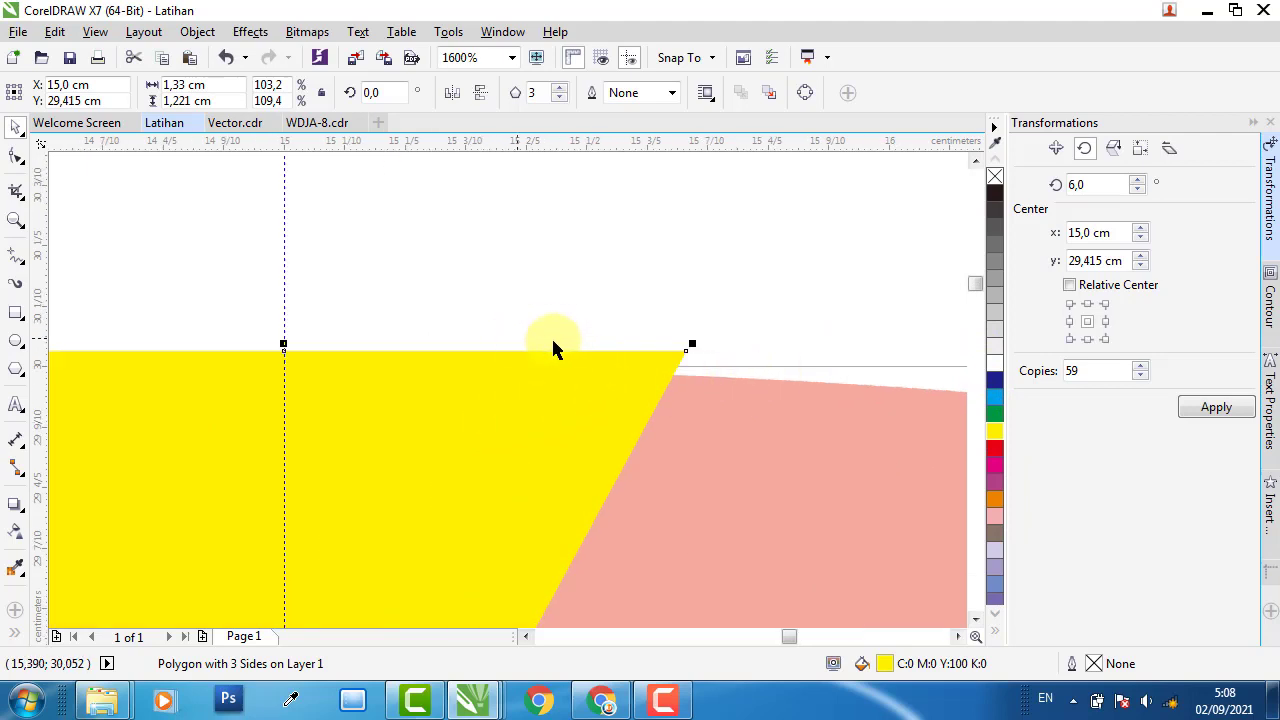
{"action": "scroll", "coordinate": [495, 335], "scroll_direction": "down", "scroll_amount": 2}
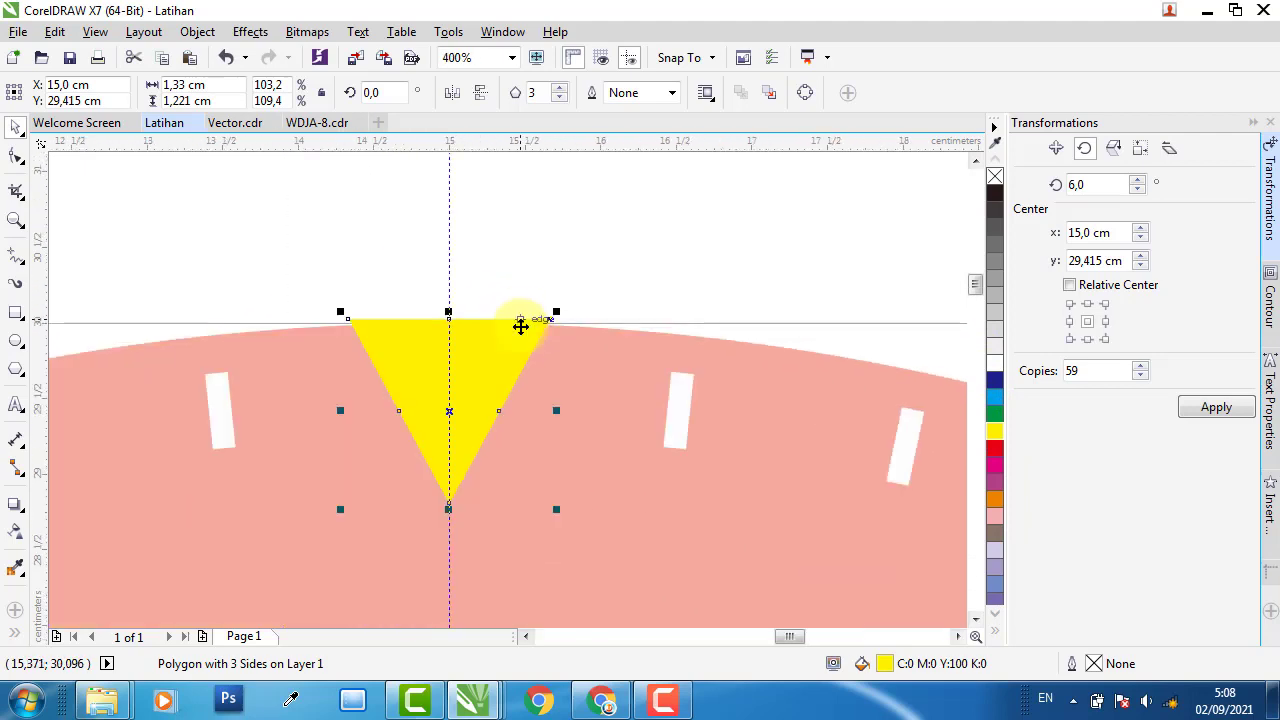
Intersect the yellow rim triangle with the pink circle and delete the original three-sided polygon
{"action": "left_click", "coordinate": [632, 347]}
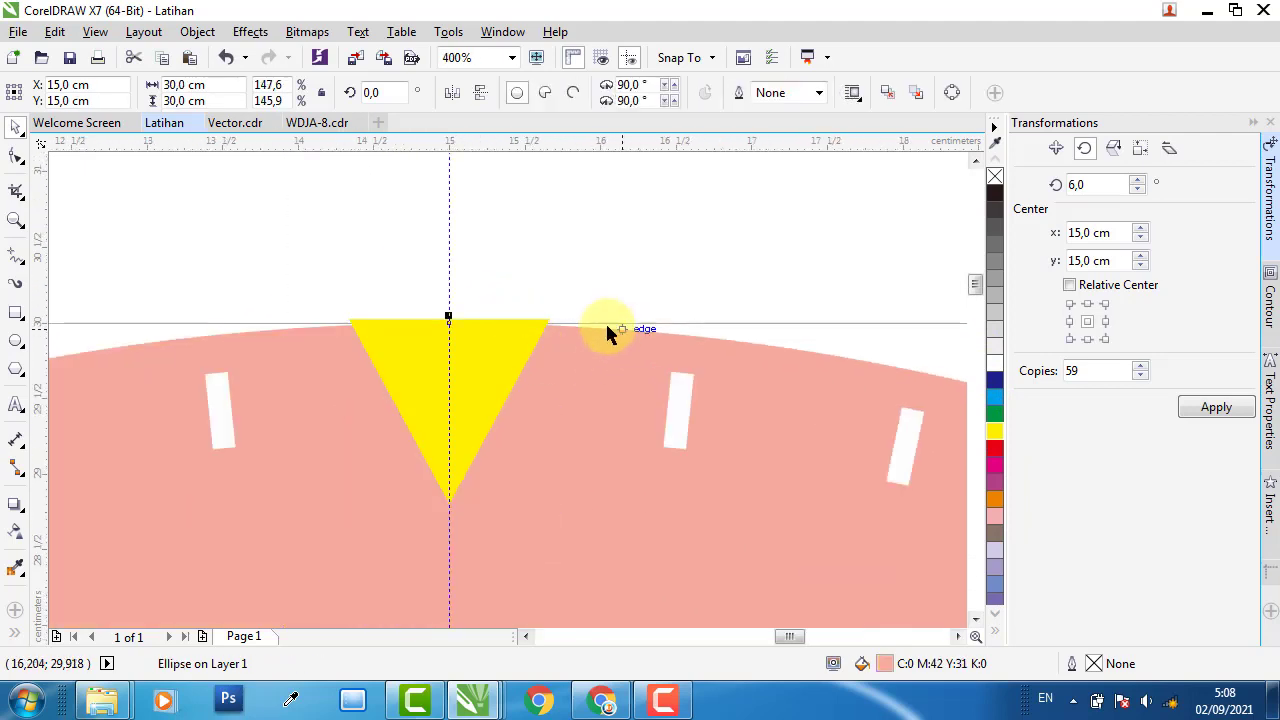
{"action": "left_click", "coordinate": [492, 360], "text": "shift"}
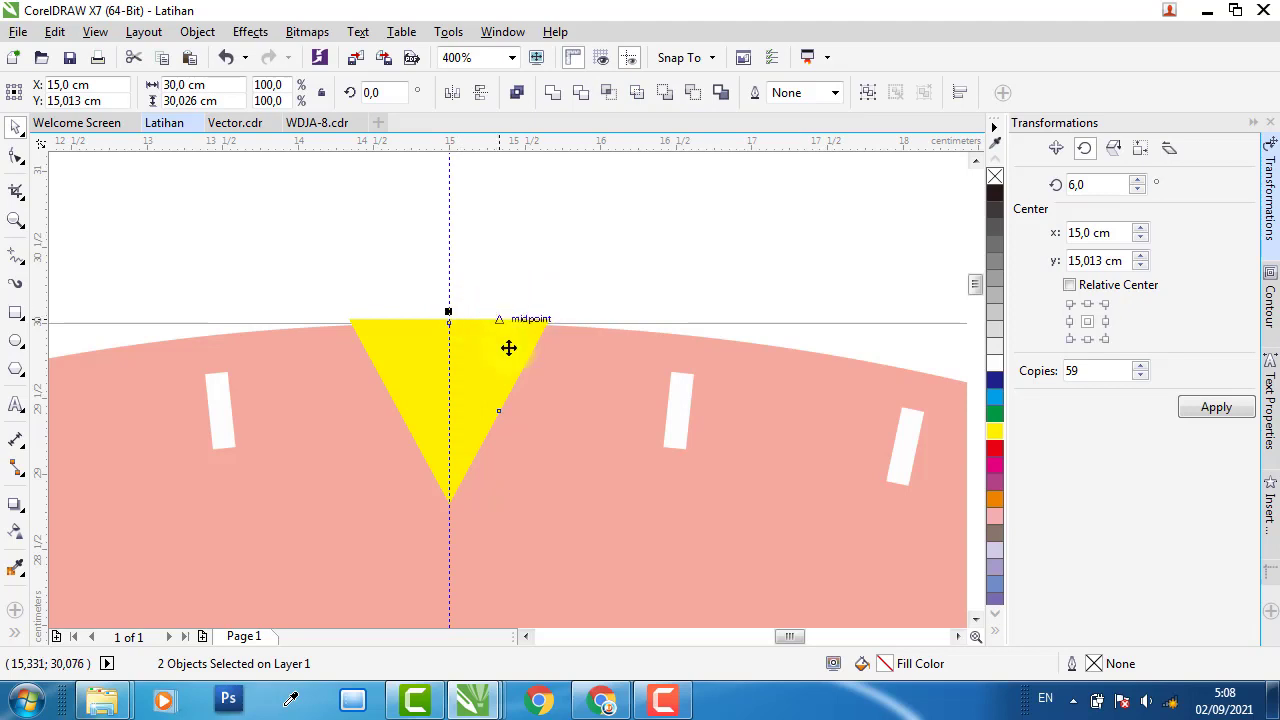
{"action": "left_click", "coordinate": [609, 93]}
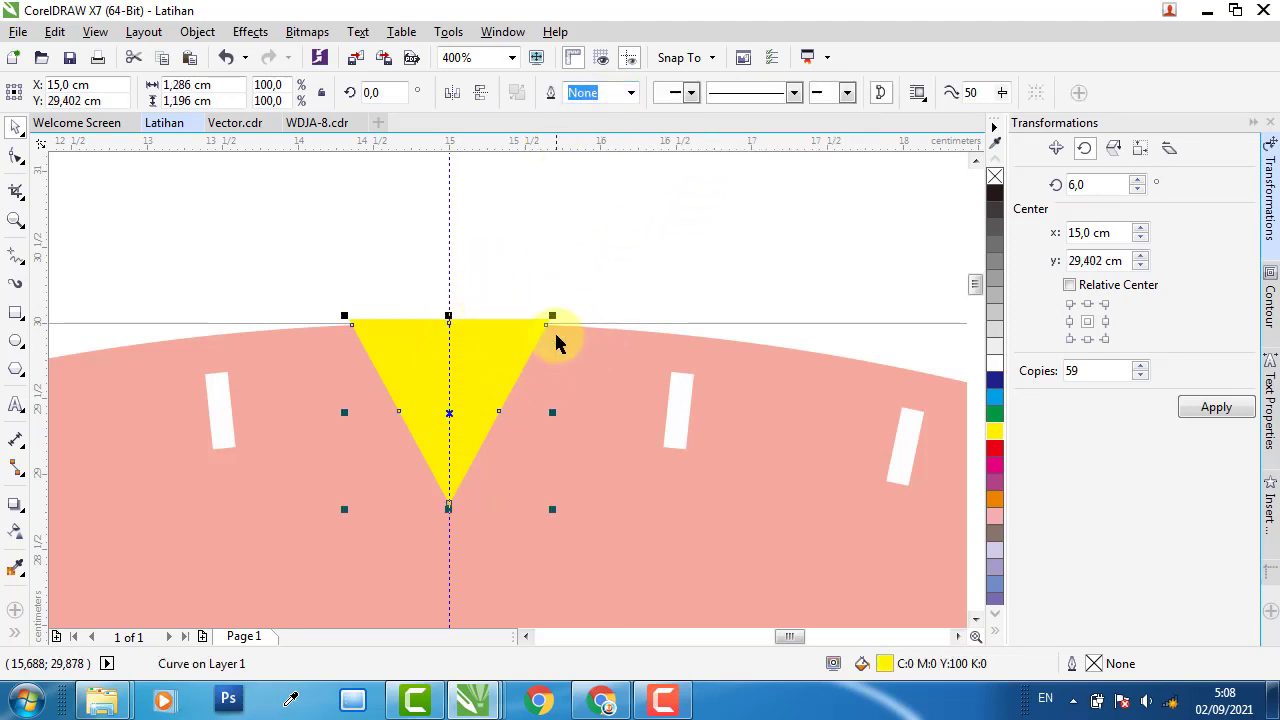
{"action": "scroll", "coordinate": [556, 336], "scroll_direction": "up", "scroll_amount": 2}
{"action": "left_click", "coordinate": [606, 234]}
{"action": "scroll", "coordinate": [461, 289], "scroll_direction": "up", "scroll_amount": 2}
{"action": "left_click", "coordinate": [544, 311]}
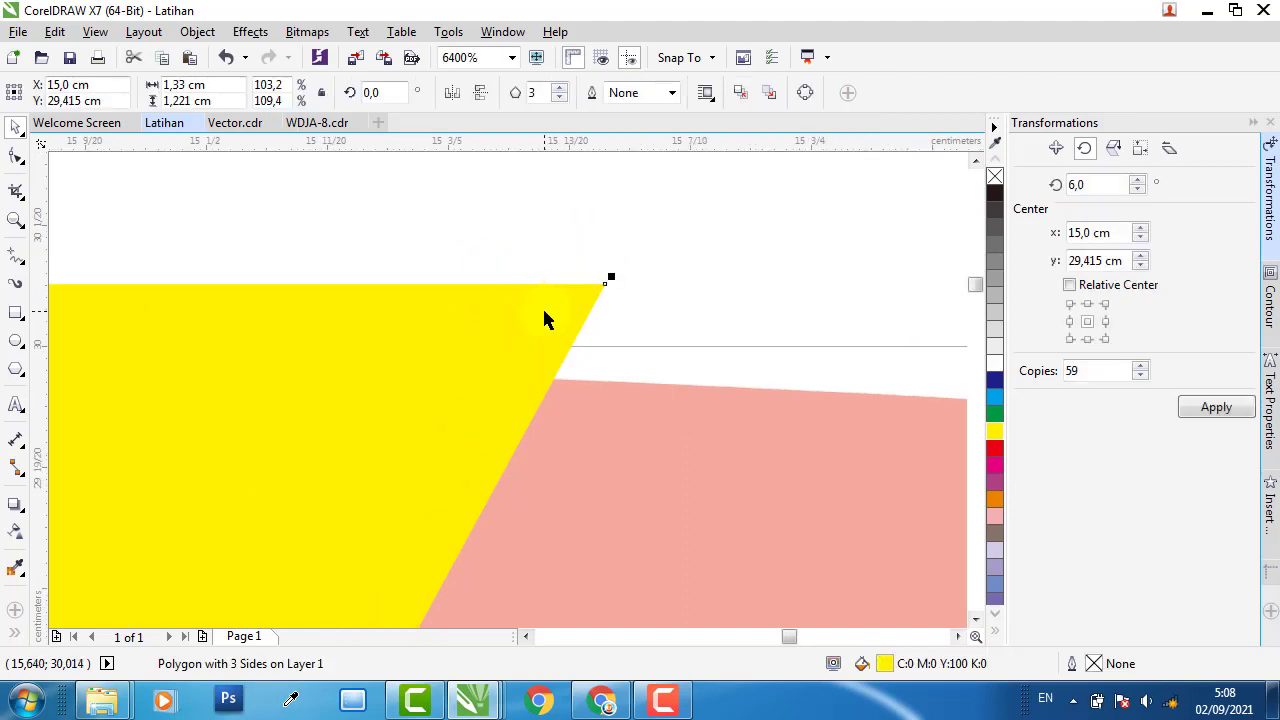
{"action": "key", "text": "Delete"}
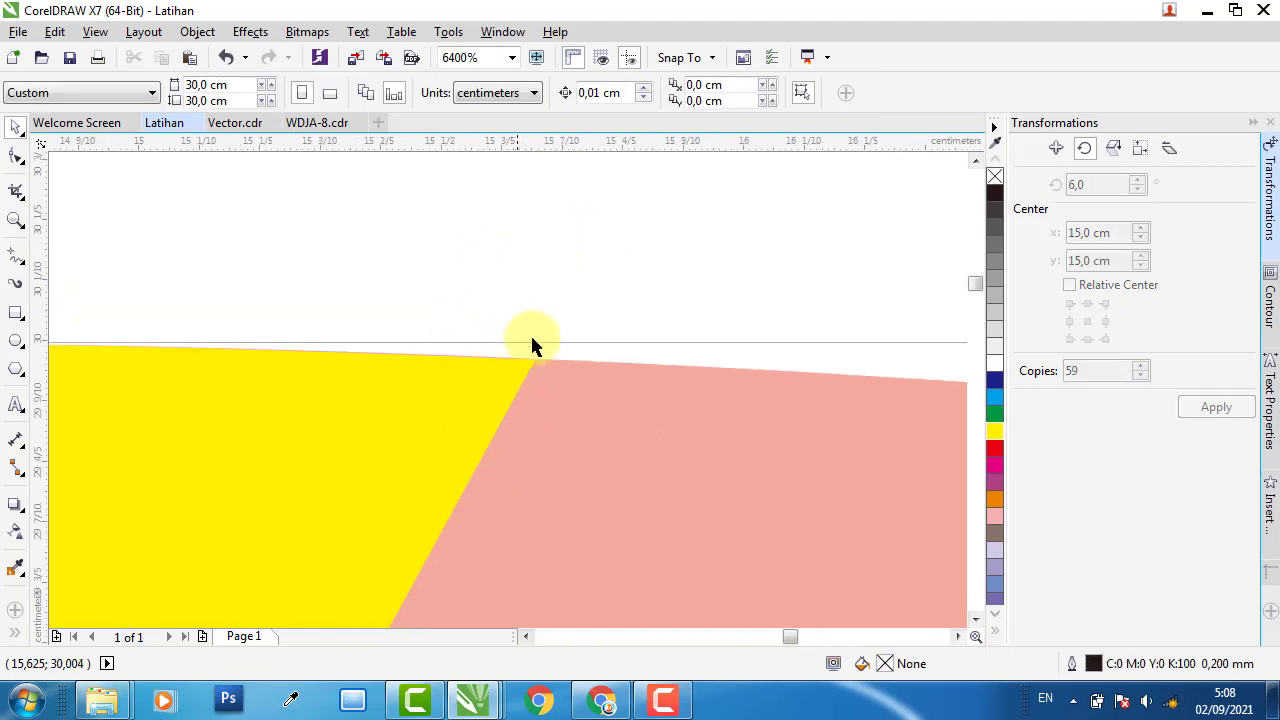
Fill the trimmed triangle on the circle's rim with white
{"action": "scroll", "coordinate": [530, 335], "scroll_direction": "down", "scroll_amount": 4}
{"action": "scroll", "coordinate": [360, 343], "scroll_direction": "up", "scroll_amount": 2}
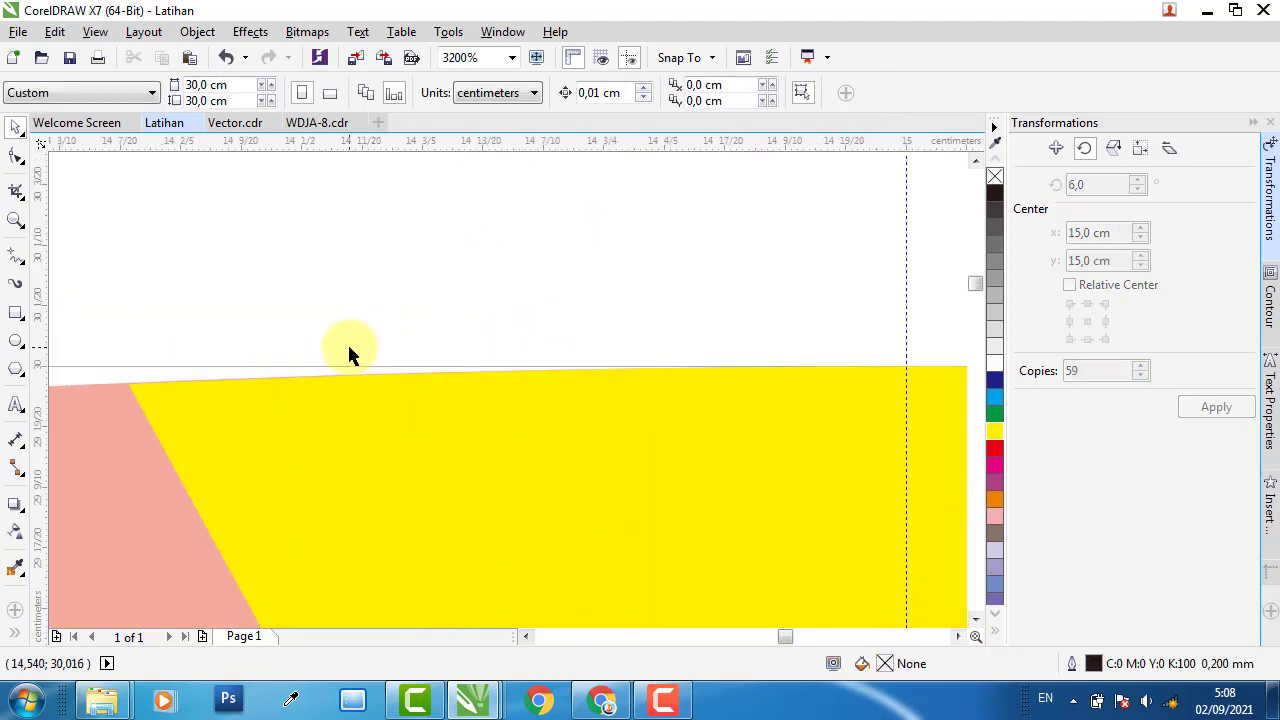
{"action": "scroll", "coordinate": [347, 342], "scroll_direction": "down", "scroll_amount": 3}
{"action": "left_click_drag", "start_coordinate": [466, 348], "coordinate": [461, 357]}
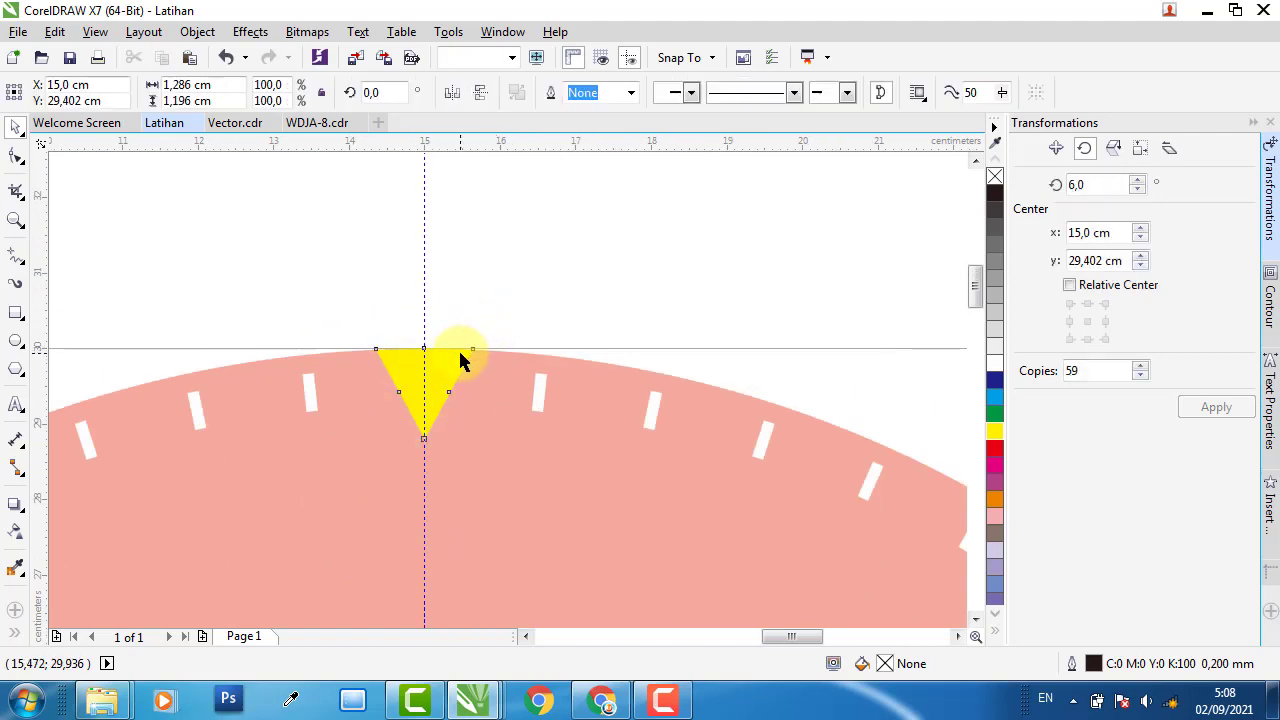
{"action": "left_click", "coordinate": [995, 368]}
{"action": "scroll", "coordinate": [500, 343], "scroll_direction": "down", "scroll_amount": 1}
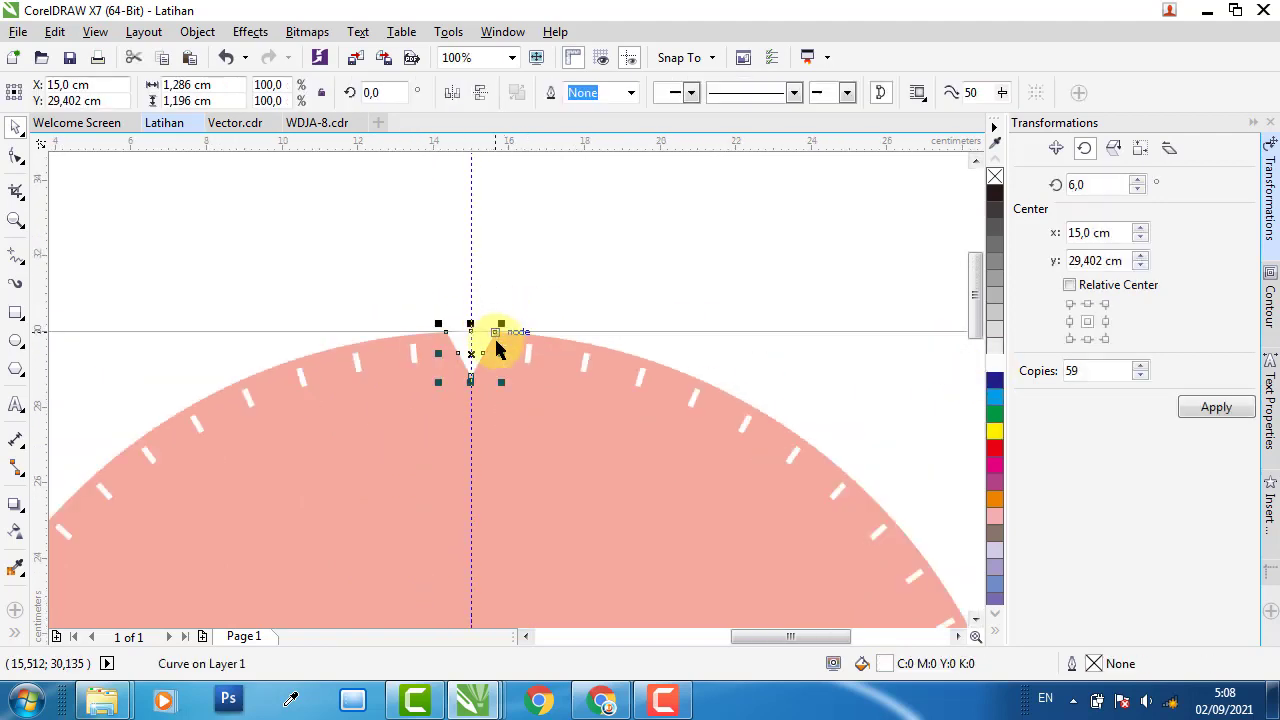
Move the white notch's rotation centre to the circle's centre at X 15 cm, Y 15 cm
{"action": "scroll", "coordinate": [476, 351], "scroll_direction": "up", "scroll_amount": 2}
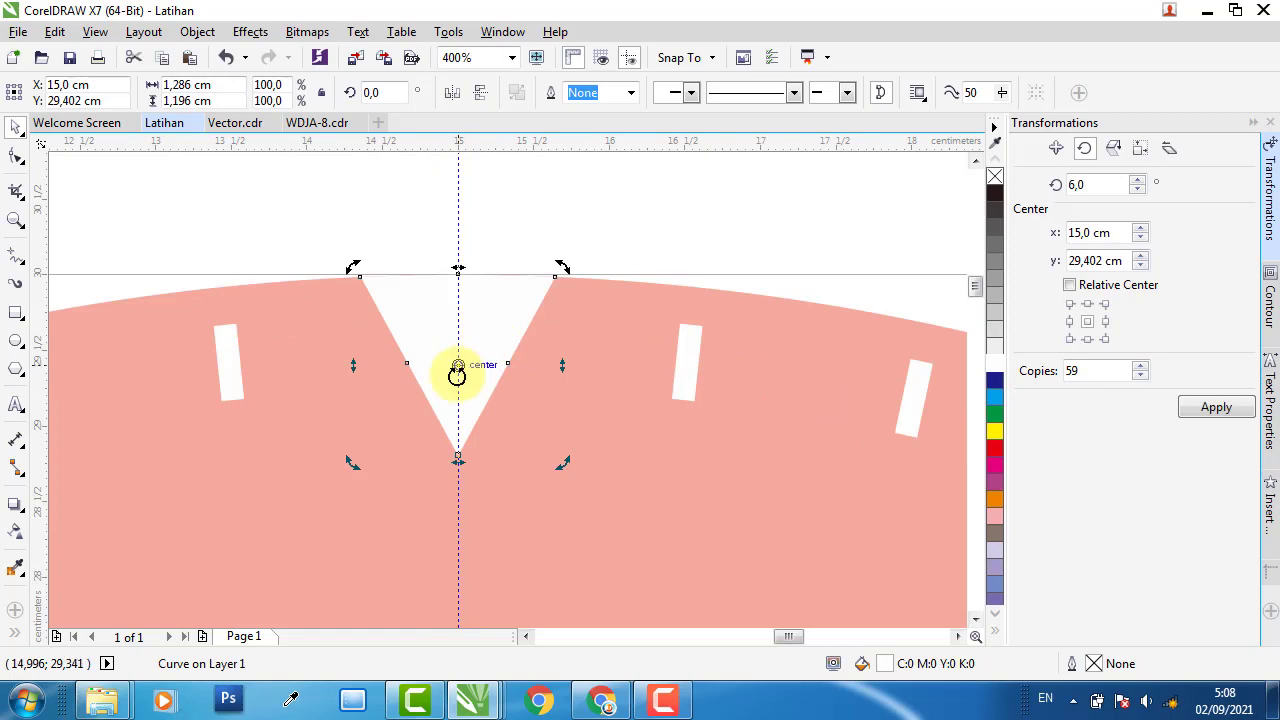
{"action": "scroll", "coordinate": [495, 320], "scroll_direction": "down", "scroll_amount": 3}
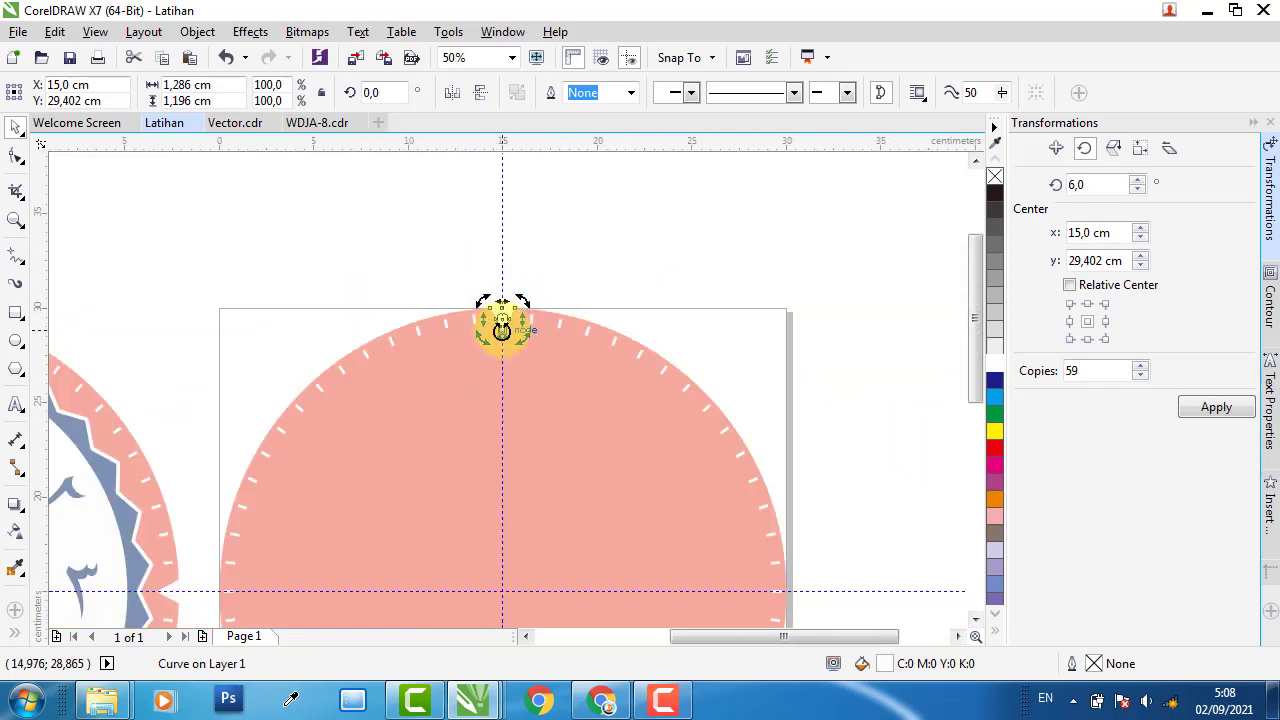
{"action": "left_click_drag", "start_coordinate": [500, 320], "coordinate": [500, 588]}
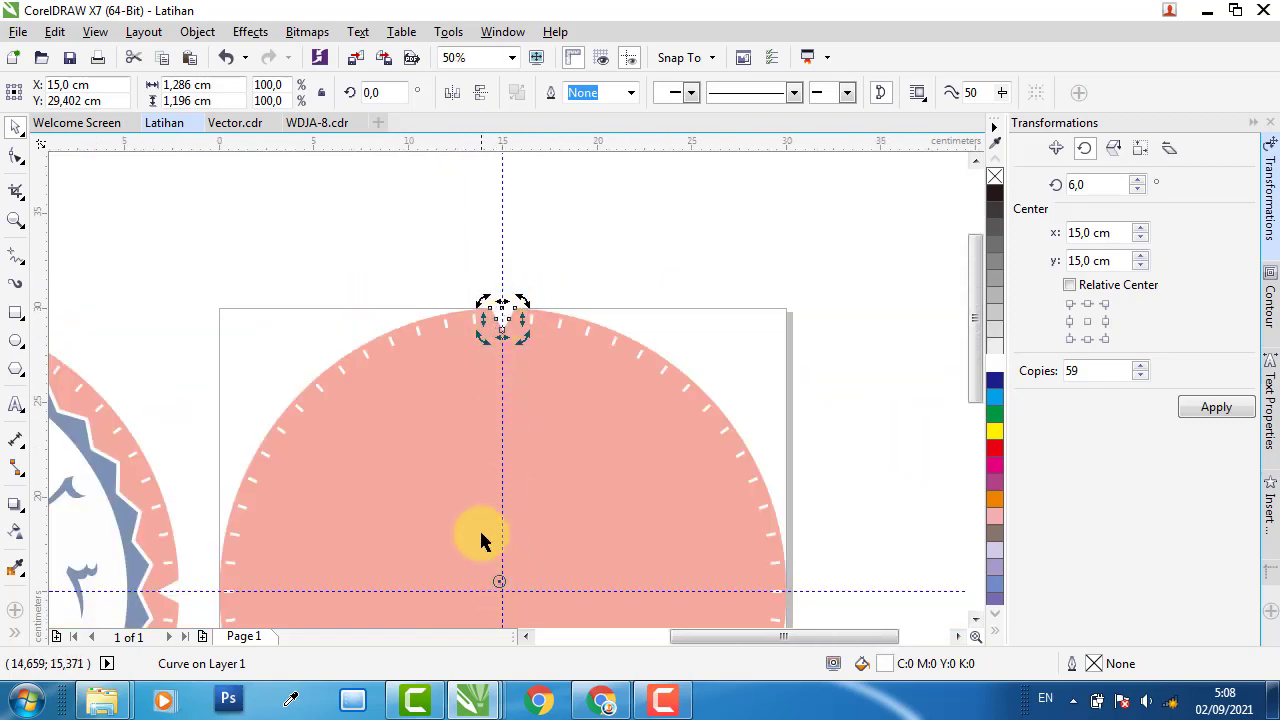
{"action": "scroll", "coordinate": [480, 534], "scroll_direction": "down", "scroll_amount": 2}
{"action": "scroll", "coordinate": [490, 567], "scroll_direction": "up", "scroll_amount": 3}
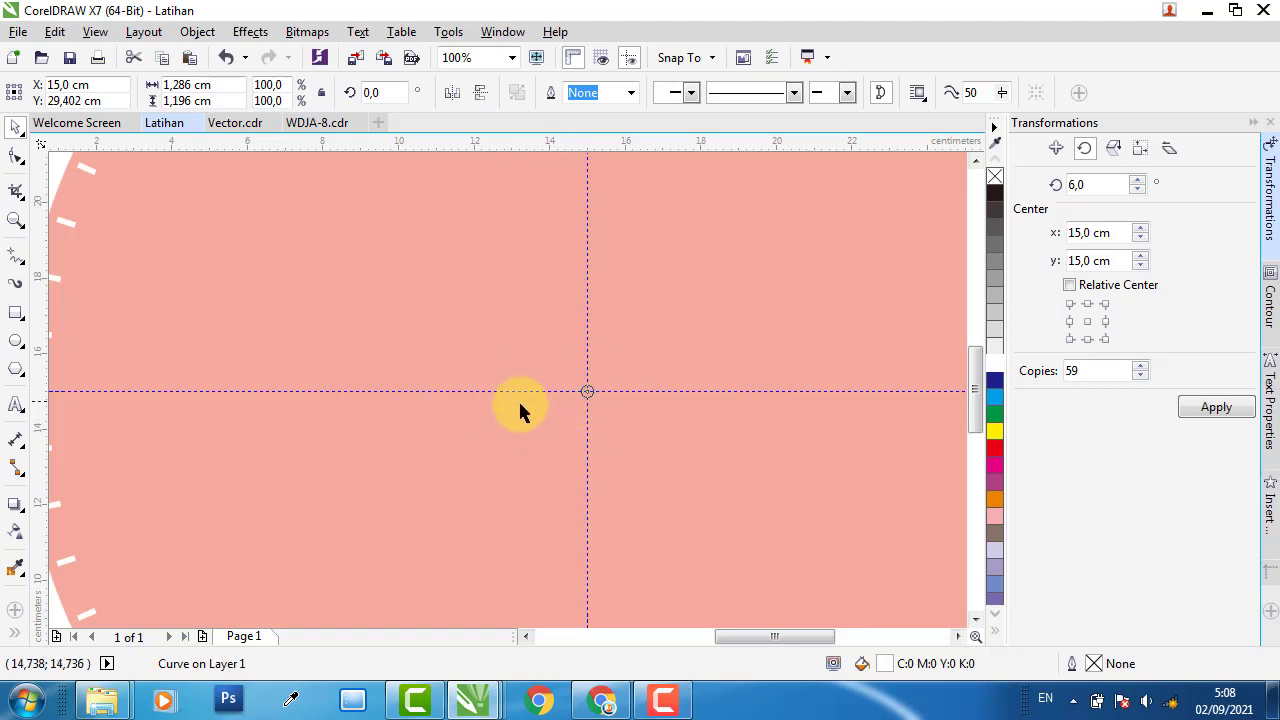
{"action": "scroll", "coordinate": [393, 420], "scroll_direction": "down", "scroll_amount": 3}
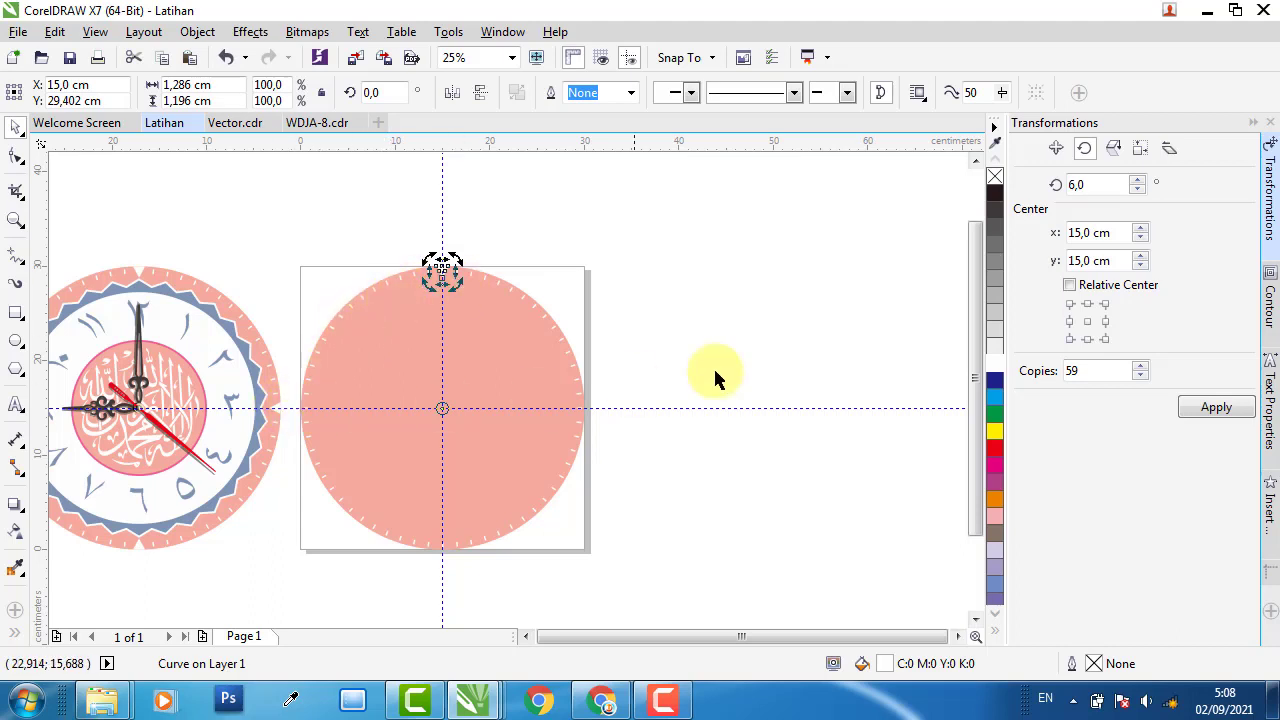
Create three more notches around the circle by rotating the notch 90° with 1 copy, applied three times
{"action": "left_click_drag", "start_coordinate": [1097, 183], "coordinate": [1038, 197]}
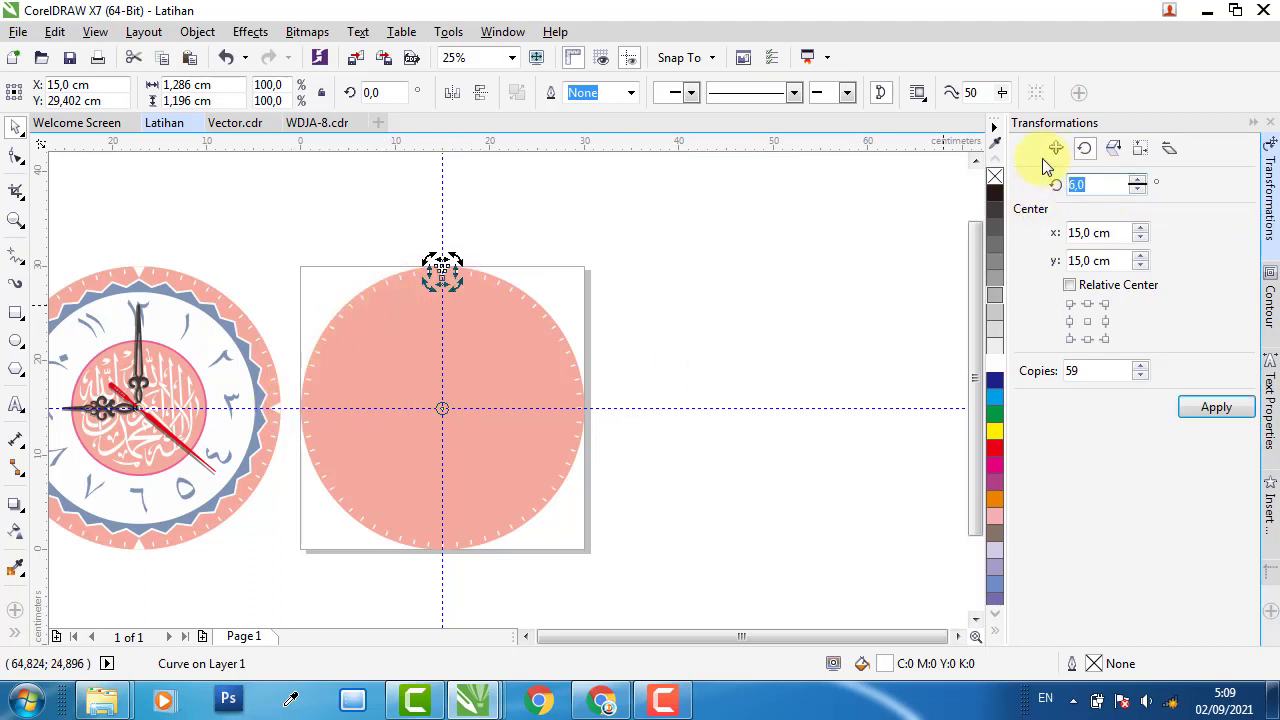
{"action": "type", "text": "90"}
{"action": "left_click_drag", "start_coordinate": [1105, 371], "coordinate": [1012, 398]}
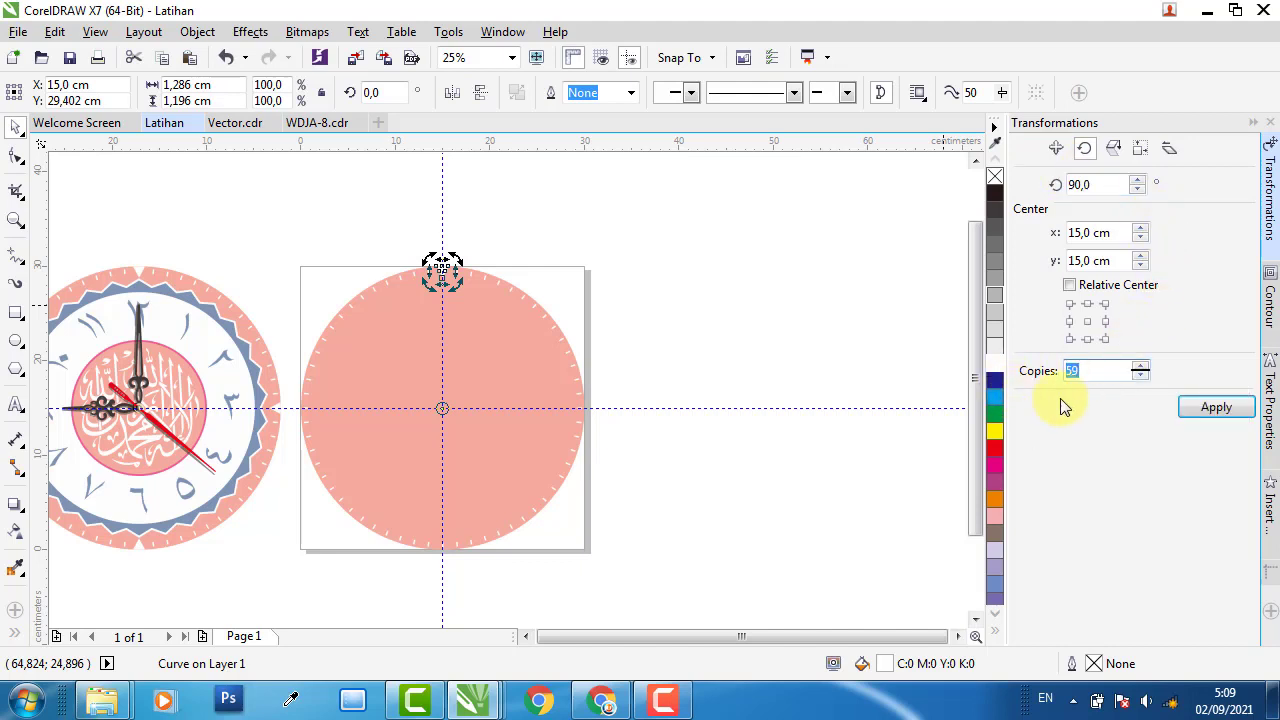
{"action": "type", "text": "1"}
{"action": "left_click", "coordinate": [1216, 407]}
{"action": "left_click", "coordinate": [1216, 407]}
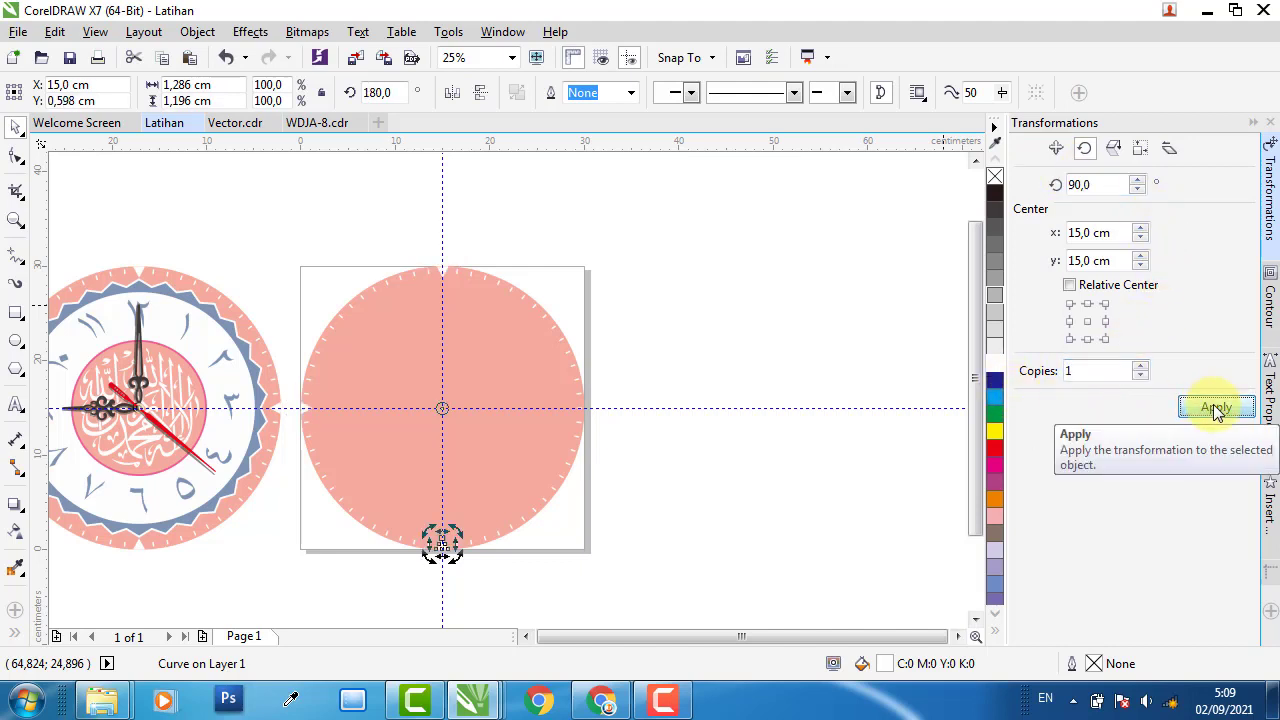
{"action": "left_click", "coordinate": [1216, 407]}
{"action": "left_click", "coordinate": [449, 249]}
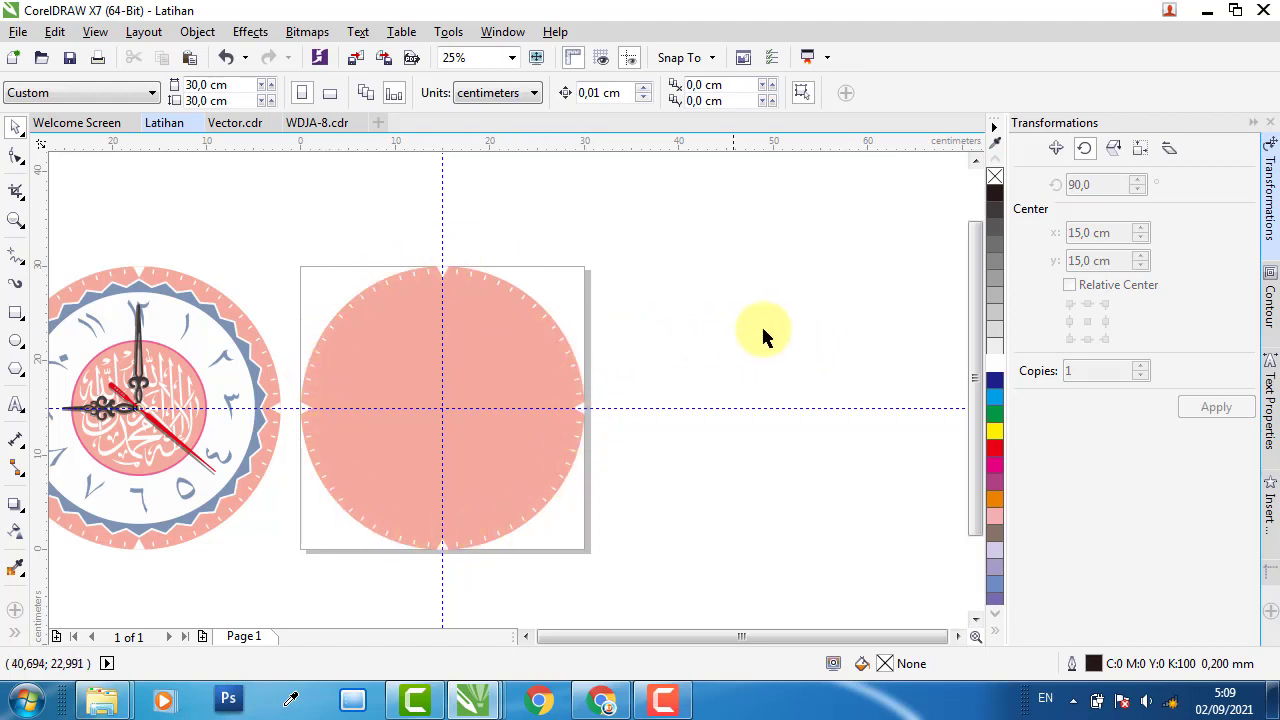
Select the four white notches on the circle's rim and group them
{"action": "scroll", "coordinate": [613, 340], "scroll_direction": "down", "scroll_amount": 1}
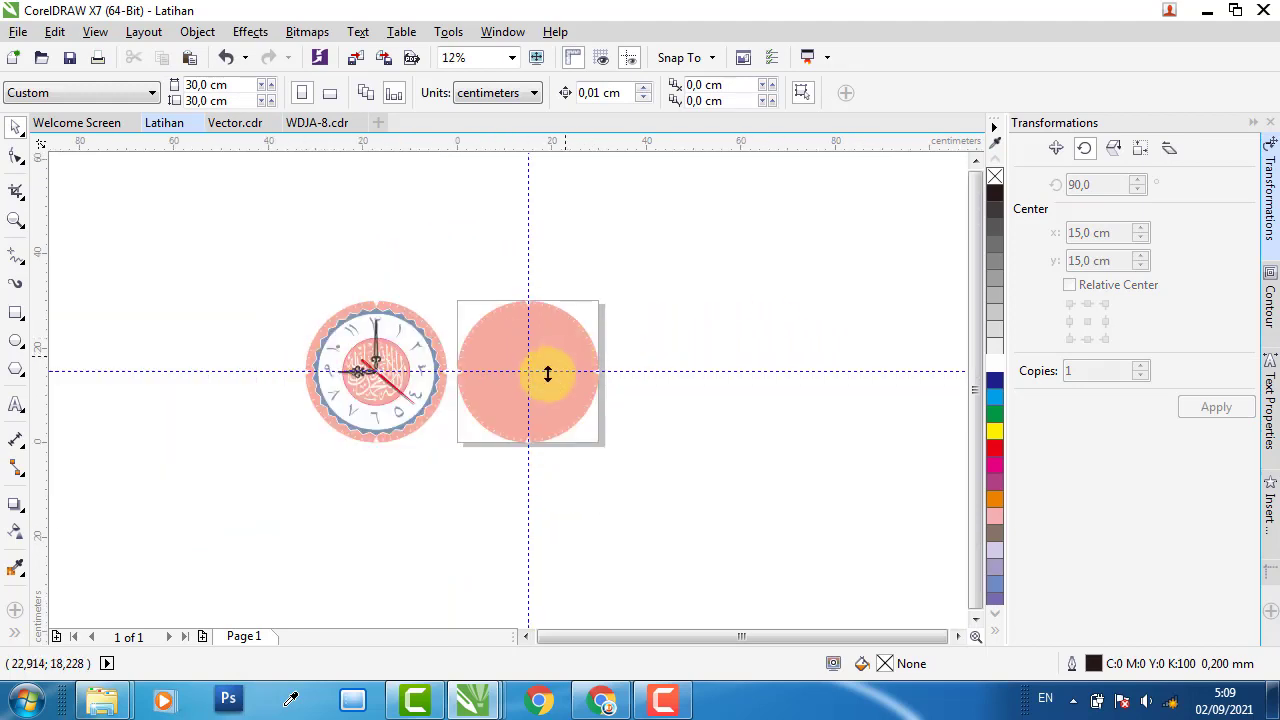
{"action": "scroll", "coordinate": [543, 371], "scroll_direction": "up", "scroll_amount": 1}
{"action": "scroll", "coordinate": [511, 240], "scroll_direction": "up", "scroll_amount": 1}
{"action": "left_click", "coordinate": [499, 240]}
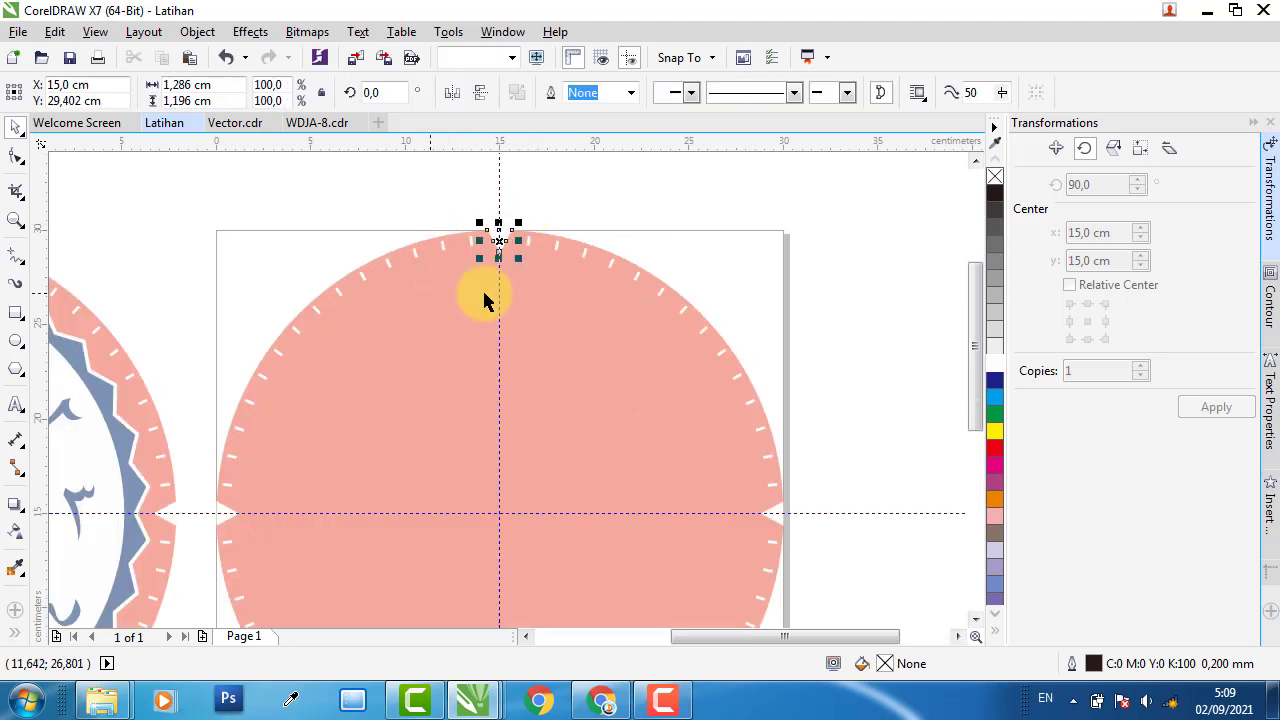
{"action": "scroll", "coordinate": [683, 366], "scroll_direction": "down", "scroll_amount": 1}
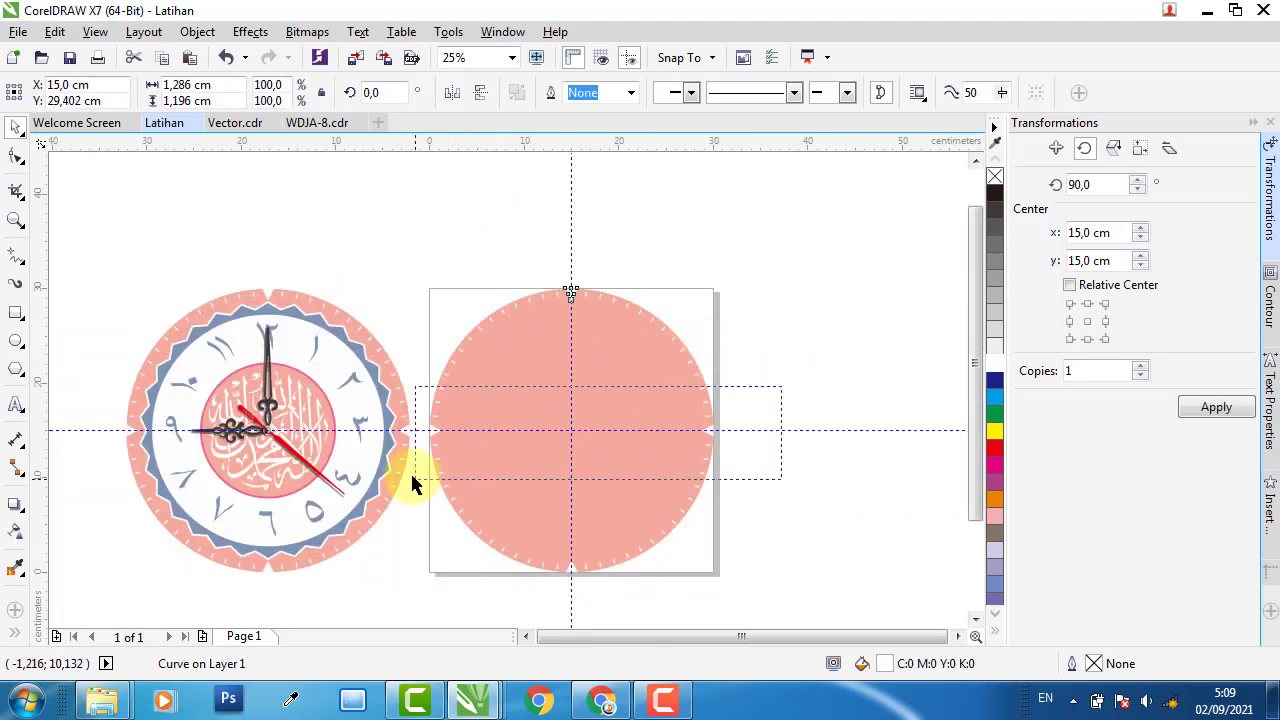
{"action": "left_click_drag", "start_coordinate": [412, 476], "coordinate": [414, 478]}
{"action": "left_click_drag", "start_coordinate": [551, 584], "coordinate": [604, 538]}
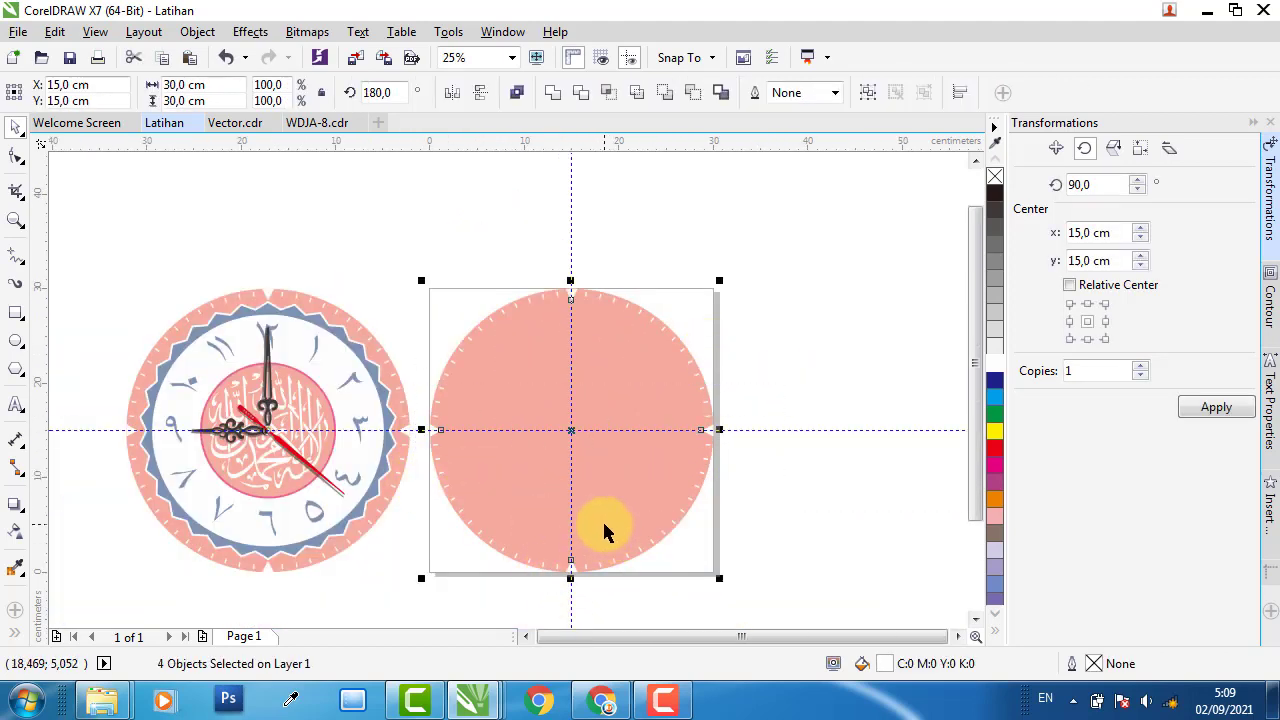
{"action": "key", "text": "ctrl+g"}
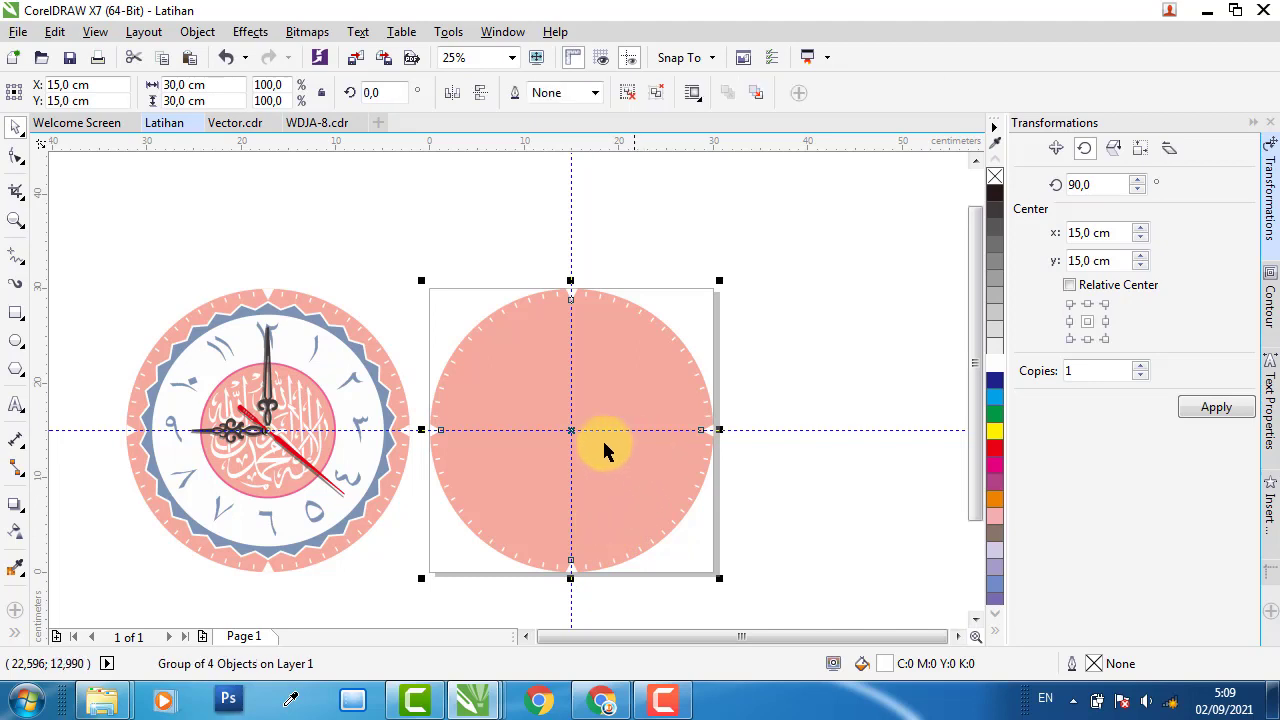
Check the reference clock's zigzag ring and draw a star about 19.5 x 18.6 cm over the page's upper-right corner
{"action": "left_click", "coordinate": [378, 238]}
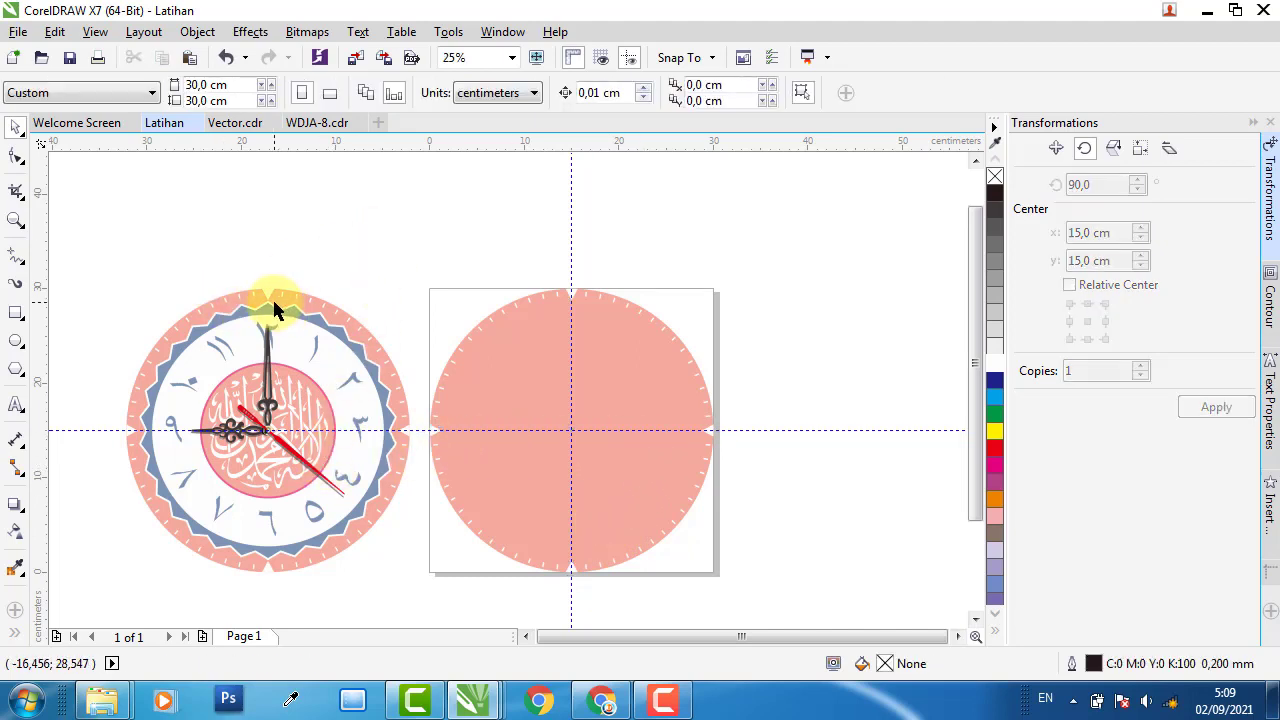
{"action": "scroll", "coordinate": [276, 311], "scroll_direction": "up", "scroll_amount": 2}
{"action": "left_click", "coordinate": [258, 310]}
{"action": "scroll", "coordinate": [259, 306], "scroll_direction": "up", "scroll_amount": 6}
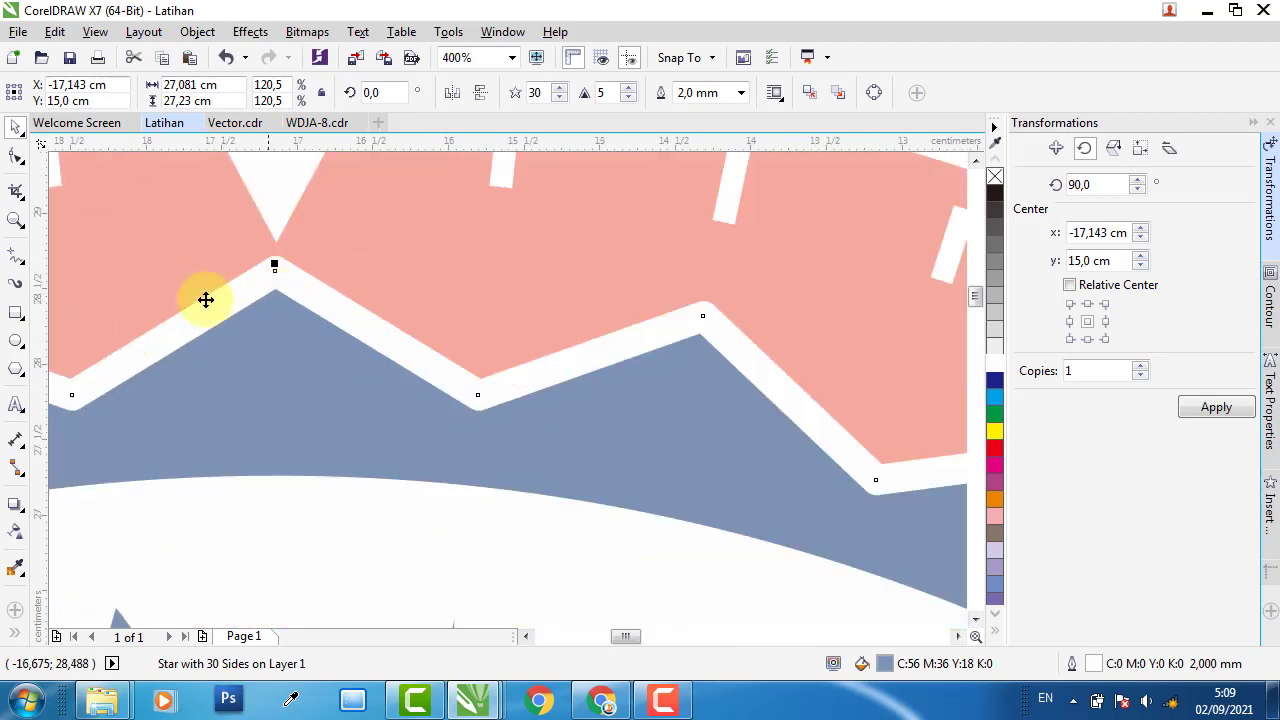
{"action": "scroll", "coordinate": [218, 320], "scroll_direction": "down", "scroll_amount": 6}
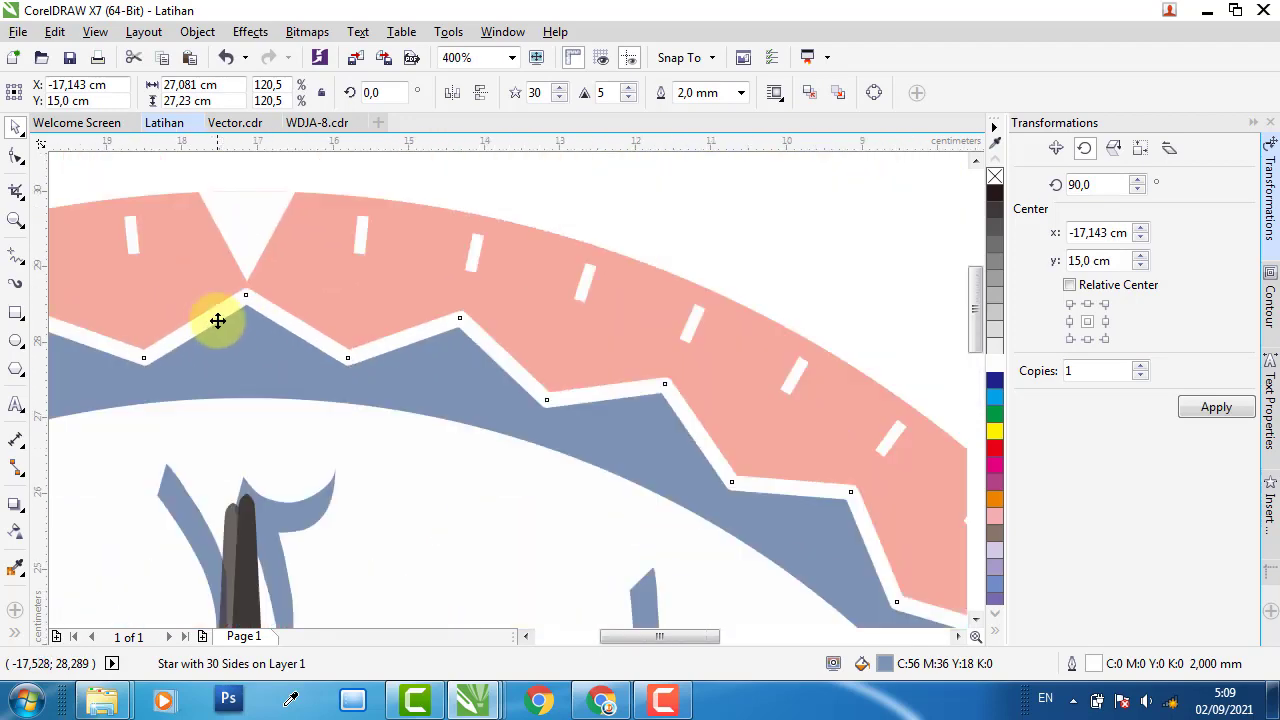
{"action": "left_click", "coordinate": [22, 382]}
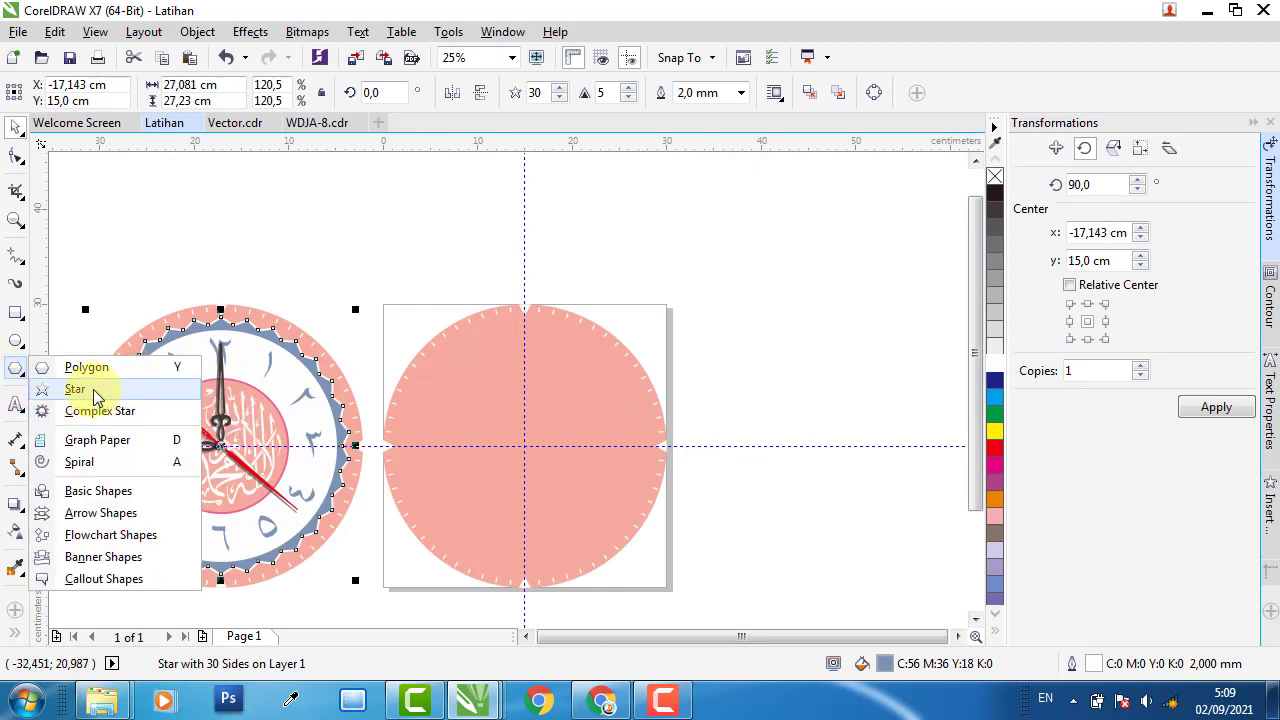
{"action": "left_click", "coordinate": [75, 389]}
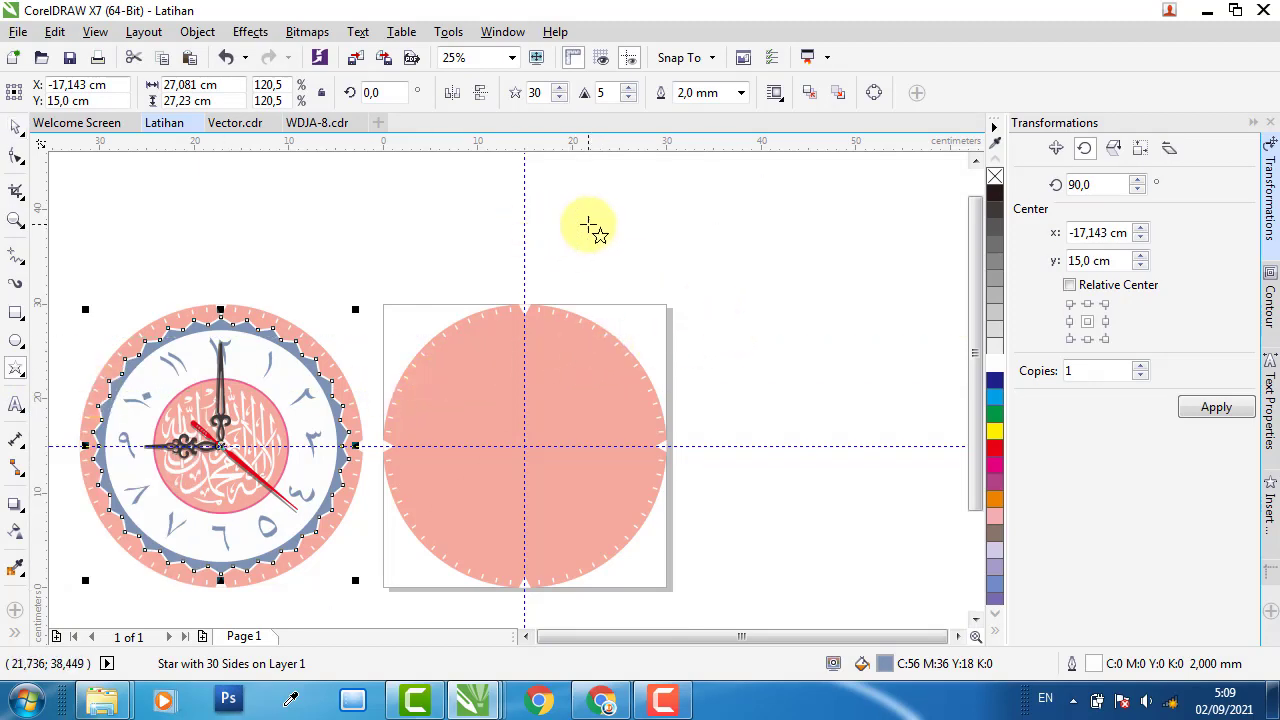
{"action": "mouse_move", "coordinate": [608, 224]}
{"action": "left_mouse_down"}
{"action": "mouse_move", "coordinate": [691, 320]}
{"action": "mouse_move", "coordinate": [754, 366]}
{"action": "mouse_move", "coordinate": [771, 363]}
{"action": "mouse_move", "coordinate": [797, 402]}
{"action": "left_mouse_up"}
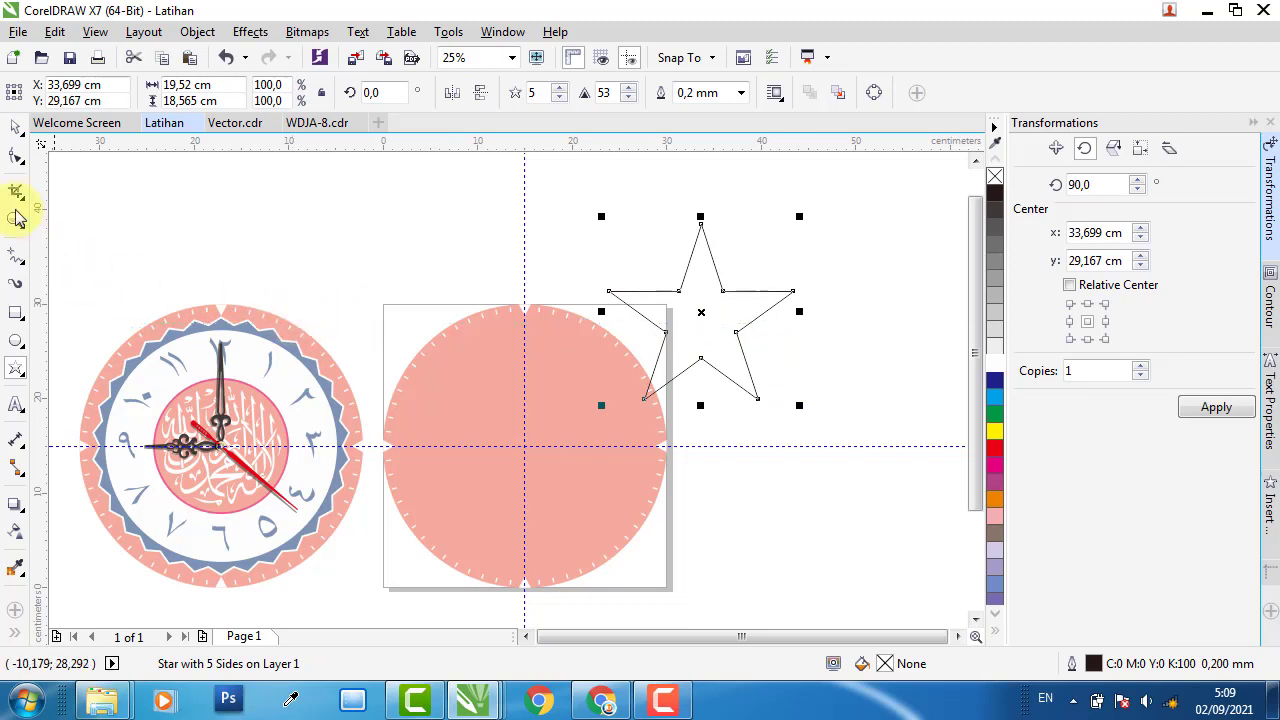
Set the new star to 30 points with a sharpness of 5, matching the reference clock's zigzag
{"action": "left_click", "coordinate": [277, 334]}
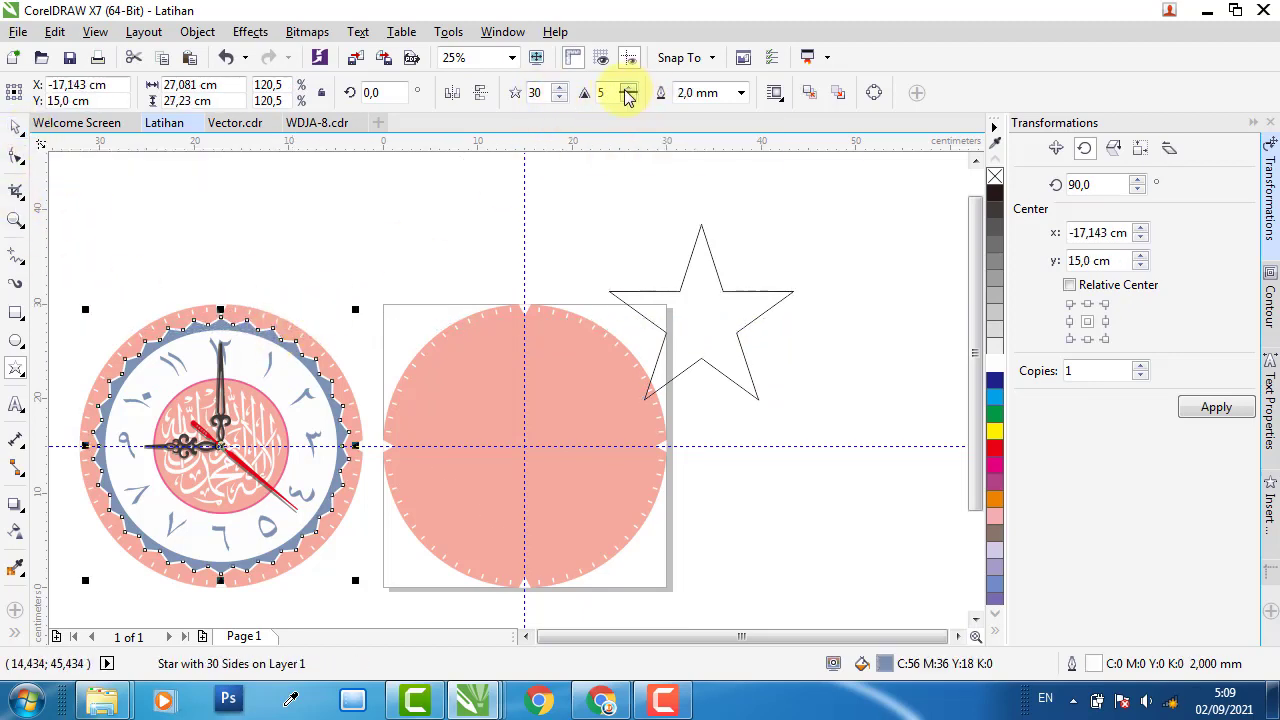
{"action": "left_click", "coordinate": [720, 285]}
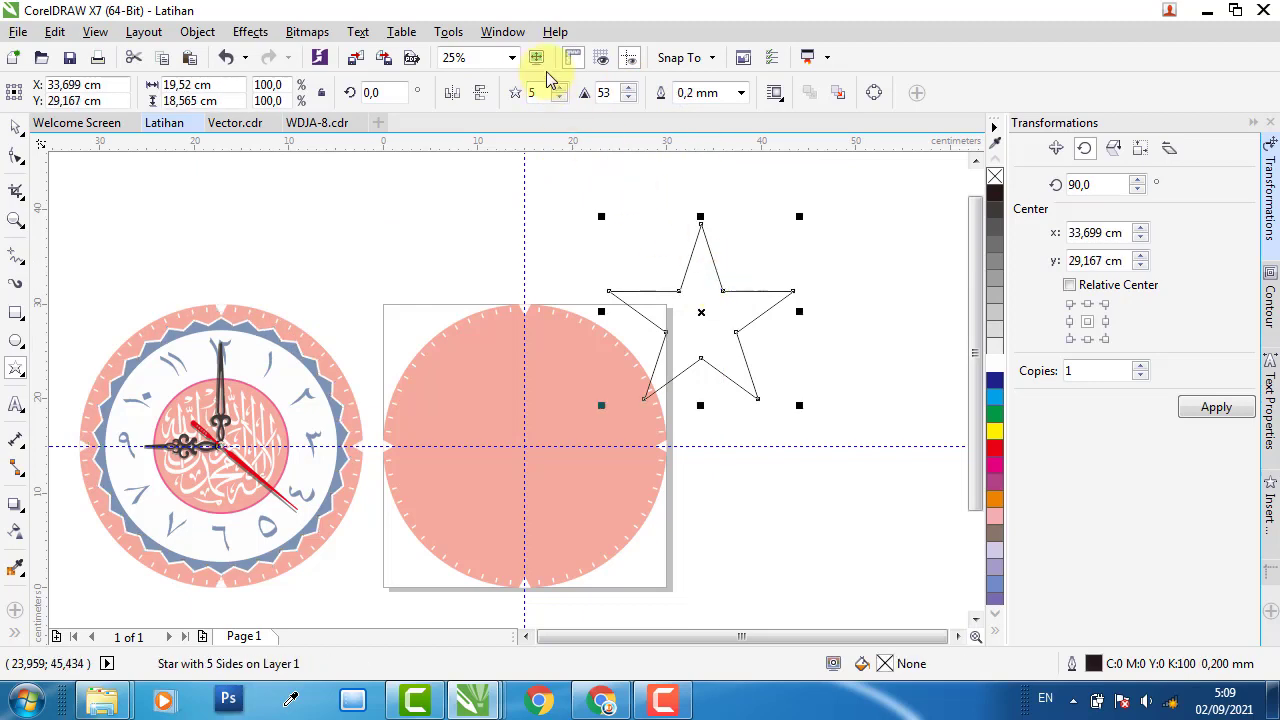
{"action": "left_click_drag", "start_coordinate": [545, 91], "coordinate": [493, 97]}
{"action": "type", "text": "30"}
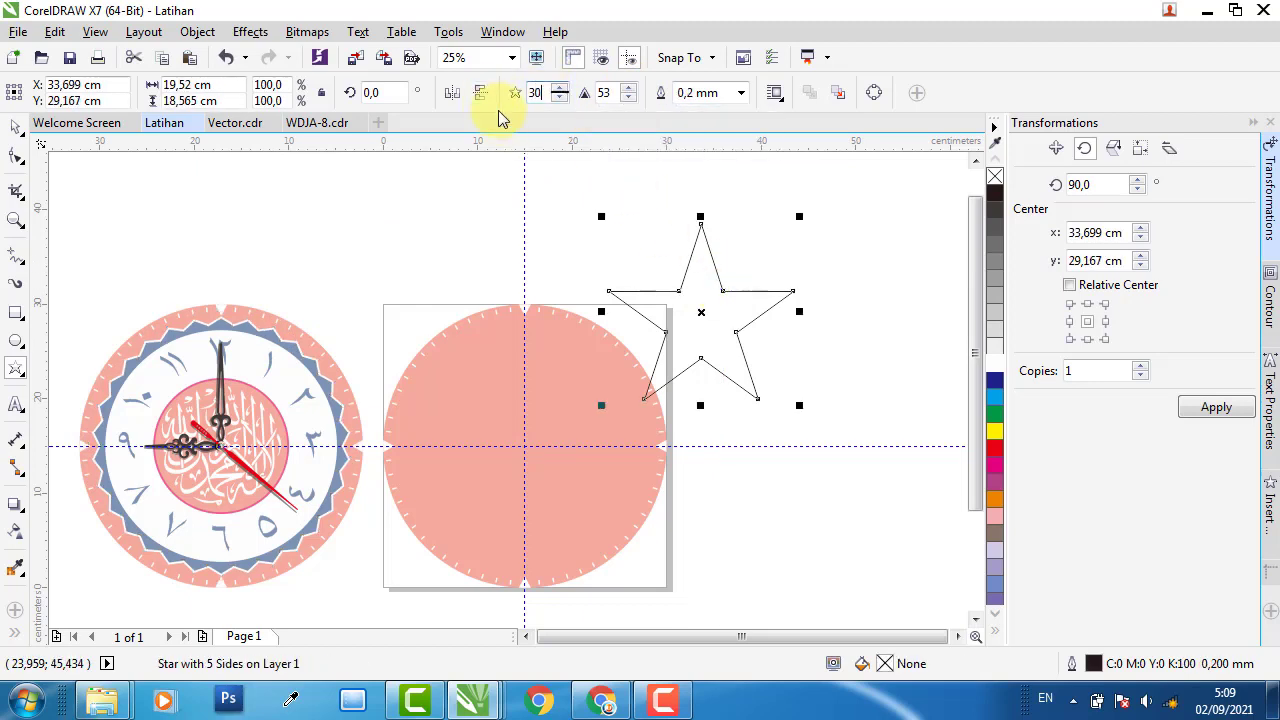
{"action": "key", "text": "Return"}
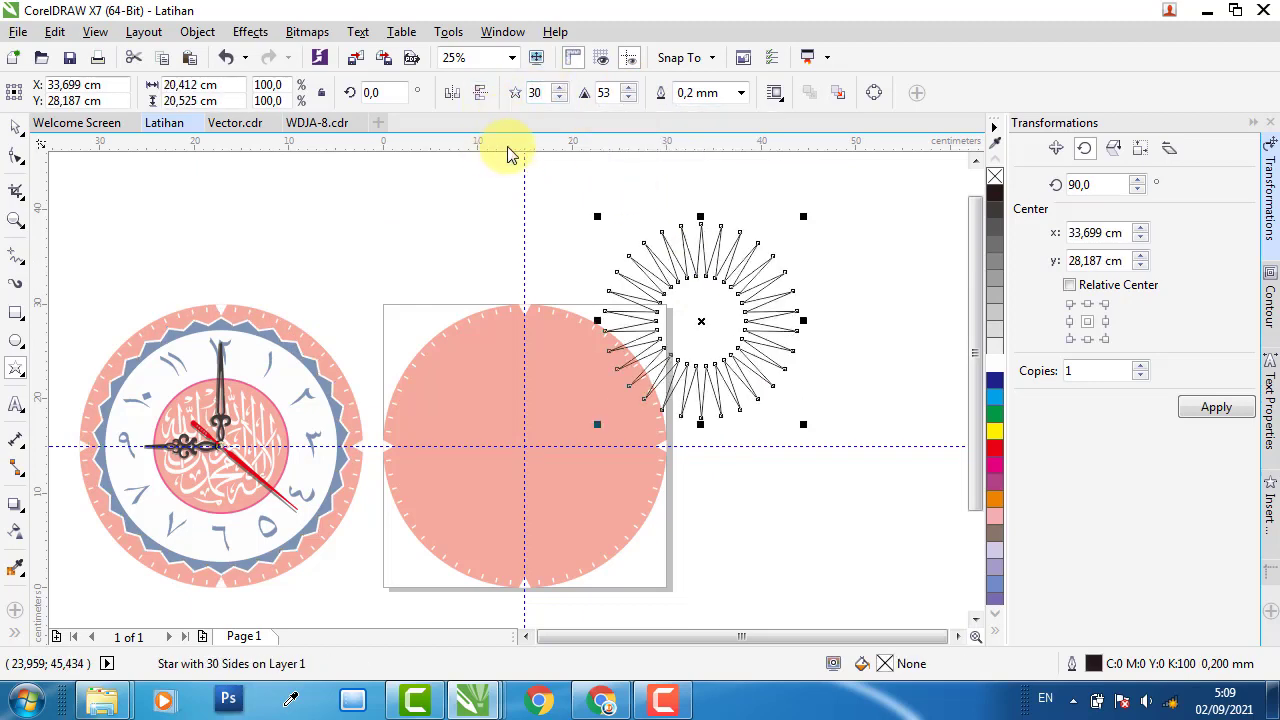
{"action": "left_click", "coordinate": [599, 96]}
{"action": "type", "text": "5"}
{"action": "key", "text": "Return"}
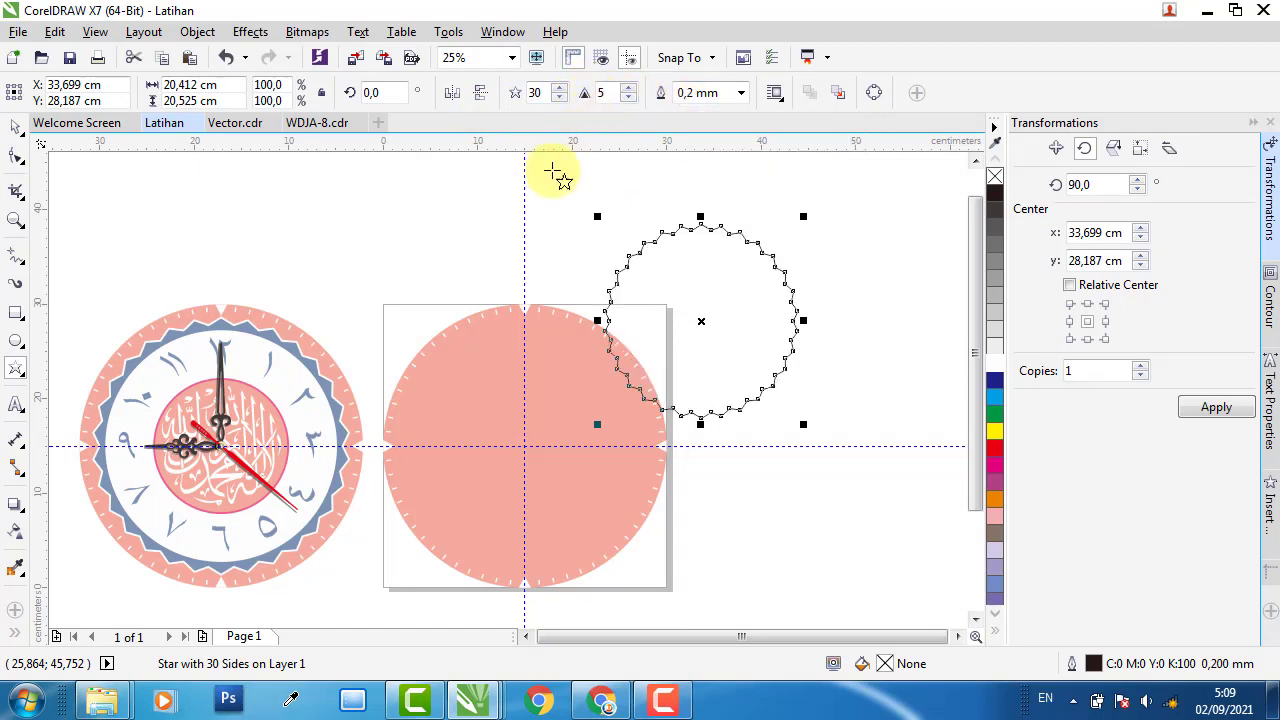
Check the outline settings of the reference clock's blue zigzag star
{"action": "left_click", "coordinate": [268, 332]}
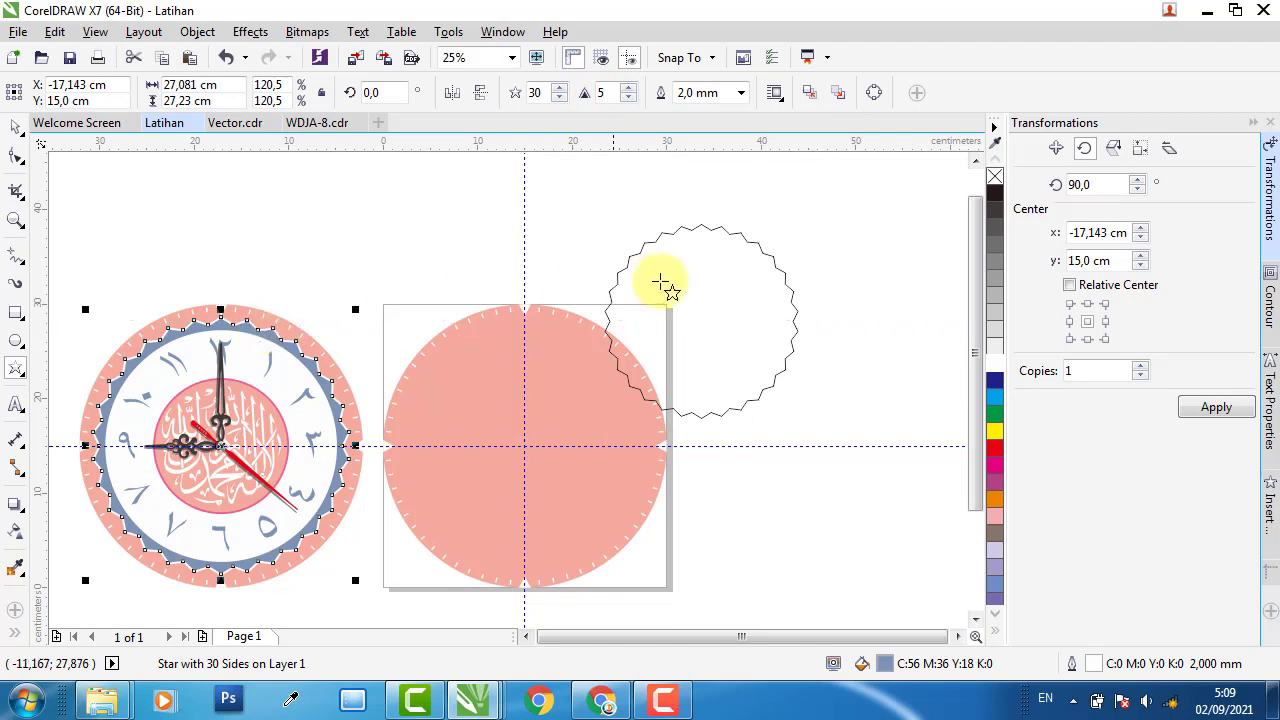
{"action": "left_click", "coordinate": [13, 127]}
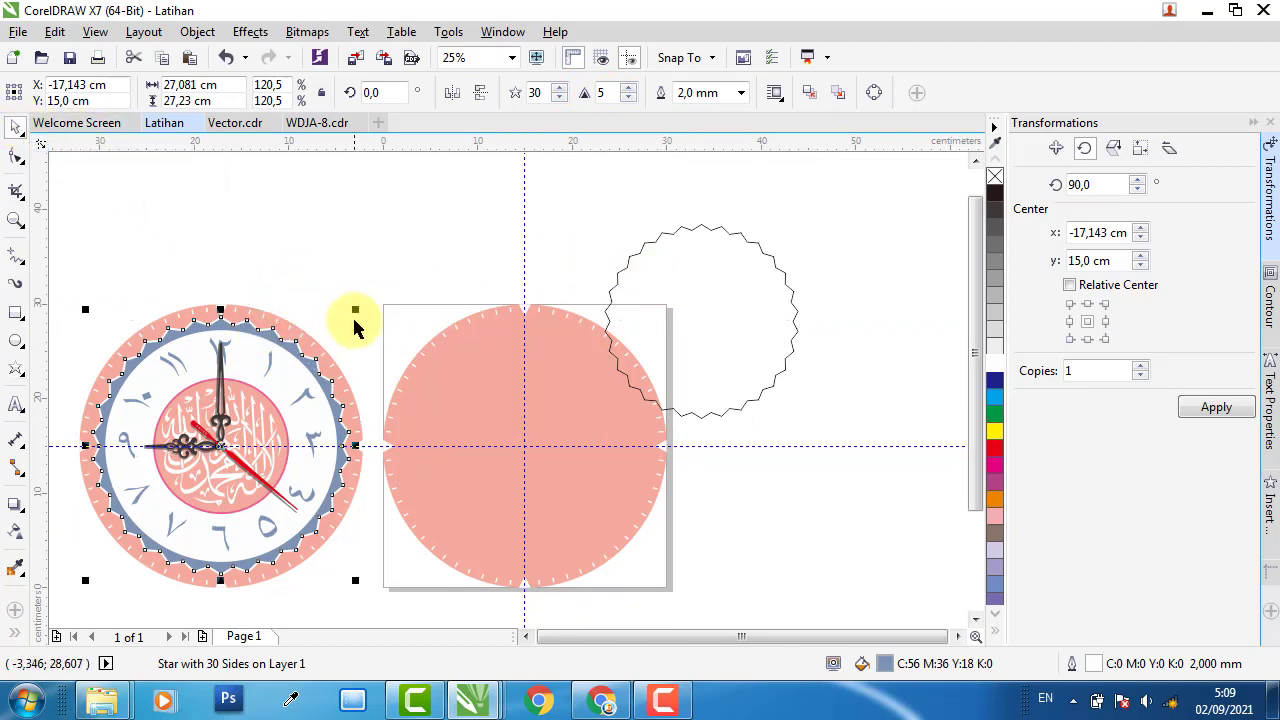
{"action": "scroll", "coordinate": [324, 329], "scroll_direction": "up", "scroll_amount": 1}
{"action": "scroll", "coordinate": [751, 523], "scroll_direction": "down", "scroll_amount": 1}
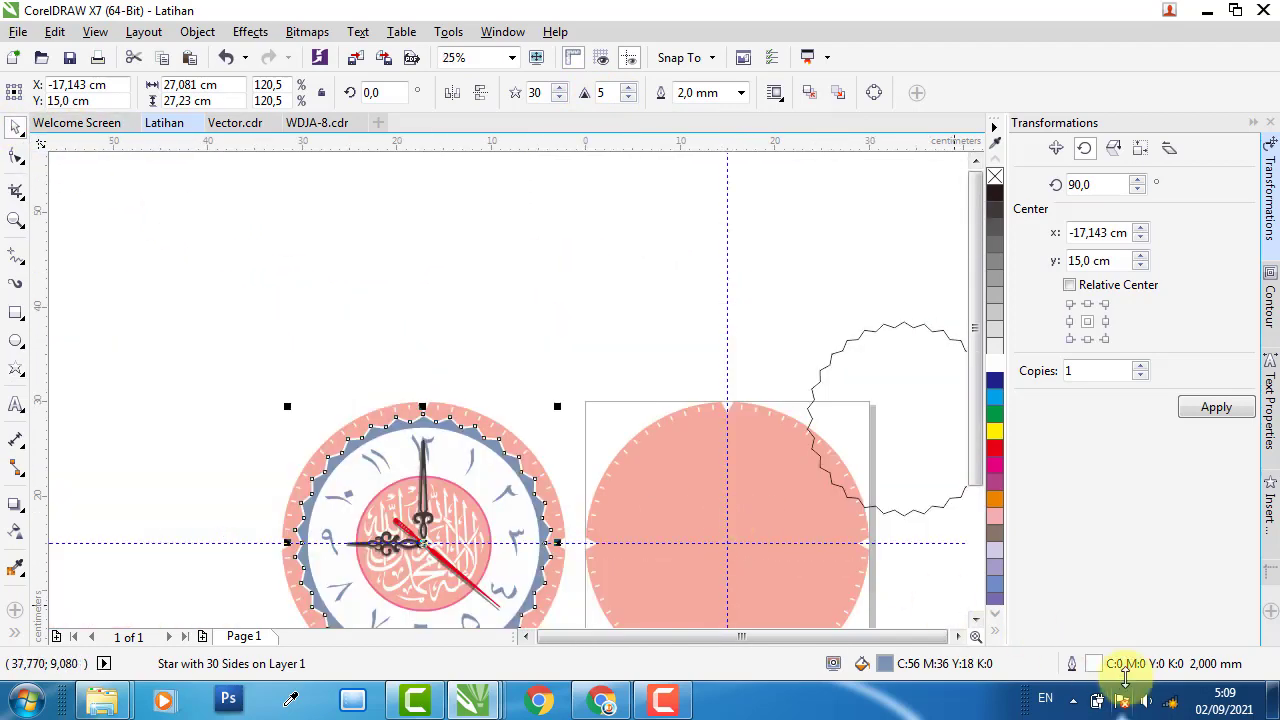
{"action": "double_click", "coordinate": [1104, 668]}
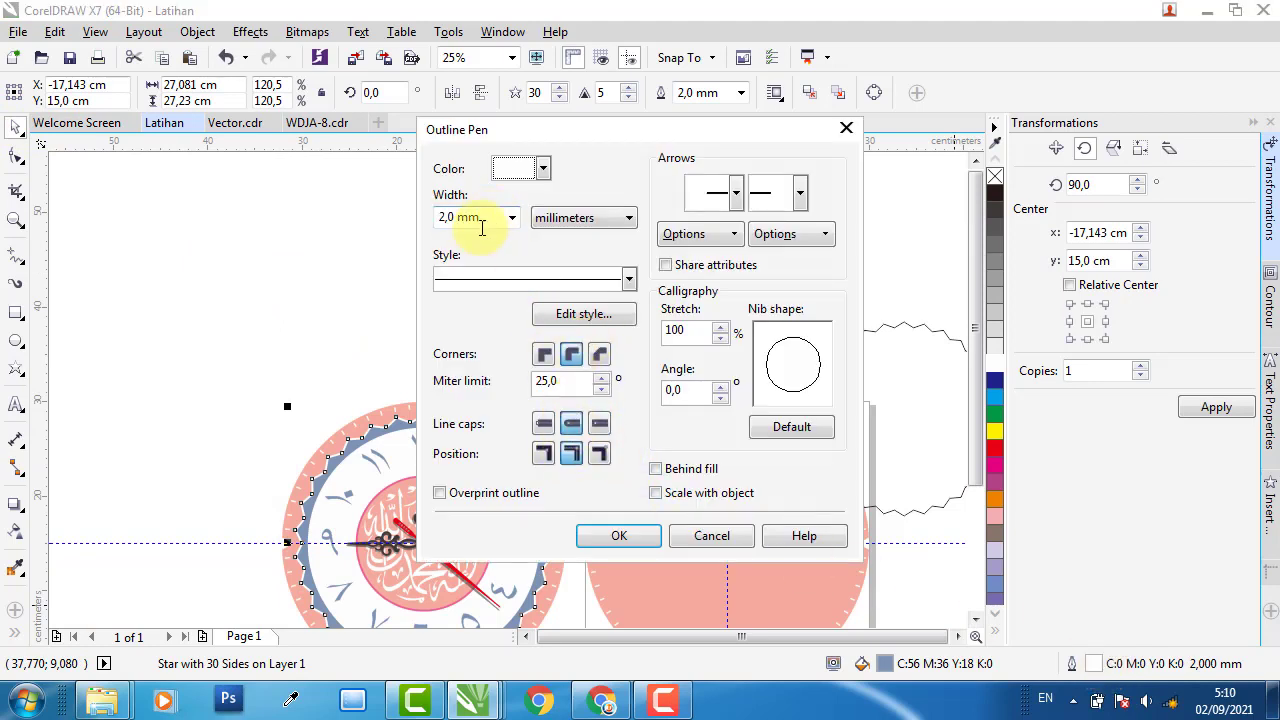
{"action": "left_click", "coordinate": [619, 536]}
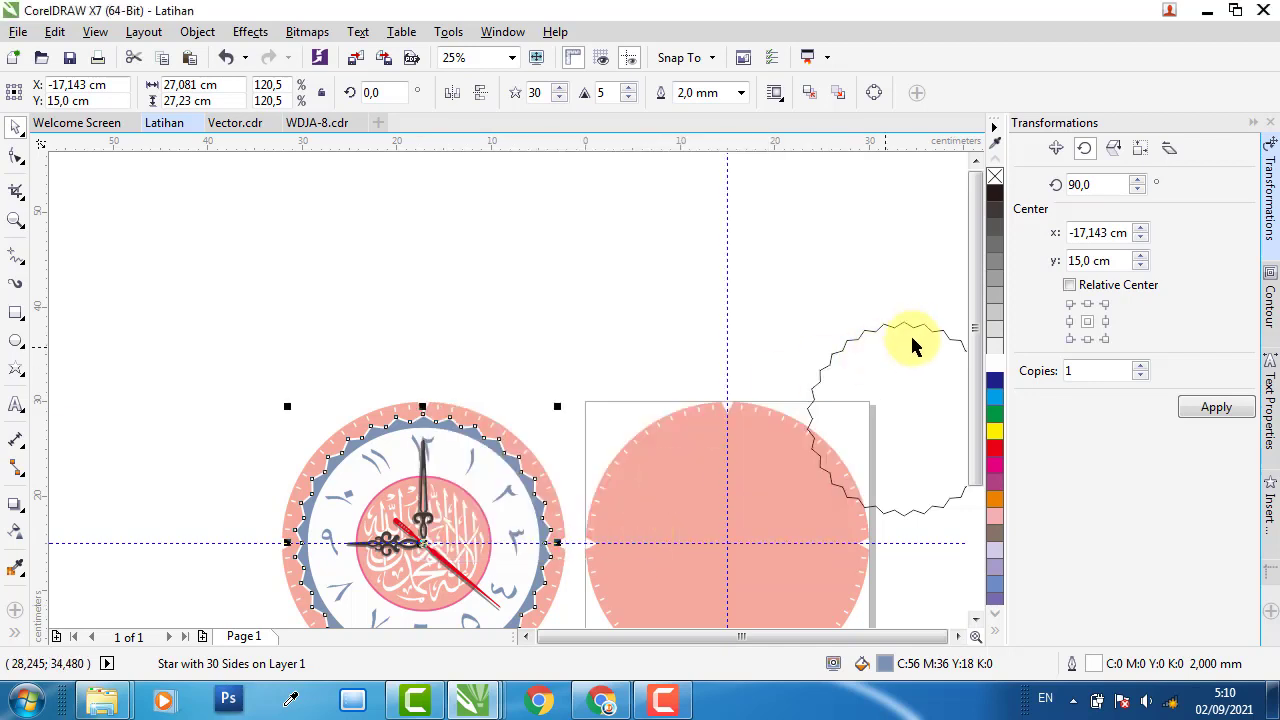
Fill the new star yellow and give it a 2.0 mm outline with rounded corners
{"action": "scroll", "coordinate": [907, 338], "scroll_direction": "up", "scroll_amount": 3}
{"action": "left_click", "coordinate": [680, 288]}
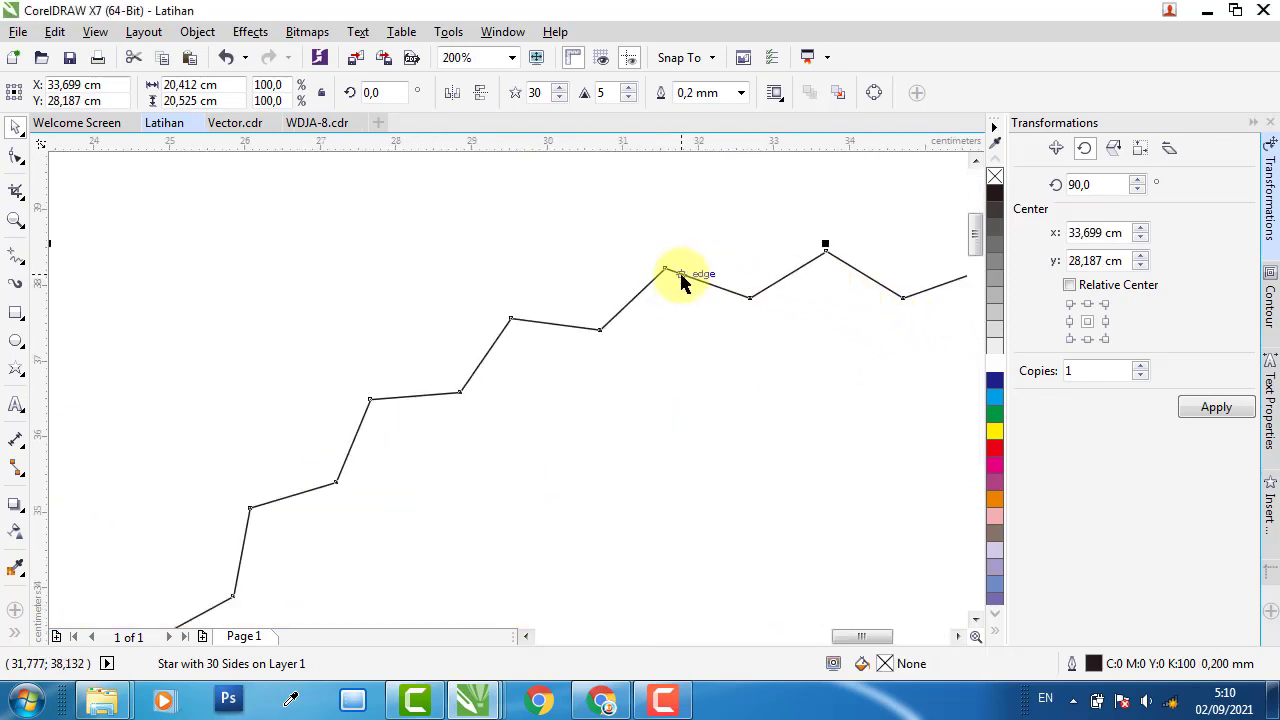
{"action": "left_click", "coordinate": [995, 434]}
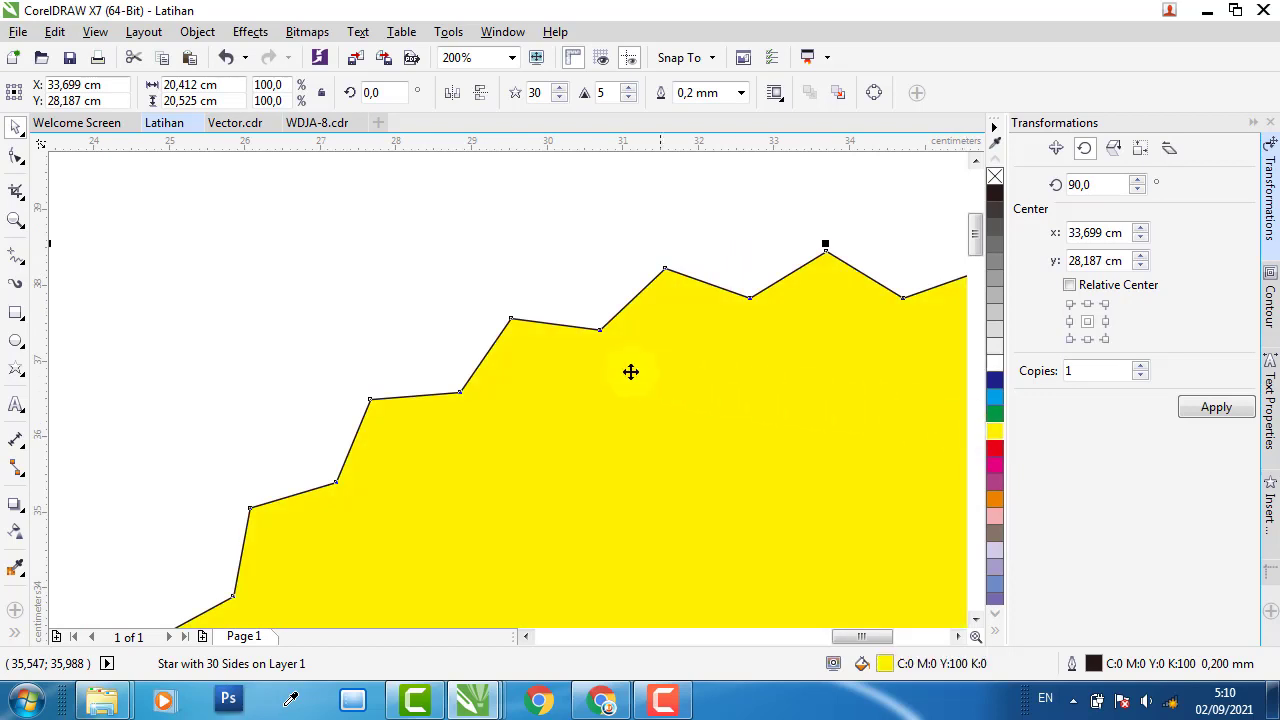
{"action": "double_click", "coordinate": [1096, 665]}
{"action": "left_click", "coordinate": [512, 218]}
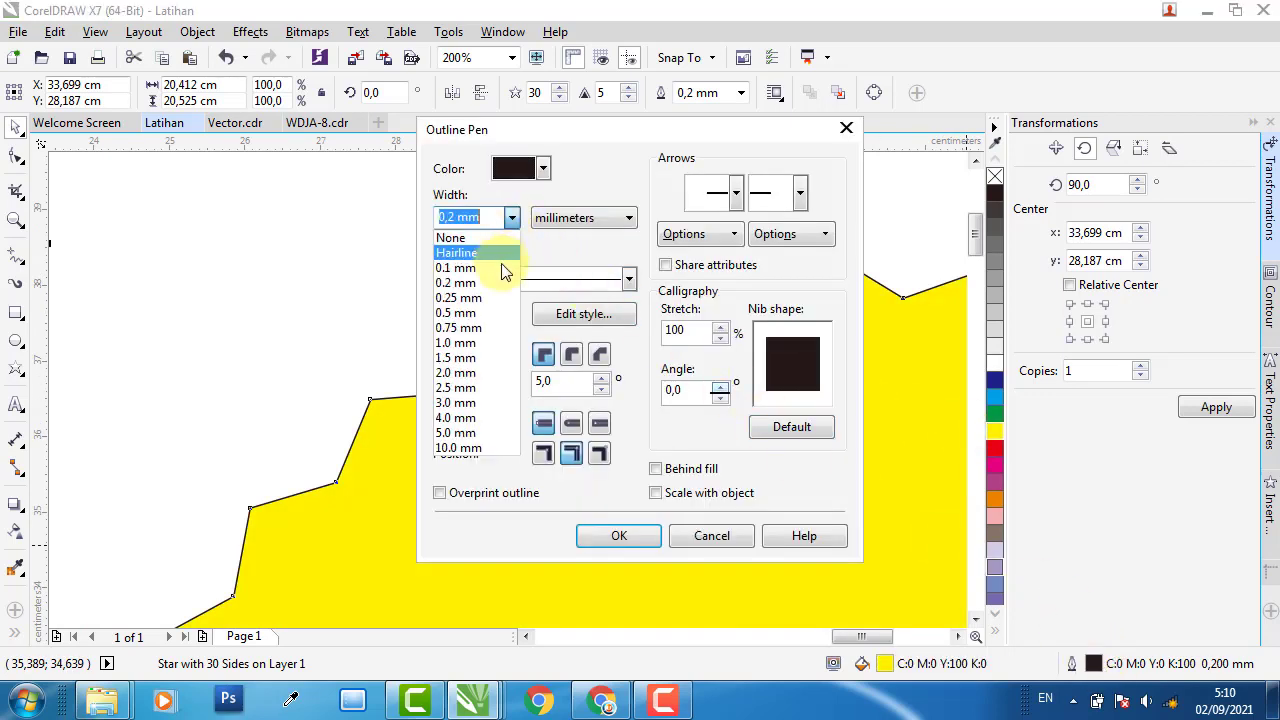
{"action": "left_click", "coordinate": [465, 370]}
{"action": "left_click", "coordinate": [573, 356]}
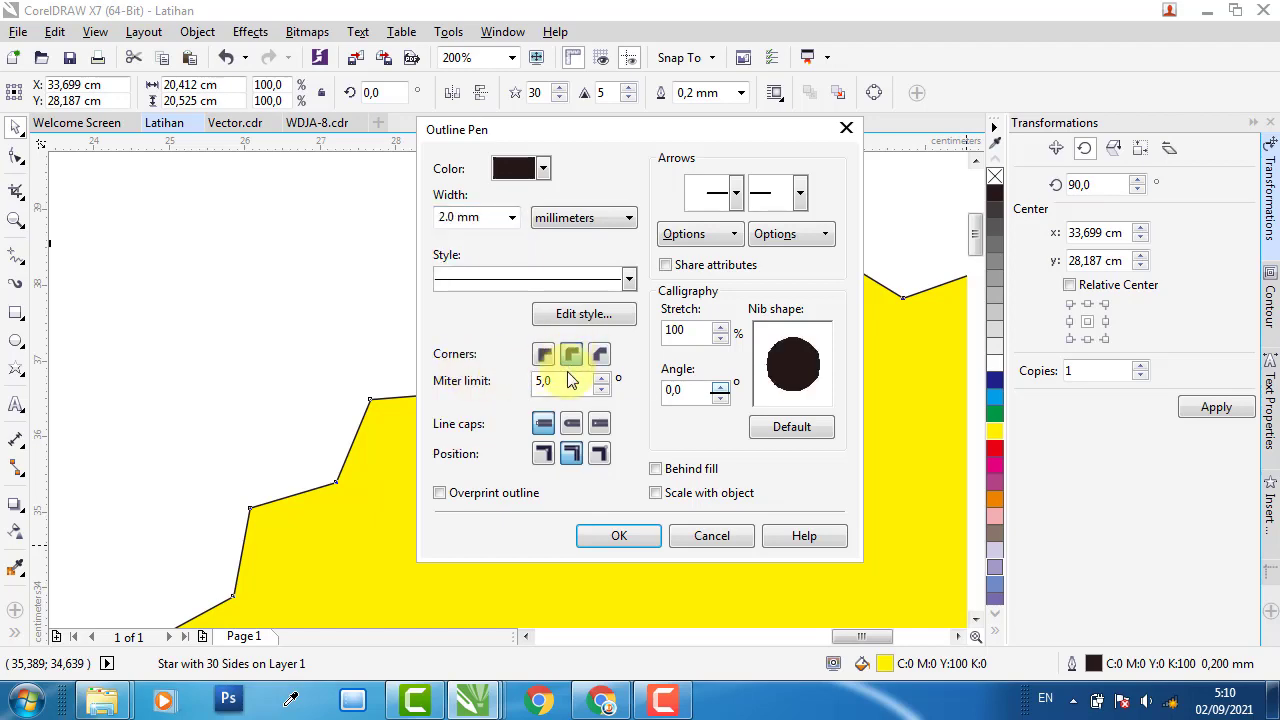
{"action": "left_click", "coordinate": [619, 535]}
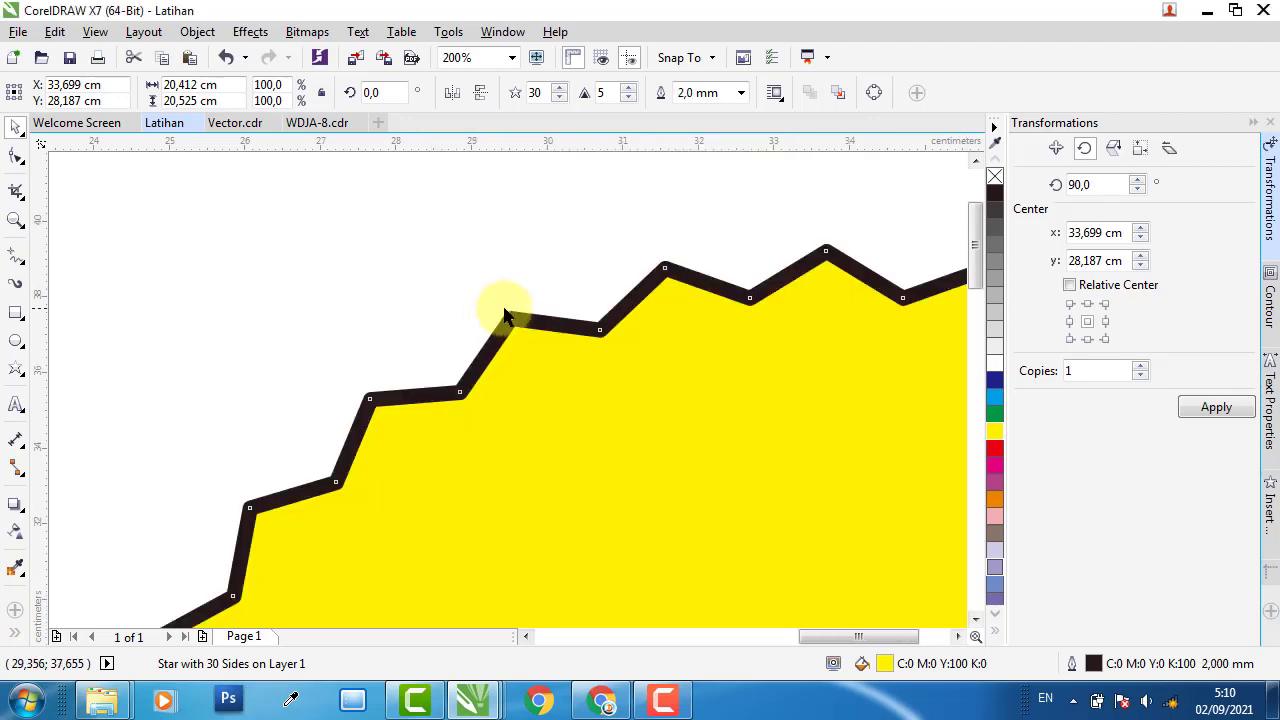
Copy the width value of the reference clock's zigzag star
{"action": "scroll", "coordinate": [503, 300], "scroll_direction": "down", "scroll_amount": 5}
{"action": "scroll", "coordinate": [330, 375], "scroll_direction": "up", "scroll_amount": 2}
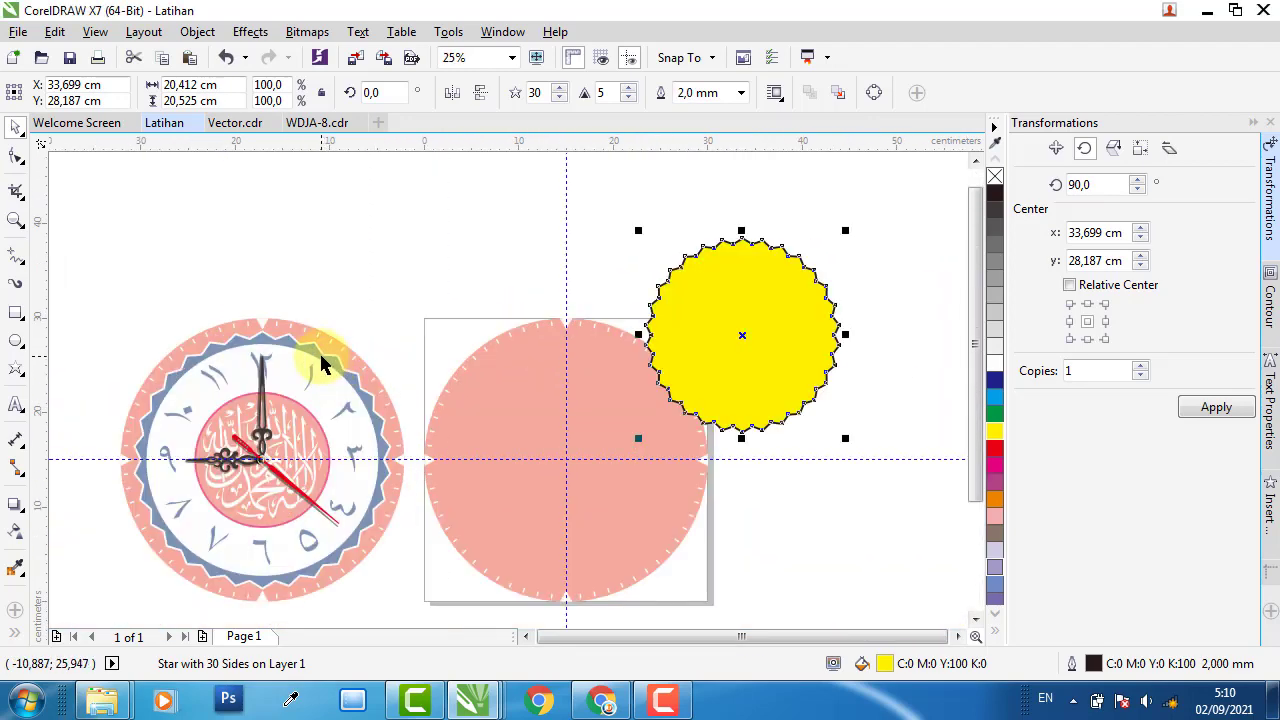
{"action": "left_click", "coordinate": [322, 365]}
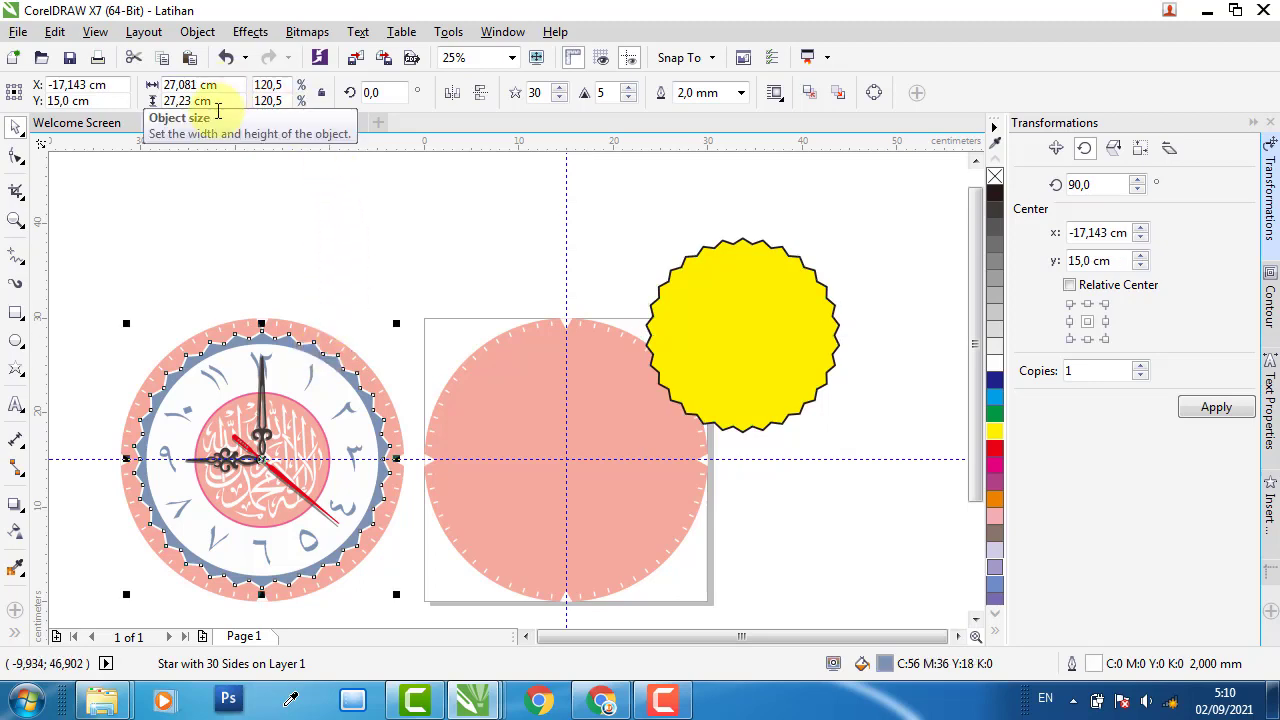
{"action": "left_click", "coordinate": [318, 300]}
{"action": "left_click", "coordinate": [285, 343]}
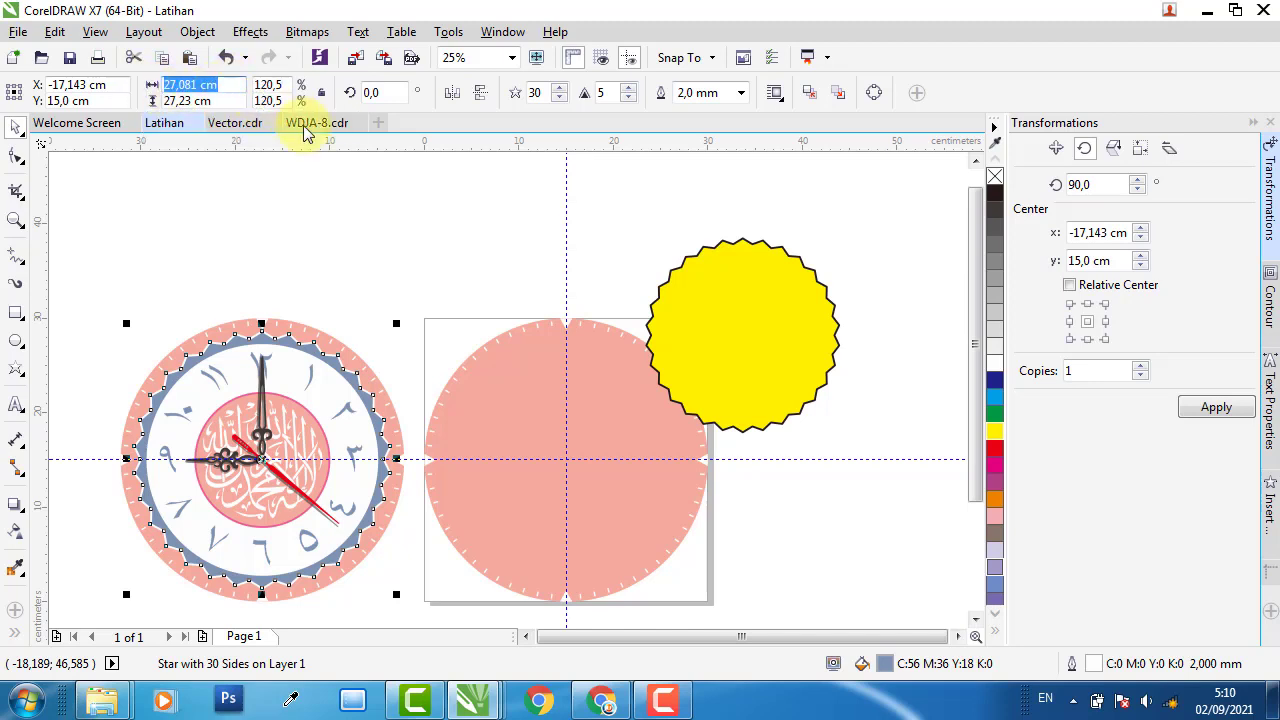
Set the yellow star's width and height to 27,081 cm and centre it on the page
{"action": "left_click", "coordinate": [717, 282]}
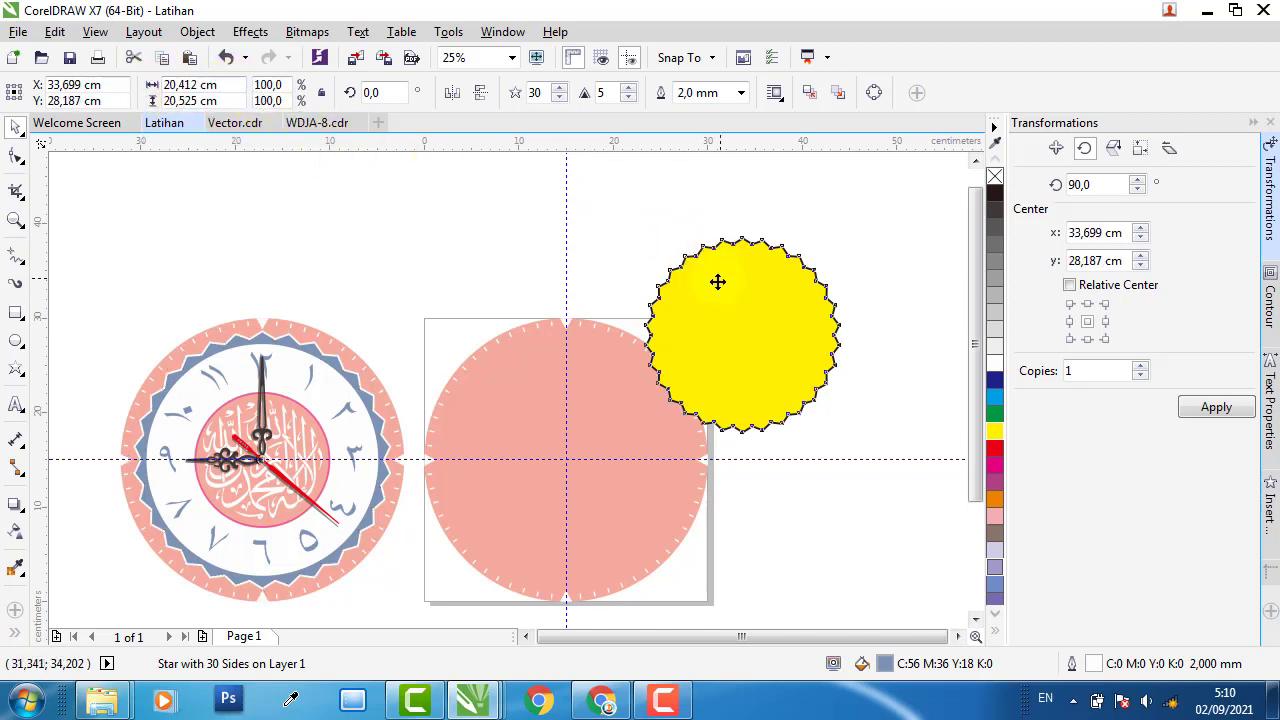
{"action": "left_click", "coordinate": [236, 88]}
{"action": "type", "text": "27,081"}
{"action": "key", "text": "Tab"}
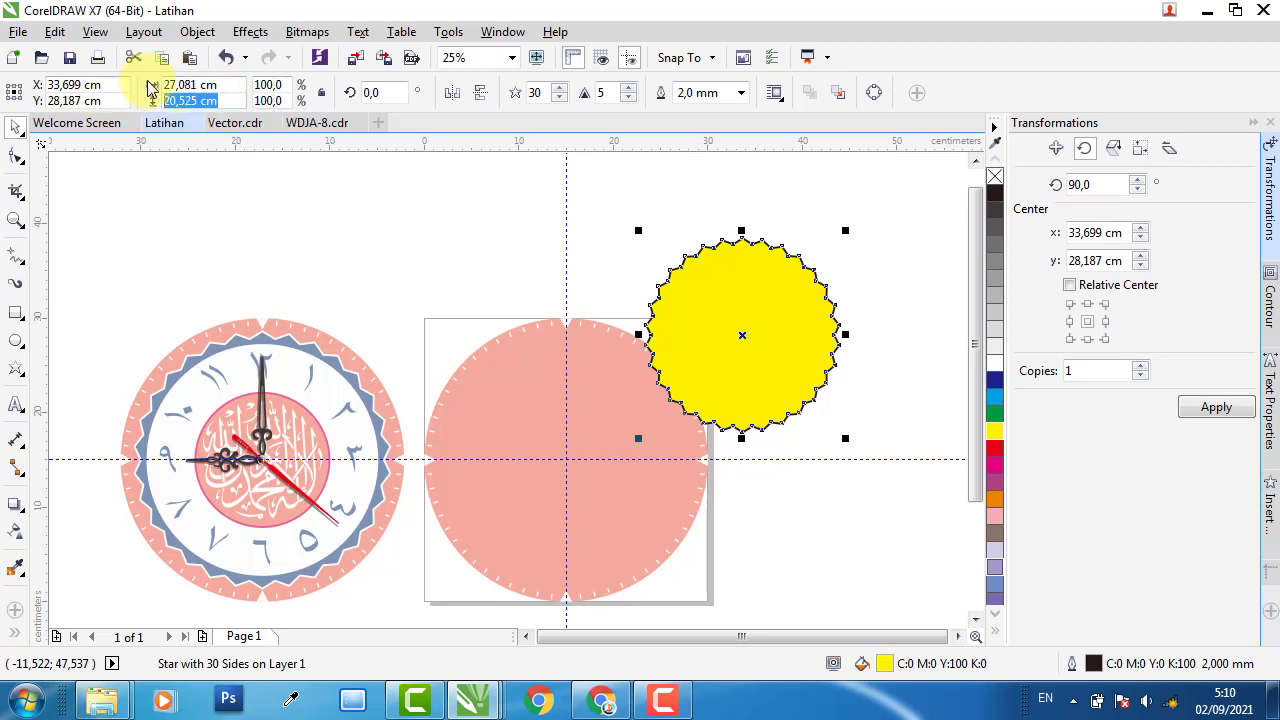
{"action": "type", "text": "27,081"}
{"action": "key", "text": "Return"}
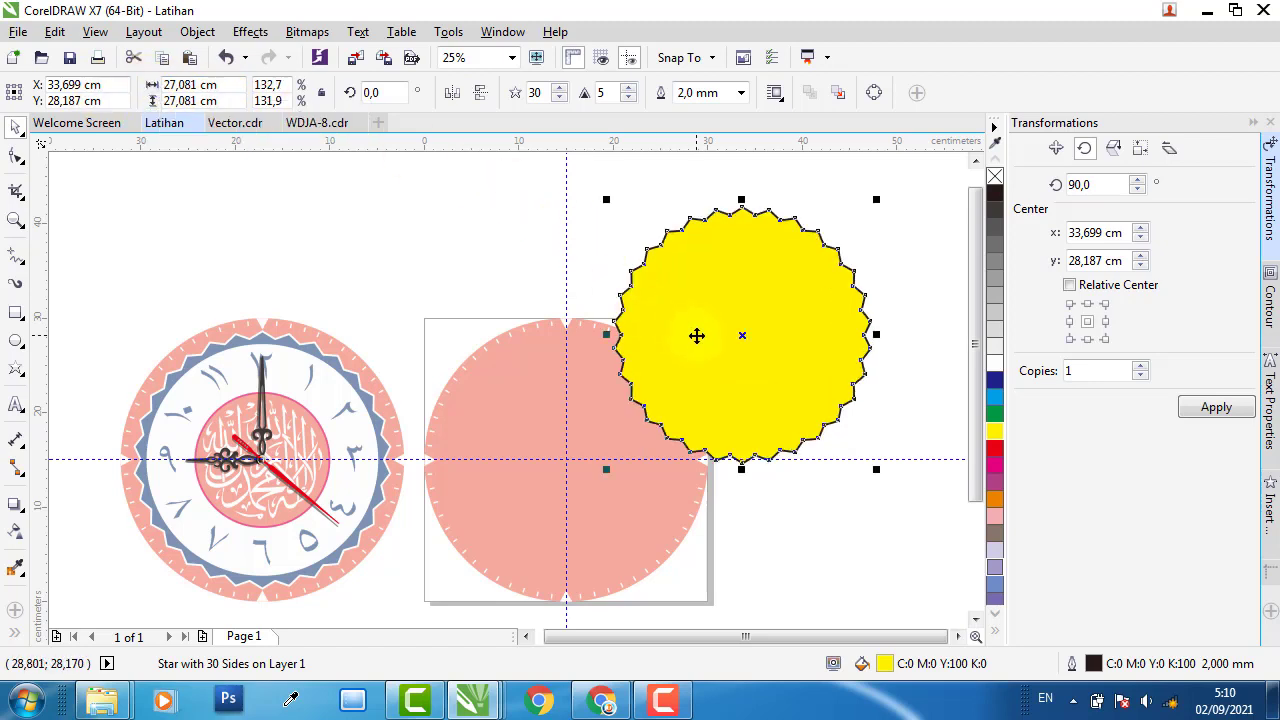
{"action": "key", "text": "p"}
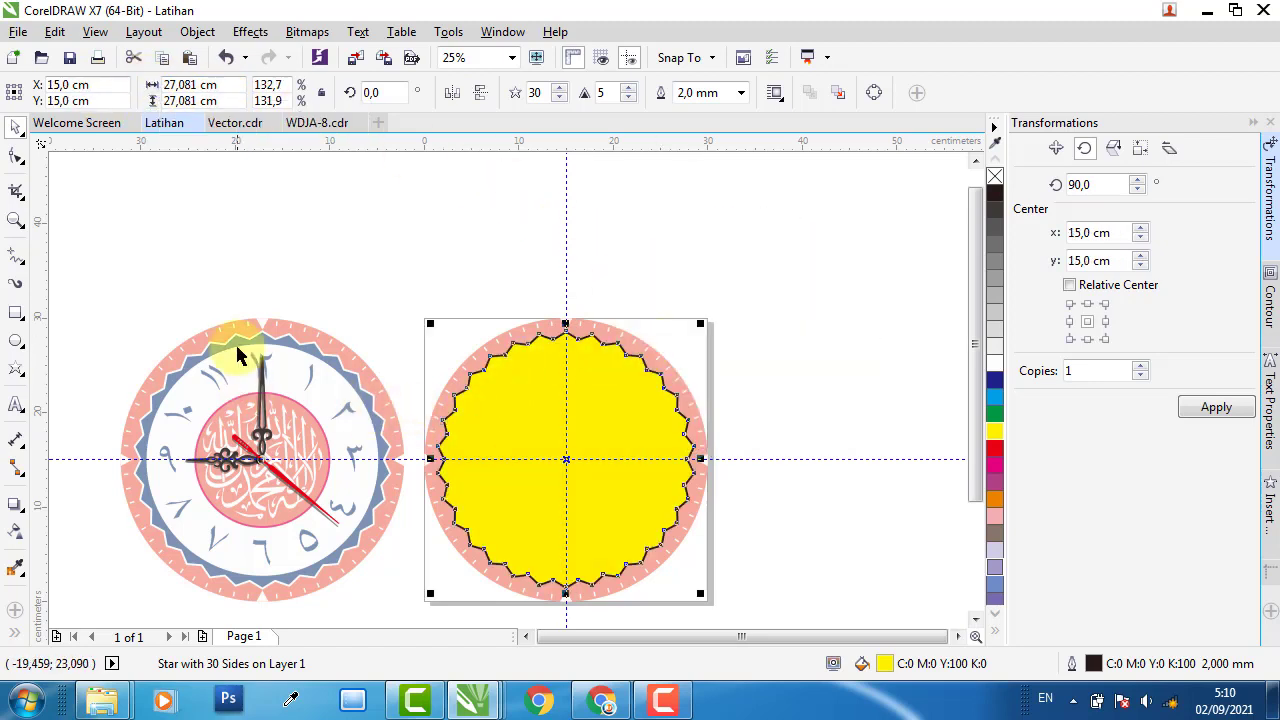
Sample the blue of the reference clock's zigzag ring and fill the yellow star with it
{"action": "scroll", "coordinate": [281, 345], "scroll_direction": "up", "scroll_amount": 3}
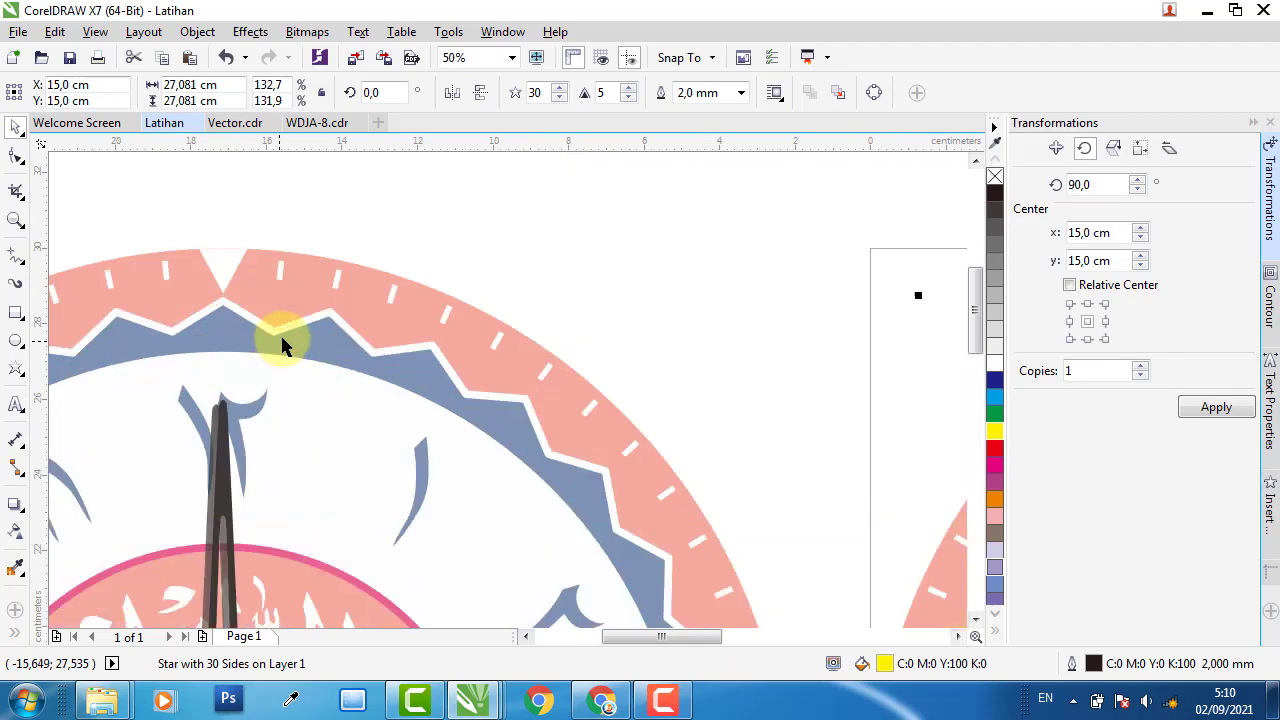
{"action": "left_click", "coordinate": [15, 567]}
{"action": "left_click", "coordinate": [216, 318]}
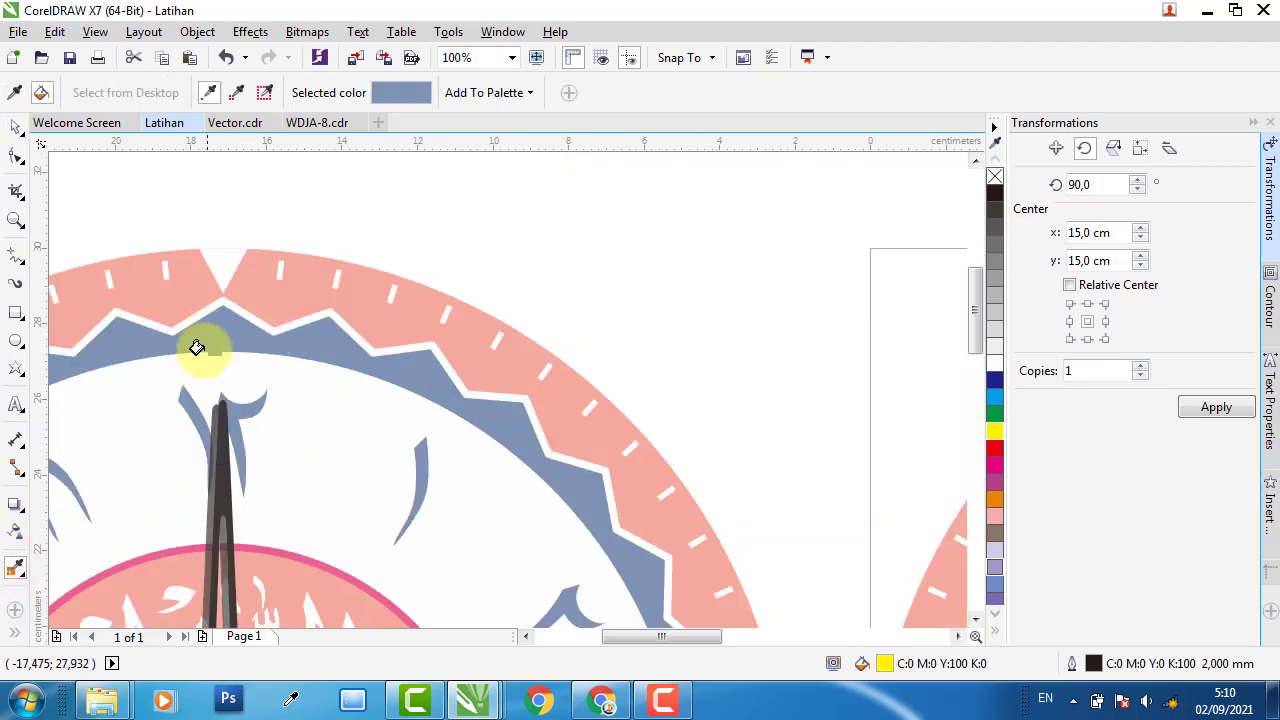
{"action": "scroll", "coordinate": [423, 380], "scroll_direction": "down", "scroll_amount": 2}
{"action": "scroll", "coordinate": [486, 409], "scroll_direction": "up", "scroll_amount": 1}
{"action": "left_click", "coordinate": [424, 354]}
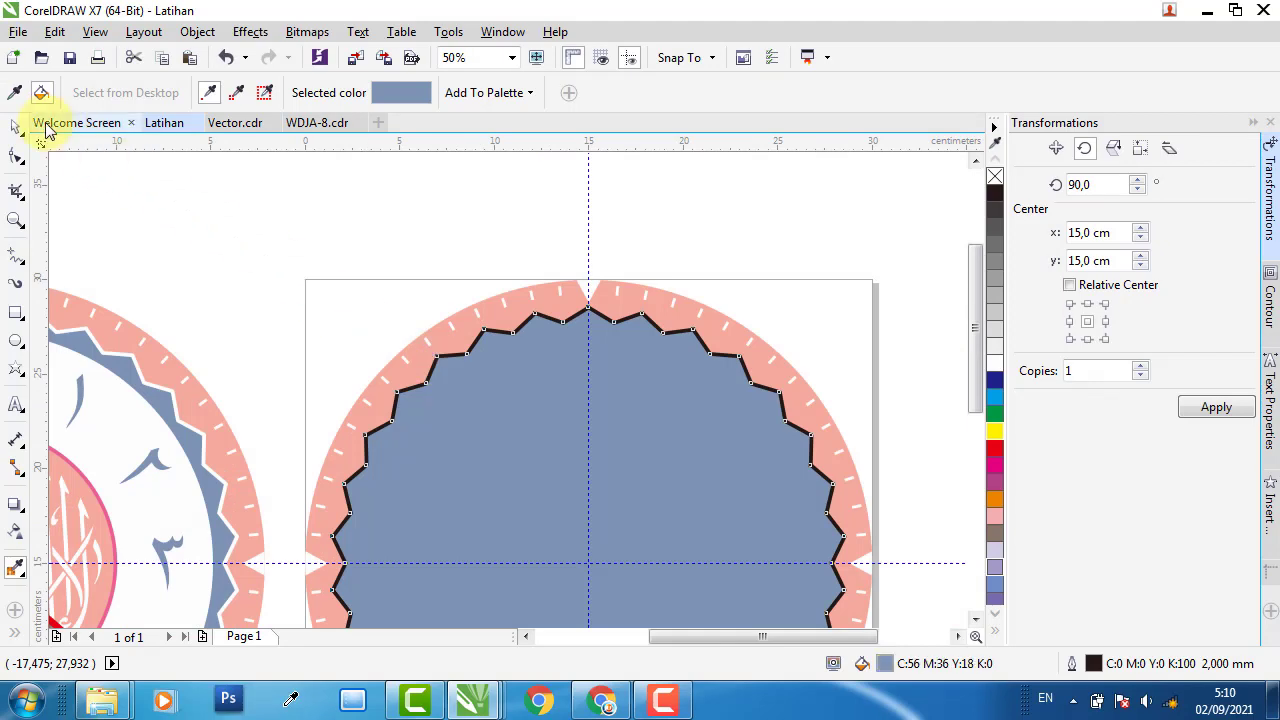
Change the blue star's outline colour to white and deselect it
{"action": "left_click", "coordinate": [15, 126]}
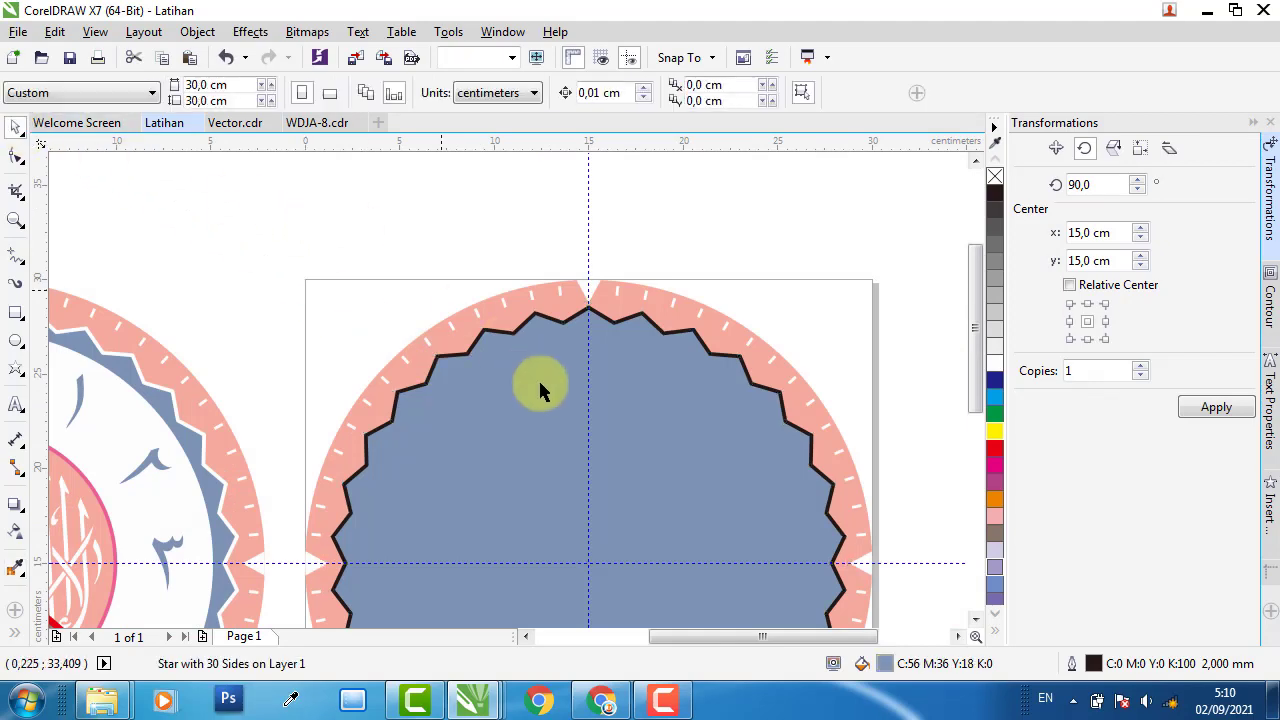
{"action": "right_click", "coordinate": [994, 364]}
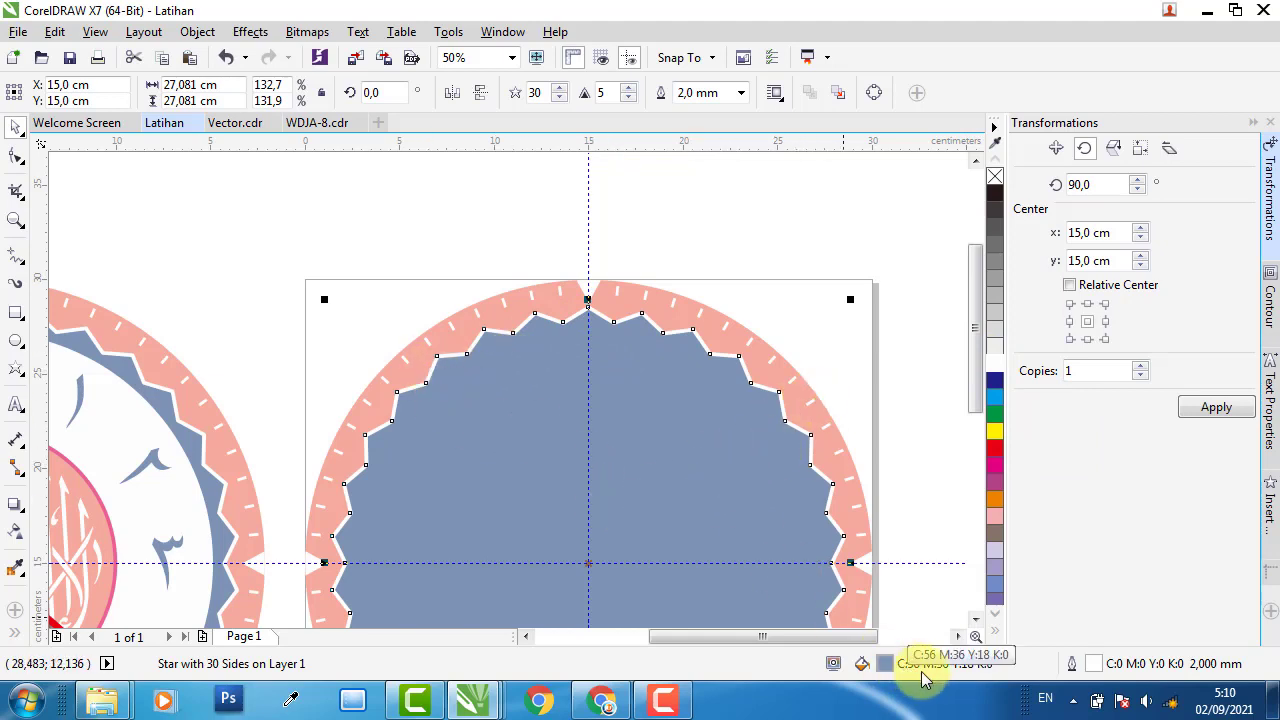
{"action": "left_click", "coordinate": [766, 222]}
Draw a circle about 14 cm across inside the blue star and fill it yellow
{"action": "scroll", "coordinate": [609, 251], "scroll_direction": "down", "scroll_amount": 5}
{"action": "scroll", "coordinate": [609, 283], "scroll_direction": "up", "scroll_amount": 3}
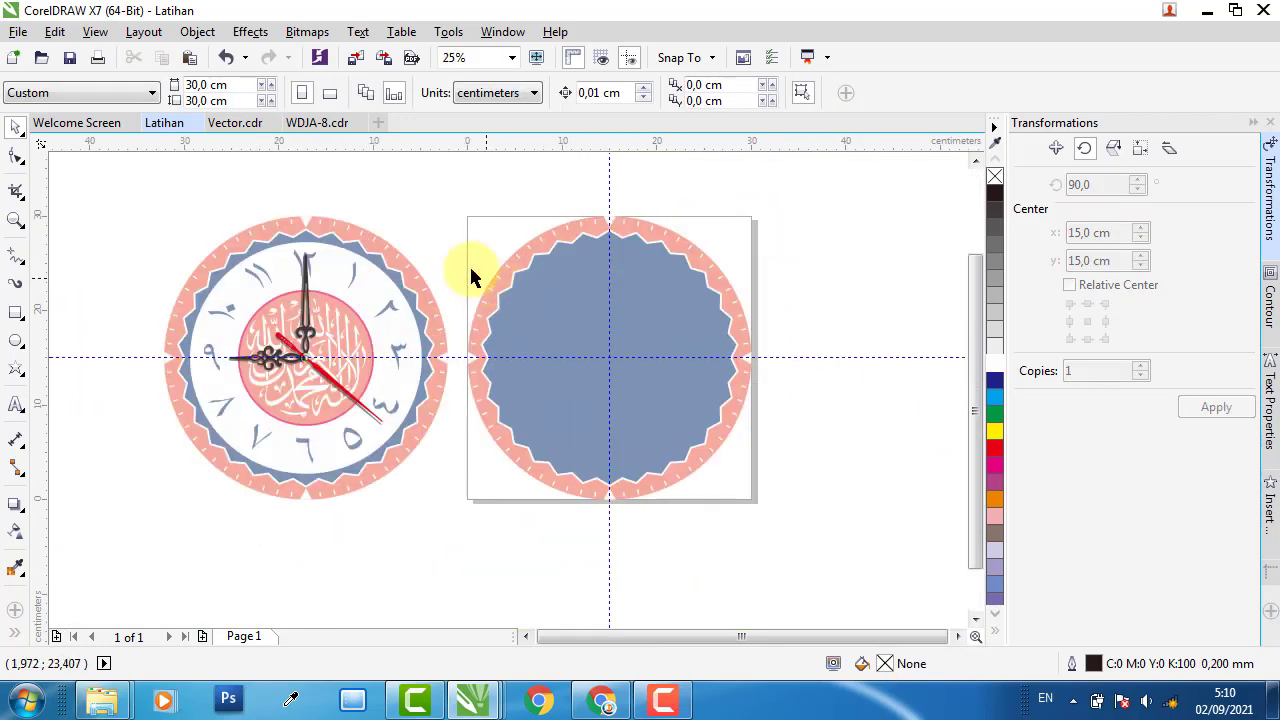
{"action": "left_click", "coordinate": [17, 342]}
{"action": "left_click_drag", "start_coordinate": [557, 293], "coordinate": [660, 427]}
{"action": "left_click", "coordinate": [994, 431]}
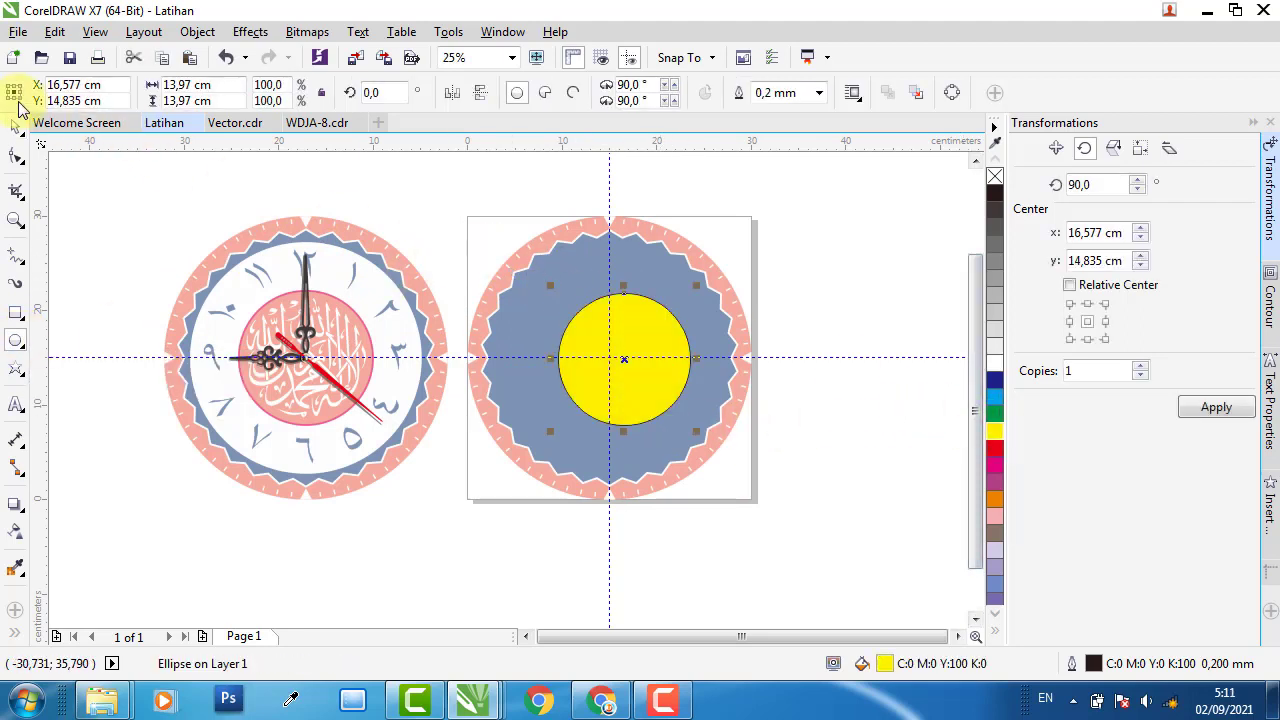
Select the large blue-outlined white circle inside the reference clock's zigzag ring
{"action": "left_click", "coordinate": [15, 124]}
{"action": "scroll", "coordinate": [357, 251], "scroll_direction": "up", "scroll_amount": 2}
{"action": "left_click", "coordinate": [355, 255]}
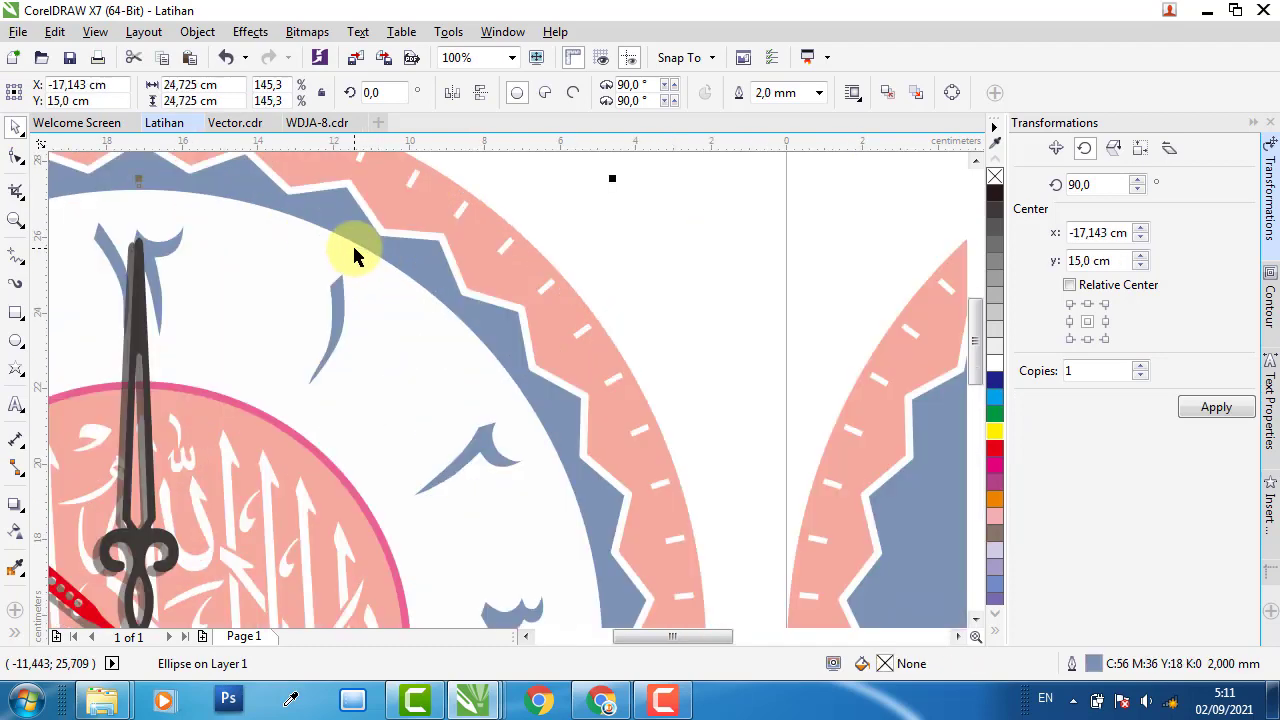
Try to move the reference clock's white circle over its zigzag ring and undo the move
{"action": "left_click_drag", "start_coordinate": [355, 249], "coordinate": [470, 215]}
{"action": "key", "text": "ctrl+z"}
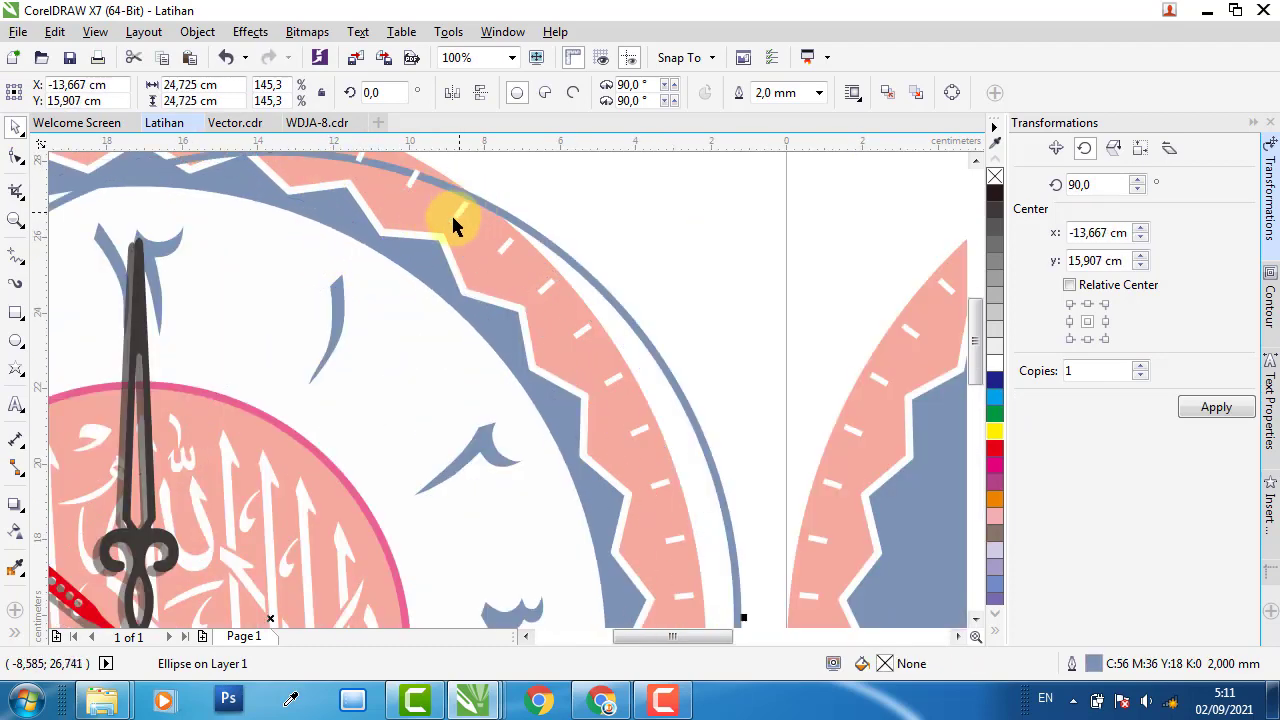
{"action": "key", "text": "ctrl+z"}
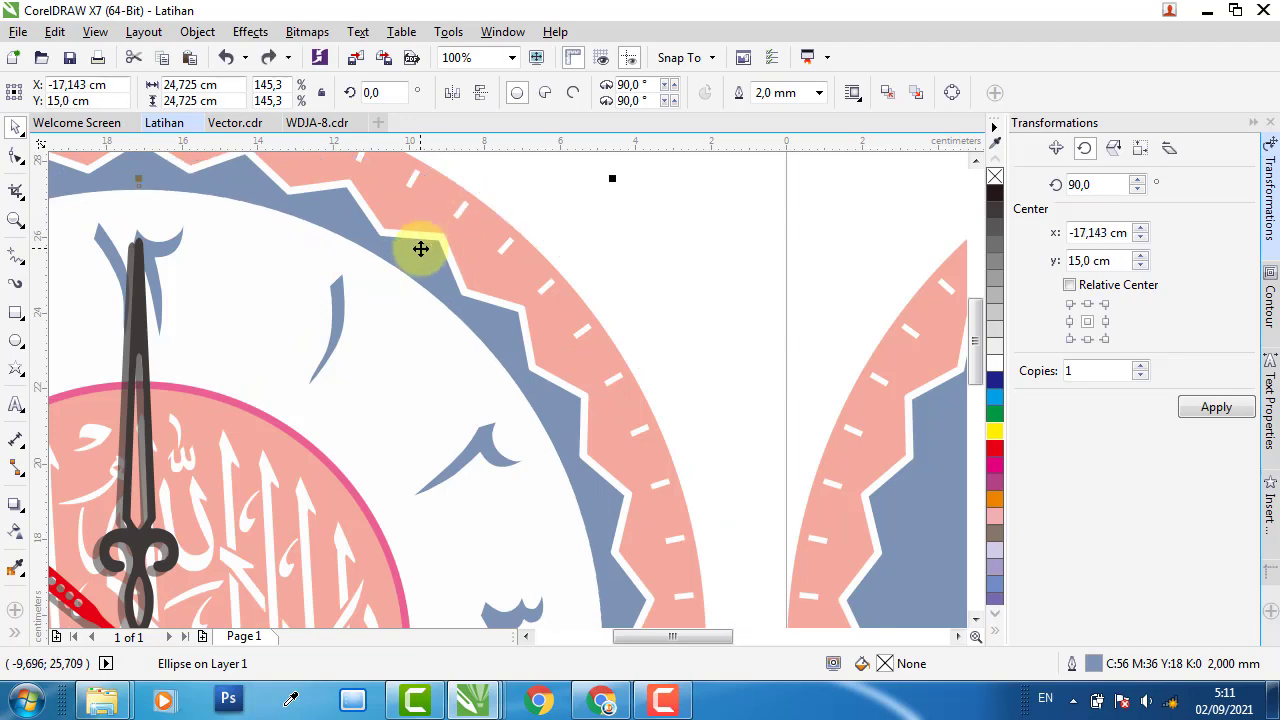
Copy the reference circle's 24,725 cm width into the yellow circle's width and height, and centre the yellow circle on the page
{"action": "left_click", "coordinate": [200, 88]}
{"action": "key", "text": "ctrl+c"}
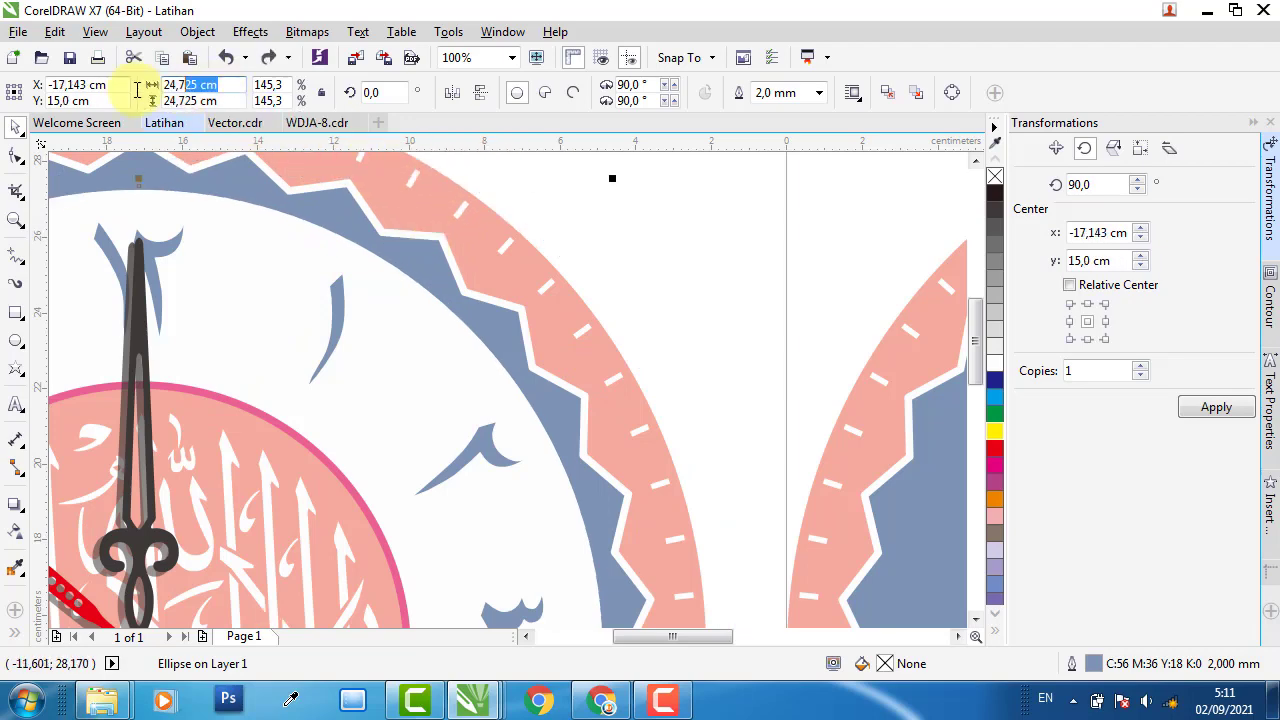
{"action": "scroll", "coordinate": [399, 327], "scroll_direction": "down", "scroll_amount": 2}
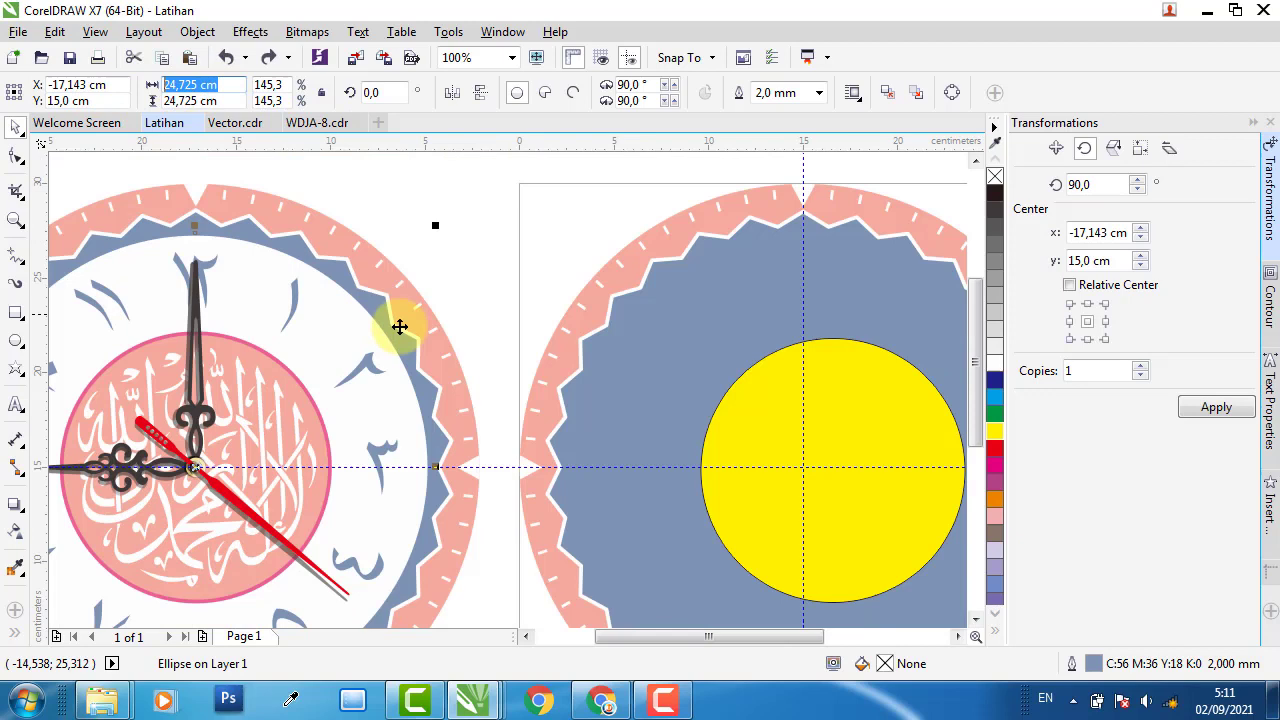
{"action": "left_click", "coordinate": [763, 372]}
{"action": "key", "text": "ctrl+v"}
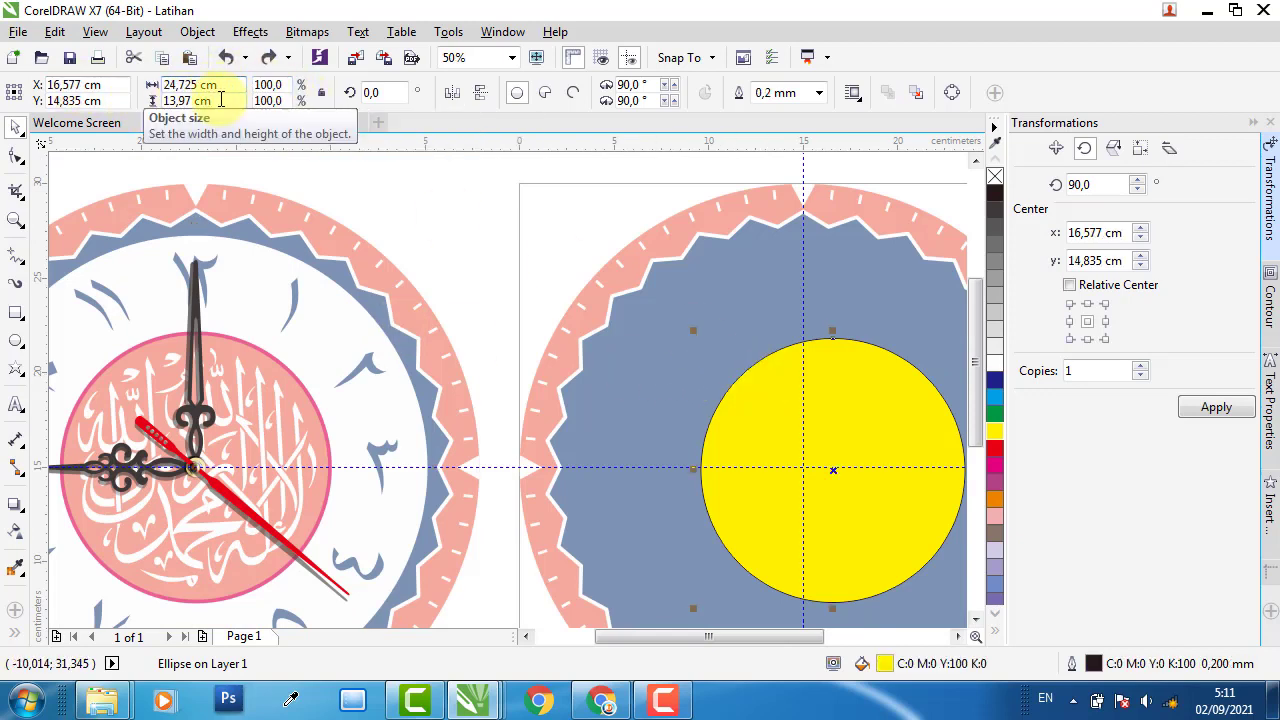
{"action": "left_click", "coordinate": [182, 100]}
{"action": "key", "text": "ctrl+v"}
{"action": "key", "text": "Return"}
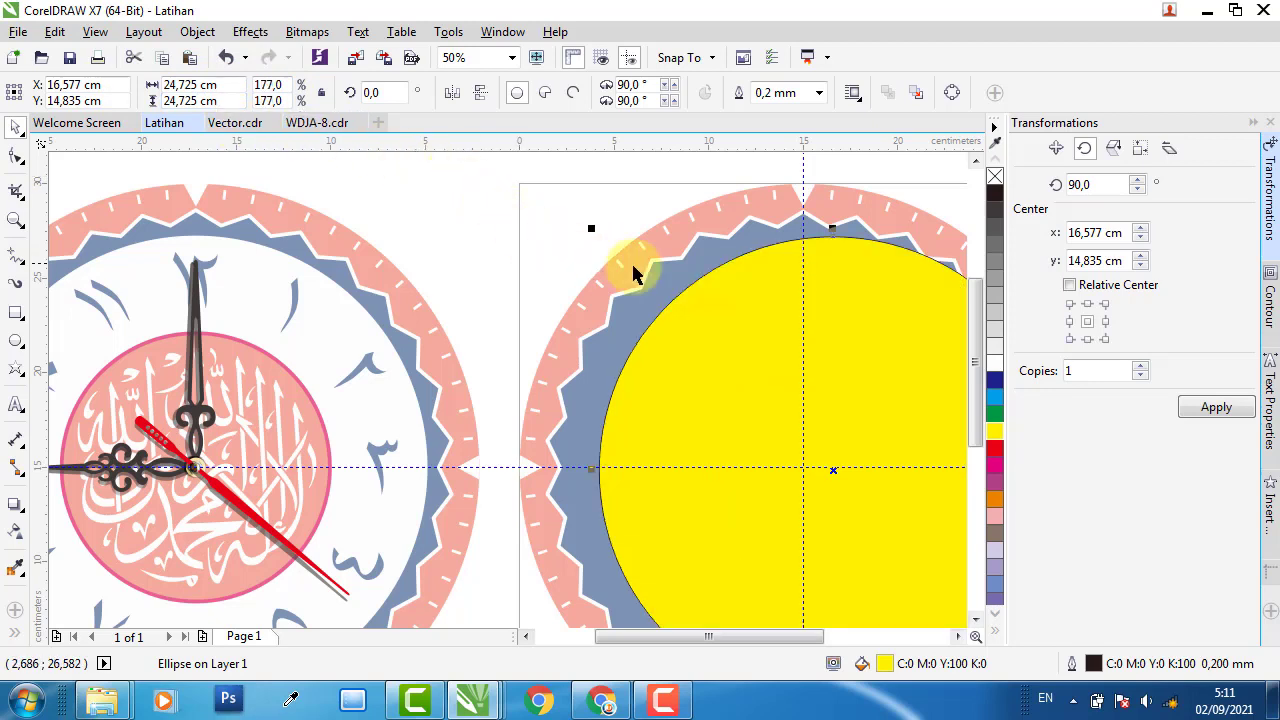
{"action": "key", "text": "p"}
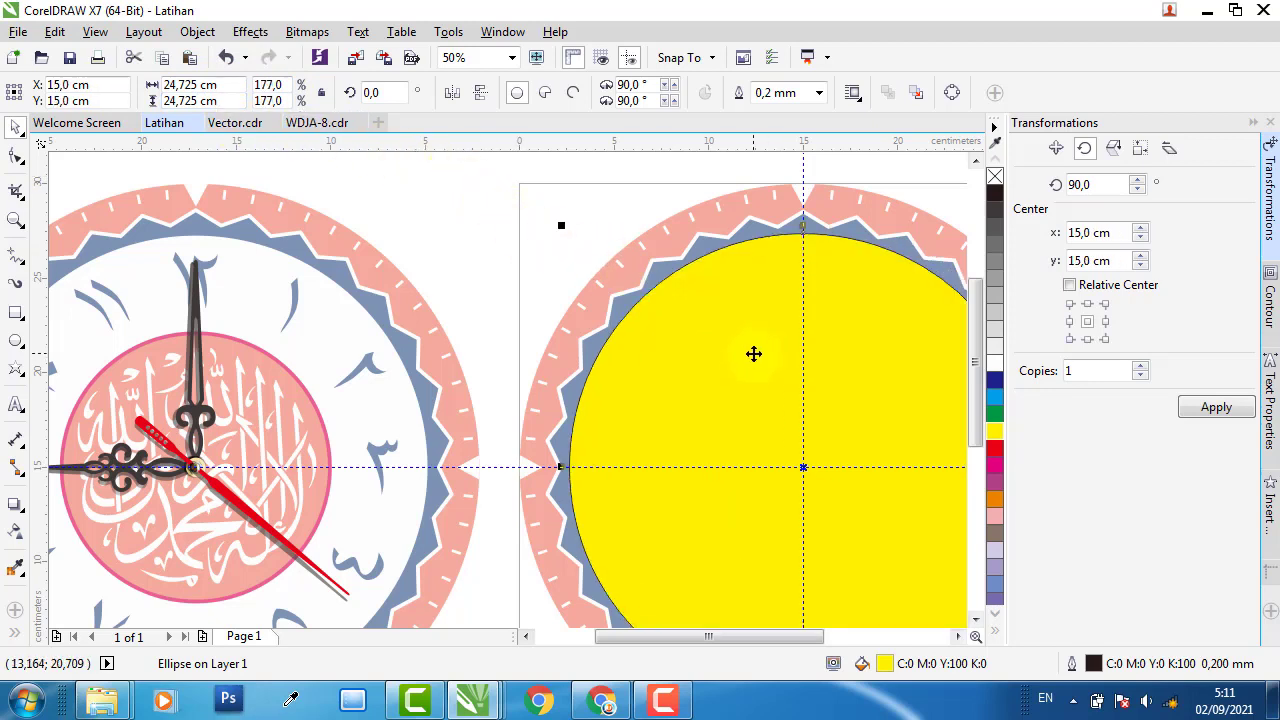
Fill the centred yellow circle white and remove its outline
{"action": "left_click", "coordinate": [997, 367]}
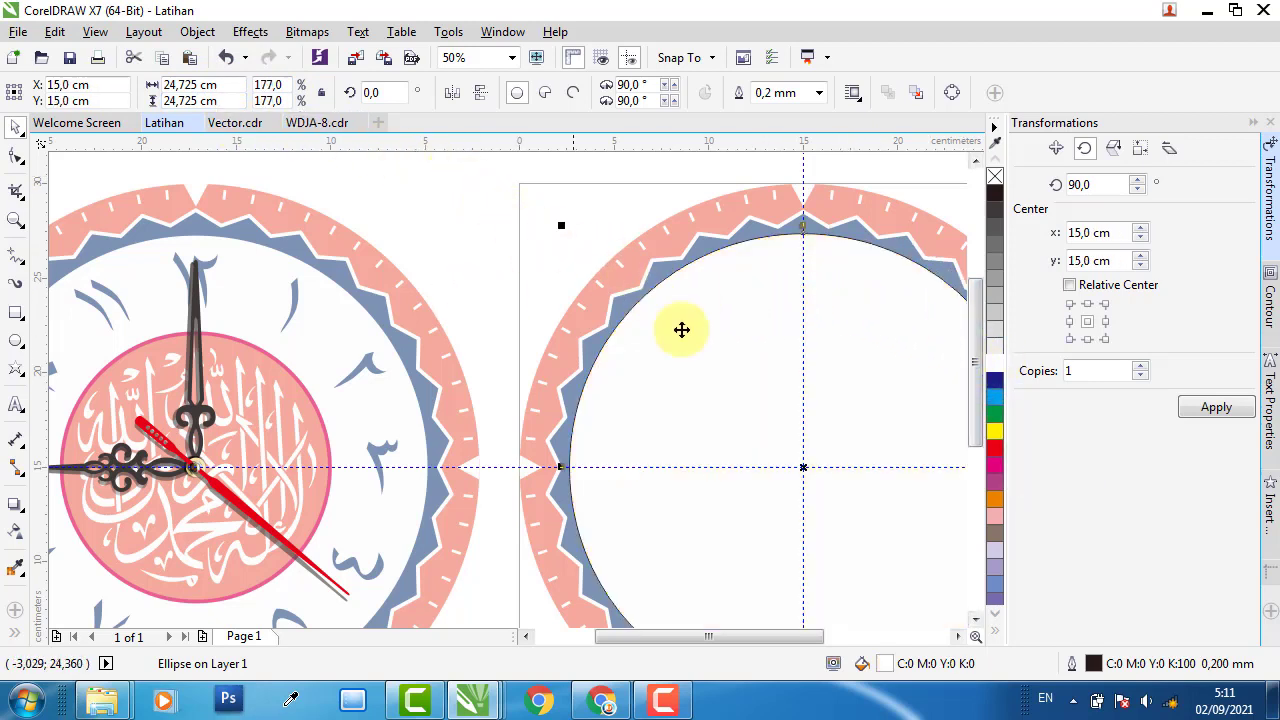
{"action": "scroll", "coordinate": [745, 240], "scroll_direction": "up", "scroll_amount": 2}
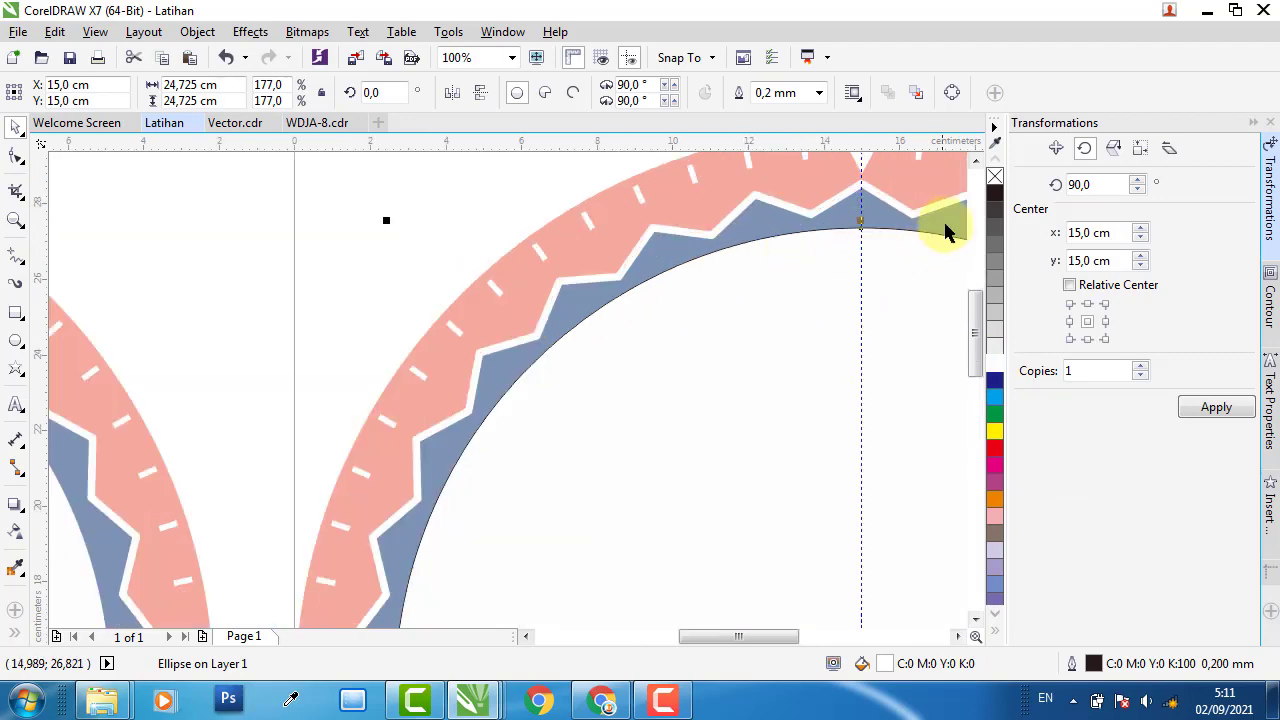
{"action": "right_click", "coordinate": [995, 176]}
{"action": "scroll", "coordinate": [867, 240], "scroll_direction": "down", "scroll_amount": 2}
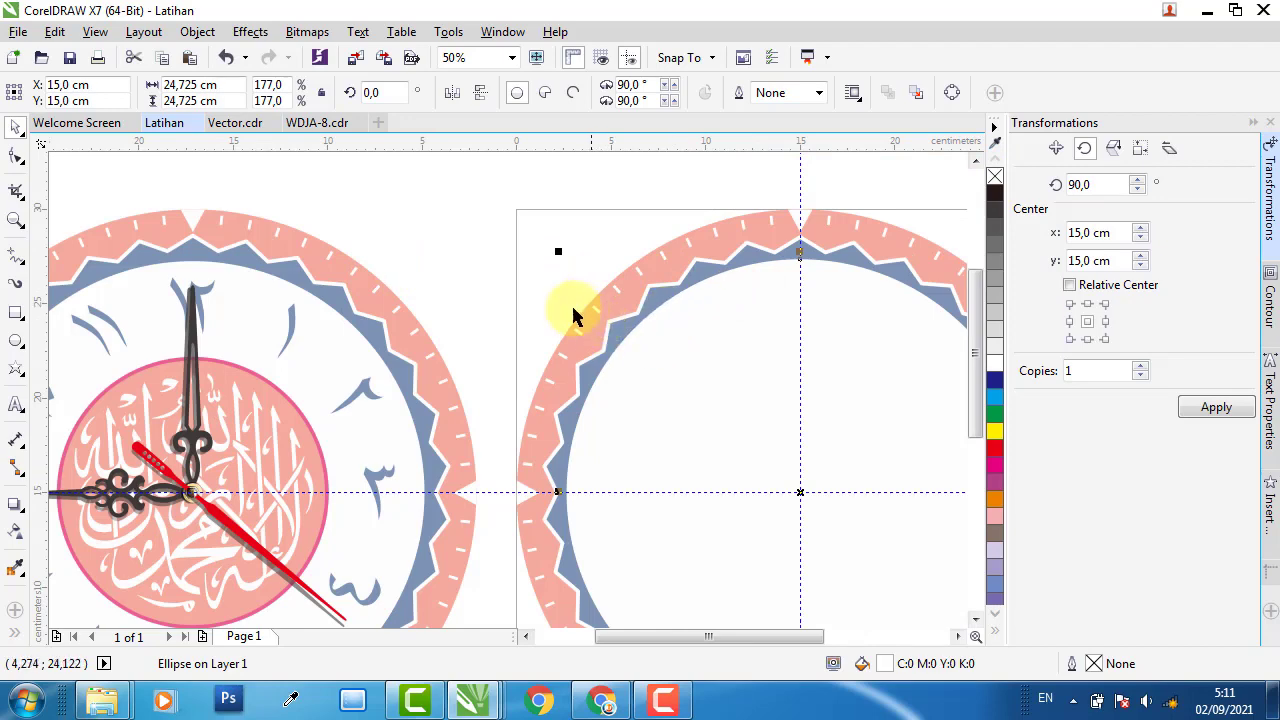
Set the white dial circle's width and height to 24,5 cm
{"action": "scroll", "coordinate": [556, 452], "scroll_direction": "up", "scroll_amount": 2}
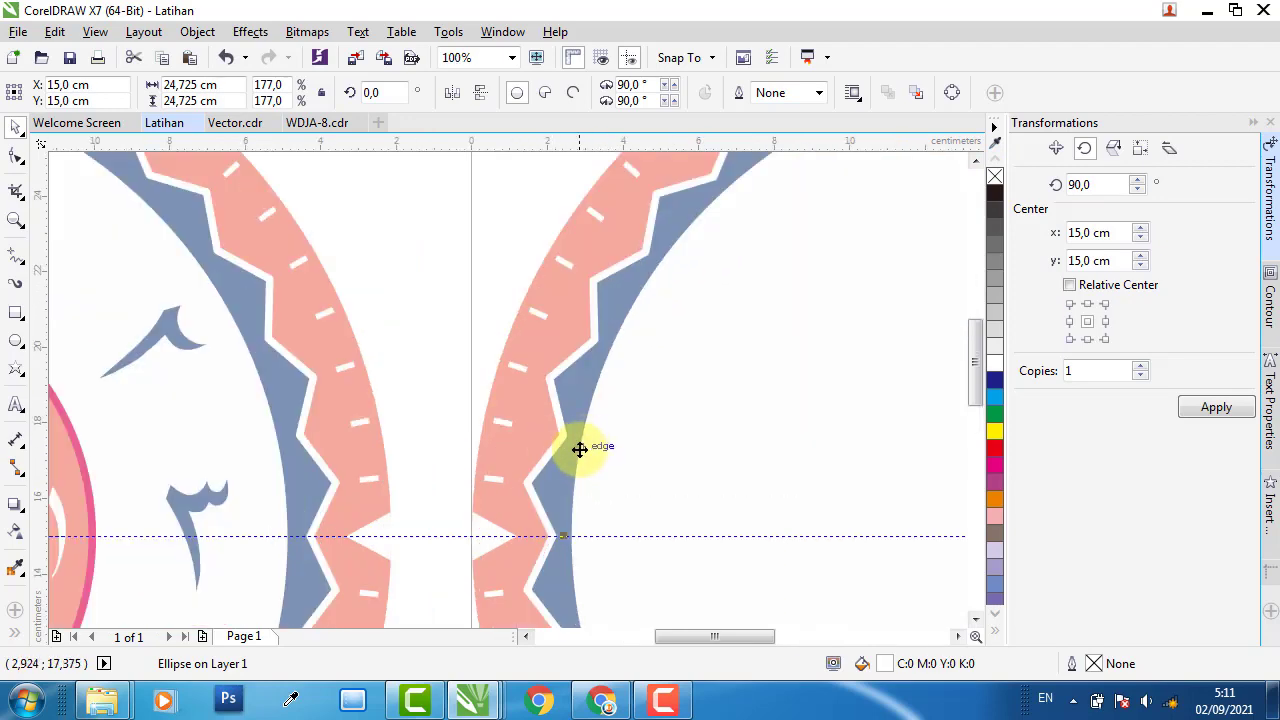
{"action": "scroll", "coordinate": [578, 446], "scroll_direction": "down", "scroll_amount": 2}
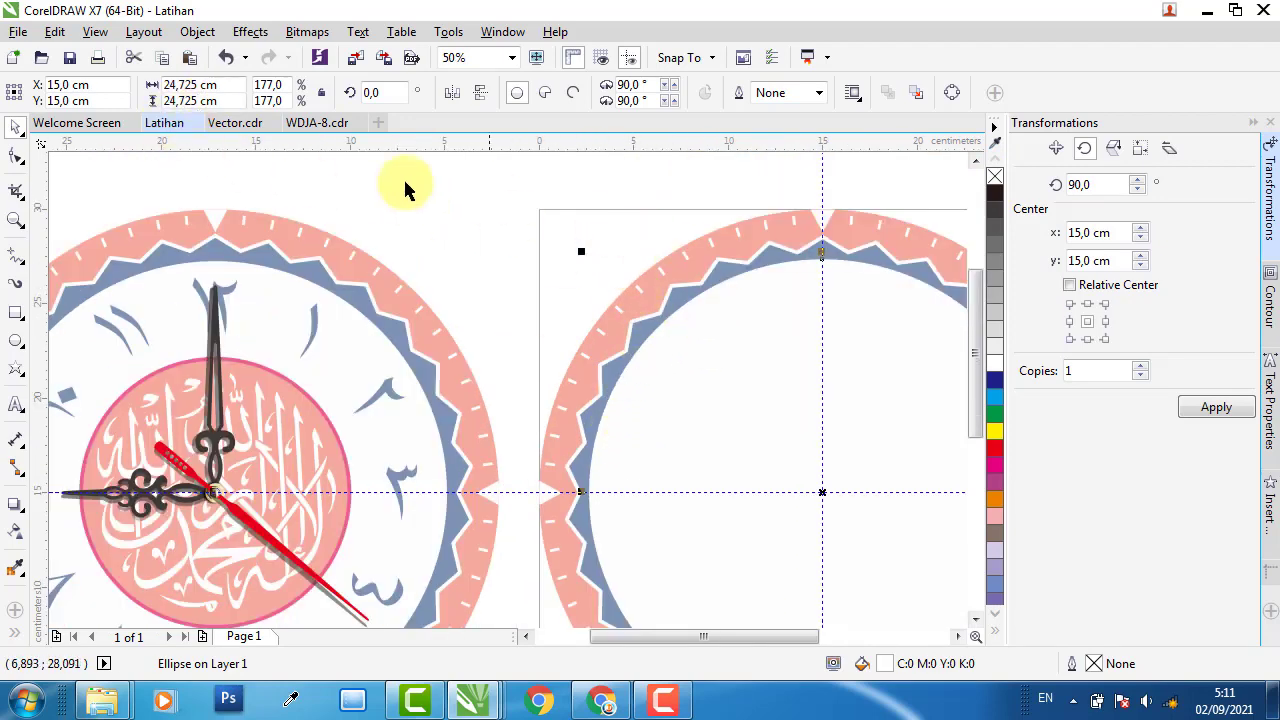
{"action": "left_click_drag", "start_coordinate": [236, 87], "coordinate": [188, 95]}
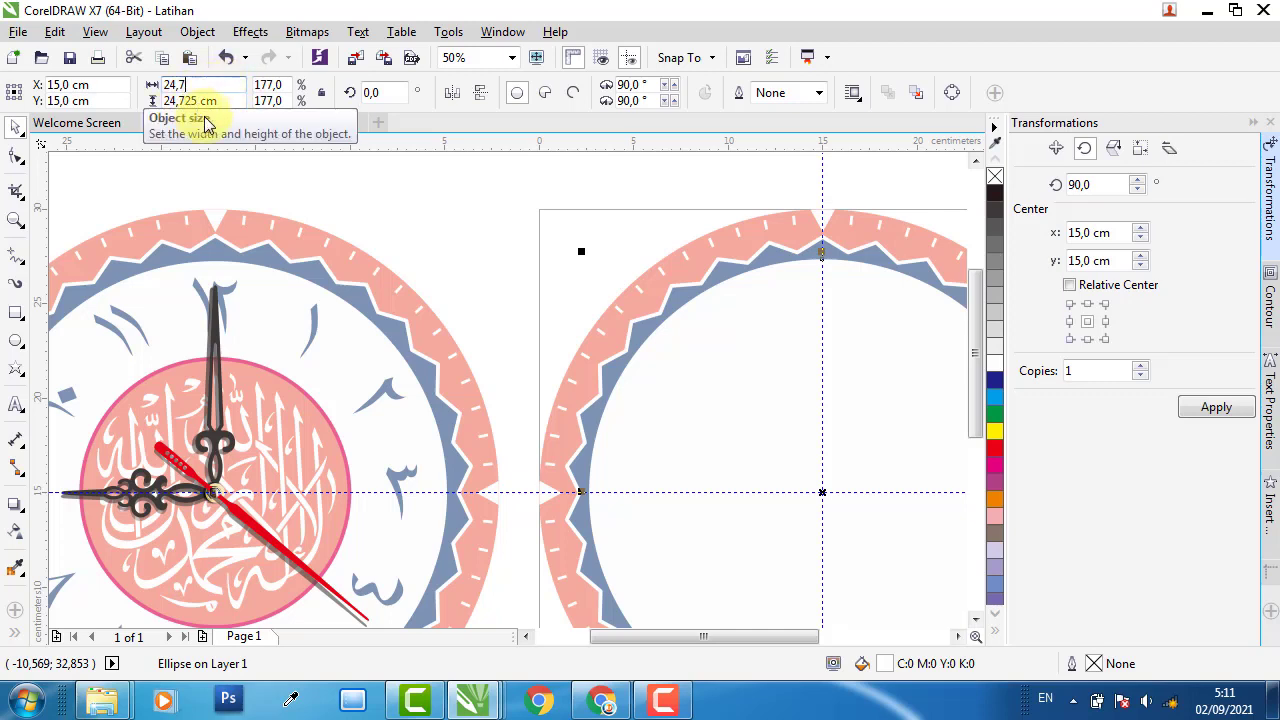
{"action": "left_click", "coordinate": [178, 87]}
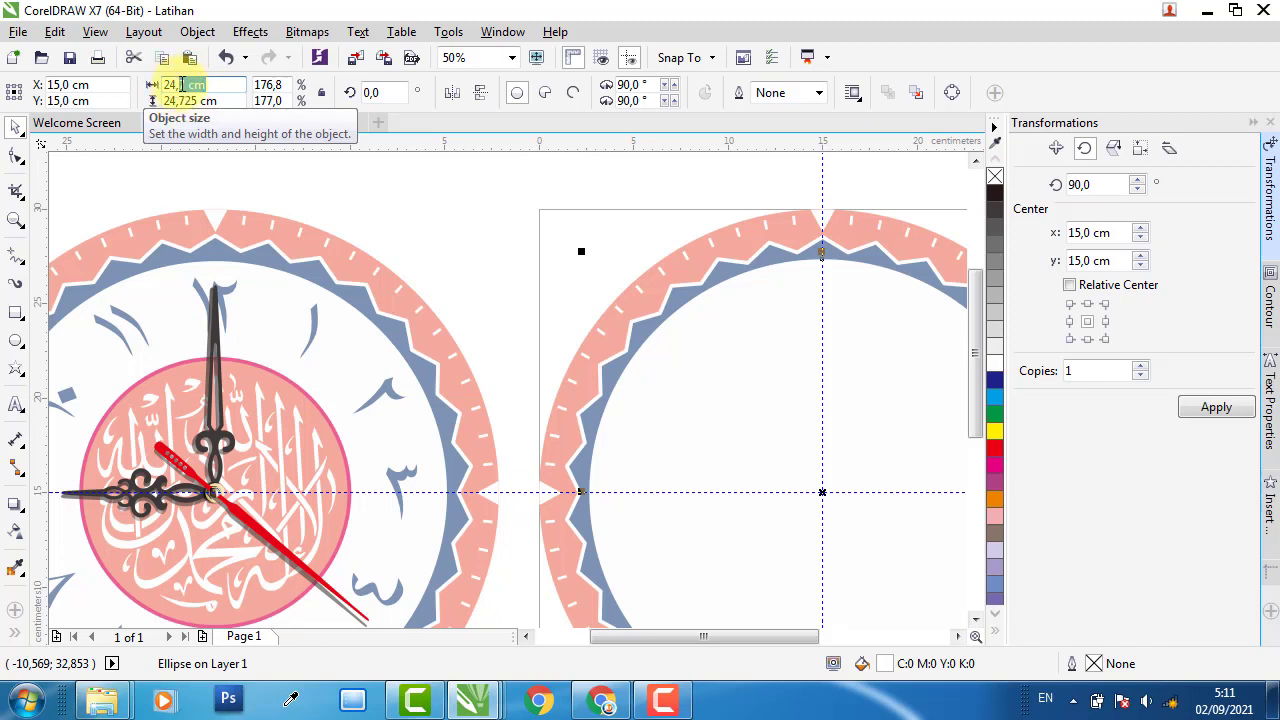
{"action": "type", "text": "5"}
{"action": "key", "text": "Return"}
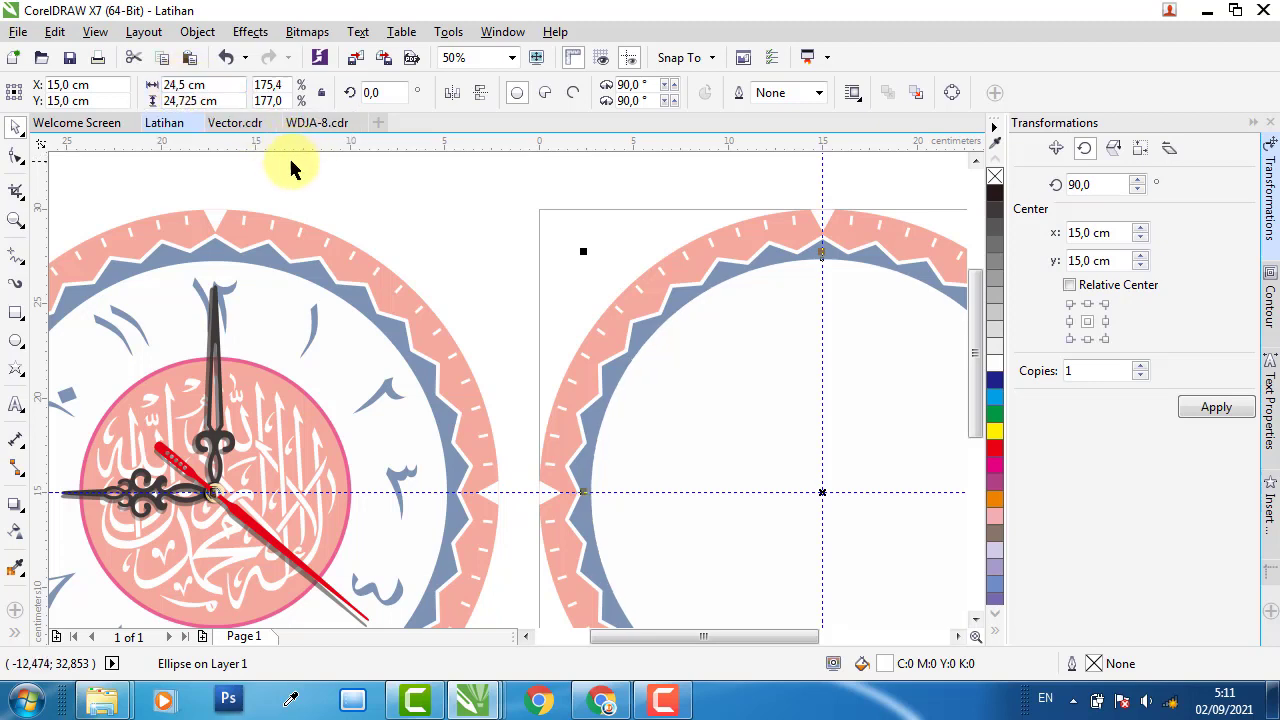
{"action": "left_click_drag", "start_coordinate": [218, 100], "coordinate": [179, 100]}
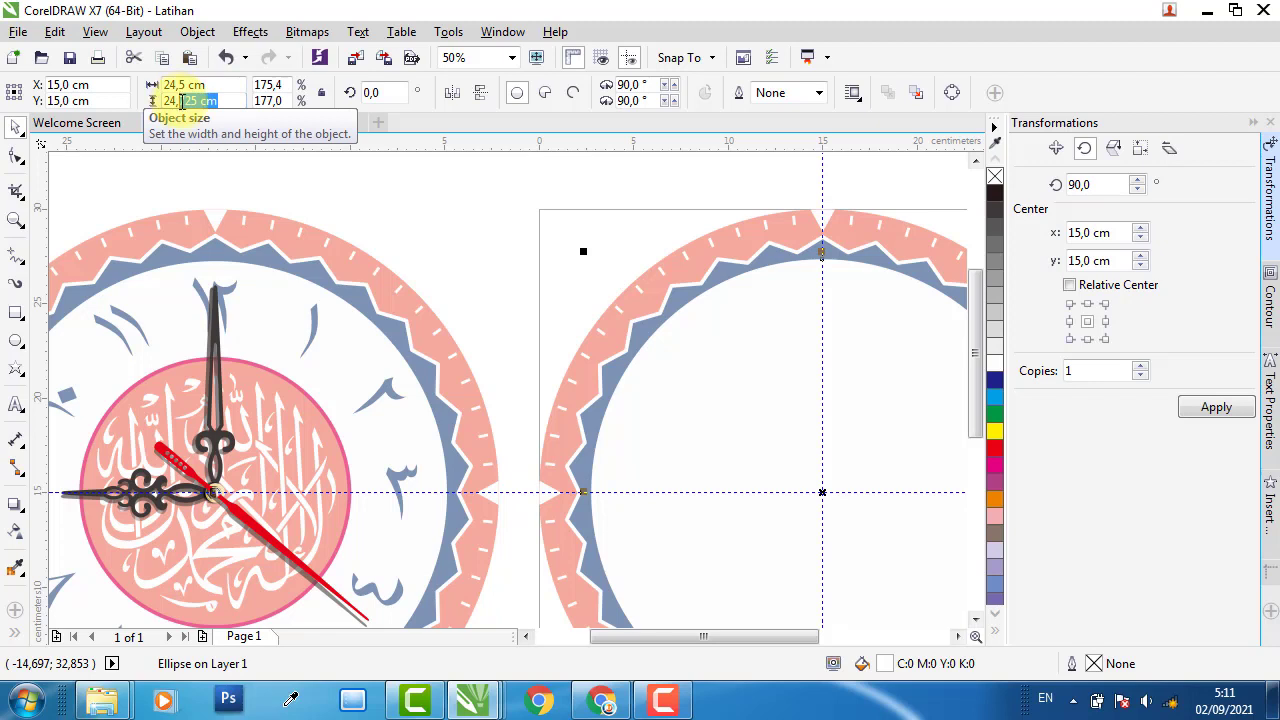
{"action": "type", "text": "5"}
{"action": "key", "text": "Return"}
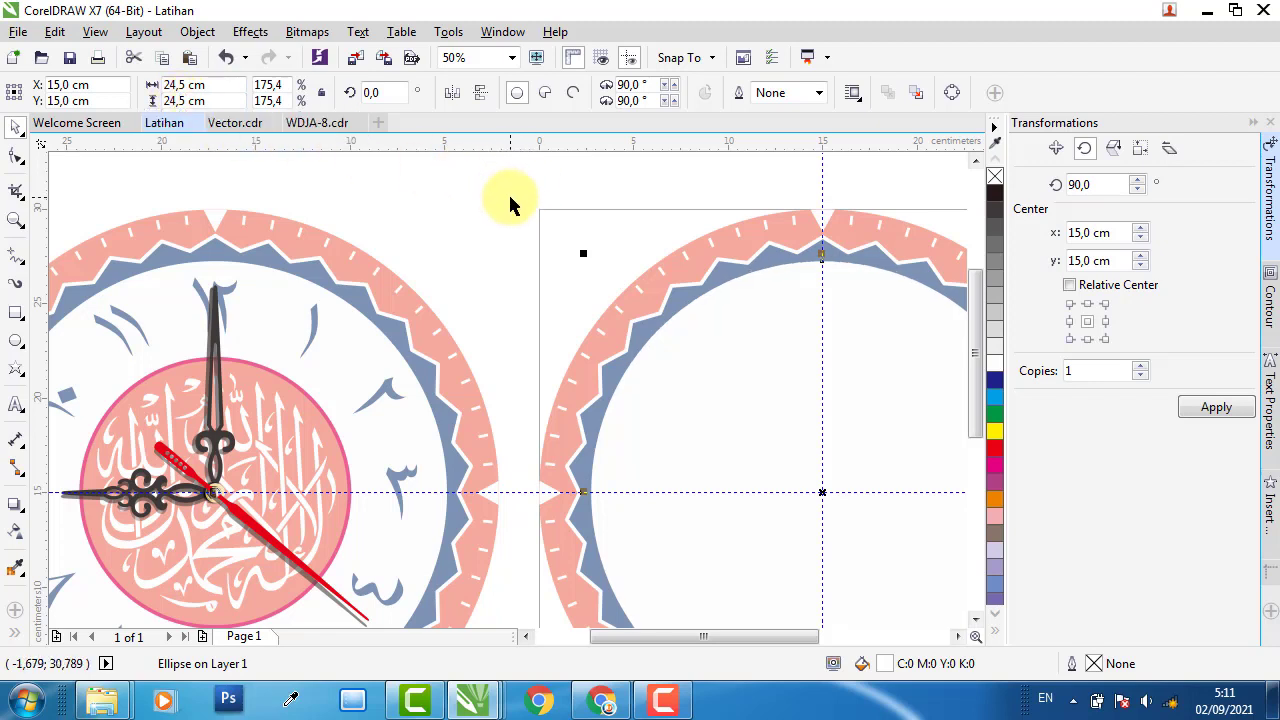
{"action": "left_click", "coordinate": [505, 197]}
Duplicate the white dial circle scaled down concentrically to about 13,67 cm and fill the smaller circle dark blue
{"action": "scroll", "coordinate": [486, 237], "scroll_direction": "down", "scroll_amount": 1}
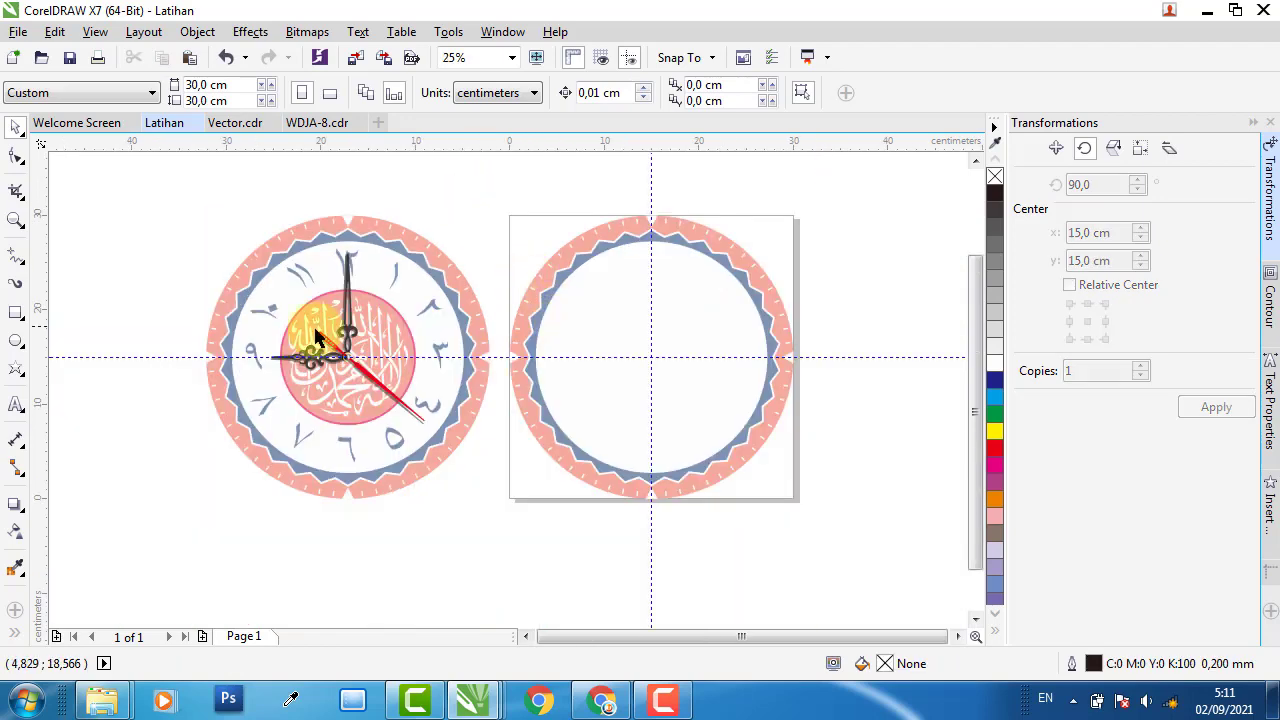
{"action": "scroll", "coordinate": [407, 325], "scroll_direction": "up", "scroll_amount": 1}
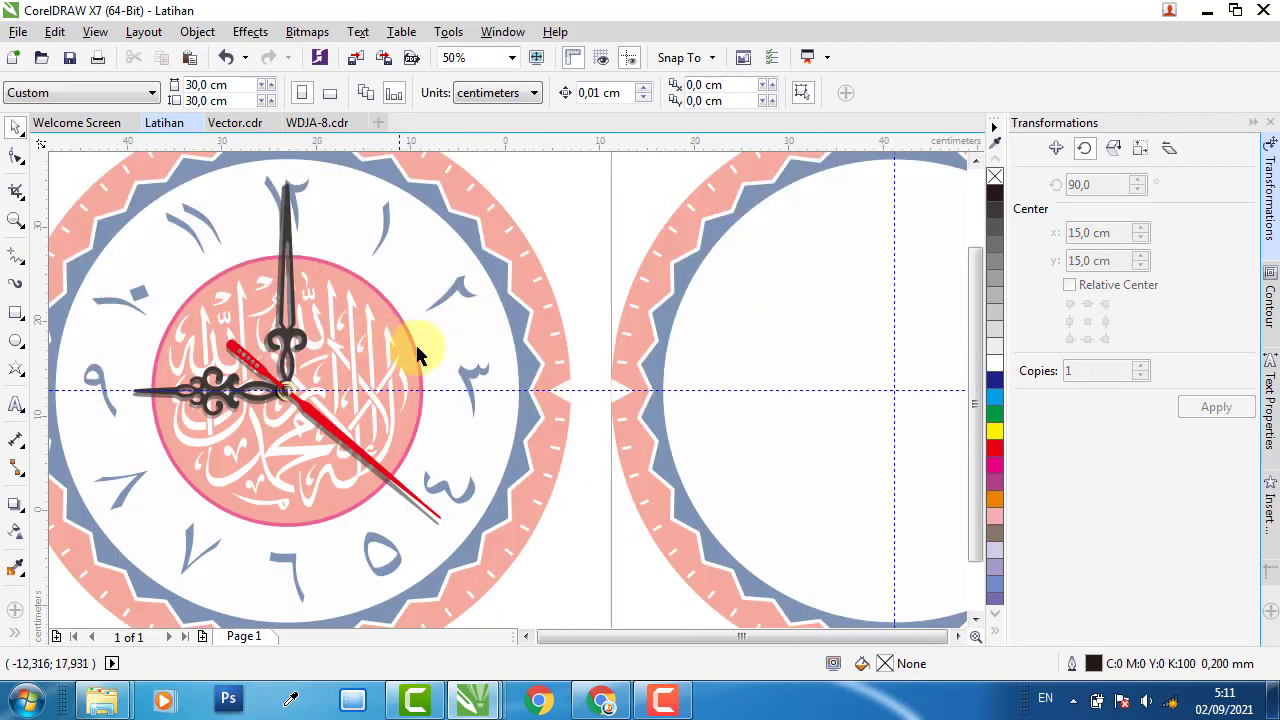
{"action": "scroll", "coordinate": [402, 349], "scroll_direction": "down", "scroll_amount": 1}
{"action": "left_click", "coordinate": [690, 333]}
{"action": "left_click", "coordinate": [886, 267]}
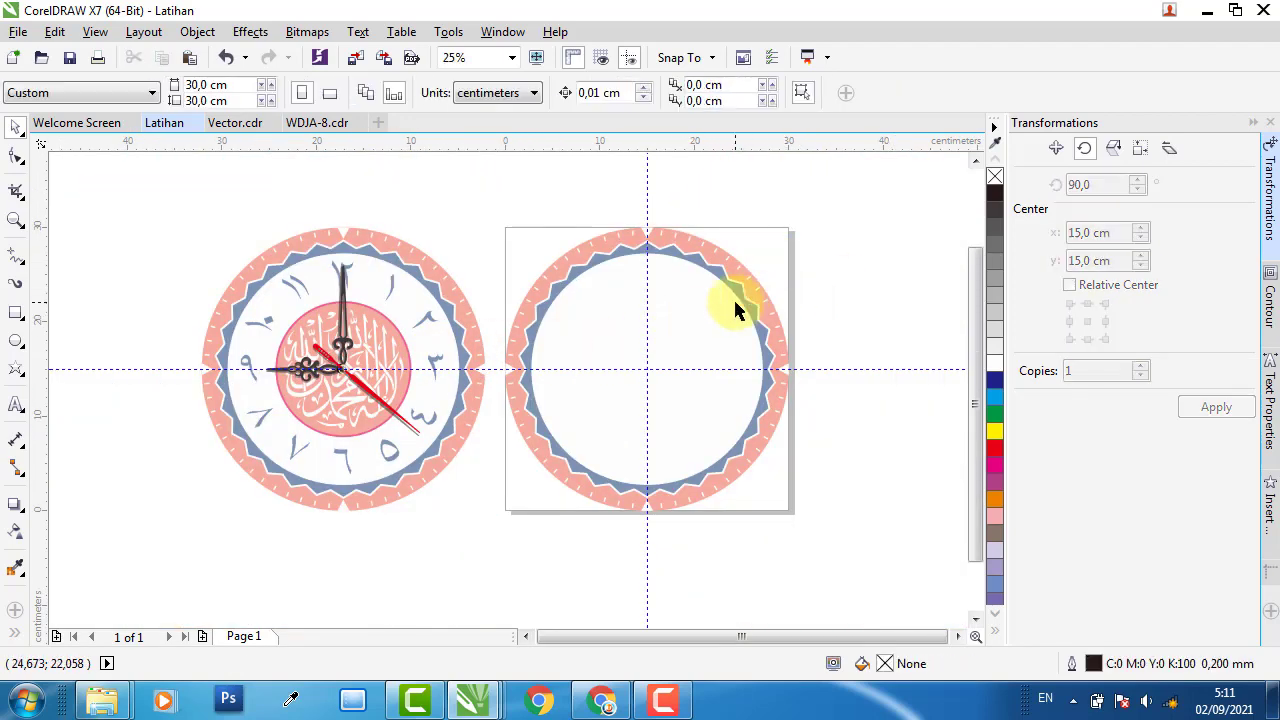
{"action": "left_click", "coordinate": [762, 280]}
{"action": "left_click_drag", "start_coordinate": [770, 247], "coordinate": [730, 305]}
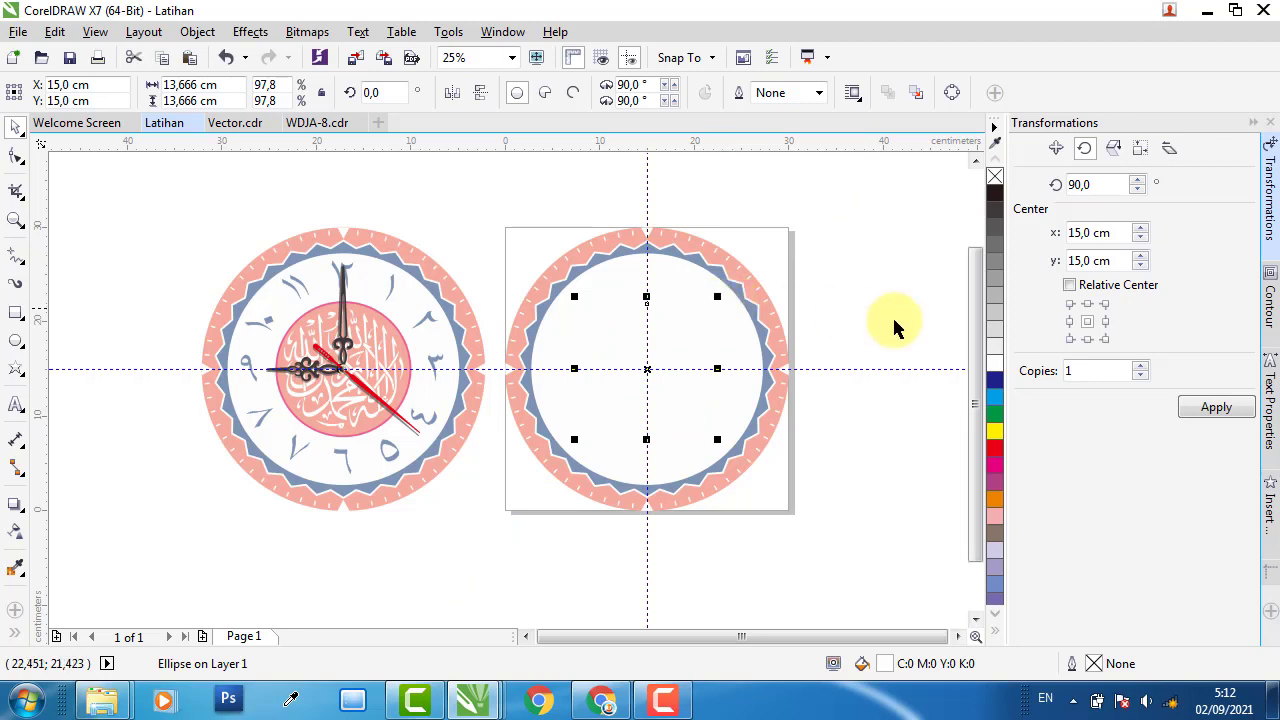
{"action": "left_click", "coordinate": [995, 386]}
{"action": "scroll", "coordinate": [557, 336], "scroll_direction": "up", "scroll_amount": 1}
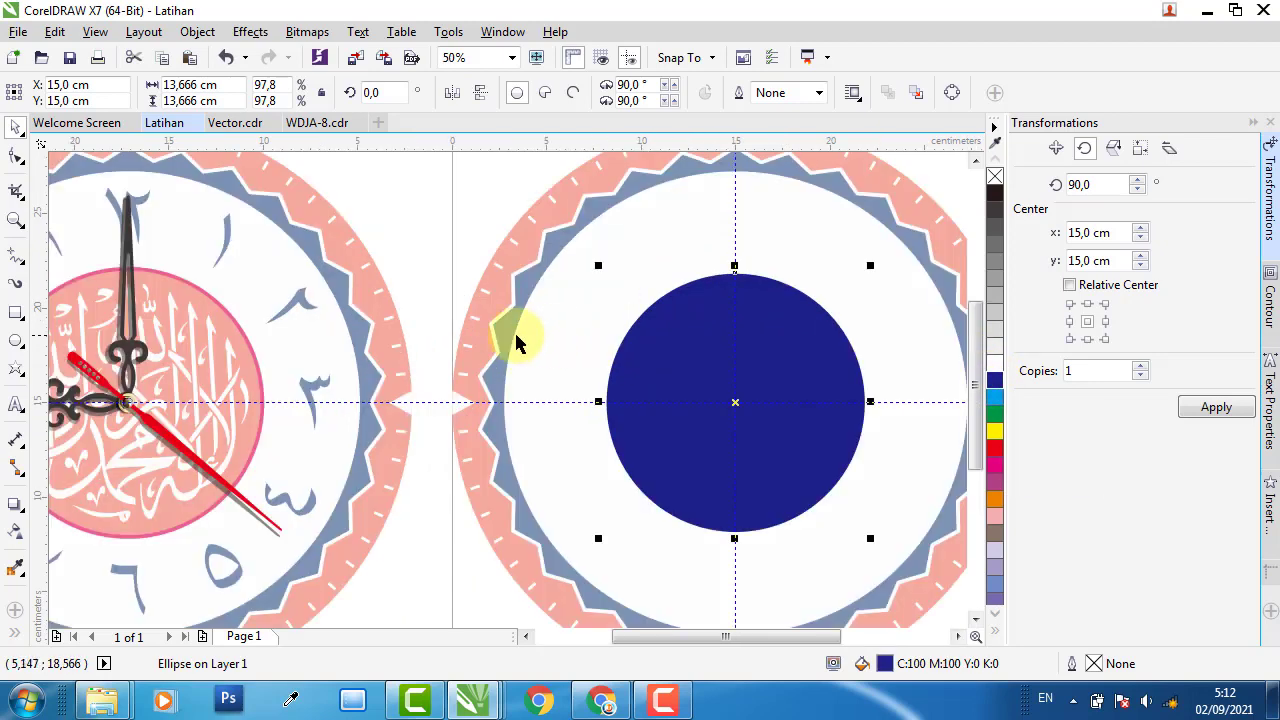
Check the outline settings of the reference clock's central salmon circle
{"action": "left_click", "coordinate": [210, 303]}
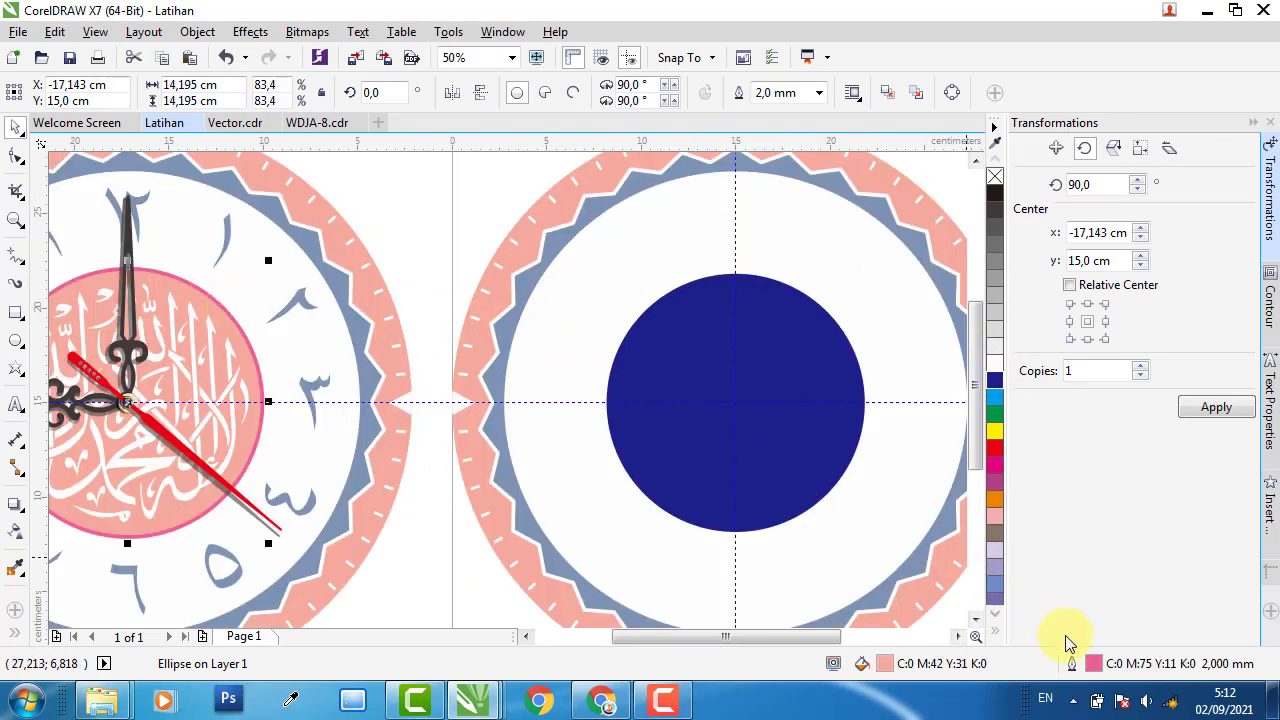
{"action": "double_click", "coordinate": [1094, 664]}
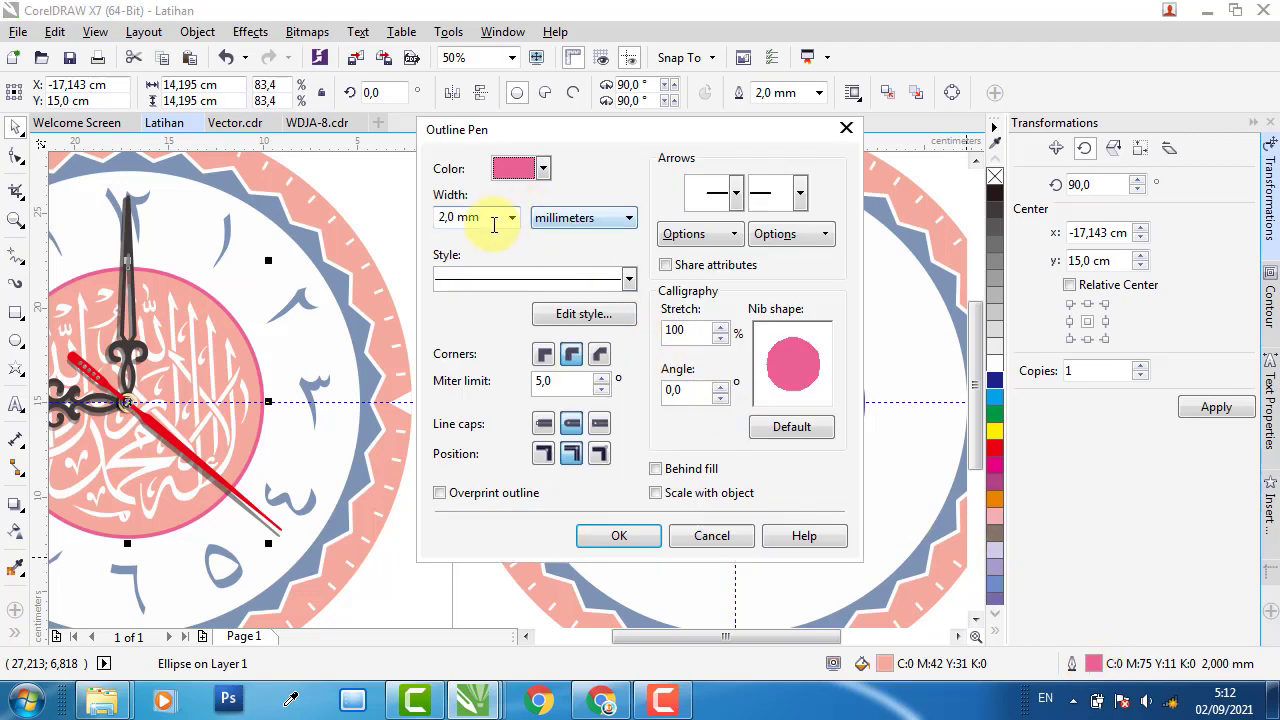
{"action": "left_click", "coordinate": [633, 541]}
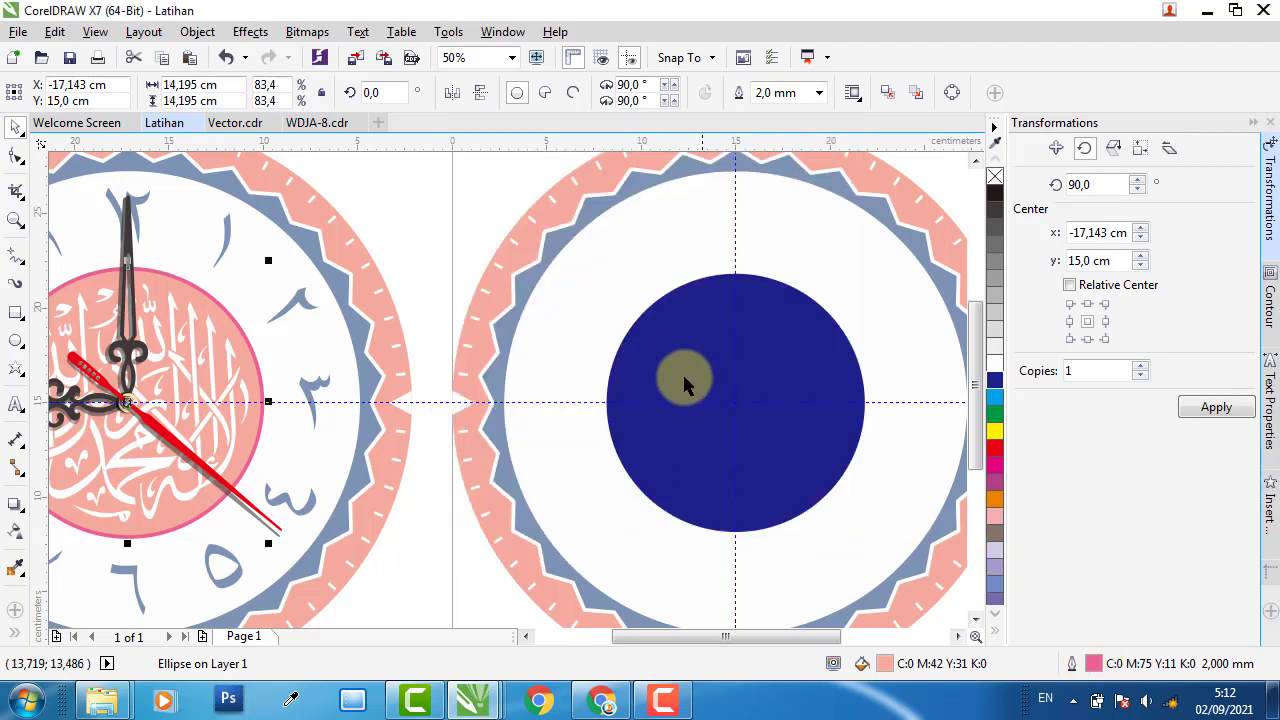
Give the dark blue circle a yellow 2.0 mm outline with rounded corners and round line caps
{"action": "left_click", "coordinate": [779, 342]}
{"action": "left_click_drag", "start_coordinate": [997, 440], "coordinate": [857, 371]}
{"action": "left_click", "coordinate": [1093, 668]}
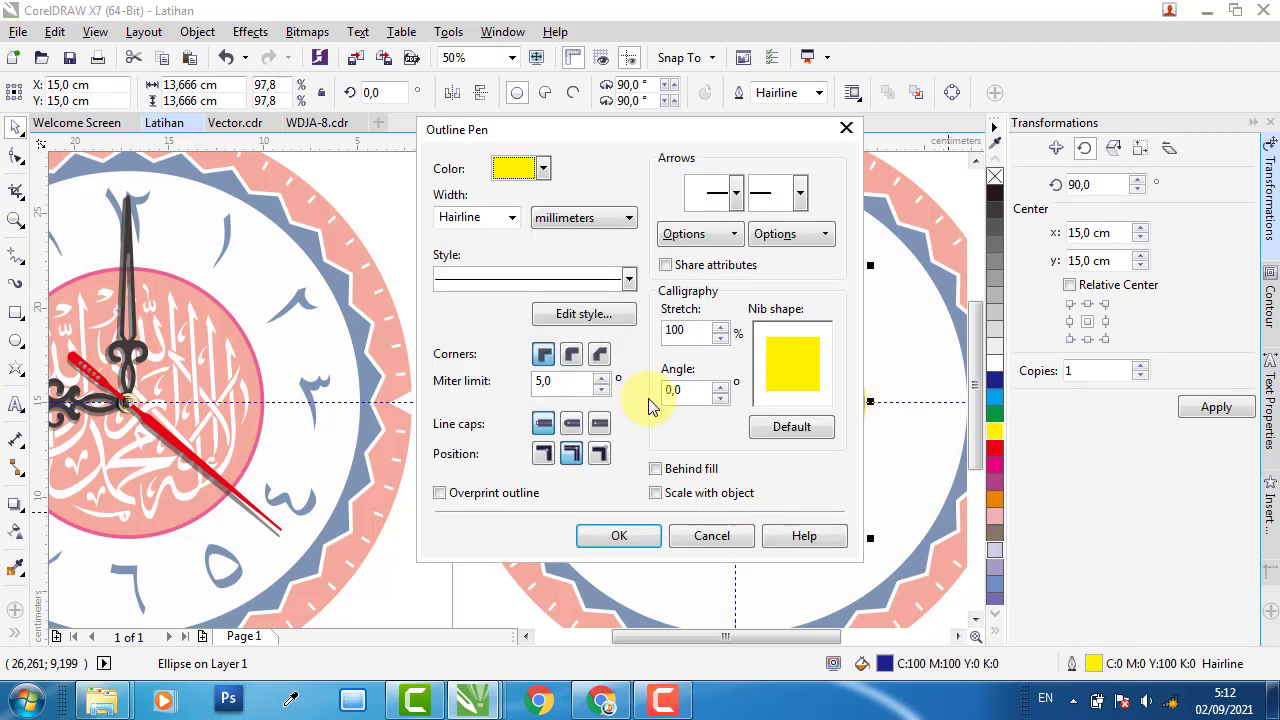
{"action": "left_click", "coordinate": [512, 217]}
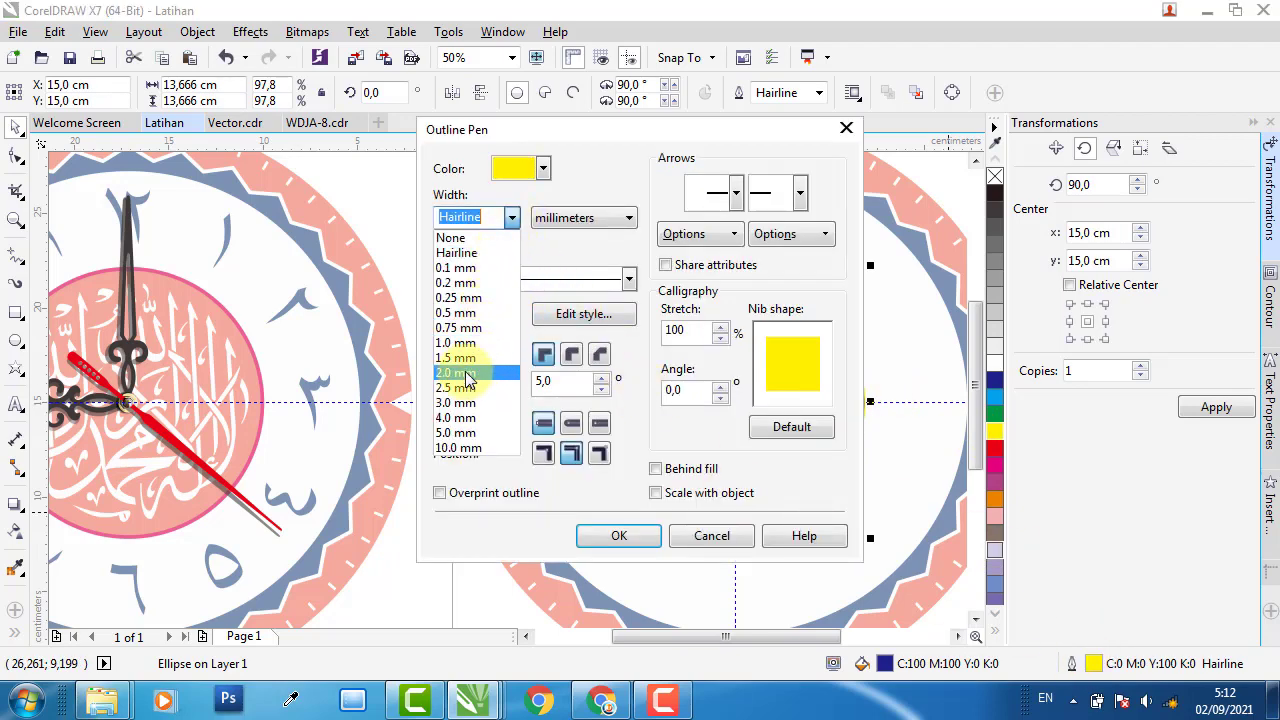
{"action": "left_click", "coordinate": [462, 374]}
{"action": "left_click", "coordinate": [571, 423]}
{"action": "left_click", "coordinate": [571, 354]}
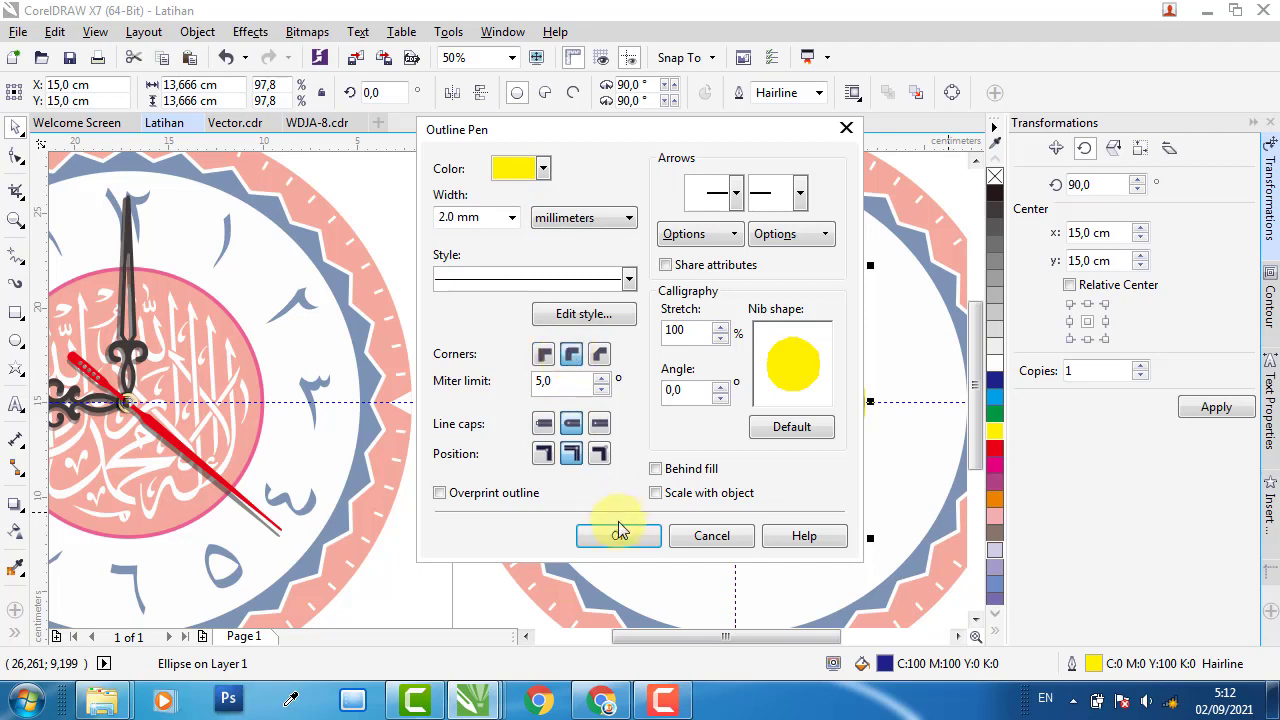
{"action": "left_click", "coordinate": [619, 537]}
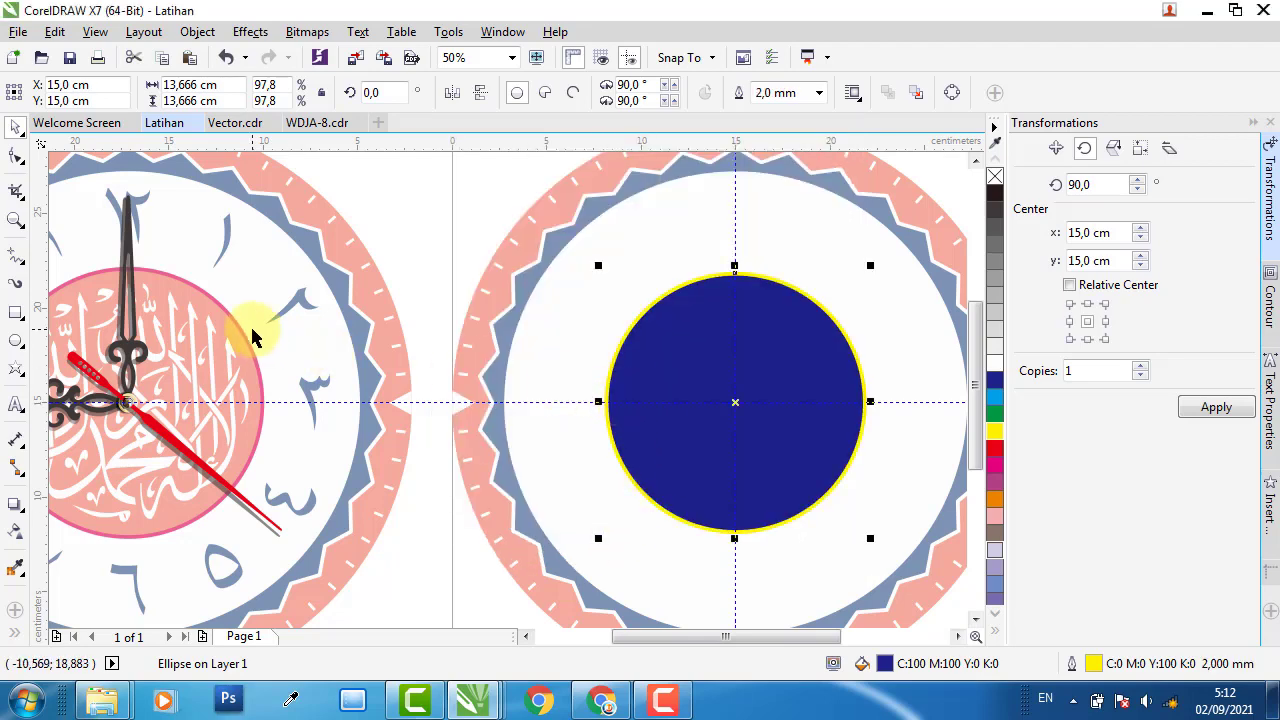
Sample the pink outline colour of the reference clock's central circle and apply it to the dark blue circle's outline
{"action": "key", "text": "i"}
{"action": "scroll", "coordinate": [210, 308], "scroll_direction": "up", "scroll_amount": 4}
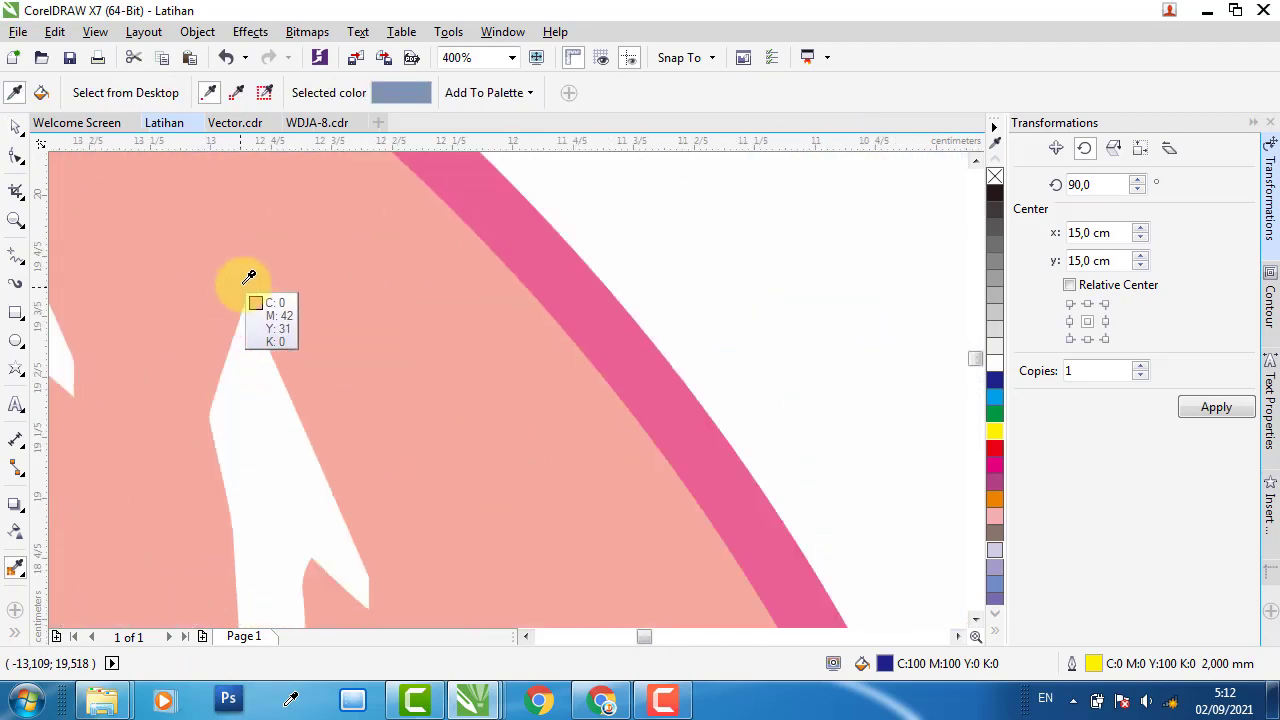
{"action": "left_click", "coordinate": [506, 224]}
{"action": "scroll", "coordinate": [311, 285], "scroll_direction": "down", "scroll_amount": 4}
{"action": "scroll", "coordinate": [669, 363], "scroll_direction": "up", "scroll_amount": 4}
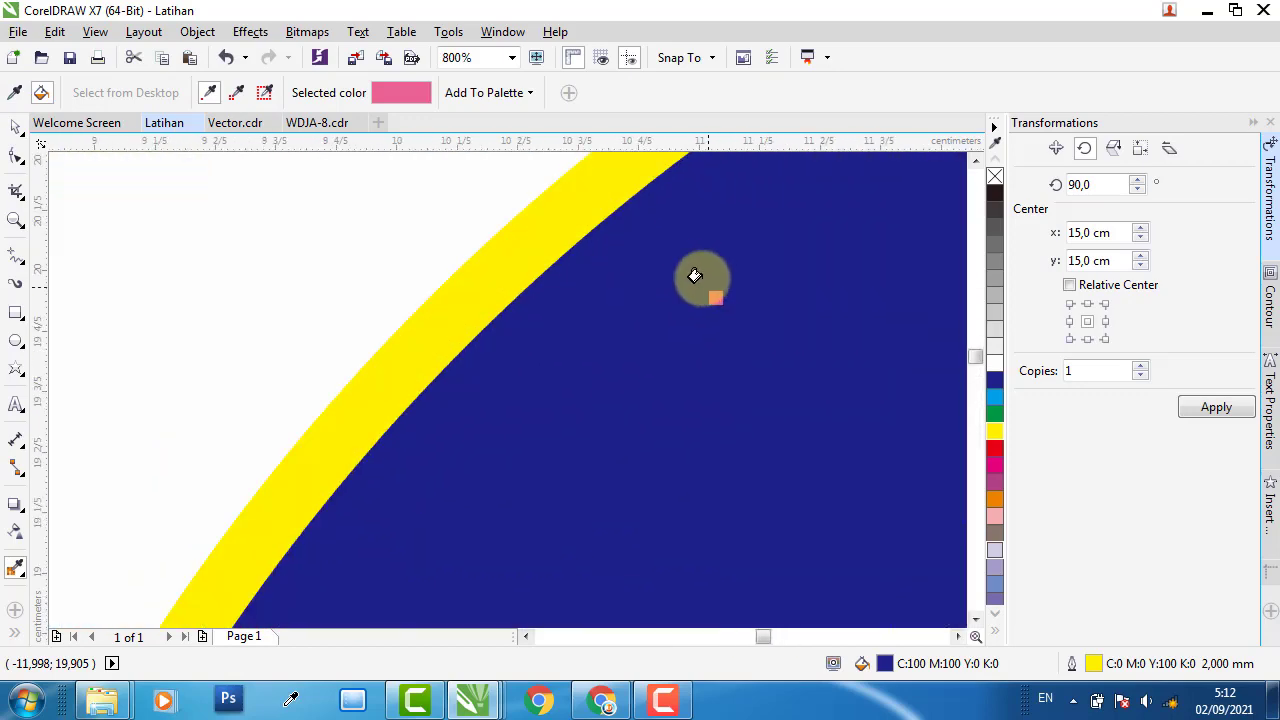
{"action": "left_click", "coordinate": [520, 221]}
{"action": "scroll", "coordinate": [620, 277], "scroll_direction": "down", "scroll_amount": 4}
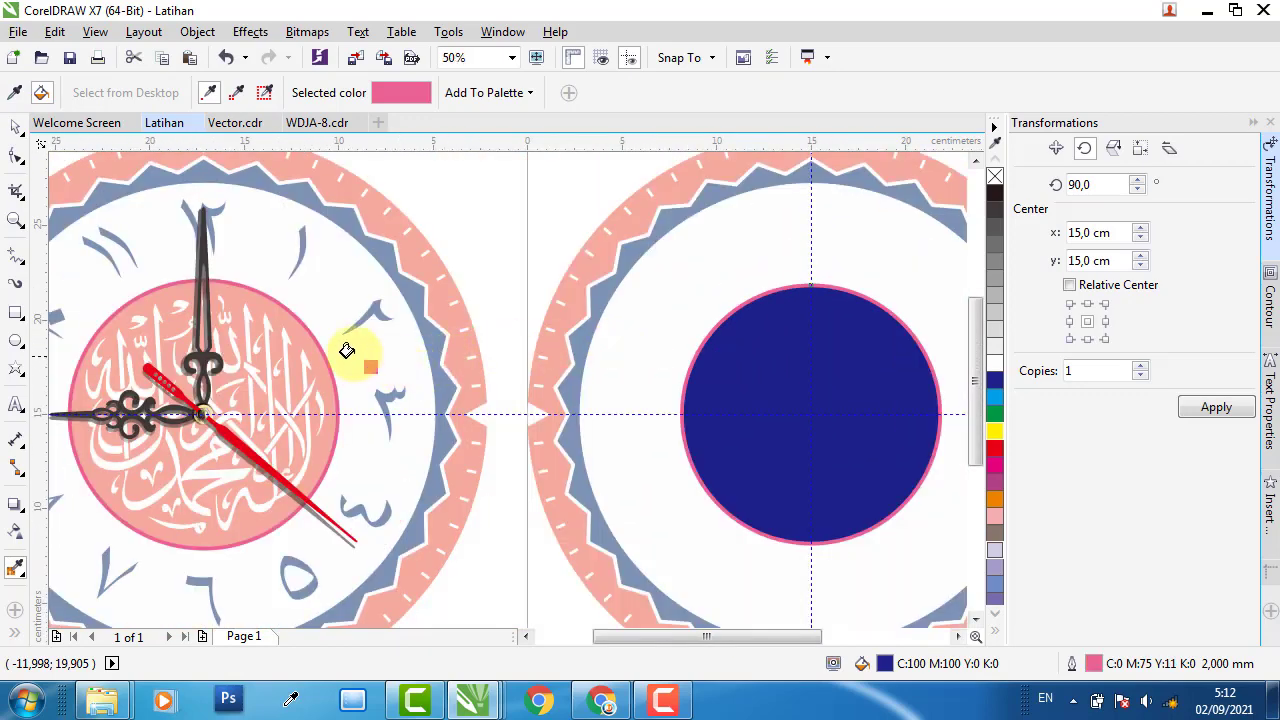
{"action": "scroll", "coordinate": [309, 347], "scroll_direction": "up", "scroll_amount": 2}
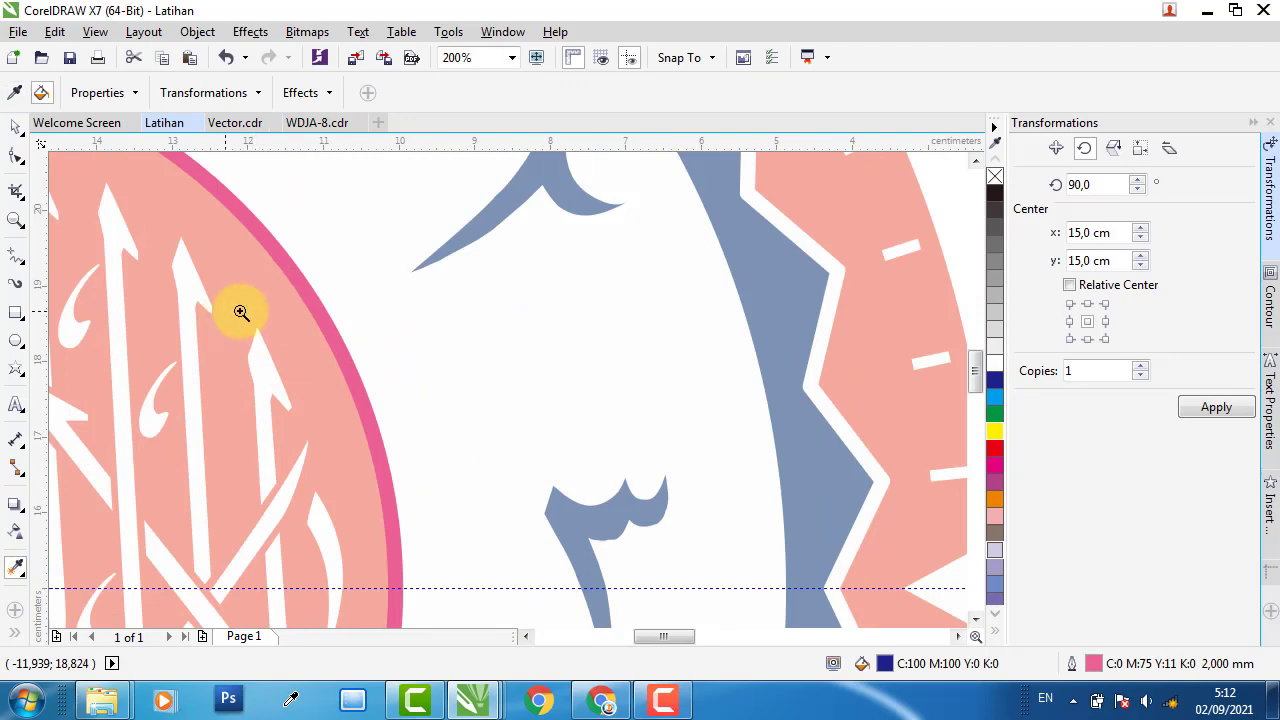
{"action": "key", "text": "shift"}
{"action": "scroll", "coordinate": [263, 287], "scroll_direction": "down", "scroll_amount": 4}
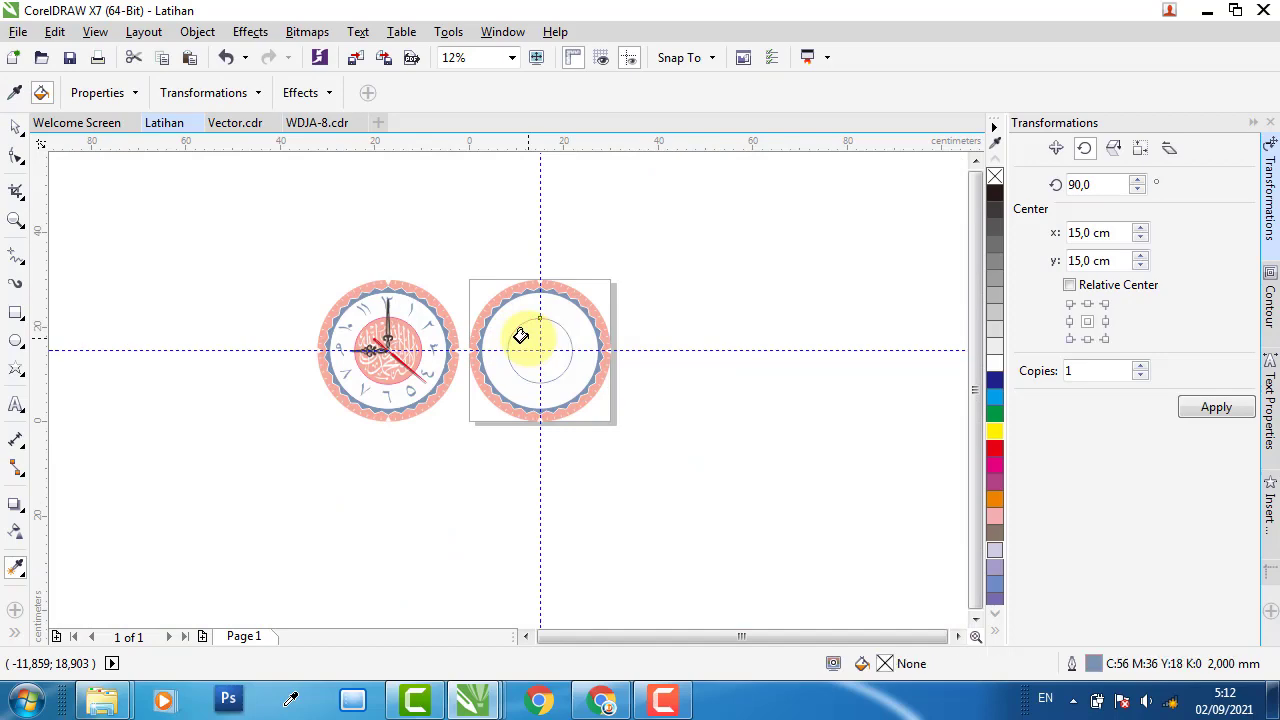
{"action": "scroll", "coordinate": [423, 330], "scroll_direction": "up", "scroll_amount": 2}
Sample the salmon fill of the reference clock's central circle, apply it to the dark blue circle, and deselect it
{"action": "key", "text": "i"}
{"action": "scroll", "coordinate": [425, 312], "scroll_direction": "up", "scroll_amount": 1}
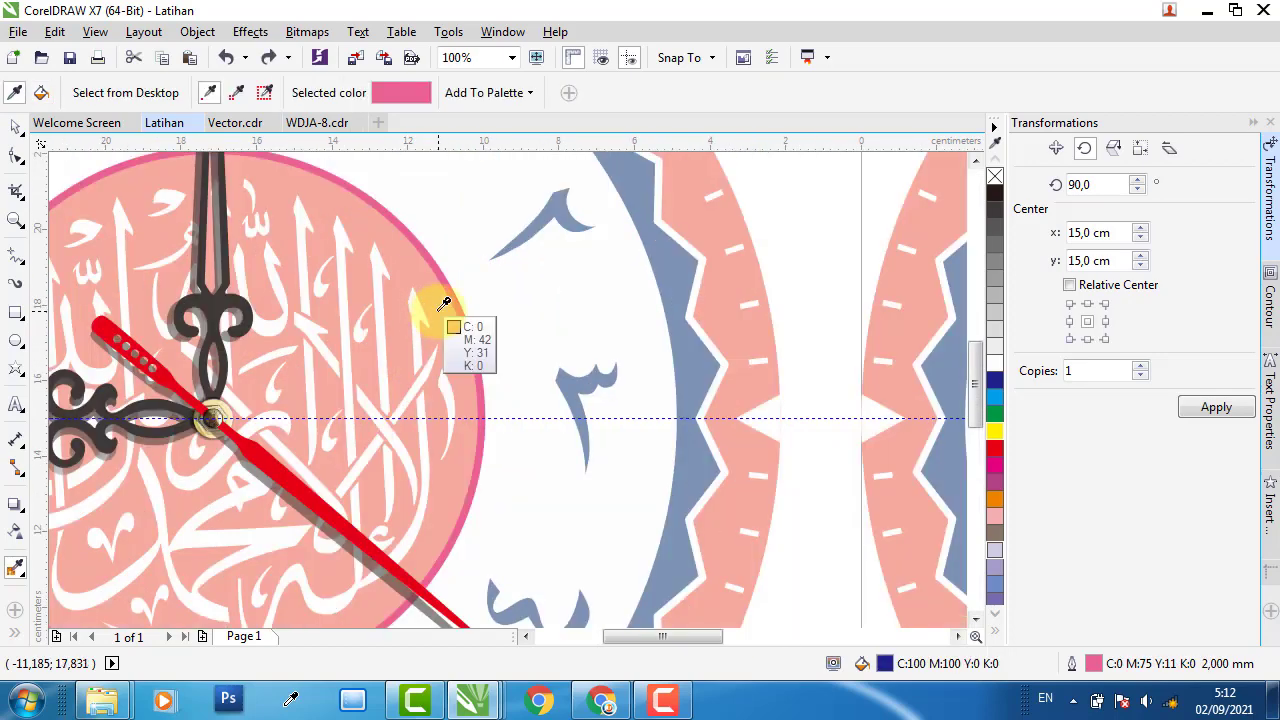
{"action": "left_click", "coordinate": [414, 311]}
{"action": "scroll", "coordinate": [543, 357], "scroll_direction": "down", "scroll_amount": 2}
{"action": "scroll", "coordinate": [638, 330], "scroll_direction": "up", "scroll_amount": 2}
{"action": "left_click", "coordinate": [638, 330]}
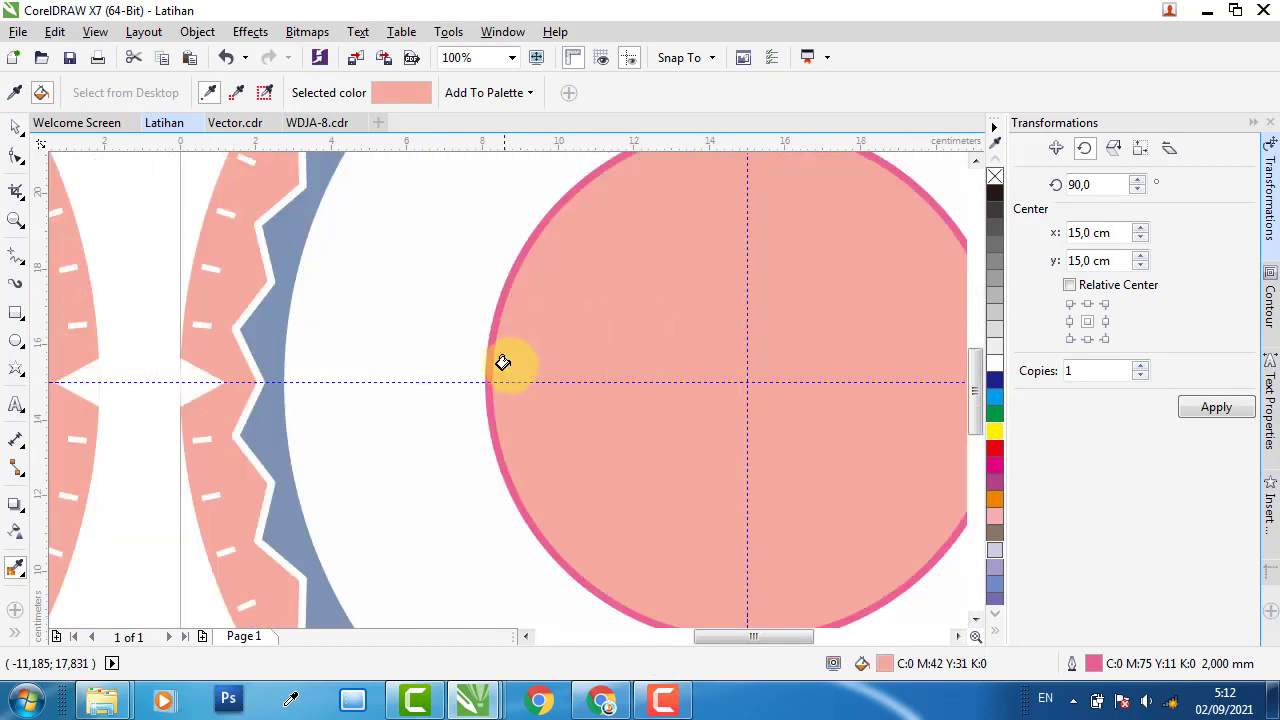
{"action": "scroll", "coordinate": [500, 363], "scroll_direction": "down", "scroll_amount": 3}
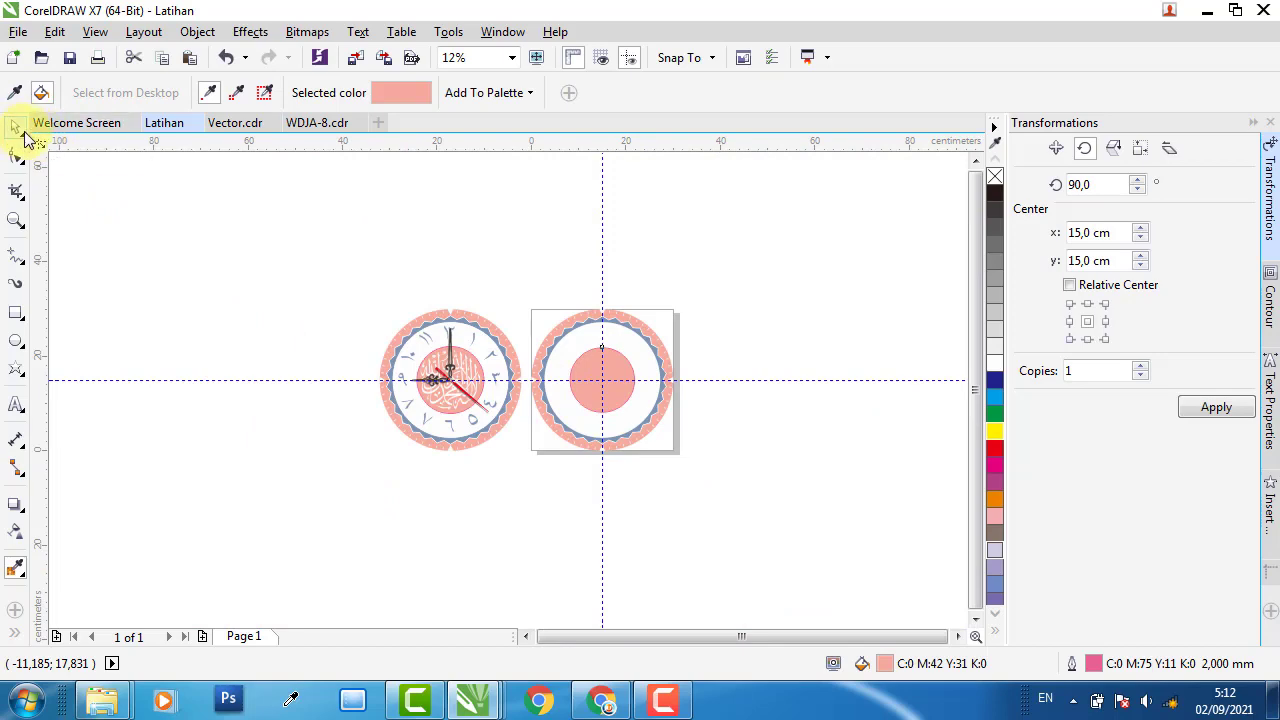
{"action": "left_click", "coordinate": [15, 126]}
{"action": "left_click", "coordinate": [528, 306]}
Select the reference clock's calligraphy text to check its font, and show the AGA Islamic Phrases characters for insertion
{"action": "scroll", "coordinate": [594, 371], "scroll_direction": "up", "scroll_amount": 1}
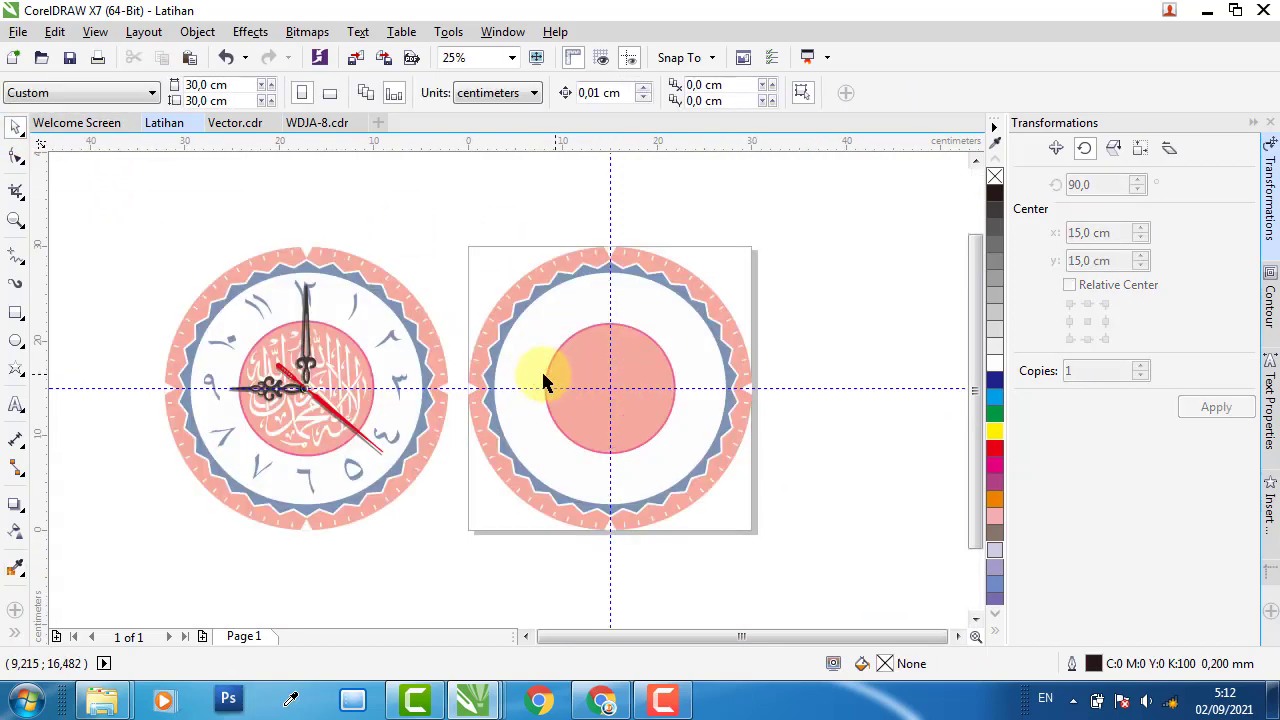
{"action": "scroll", "coordinate": [351, 371], "scroll_direction": "up", "scroll_amount": 1}
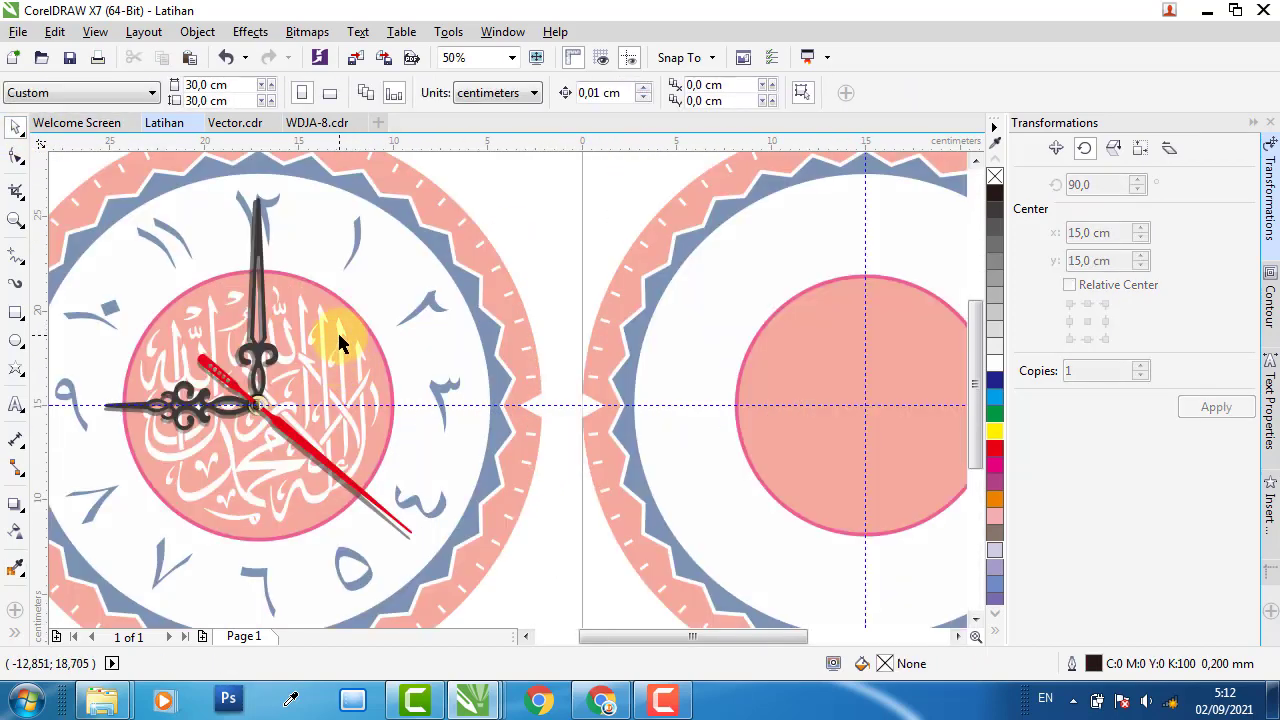
{"action": "left_click", "coordinate": [339, 343]}
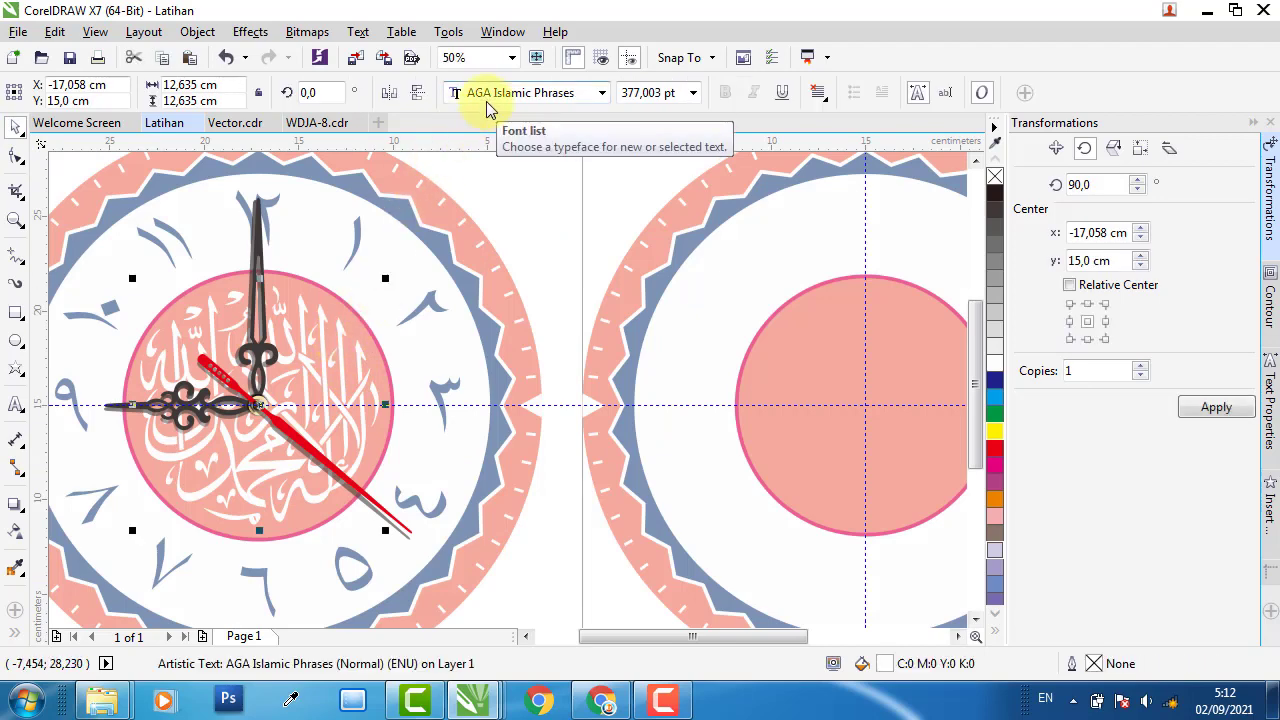
{"action": "left_click", "coordinate": [1270, 500]}
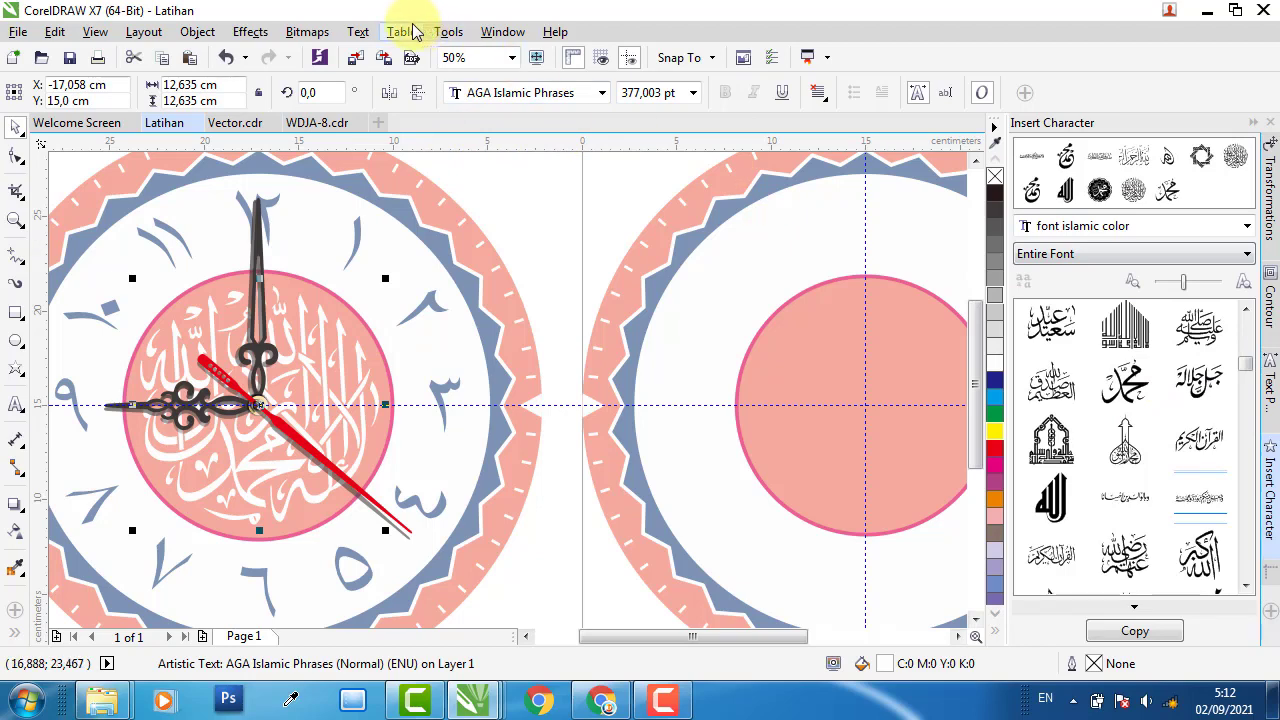
{"action": "left_click", "coordinate": [360, 32]}
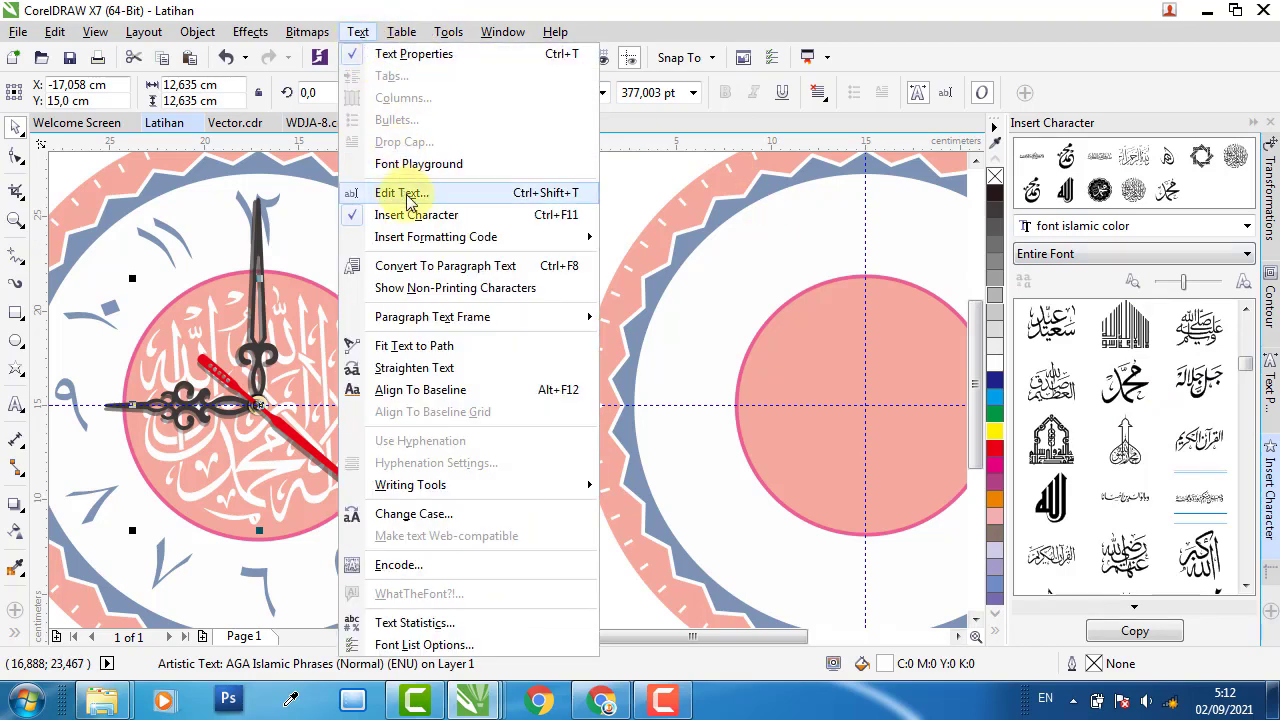
{"action": "left_click", "coordinate": [655, 195]}
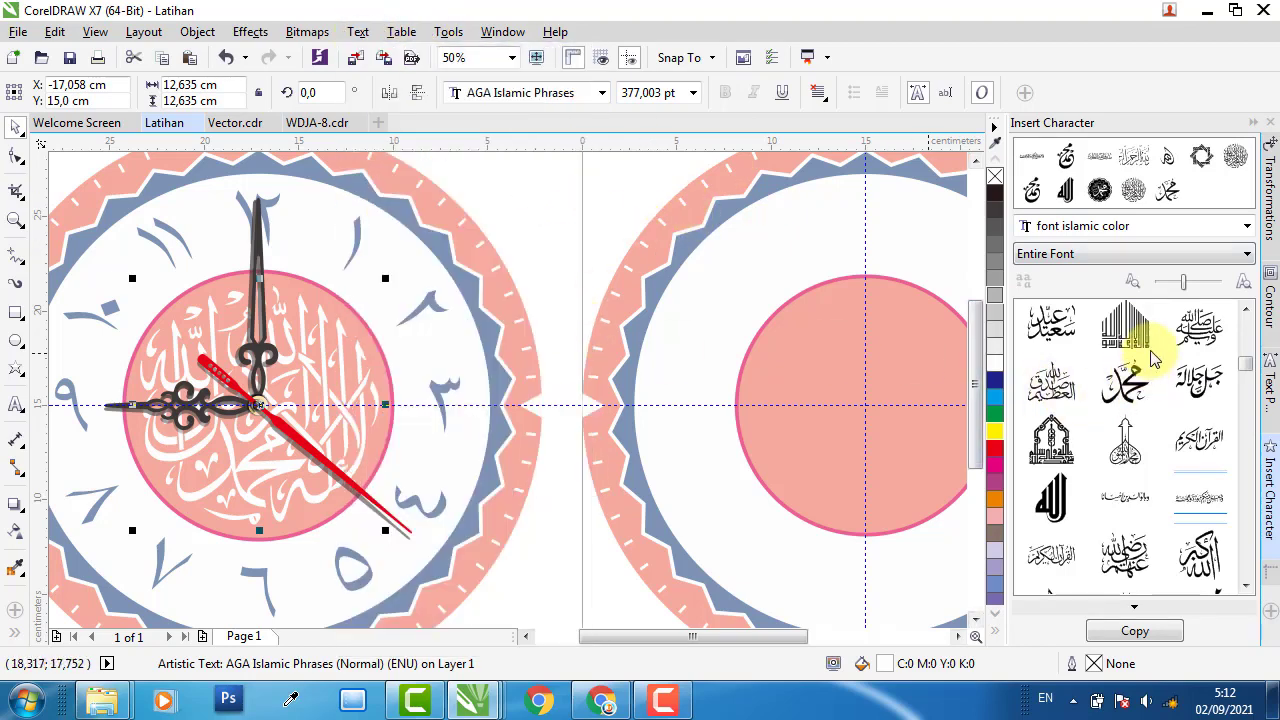
{"action": "left_click", "coordinate": [1135, 228]}
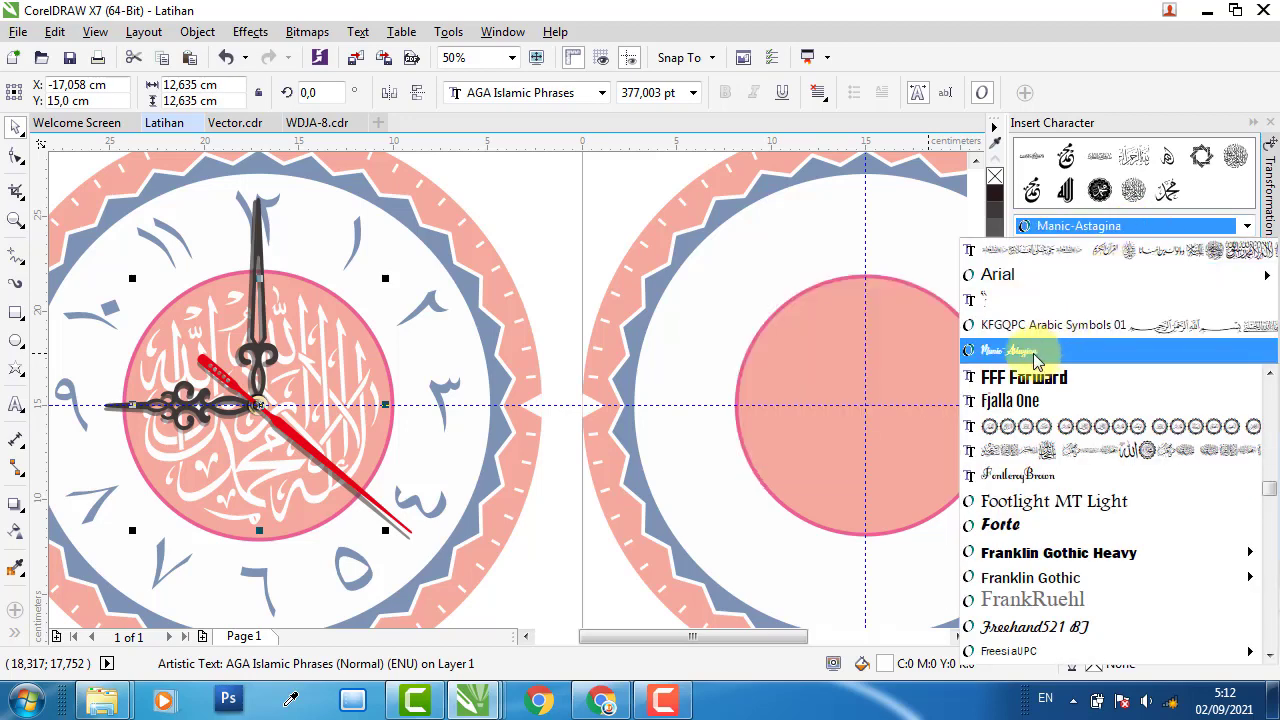
{"action": "left_click", "coordinate": [1067, 253]}
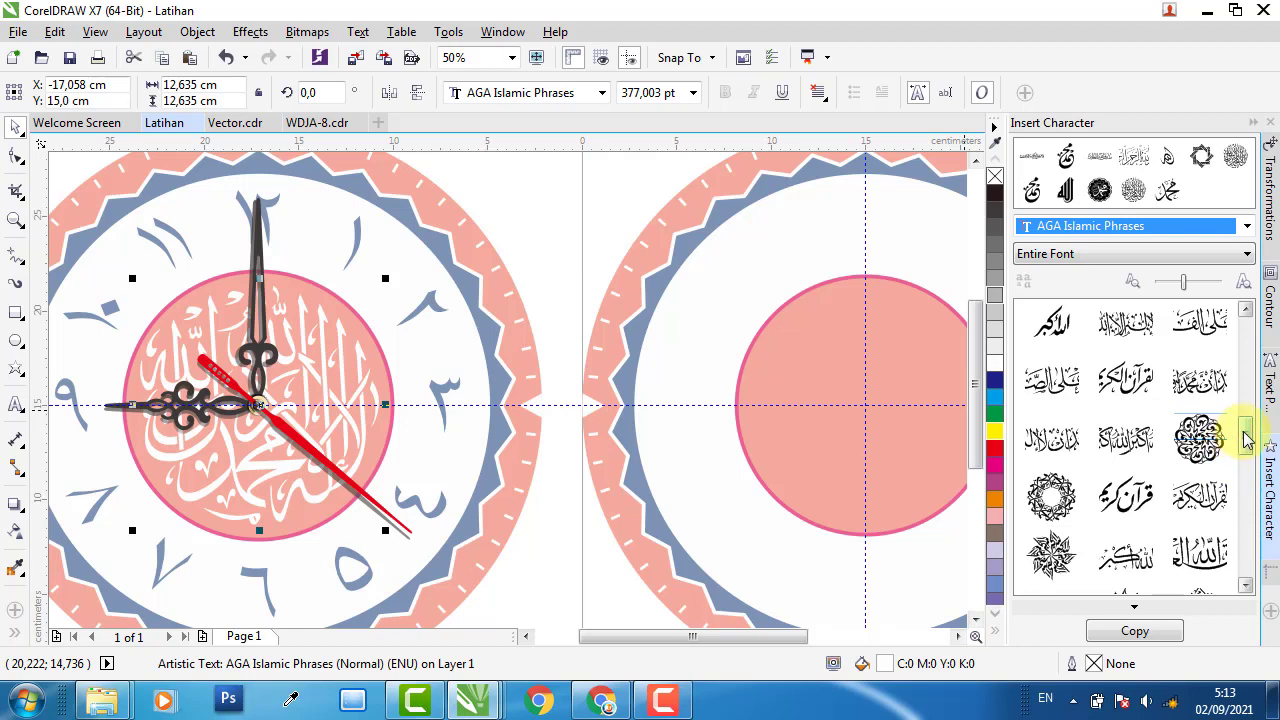
Insert the round calligraphy character from AGA Islamic Phrases, place it at the salmon circle's centre, and fill it white
{"action": "left_click_drag", "start_coordinate": [1246, 440], "coordinate": [1217, 531]}
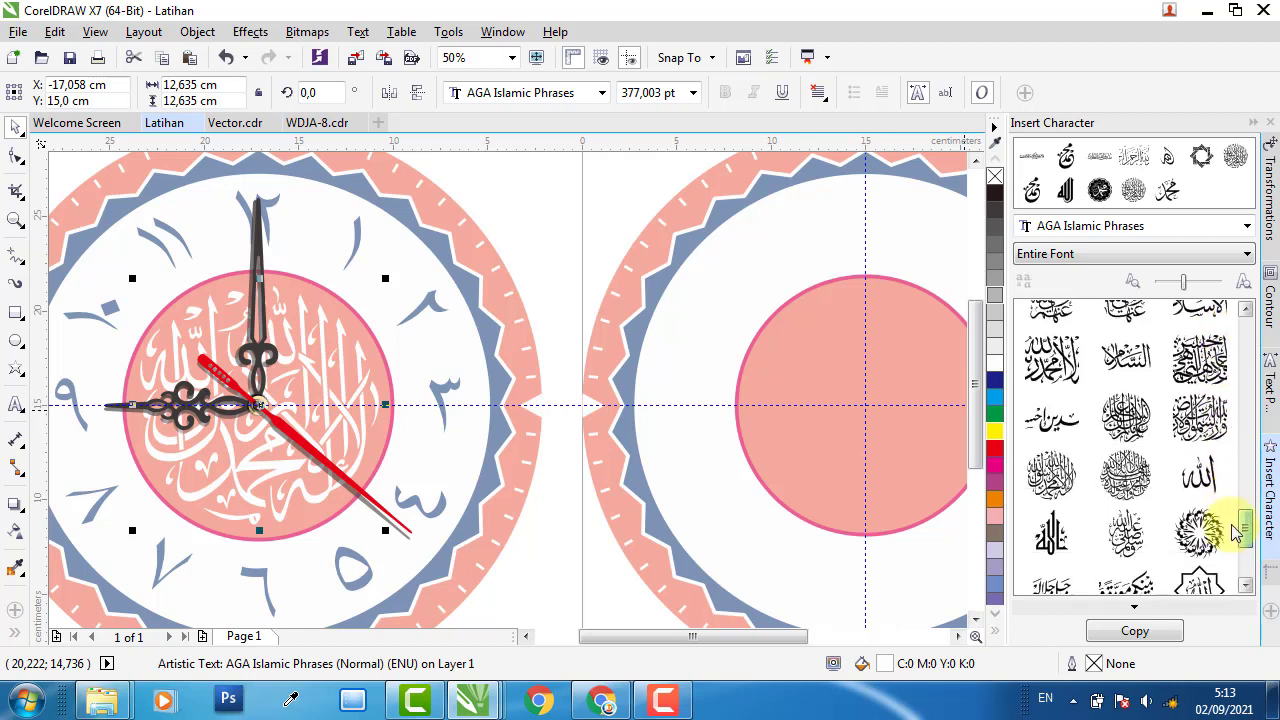
{"action": "left_click_drag", "start_coordinate": [1062, 485], "coordinate": [610, 530]}
{"action": "left_click_drag", "start_coordinate": [731, 436], "coordinate": [866, 377]}
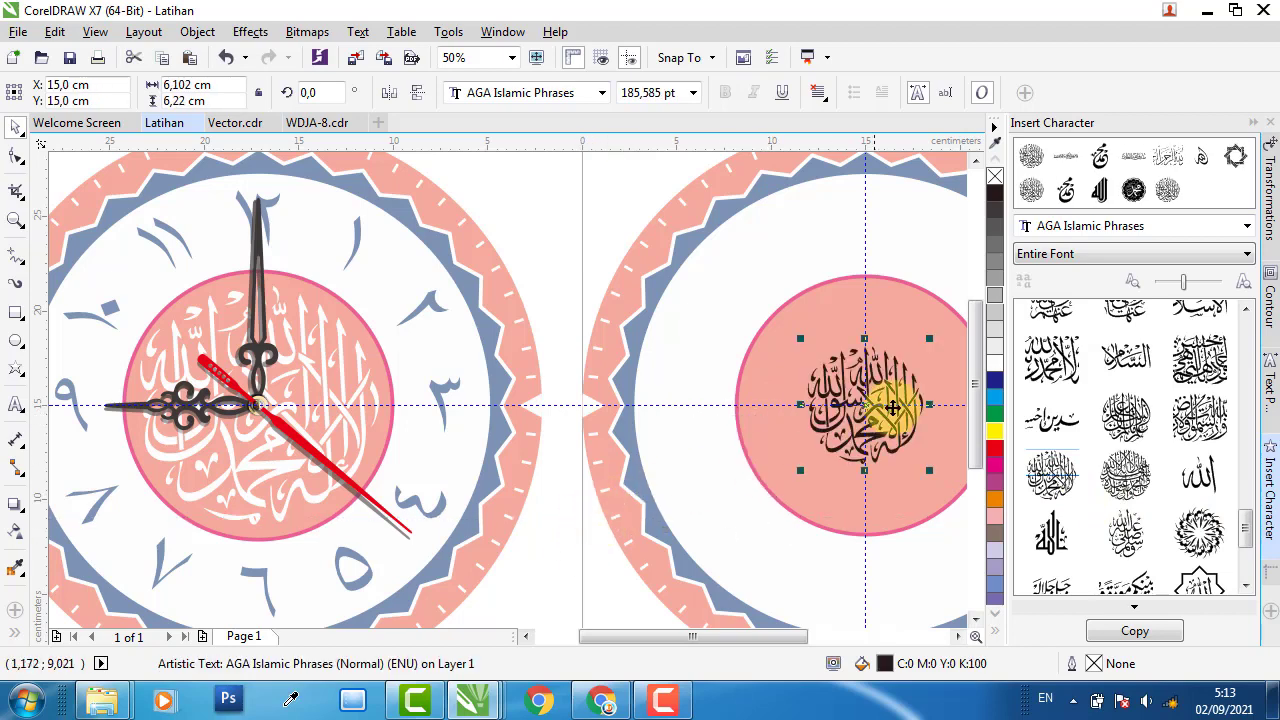
{"action": "left_click", "coordinate": [994, 350]}
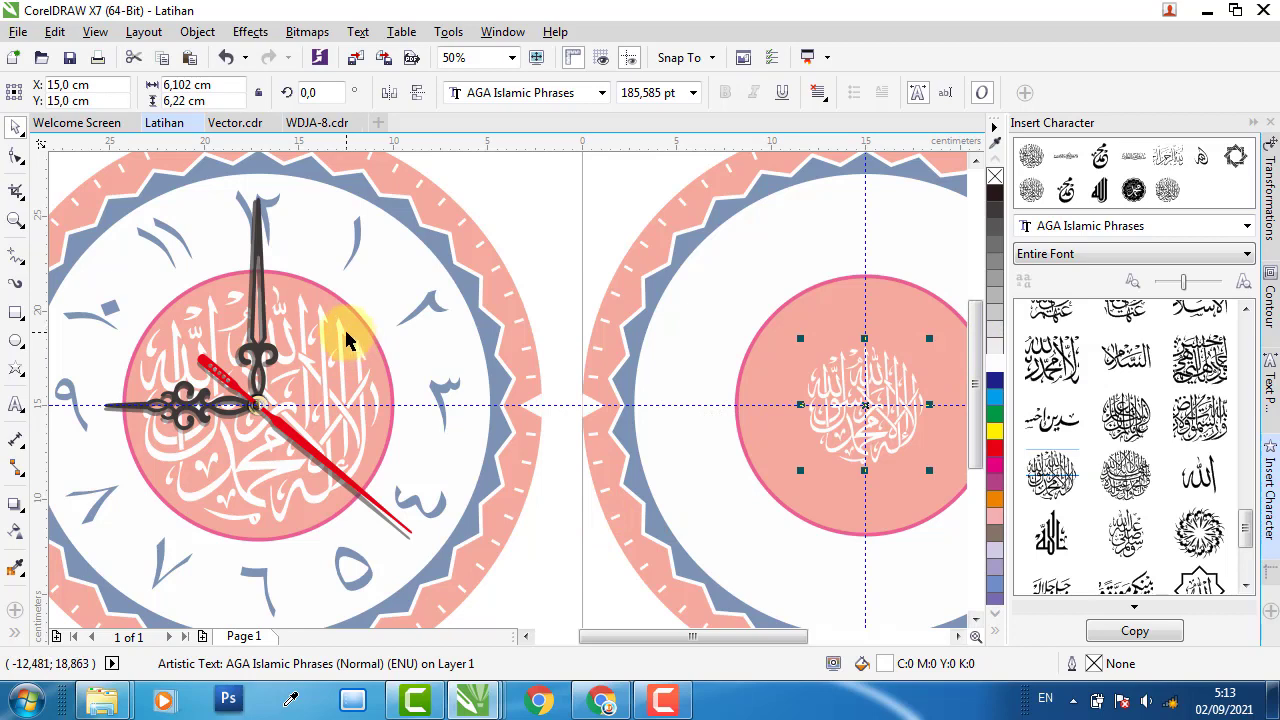
Copy the reference calligraphy's size and resize the new white calligraphy to 12,635 x 12,635 cm
{"action": "left_click_drag", "start_coordinate": [225, 88], "coordinate": [158, 86]}
{"action": "key", "text": "ctrl+c"}
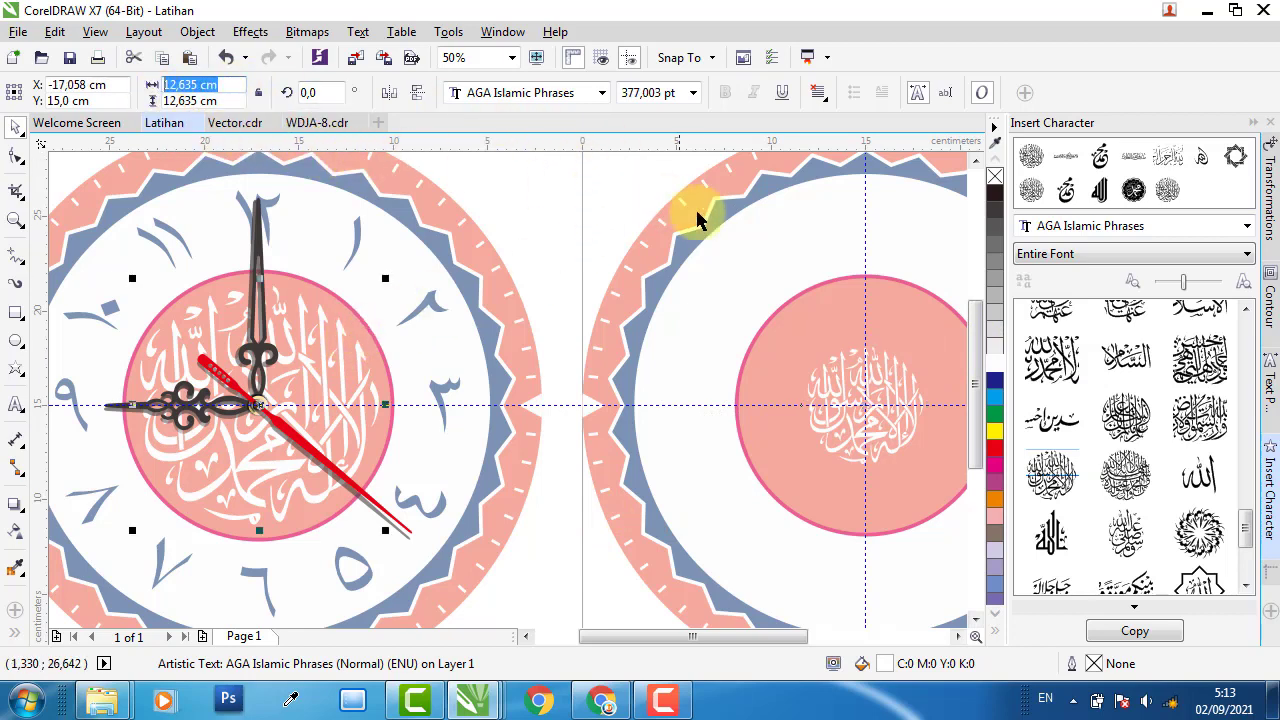
{"action": "left_click", "coordinate": [833, 416]}
{"action": "left_click", "coordinate": [829, 423]}
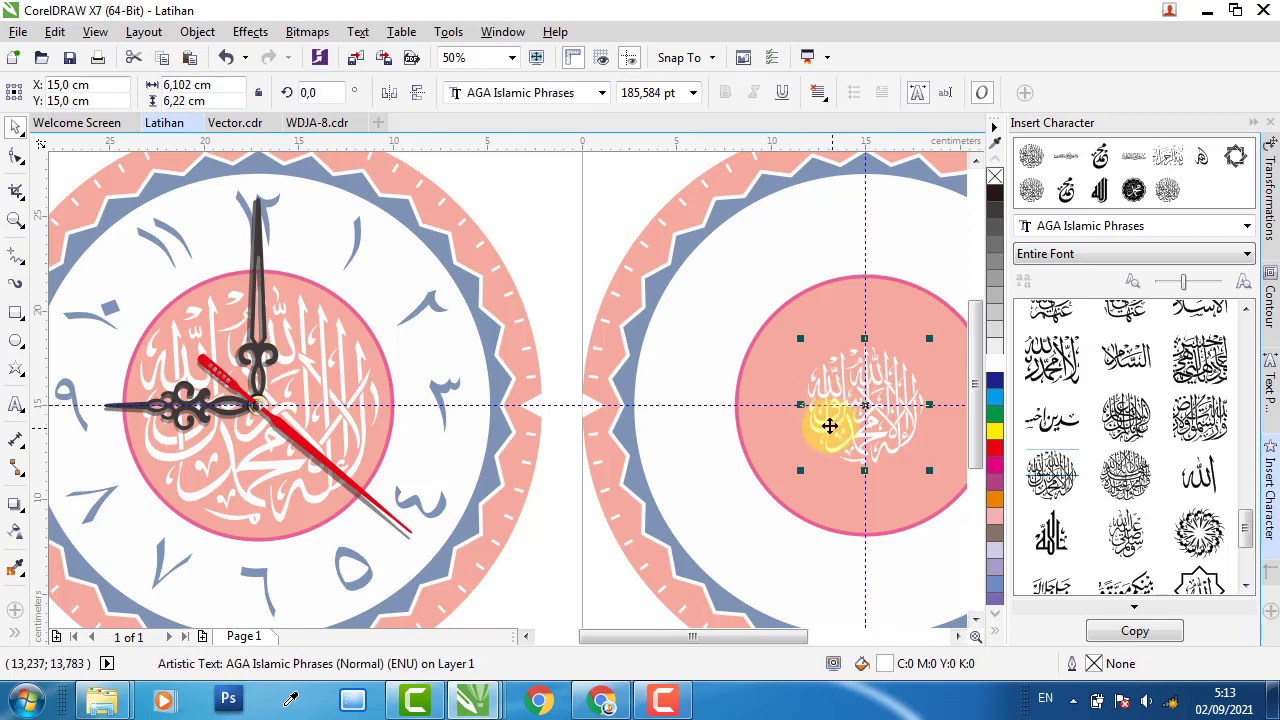
{"action": "left_click_drag", "start_coordinate": [230, 86], "coordinate": [62, 101]}
{"action": "key", "text": "ctrl+v"}
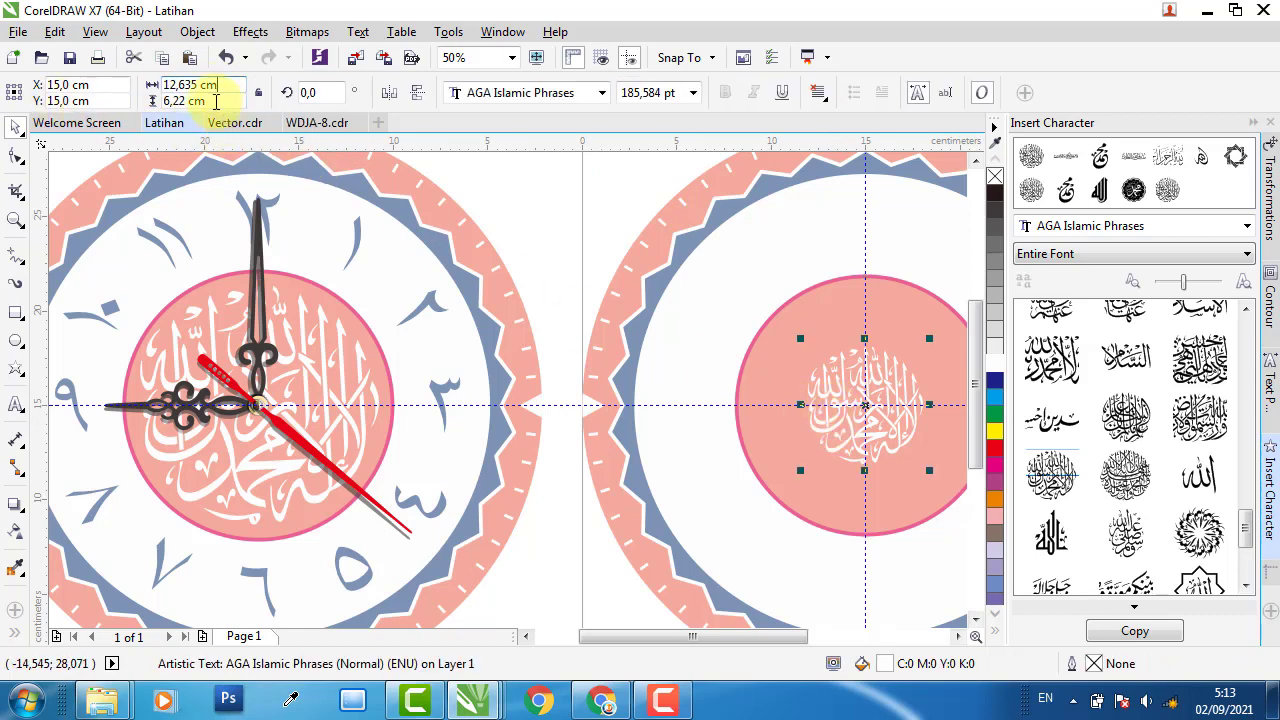
{"action": "left_click_drag", "start_coordinate": [216, 101], "coordinate": [113, 124]}
{"action": "key", "text": "Return"}
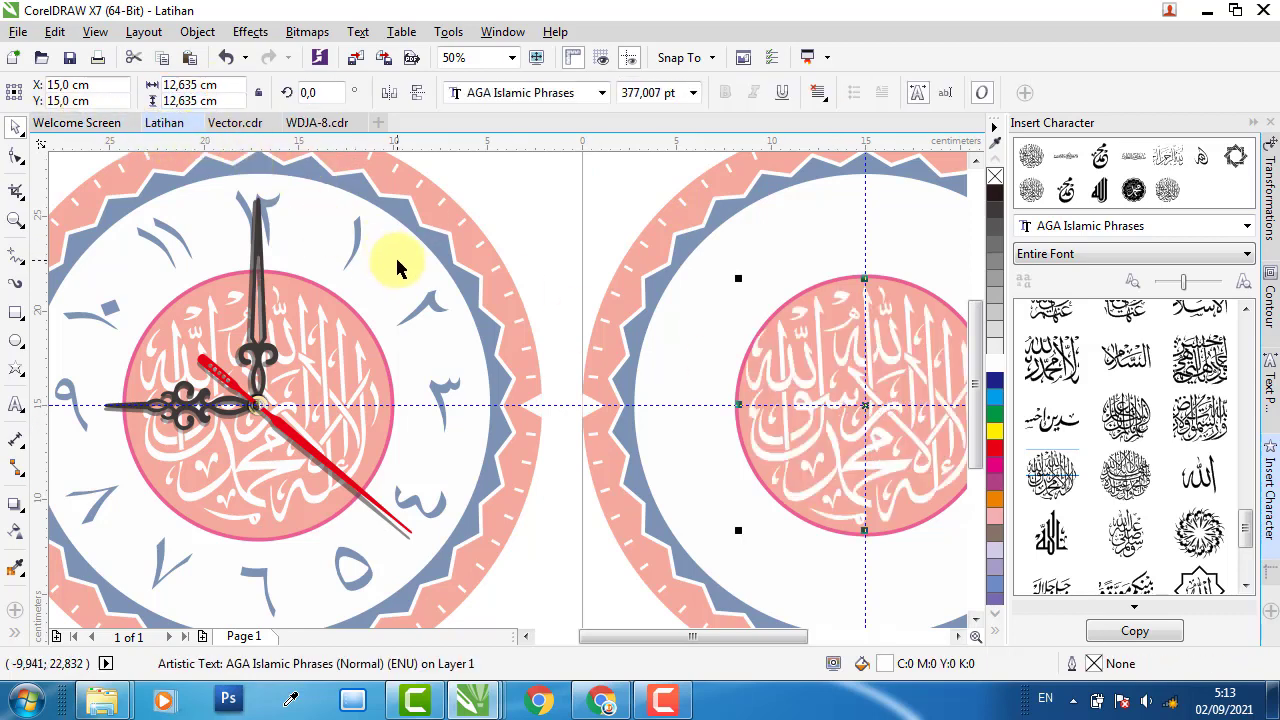
Shift the white calligraphy within the salmon circle to about X 15,278 cm and Y 14,881 cm, and deselect it
{"action": "scroll", "coordinate": [484, 435], "scroll_direction": "down", "scroll_amount": 2}
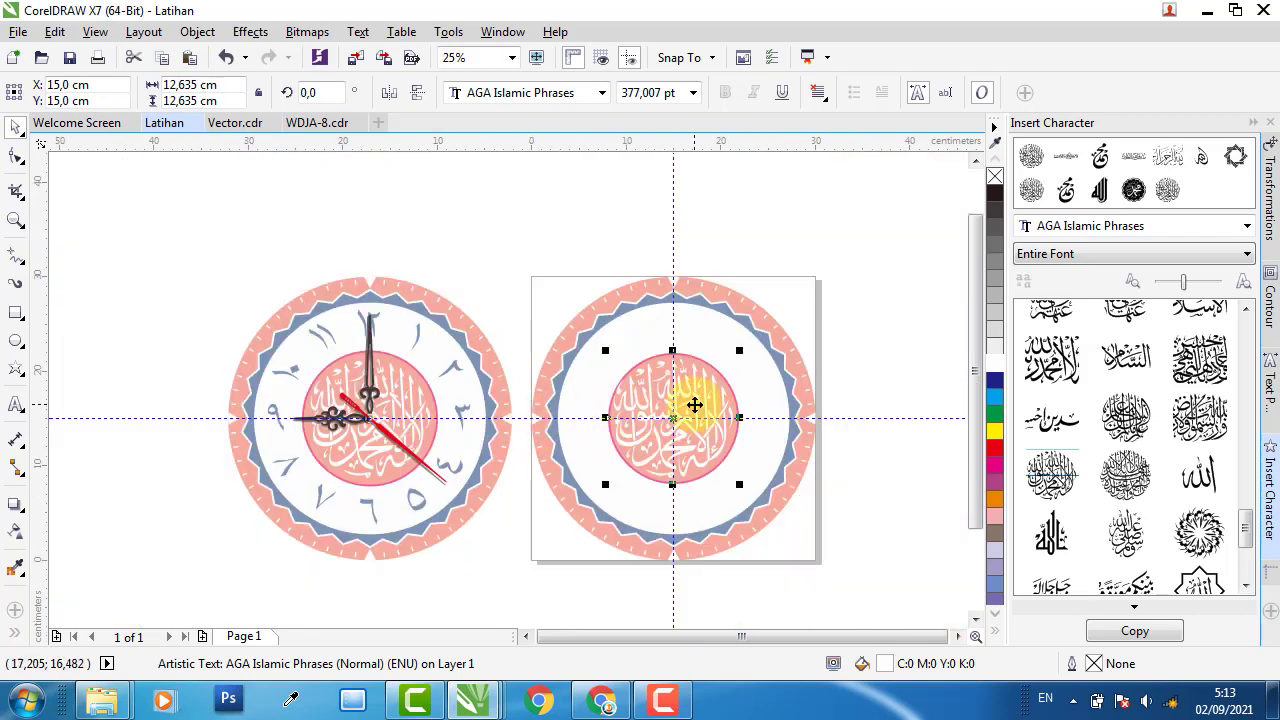
{"action": "scroll", "coordinate": [700, 408], "scroll_direction": "up", "scroll_amount": 2}
{"action": "scroll", "coordinate": [578, 362], "scroll_direction": "up", "scroll_amount": 2}
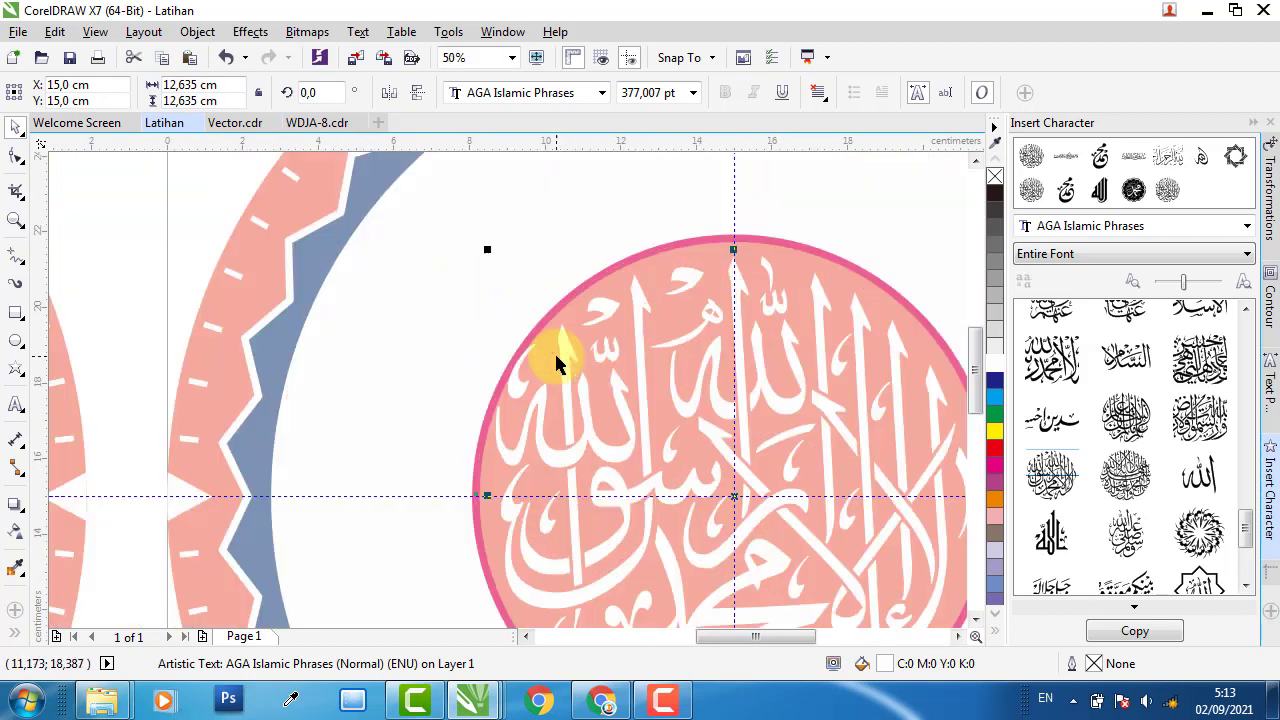
{"action": "left_click_drag", "start_coordinate": [587, 330], "coordinate": [610, 348]}
{"action": "scroll", "coordinate": [470, 348], "scroll_direction": "down", "scroll_amount": 2}
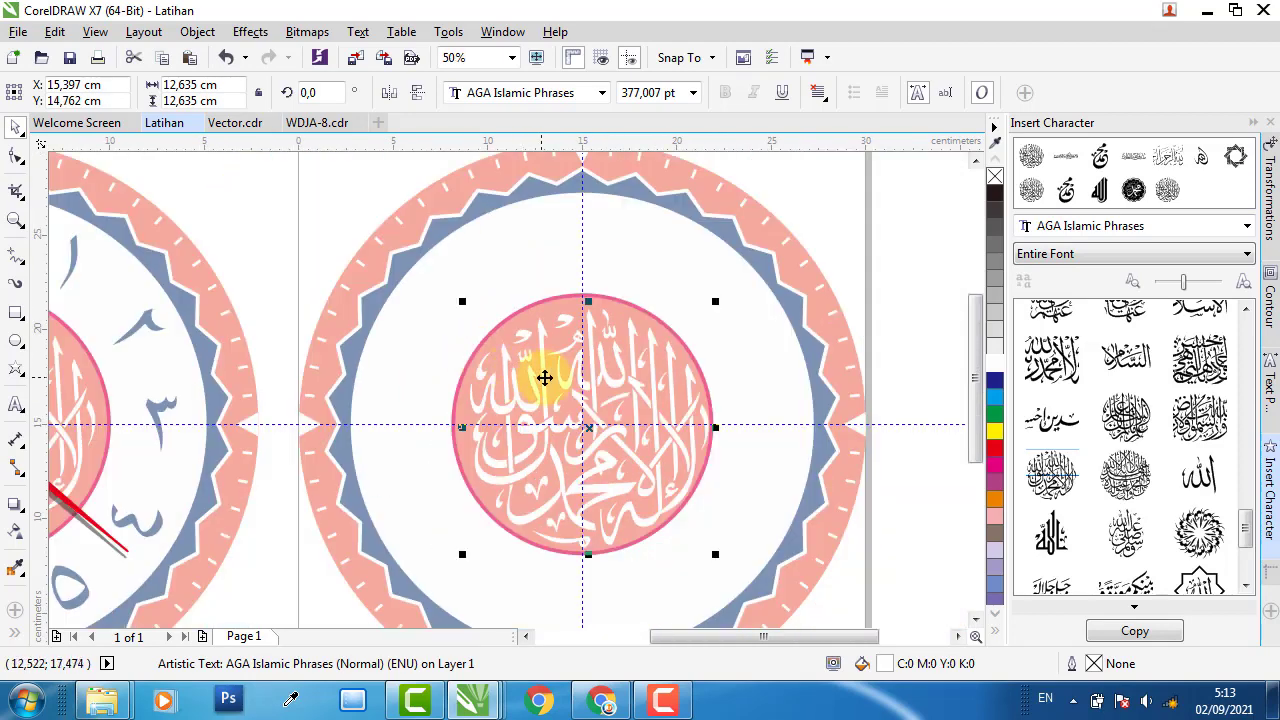
{"action": "scroll", "coordinate": [674, 471], "scroll_direction": "up", "scroll_amount": 1}
{"action": "scroll", "coordinate": [676, 480], "scroll_direction": "up", "scroll_amount": 2}
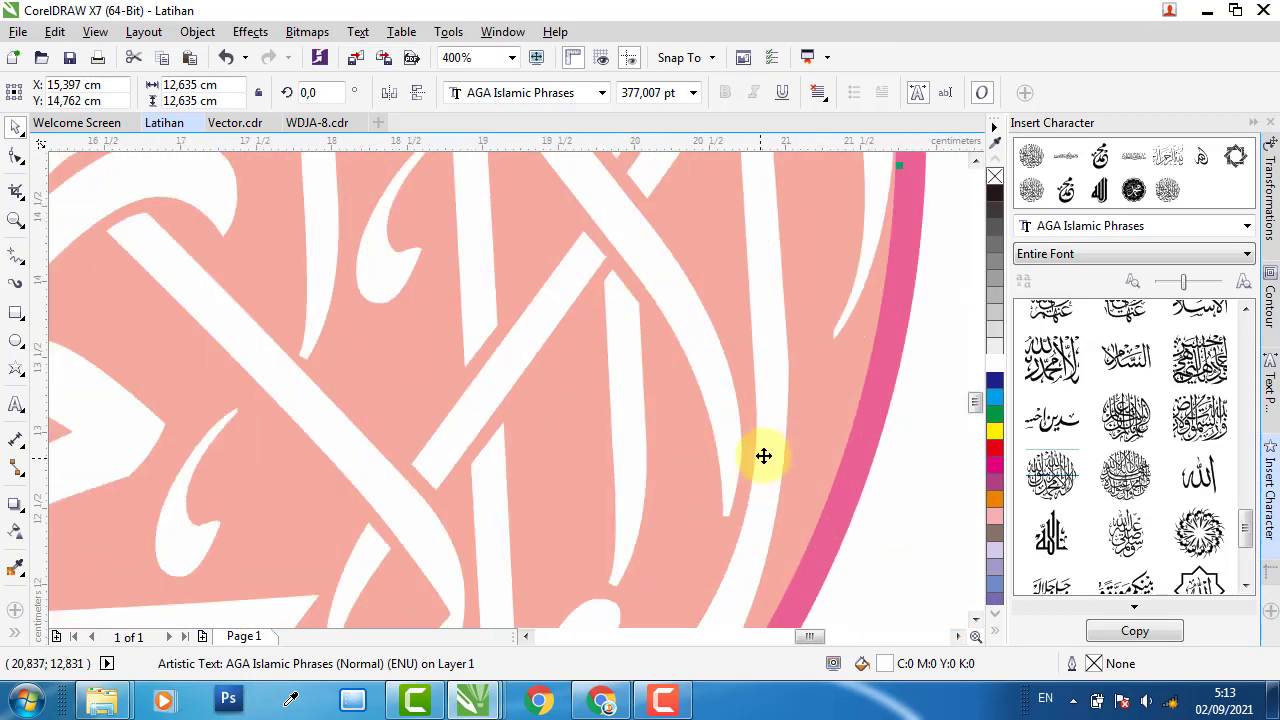
{"action": "left_click_drag", "start_coordinate": [766, 453], "coordinate": [748, 434]}
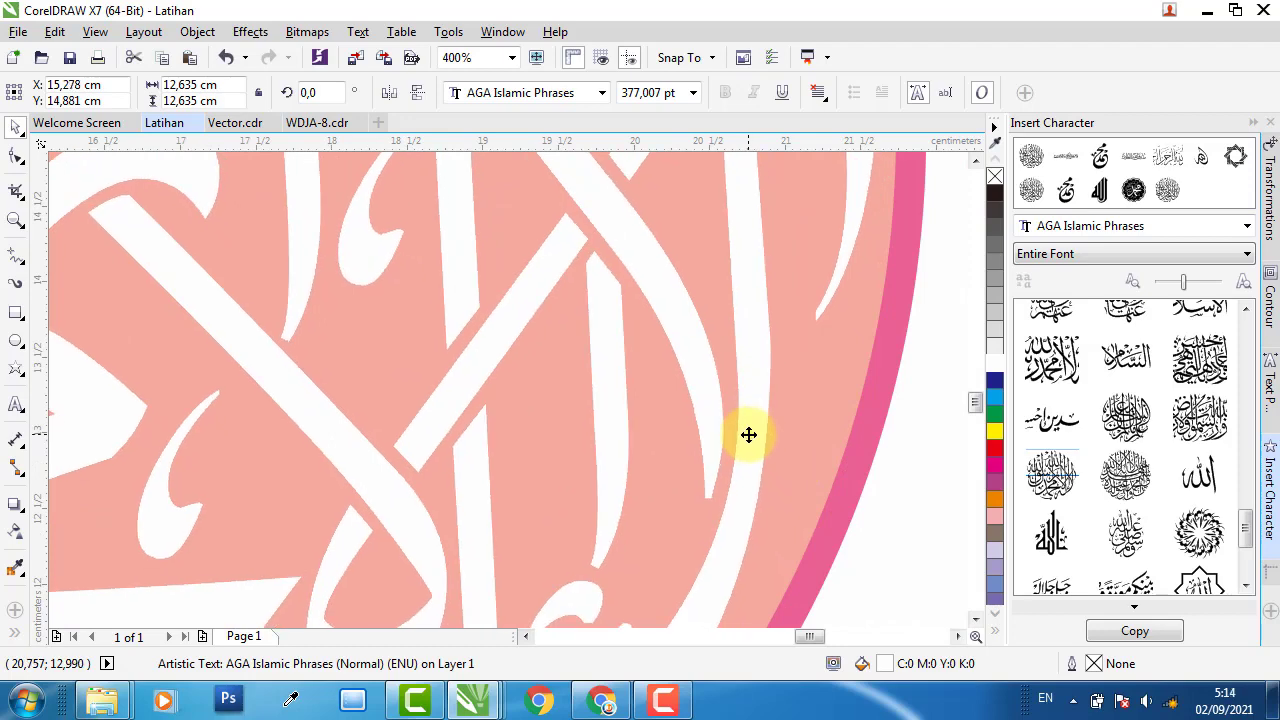
{"action": "scroll", "coordinate": [745, 437], "scroll_direction": "down", "scroll_amount": 2}
{"action": "scroll", "coordinate": [725, 443], "scroll_direction": "down", "scroll_amount": 1}
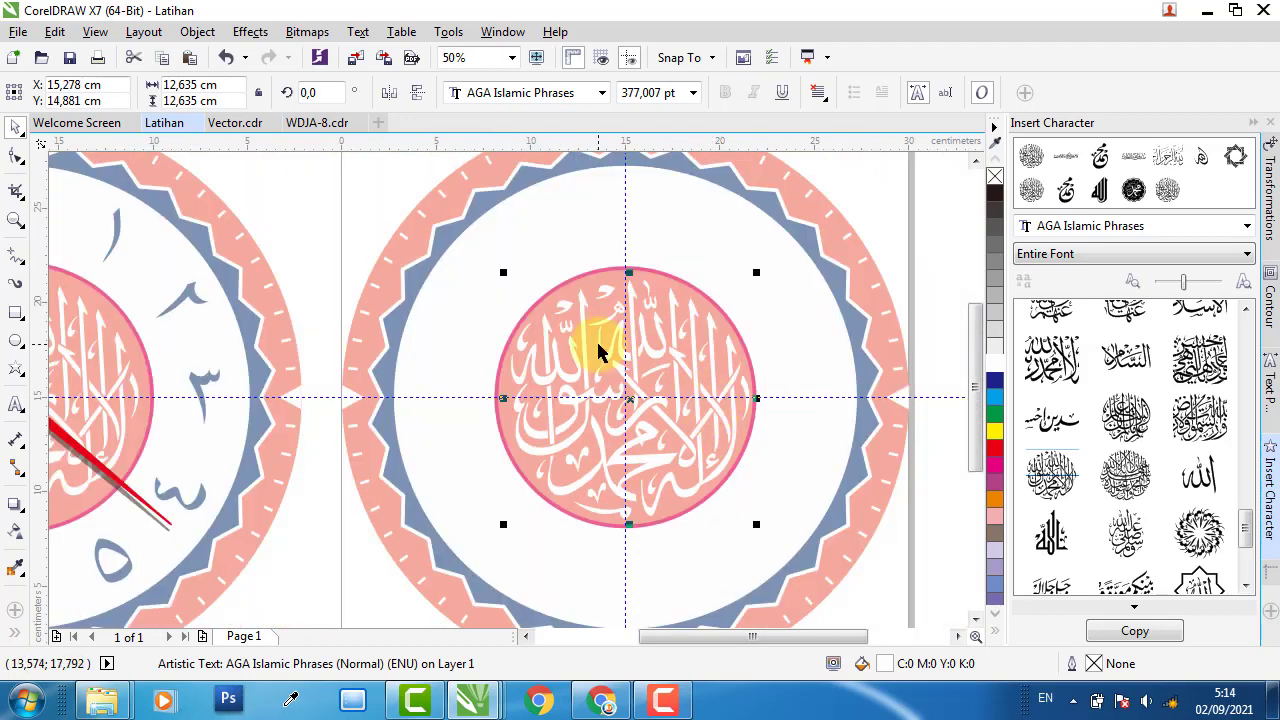
{"action": "scroll", "coordinate": [597, 345], "scroll_direction": "down", "scroll_amount": 1}
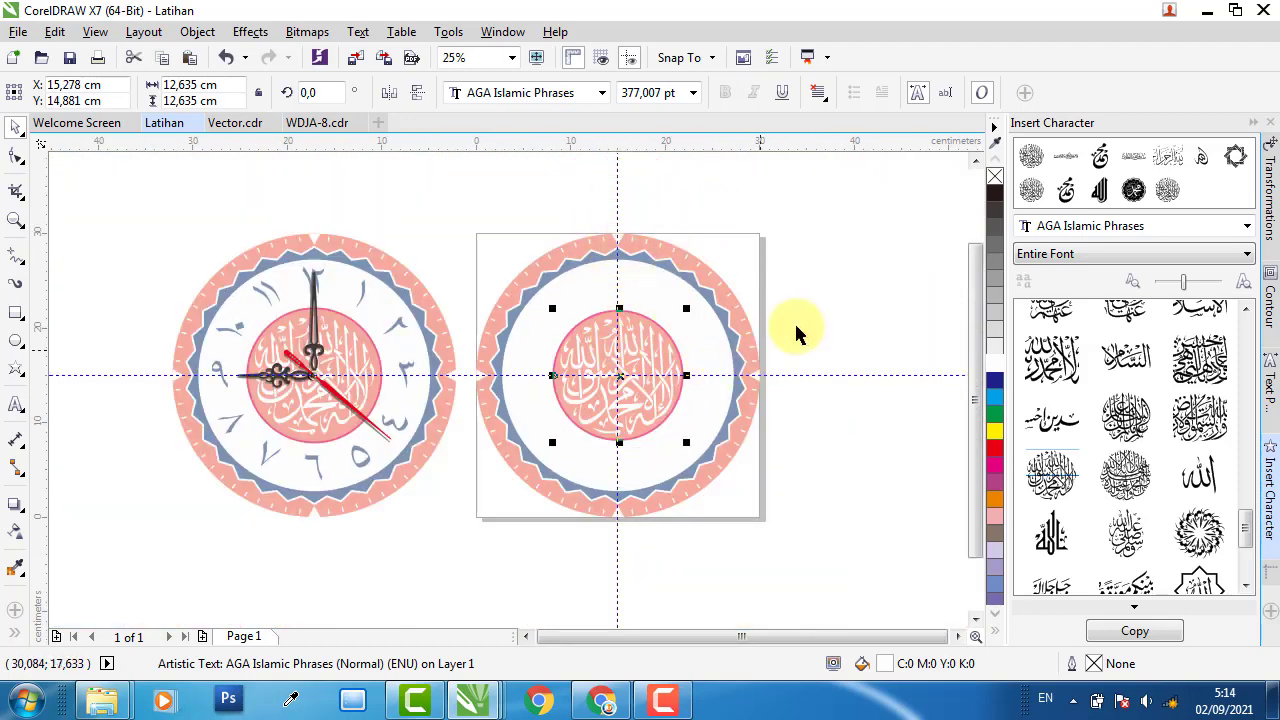
{"action": "left_click", "coordinate": [950, 281]}
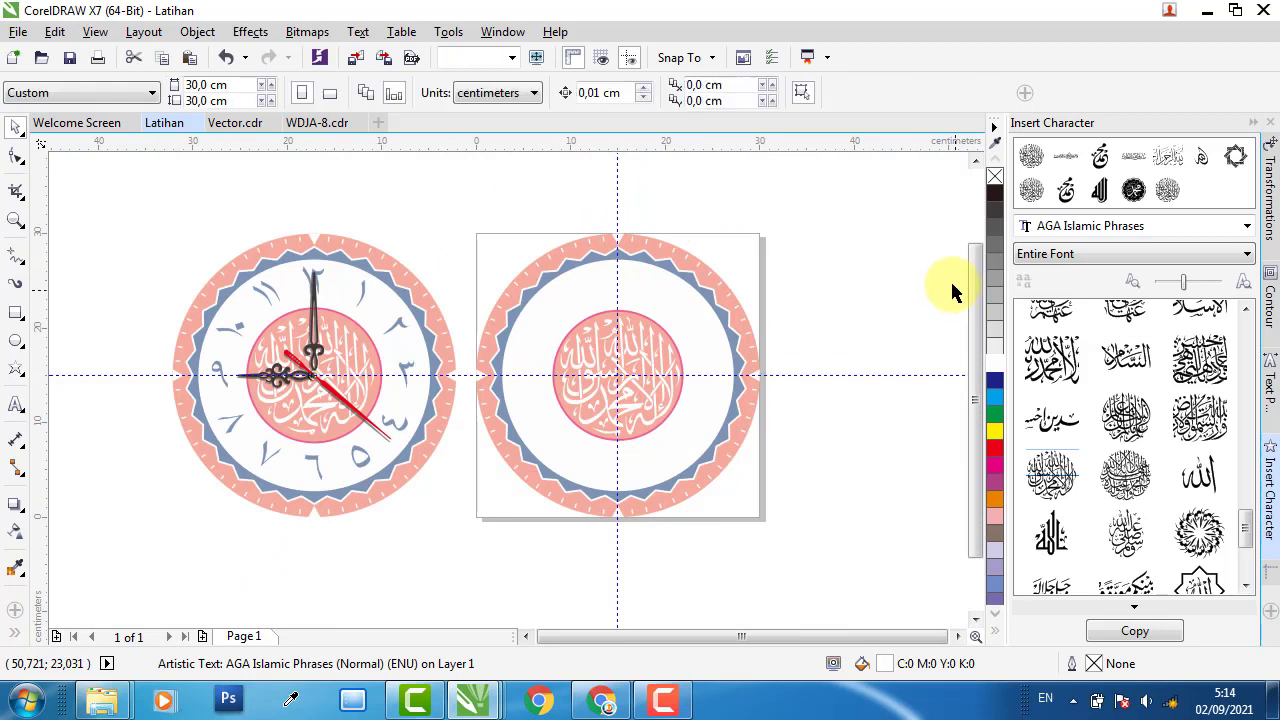
Group the white calligraphy with the salmon circle and deselect the group
{"action": "left_click", "coordinate": [533, 474]}
{"action": "left_click", "coordinate": [612, 432], "text": "shift"}
{"action": "key", "text": "ctrl+g"}
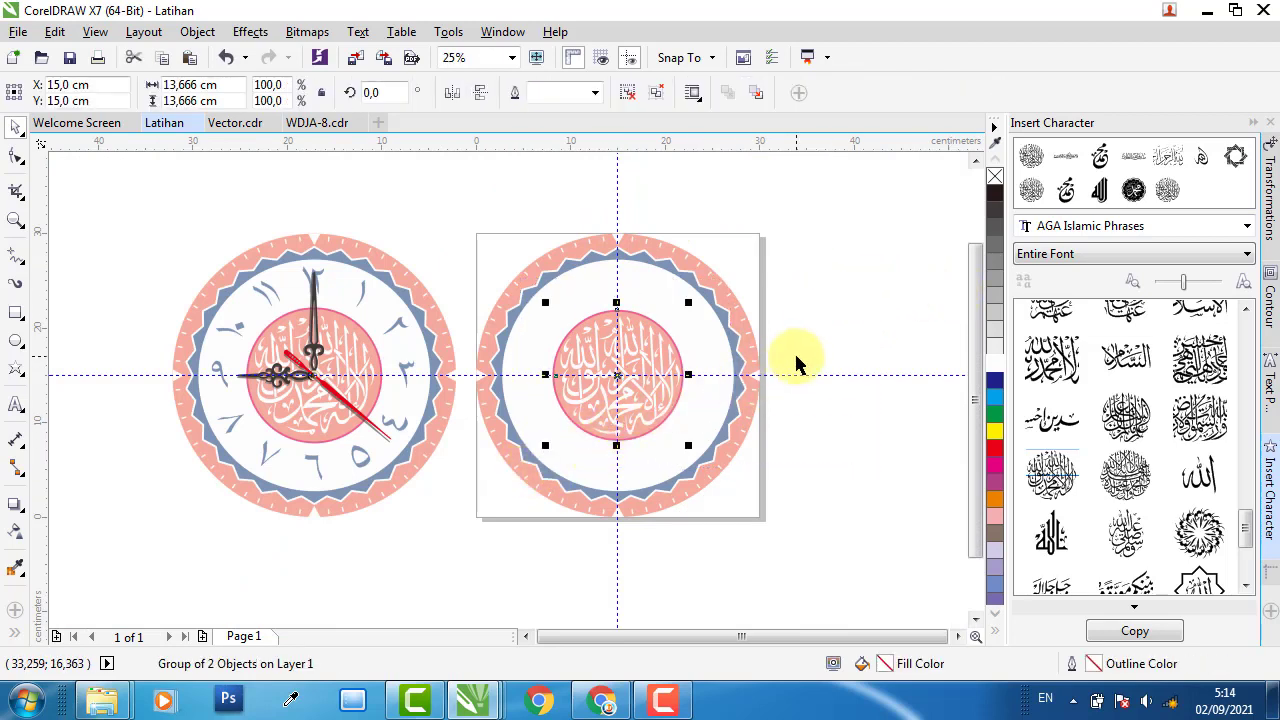
{"action": "left_click", "coordinate": [827, 300]}
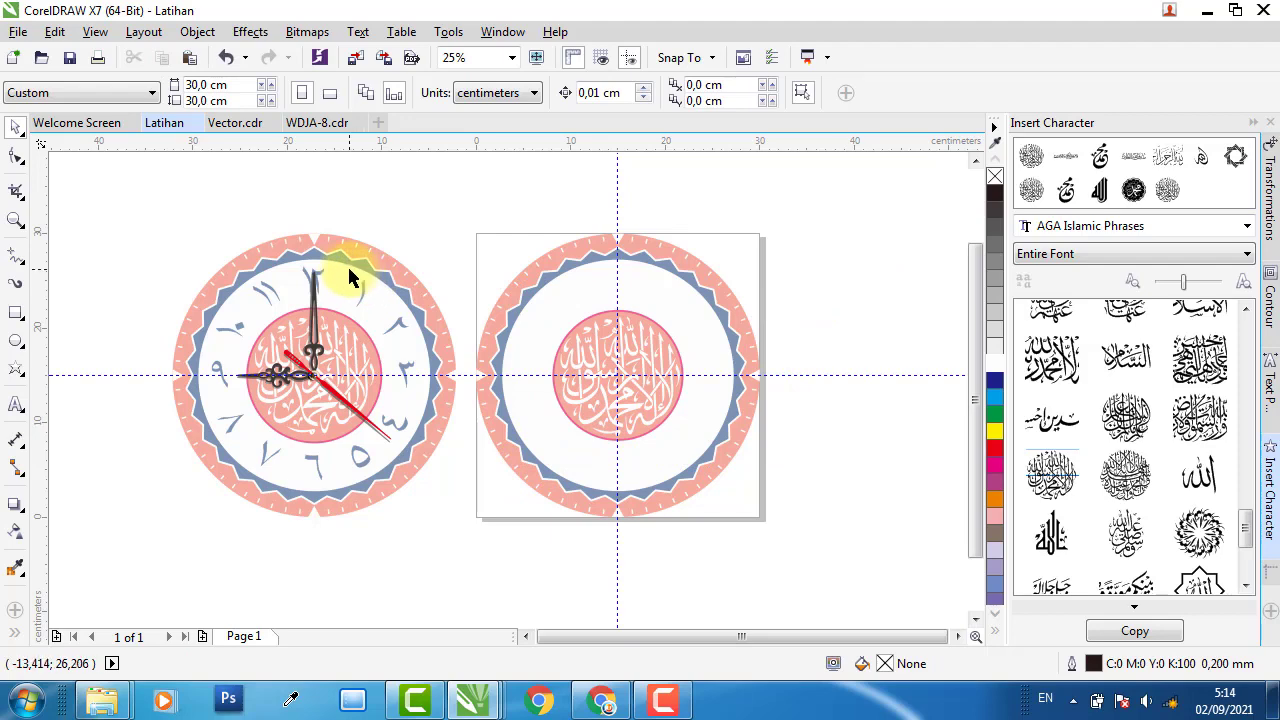
Ungroup the twelve Arabic hour numerals of the reference clock and deselect them
{"action": "scroll", "coordinate": [350, 278], "scroll_direction": "up", "scroll_amount": 1}
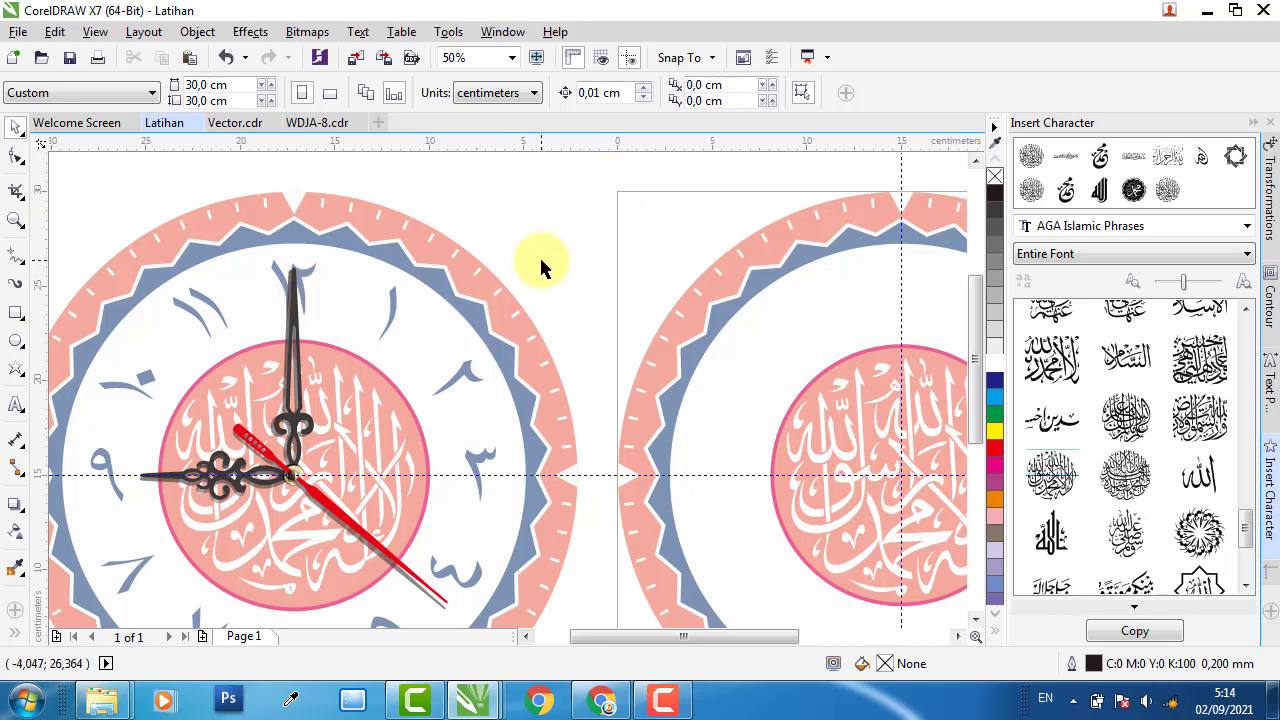
{"action": "left_click", "coordinate": [313, 281]}
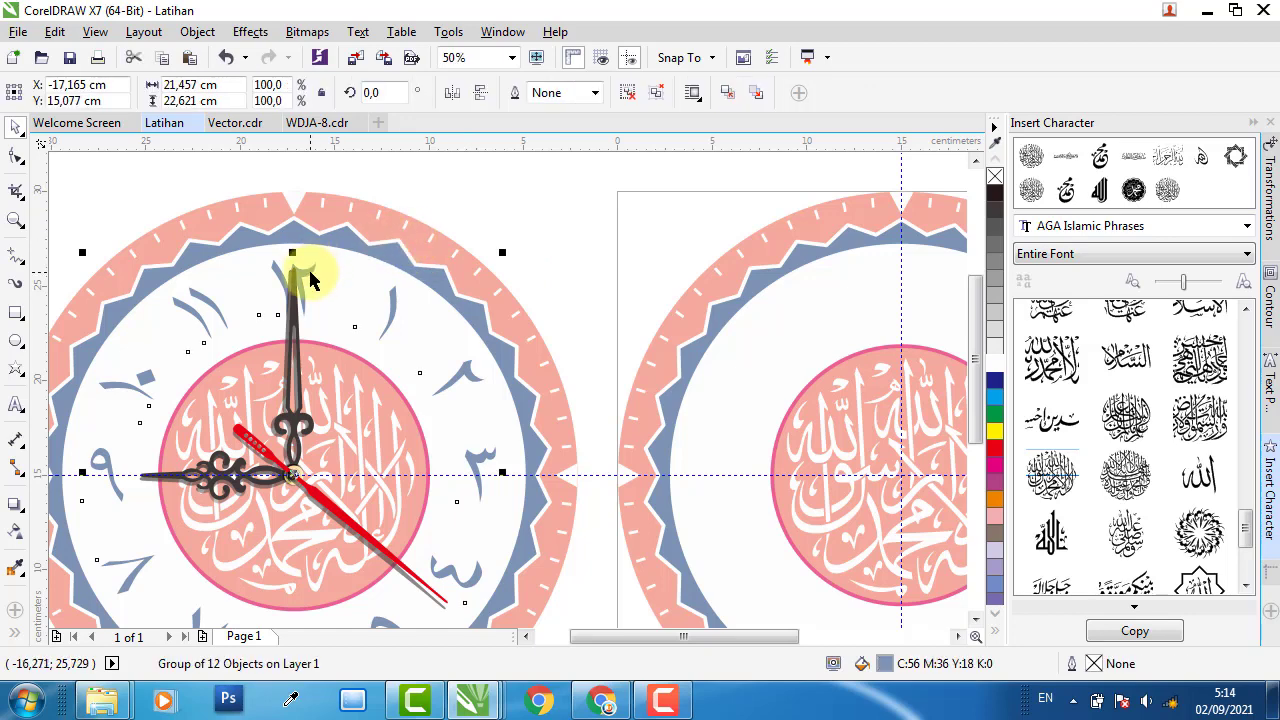
{"action": "left_click", "coordinate": [633, 90]}
{"action": "left_click", "coordinate": [500, 223]}
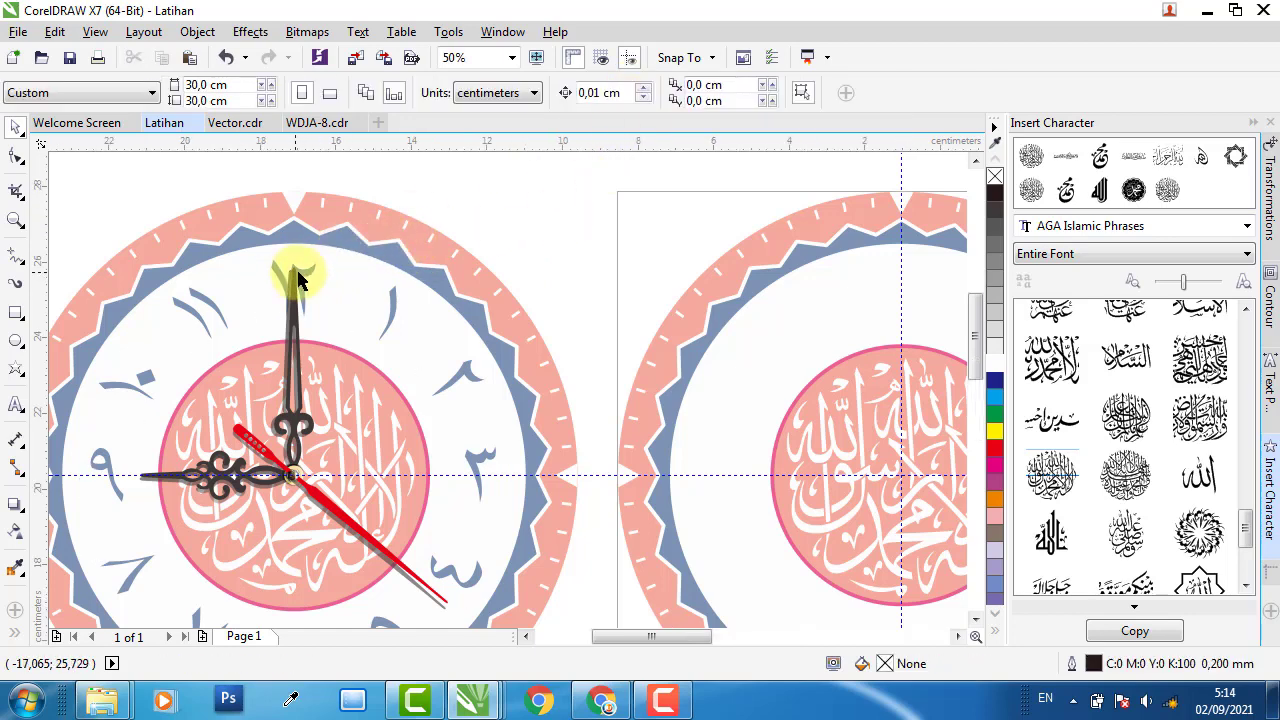
Add the artistic text "12" in the empty area between the reference clock and the page
{"action": "scroll", "coordinate": [294, 277], "scroll_direction": "up", "scroll_amount": 2}
{"action": "left_click", "coordinate": [16, 412]}
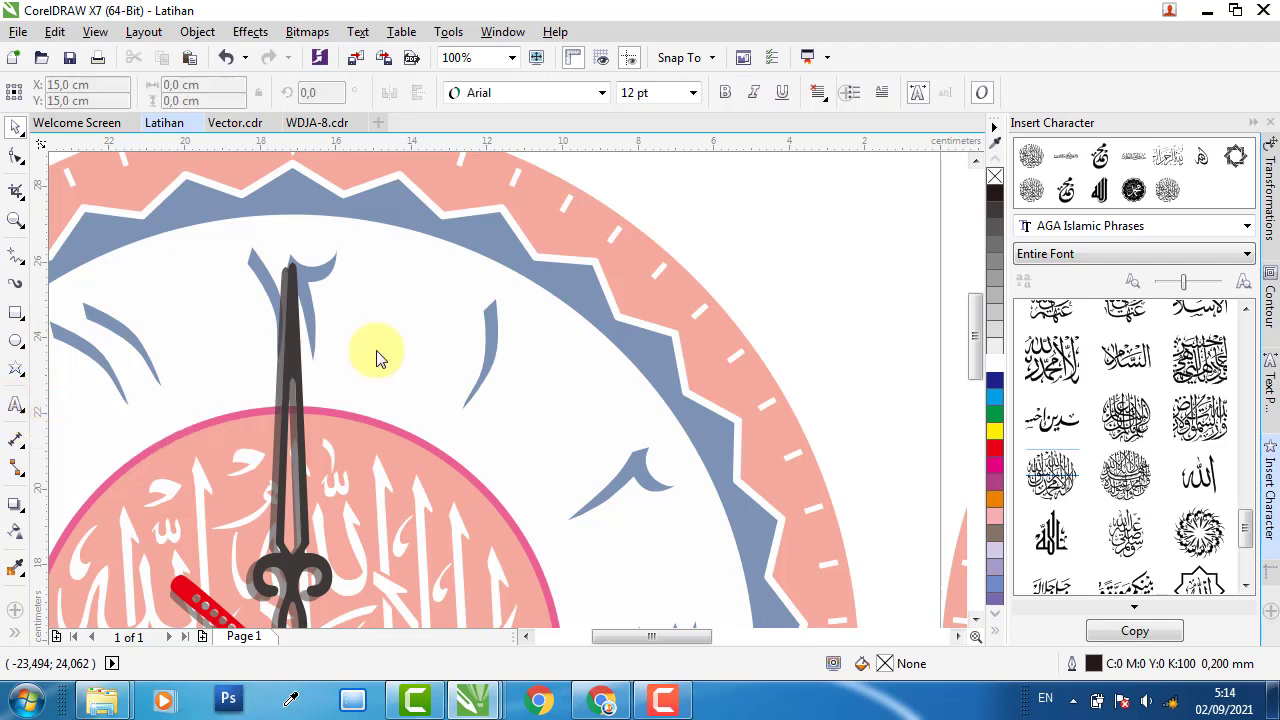
{"action": "left_click", "coordinate": [751, 229]}
{"action": "type", "text": "12"}
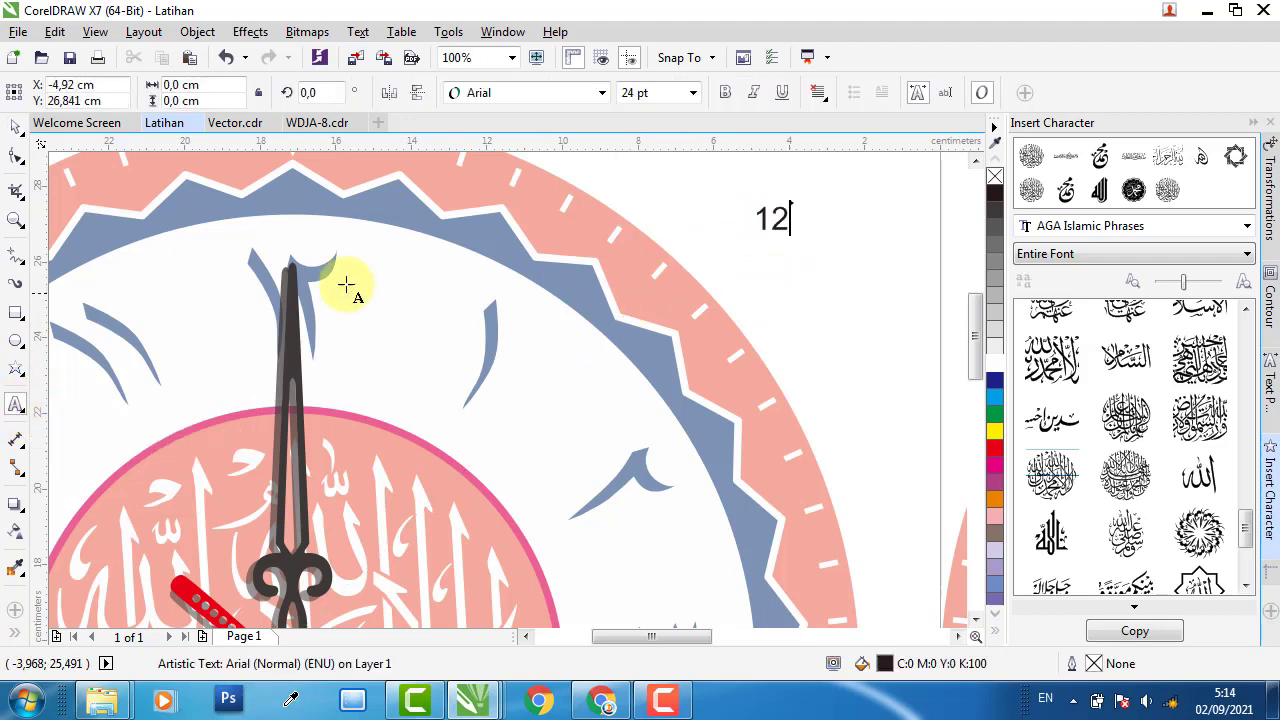
{"action": "left_click", "coordinate": [16, 128]}
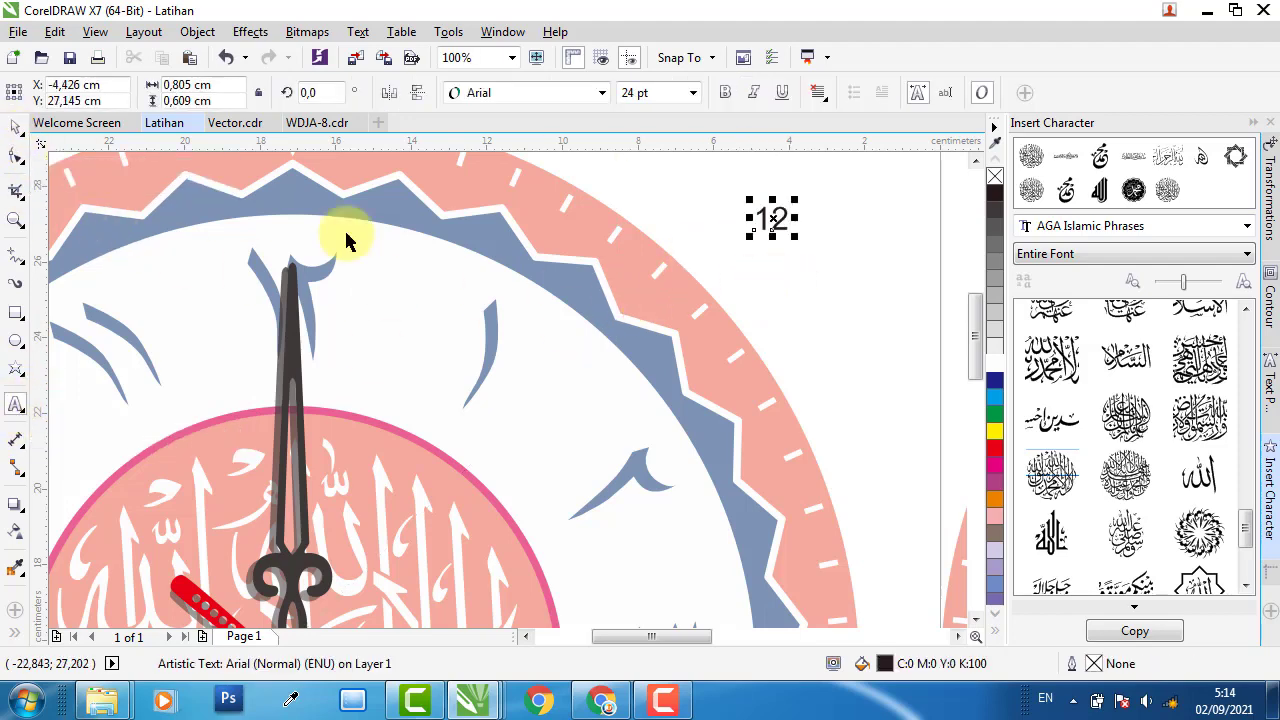
Check the font of the reference clock's 12 and apply QURAN MADINA. to the new "12" text
{"action": "scroll", "coordinate": [529, 296], "scroll_direction": "down", "scroll_amount": 2}
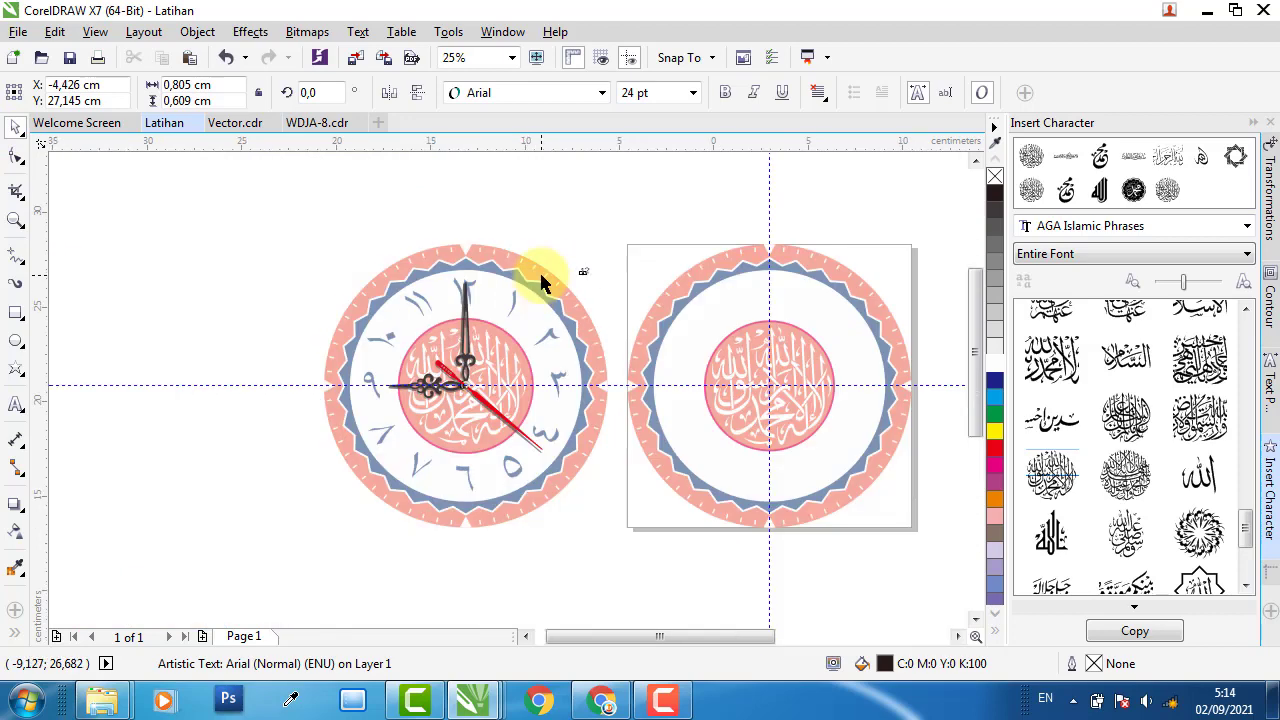
{"action": "scroll", "coordinate": [539, 270], "scroll_direction": "up", "scroll_amount": 2}
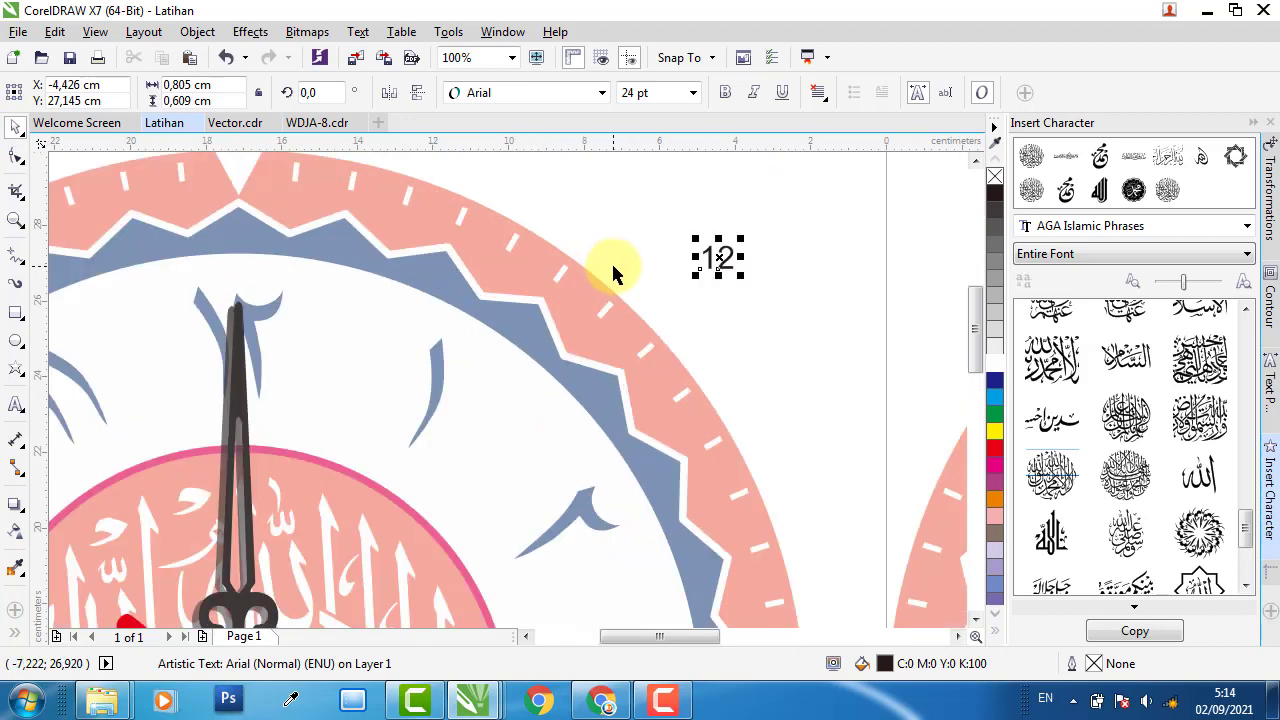
{"action": "left_click", "coordinate": [272, 296]}
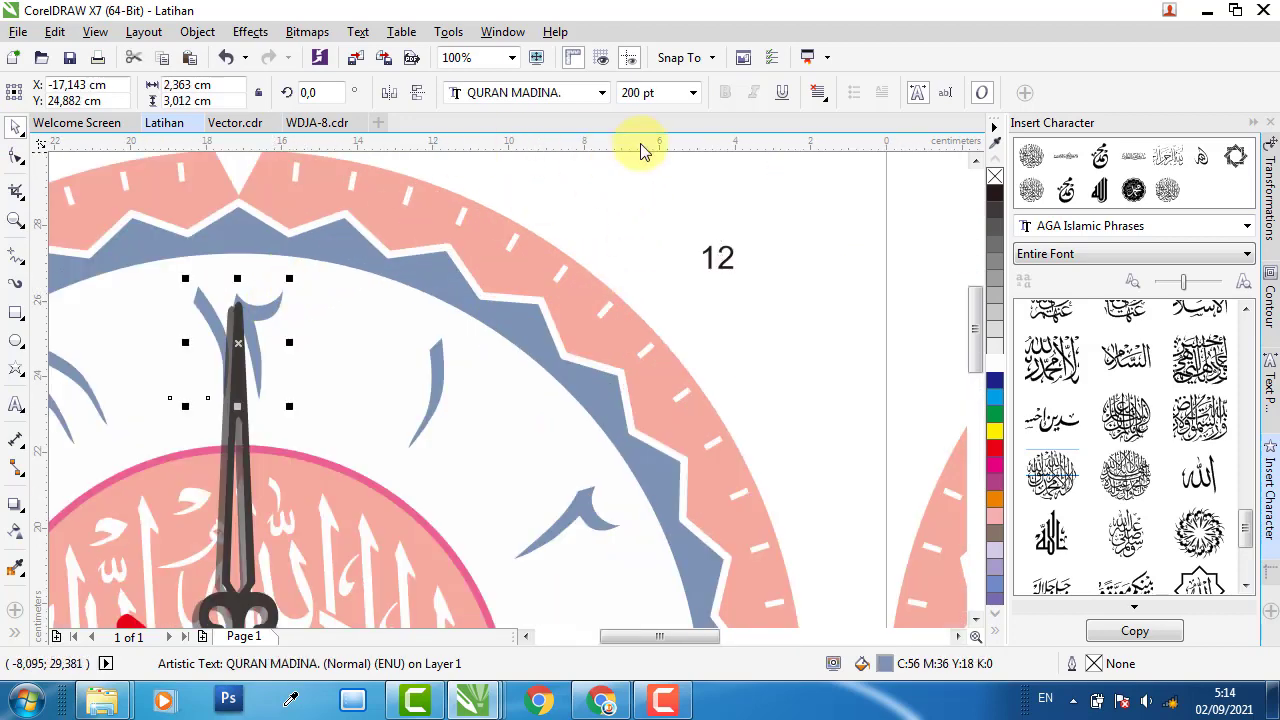
{"action": "left_click", "coordinate": [715, 258]}
{"action": "left_click", "coordinate": [599, 93]}
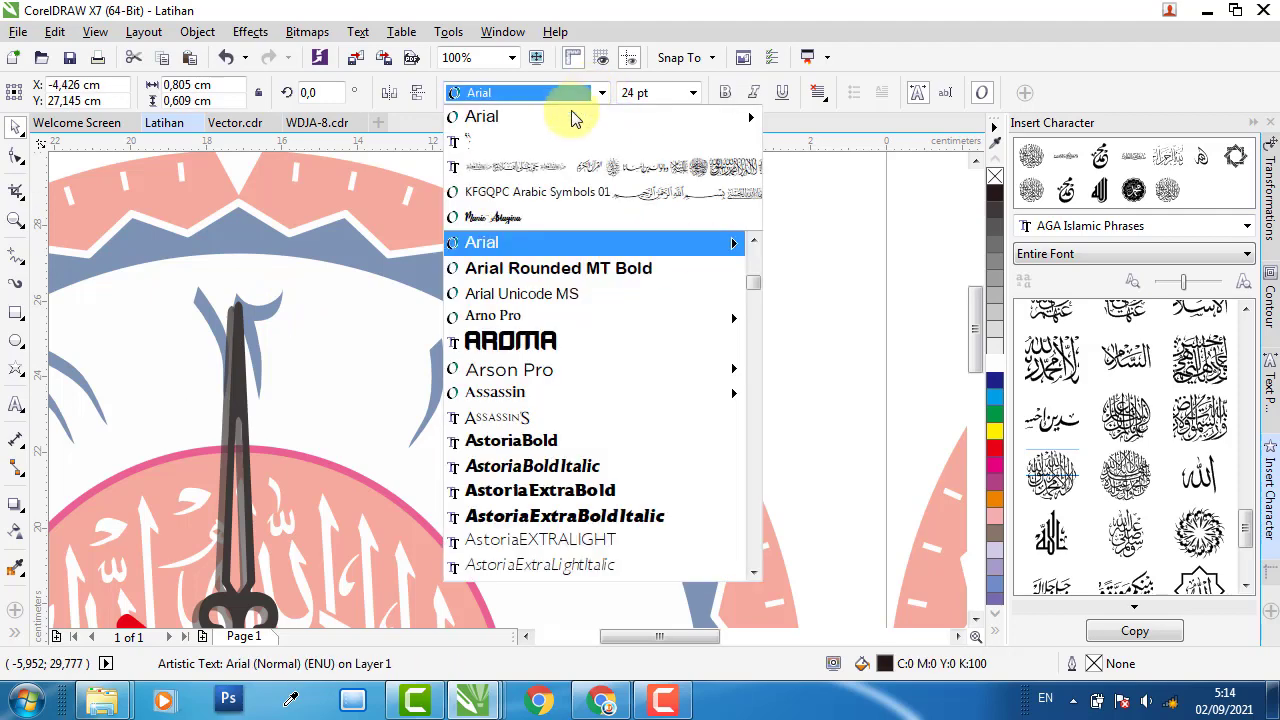
{"action": "left_click", "coordinate": [528, 148]}
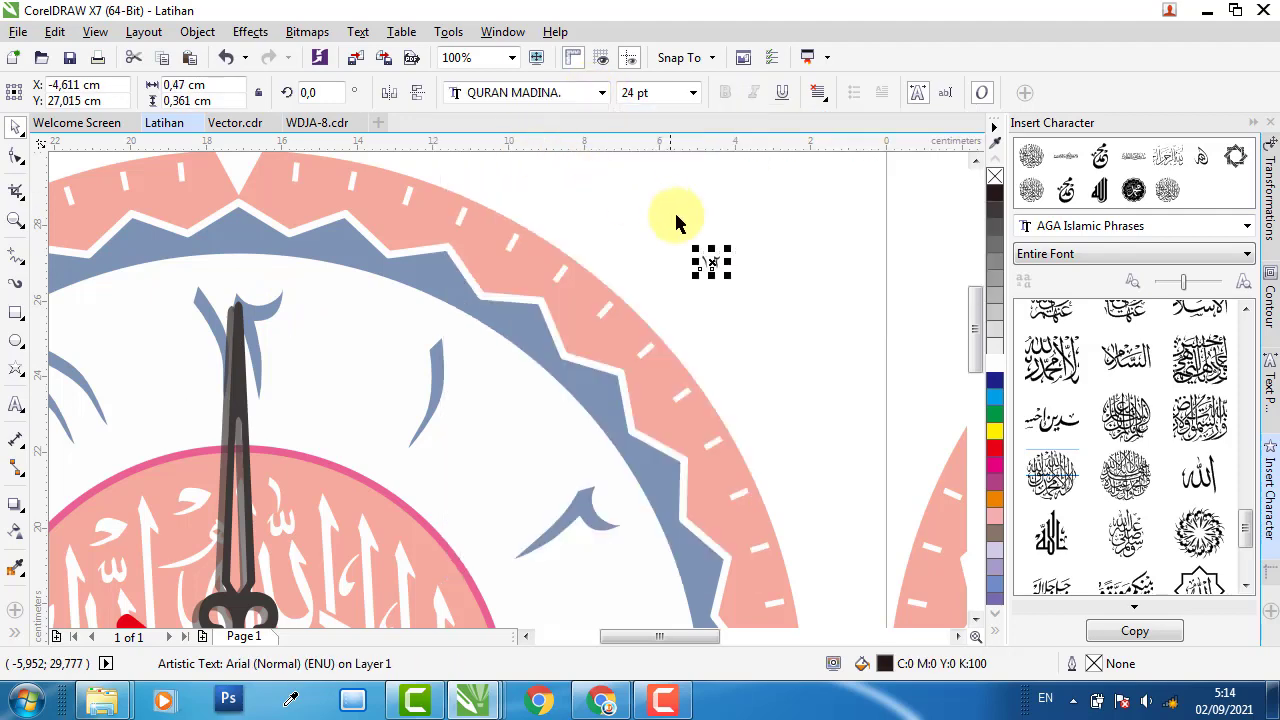
Check the reference 12's paragraph properties and set the new numeral's character spacing to -90,0 %
{"action": "left_click", "coordinate": [265, 313]}
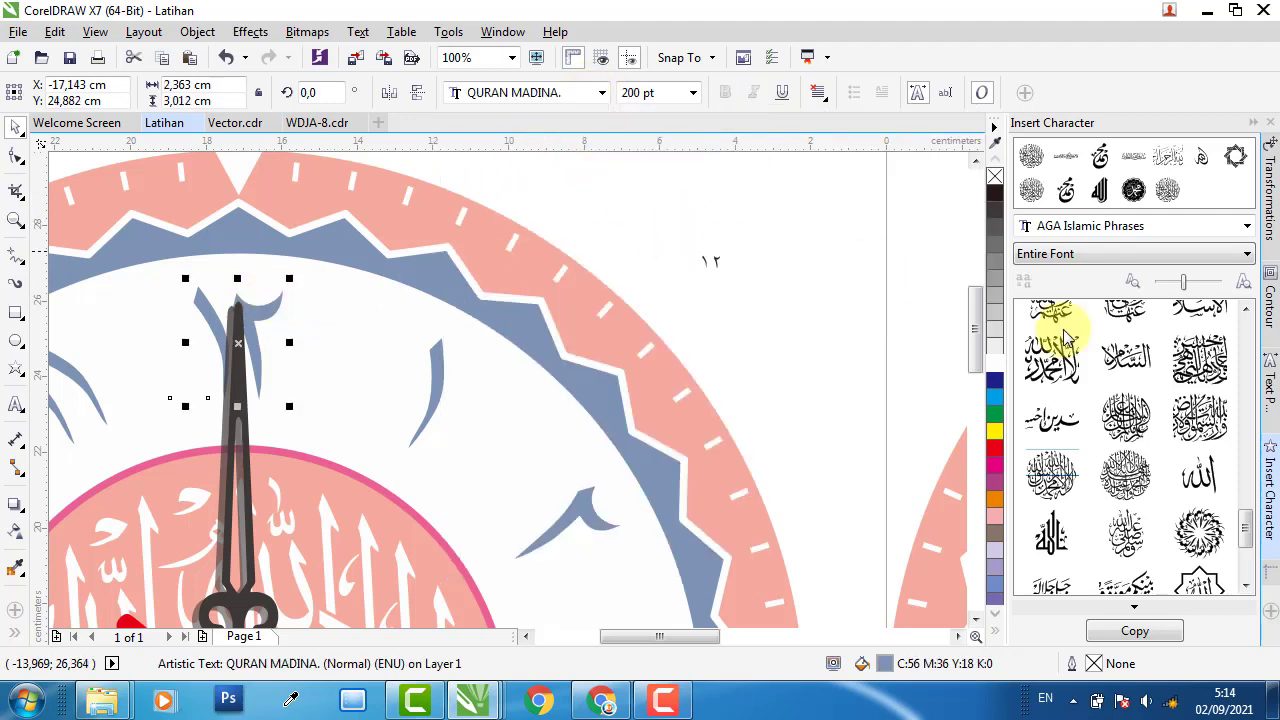
{"action": "left_click", "coordinate": [1271, 385]}
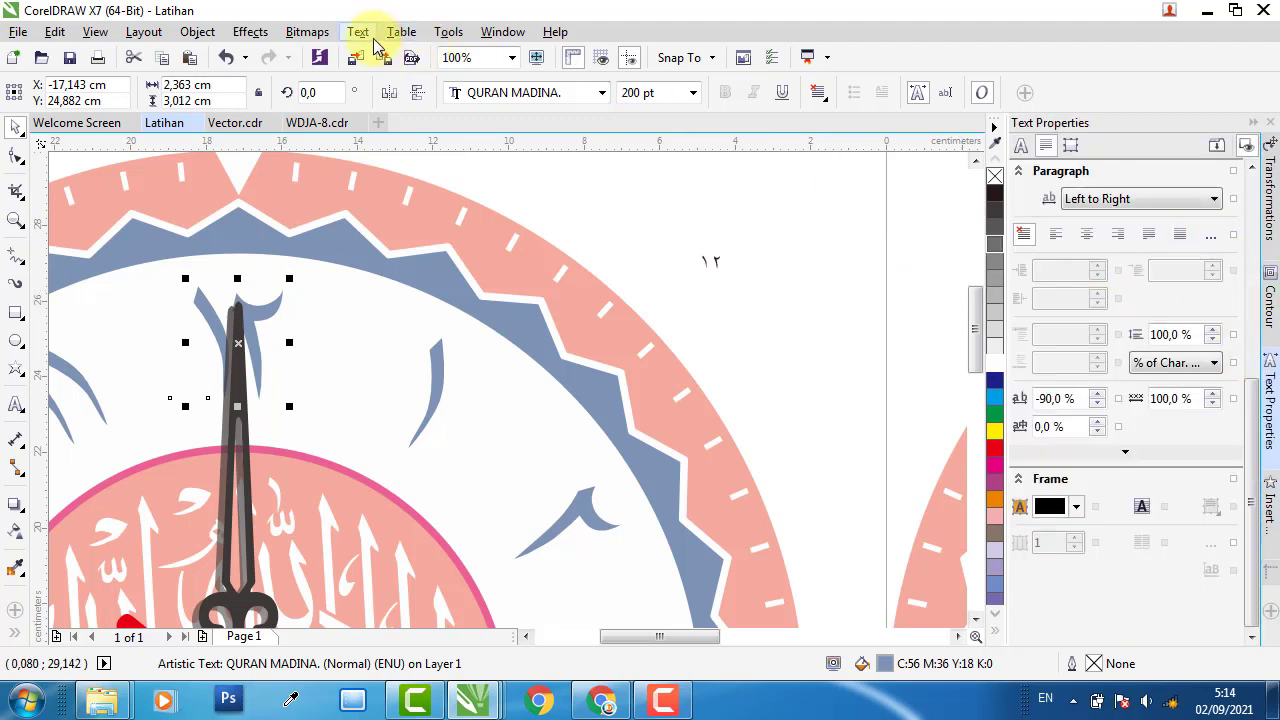
{"action": "left_click", "coordinate": [362, 32]}
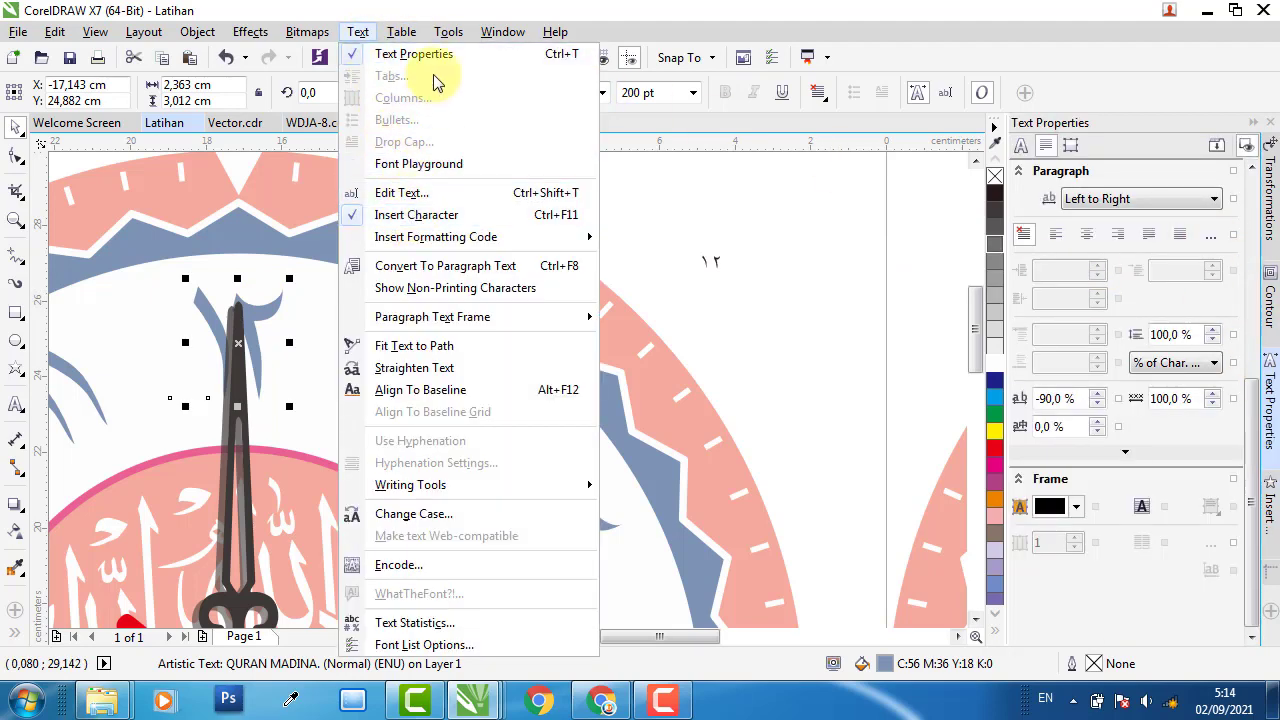
{"action": "left_click", "coordinate": [820, 225]}
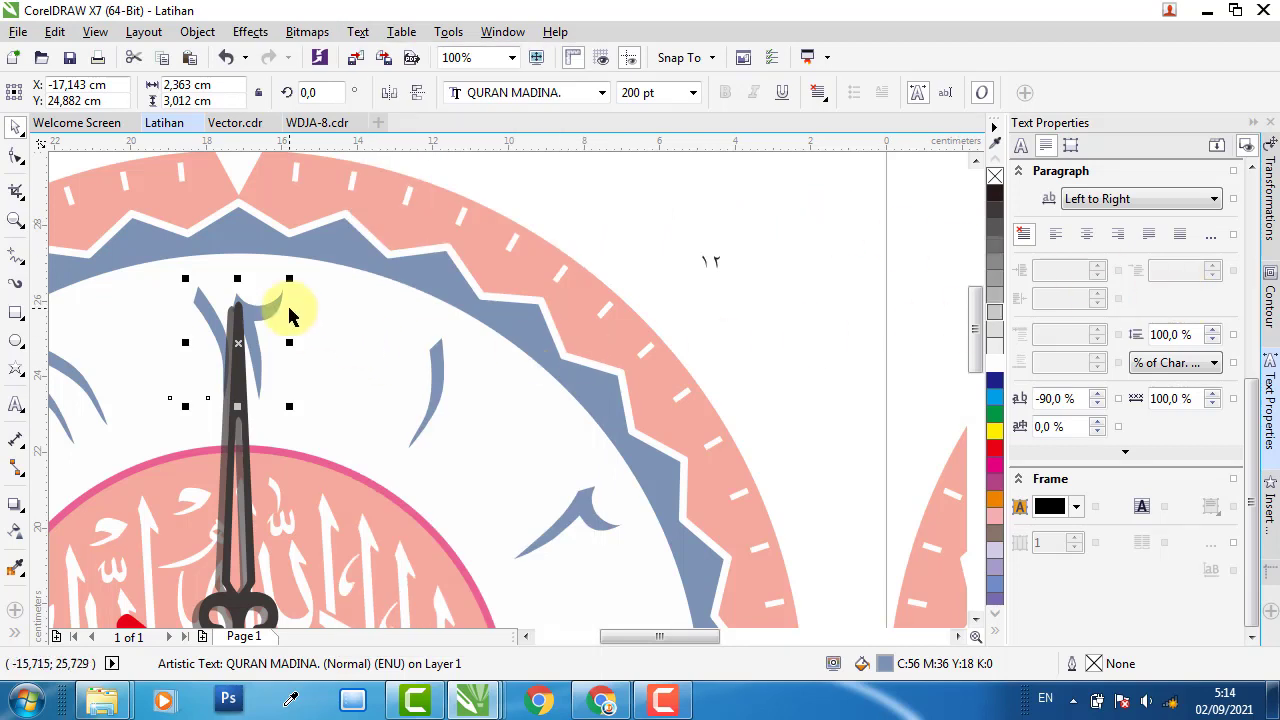
{"action": "left_click", "coordinate": [712, 263]}
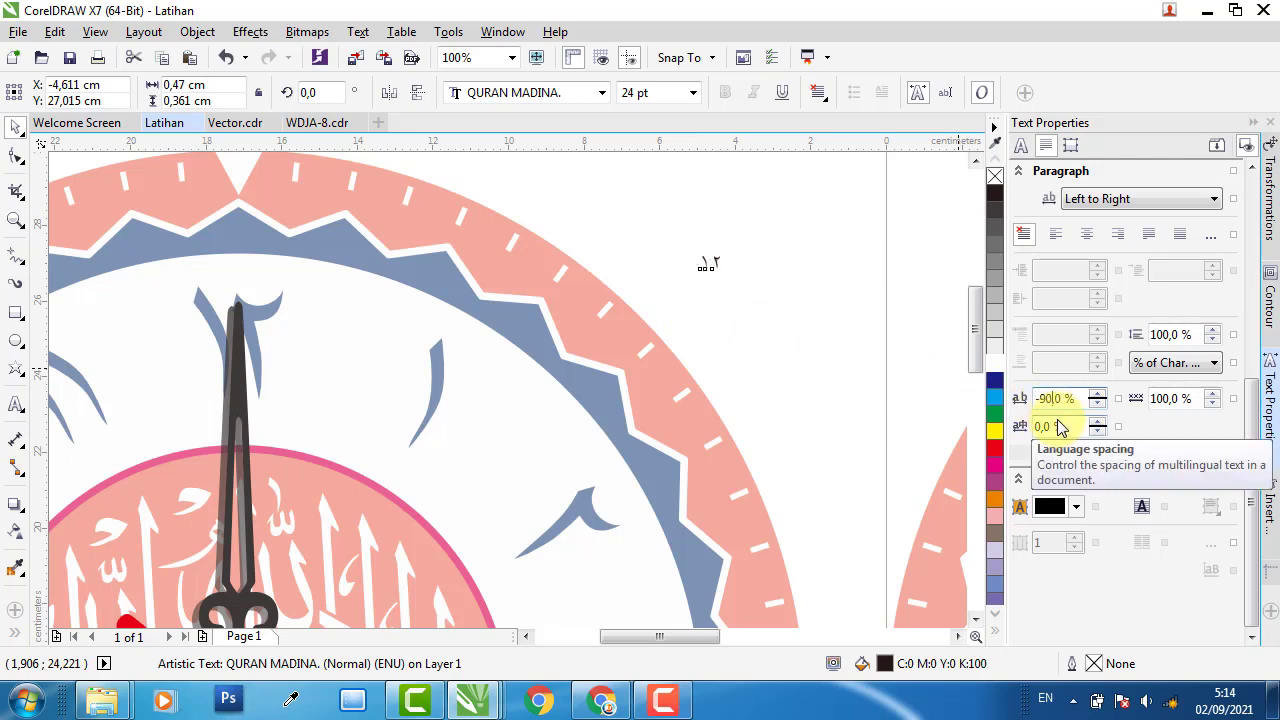
Check the font size of the reference clock's 12 and set the new numeral to 200 pt
{"action": "left_click", "coordinate": [268, 318]}
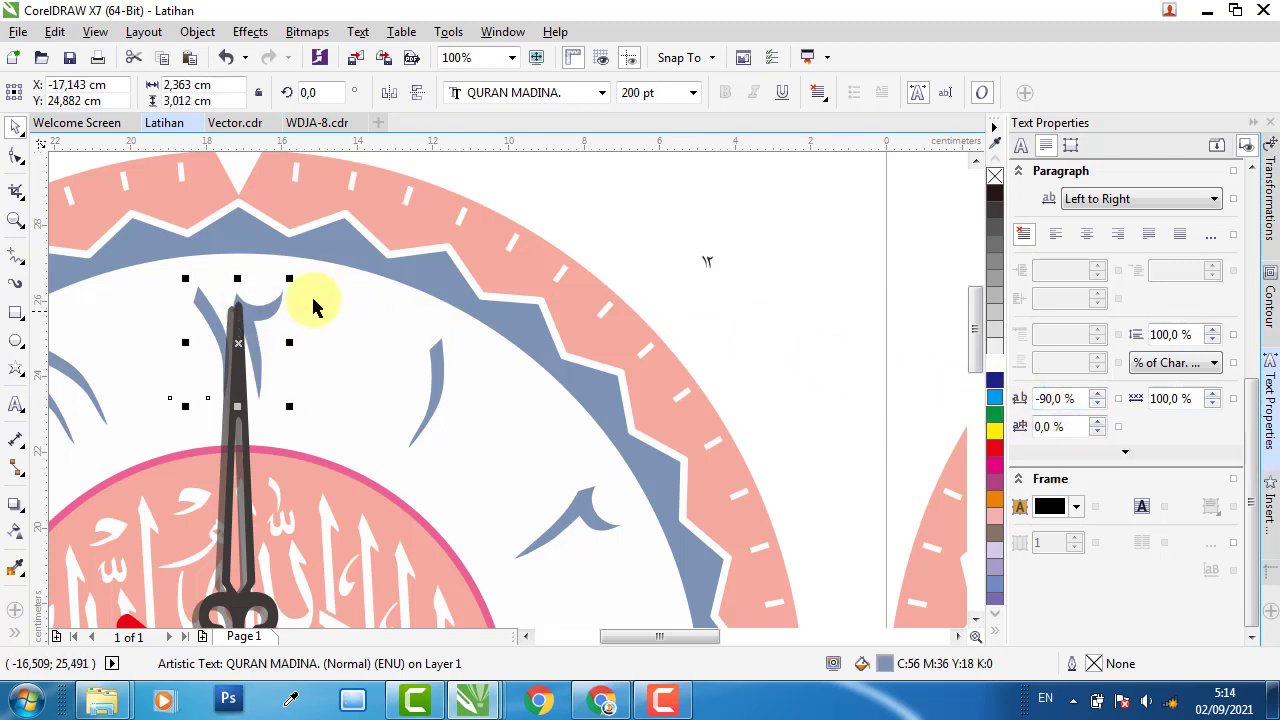
{"action": "left_click", "coordinate": [643, 91]}
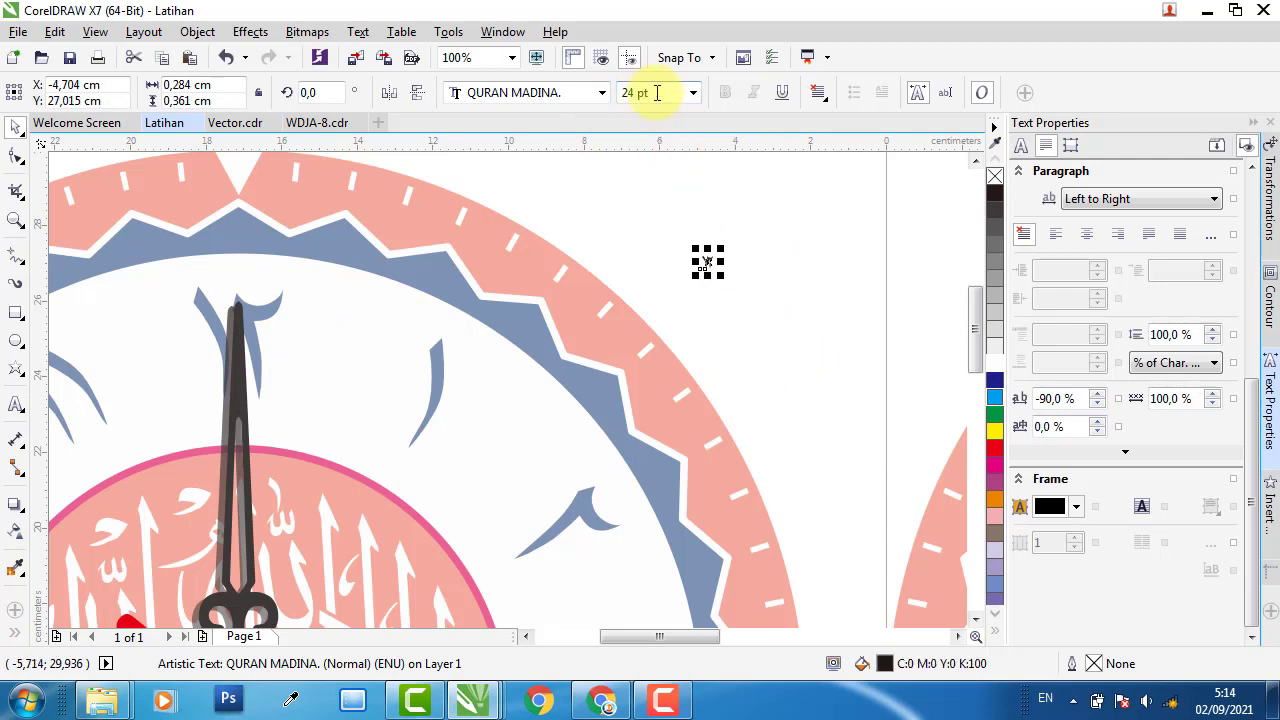
{"action": "type", "text": "24"}
{"action": "key", "text": "Return"}
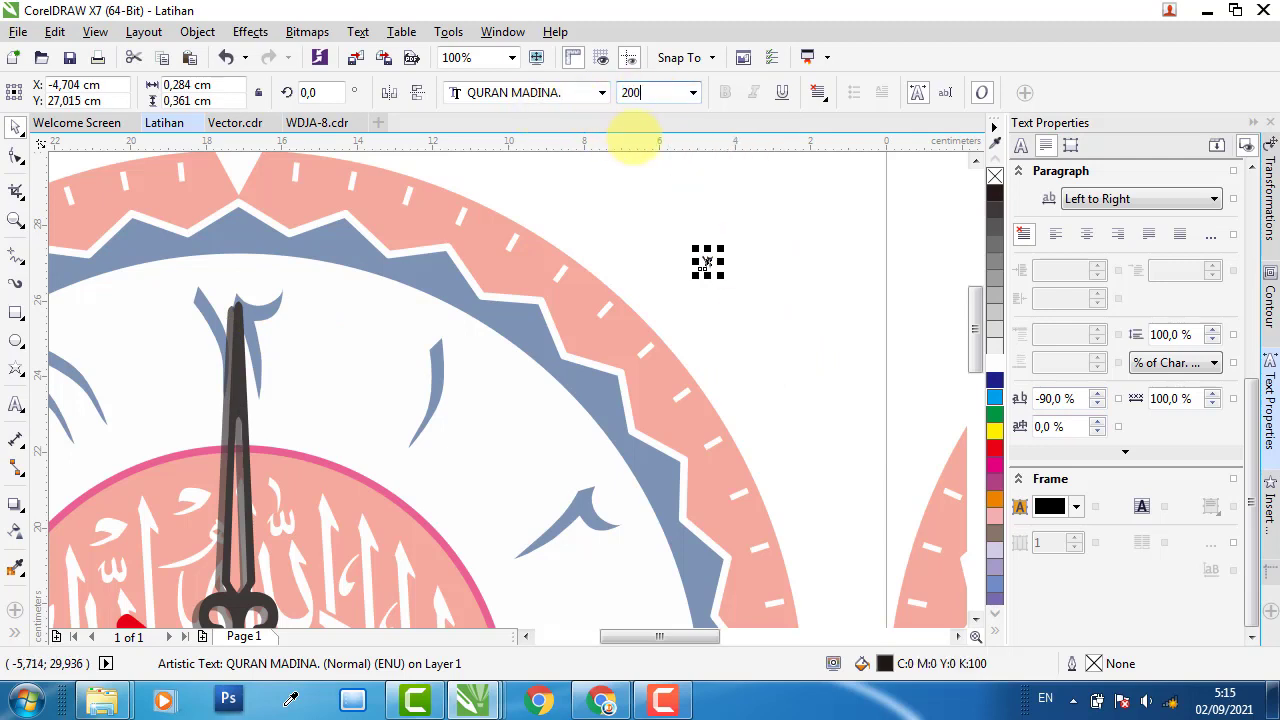
{"action": "key", "text": "Return"}
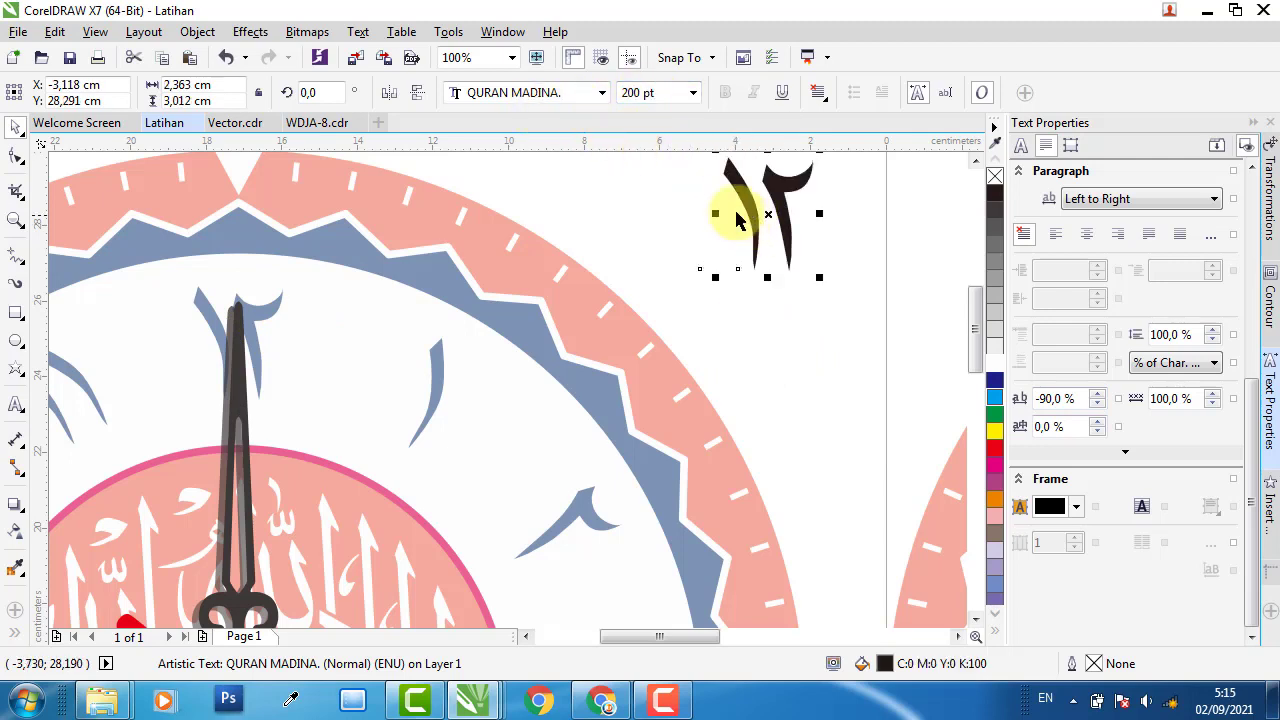
Place the new 12 beside the reference numeral and recolour it with the blue sampled from the reference 12
{"action": "left_click_drag", "start_coordinate": [742, 201], "coordinate": [376, 316]}
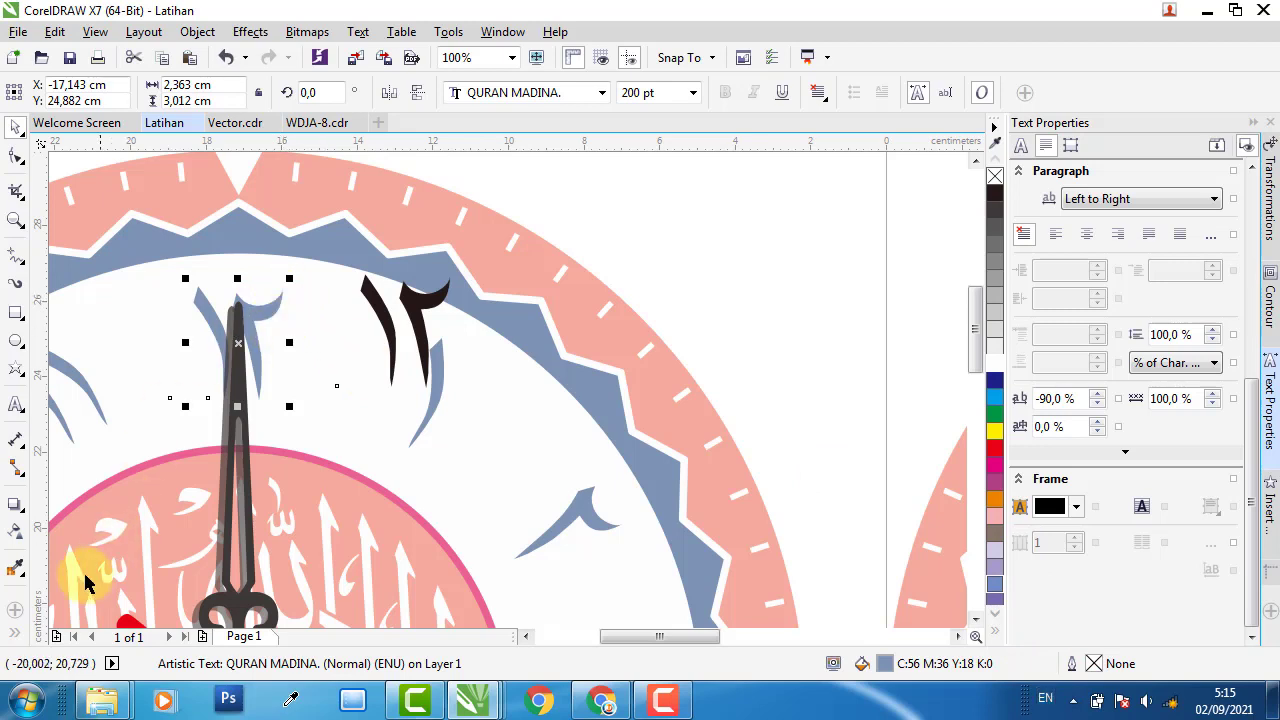
{"action": "left_click", "coordinate": [15, 567]}
{"action": "left_click", "coordinate": [268, 305]}
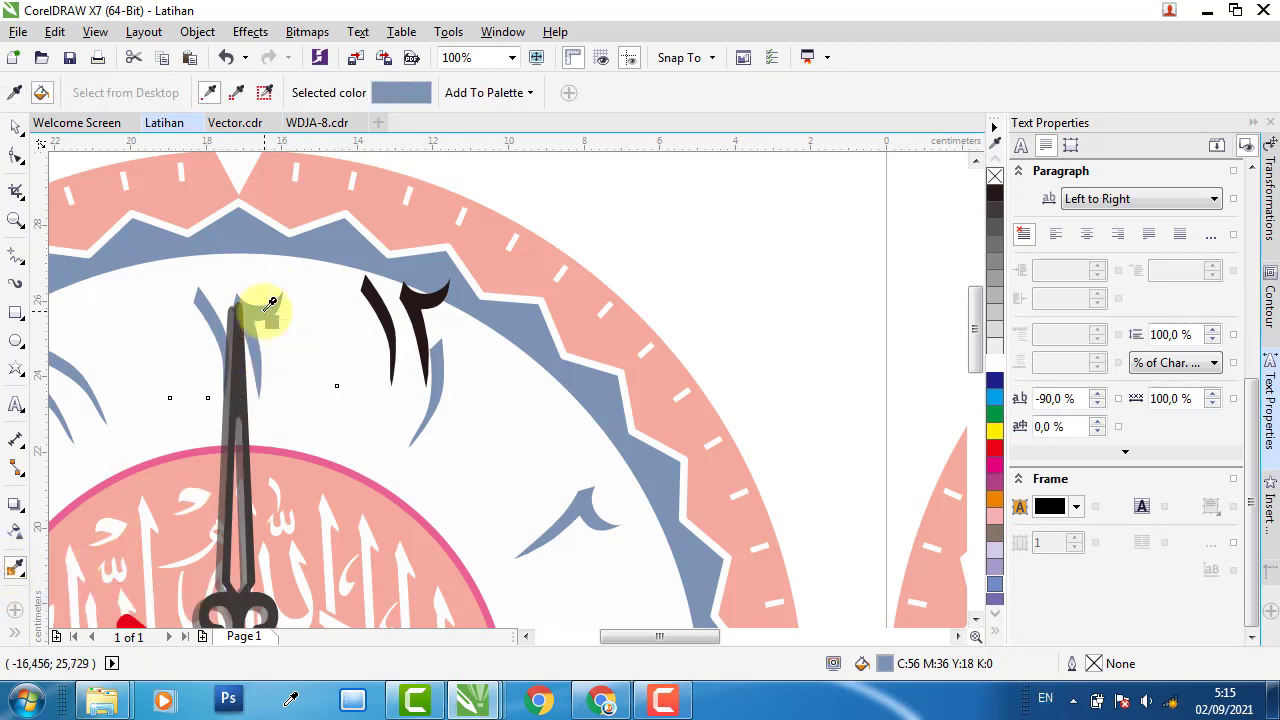
{"action": "left_click", "coordinate": [403, 296]}
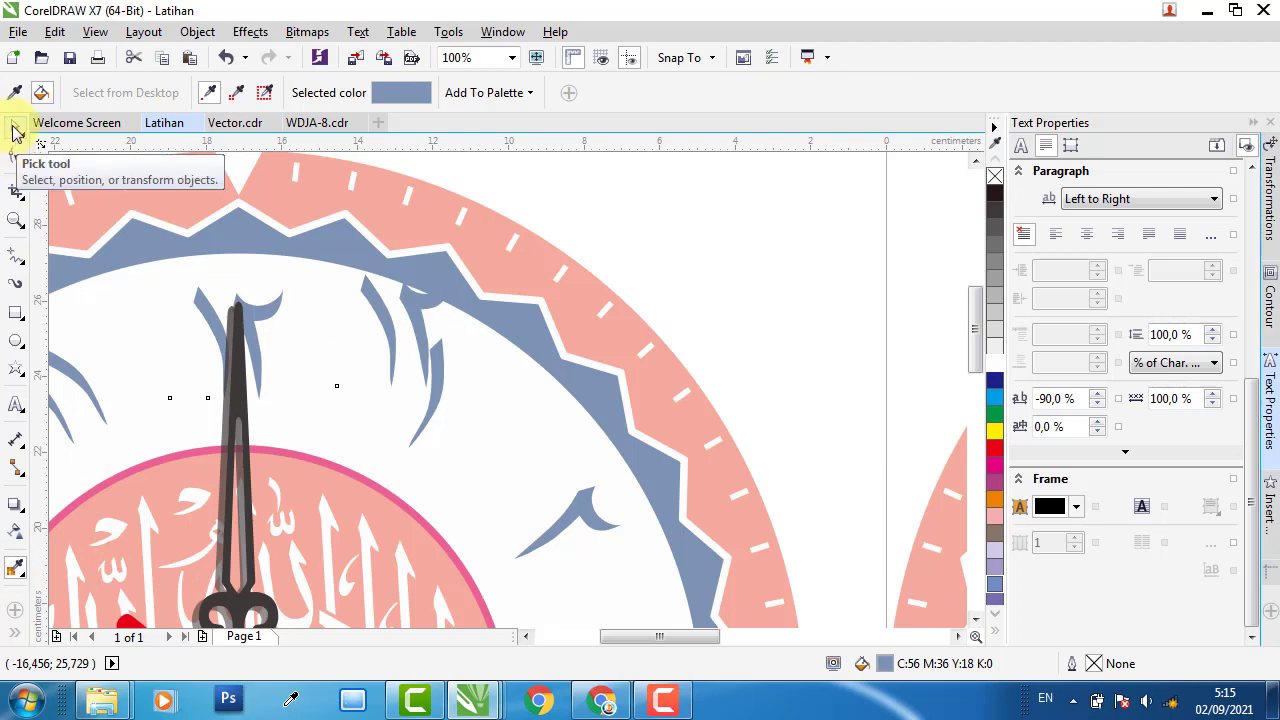
Move the blue 12 off the reference clock to the empty upper-right corner of the page
{"action": "left_click", "coordinate": [15, 127]}
{"action": "left_click_drag", "start_coordinate": [400, 305], "coordinate": [805, 310]}
{"action": "scroll", "coordinate": [450, 318], "scroll_direction": "down", "scroll_amount": 4}
{"action": "scroll", "coordinate": [471, 329], "scroll_direction": "up", "scroll_amount": 4}
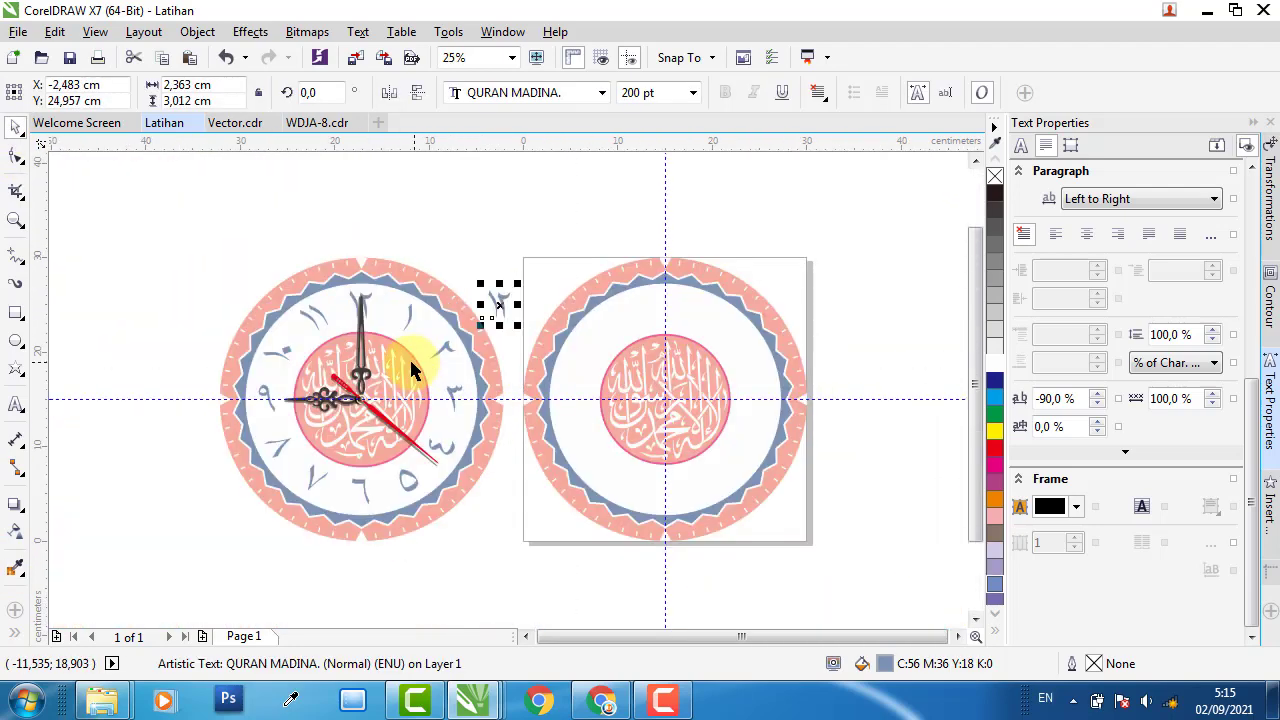
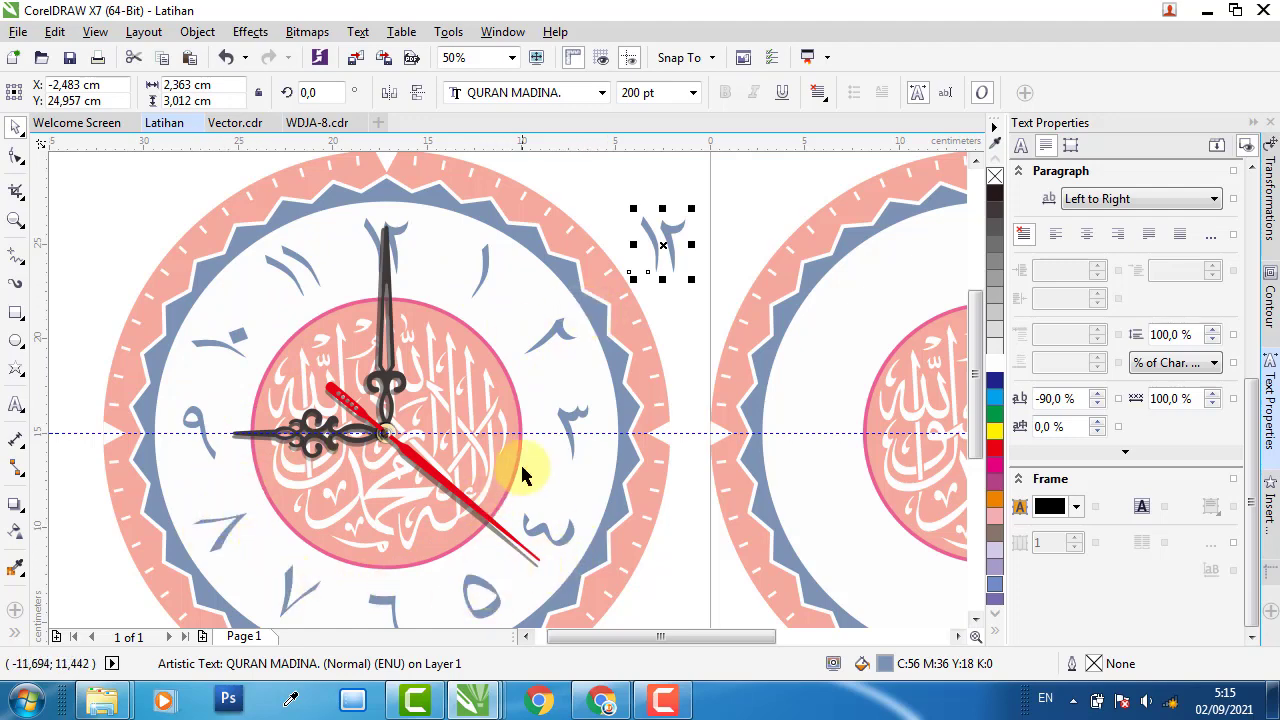
{"action": "scroll", "coordinate": [125, 364], "scroll_direction": "down", "scroll_amount": 1}
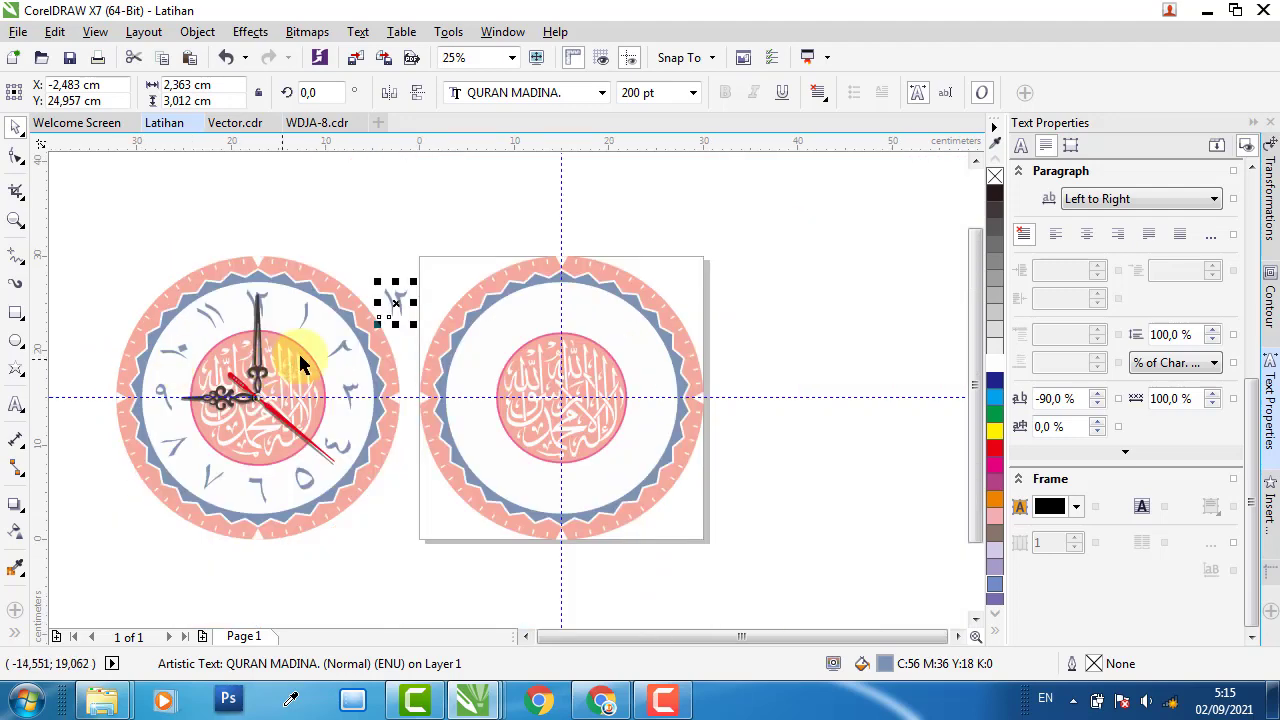
{"action": "scroll", "coordinate": [489, 355], "scroll_direction": "up", "scroll_amount": 1}
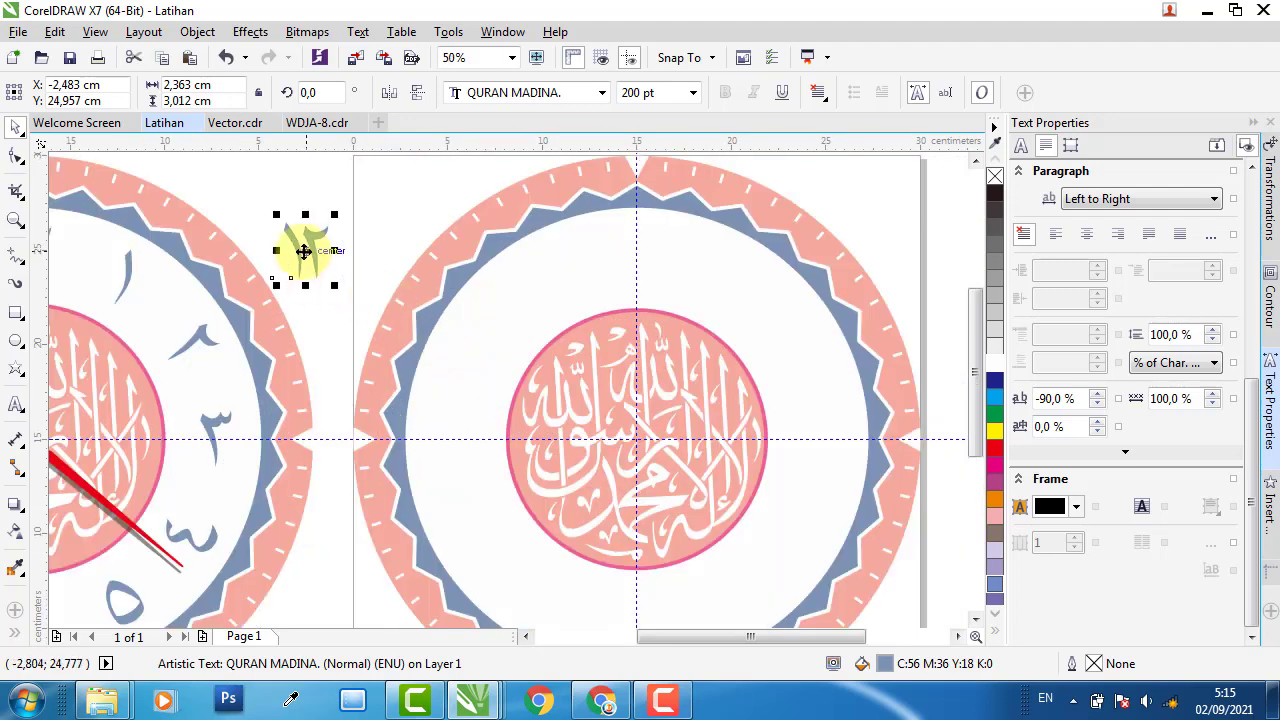
{"action": "left_click_drag", "start_coordinate": [305, 250], "coordinate": [846, 205]}
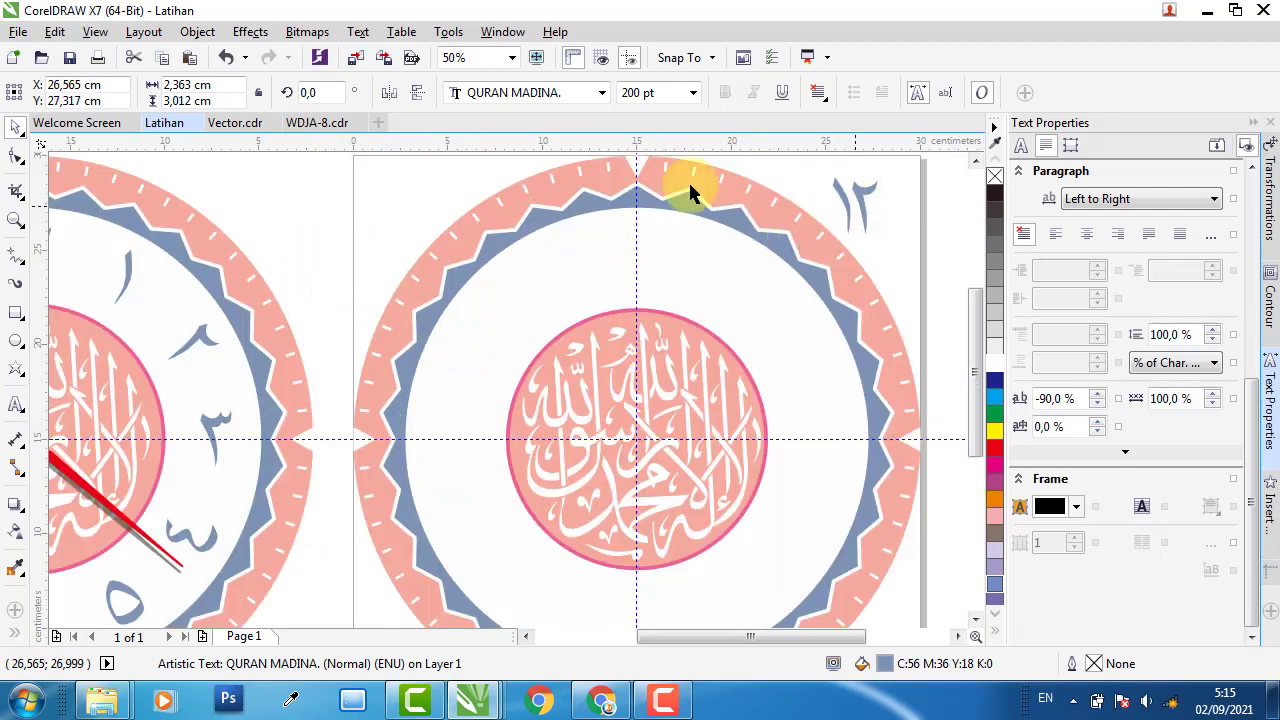
Draw a circle about 4.13 cm in diameter above the calligraphy medallion on the page's clock
{"action": "scroll", "coordinate": [425, 232], "scroll_direction": "down", "scroll_amount": 1}
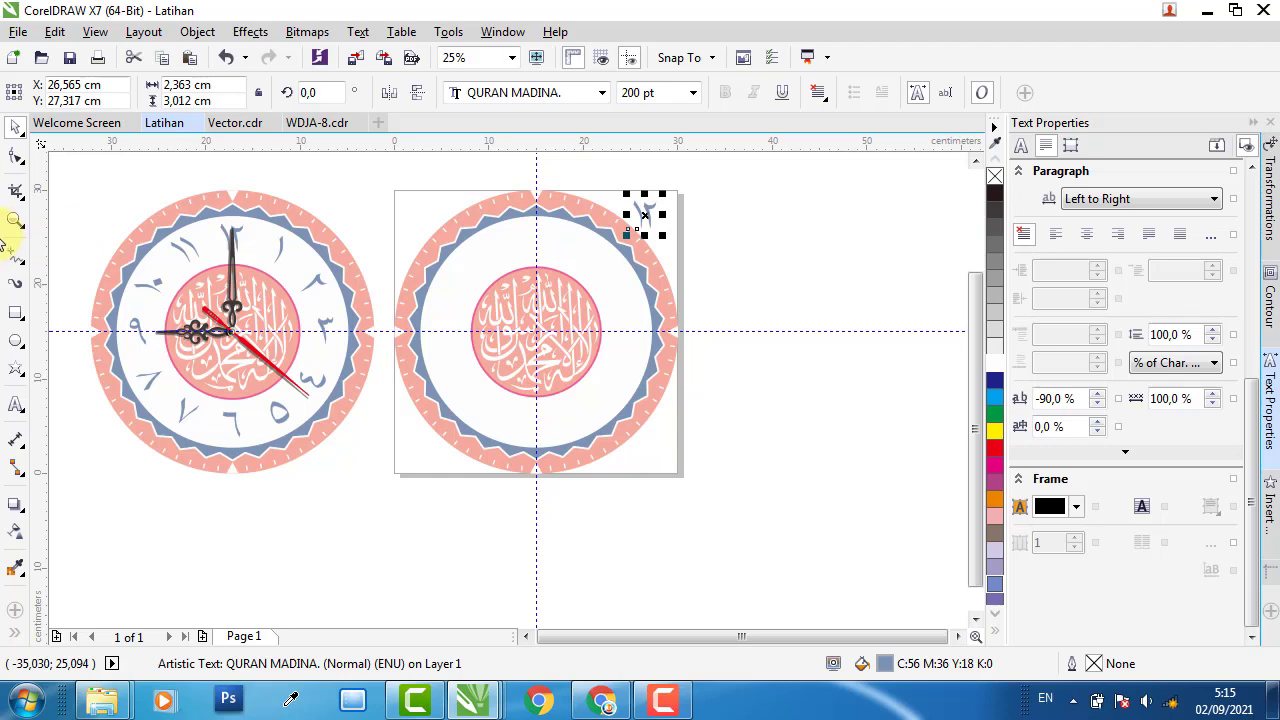
{"action": "left_click", "coordinate": [17, 345]}
{"action": "scroll", "coordinate": [557, 214], "scroll_direction": "up", "scroll_amount": 1}
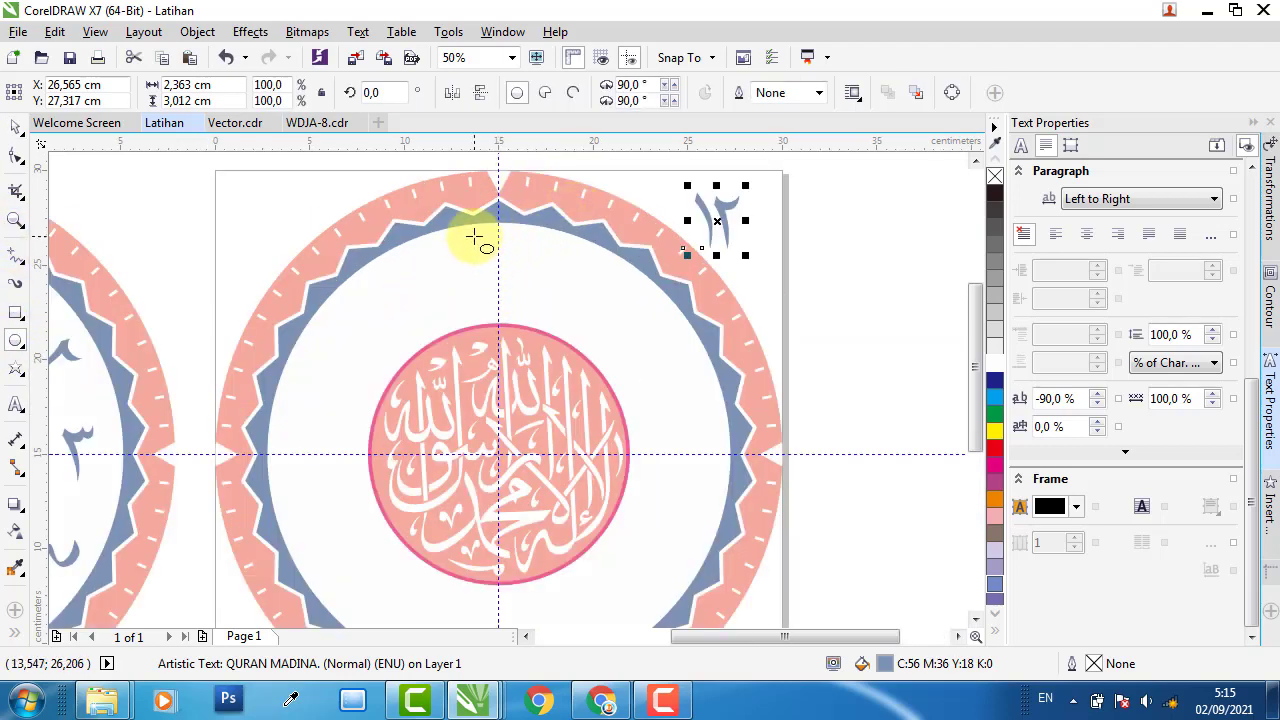
{"action": "left_click_drag", "start_coordinate": [474, 236], "coordinate": [540, 314]}
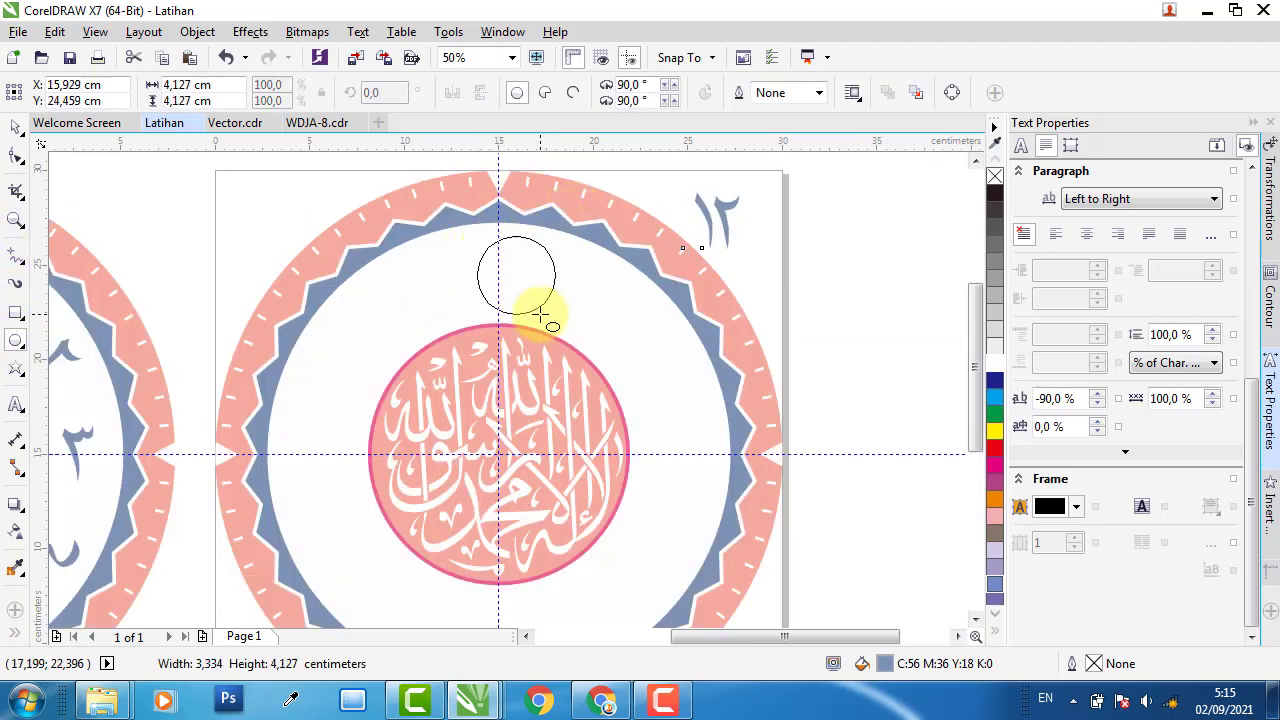
{"action": "left_click", "coordinate": [15, 128]}
Centre the small circle horizontally on the clock's pink outer ring
{"action": "scroll", "coordinate": [580, 300], "scroll_direction": "down", "scroll_amount": 1}
{"action": "scroll", "coordinate": [486, 271], "scroll_direction": "down", "scroll_amount": 2}
{"action": "scroll", "coordinate": [357, 286], "scroll_direction": "up", "scroll_amount": 3}
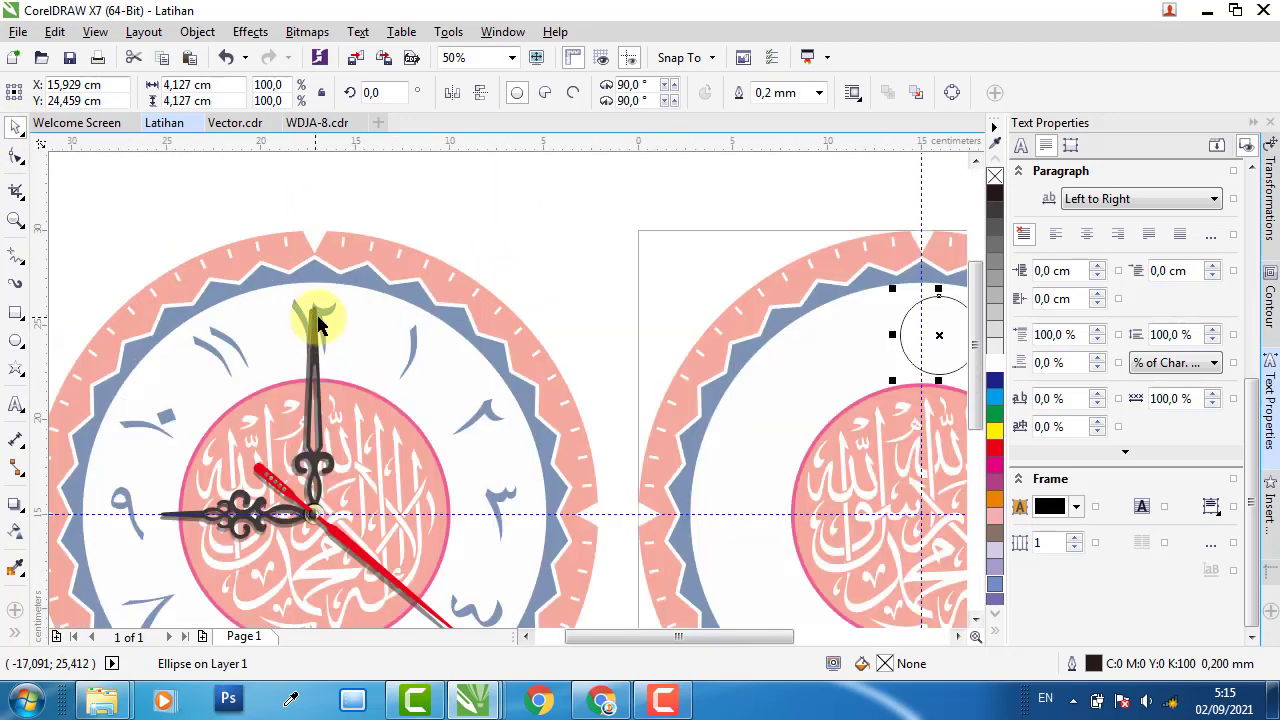
{"action": "scroll", "coordinate": [349, 320], "scroll_direction": "down", "scroll_amount": 1}
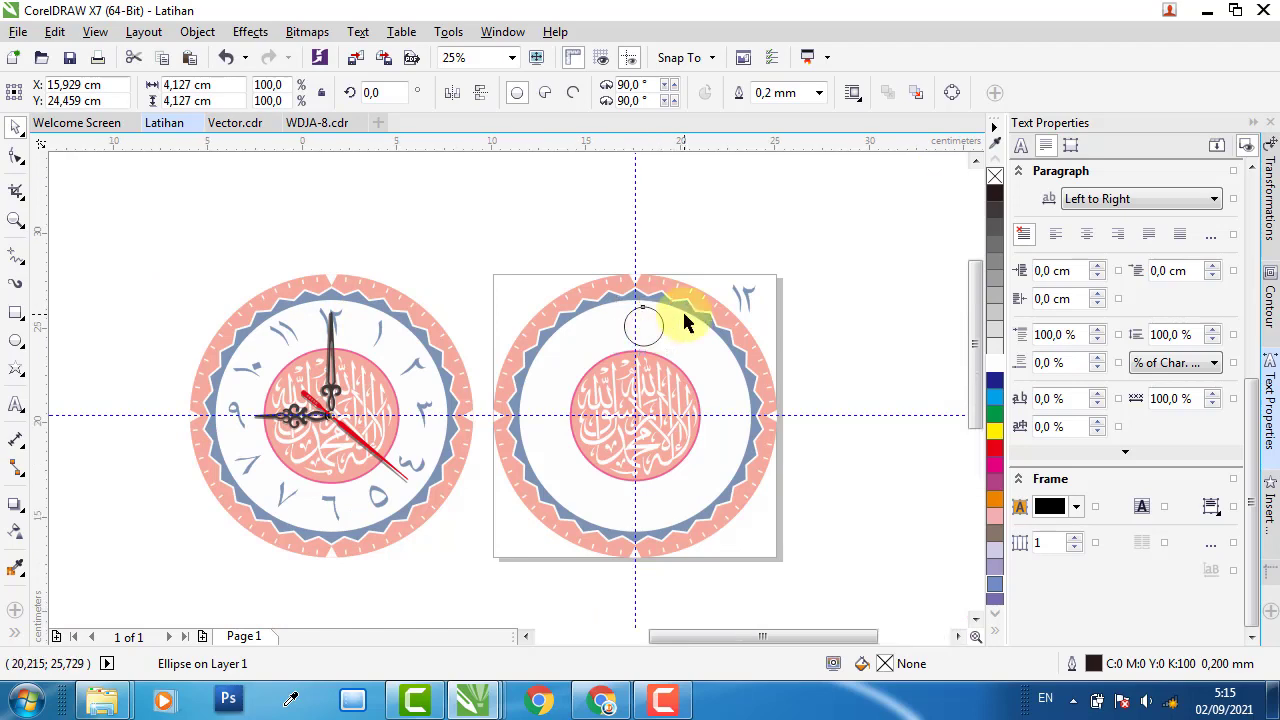
{"action": "scroll", "coordinate": [685, 322], "scroll_direction": "up", "scroll_amount": 2}
{"action": "left_click", "coordinate": [700, 213], "text": "shift"}
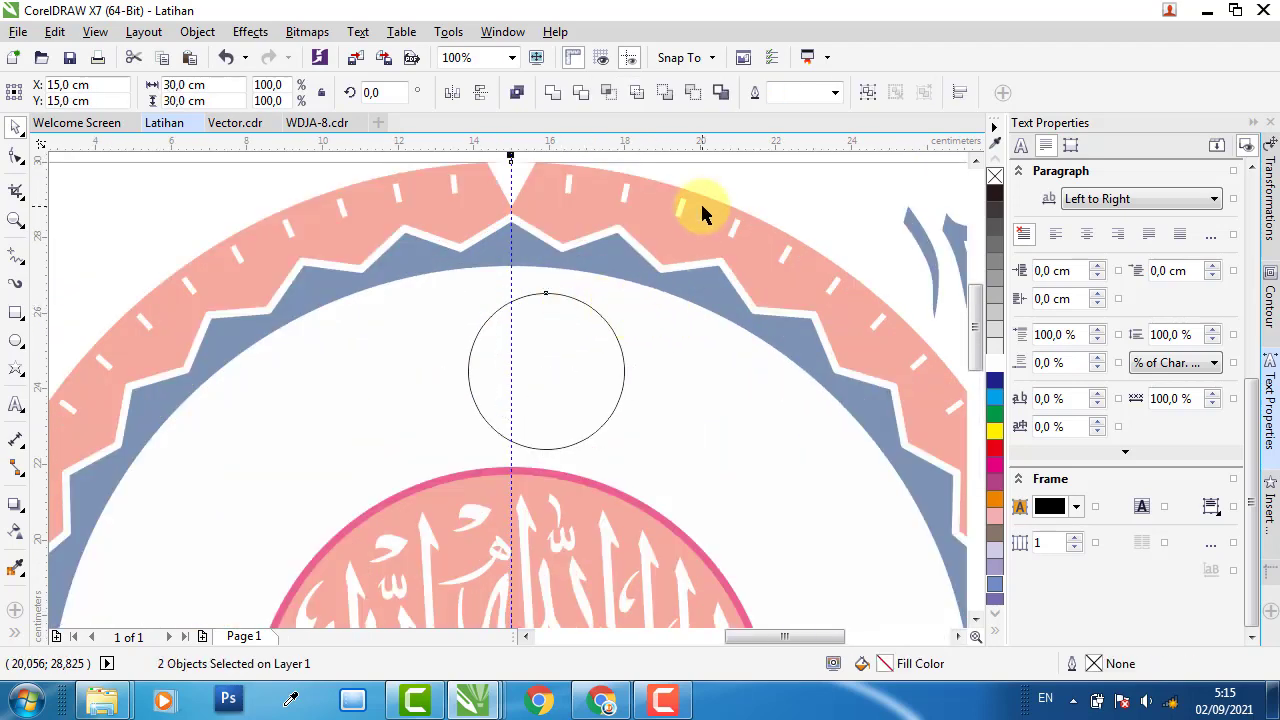
{"action": "key", "text": "c"}
{"action": "key", "text": "Escape"}
{"action": "left_click", "coordinate": [523, 294]}
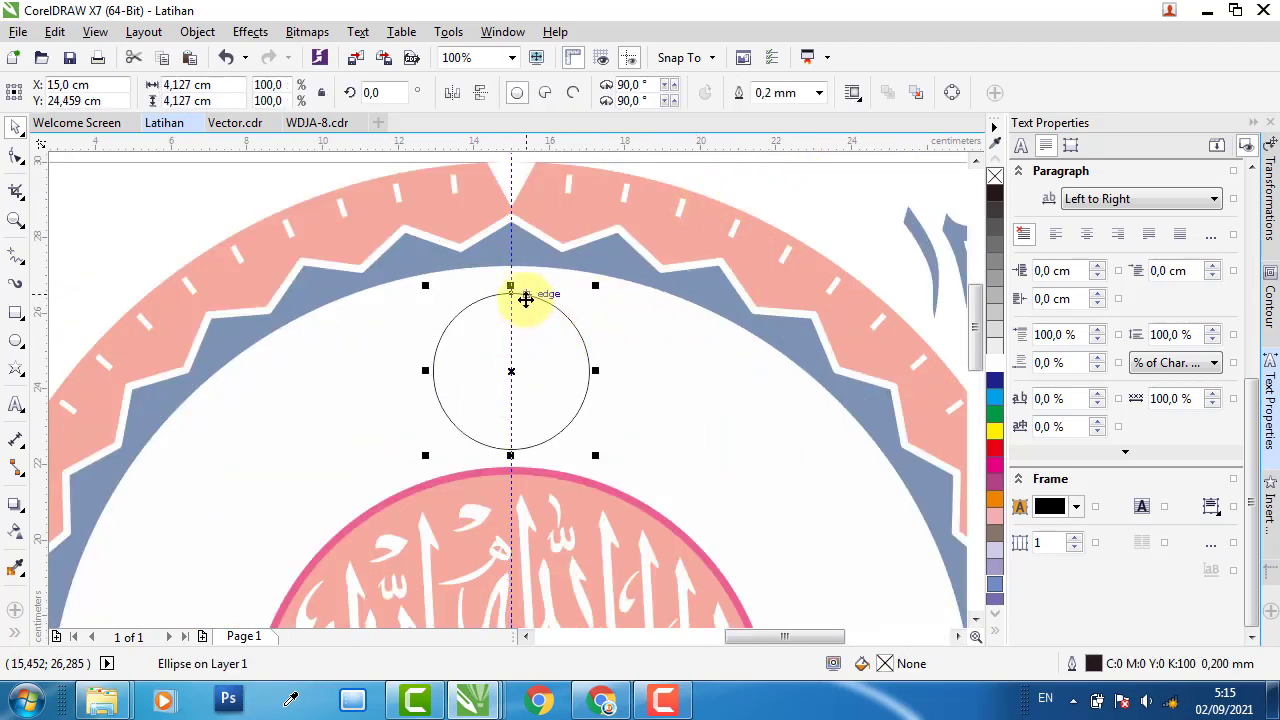
Move the small circle straight up near the blue zigzag ring, to a centre height of about 24.9 cm
{"action": "scroll", "coordinate": [527, 298], "scroll_direction": "up", "scroll_amount": 1}
{"action": "left_click_drag", "start_coordinate": [529, 363], "coordinate": [528, 332]}
{"action": "scroll", "coordinate": [528, 332], "scroll_direction": "down", "scroll_amount": 1}
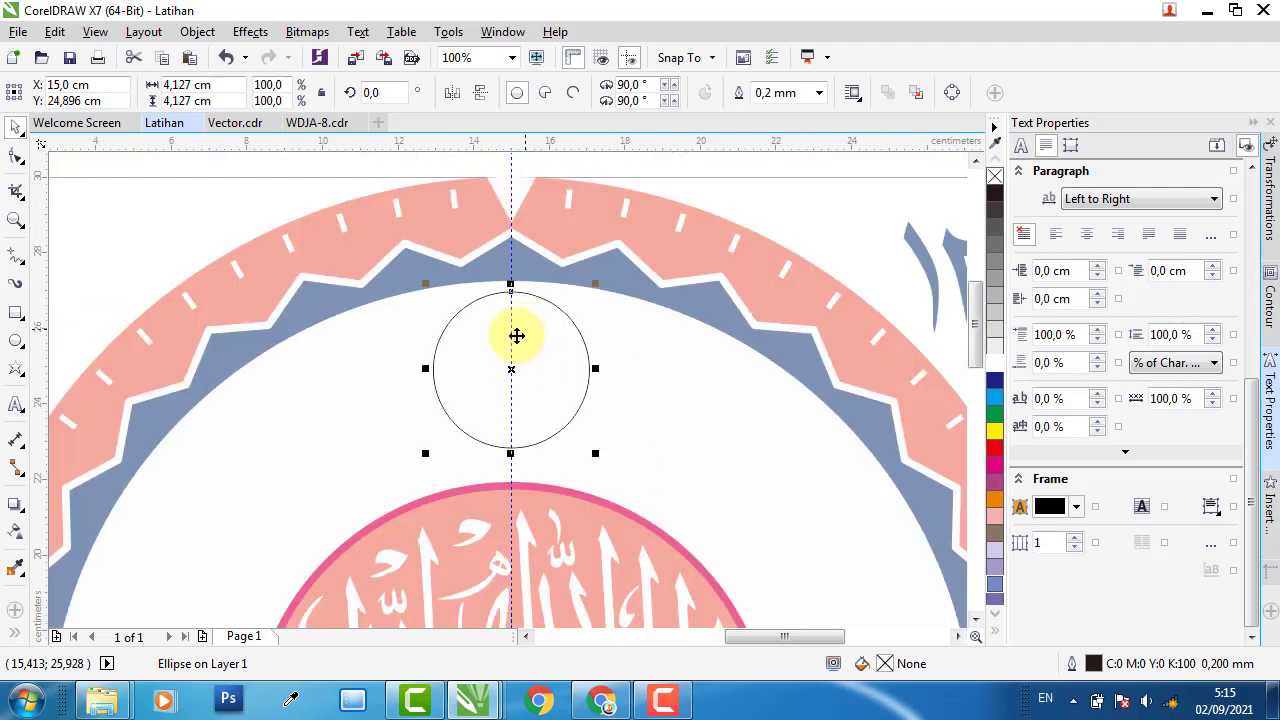
{"action": "scroll", "coordinate": [523, 354], "scroll_direction": "down", "scroll_amount": 1}
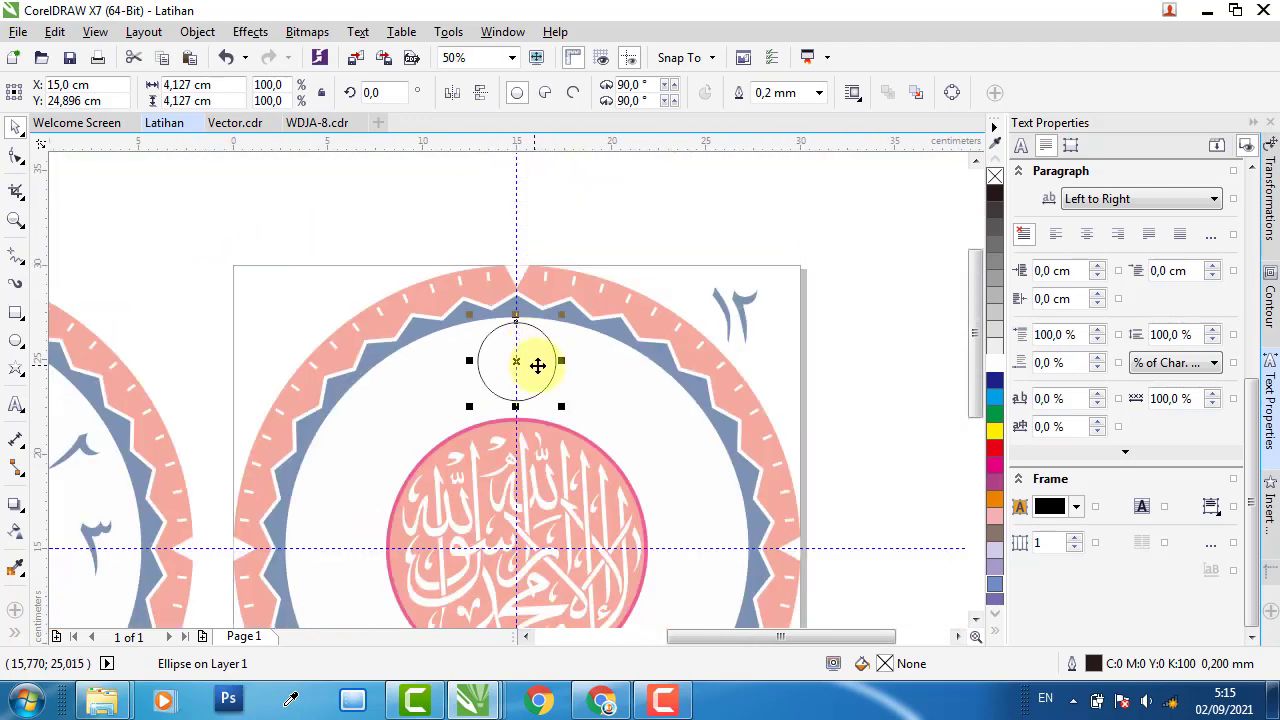
Centre the new 12 horizontally and vertically inside the small circle and deselect both objects
{"action": "left_click", "coordinate": [737, 300]}
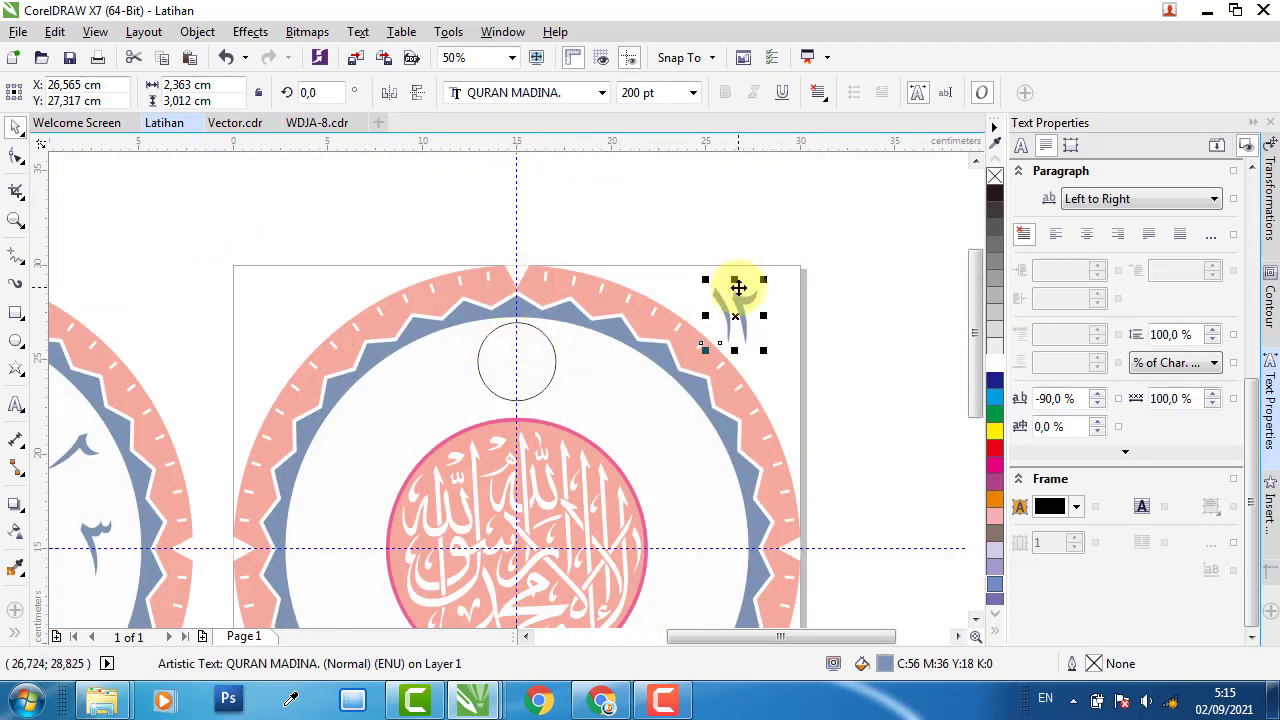
{"action": "left_click", "coordinate": [535, 360], "text": "shift"}
{"action": "key", "text": "c"}
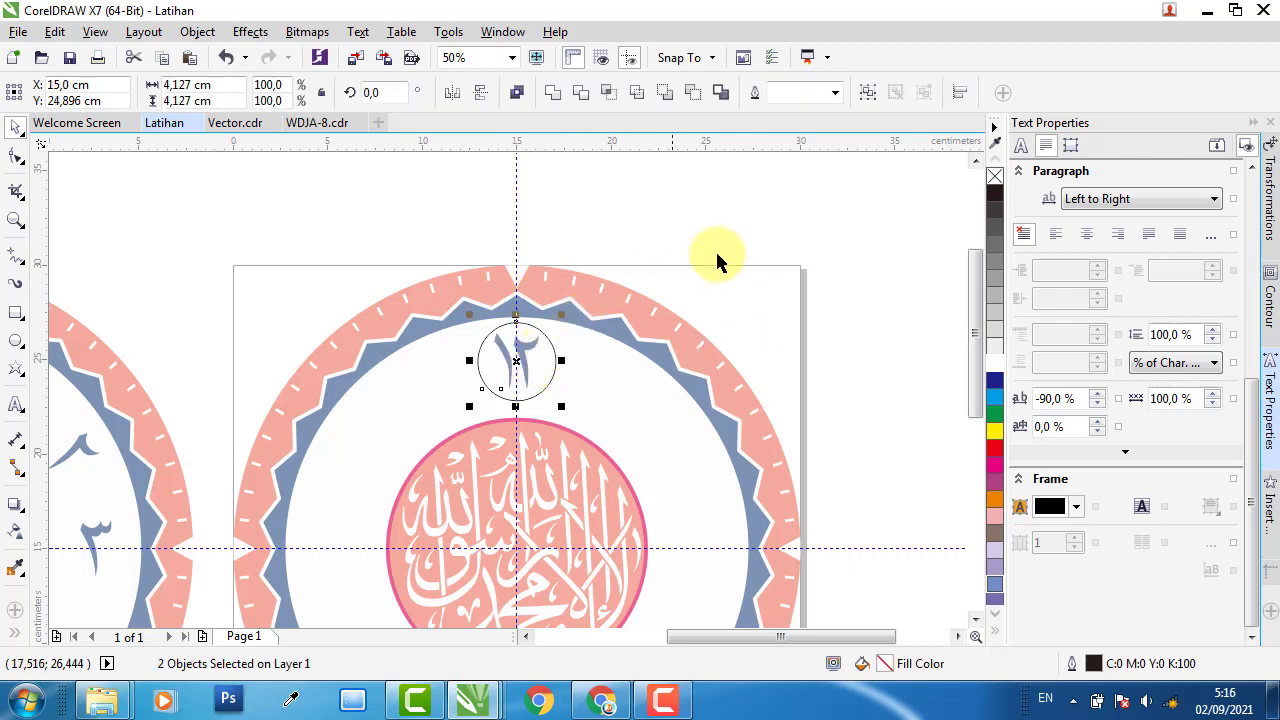
{"action": "left_click", "coordinate": [716, 256]}
Compare the height of the new 12 with the reference 12 using a temporary horizontal guideline, and delete the guideline
{"action": "scroll", "coordinate": [649, 318], "scroll_direction": "down", "scroll_amount": 2}
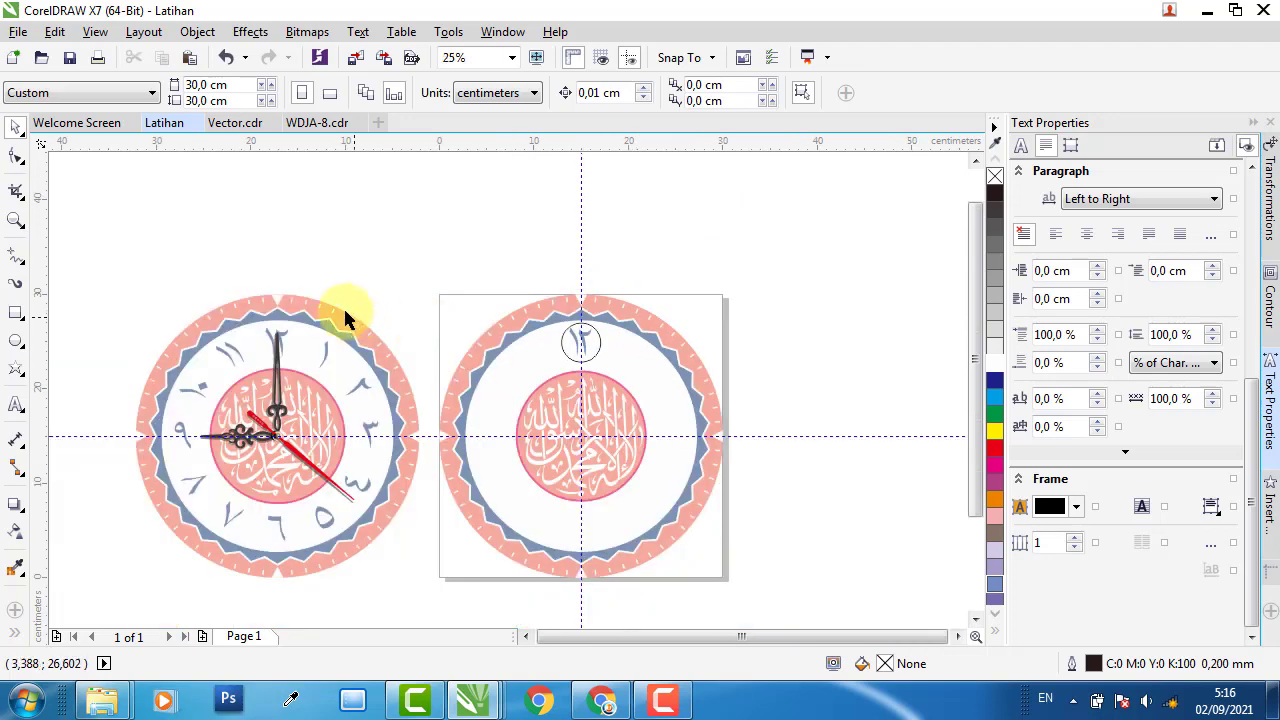
{"action": "scroll", "coordinate": [281, 346], "scroll_direction": "up", "scroll_amount": 3}
{"action": "left_click_drag", "start_coordinate": [333, 143], "coordinate": [273, 336]}
{"action": "scroll", "coordinate": [180, 320], "scroll_direction": "down", "scroll_amount": 2}
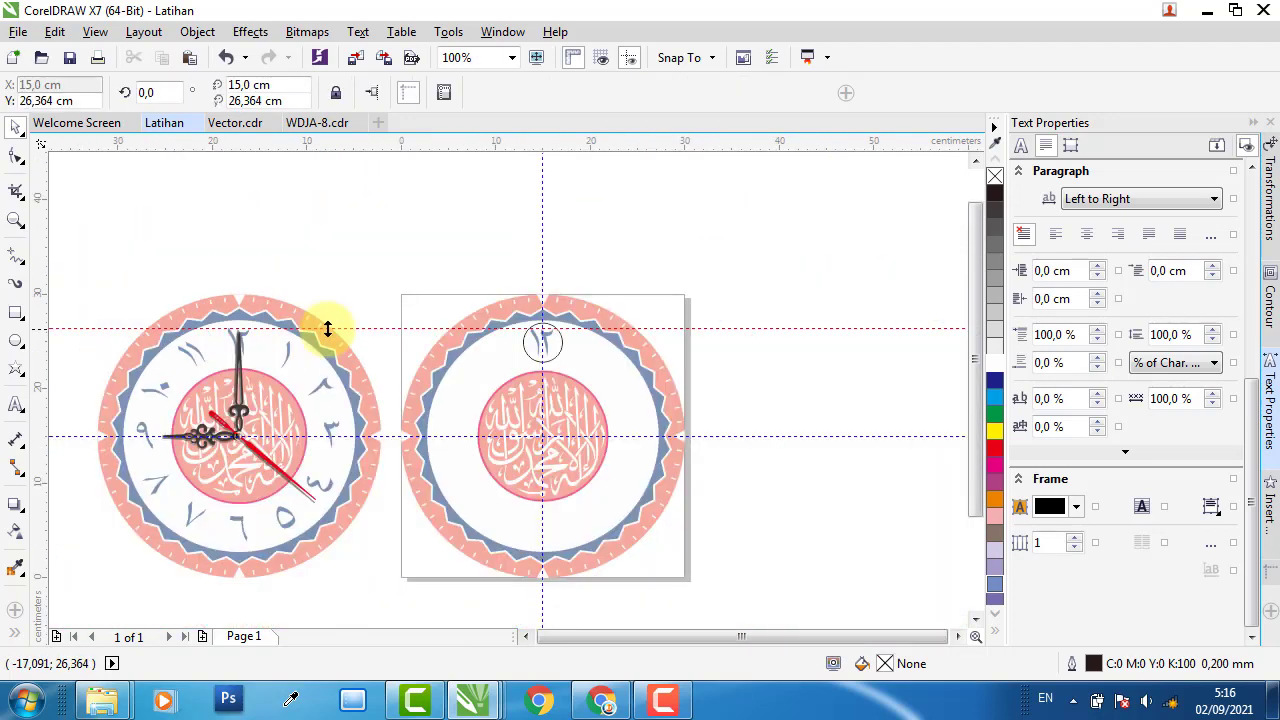
{"action": "scroll", "coordinate": [523, 335], "scroll_direction": "up", "scroll_amount": 4}
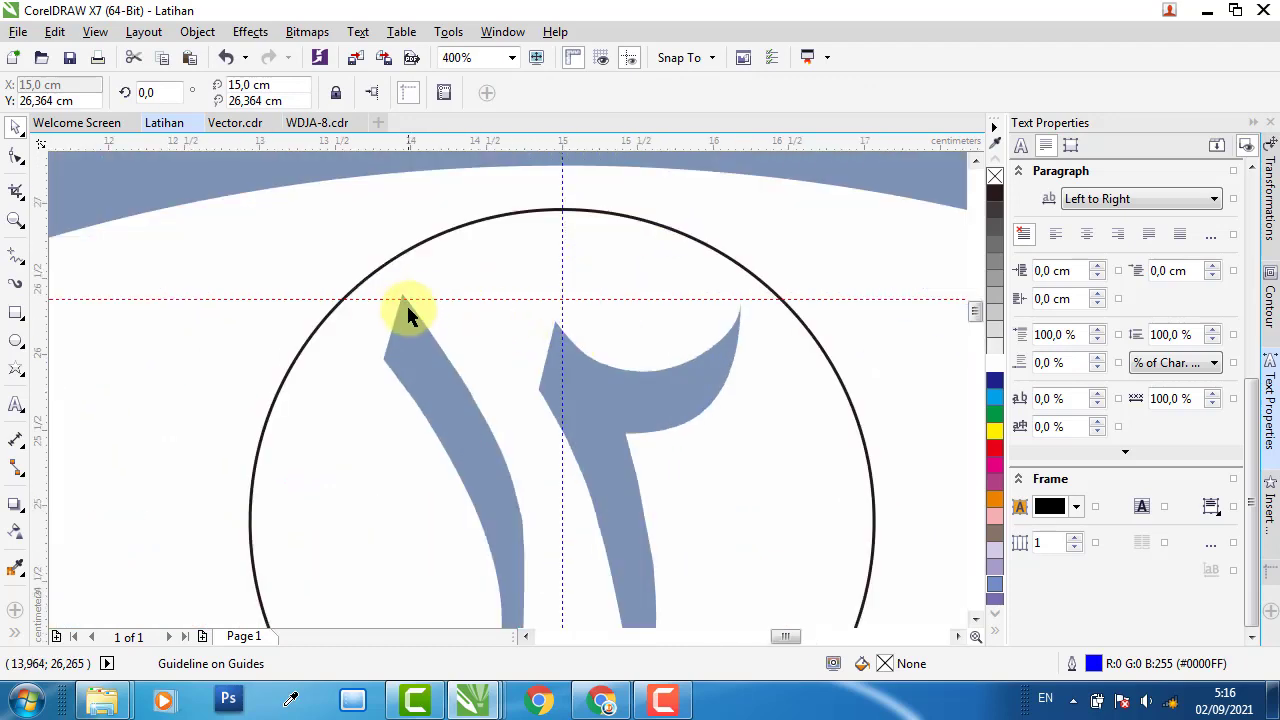
{"action": "left_click", "coordinate": [451, 303]}
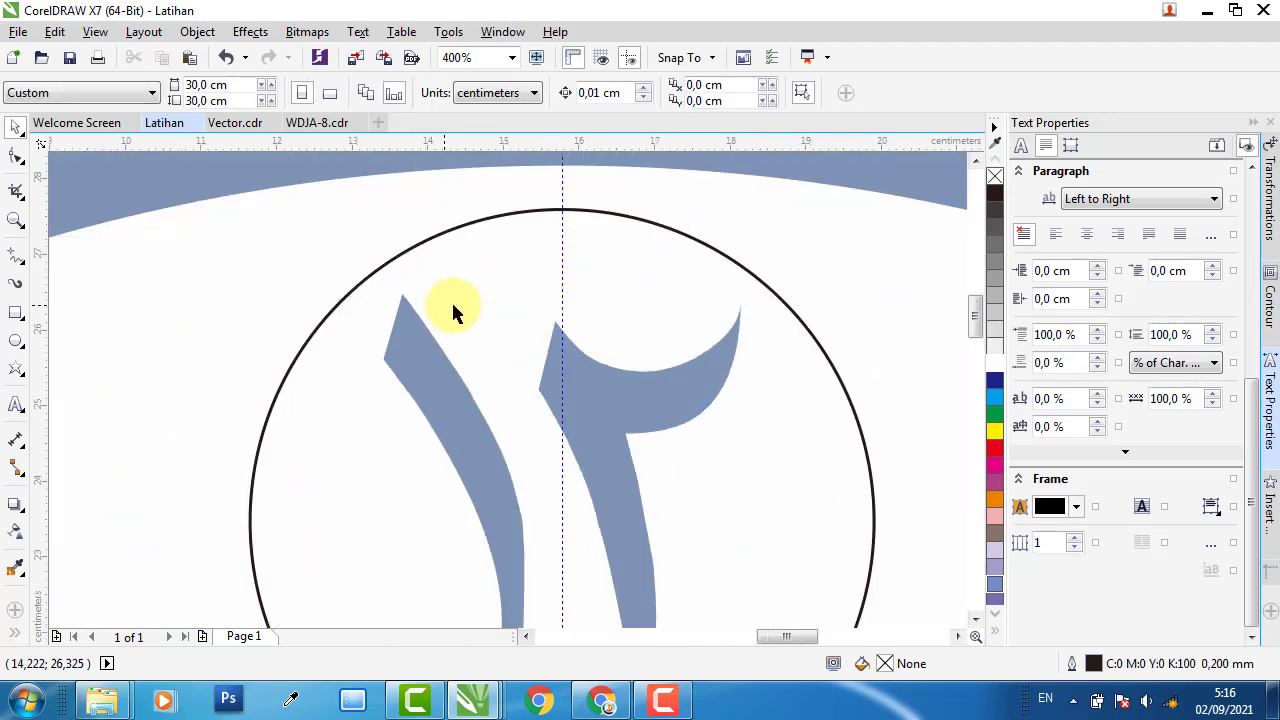
{"action": "scroll", "coordinate": [532, 345], "scroll_direction": "down", "scroll_amount": 3}
Fill the small circle behind the 12 with yellow and remove its outline
{"action": "left_click", "coordinate": [532, 348]}
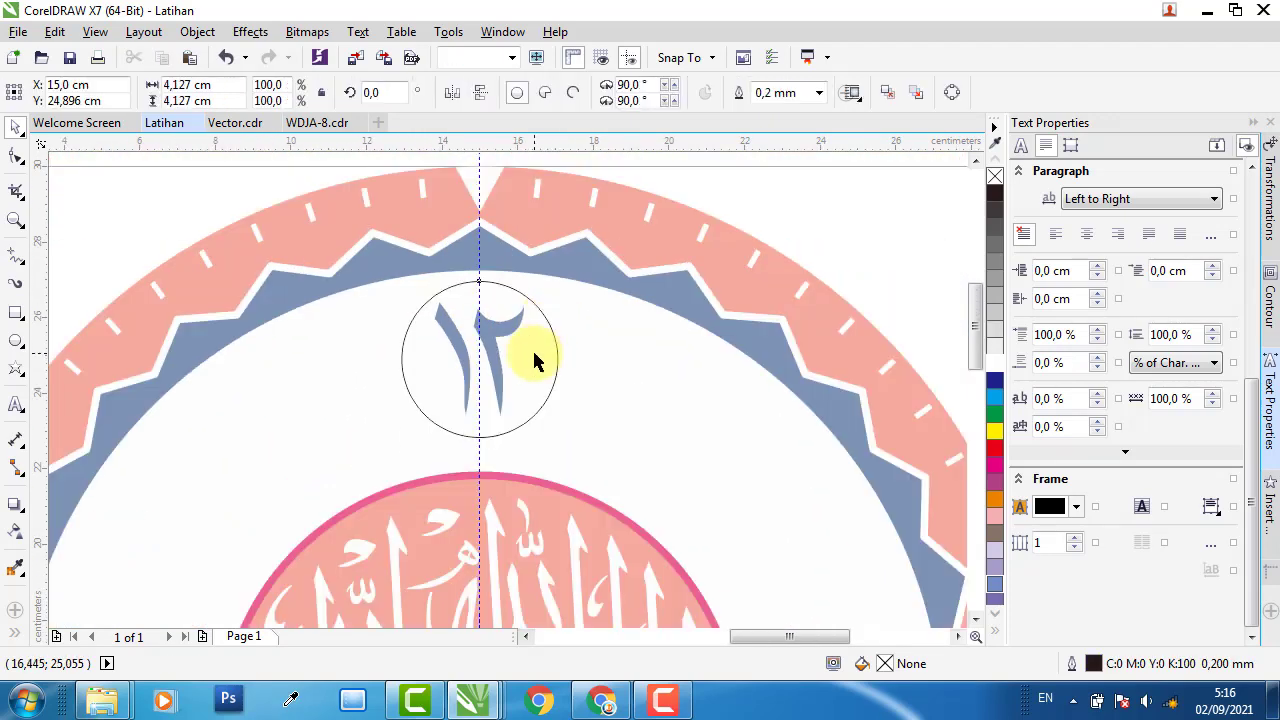
{"action": "left_click", "coordinate": [994, 432]}
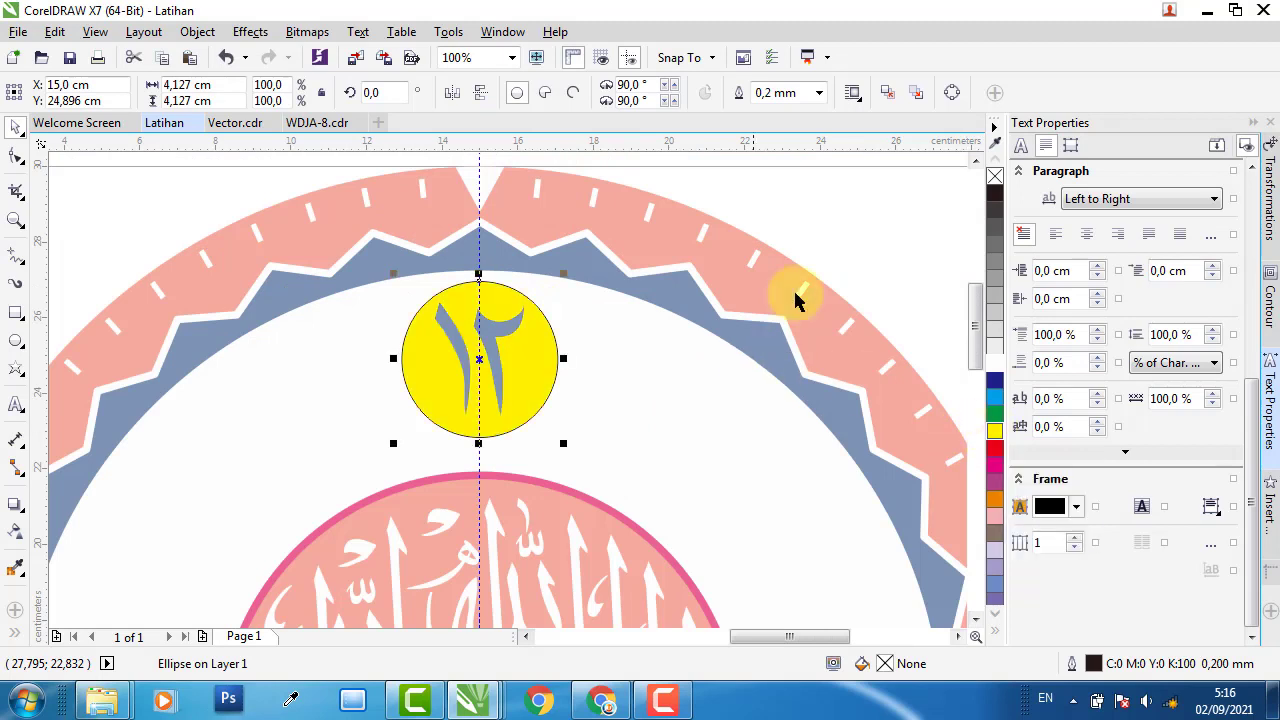
{"action": "right_click", "coordinate": [996, 180]}
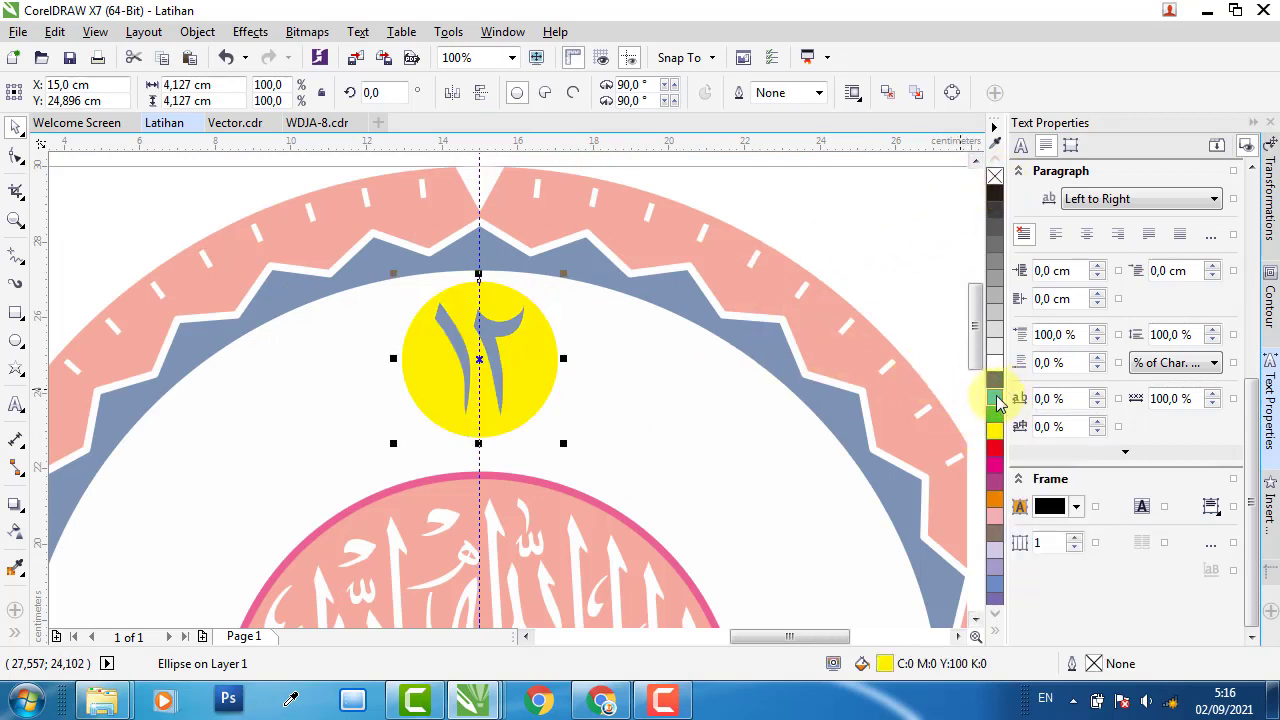
{"action": "left_click", "coordinate": [996, 399]}
{"action": "left_click", "coordinate": [994, 431]}
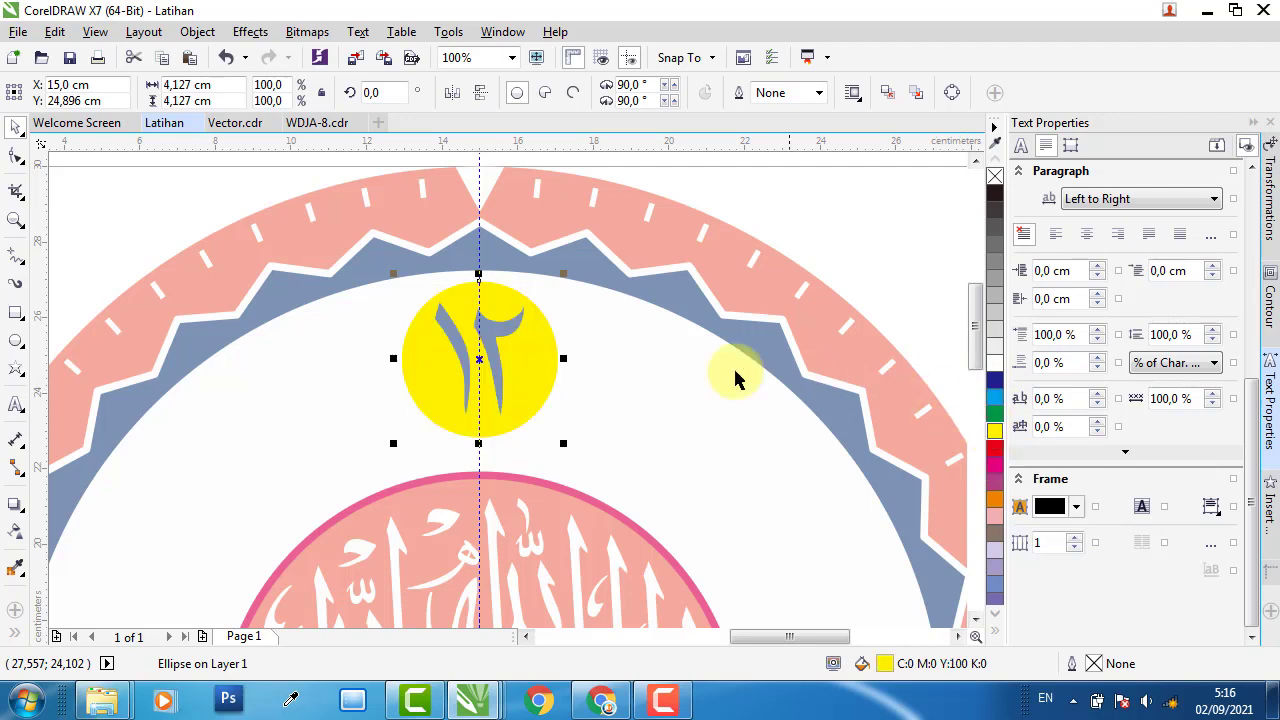
Move the yellow circle's rotation centre to the middle of the clock at 15 cm, 15 cm
{"action": "scroll", "coordinate": [550, 282], "scroll_direction": "down", "scroll_amount": 2}
{"action": "left_click", "coordinate": [600, 337]}
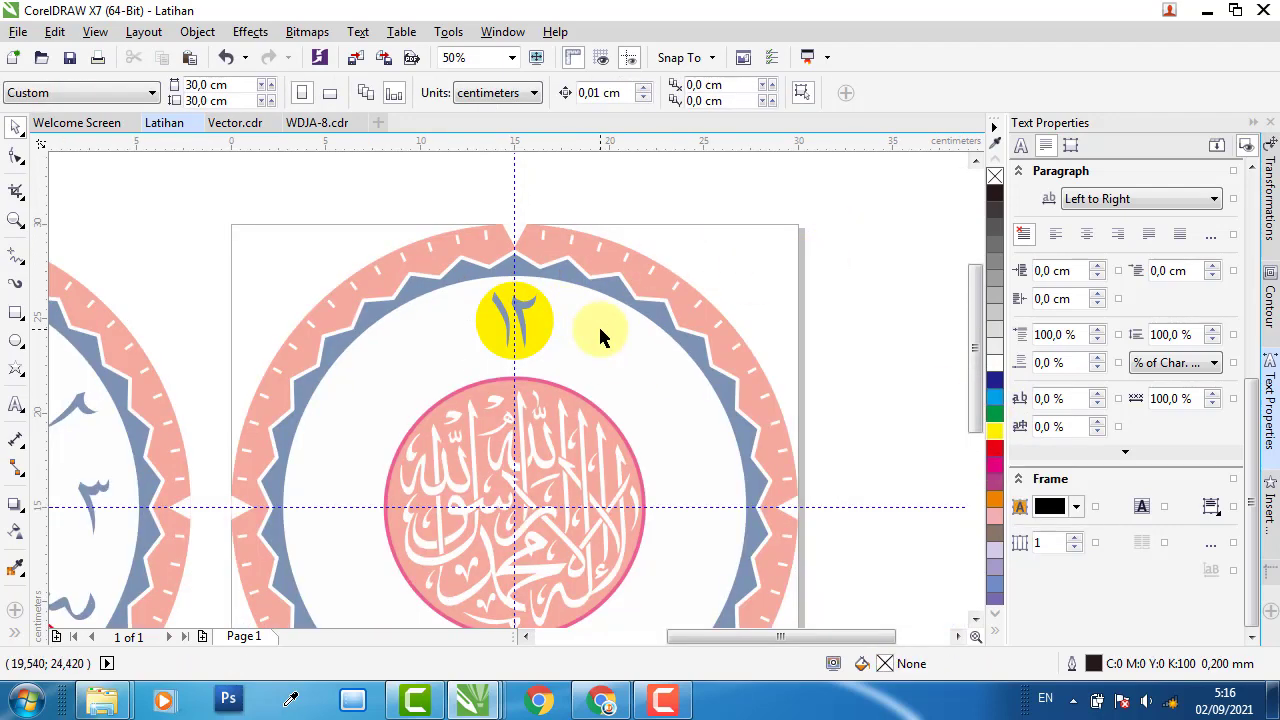
{"action": "left_click", "coordinate": [545, 335]}
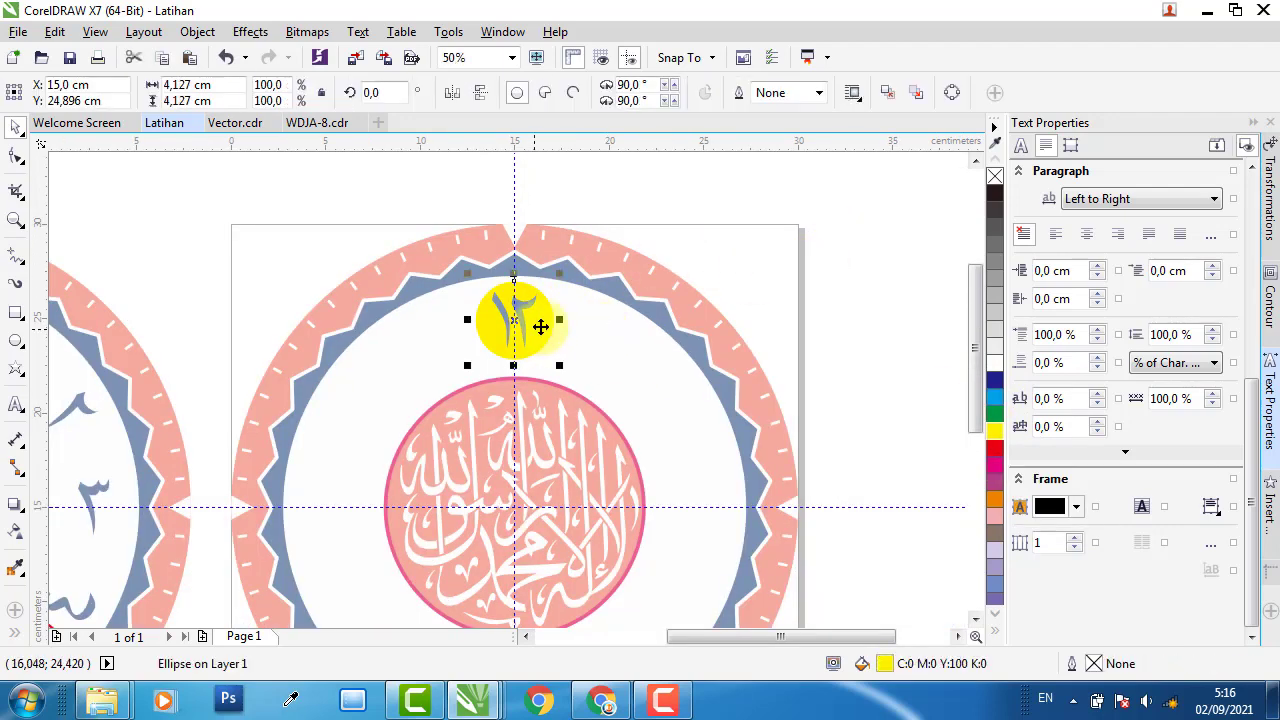
{"action": "left_click_drag", "start_coordinate": [514, 321], "coordinate": [526, 415]}
{"action": "scroll", "coordinate": [510, 502], "scroll_direction": "up", "scroll_amount": 4}
{"action": "scroll", "coordinate": [529, 457], "scroll_direction": "down", "scroll_amount": 7}
{"action": "scroll", "coordinate": [514, 434], "scroll_direction": "up", "scroll_amount": 2}
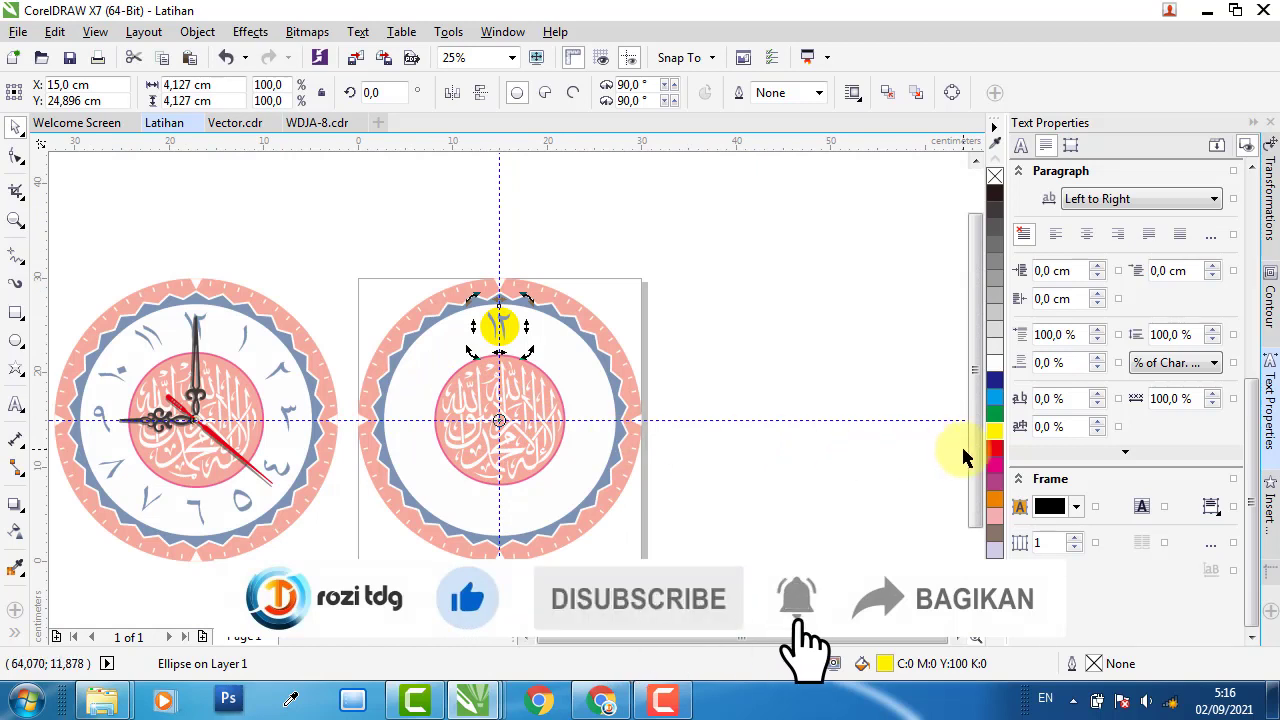
Rotate copies of the yellow circle by 90° around the clock's centre, one copy each at the 9, 6 and 3 o'clock positions
{"action": "left_click", "coordinate": [1268, 180]}
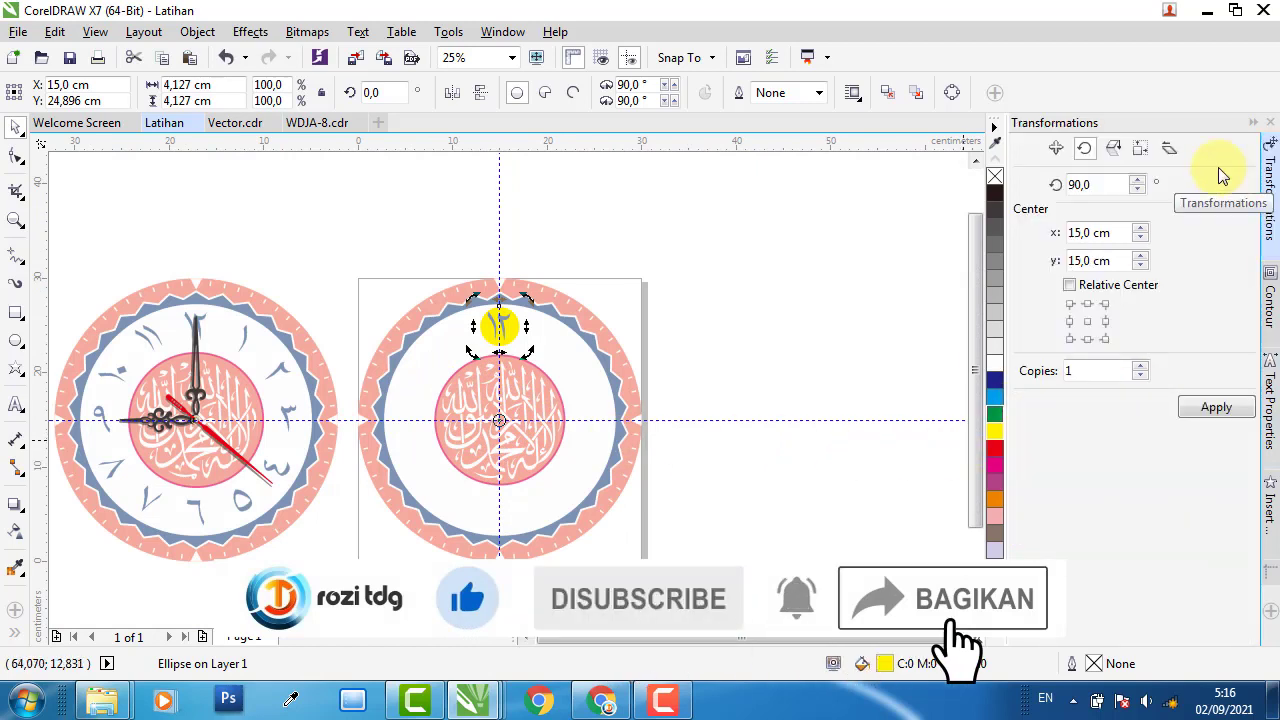
{"action": "left_click", "coordinate": [1084, 149]}
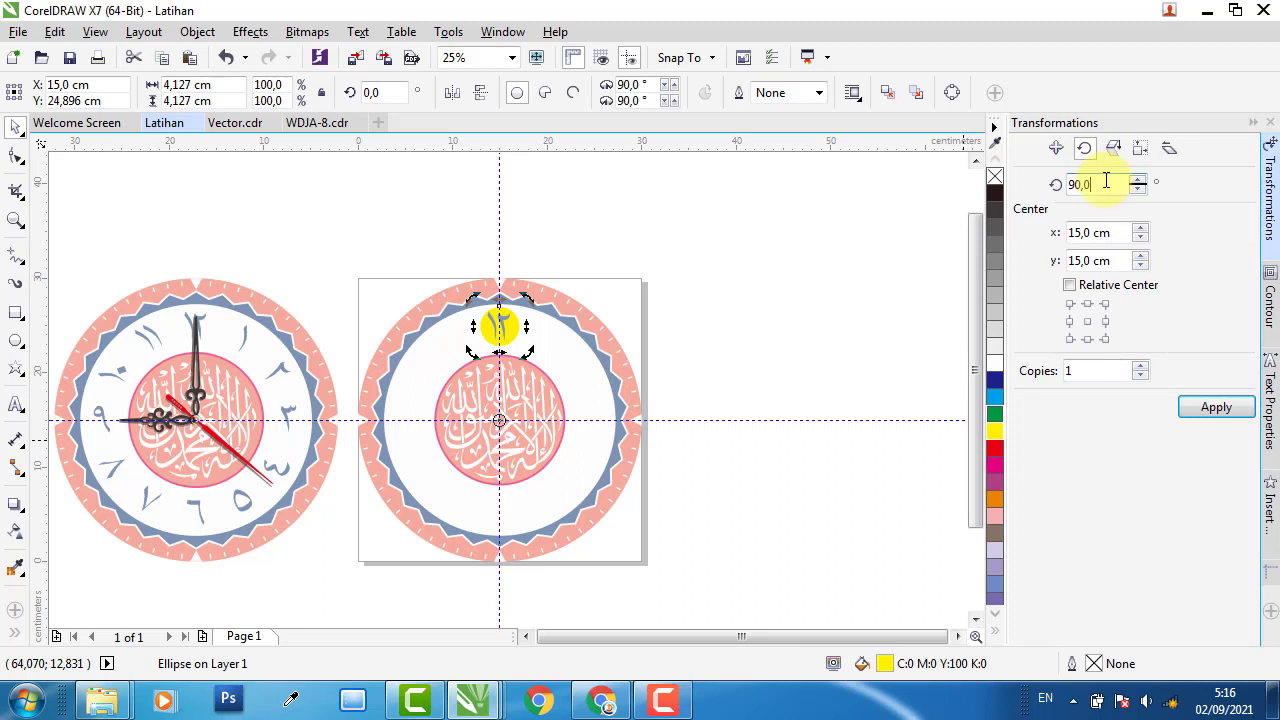
{"action": "left_click", "coordinate": [1089, 378]}
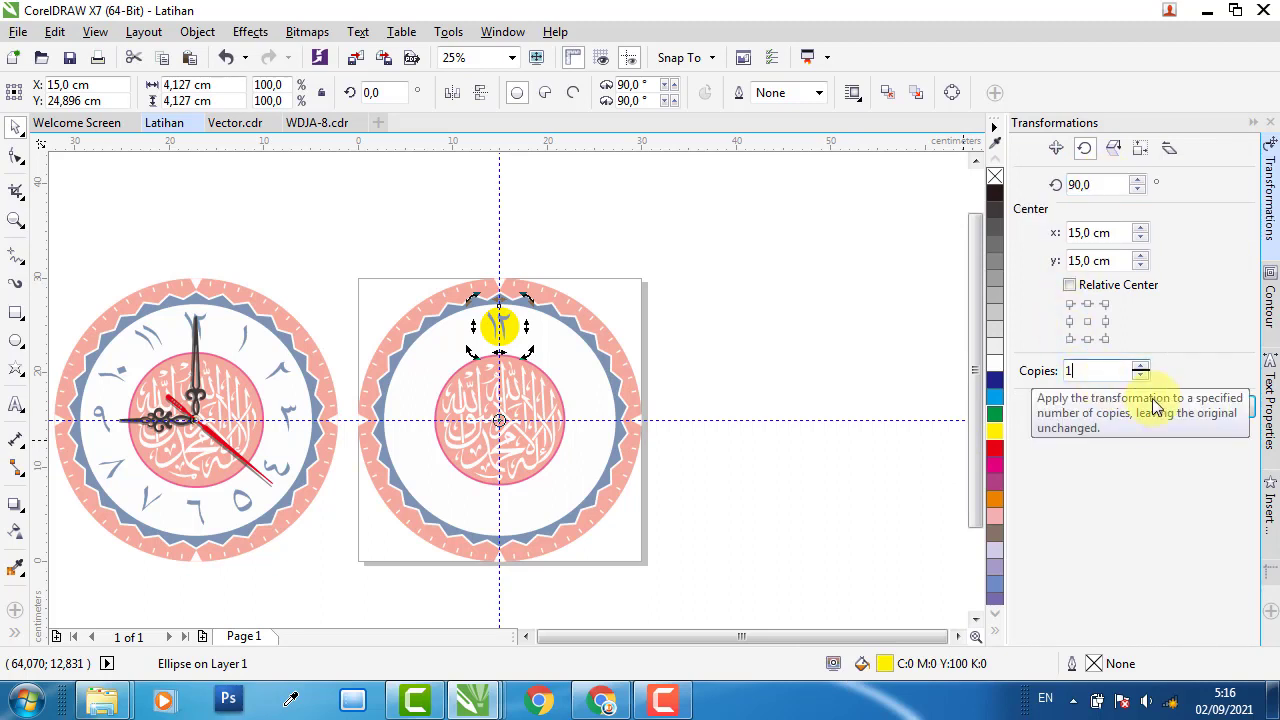
{"action": "left_click", "coordinate": [1216, 418]}
{"action": "left_click", "coordinate": [1216, 418]}
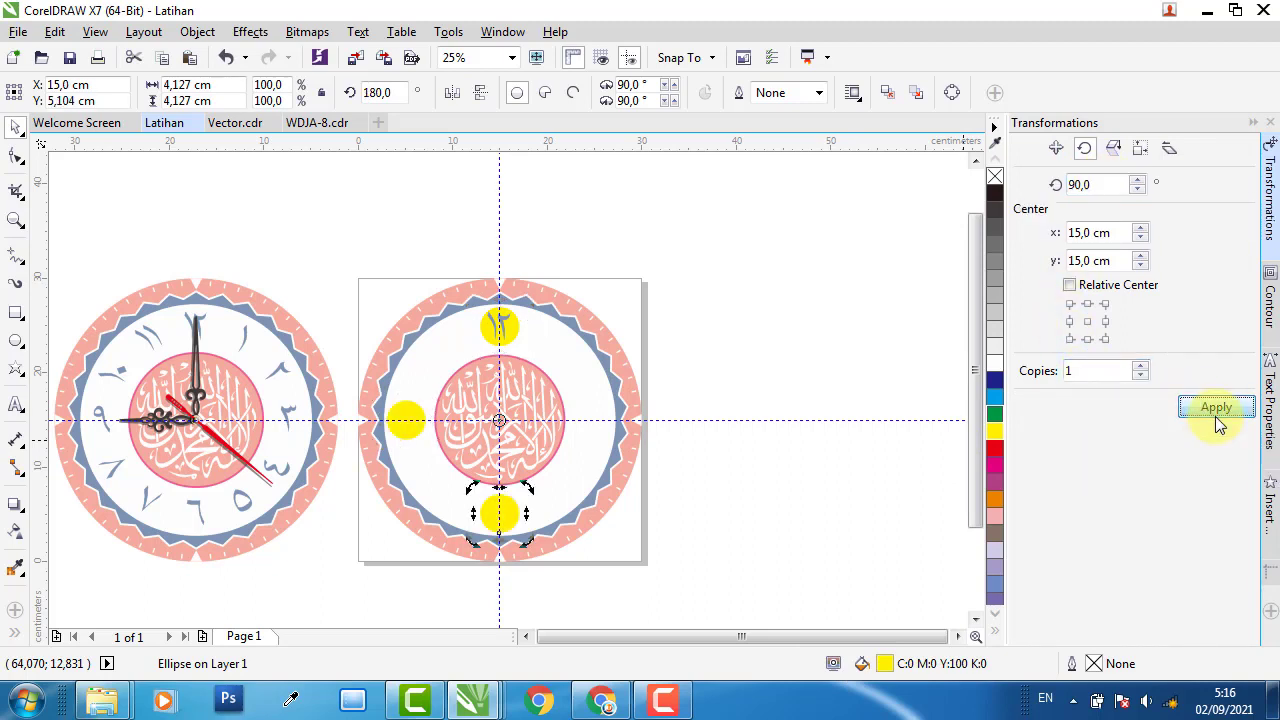
{"action": "left_click", "coordinate": [1216, 418]}
{"action": "left_click", "coordinate": [852, 290]}
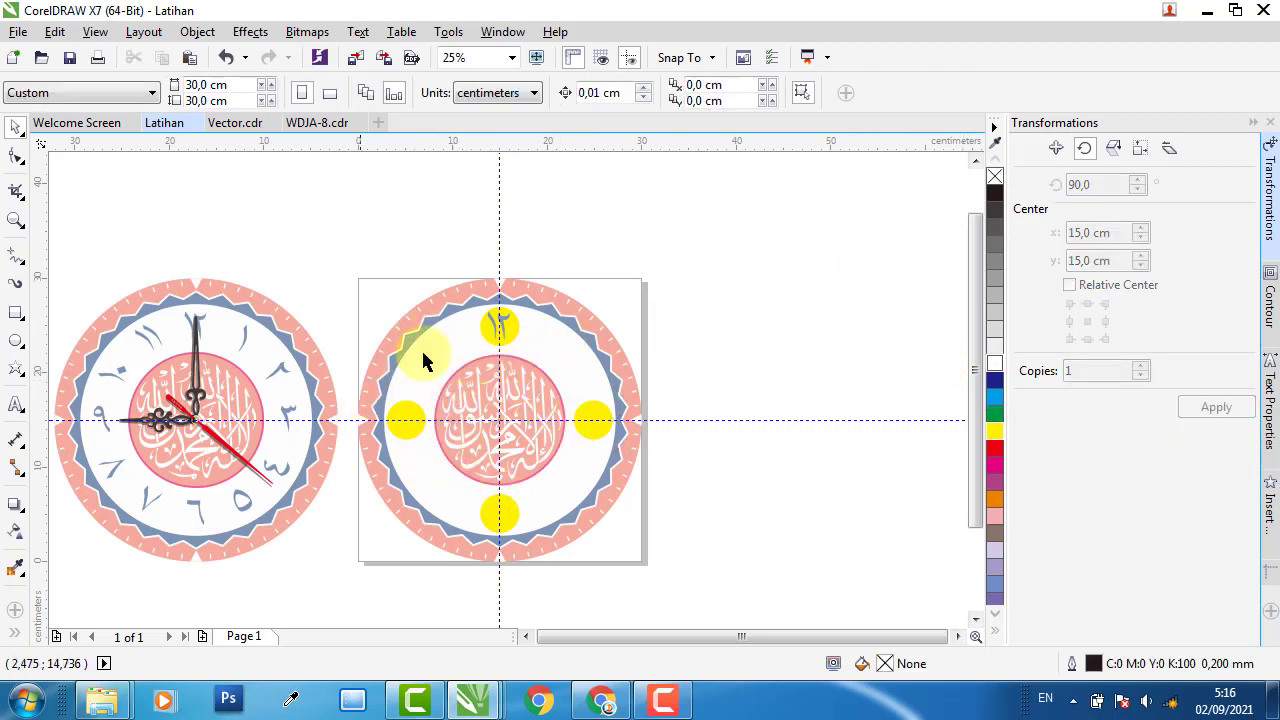
{"action": "scroll", "coordinate": [441, 420], "scroll_direction": "up", "scroll_amount": 1}
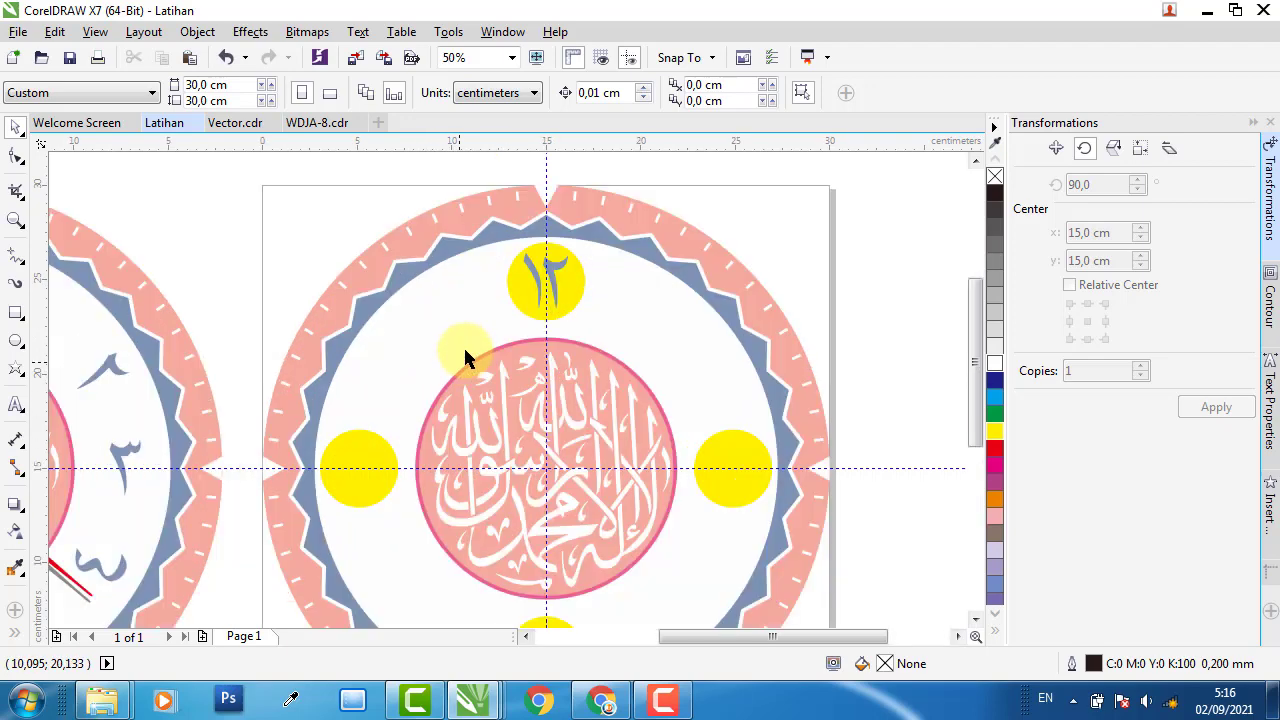
Replace the ١٢ numeral in the upper yellow circle with a single ٩
{"action": "double_click", "coordinate": [531, 269]}
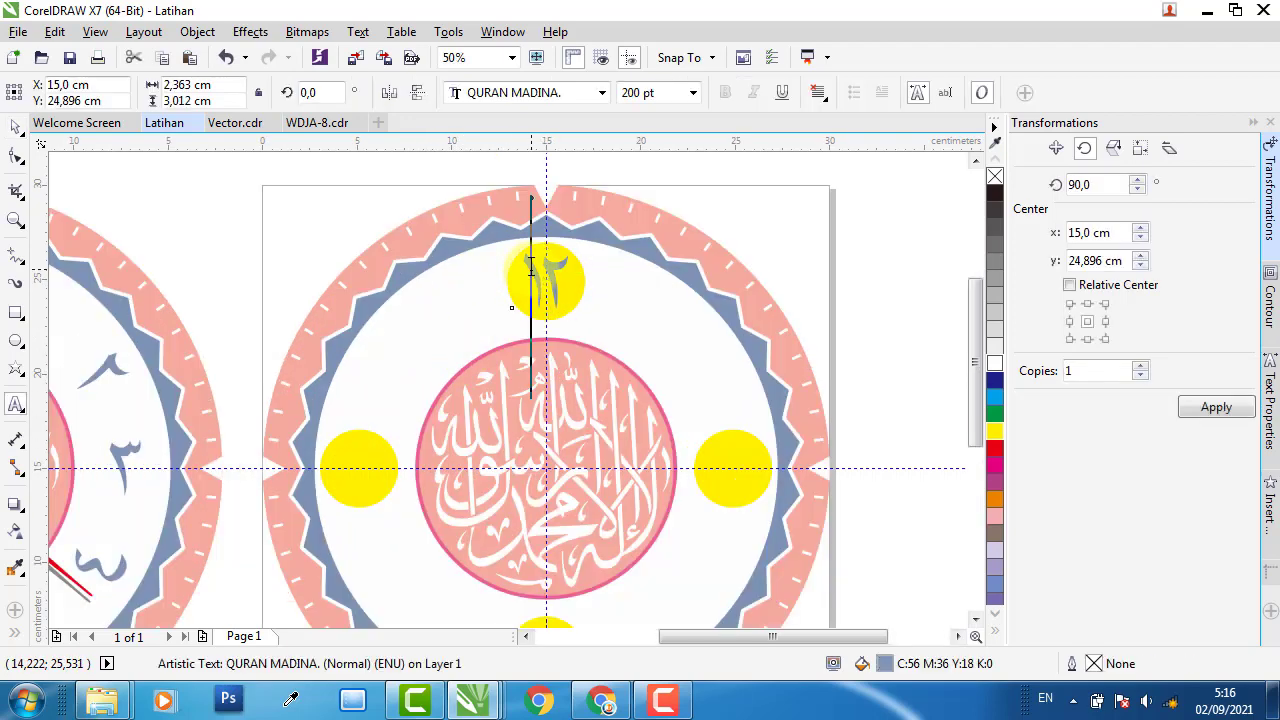
{"action": "left_click_drag", "start_coordinate": [531, 270], "coordinate": [588, 272]}
{"action": "type", "text": "9"}
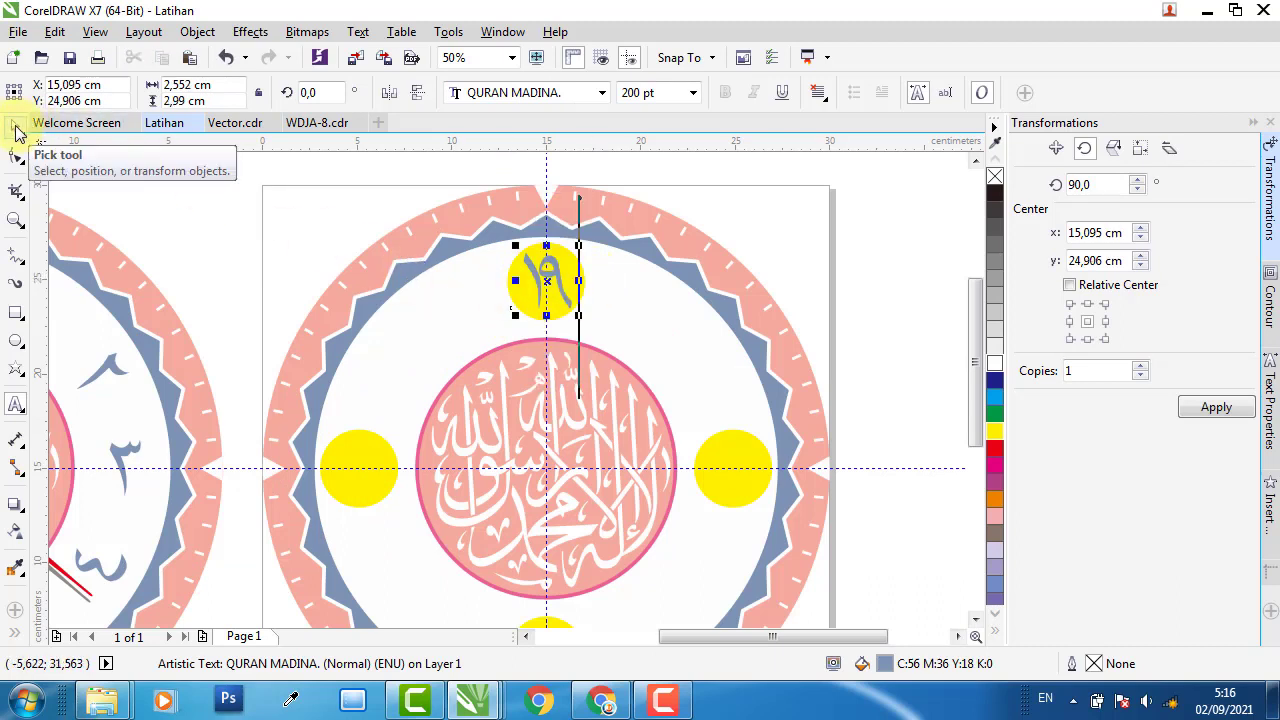
{"action": "left_click", "coordinate": [16, 130]}
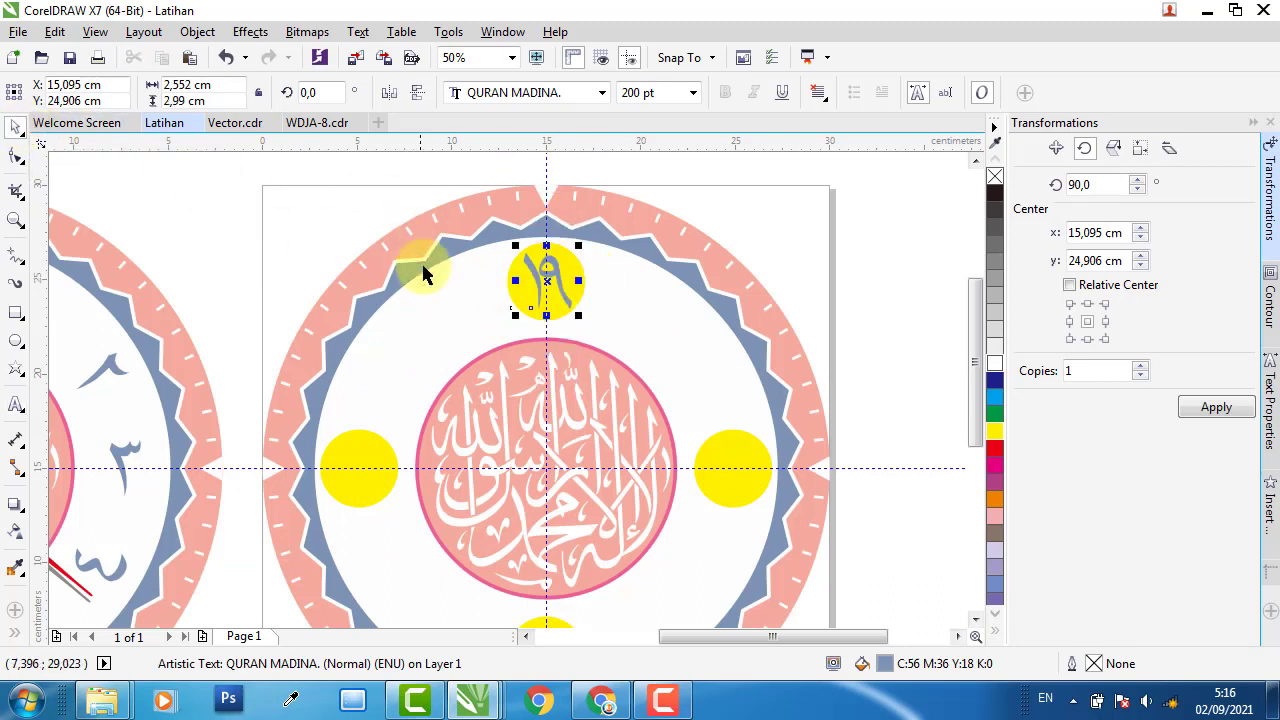
{"action": "double_click", "coordinate": [537, 270]}
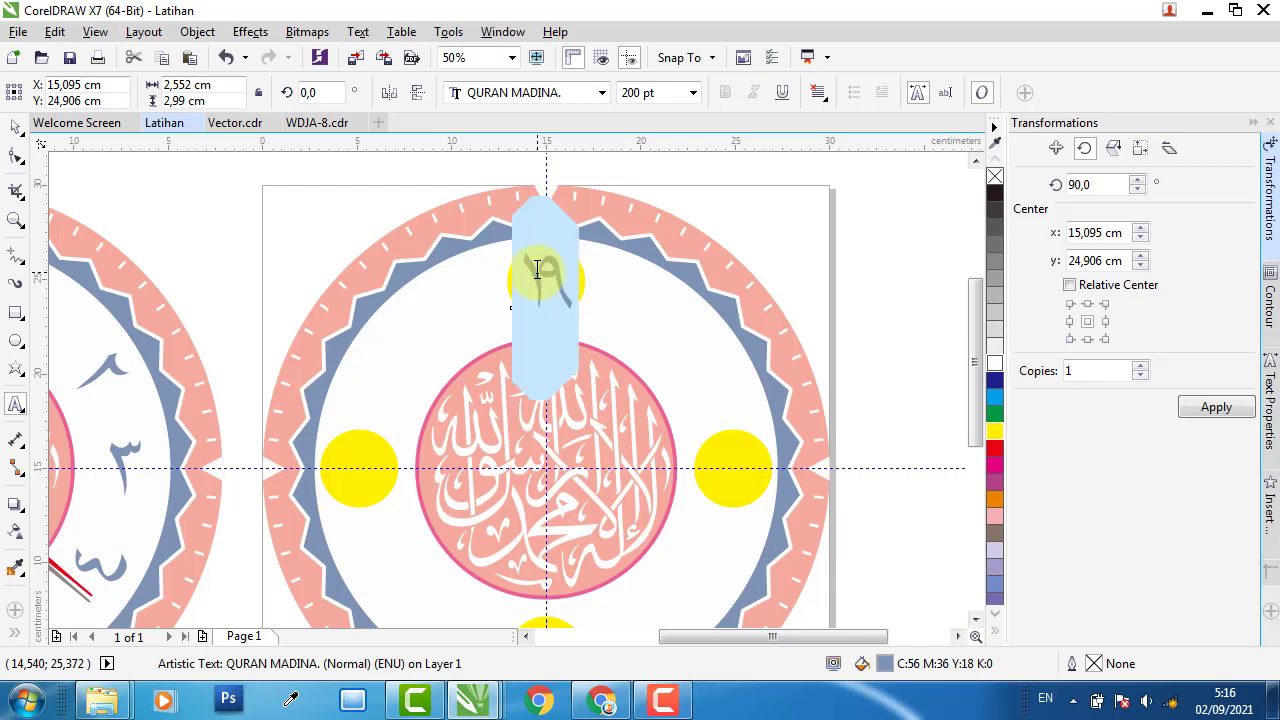
{"action": "key", "text": "Escape"}
{"action": "key", "text": "BackSpace"}
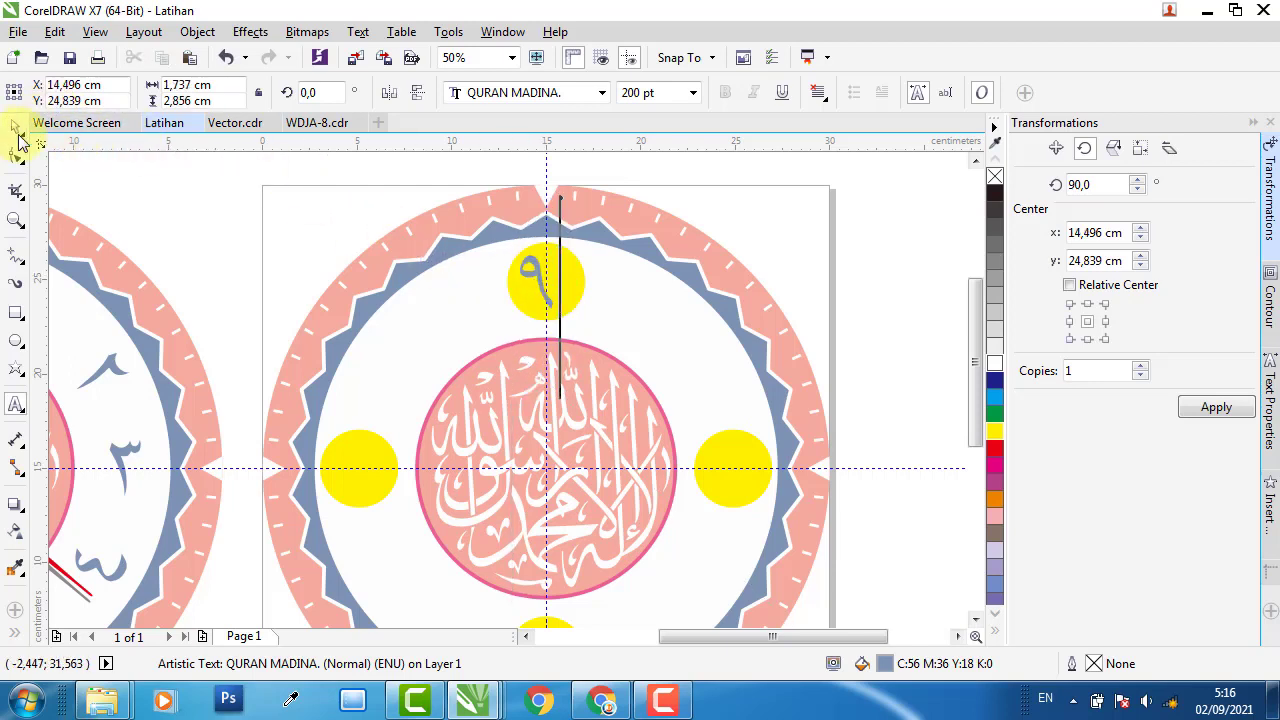
{"action": "left_click", "coordinate": [16, 132]}
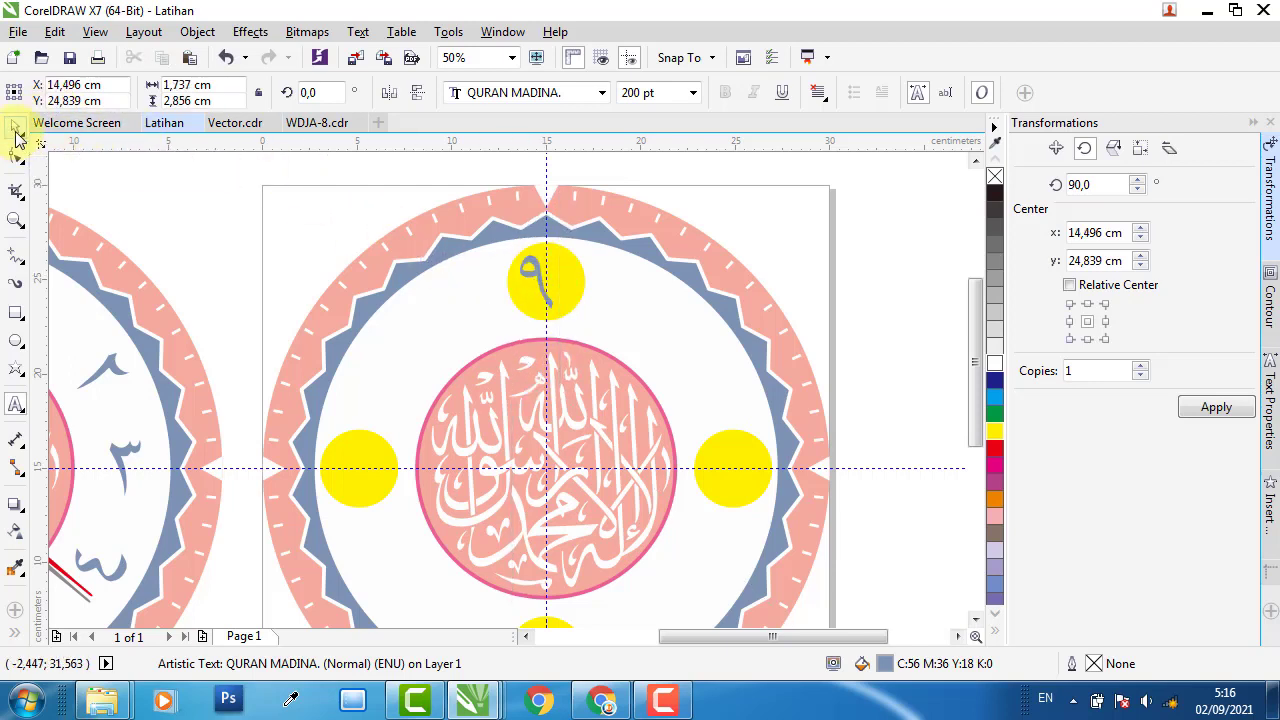
Copy the ٩ numeral to the clock's left side and centre the copy in the left yellow circle
{"action": "left_click_drag", "start_coordinate": [537, 279], "coordinate": [410, 315]}
{"action": "left_click", "coordinate": [363, 441], "text": "shift"}
{"action": "key", "text": "c"}
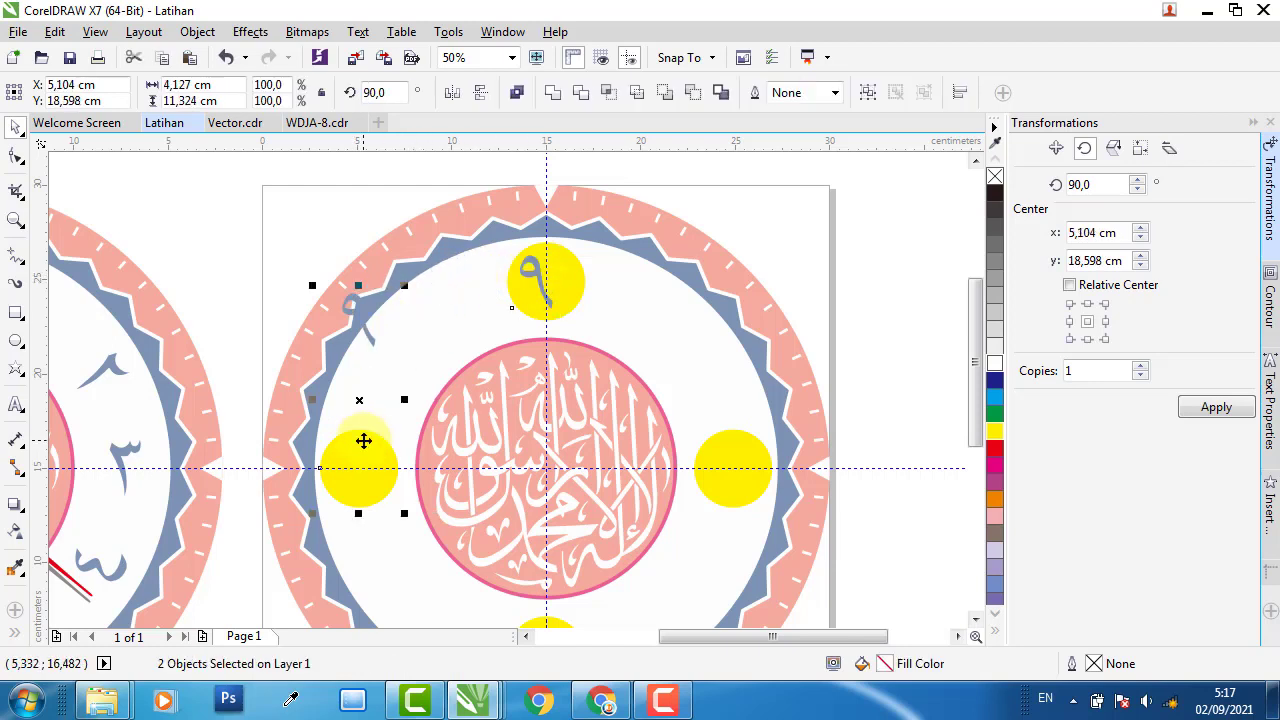
{"action": "key", "text": "e"}
{"action": "key", "text": "Escape"}
Change the remaining upper ٩ to ٦ and centre it in the lower yellow circle
{"action": "double_click", "coordinate": [543, 285]}
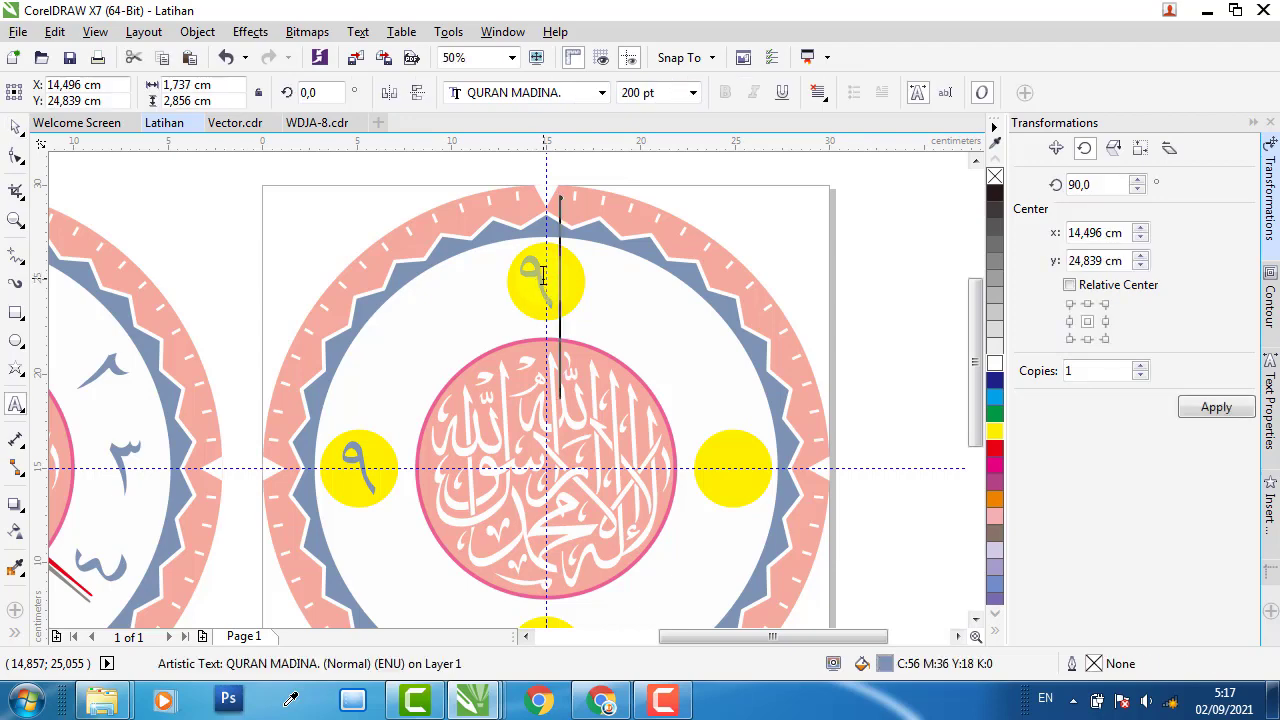
{"action": "double_click", "coordinate": [543, 277]}
{"action": "type", "text": "٦"}
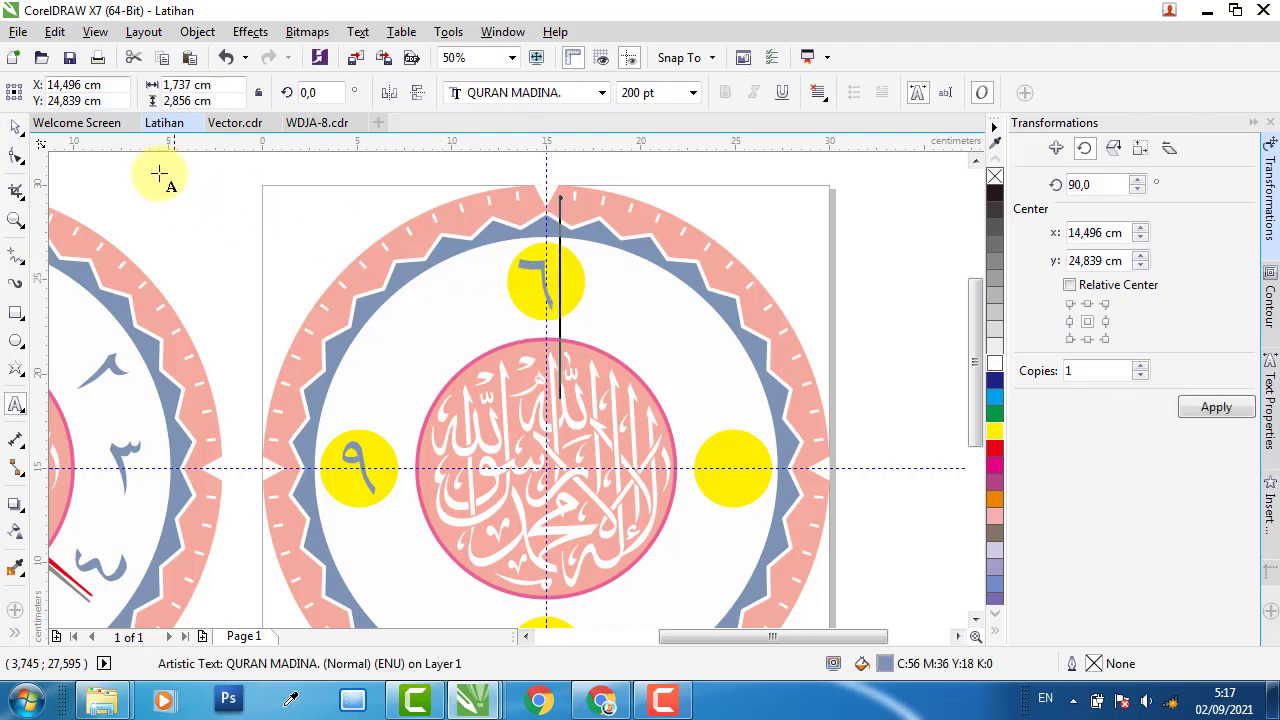
{"action": "left_click", "coordinate": [15, 127]}
{"action": "scroll", "coordinate": [495, 288], "scroll_direction": "down", "scroll_amount": 1}
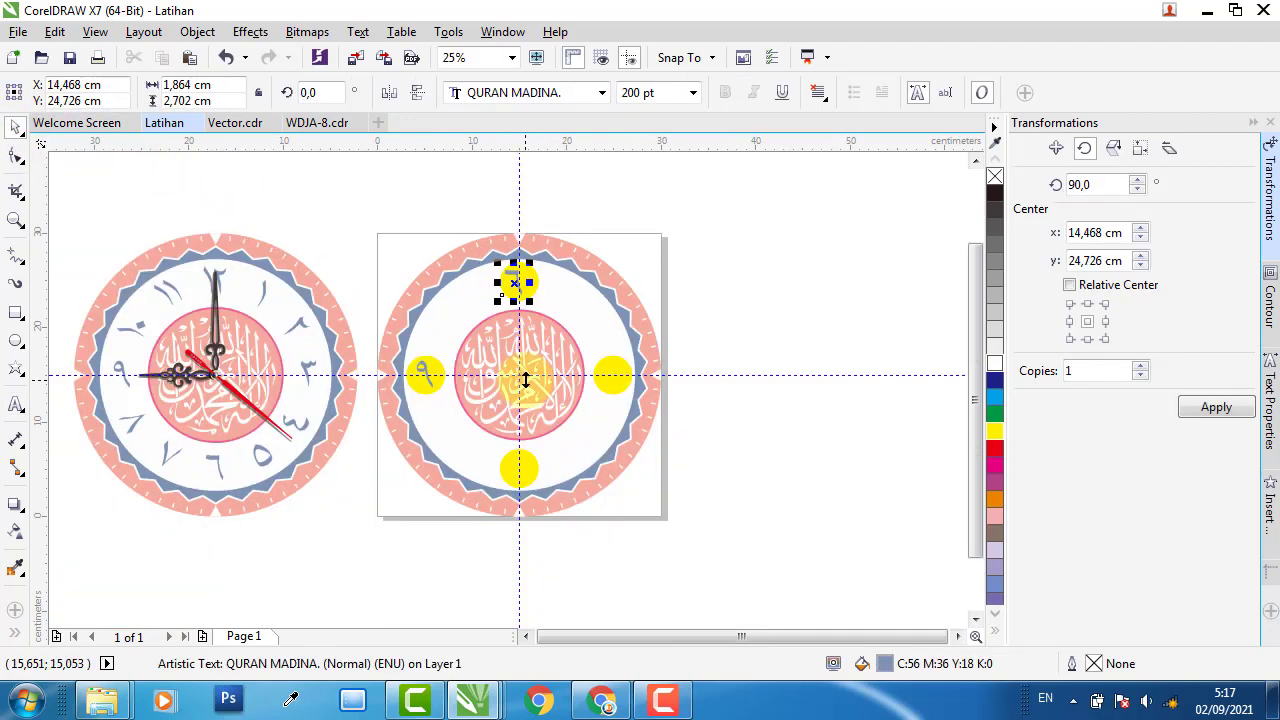
{"action": "left_click", "coordinate": [526, 465], "text": "shift"}
{"action": "key", "text": "e"}
{"action": "left_click", "coordinate": [632, 470]}
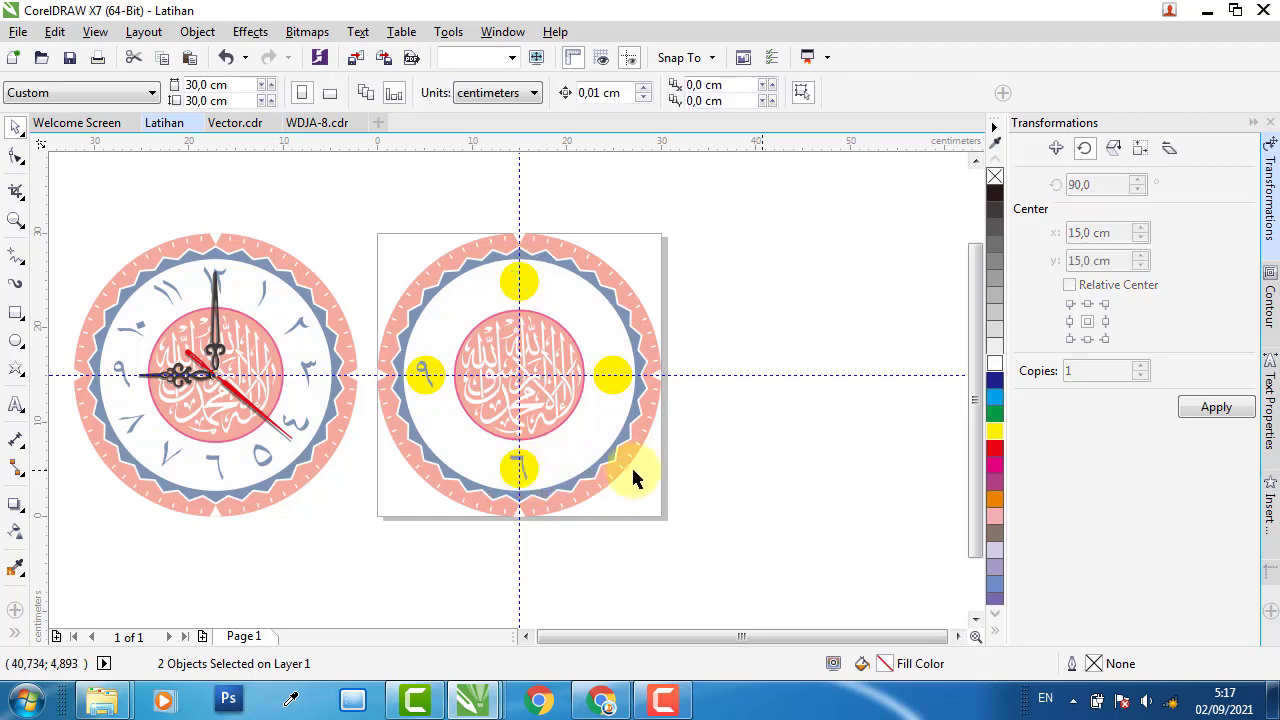
Copy the ٦ numeral to just below the right yellow circle and change the copy to ٣
{"action": "scroll", "coordinate": [558, 470], "scroll_direction": "up", "scroll_amount": 1}
{"action": "left_click_drag", "start_coordinate": [495, 487], "coordinate": [654, 366]}
{"action": "left_click", "coordinate": [650, 380]}
{"action": "left_click", "coordinate": [654, 369]}
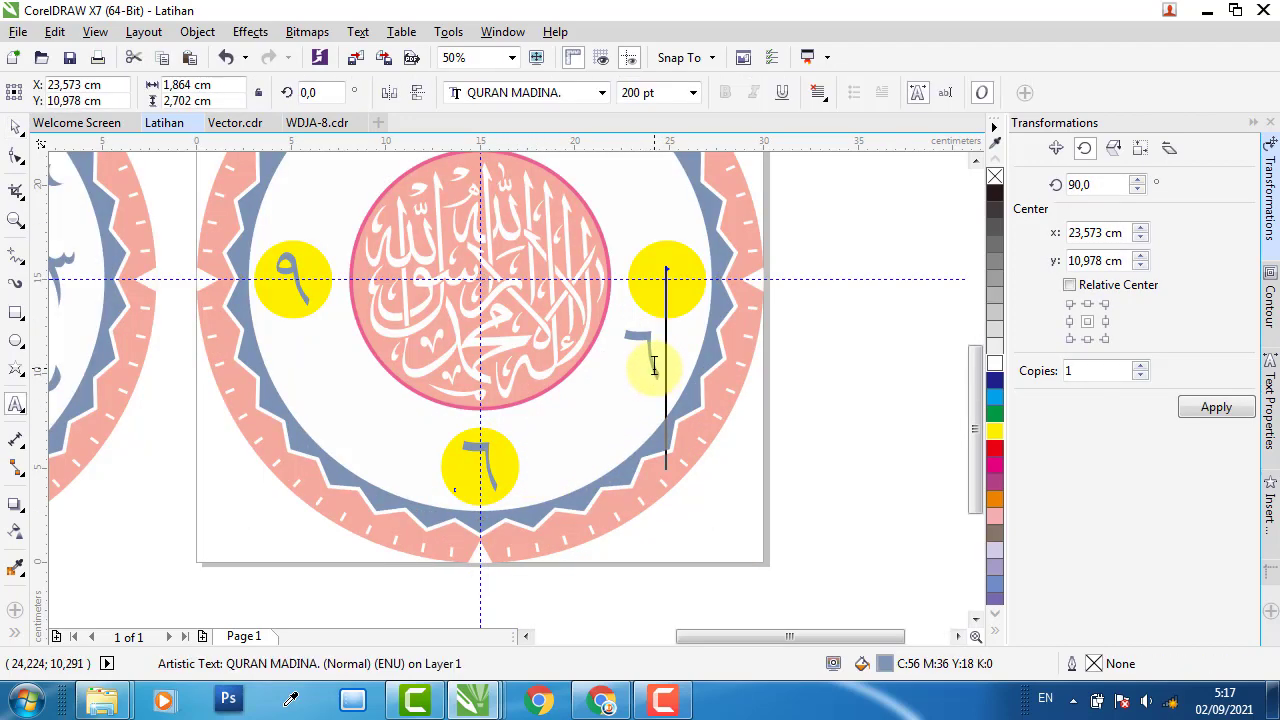
{"action": "double_click", "coordinate": [654, 366]}
{"action": "type", "text": "3"}
{"action": "left_click", "coordinate": [16, 127]}
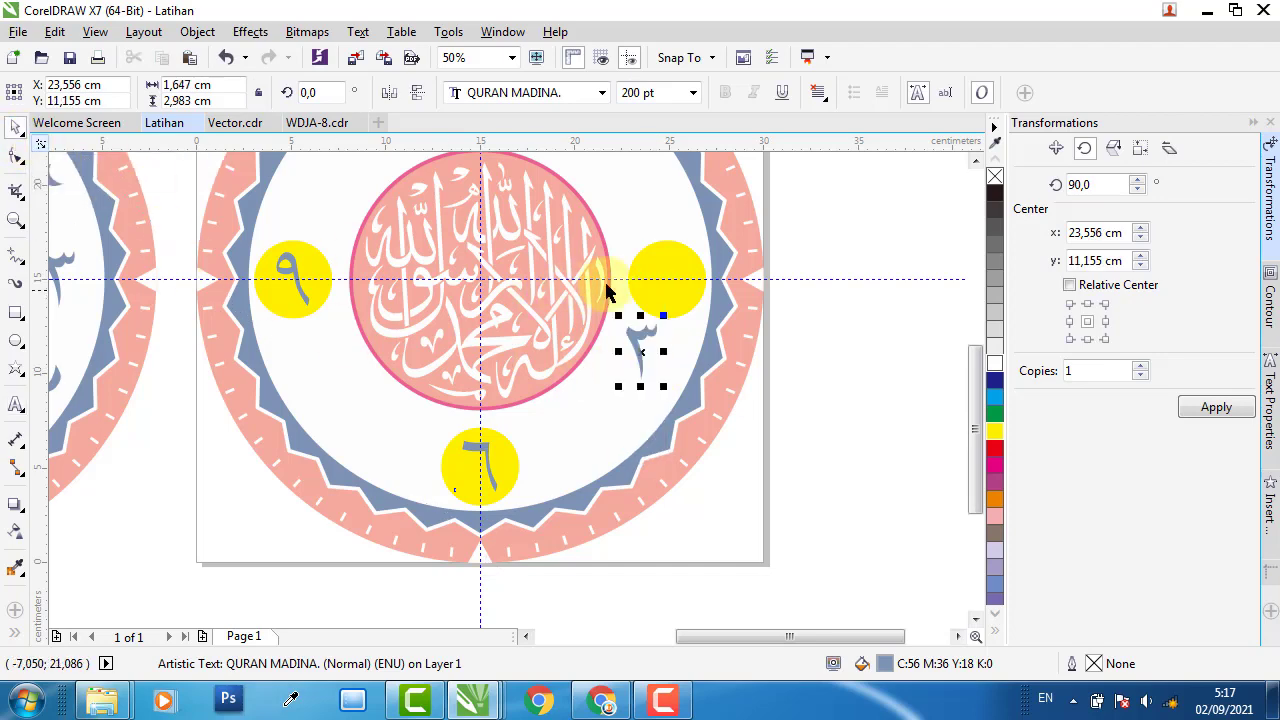
Centre the ٣ numeral horizontally and vertically in the right yellow circle
{"action": "left_click", "coordinate": [670, 278], "text": "shift"}
{"action": "key", "text": "c"}
{"action": "key", "text": "e"}
{"action": "left_click", "coordinate": [814, 477]}
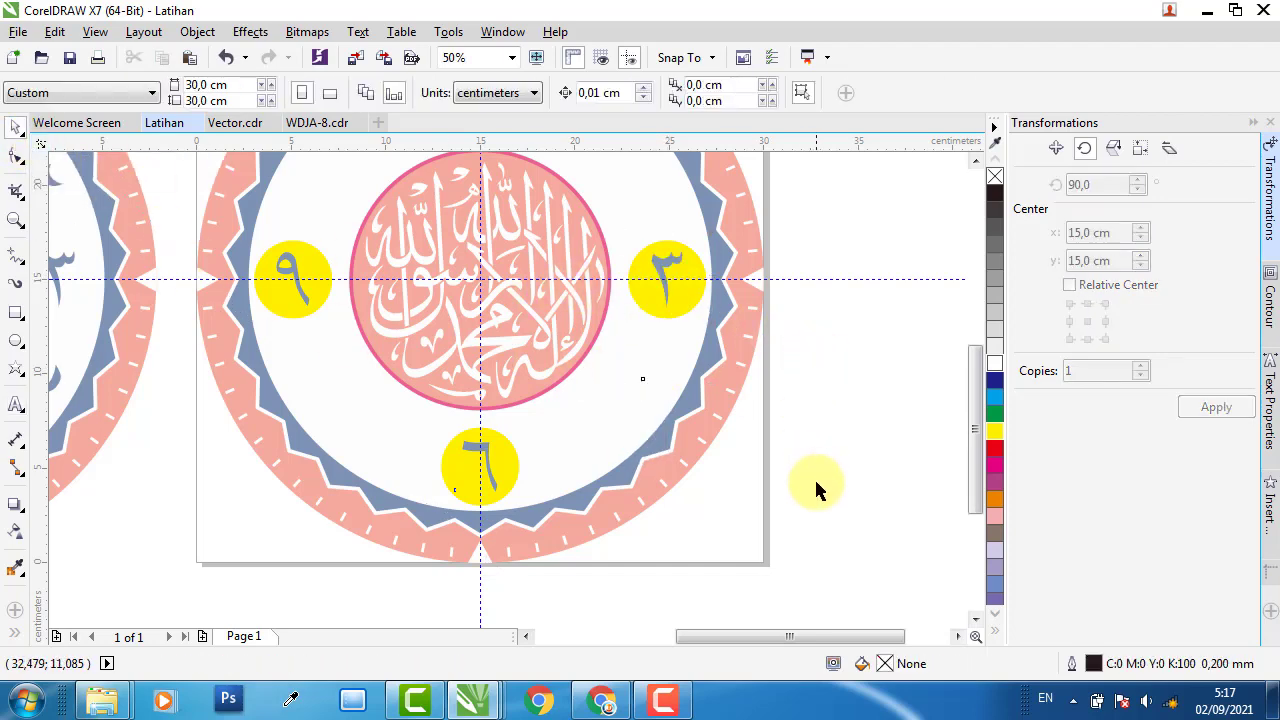
Copy the ٣ numeral beside the upper yellow circle, change the copy to ١٢ and centre it in that circle
{"action": "scroll", "coordinate": [814, 477], "scroll_direction": "down", "scroll_amount": 1}
{"action": "scroll", "coordinate": [757, 348], "scroll_direction": "up", "scroll_amount": 1}
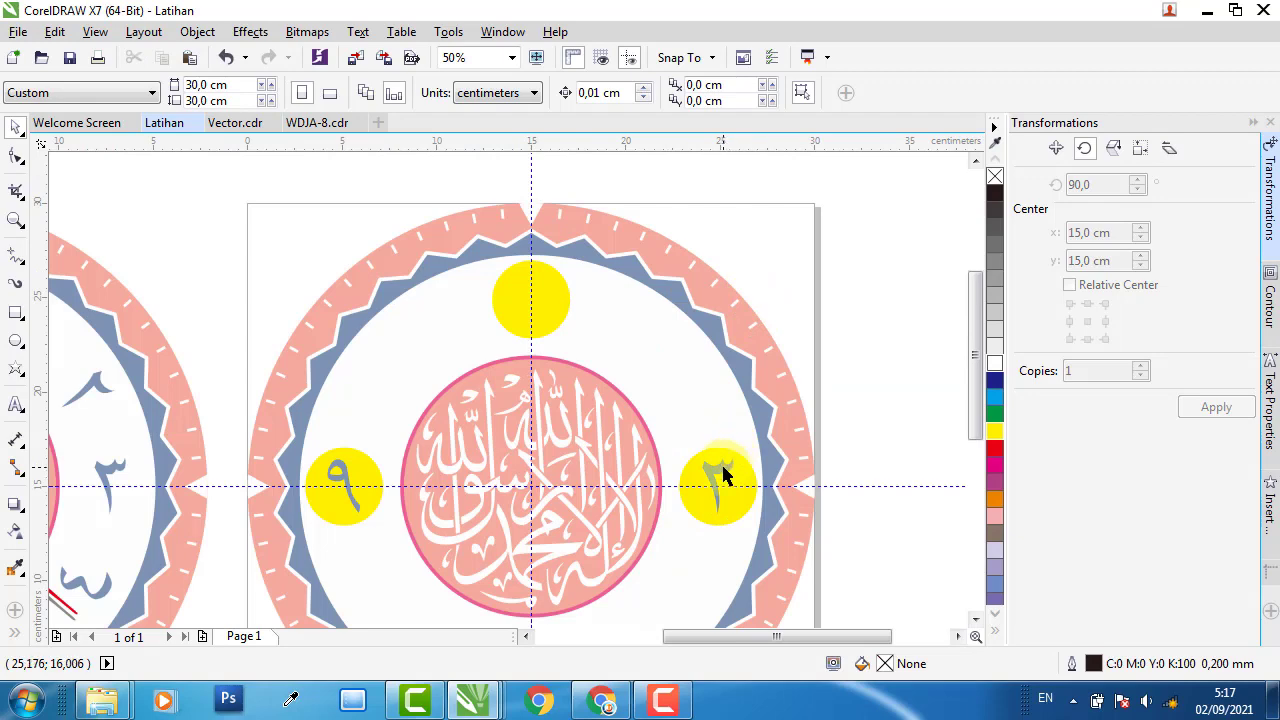
{"action": "left_click_drag", "start_coordinate": [724, 476], "coordinate": [655, 291]}
{"action": "scroll", "coordinate": [614, 277], "scroll_direction": "up", "scroll_amount": 1}
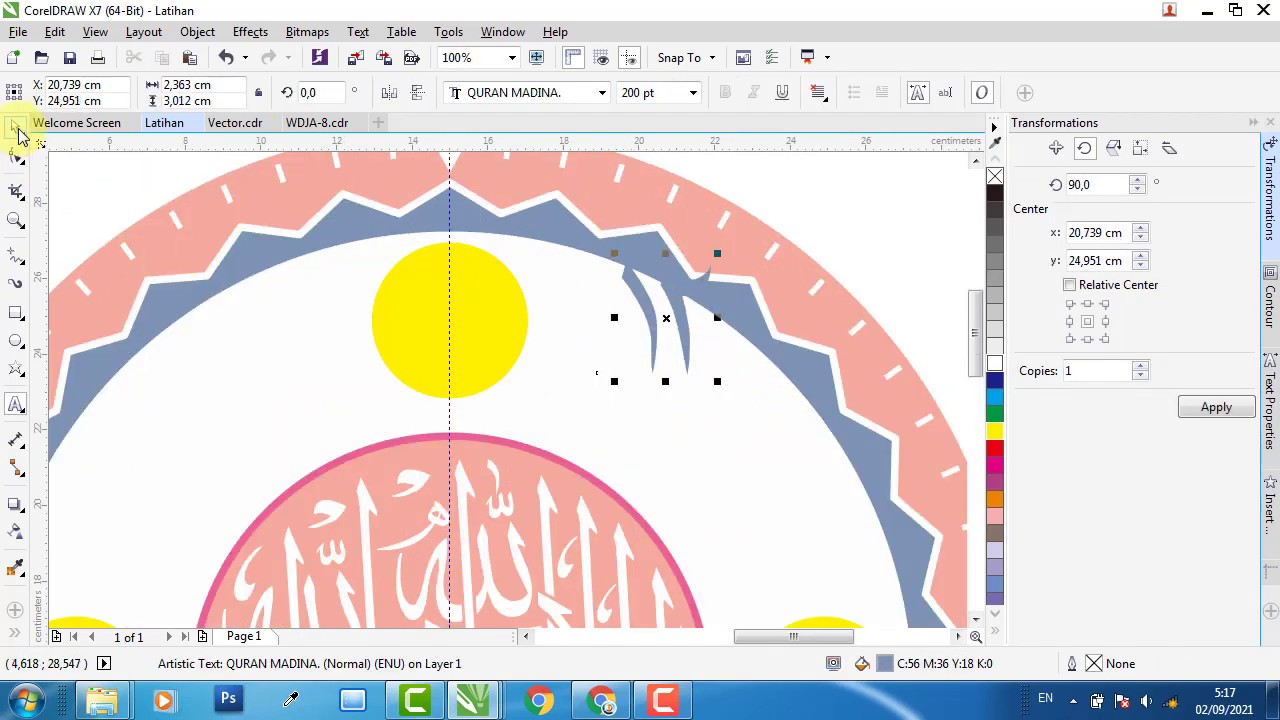
{"action": "left_click", "coordinate": [522, 313], "text": "shift"}
{"action": "key", "text": "c"}
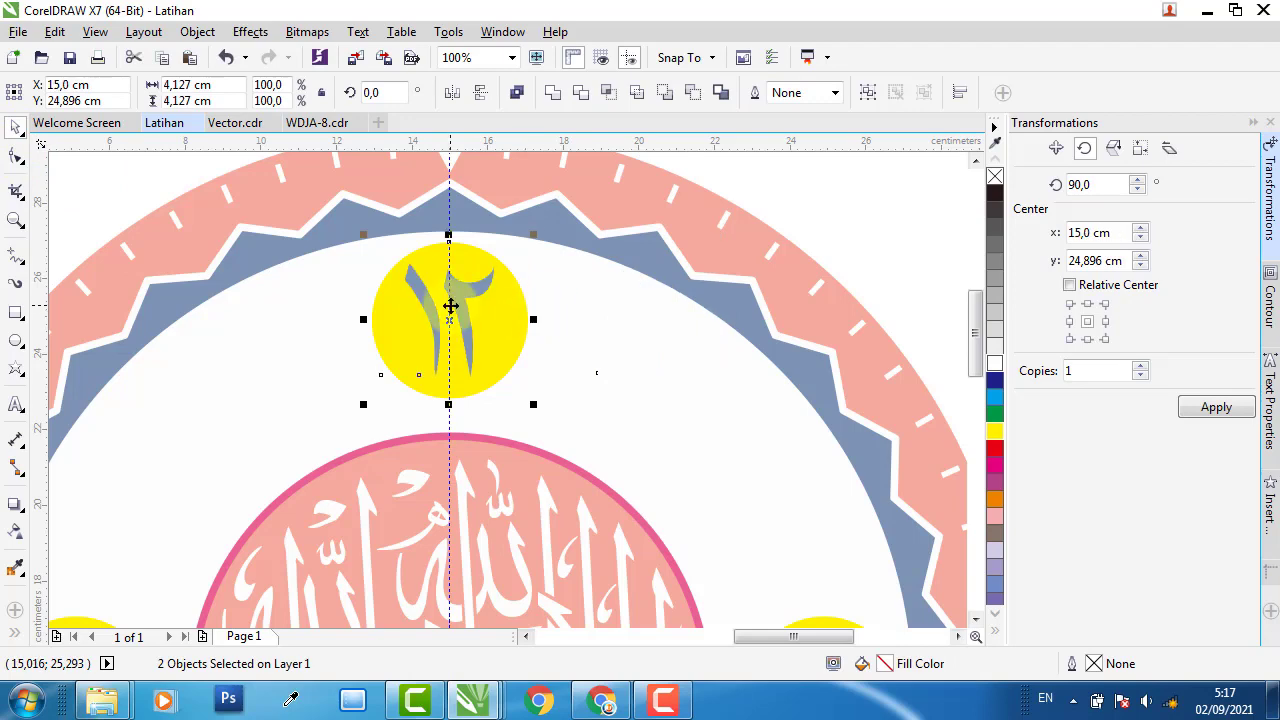
{"action": "scroll", "coordinate": [451, 306], "scroll_direction": "down", "scroll_amount": 1}
{"action": "left_click", "coordinate": [640, 265]}
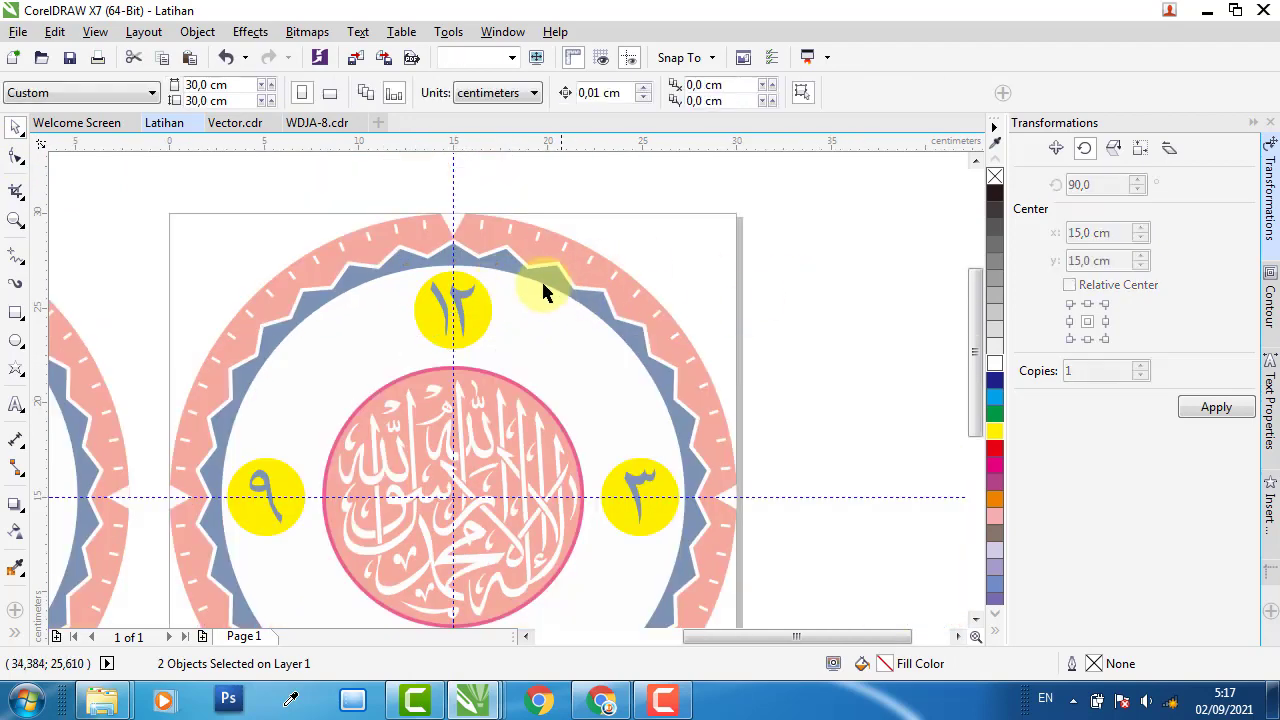
Delete the yellow circles behind the ١٢, ٩ and ٦ numerals
{"action": "left_click", "coordinate": [490, 320]}
{"action": "scroll", "coordinate": [490, 320], "scroll_direction": "down", "scroll_amount": 2}
{"action": "left_click_drag", "start_coordinate": [586, 330], "coordinate": [546, 356]}
{"action": "scroll", "coordinate": [549, 366], "scroll_direction": "up", "scroll_amount": 1}
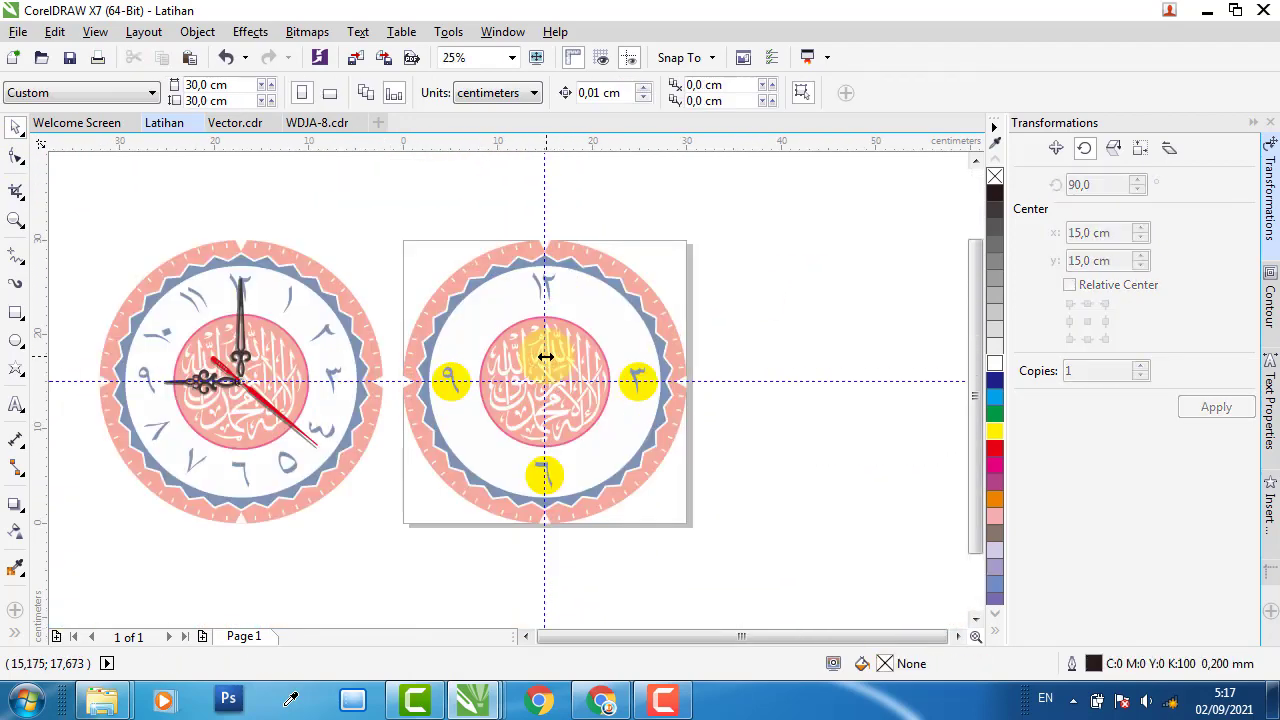
{"action": "key", "text": "Delete"}
{"action": "scroll", "coordinate": [546, 356], "scroll_direction": "up", "scroll_amount": 3}
{"action": "left_click", "coordinate": [243, 429]}
{"action": "key", "text": "Delete"}
{"action": "scroll", "coordinate": [685, 418], "scroll_direction": "down", "scroll_amount": 1}
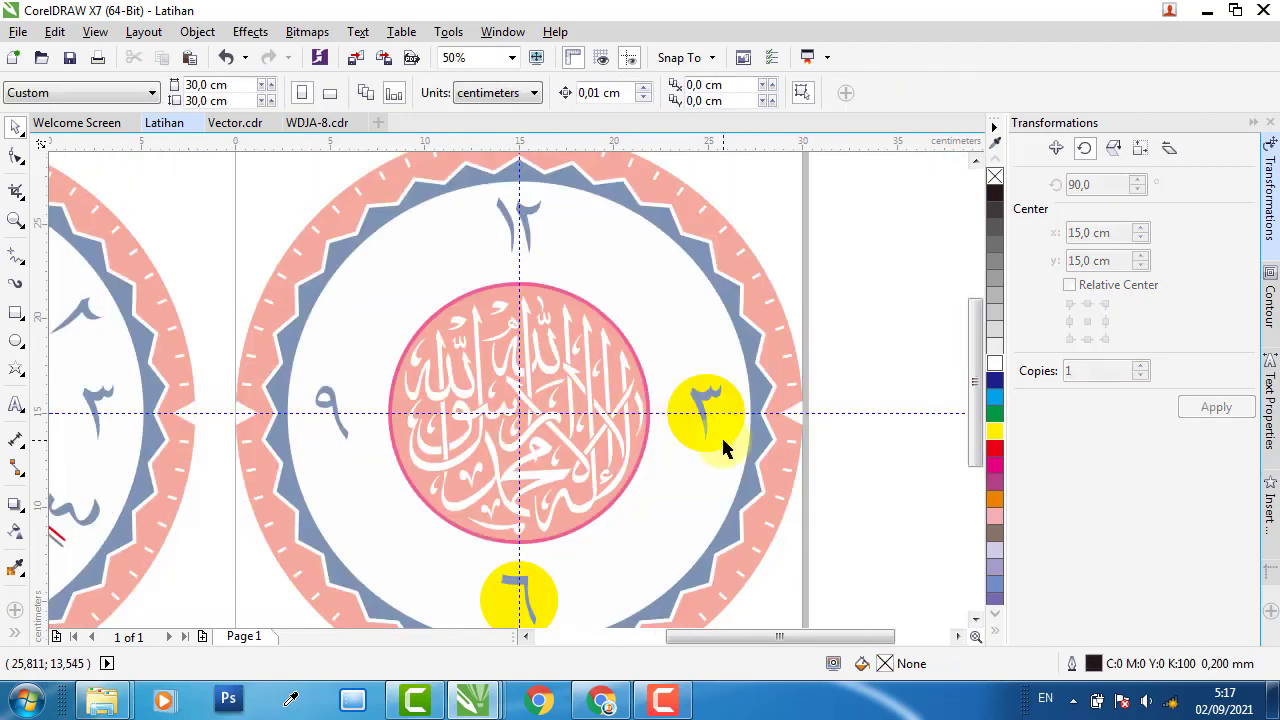
{"action": "left_click", "coordinate": [537, 523]}
{"action": "left_click", "coordinate": [538, 576]}
{"action": "key", "text": "Delete"}
{"action": "scroll", "coordinate": [600, 514], "scroll_direction": "down", "scroll_amount": 2}
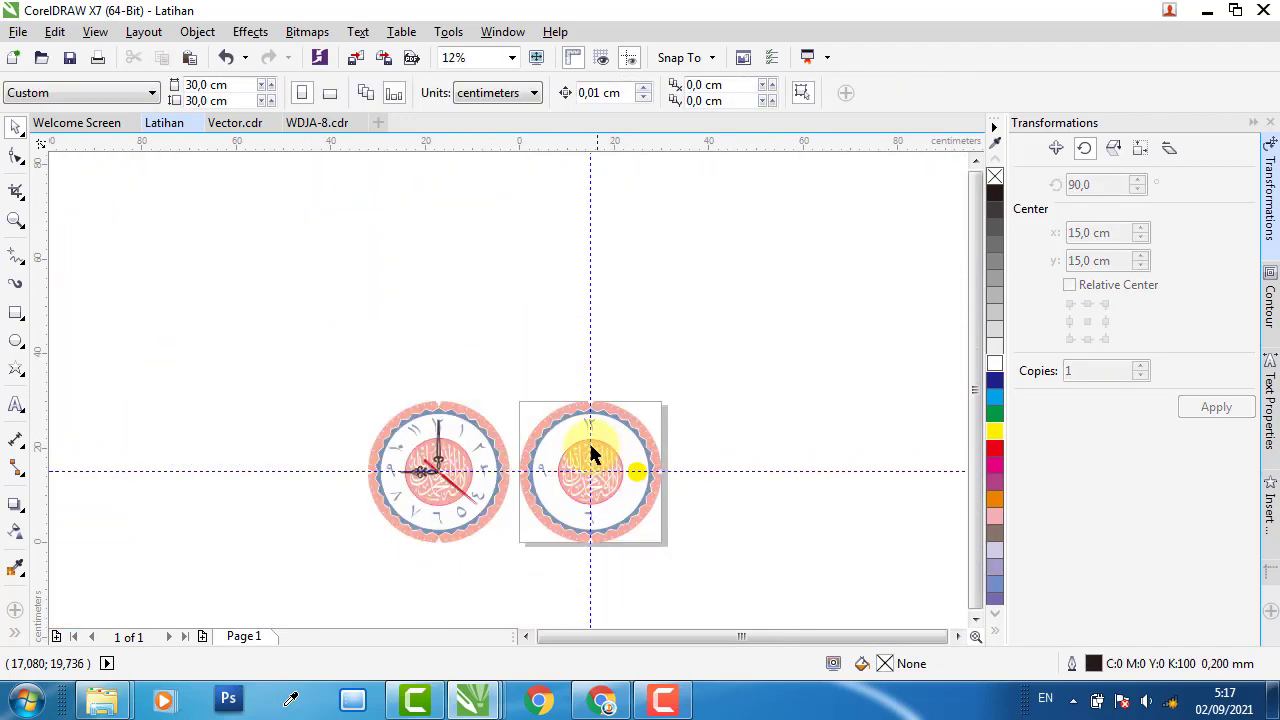
Undo the recent deletions to restore all four yellow circles and their numerals
{"action": "scroll", "coordinate": [590, 455], "scroll_direction": "up", "scroll_amount": 1}
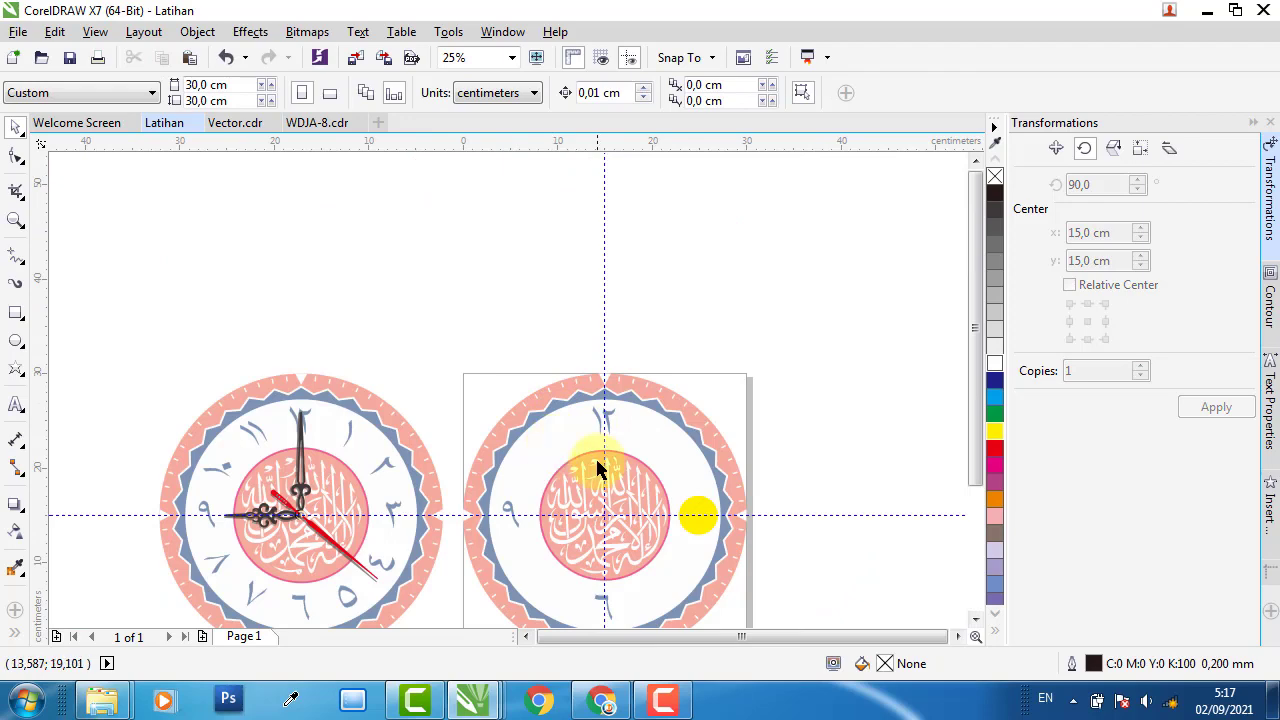
{"action": "scroll", "coordinate": [597, 468], "scroll_direction": "up", "scroll_amount": 1}
{"action": "scroll", "coordinate": [660, 446], "scroll_direction": "down", "scroll_amount": 1}
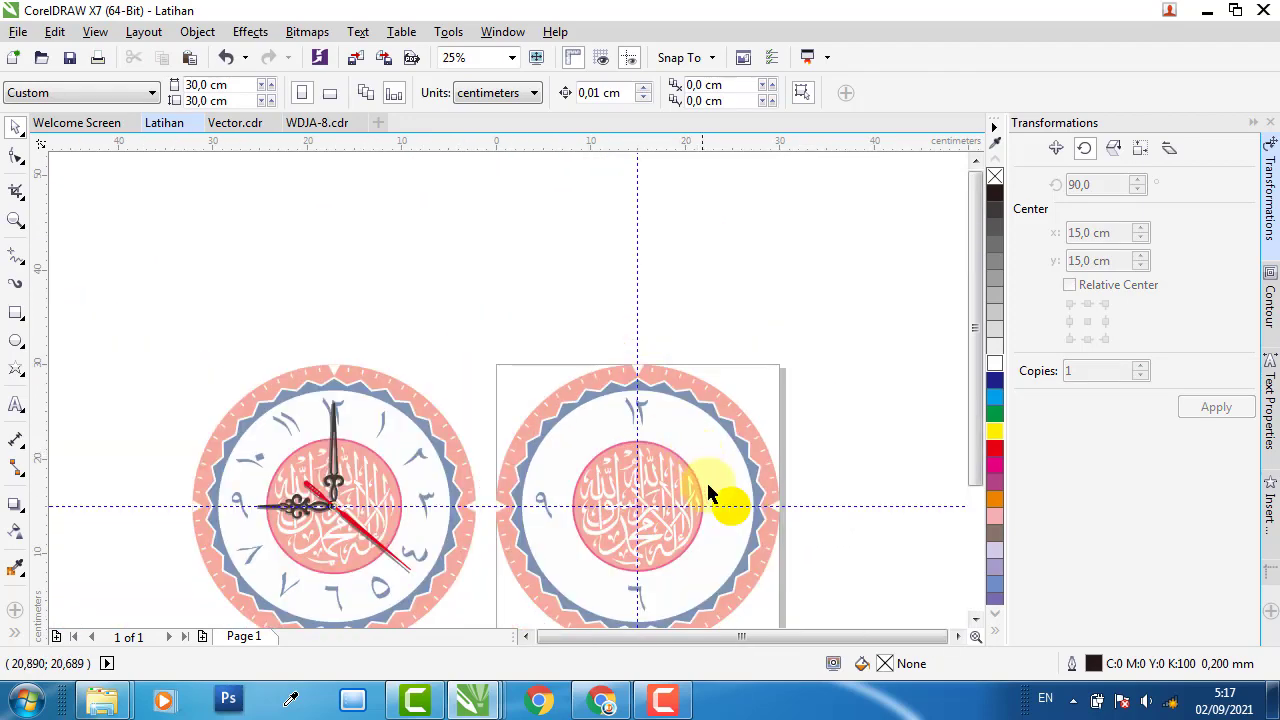
{"action": "key", "text": "Tab"}
{"action": "key", "text": "ctrl+z"}
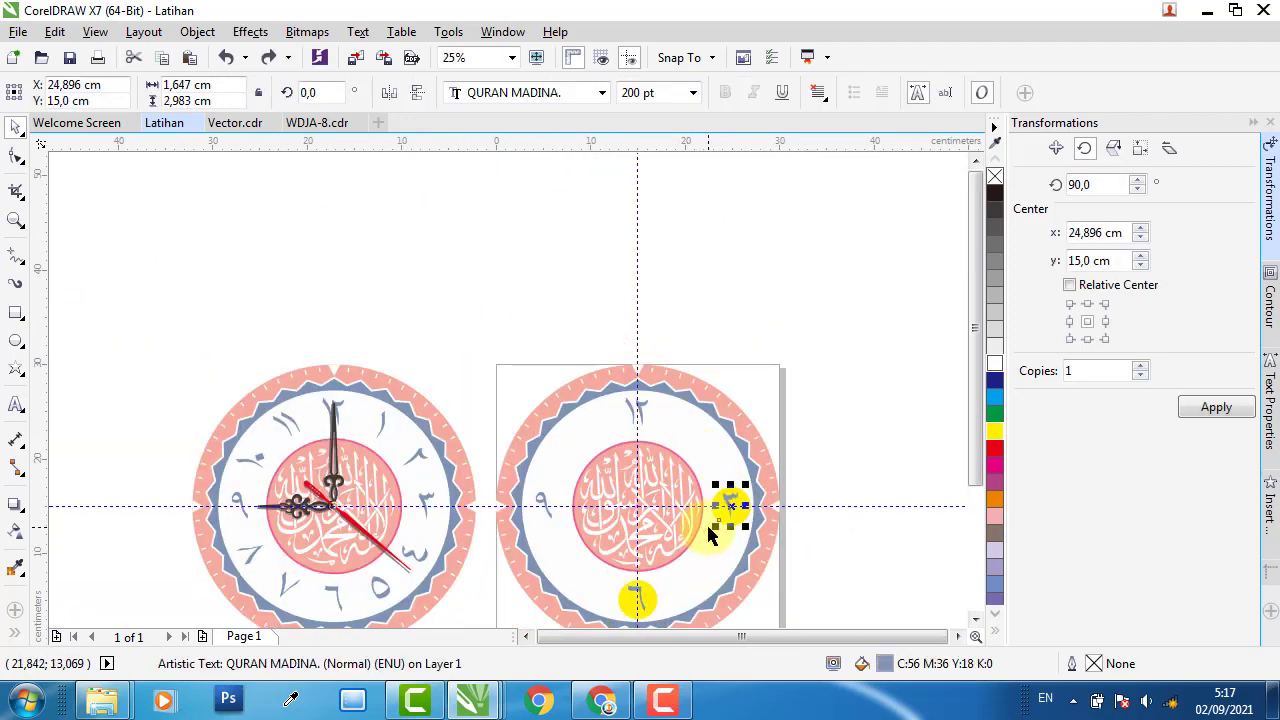
{"action": "key", "text": "ctrl+z"}
{"action": "key", "text": "ctrl+z"}
{"action": "left_click", "coordinate": [814, 391]}
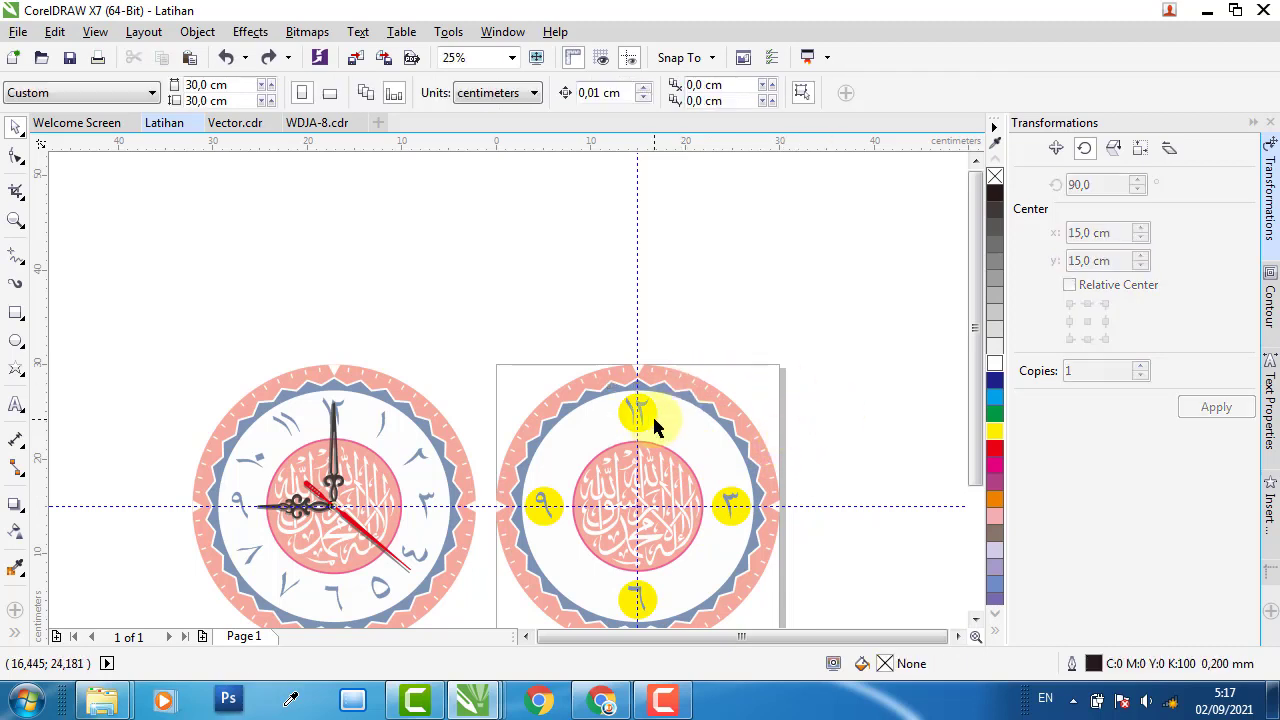
Fill the circle behind the ١٢ numeral with light lavender (C:20 M:20 Y:0 K:0)
{"action": "left_click", "coordinate": [652, 414]}
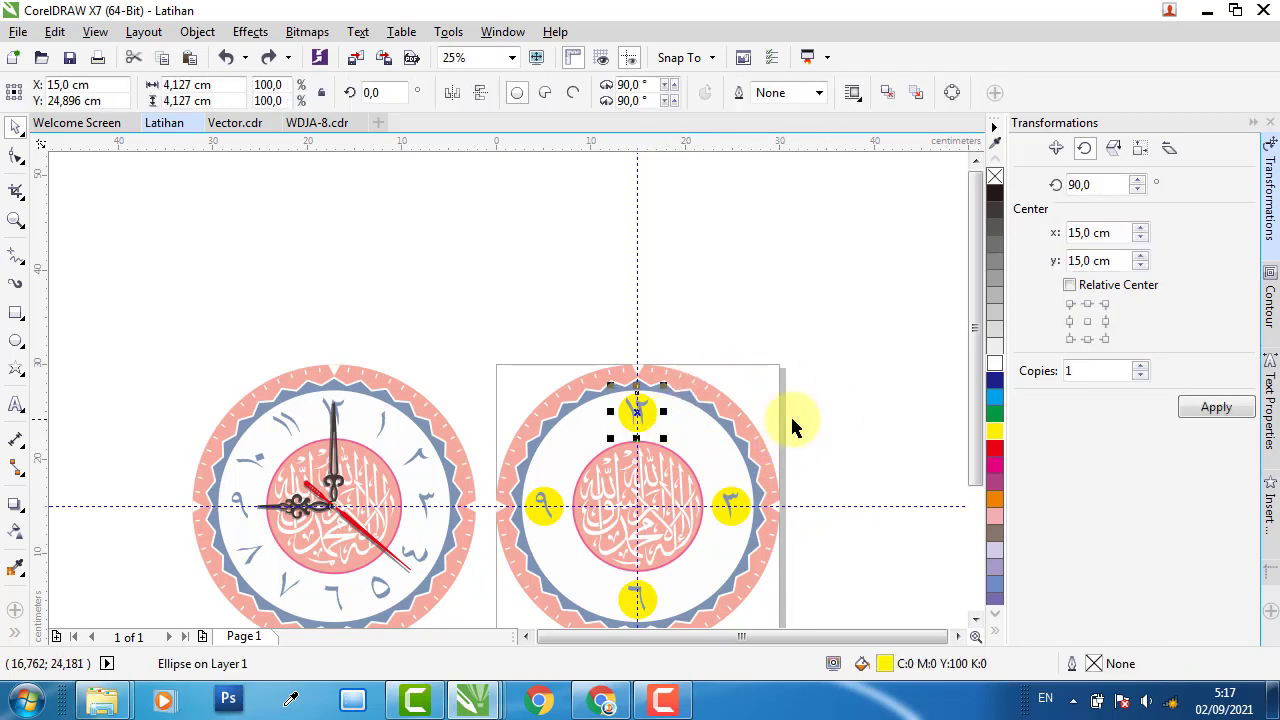
{"action": "left_click", "coordinate": [993, 402]}
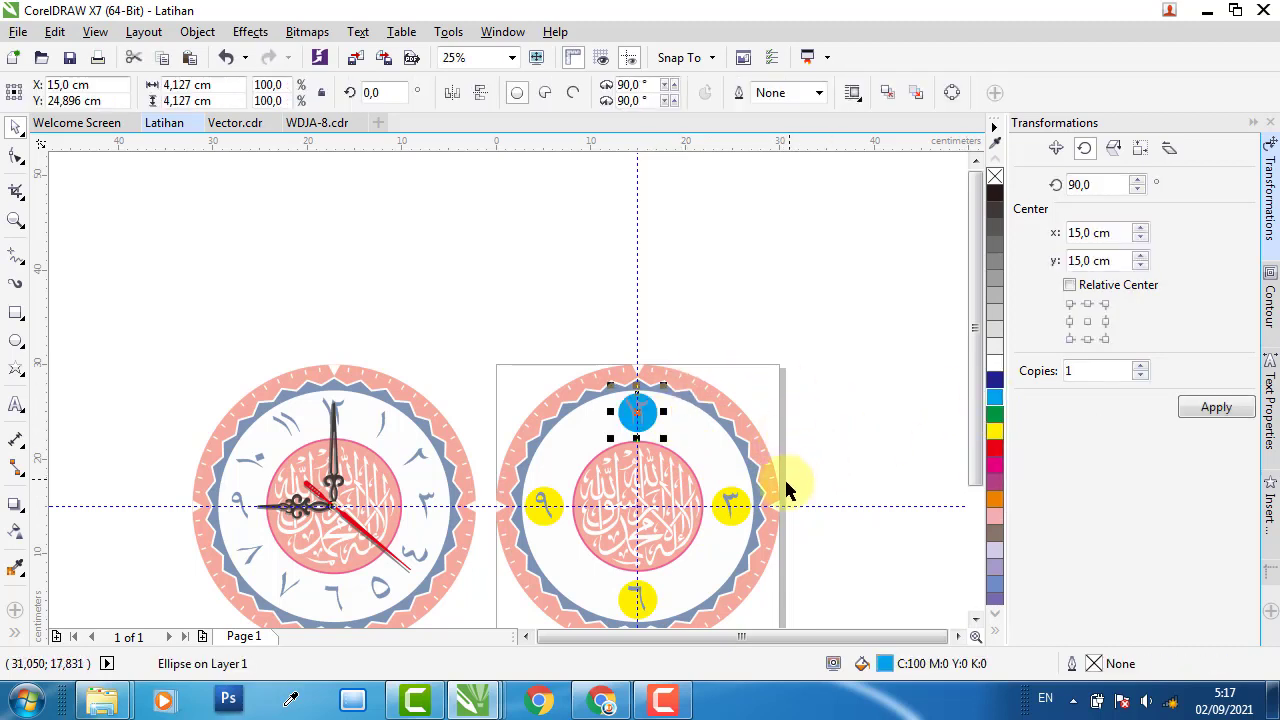
{"action": "left_click", "coordinate": [994, 500]}
{"action": "left_click", "coordinate": [993, 551]}
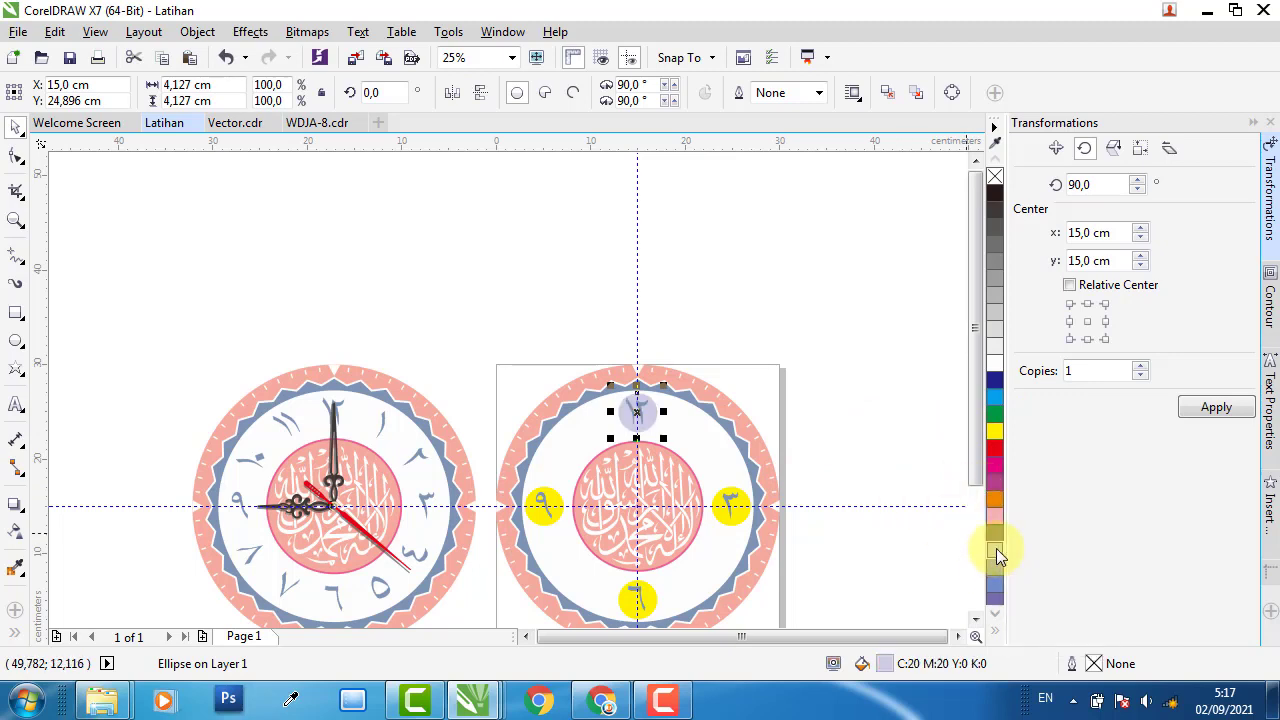
{"action": "left_click", "coordinate": [853, 428]}
Delete the yellow circles behind the ٣, ٩ and ٦ numerals, keeping the numerals
{"action": "left_click", "coordinate": [746, 493]}
{"action": "key", "text": "Delete"}
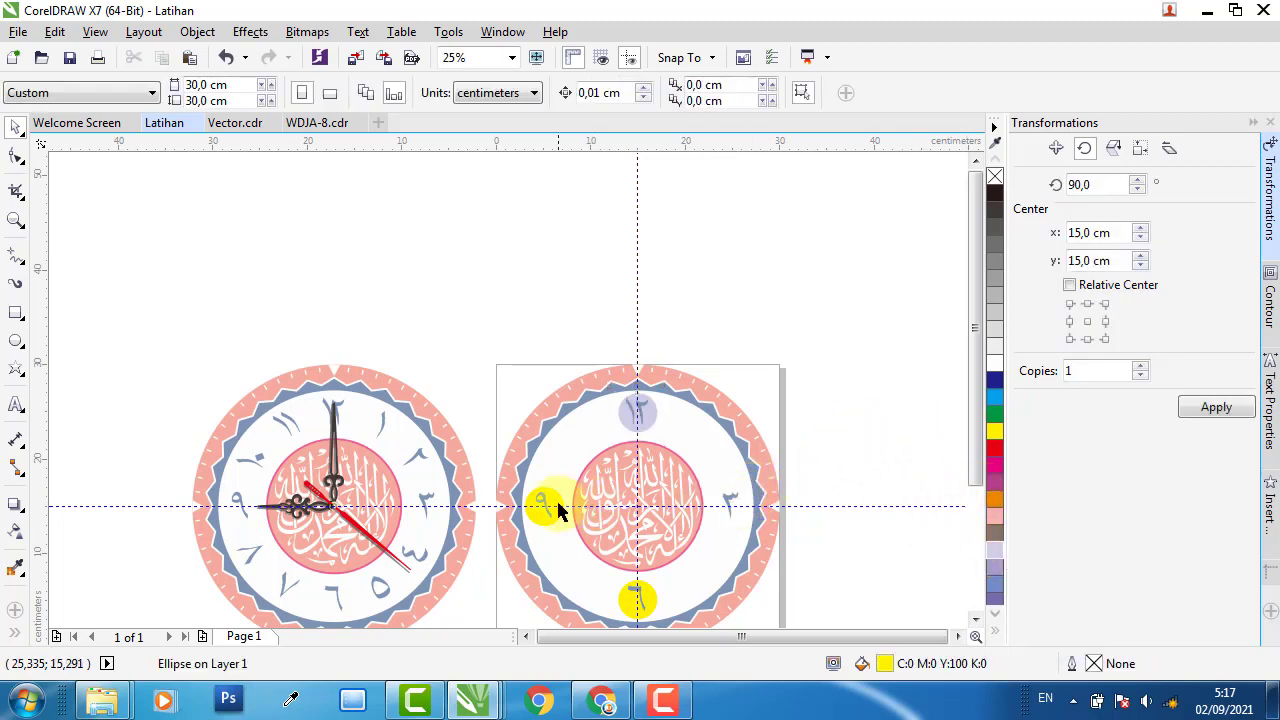
{"action": "left_click", "coordinate": [554, 497]}
{"action": "key", "text": "Delete"}
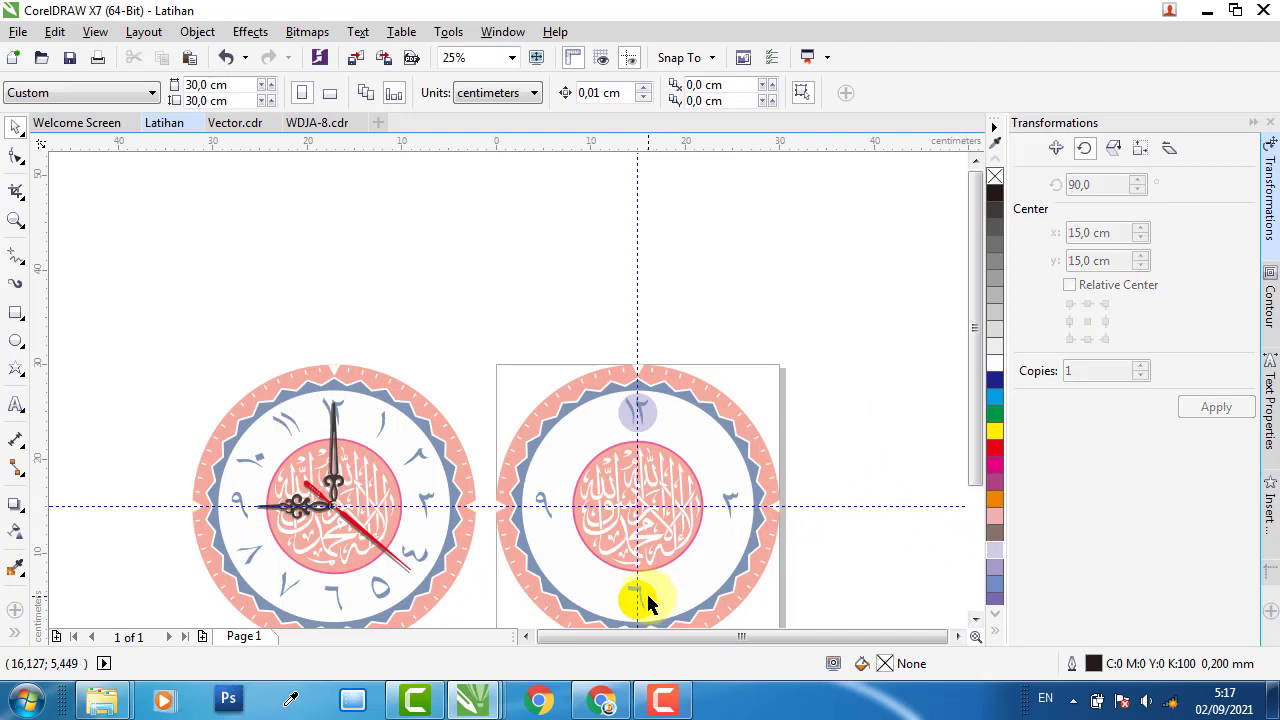
{"action": "left_click", "coordinate": [652, 592]}
{"action": "key", "text": "Delete"}
{"action": "scroll", "coordinate": [638, 399], "scroll_direction": "up", "scroll_amount": 1}
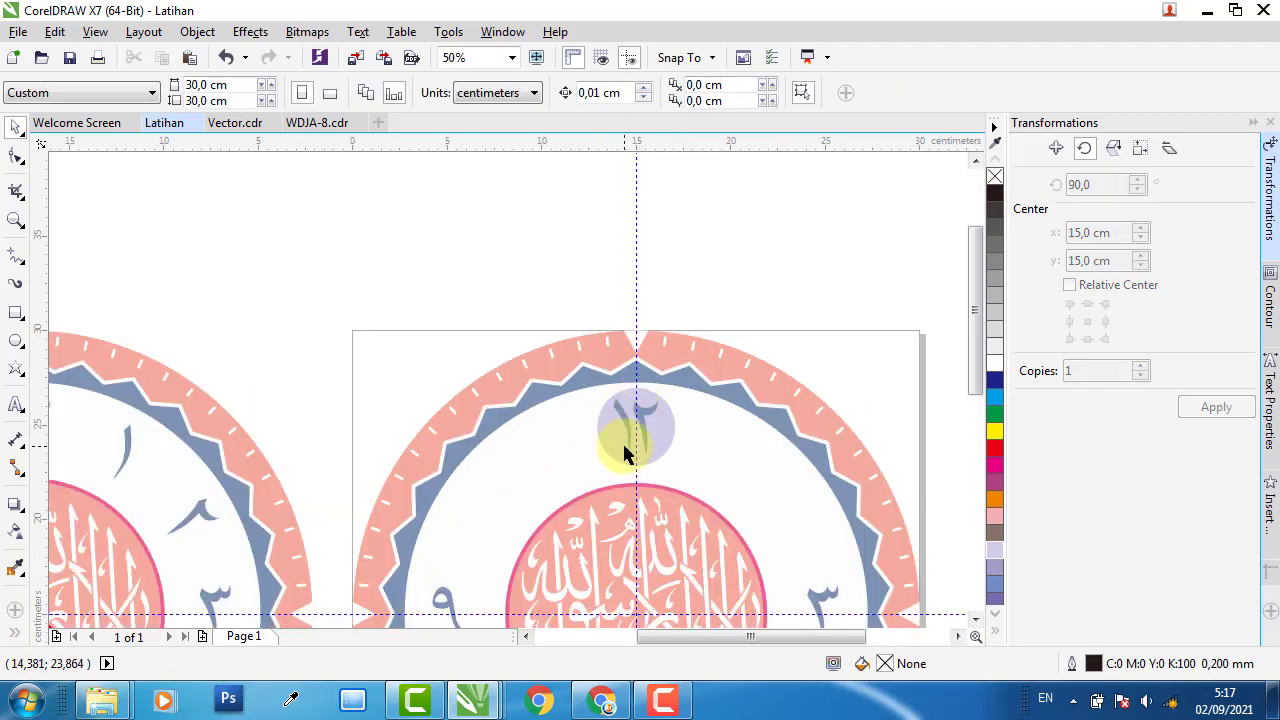
Change the ١٢ numeral in the lavender circle to ١١ and centre it in the circle
{"action": "left_click", "coordinate": [624, 421]}
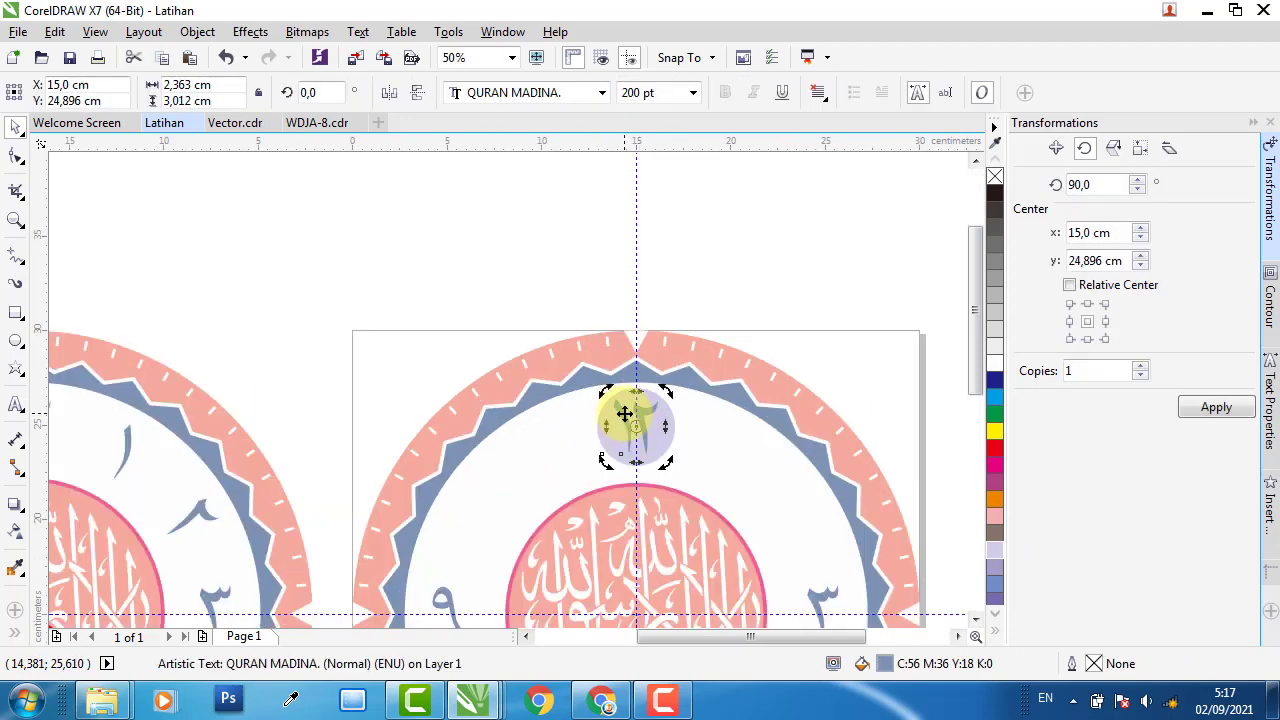
{"action": "left_click_drag", "start_coordinate": [627, 420], "coordinate": [660, 424]}
{"action": "type", "text": "١١"}
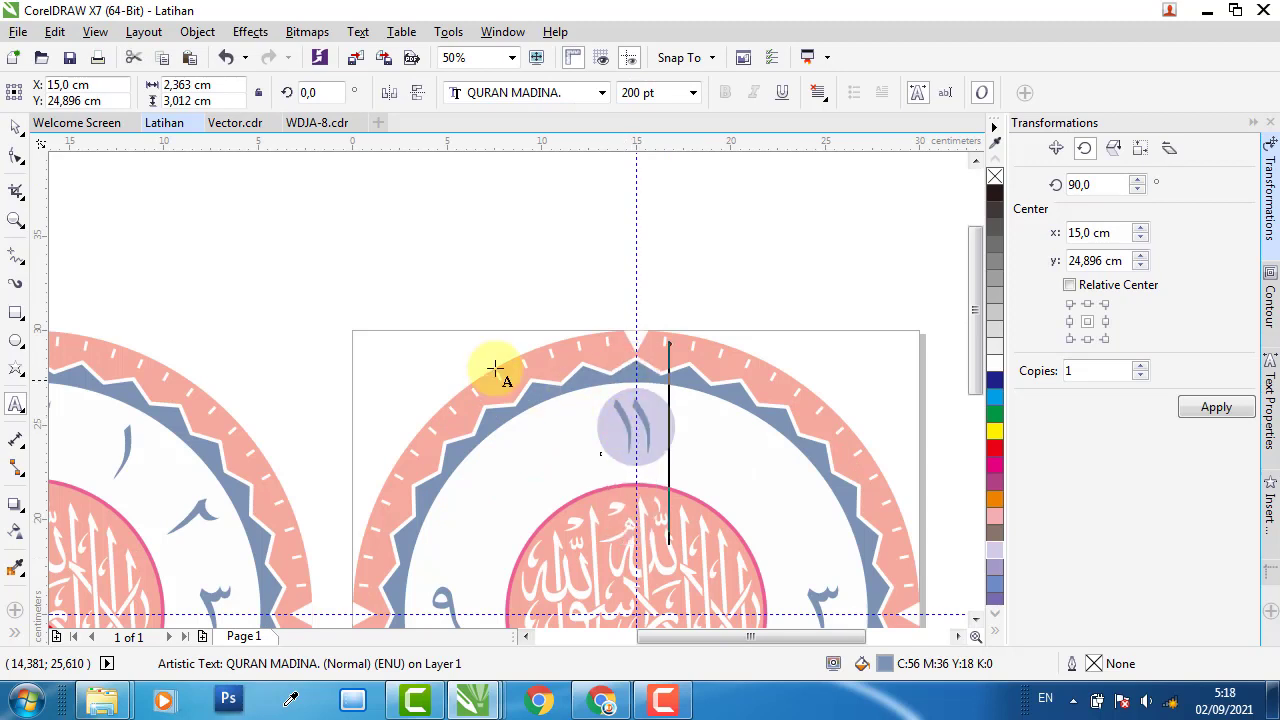
{"action": "left_click", "coordinate": [20, 140]}
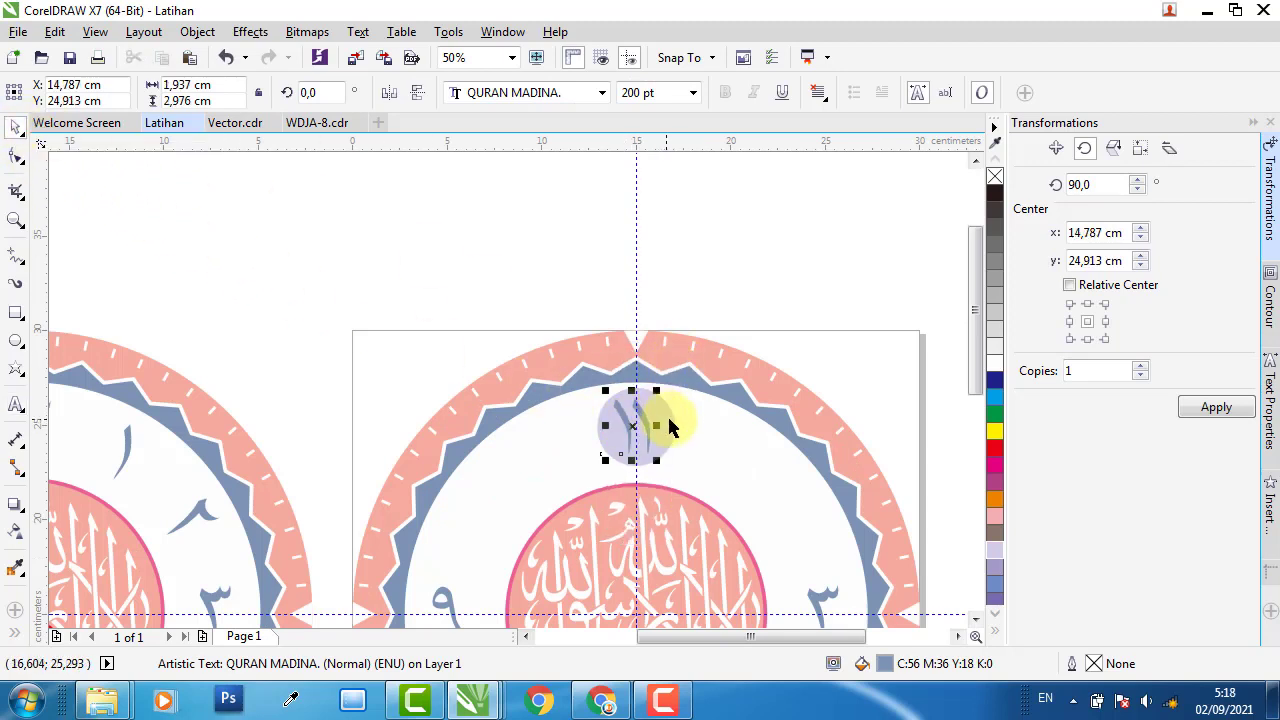
{"action": "left_click", "coordinate": [667, 425], "text": "shift"}
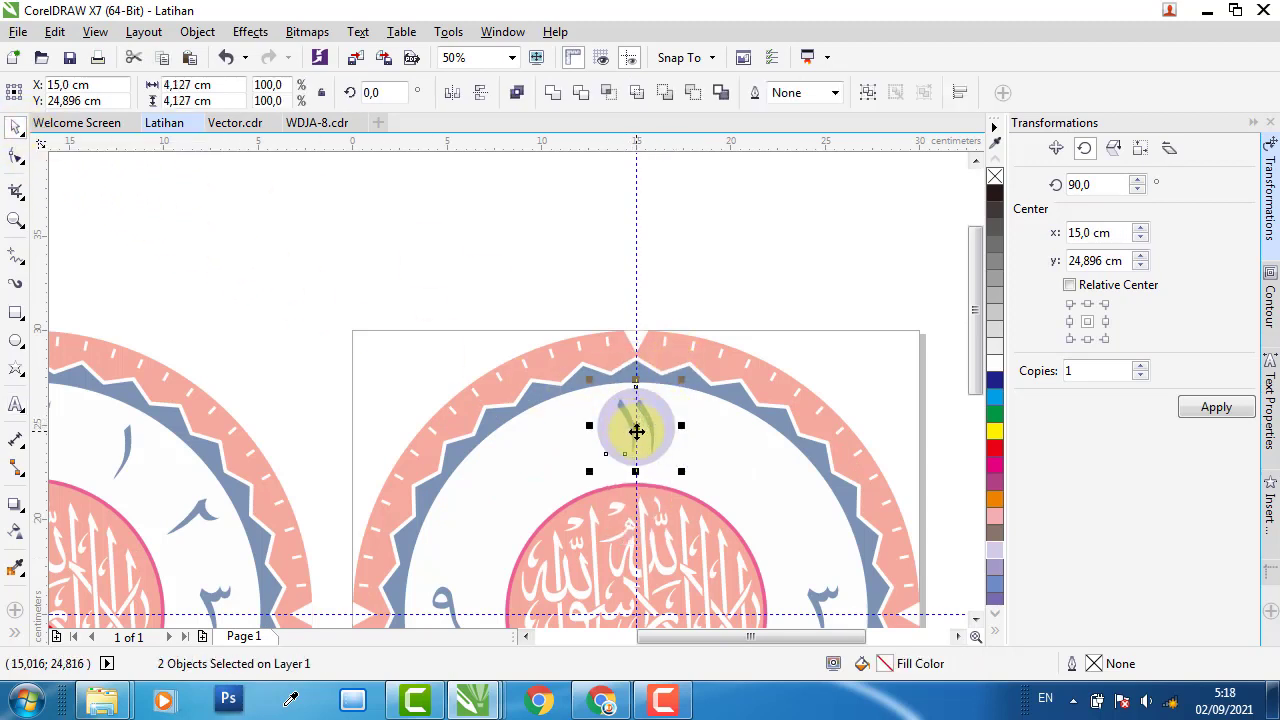
Make one copy of the ١١ numeral and its lavender circle rotated 30° about the clock centre (15, 15 cm)
{"action": "scroll", "coordinate": [686, 300], "scroll_direction": "down", "scroll_amount": 1}
{"action": "scroll", "coordinate": [666, 371], "scroll_direction": "up", "scroll_amount": 1}
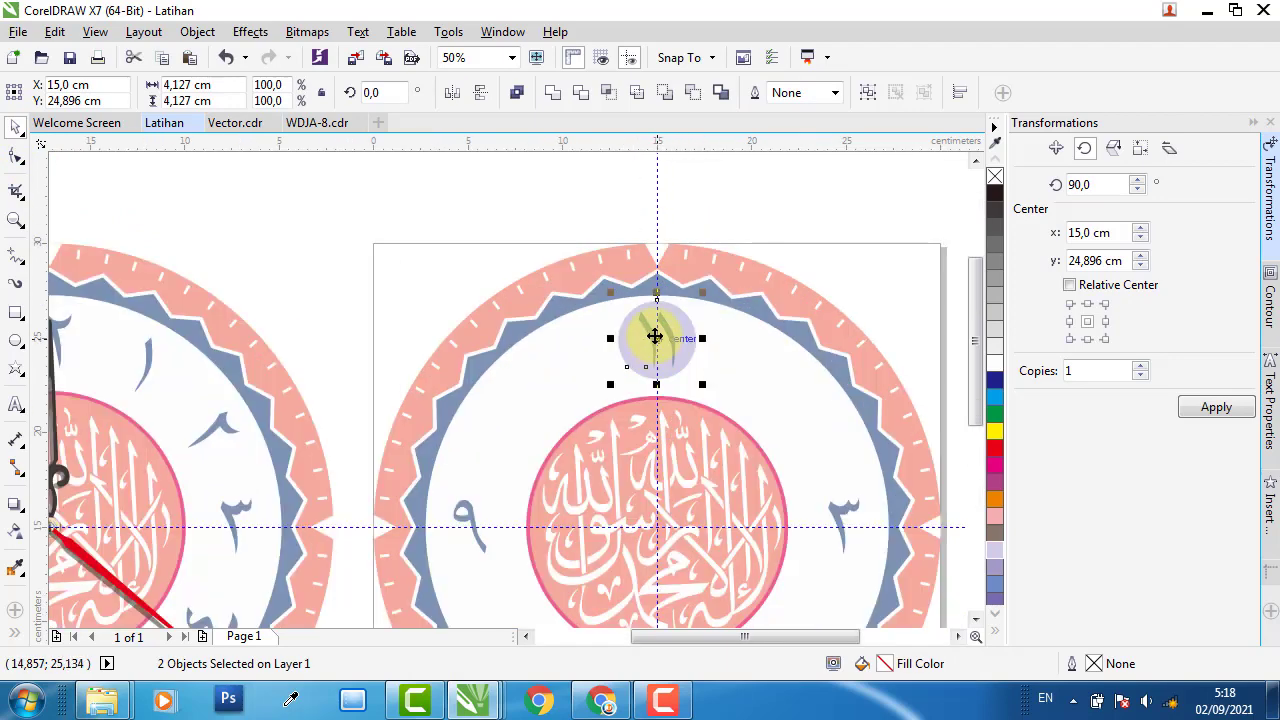
{"action": "mouse_move", "coordinate": [656, 344]}
{"action": "left_mouse_down"}
{"action": "mouse_move", "coordinate": [654, 507]}
{"action": "mouse_move", "coordinate": [666, 534]}
{"action": "mouse_move", "coordinate": [634, 516]}
{"action": "left_mouse_up"}
{"action": "scroll", "coordinate": [666, 534], "scroll_direction": "up", "scroll_amount": 3}
{"action": "scroll", "coordinate": [666, 534], "scroll_direction": "down", "scroll_amount": 3}
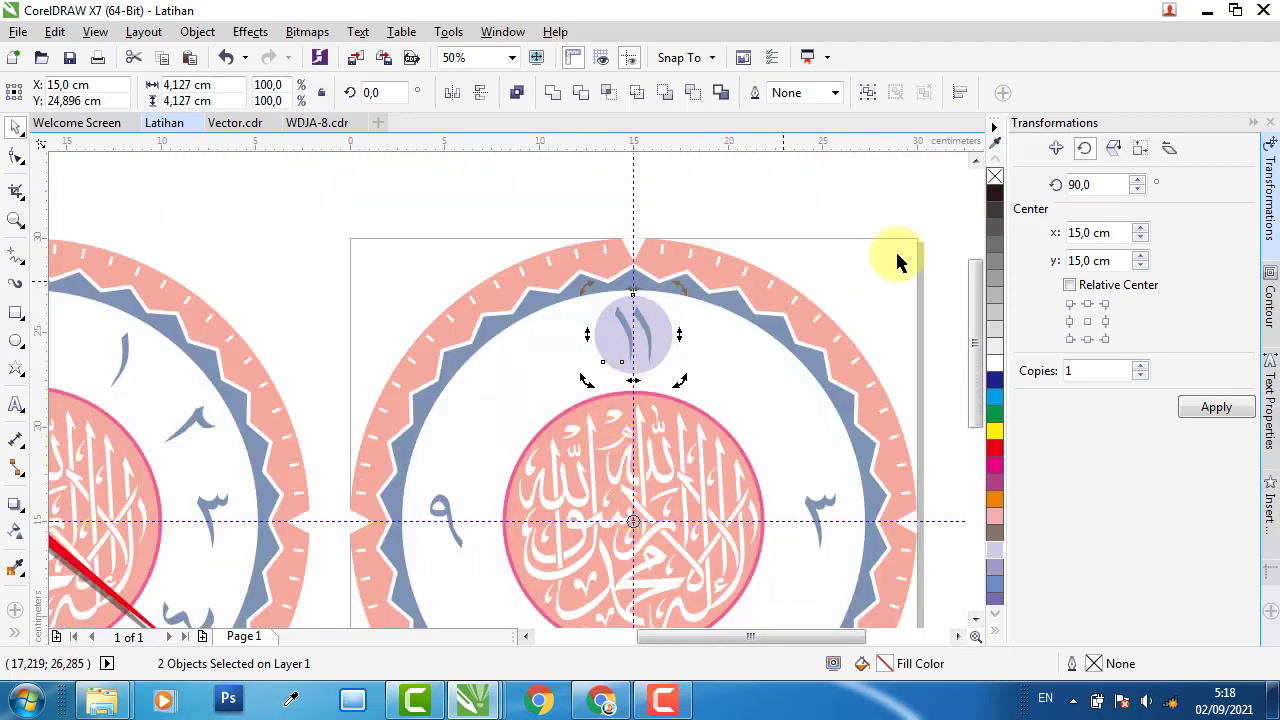
{"action": "double_click", "coordinate": [1086, 184]}
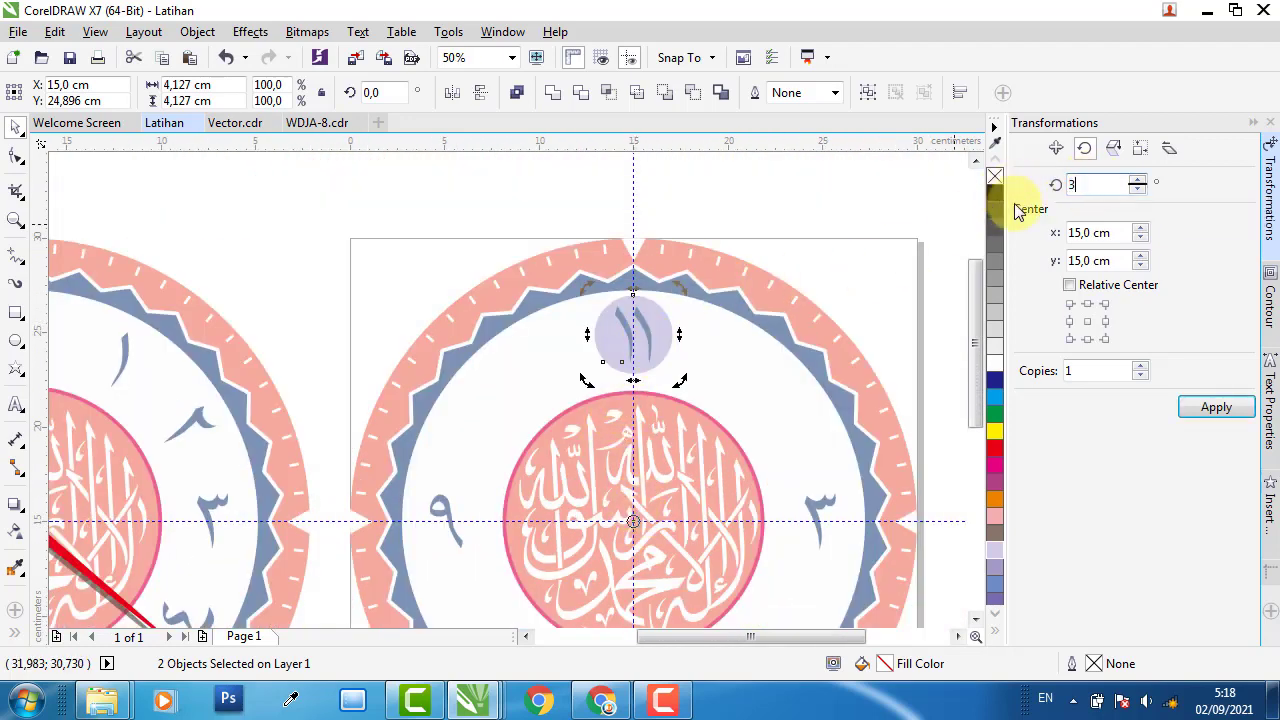
{"action": "left_click", "coordinate": [1214, 407]}
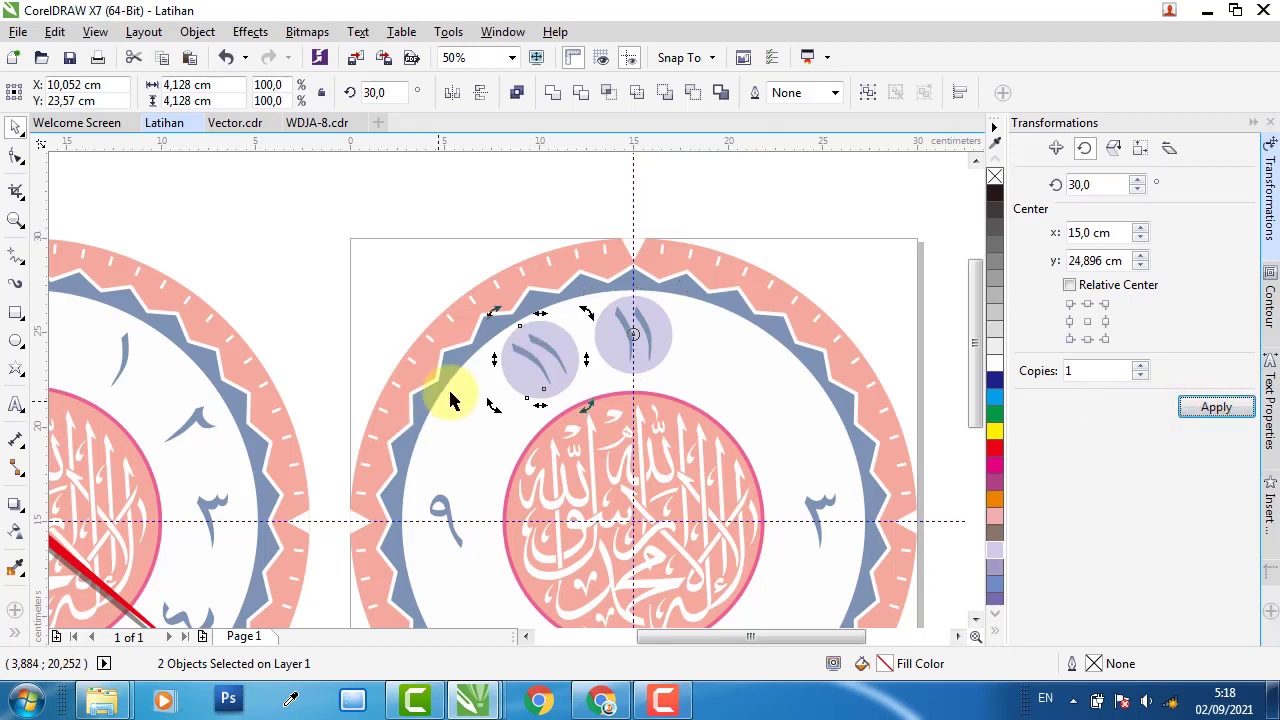
Delete the lavender circle behind the rotated ١١ copy, keeping its numeral
{"action": "left_click", "coordinate": [581, 342]}
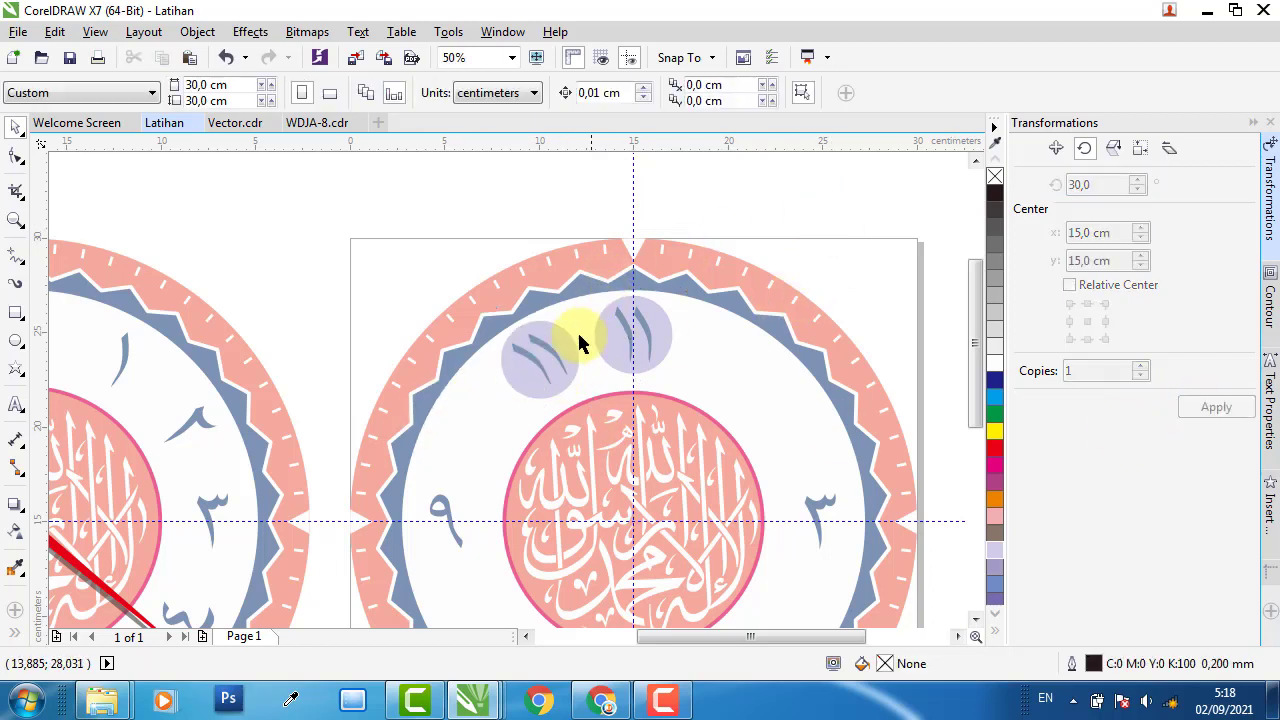
{"action": "left_click", "coordinate": [565, 345]}
{"action": "key", "text": "Delete"}
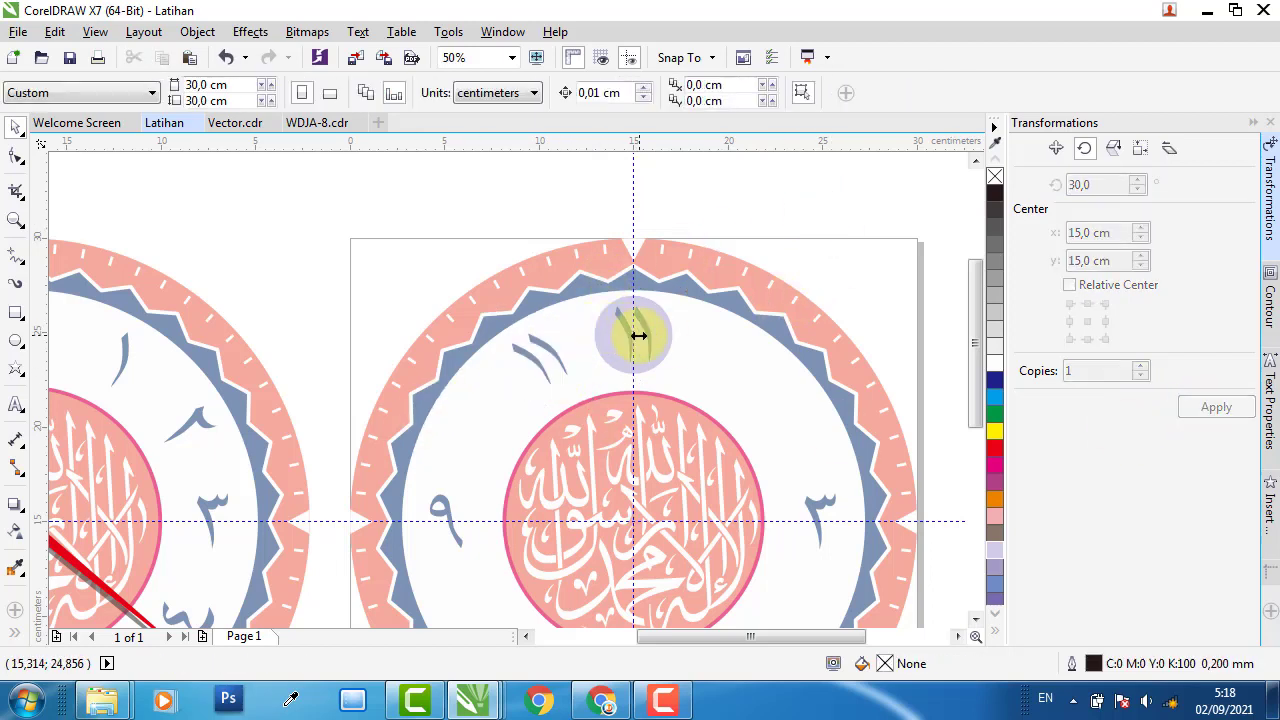
Change the upright ١١ numeral in the lavender circle to ١٠ and centre it in the circle
{"action": "double_click", "coordinate": [646, 318]}
{"action": "double_click", "coordinate": [648, 322]}
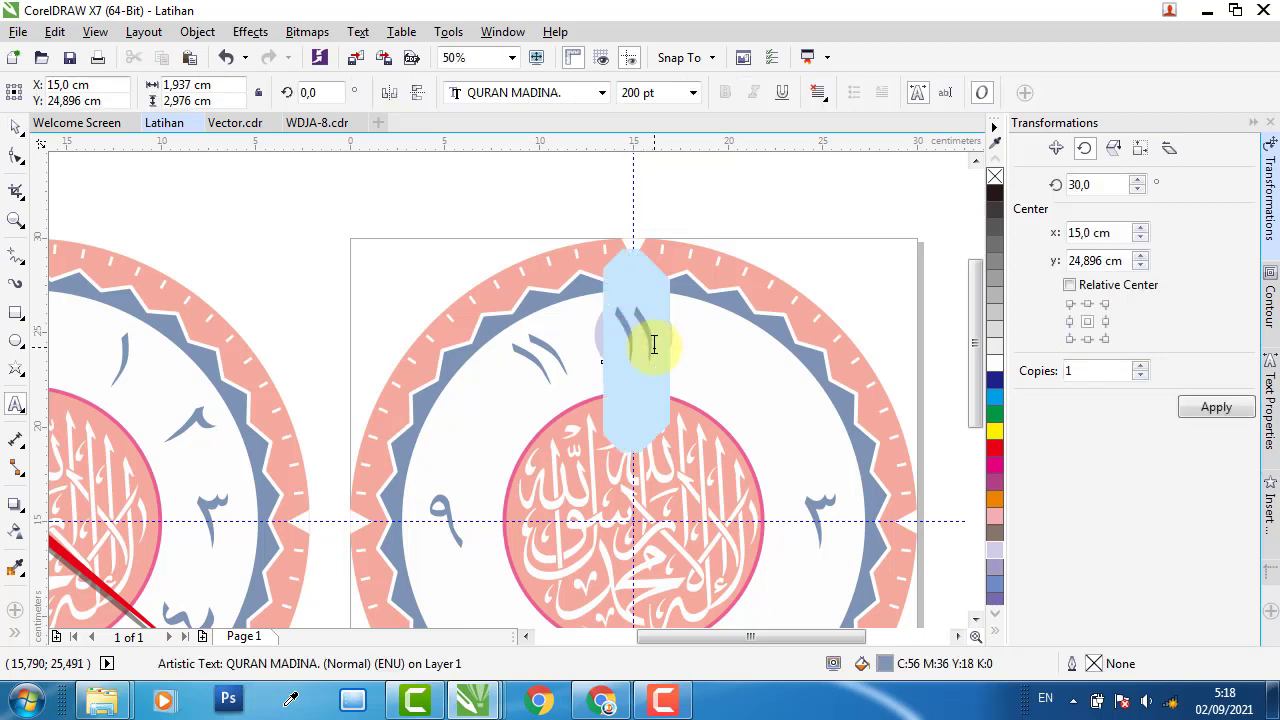
{"action": "left_click", "coordinate": [648, 322]}
{"action": "left_click", "coordinate": [15, 127]}
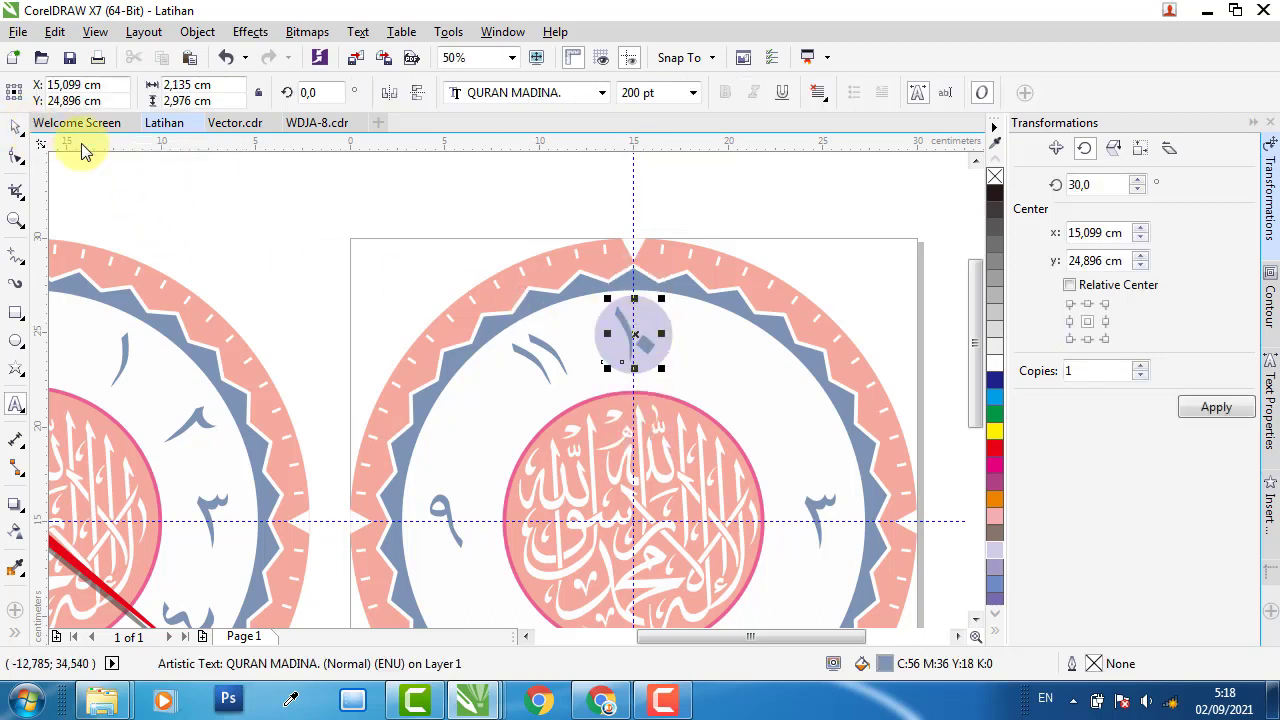
{"action": "left_click", "coordinate": [668, 325], "text": "shift"}
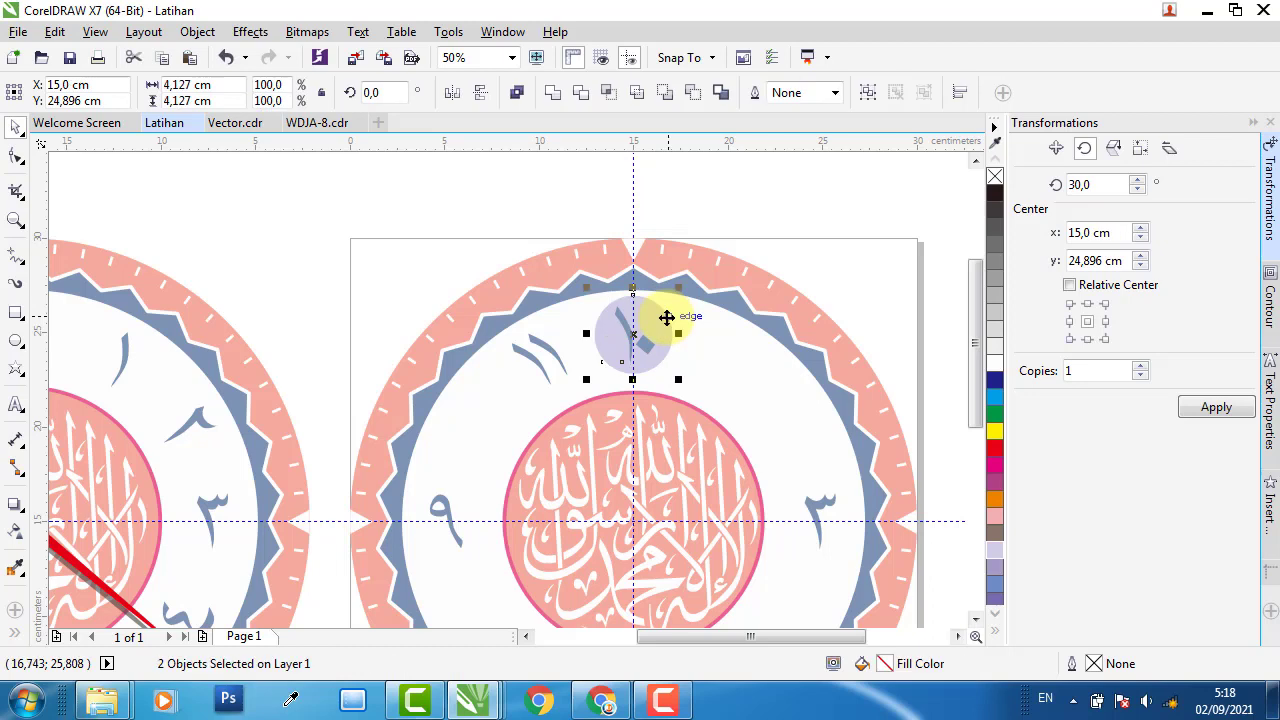
{"action": "key", "text": "Escape"}
Make one copy of the upright ١٠ numeral alone, rotated 60° about the clock centre (15, 15 cm)
{"action": "left_click", "coordinate": [645, 342]}
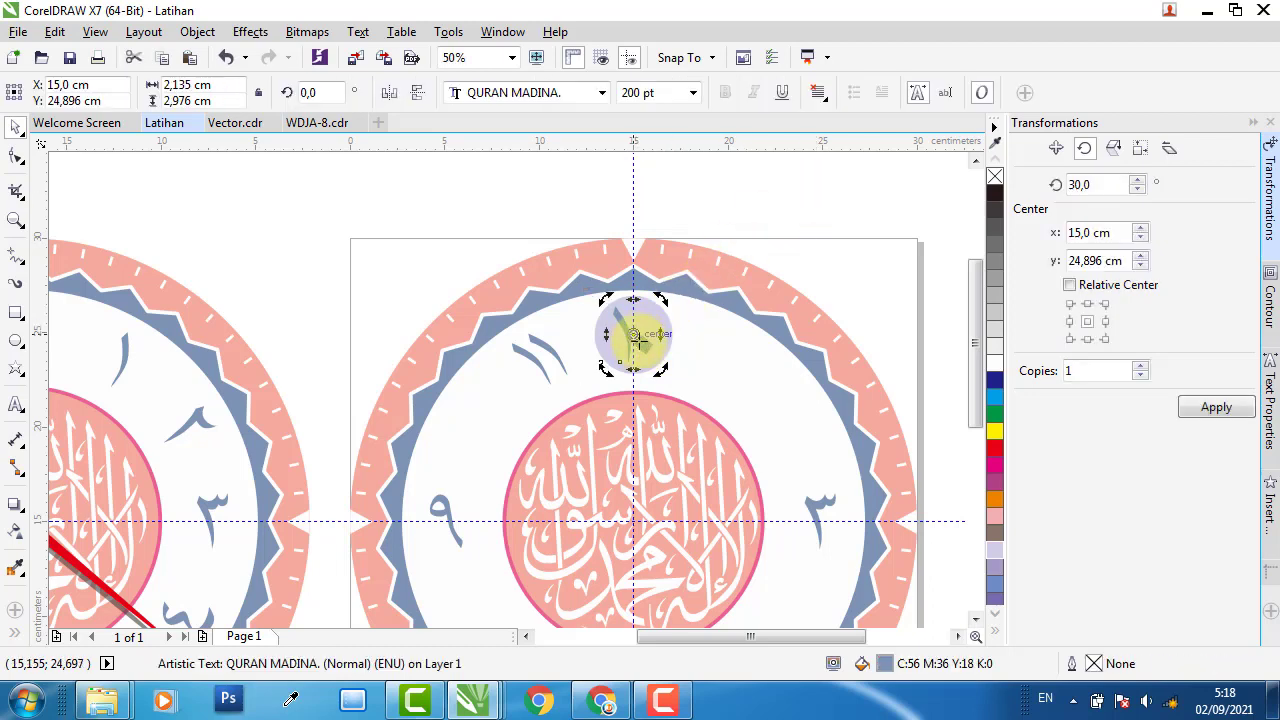
{"action": "left_click_drag", "start_coordinate": [635, 337], "coordinate": [636, 503]}
{"action": "scroll", "coordinate": [636, 508], "scroll_direction": "down", "scroll_amount": 1}
{"action": "scroll", "coordinate": [650, 470], "scroll_direction": "up", "scroll_amount": 1}
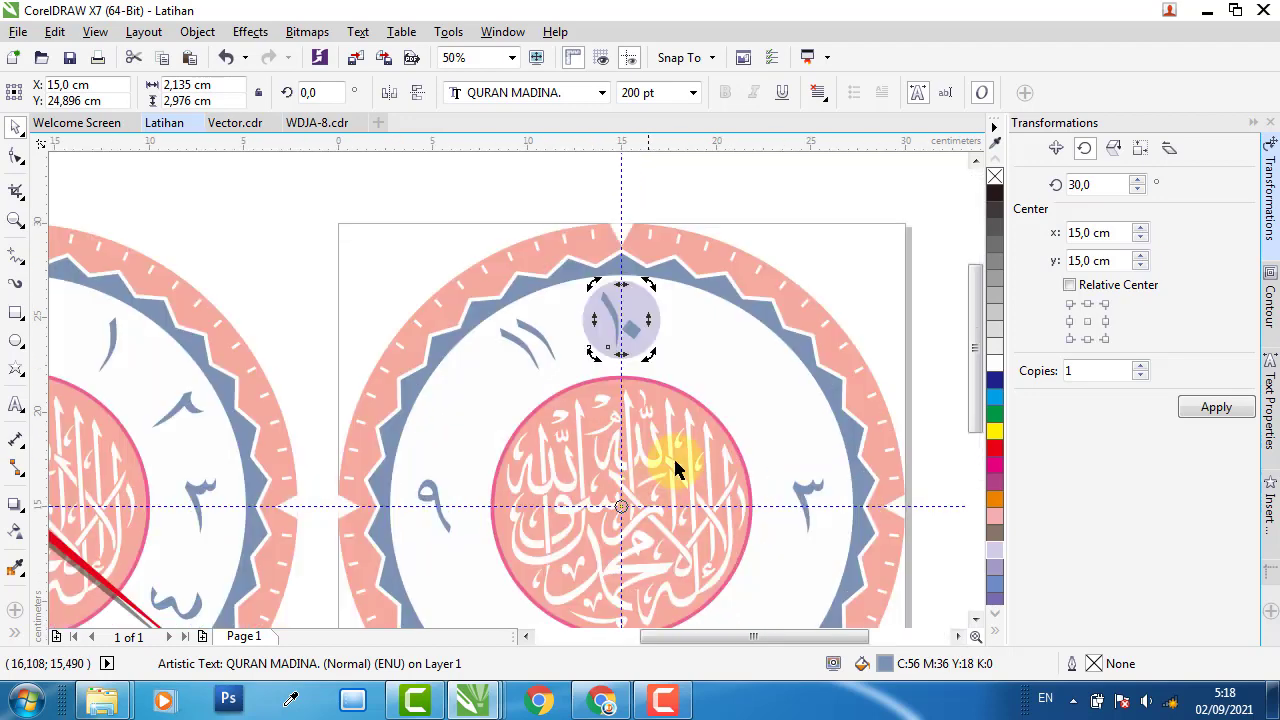
{"action": "left_click_drag", "start_coordinate": [1092, 184], "coordinate": [962, 192]}
{"action": "type", "text": "60"}
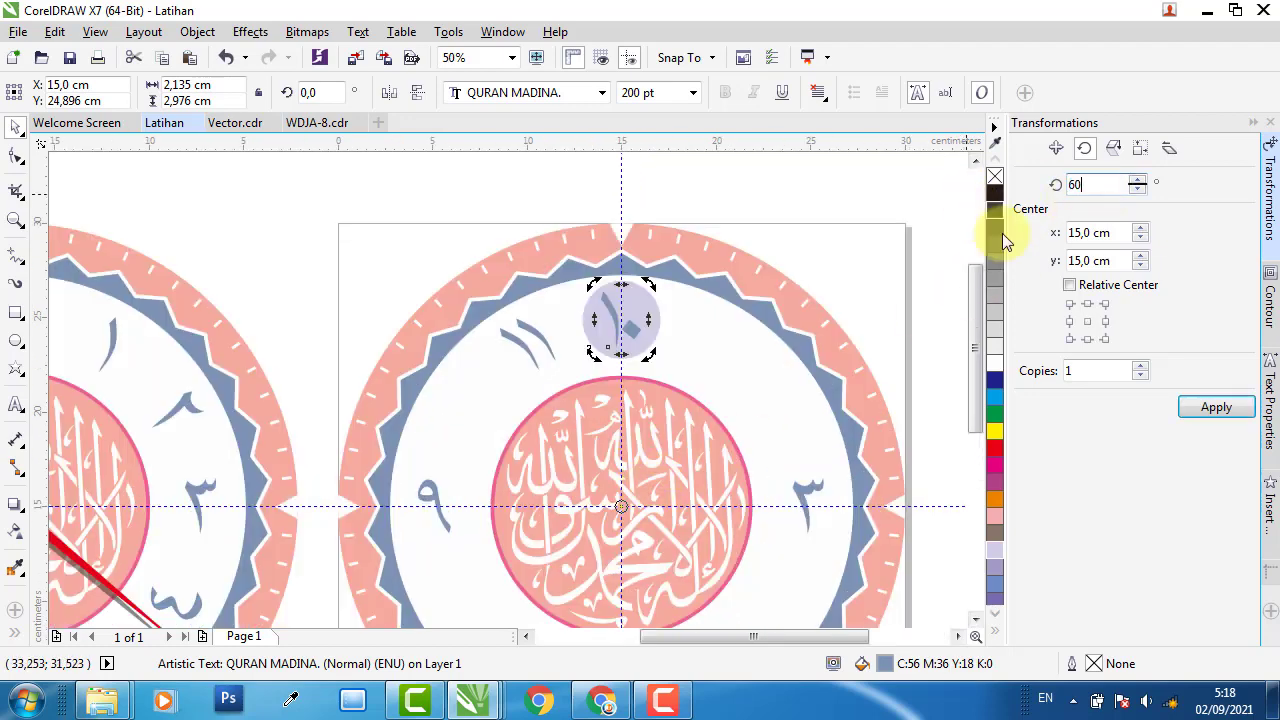
{"action": "left_click", "coordinate": [1216, 406]}
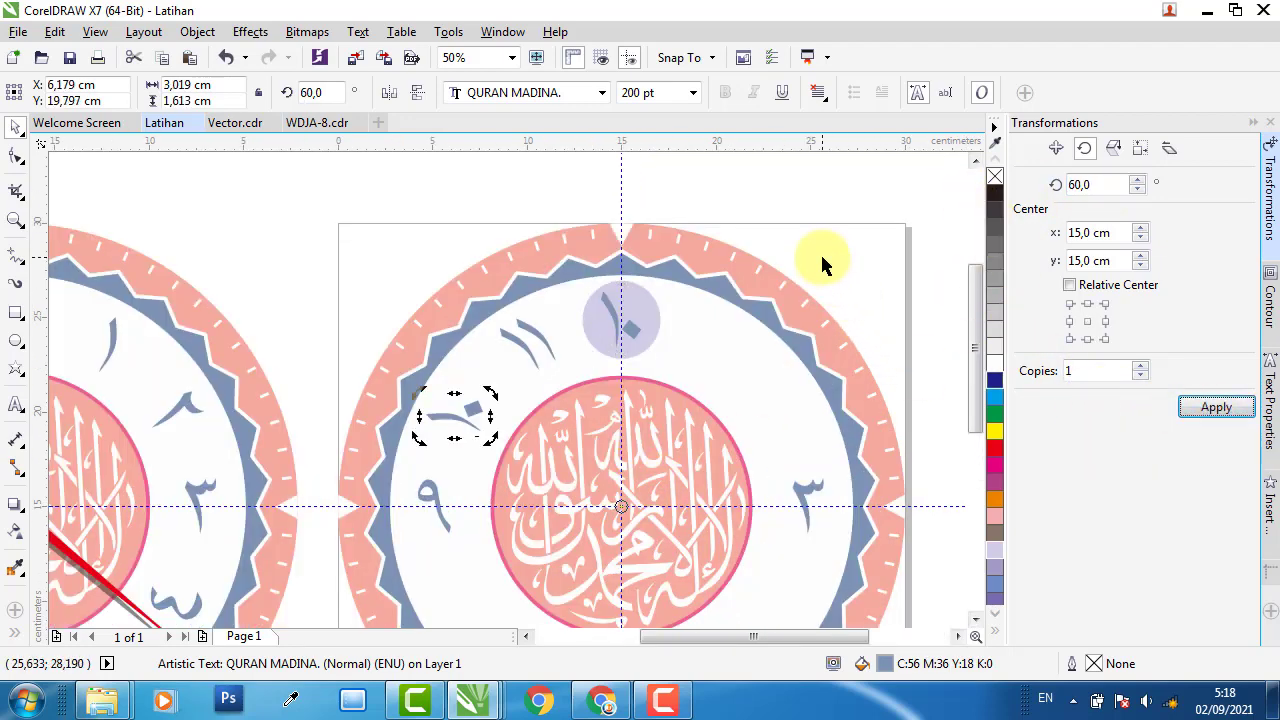
{"action": "key", "text": "Escape"}
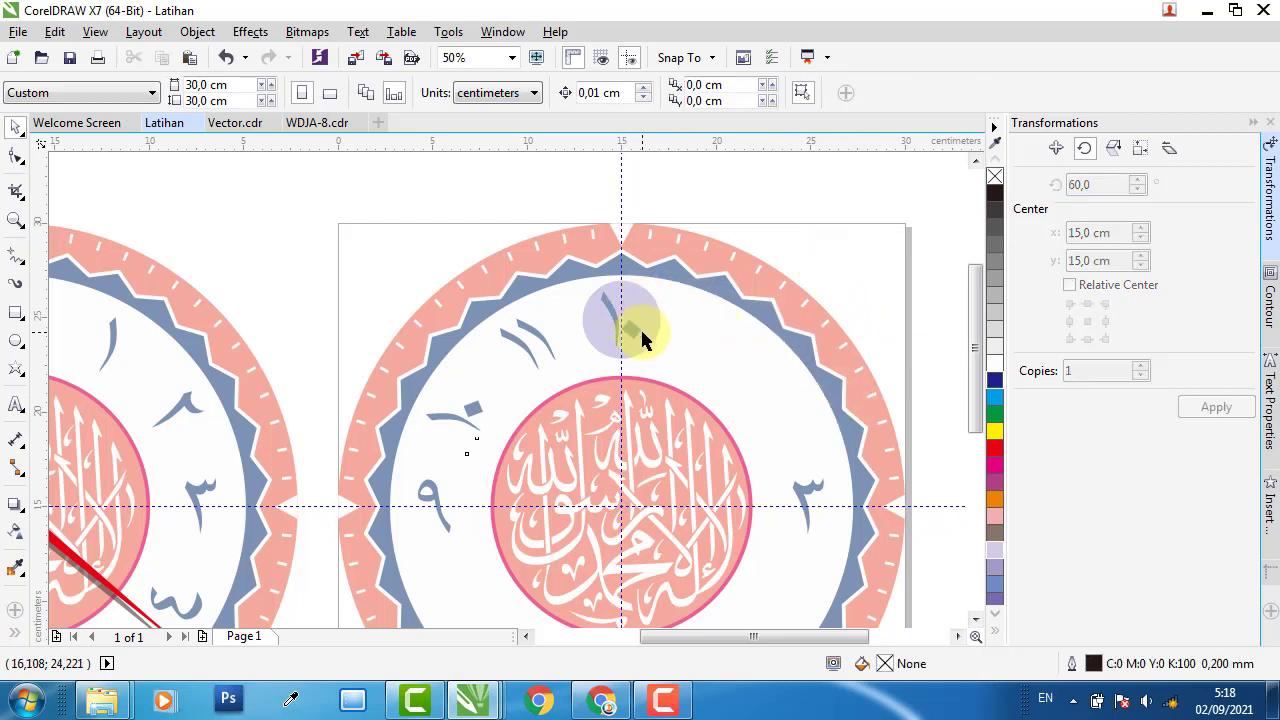
Change the upright ١٠ numeral in the lavender circle to ١ and centre it in the circle
{"action": "double_click", "coordinate": [634, 318]}
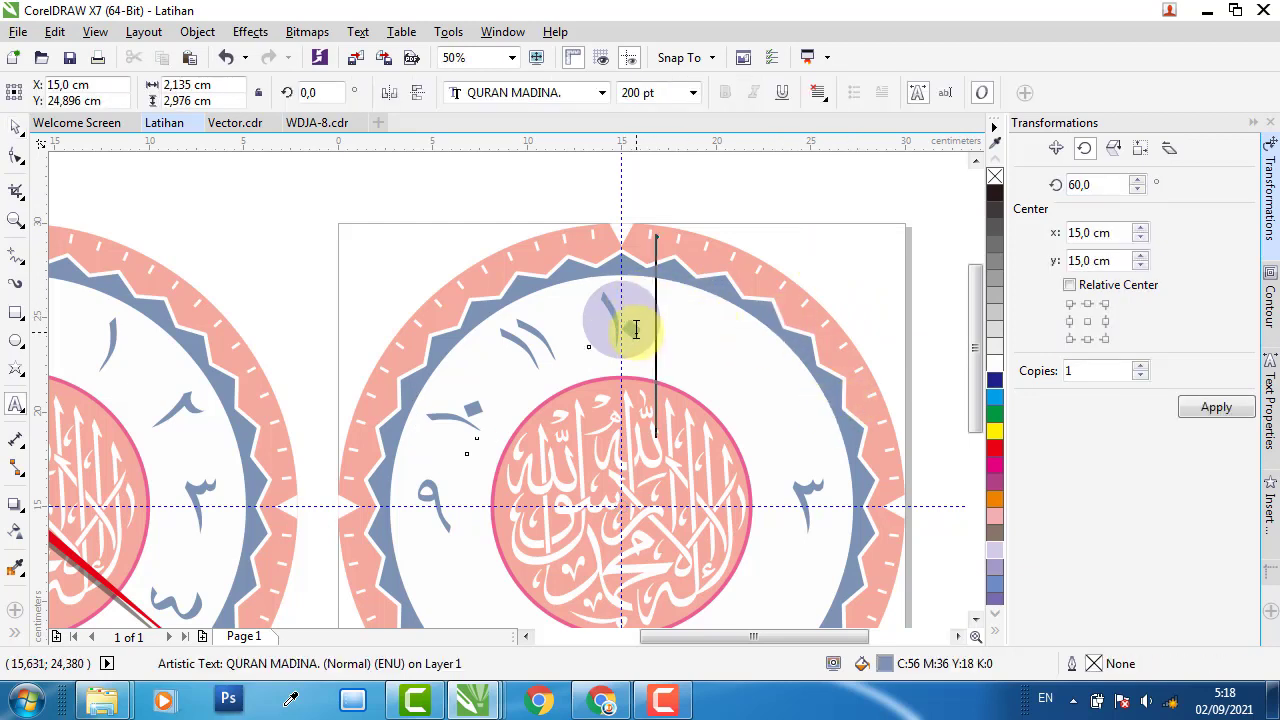
{"action": "double_click", "coordinate": [636, 330]}
{"action": "type", "text": "33"}
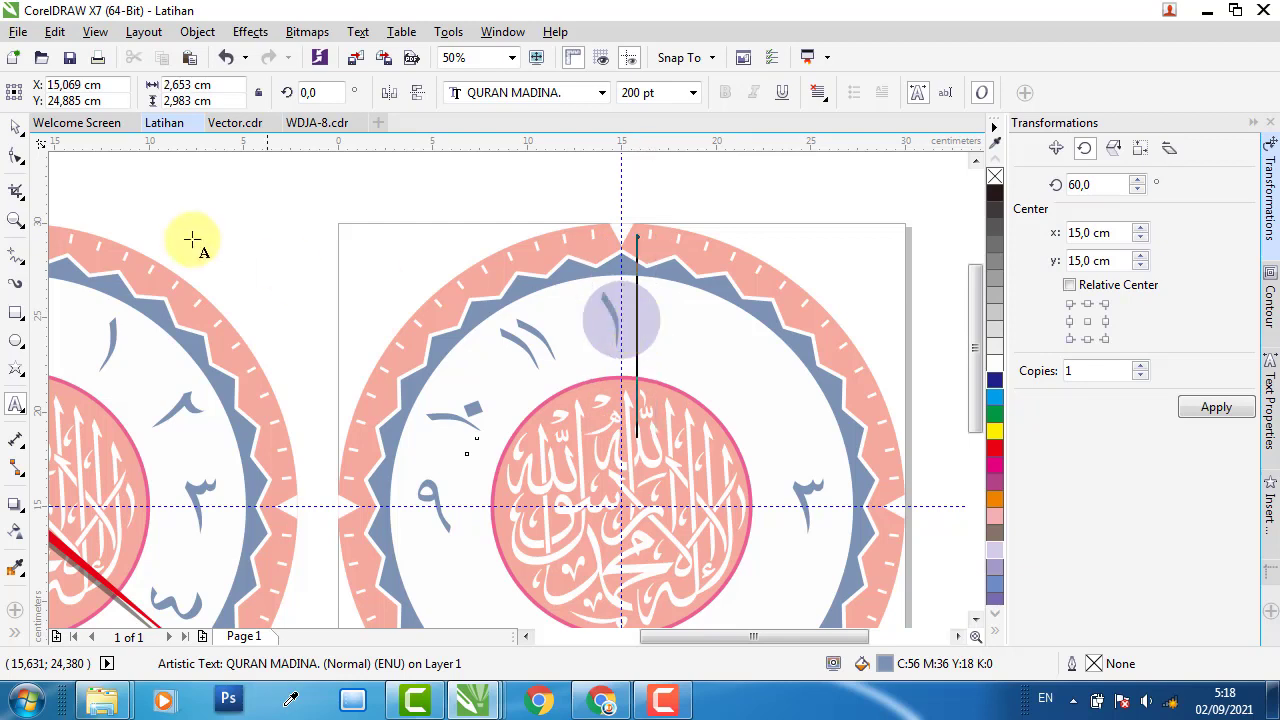
{"action": "left_click", "coordinate": [16, 127]}
{"action": "left_click", "coordinate": [16, 128]}
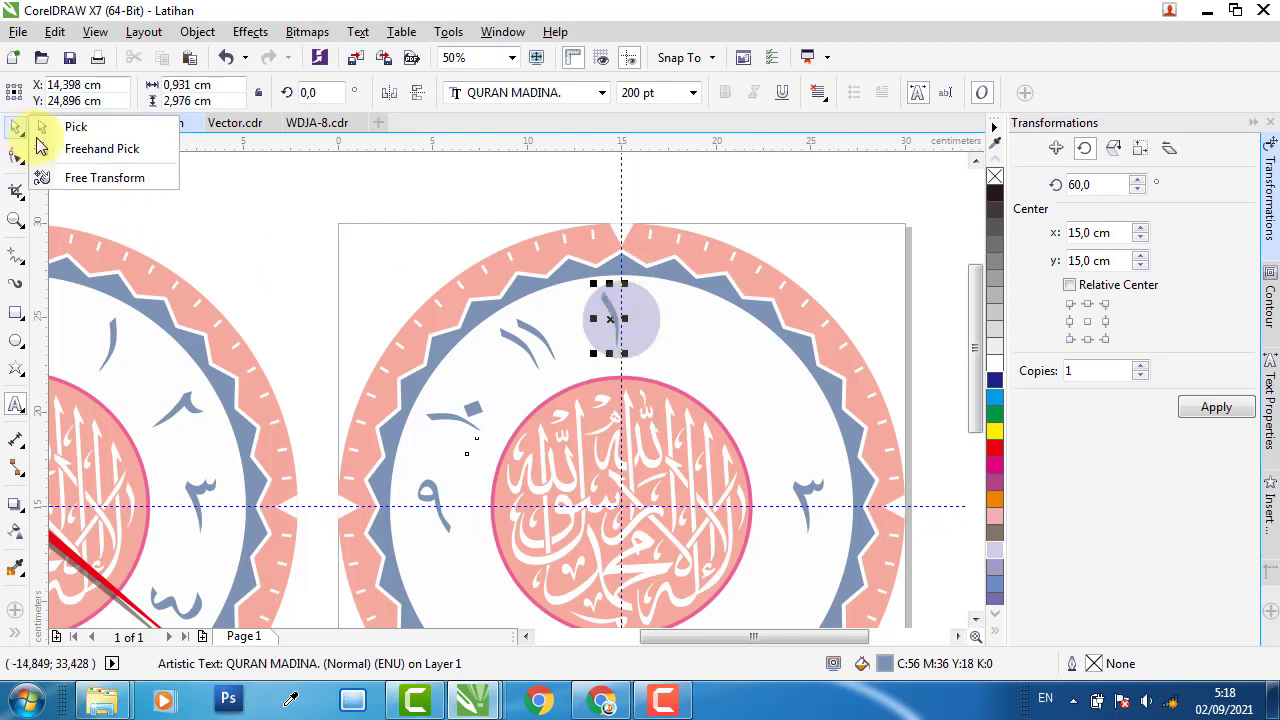
{"action": "left_click", "coordinate": [99, 128]}
{"action": "left_click", "coordinate": [651, 312], "text": "shift"}
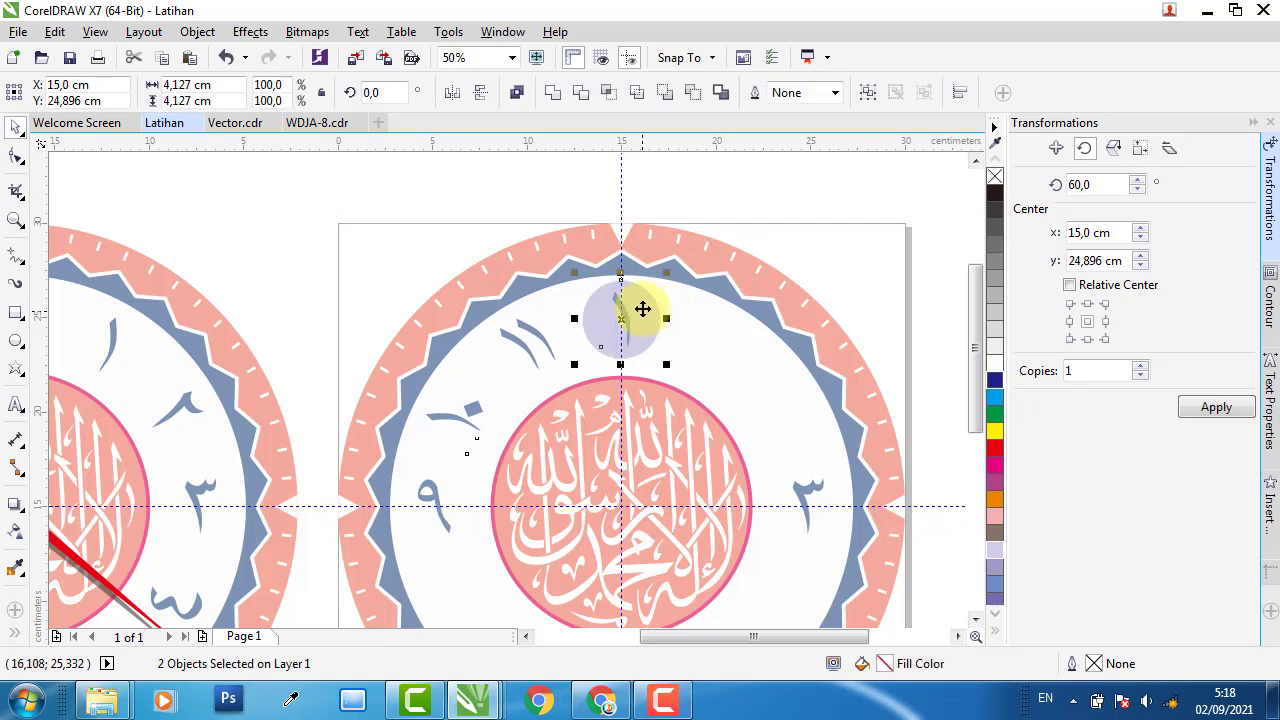
Place the upright ١ numeral's rotation centre at the guideline intersection (15, 15 cm) and make one copy rotated 330°
{"action": "left_click", "coordinate": [623, 303]}
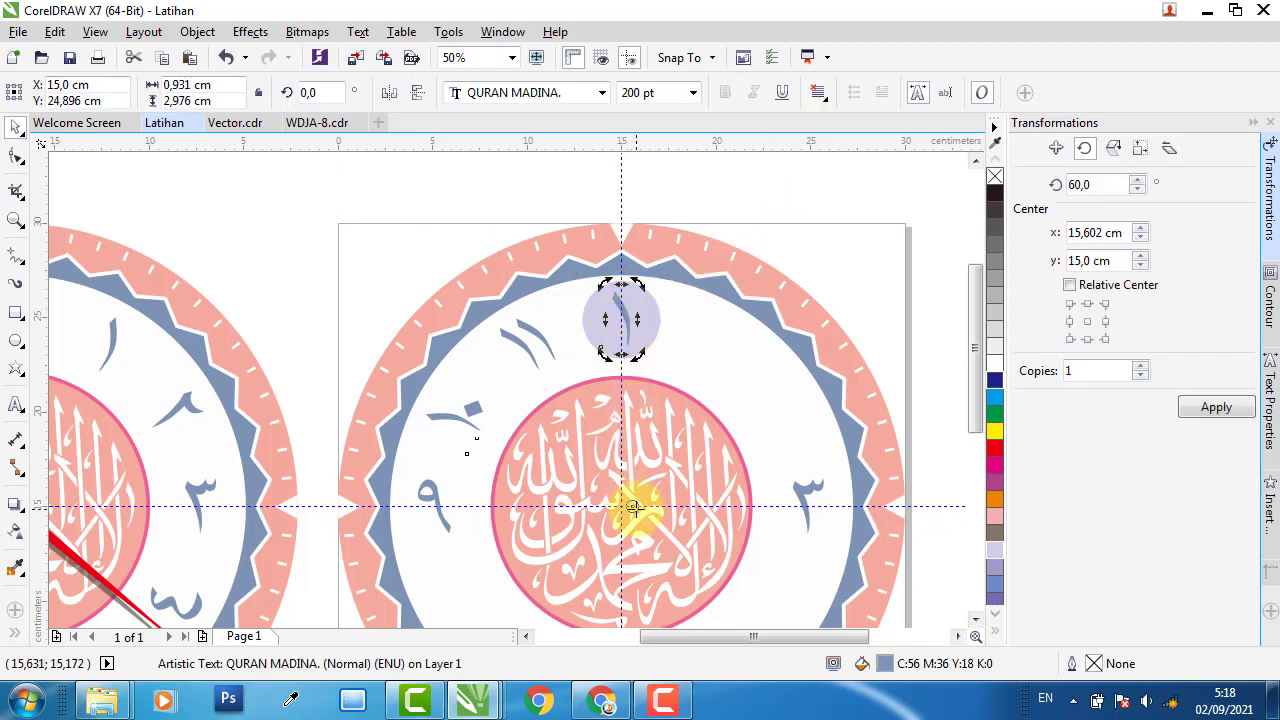
{"action": "scroll", "coordinate": [630, 525], "scroll_direction": "up", "scroll_amount": 3}
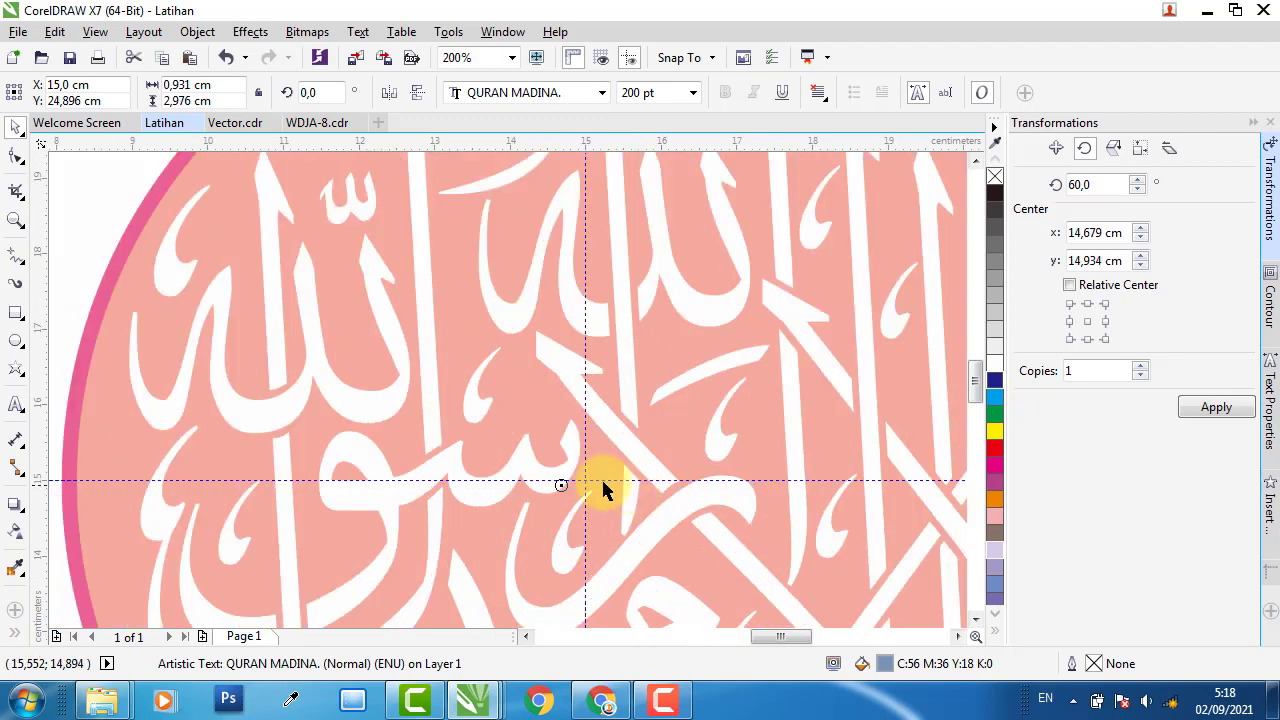
{"action": "left_click_drag", "start_coordinate": [561, 485], "coordinate": [586, 485]}
{"action": "scroll", "coordinate": [586, 484], "scroll_direction": "up", "scroll_amount": 4}
{"action": "scroll", "coordinate": [496, 425], "scroll_direction": "down", "scroll_amount": 2}
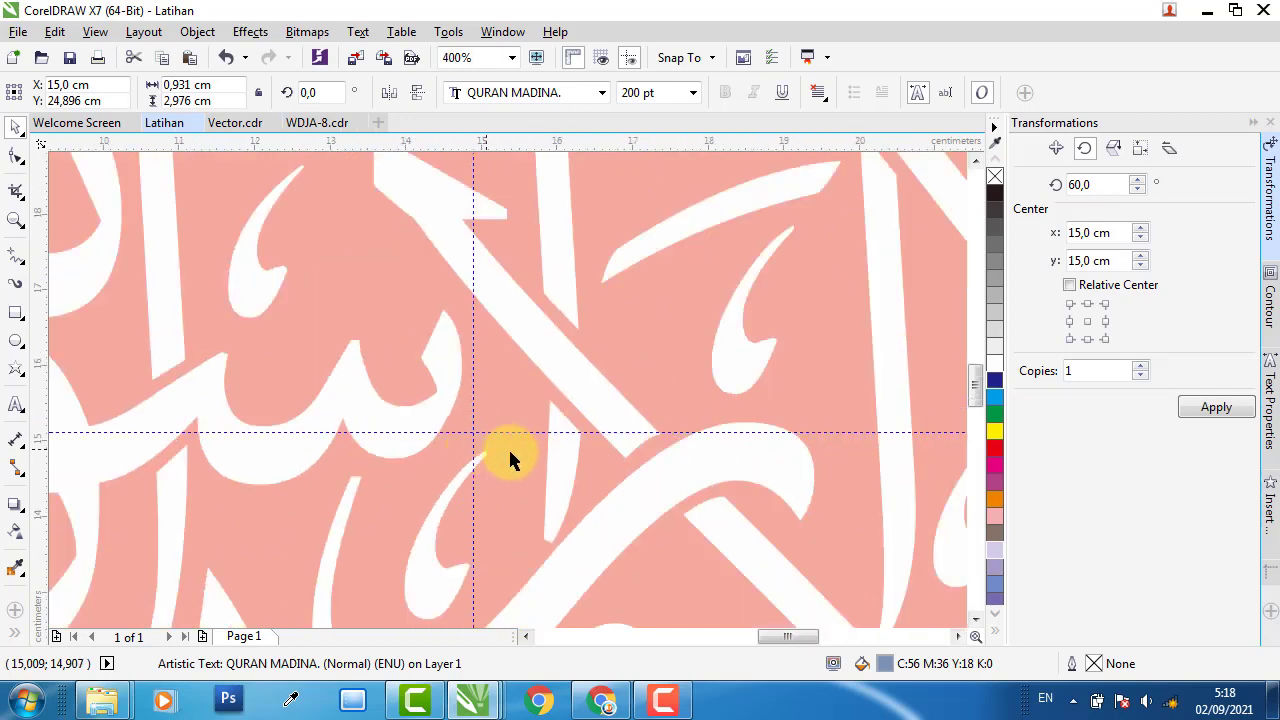
{"action": "scroll", "coordinate": [510, 455], "scroll_direction": "down", "scroll_amount": 4}
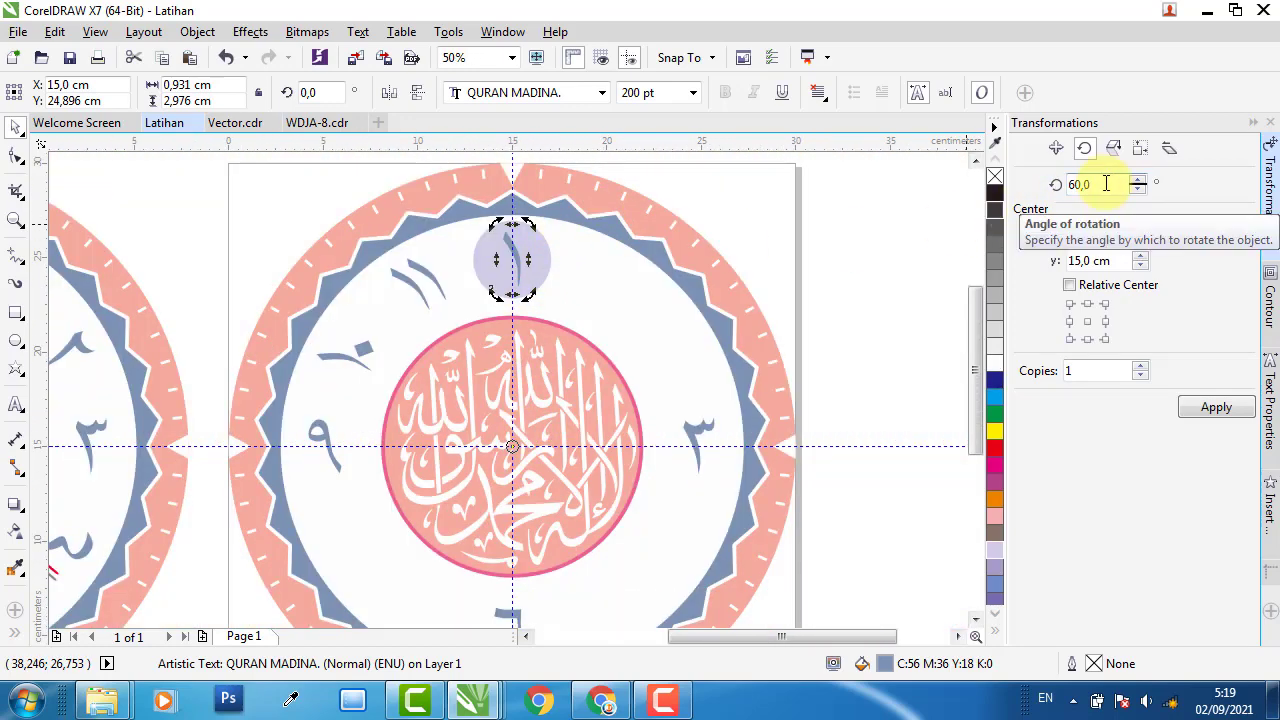
{"action": "double_click", "coordinate": [1076, 185]}
{"action": "type", "text": "330"}
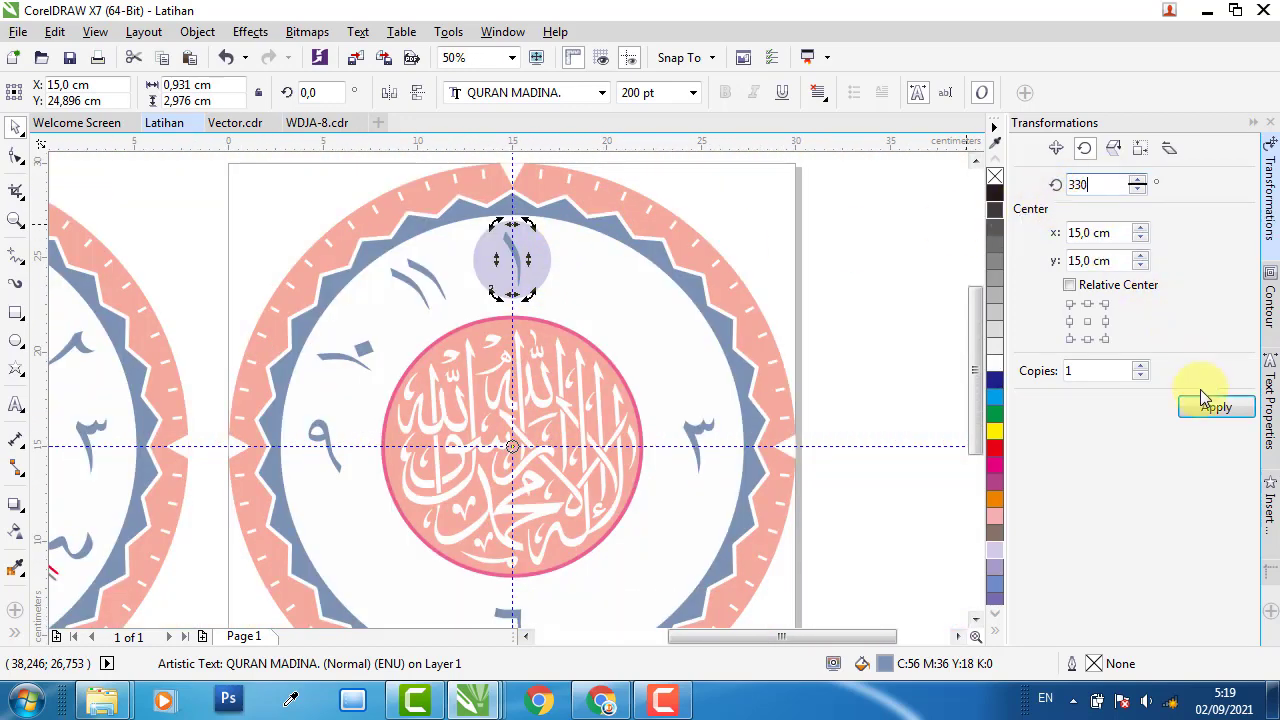
{"action": "left_click", "coordinate": [1205, 408]}
{"action": "key", "text": "Escape"}
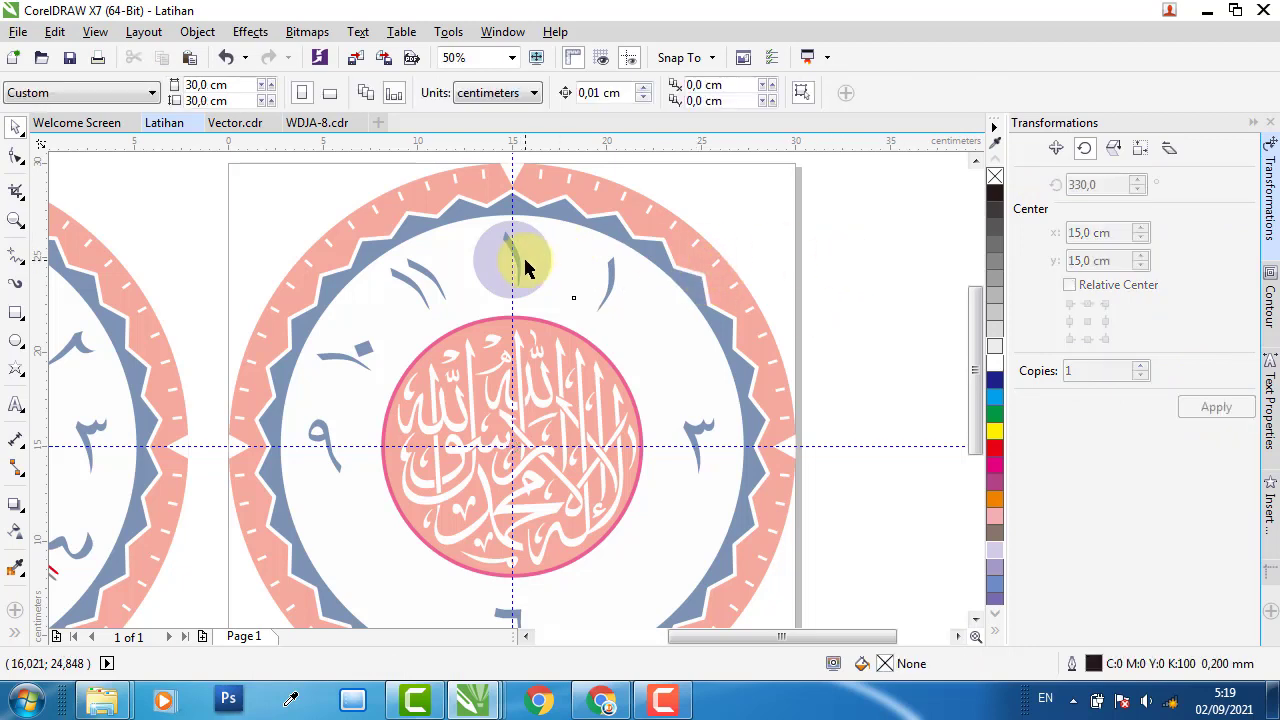
Change the upright ١ numeral in the lavender circle to ٢ and centre it in the circle
{"action": "double_click", "coordinate": [518, 265]}
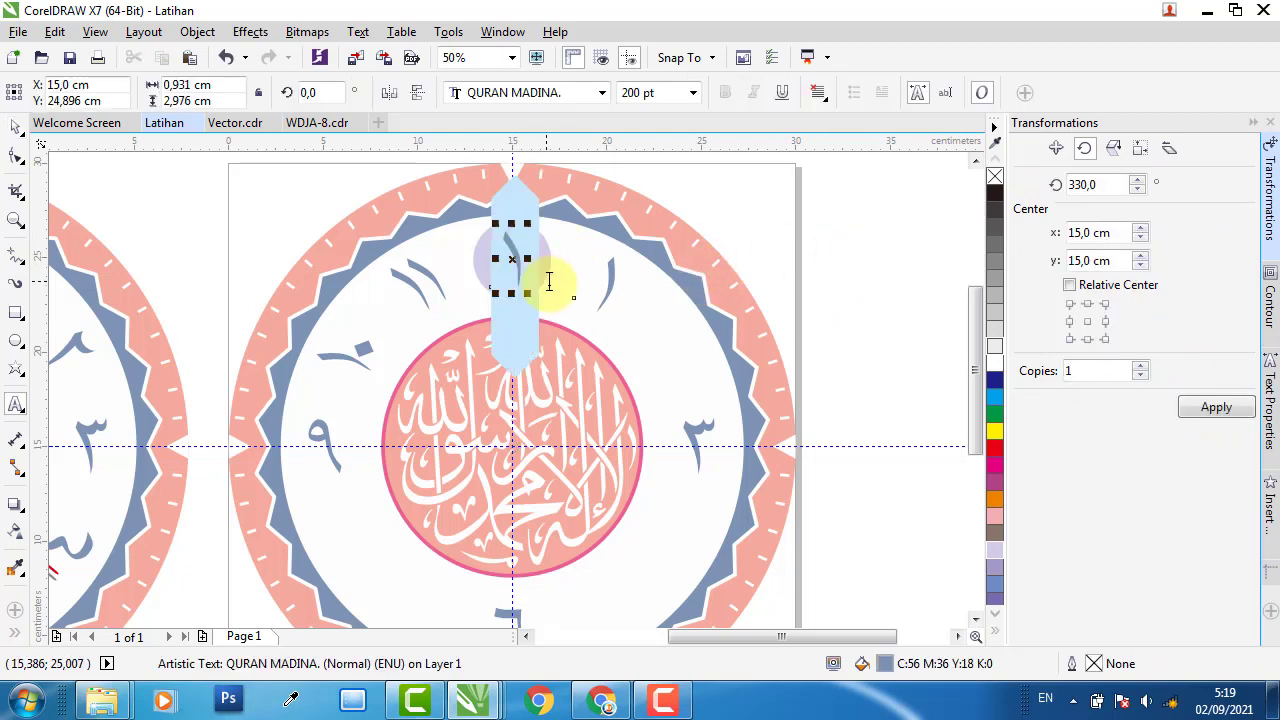
{"action": "type", "text": "2"}
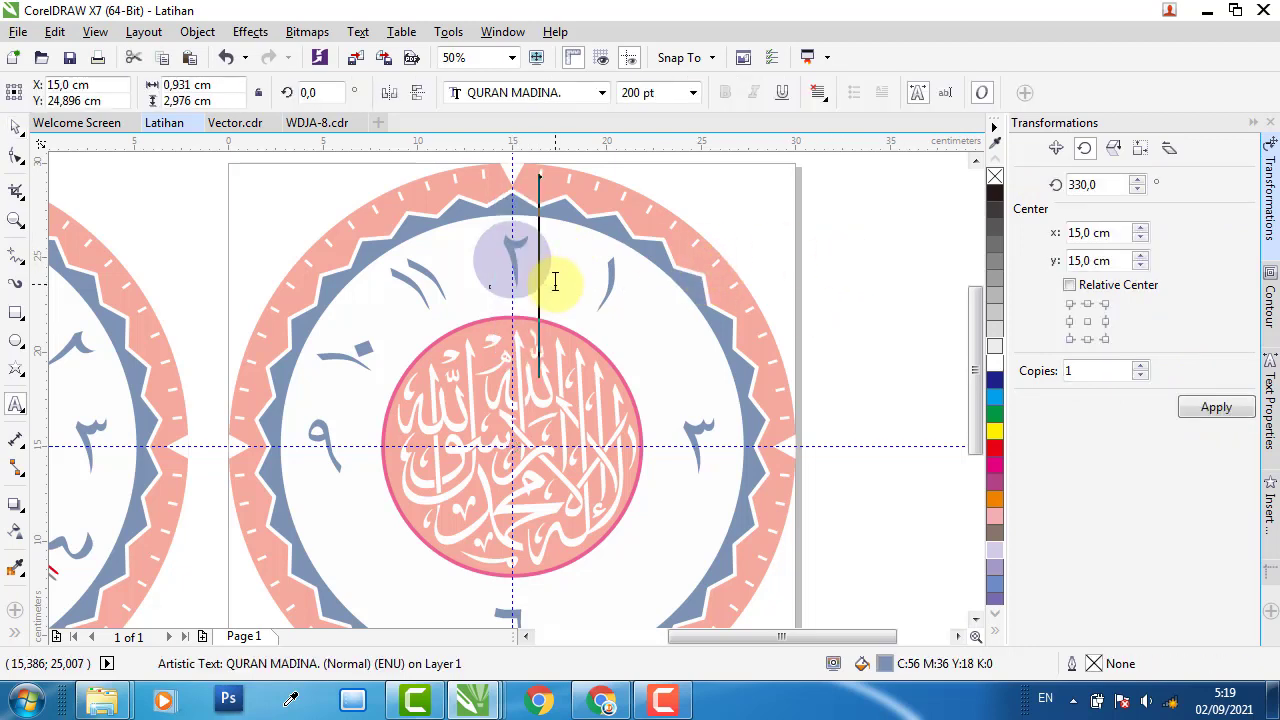
{"action": "left_click", "coordinate": [15, 127]}
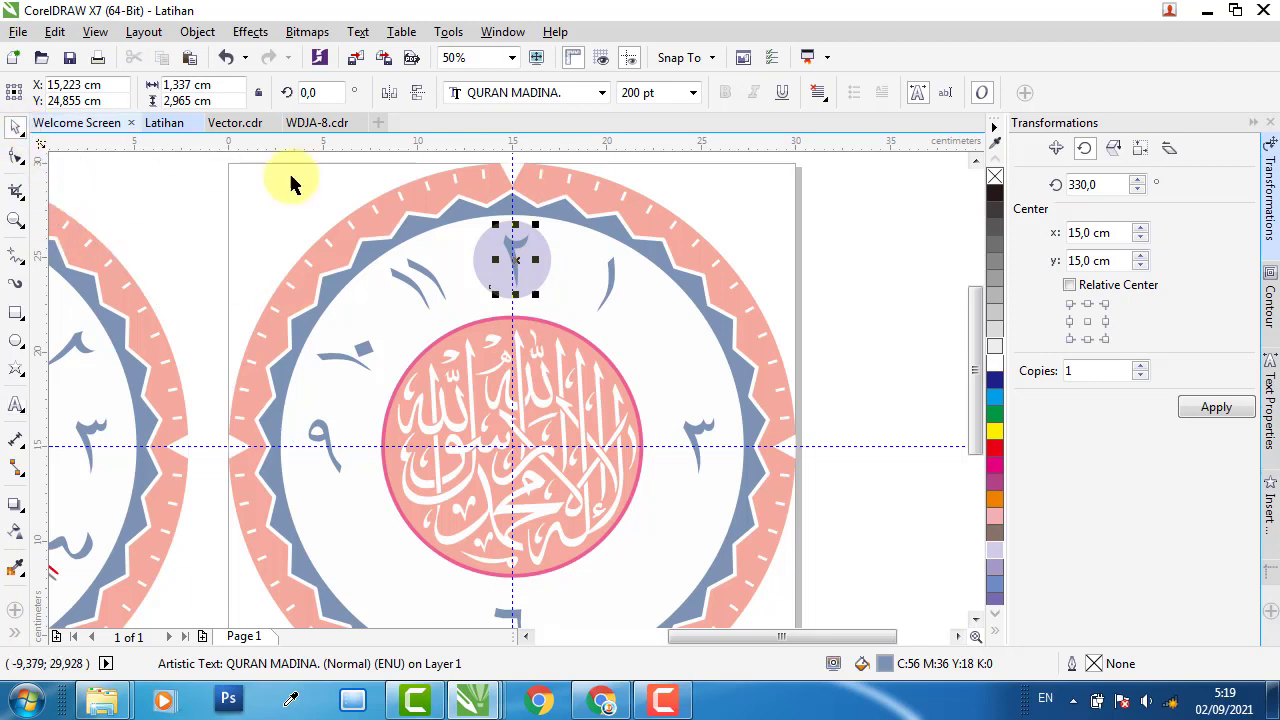
{"action": "left_click", "coordinate": [545, 257], "text": "shift"}
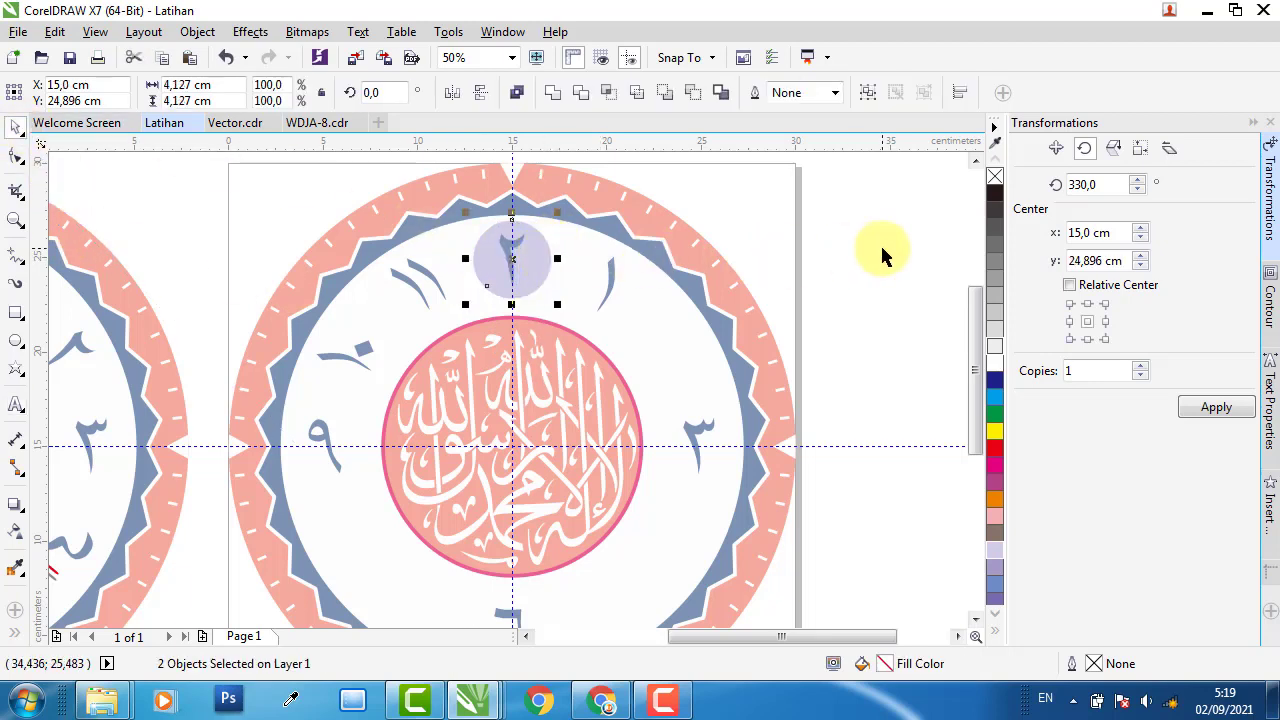
{"action": "left_click", "coordinate": [880, 255]}
Snap the upright ٢ numeral's rotation centre to the clock centre (15, 15 cm) and make one copy rotated 300°
{"action": "left_click", "coordinate": [518, 236]}
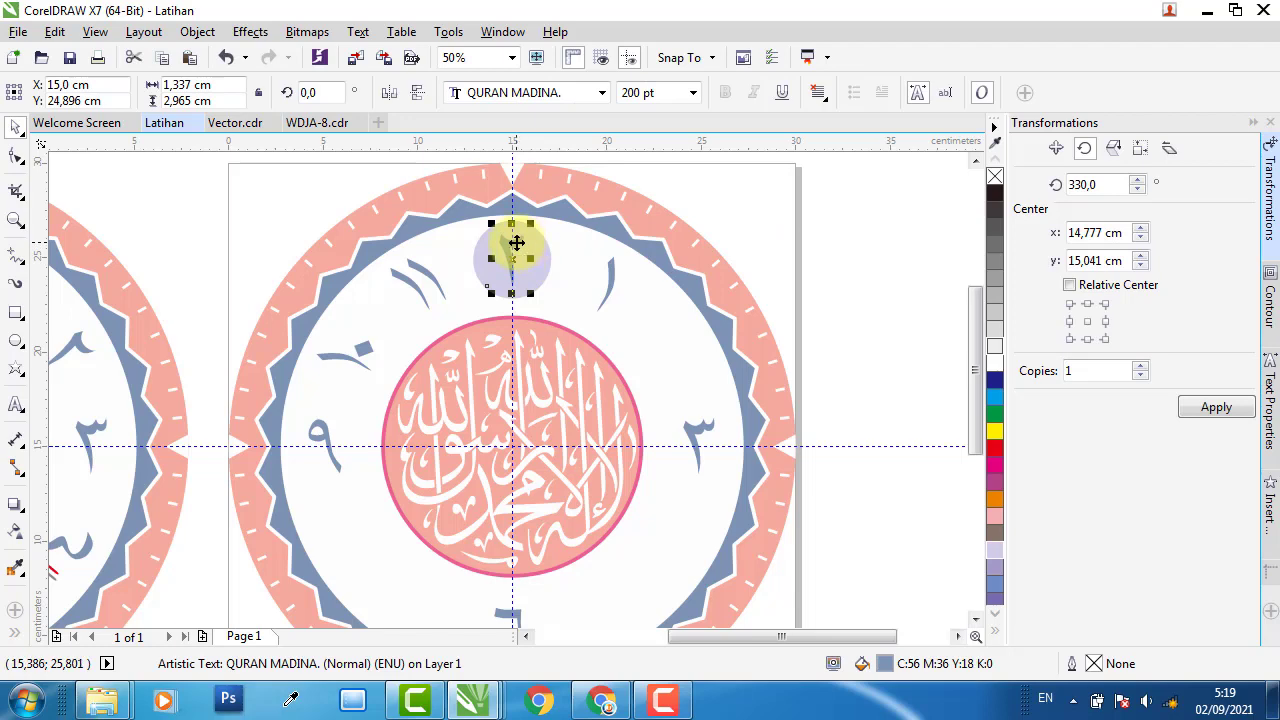
{"action": "scroll", "coordinate": [508, 449], "scroll_direction": "up", "scroll_amount": 4}
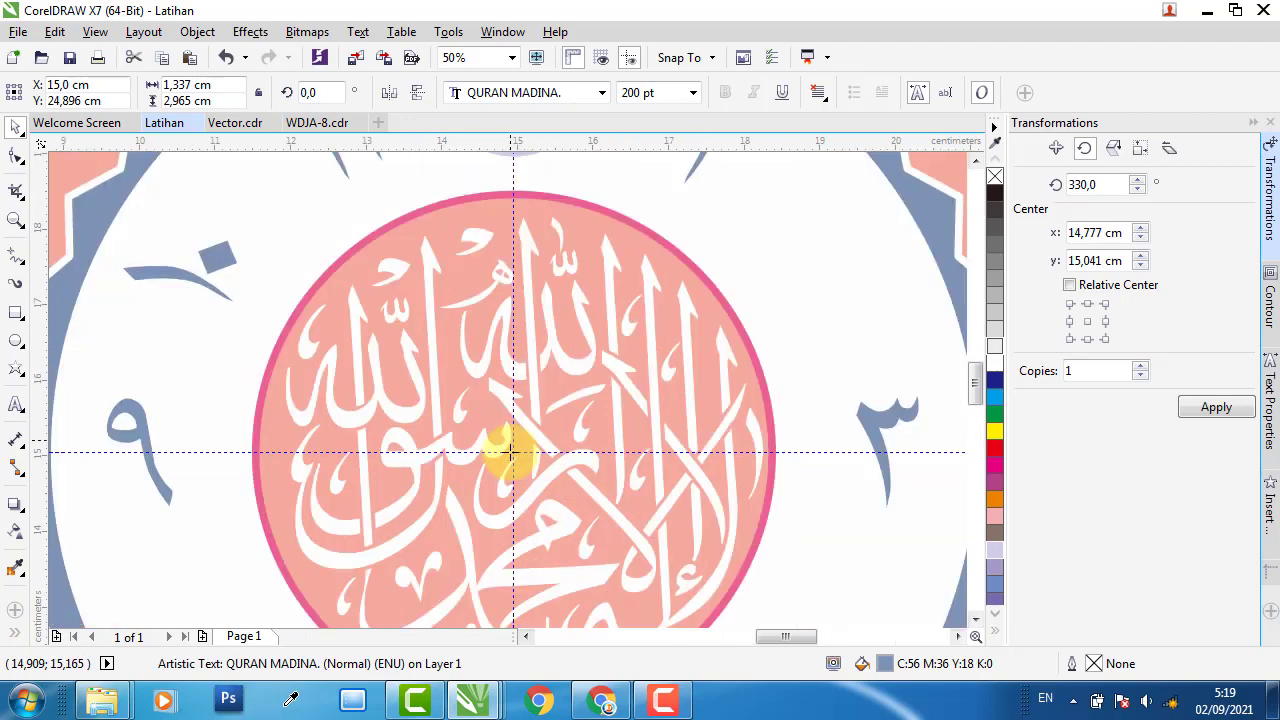
{"action": "left_click_drag", "start_coordinate": [484, 455], "coordinate": [537, 457]}
{"action": "scroll", "coordinate": [537, 457], "scroll_direction": "down", "scroll_amount": 3}
{"action": "scroll", "coordinate": [594, 444], "scroll_direction": "down", "scroll_amount": 2}
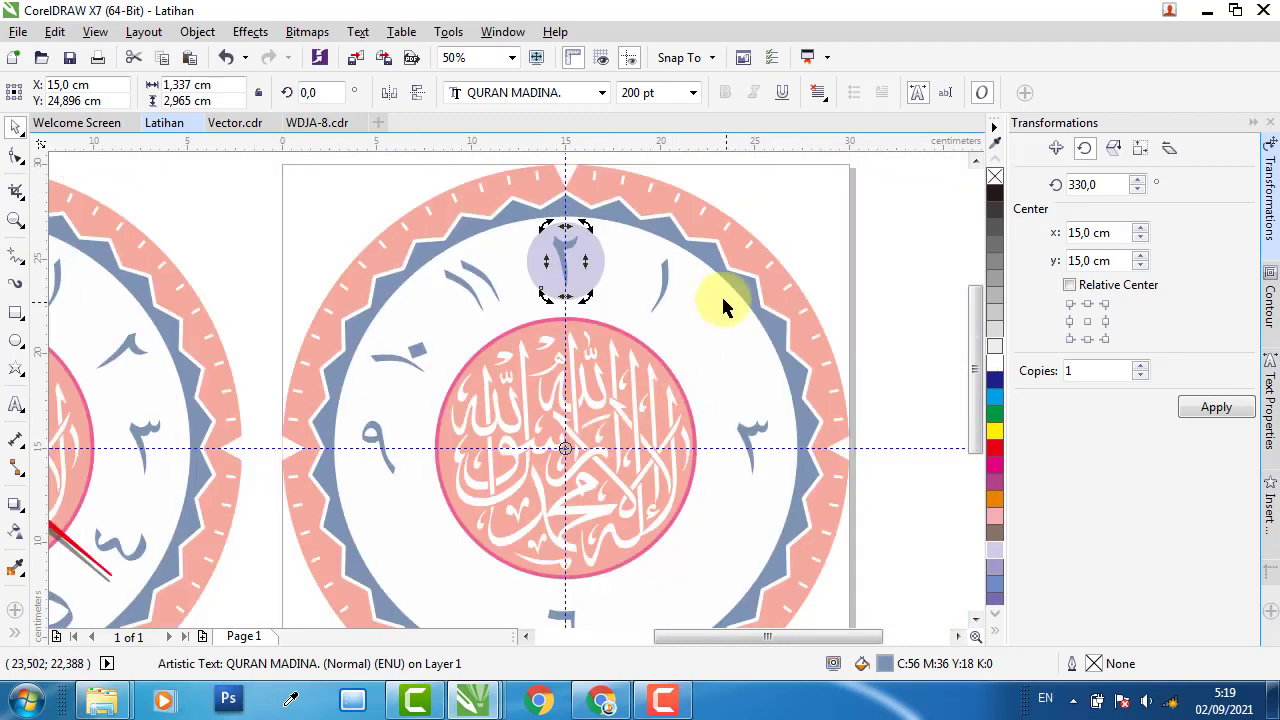
{"action": "double_click", "coordinate": [1103, 186]}
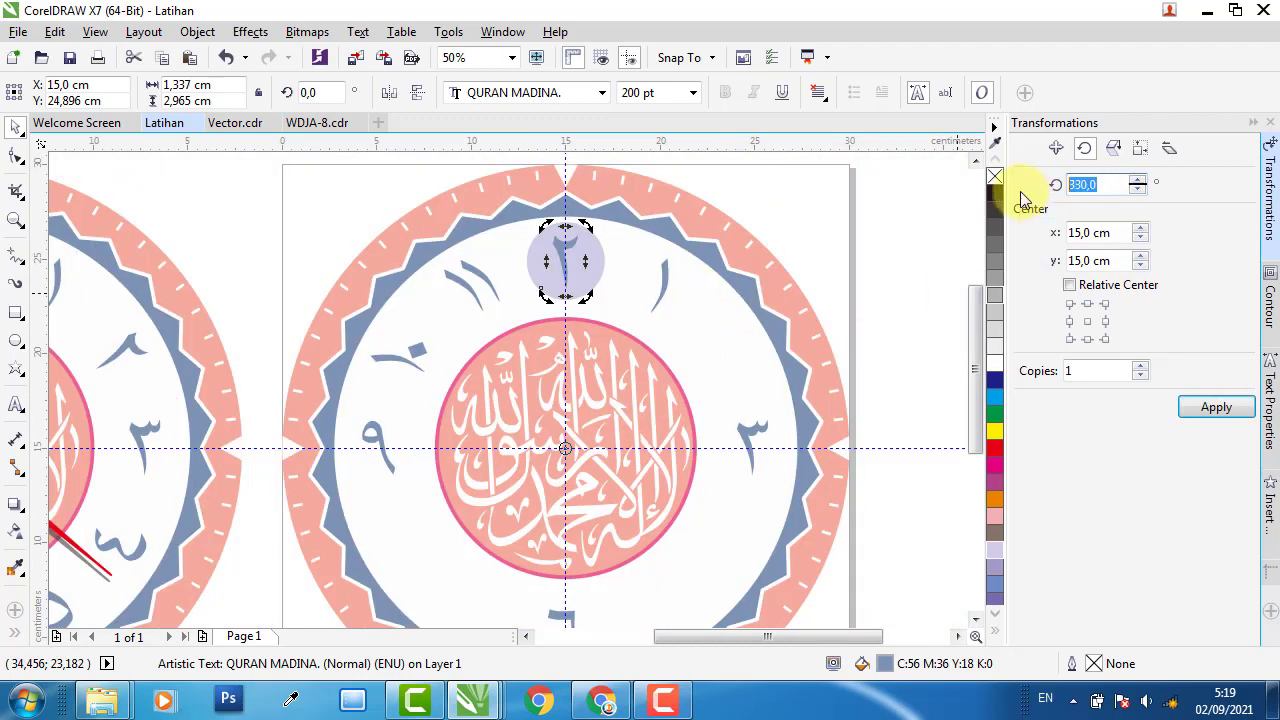
{"action": "left_click", "coordinate": [1214, 408]}
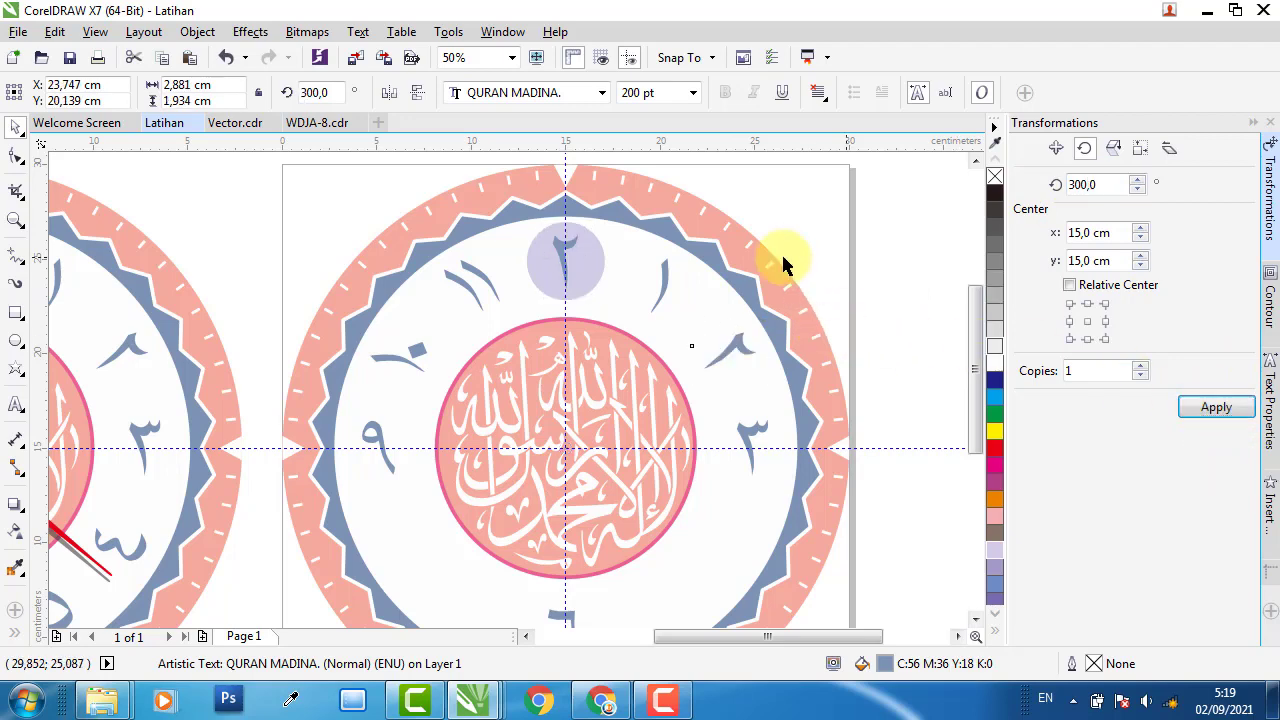
{"action": "key", "text": "Escape"}
{"action": "scroll", "coordinate": [640, 290], "scroll_direction": "down", "scroll_amount": 1}
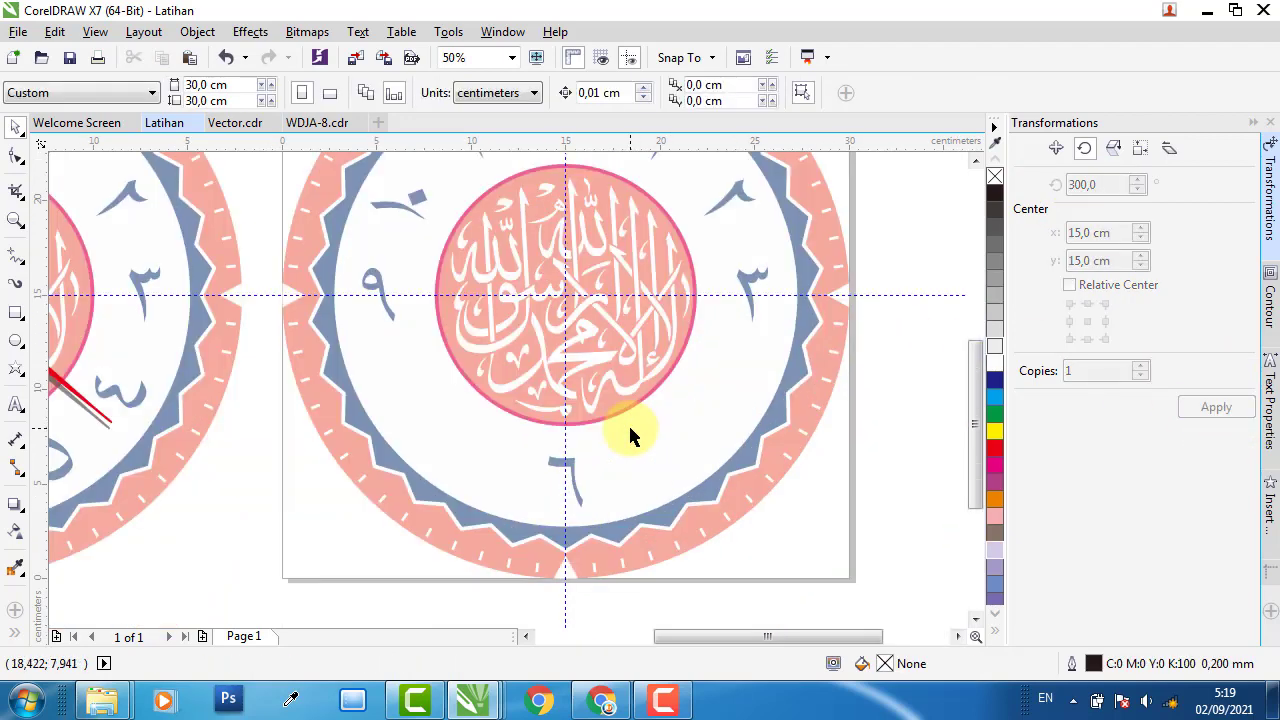
{"action": "scroll", "coordinate": [610, 445], "scroll_direction": "up", "scroll_amount": 1}
{"action": "scroll", "coordinate": [610, 445], "scroll_direction": "down", "scroll_amount": 1}
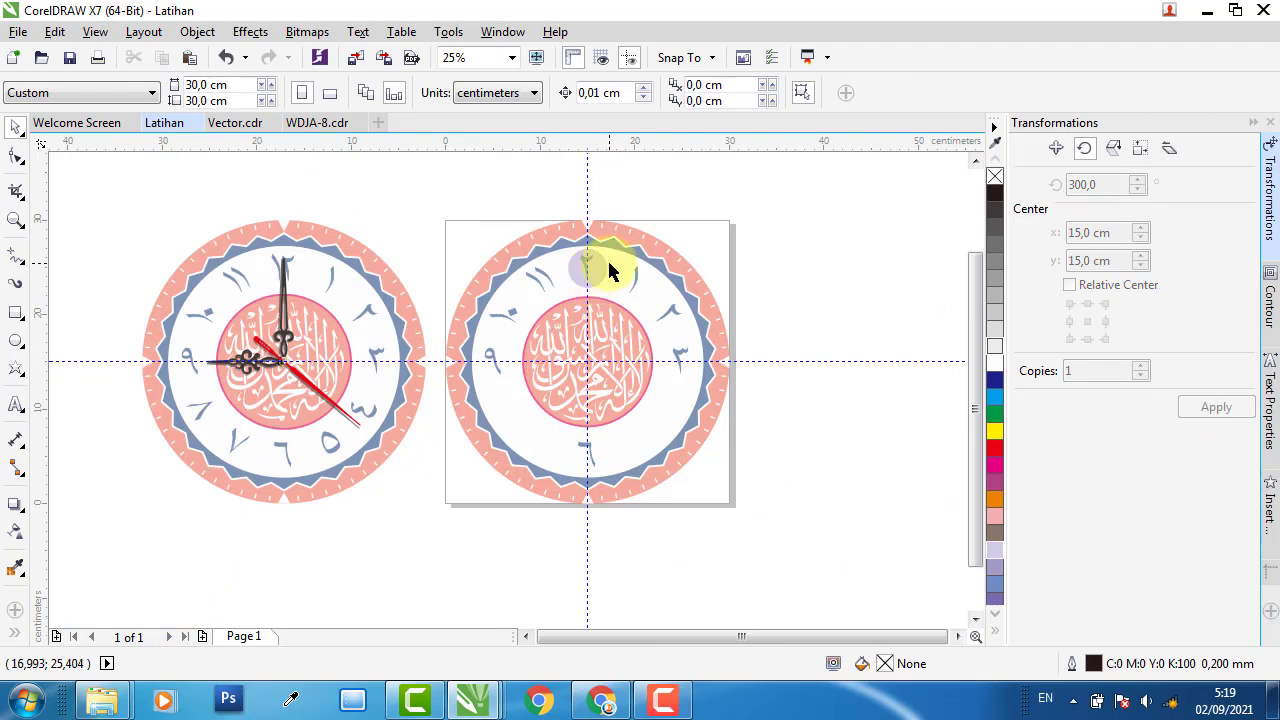
Copy the lavender circle straight down onto the bottom rim of the clock and try sending the copy behind the other objects
{"action": "left_click_drag", "start_coordinate": [600, 275], "coordinate": [608, 492]}
{"action": "scroll", "coordinate": [606, 491], "scroll_direction": "up", "scroll_amount": 2}
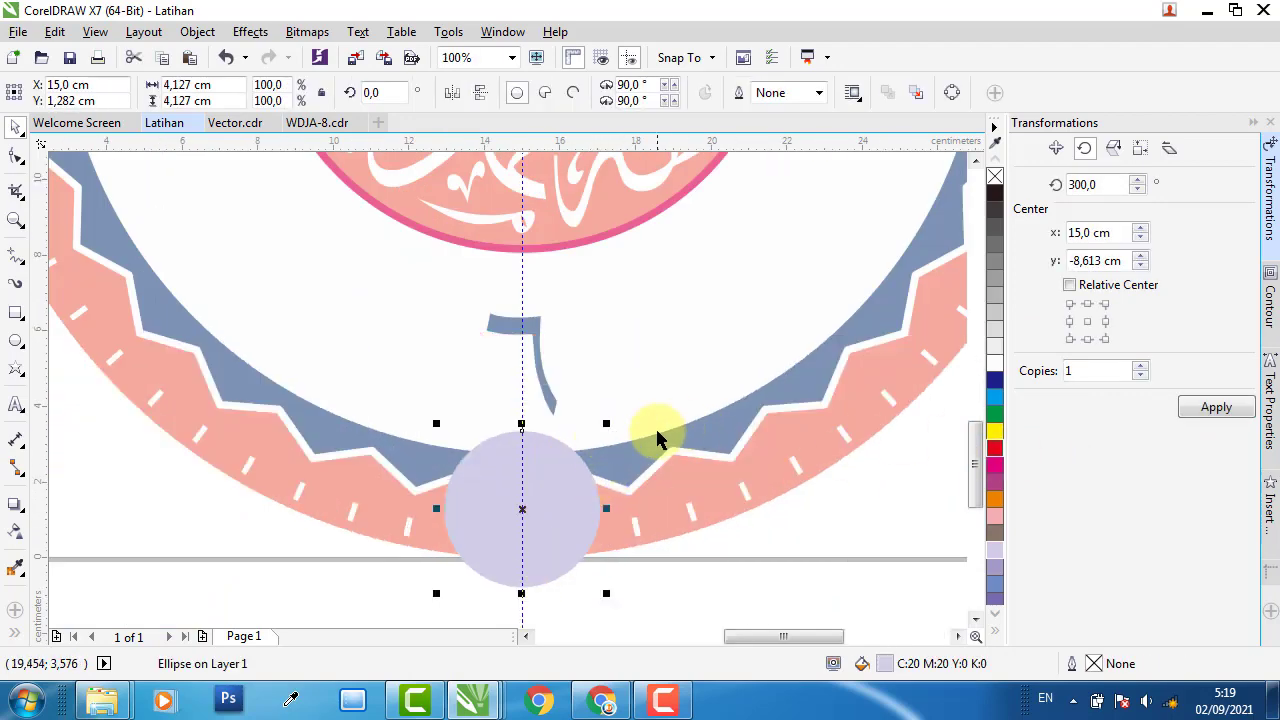
{"action": "key", "text": "shift+Page_Down"}
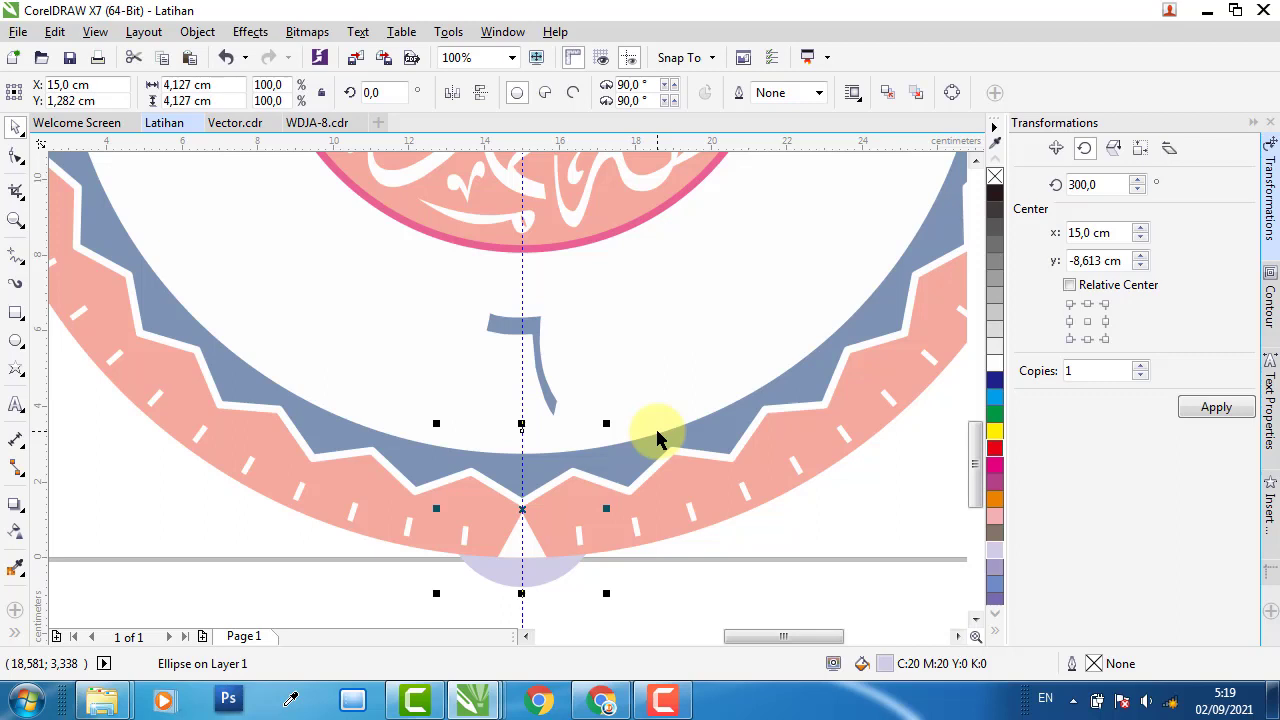
{"action": "key", "text": "ctrl+z"}
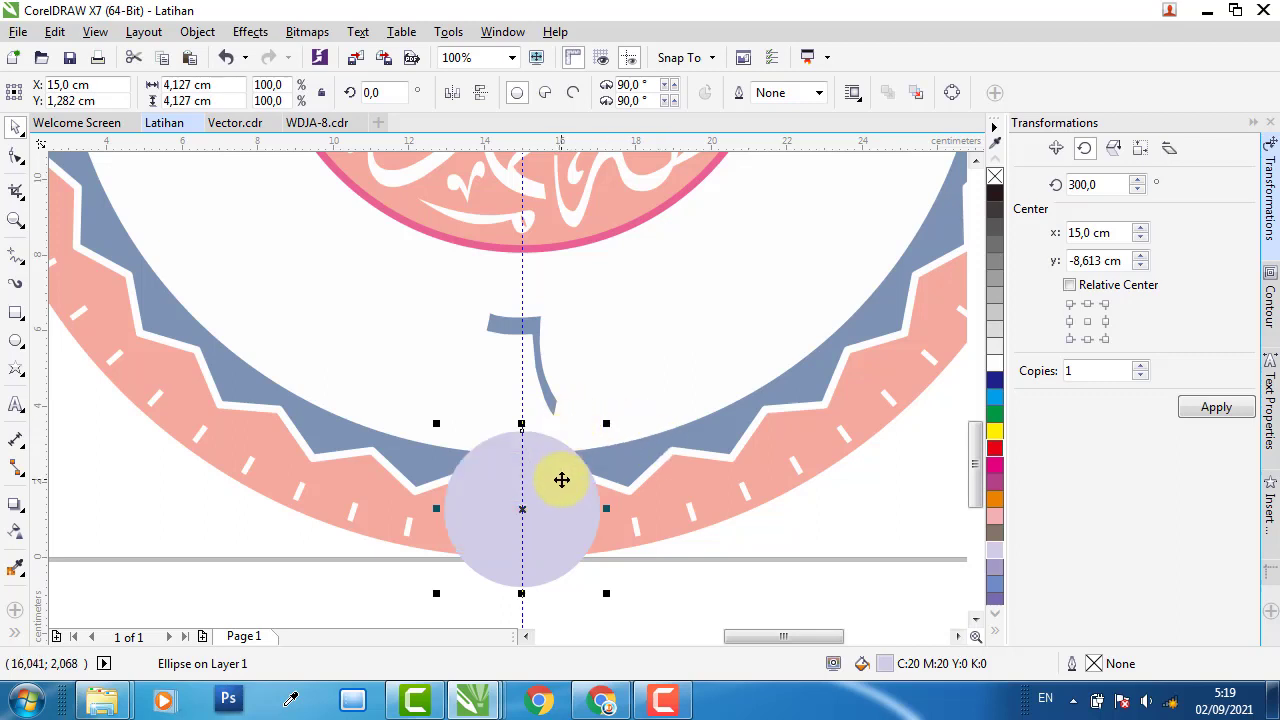
Move the copied lavender circle up against the ٦ numeral and order it behind that numeral
{"action": "left_click_drag", "start_coordinate": [560, 480], "coordinate": [554, 389]}
{"action": "right_click", "coordinate": [554, 389]}
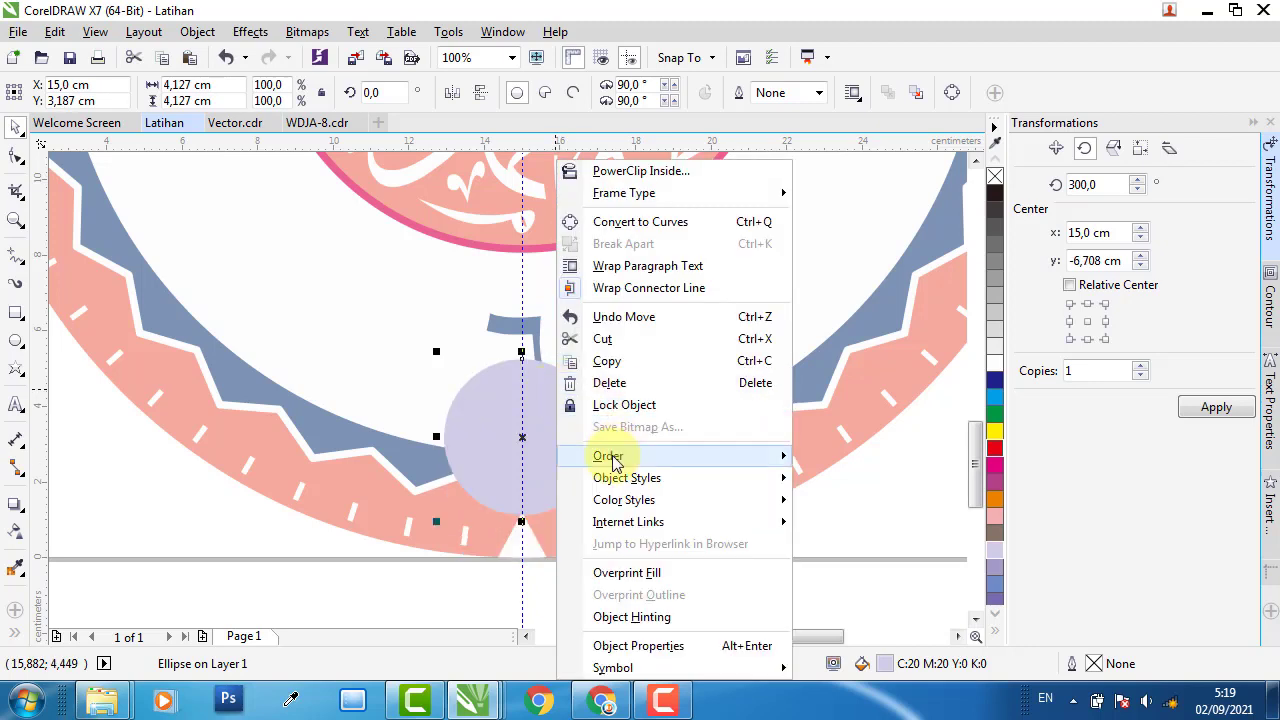
{"action": "mouse_move", "coordinate": [612, 458]}
{"action": "left_click", "coordinate": [965, 623]}
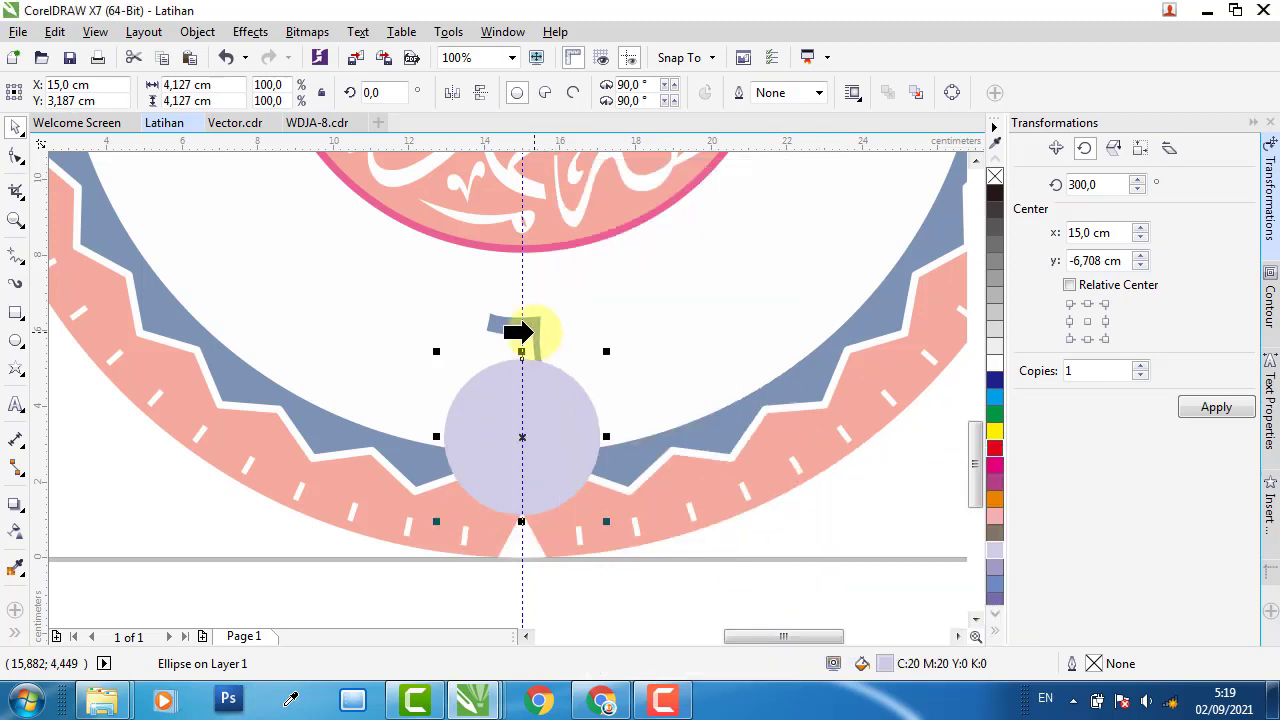
{"action": "left_click", "coordinate": [557, 405]}
Align the copied lavender circle vertically to the centre of the ٦ numeral
{"action": "left_click", "coordinate": [540, 336], "text": "shift"}
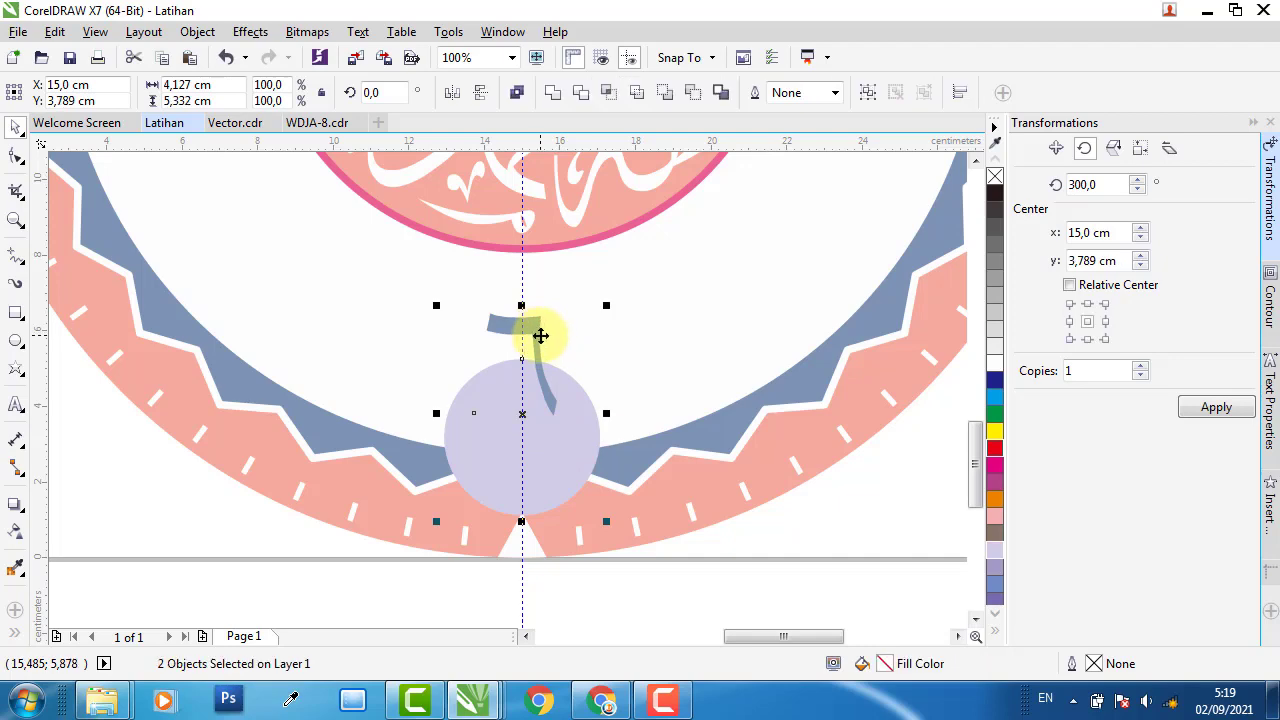
{"action": "key", "text": "e"}
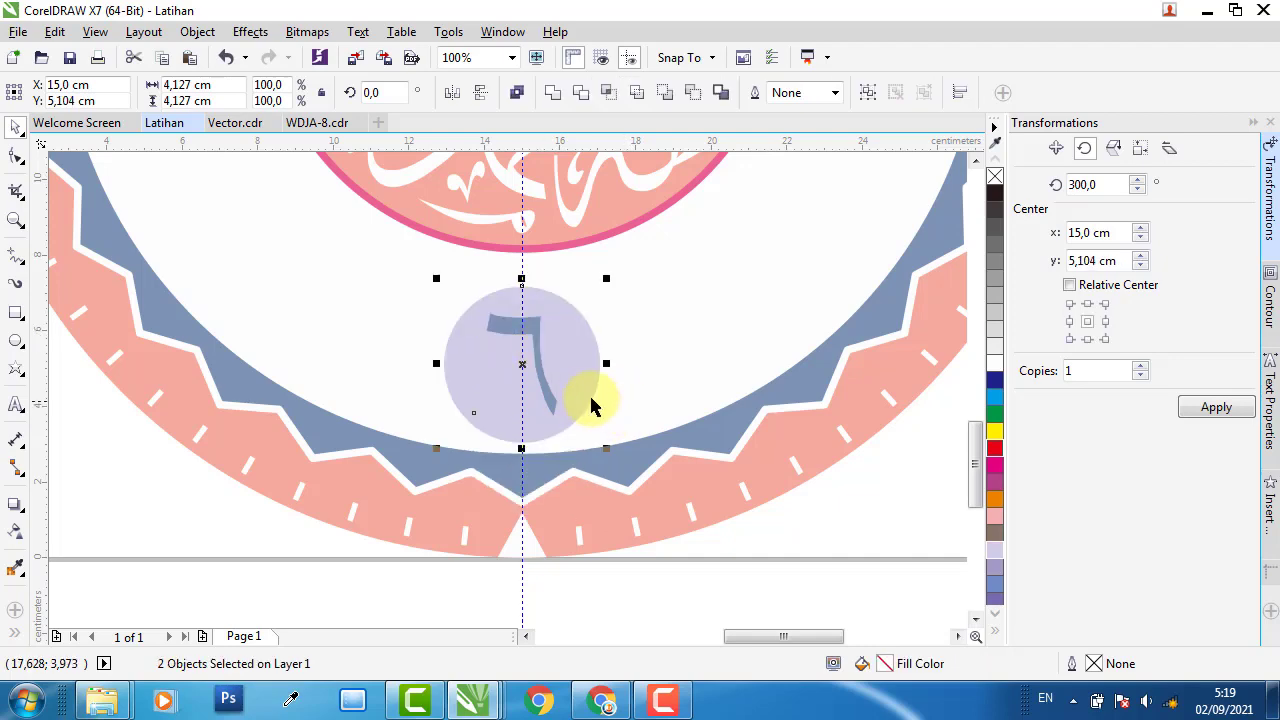
{"action": "left_click", "coordinate": [760, 555]}
Change the ٦ numeral in the lower lavender circle to ٨
{"action": "scroll", "coordinate": [570, 505], "scroll_direction": "down", "scroll_amount": 2}
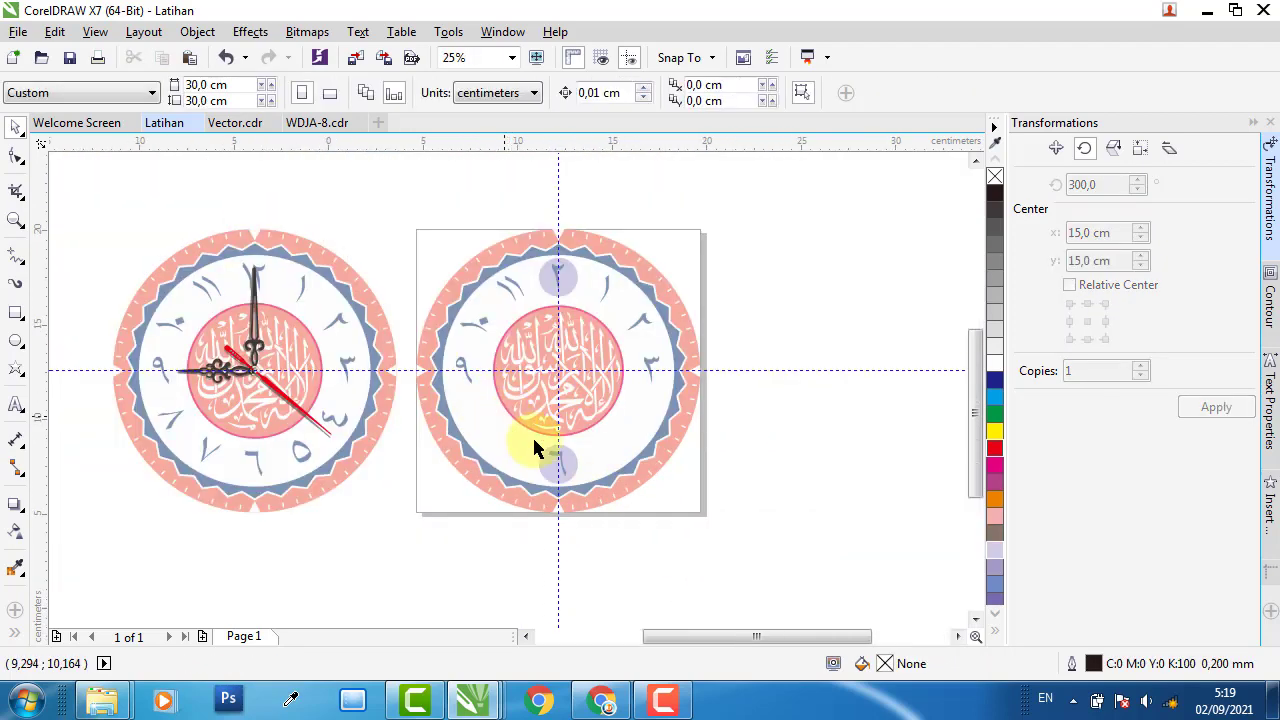
{"action": "scroll", "coordinate": [537, 449], "scroll_direction": "up", "scroll_amount": 1}
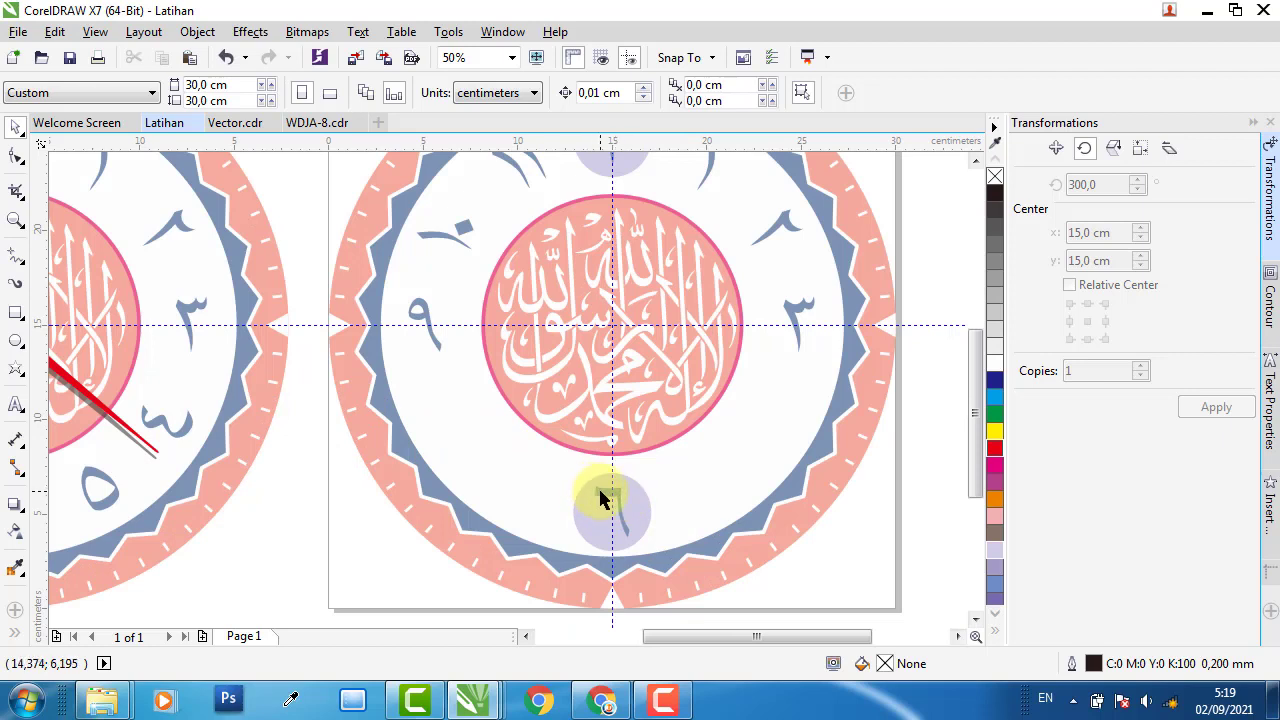
{"action": "left_click", "coordinate": [601, 500]}
{"action": "left_click", "coordinate": [620, 494]}
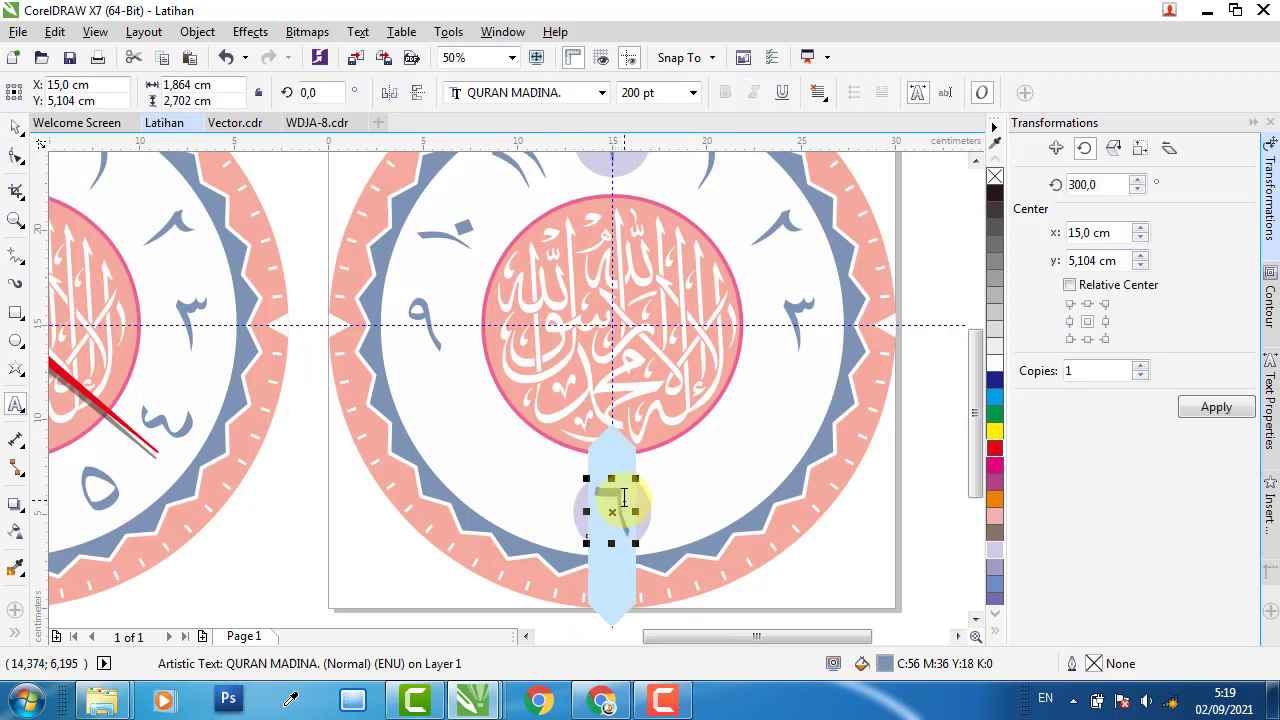
{"action": "type", "text": "8"}
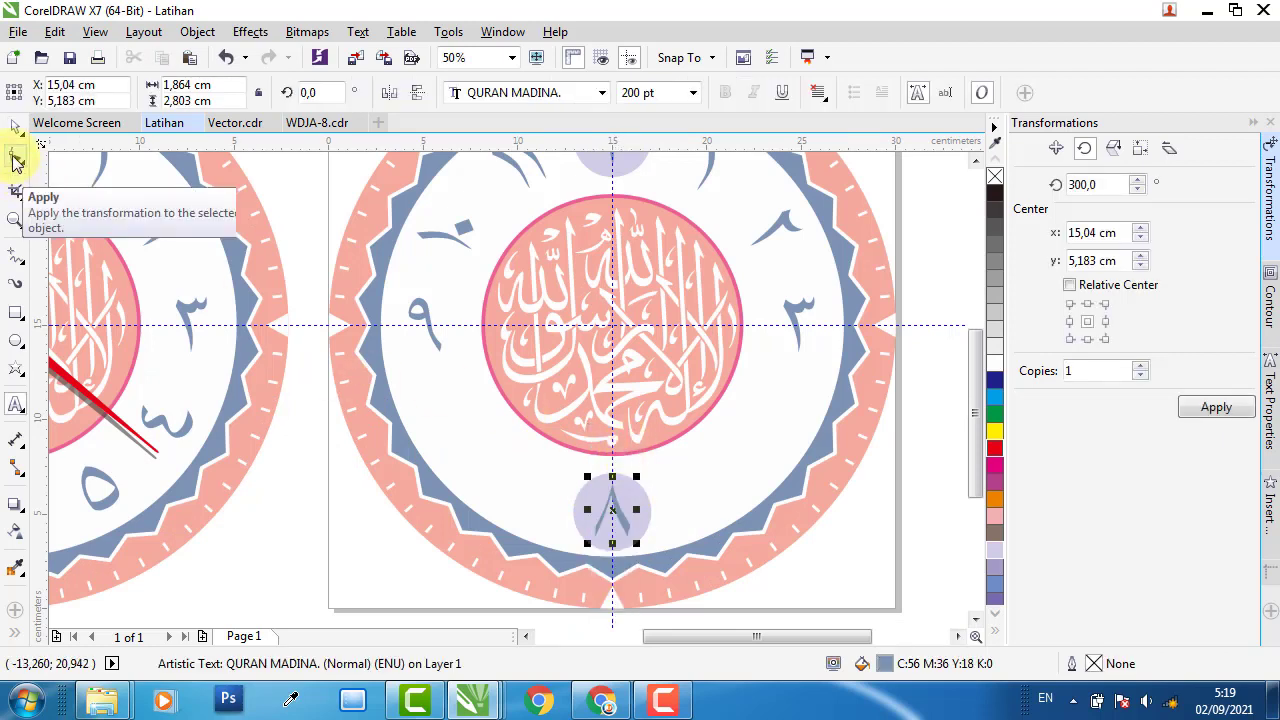
{"action": "left_click", "coordinate": [15, 127]}
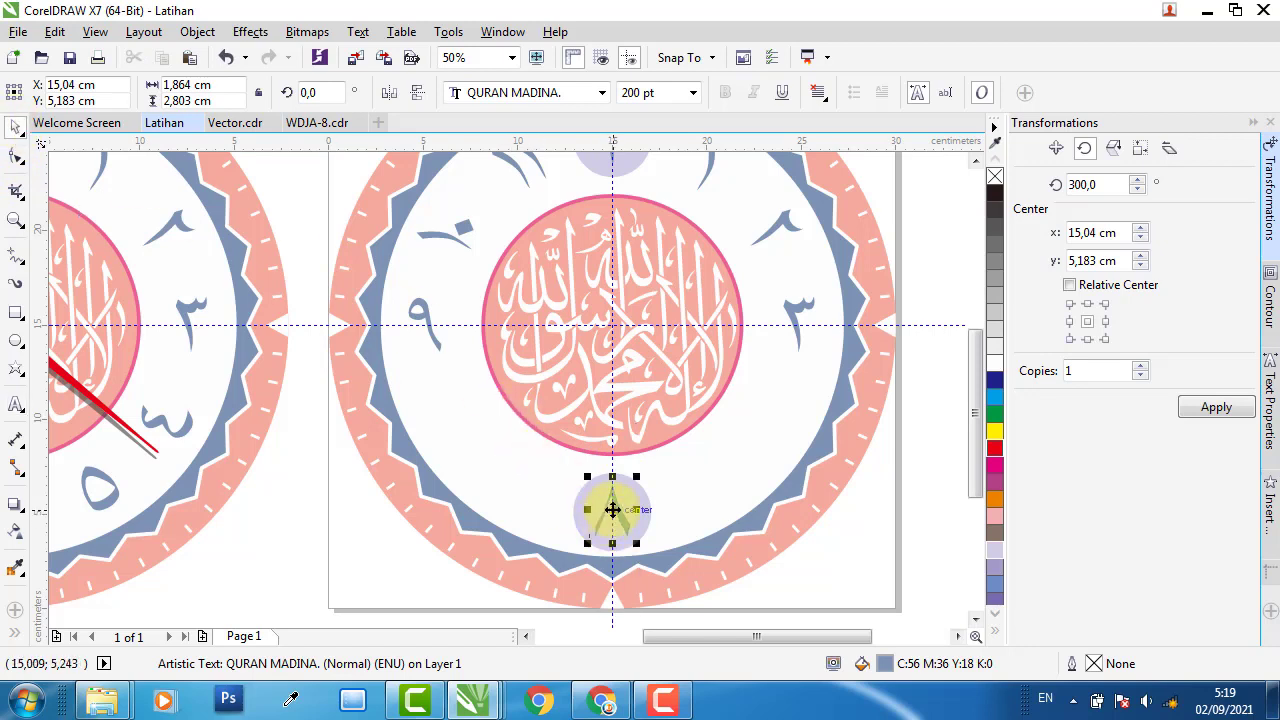
Snap the upright ٨ numeral's rotation centre to the clock centre (15, 15 cm) and make one copy rotated 300°
{"action": "left_click", "coordinate": [622, 507]}
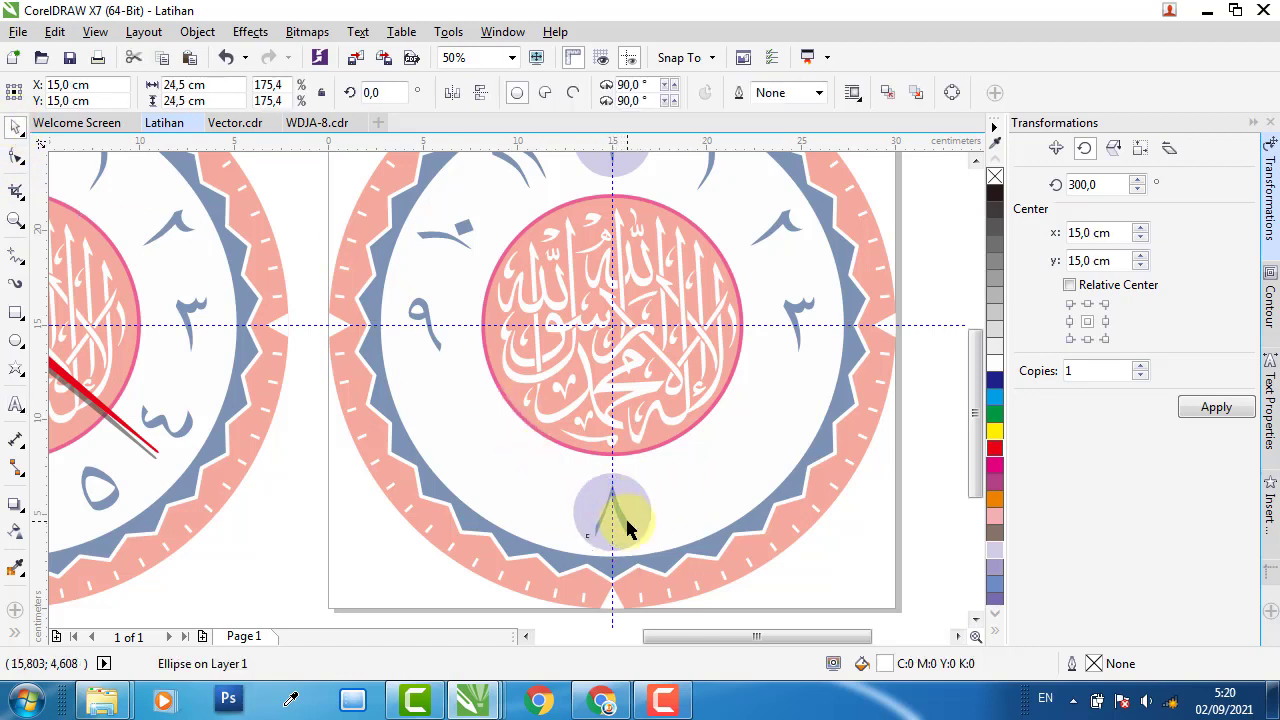
{"action": "left_click", "coordinate": [615, 515]}
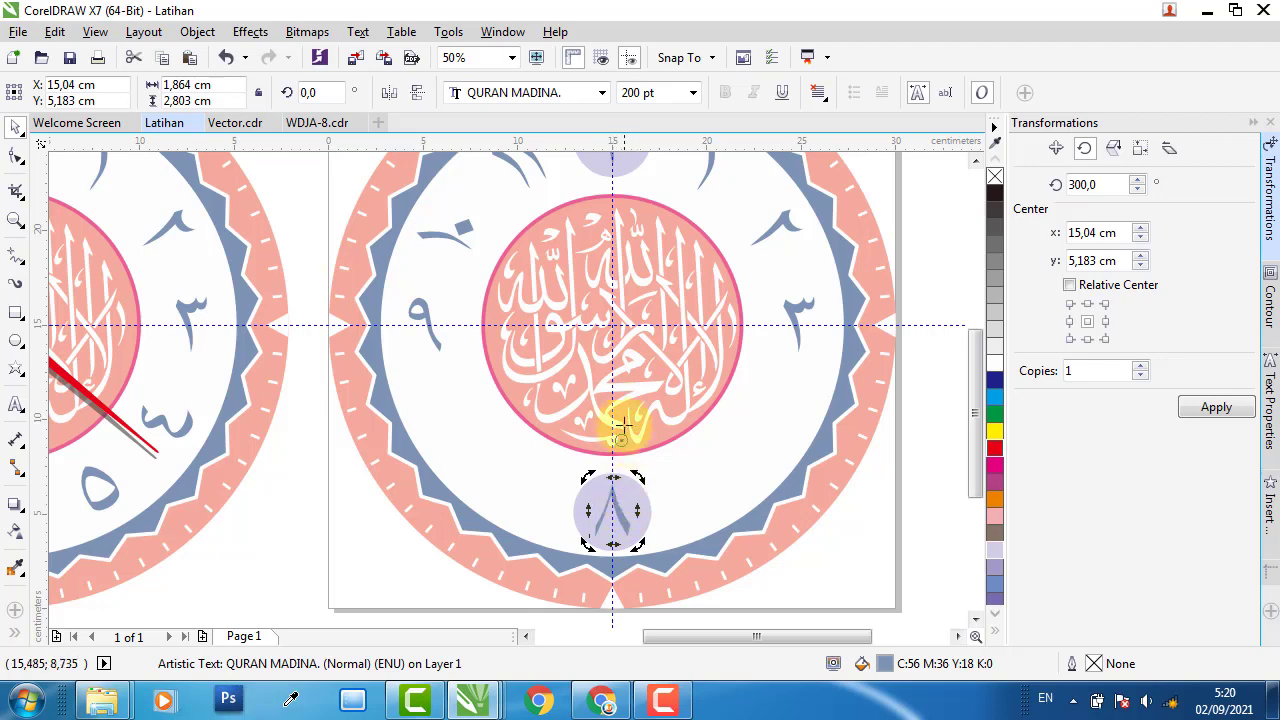
{"action": "scroll", "coordinate": [627, 322], "scroll_direction": "up", "scroll_amount": 3}
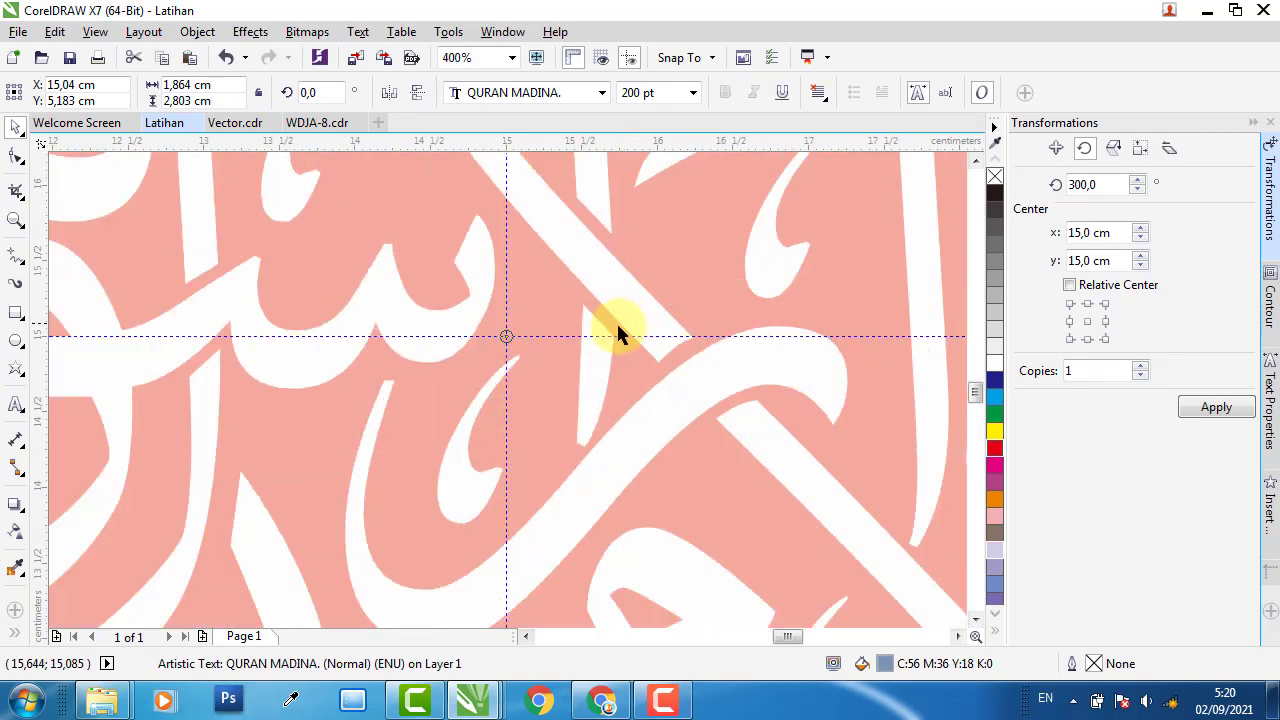
{"action": "scroll", "coordinate": [484, 321], "scroll_direction": "down", "scroll_amount": 3}
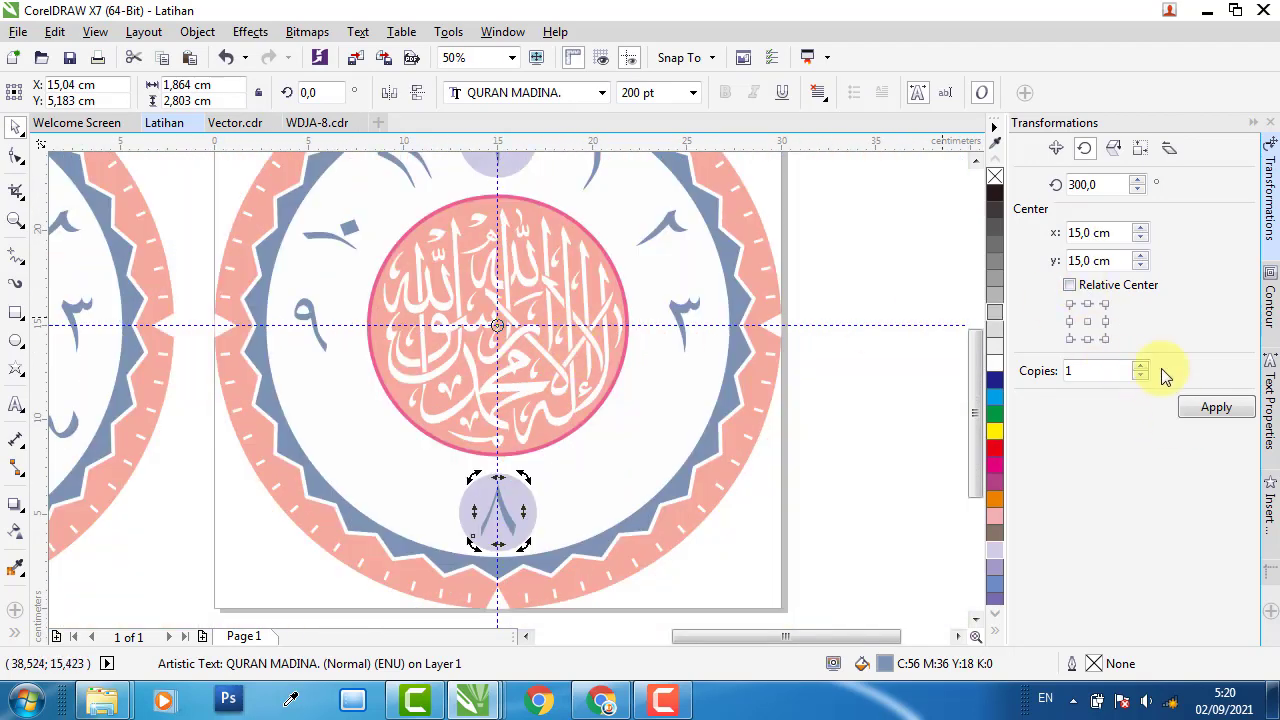
{"action": "left_click", "coordinate": [1216, 408]}
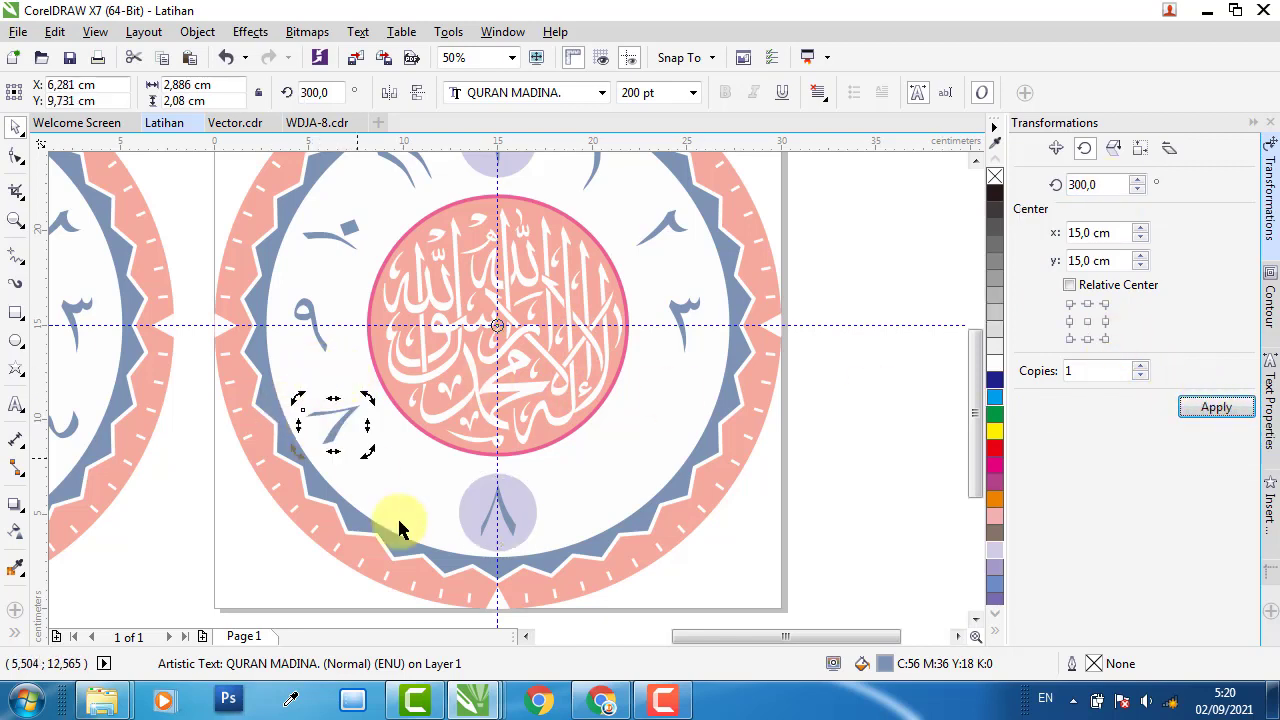
Set the rotation angle to 330° and change the upright ٨ numeral in the lower lavender circle to ٧
{"action": "left_click", "coordinate": [507, 527]}
{"action": "left_click_drag", "start_coordinate": [1110, 187], "coordinate": [1022, 214]}
{"action": "type", "text": "330"}
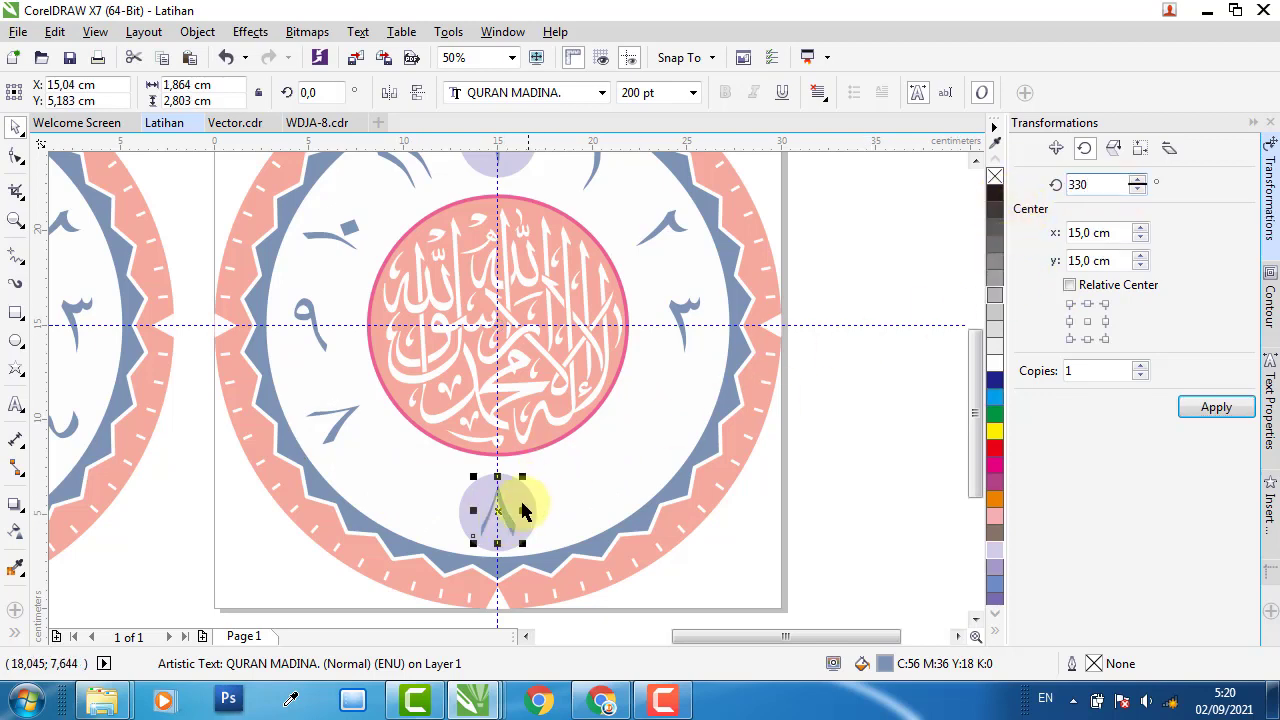
{"action": "double_click", "coordinate": [512, 523]}
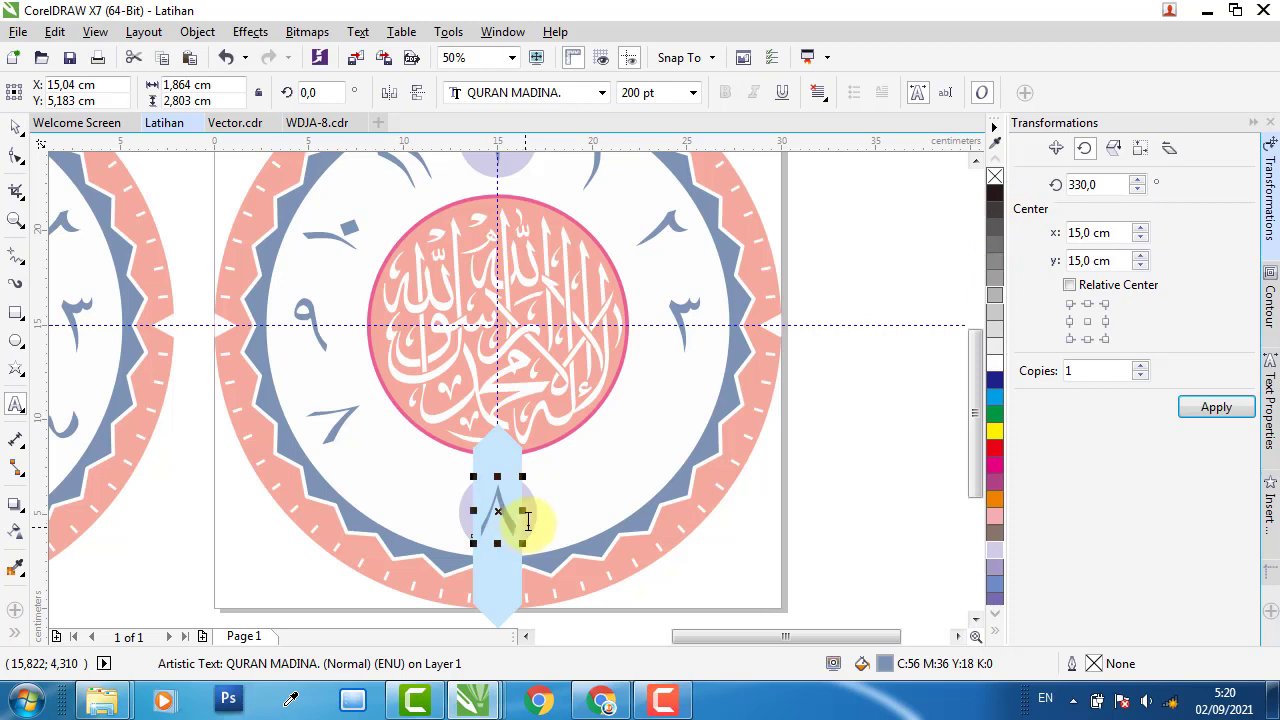
{"action": "key", "text": "Escape"}
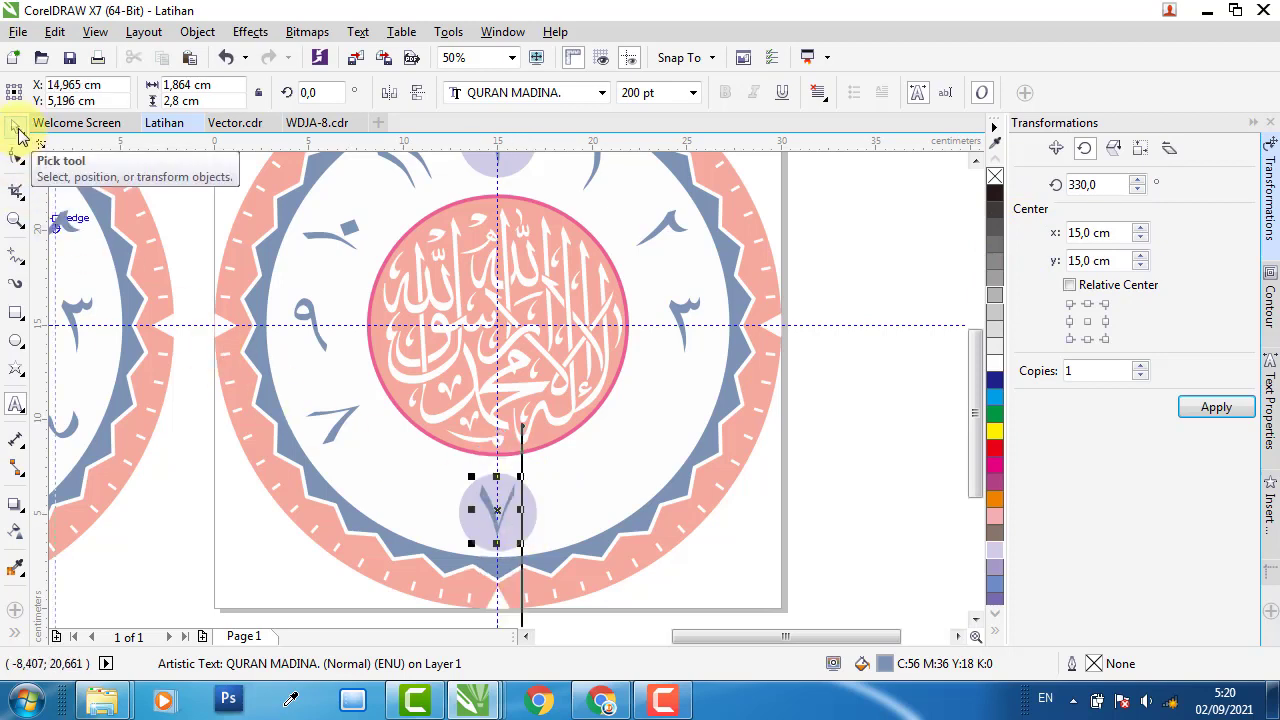
{"action": "left_click", "coordinate": [18, 135]}
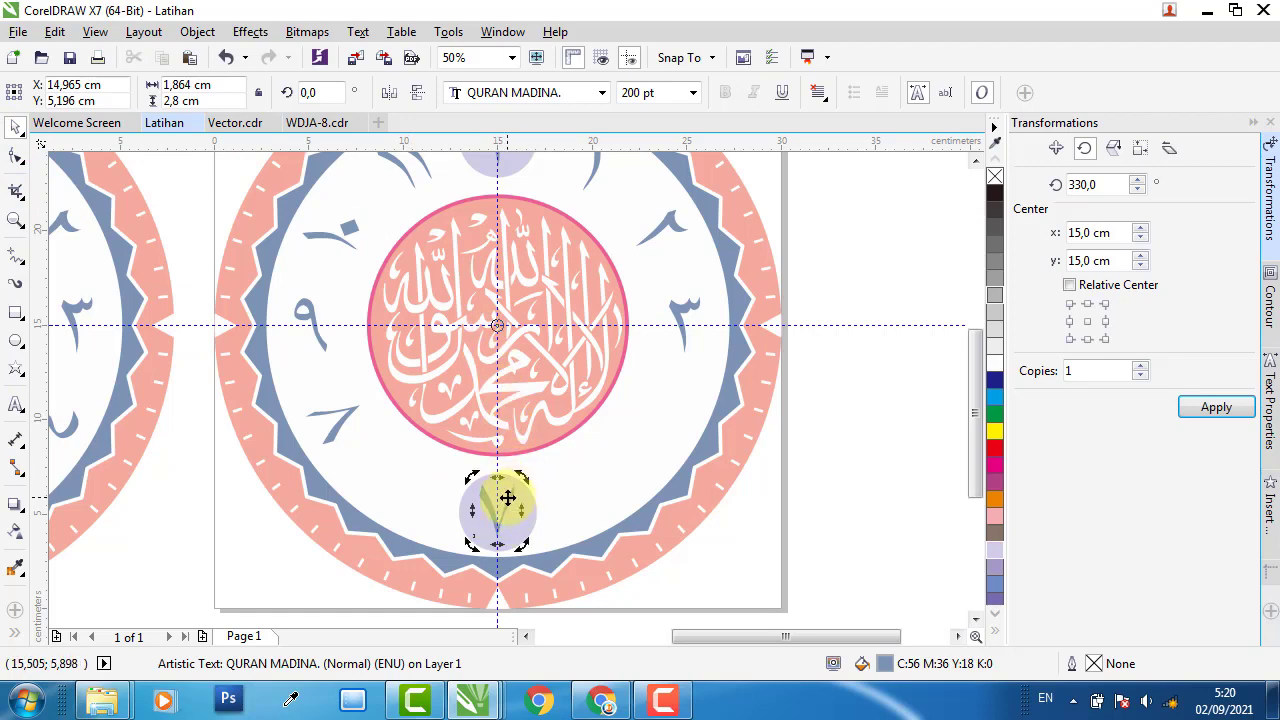
With the upright ٧ numeral's rotation centre on the guideline intersection (15, 15 cm), make one rotated copy
{"action": "scroll", "coordinate": [500, 350], "scroll_direction": "up", "scroll_amount": 10}
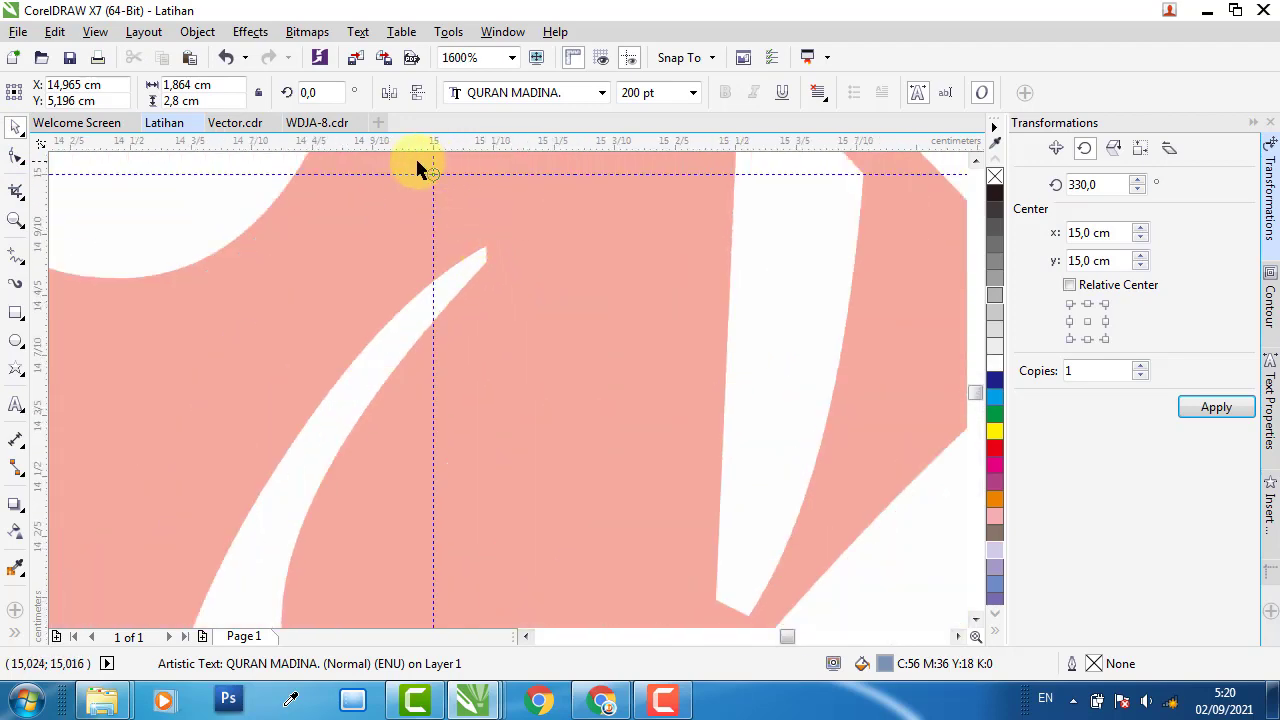
{"action": "scroll", "coordinate": [416, 160], "scroll_direction": "up", "scroll_amount": 8}
{"action": "scroll", "coordinate": [630, 343], "scroll_direction": "down", "scroll_amount": 20}
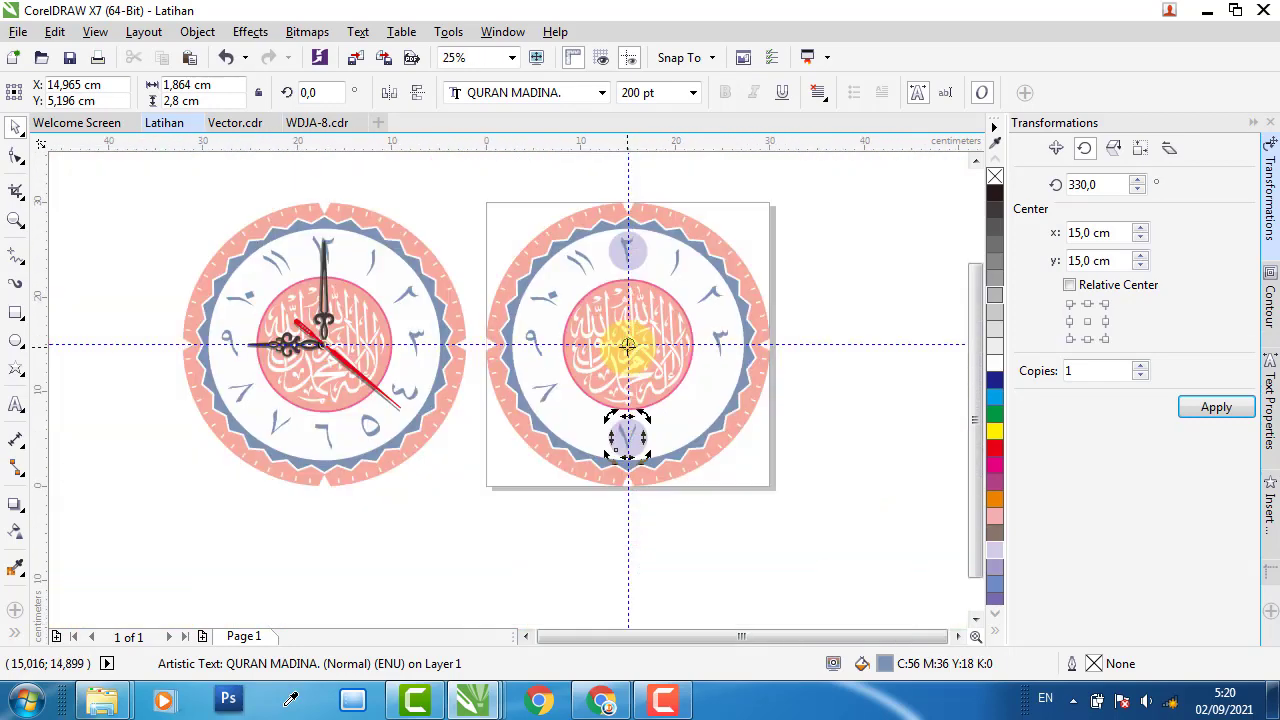
{"action": "scroll", "coordinate": [689, 409], "scroll_direction": "up", "scroll_amount": 1}
{"action": "left_click", "coordinate": [1210, 408]}
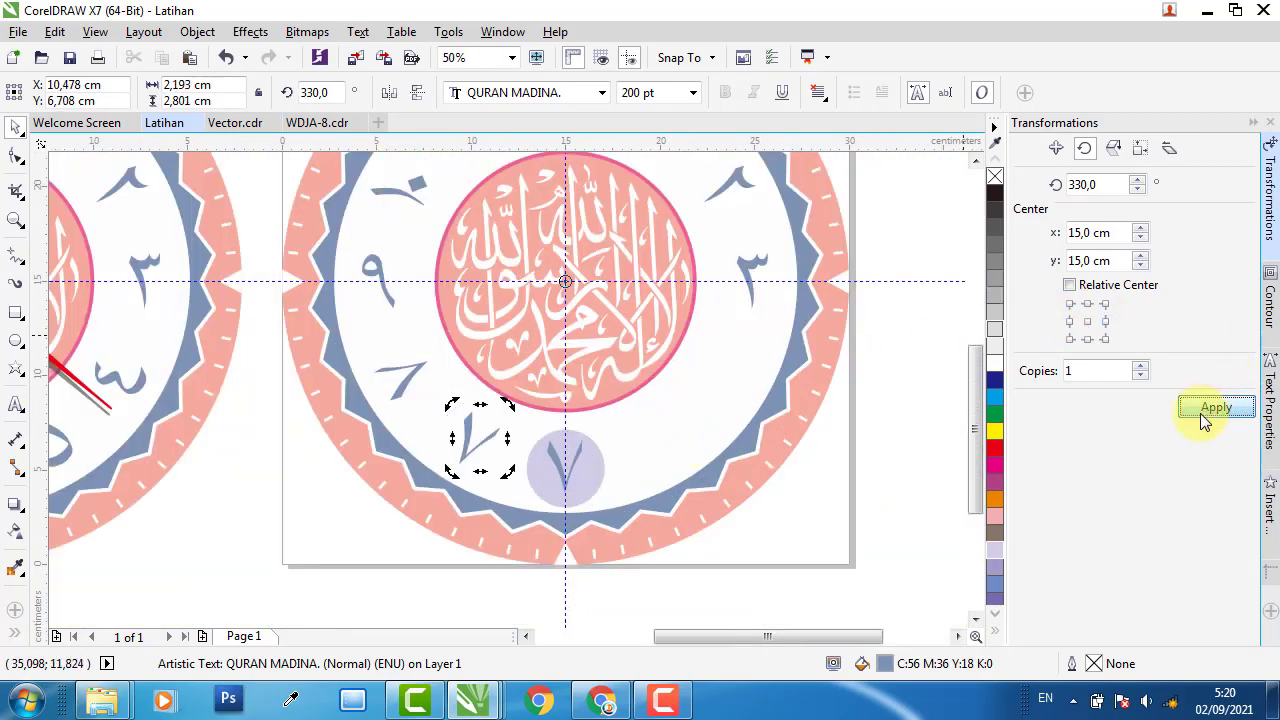
Change the upright ٧ numeral in the lower lavender circle to ٥ and centre it in the circle
{"action": "left_click", "coordinate": [640, 449]}
{"action": "left_click", "coordinate": [578, 458]}
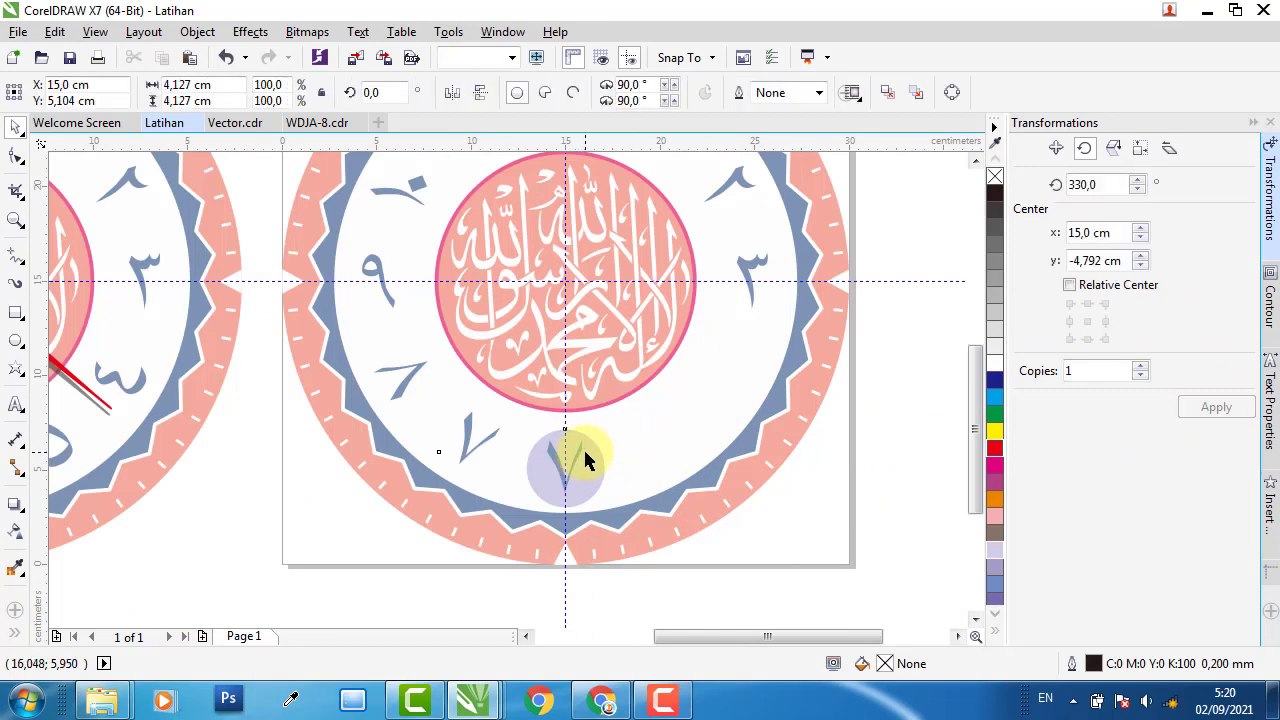
{"action": "double_click", "coordinate": [571, 457]}
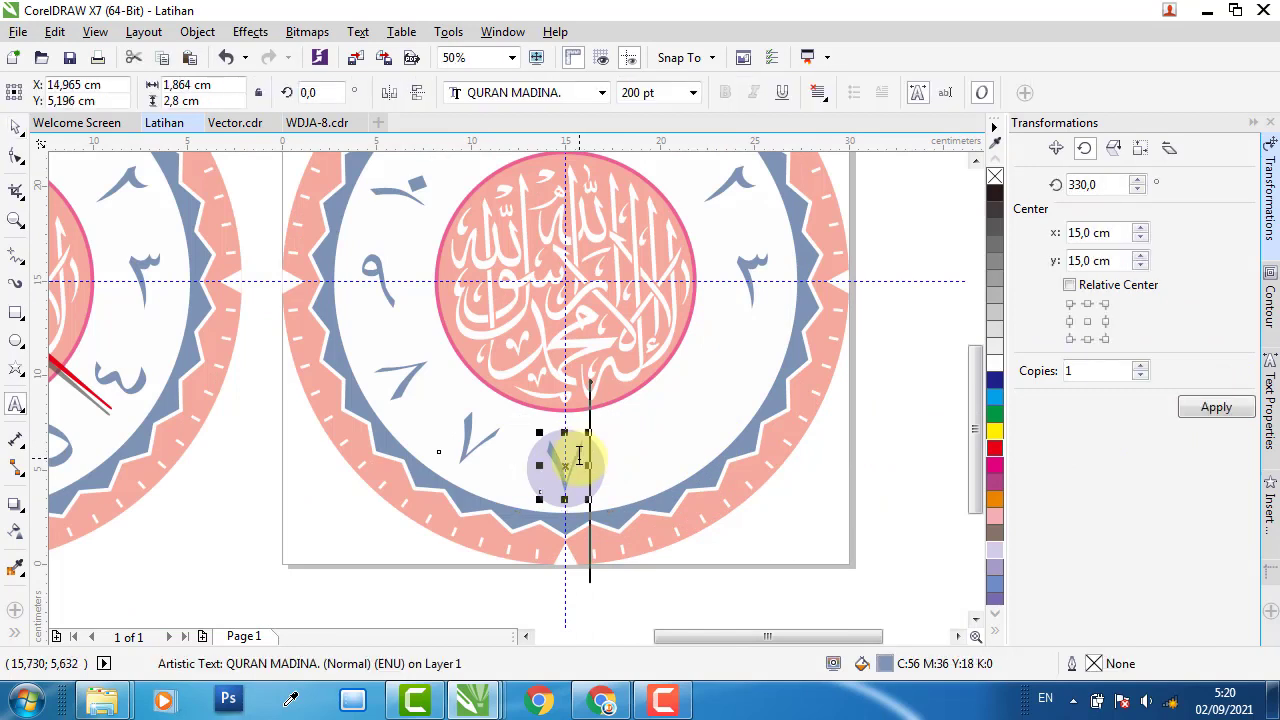
{"action": "key", "text": "ctrl+a"}
{"action": "type", "text": "5"}
{"action": "left_click", "coordinate": [16, 128]}
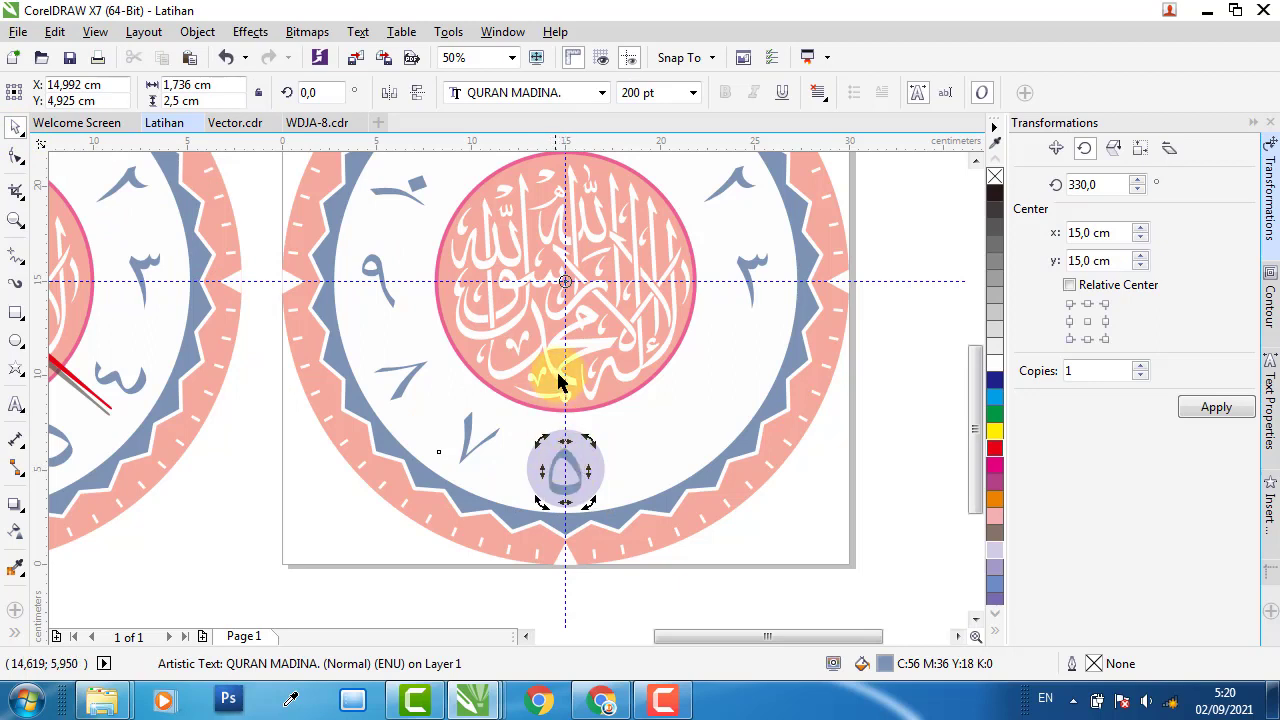
{"action": "key", "text": "Escape"}
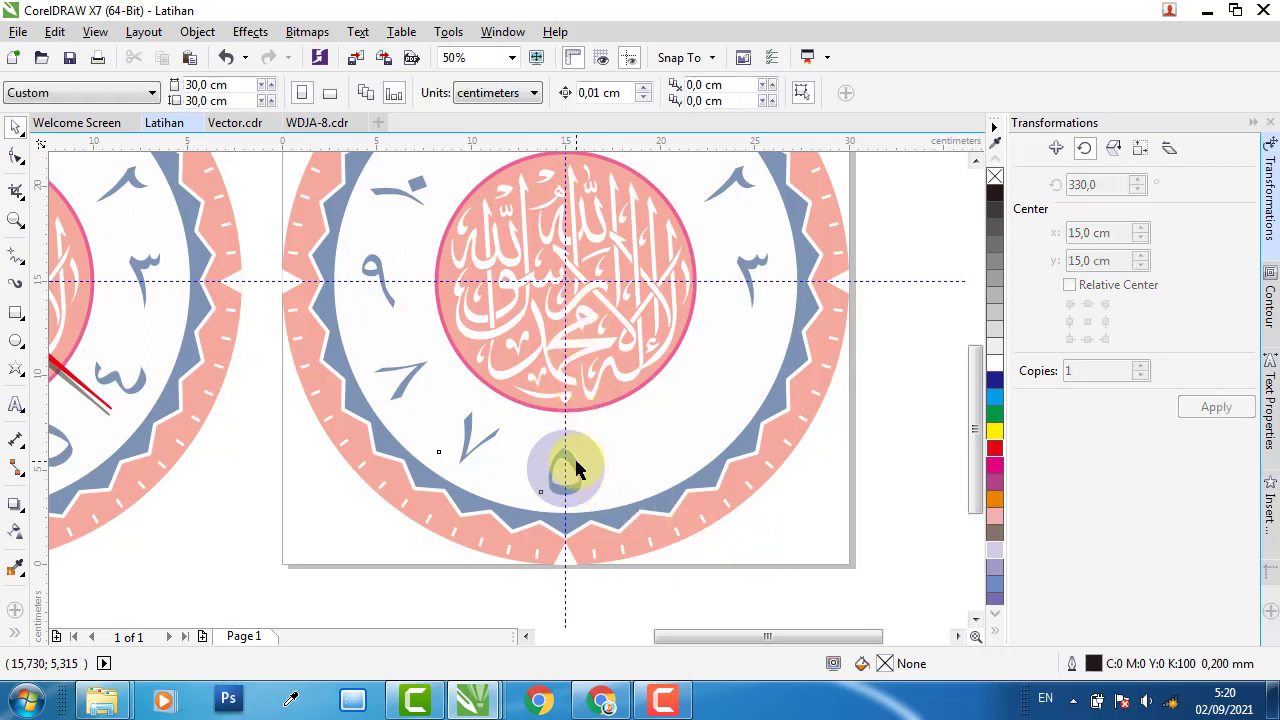
{"action": "left_click", "coordinate": [571, 466]}
{"action": "left_click", "coordinate": [600, 452], "text": "shift"}
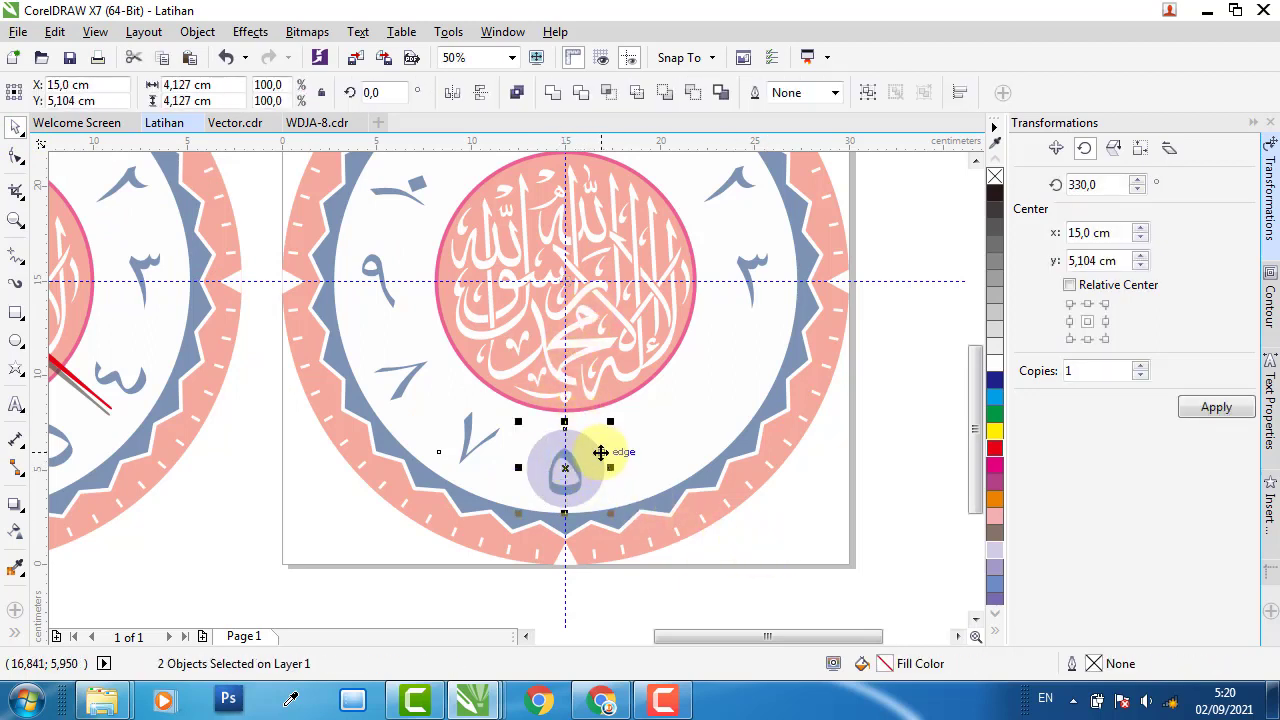
{"action": "left_click", "coordinate": [837, 551]}
Snap the upright ٥ numeral's rotation centre to the clock centre (15, 15 cm) and make one copy rotated 30°
{"action": "left_click", "coordinate": [575, 466]}
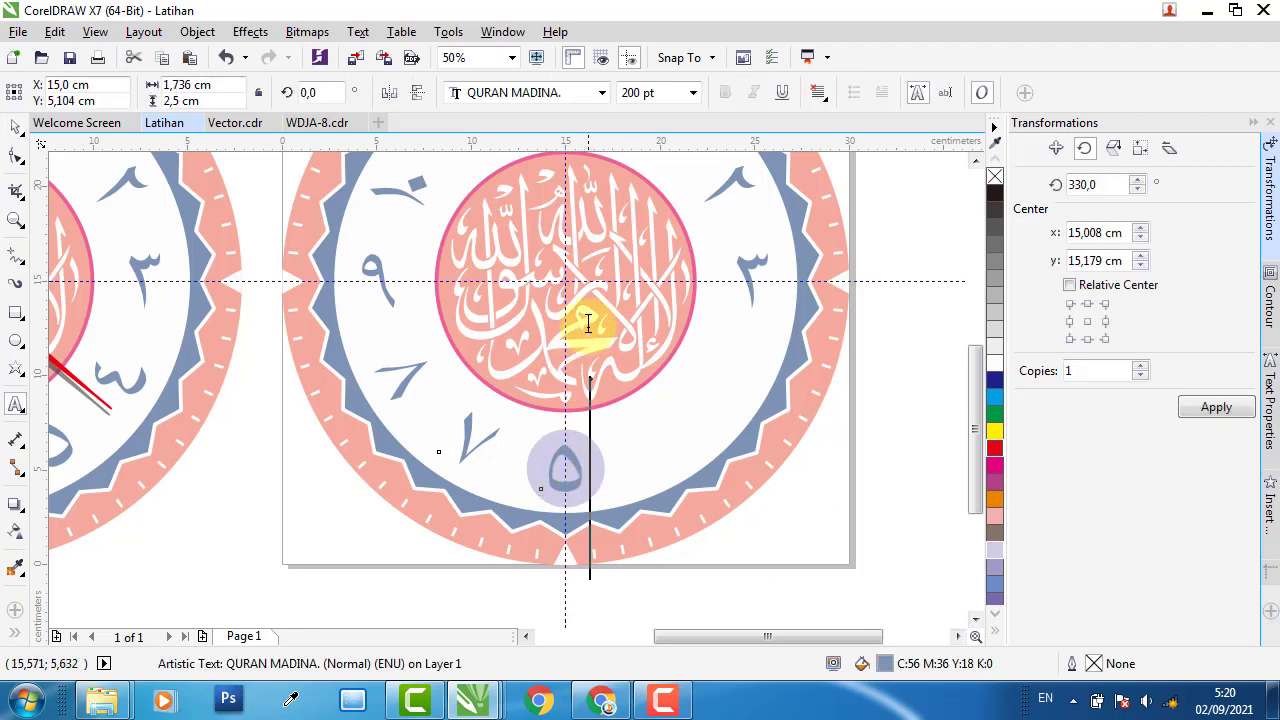
{"action": "left_click", "coordinate": [560, 468]}
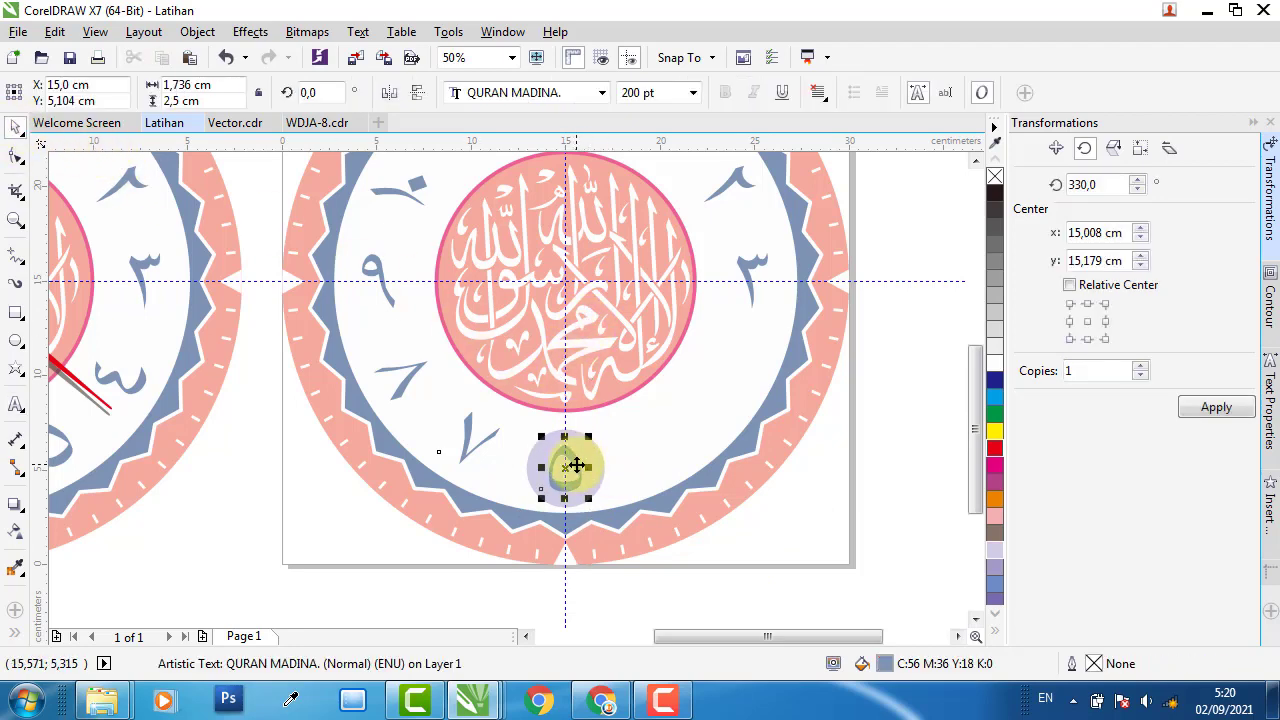
{"action": "mouse_move", "coordinate": [565, 467]}
{"action": "left_mouse_down"}
{"action": "mouse_move", "coordinate": [586, 306]}
{"action": "mouse_move", "coordinate": [570, 280]}
{"action": "mouse_move", "coordinate": [537, 314]}
{"action": "mouse_move", "coordinate": [443, 277]}
{"action": "mouse_move", "coordinate": [451, 254]}
{"action": "mouse_move", "coordinate": [432, 408]}
{"action": "mouse_move", "coordinate": [443, 467]}
{"action": "left_mouse_up"}
{"action": "scroll", "coordinate": [568, 280], "scroll_direction": "up", "scroll_amount": 6}
{"action": "scroll", "coordinate": [420, 330], "scroll_direction": "down", "scroll_amount": 7}
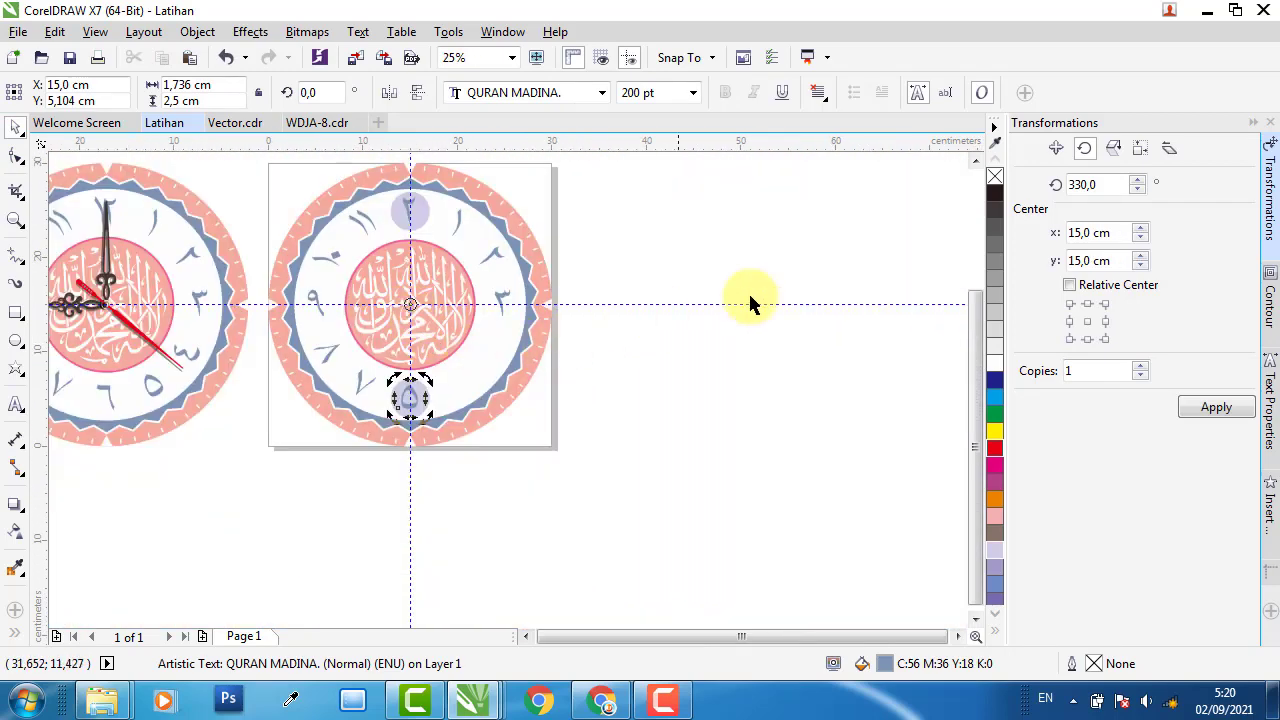
{"action": "double_click", "coordinate": [1115, 185]}
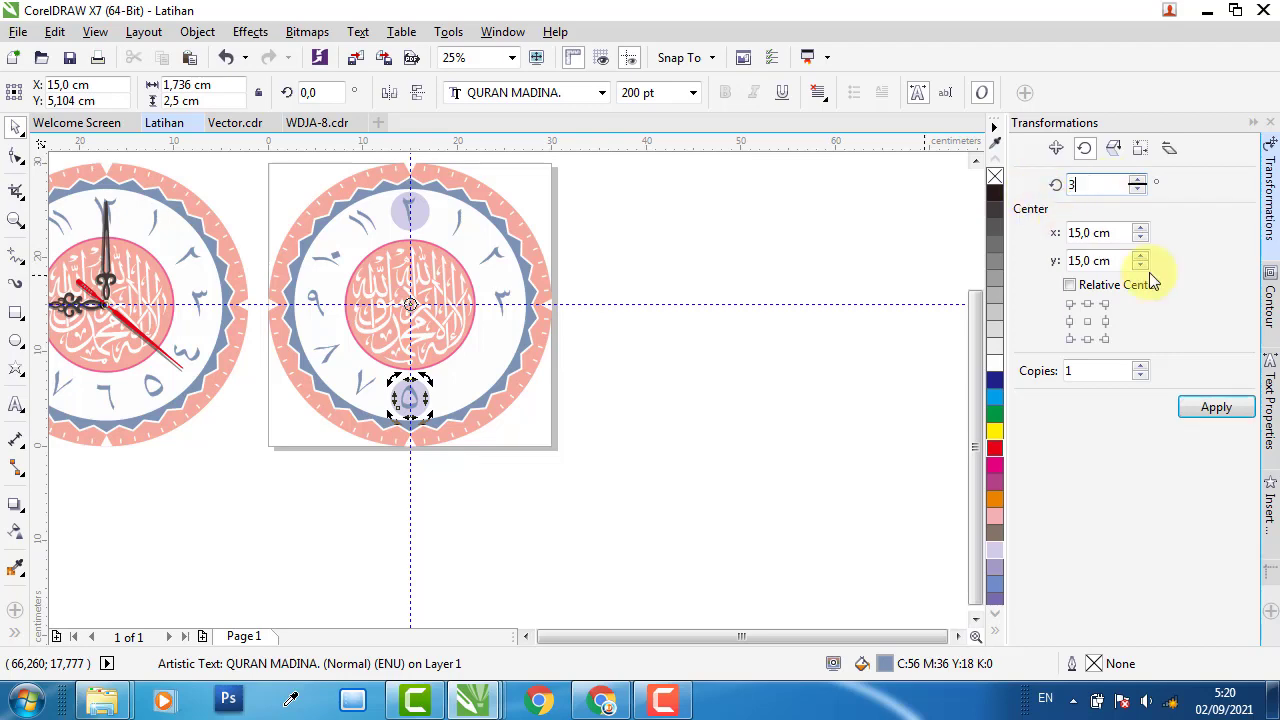
{"action": "left_click", "coordinate": [1216, 406]}
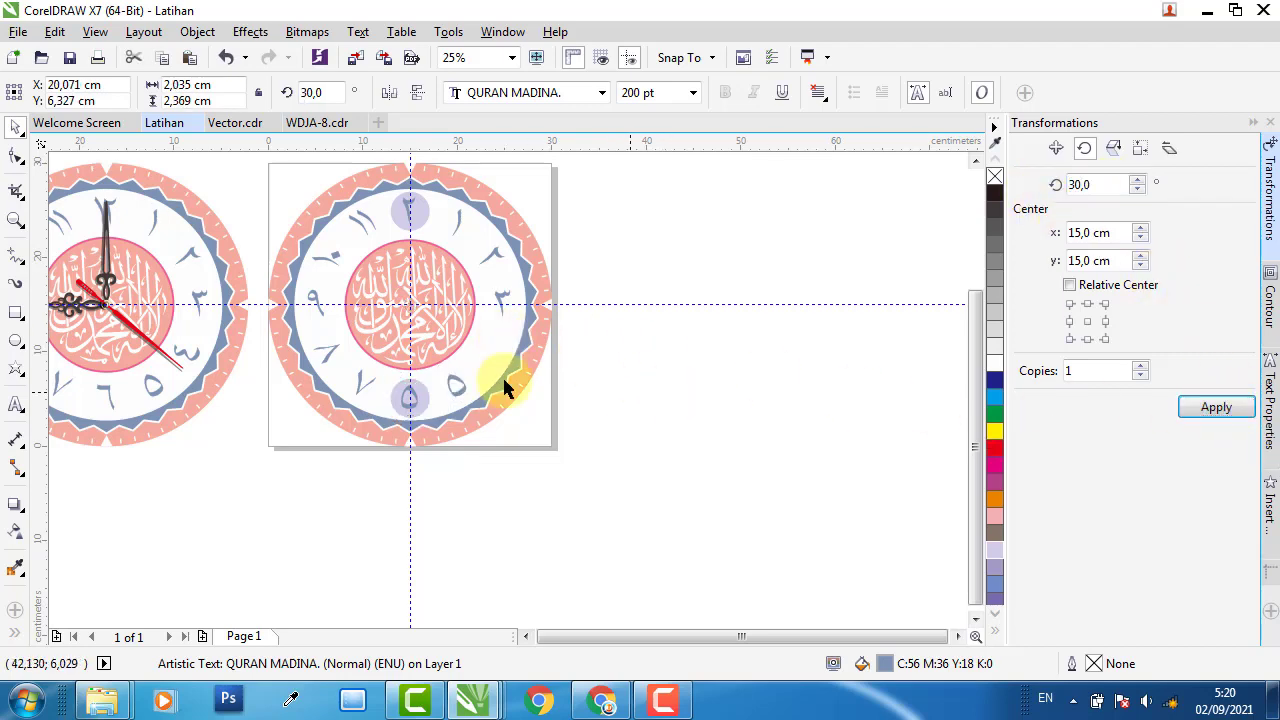
Change the upright ٥ numeral in the lower lavender circle to ٤ and centre it in the circle
{"action": "key", "text": "Escape"}
{"action": "scroll", "coordinate": [421, 400], "scroll_direction": "up", "scroll_amount": 1}
{"action": "scroll", "coordinate": [421, 400], "scroll_direction": "up", "scroll_amount": 2}
{"action": "left_click", "coordinate": [305, 400]}
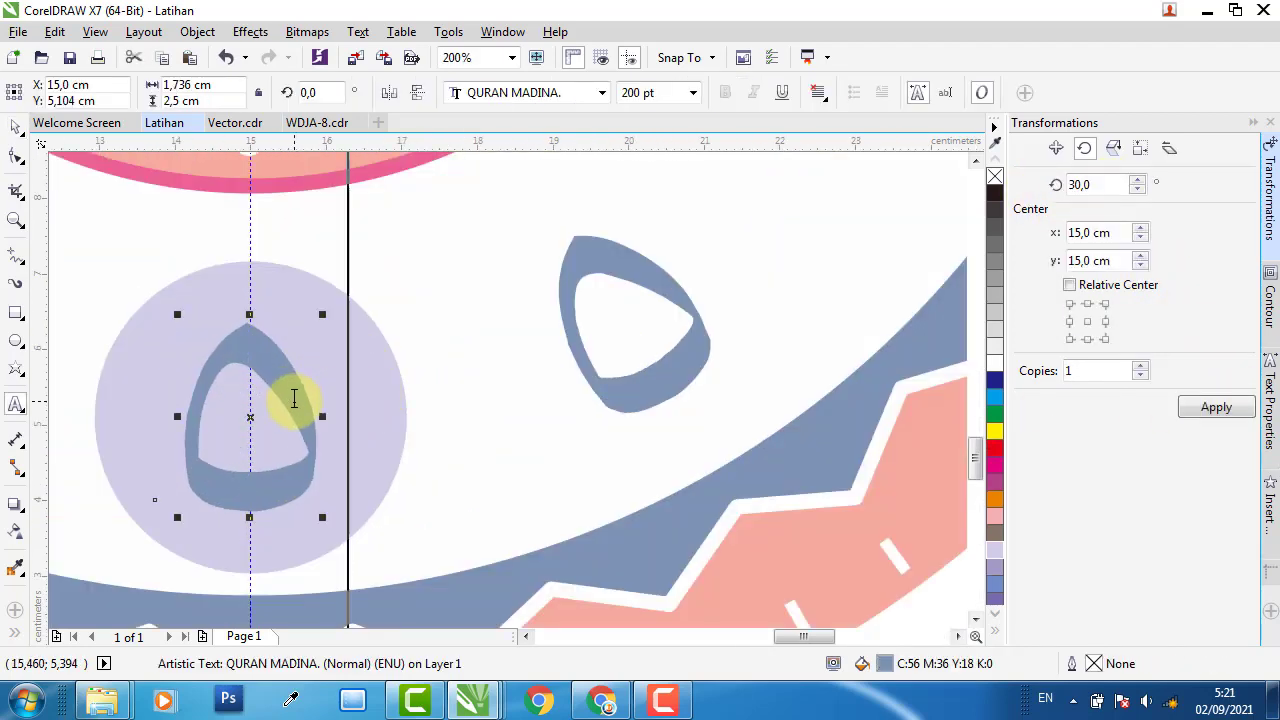
{"action": "double_click", "coordinate": [303, 402]}
{"action": "type", "text": "ع"}
{"action": "left_click", "coordinate": [13, 132]}
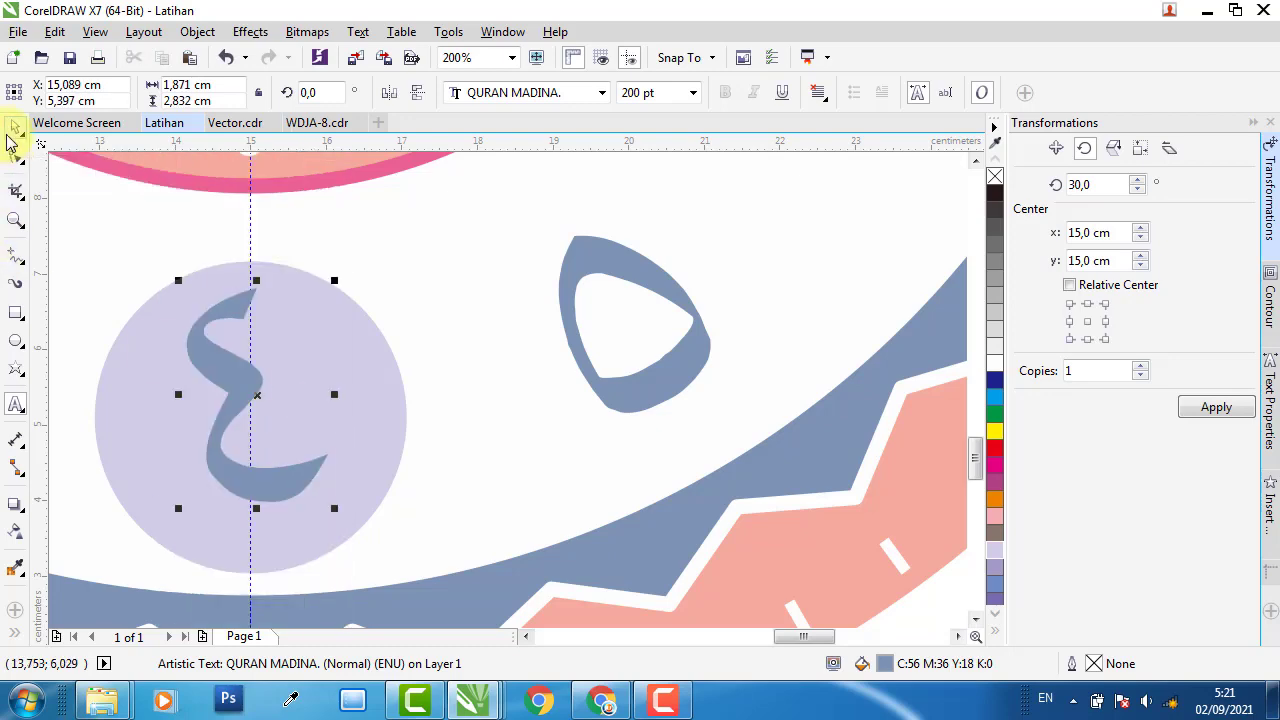
{"action": "left_click", "coordinate": [371, 349], "text": "shift"}
{"action": "key", "text": "c"}
{"action": "key", "text": "e"}
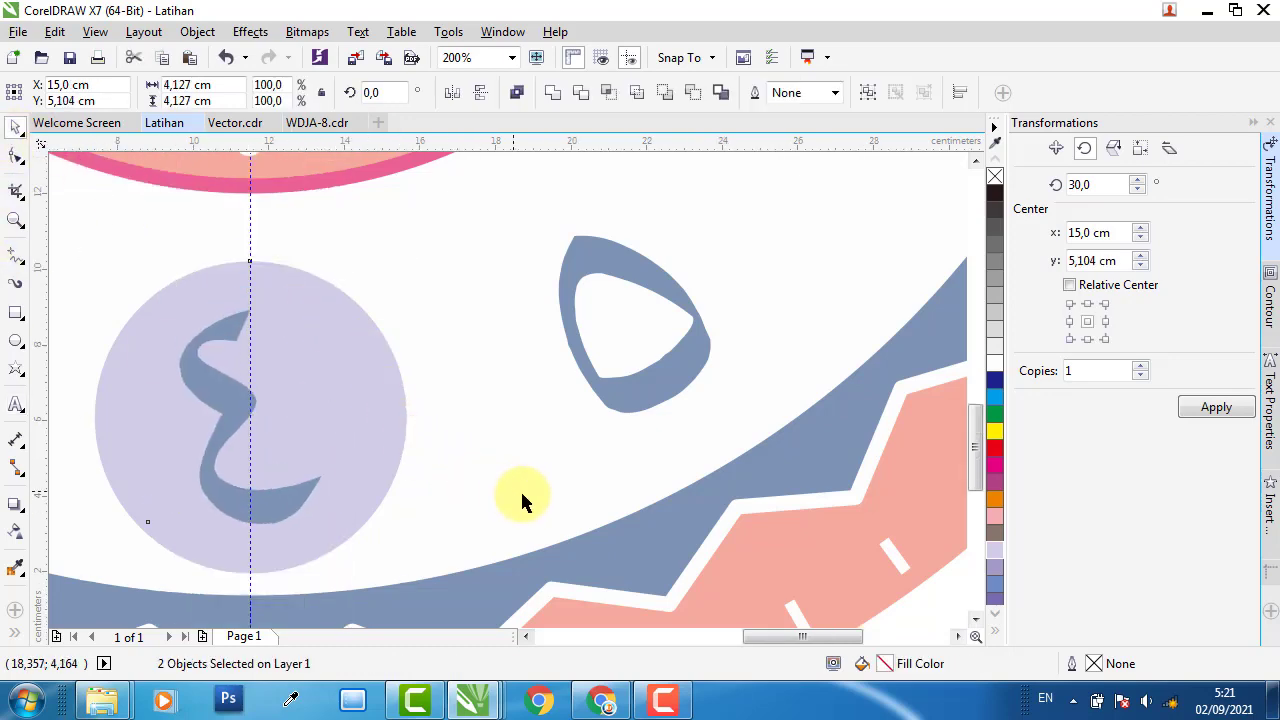
Snap the upright ٤ numeral's rotation centre to the clock centre (15, 15 cm) and make one copy rotated 60°
{"action": "scroll", "coordinate": [520, 495], "scroll_direction": "down", "scroll_amount": 2}
{"action": "left_click", "coordinate": [545, 447]}
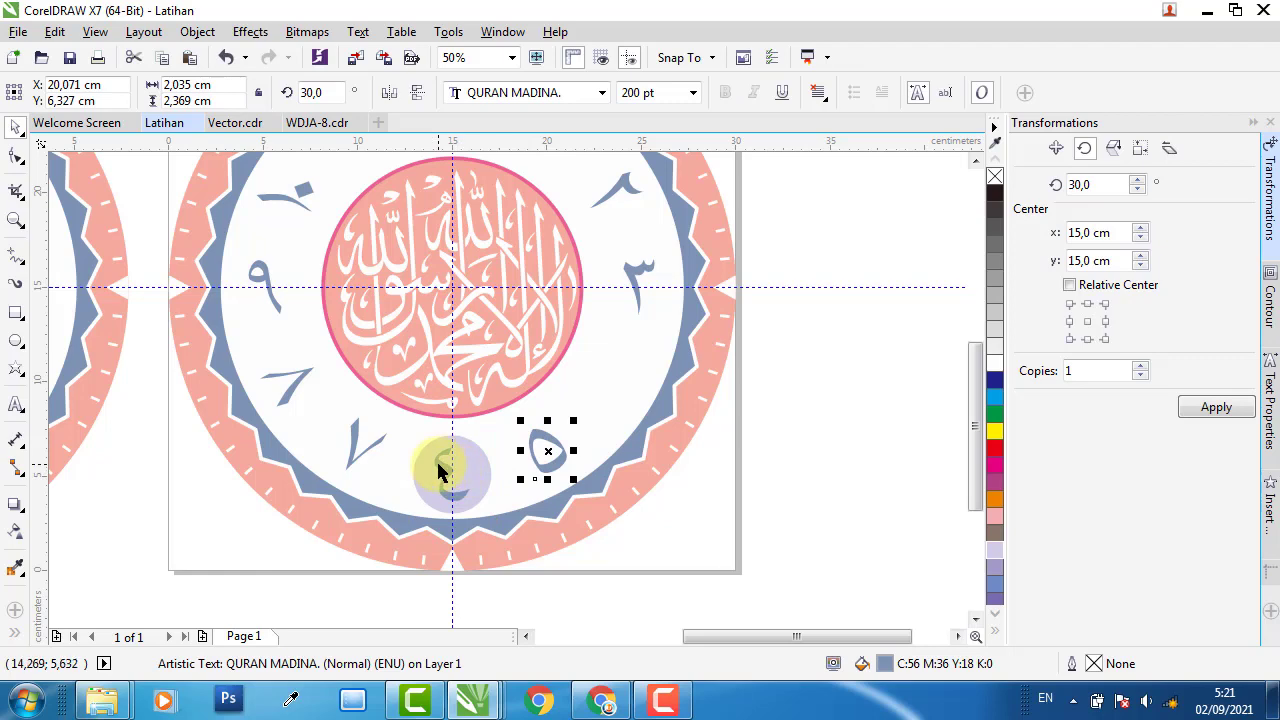
{"action": "left_click", "coordinate": [440, 470]}
{"action": "scroll", "coordinate": [443, 290], "scroll_direction": "up", "scroll_amount": 4}
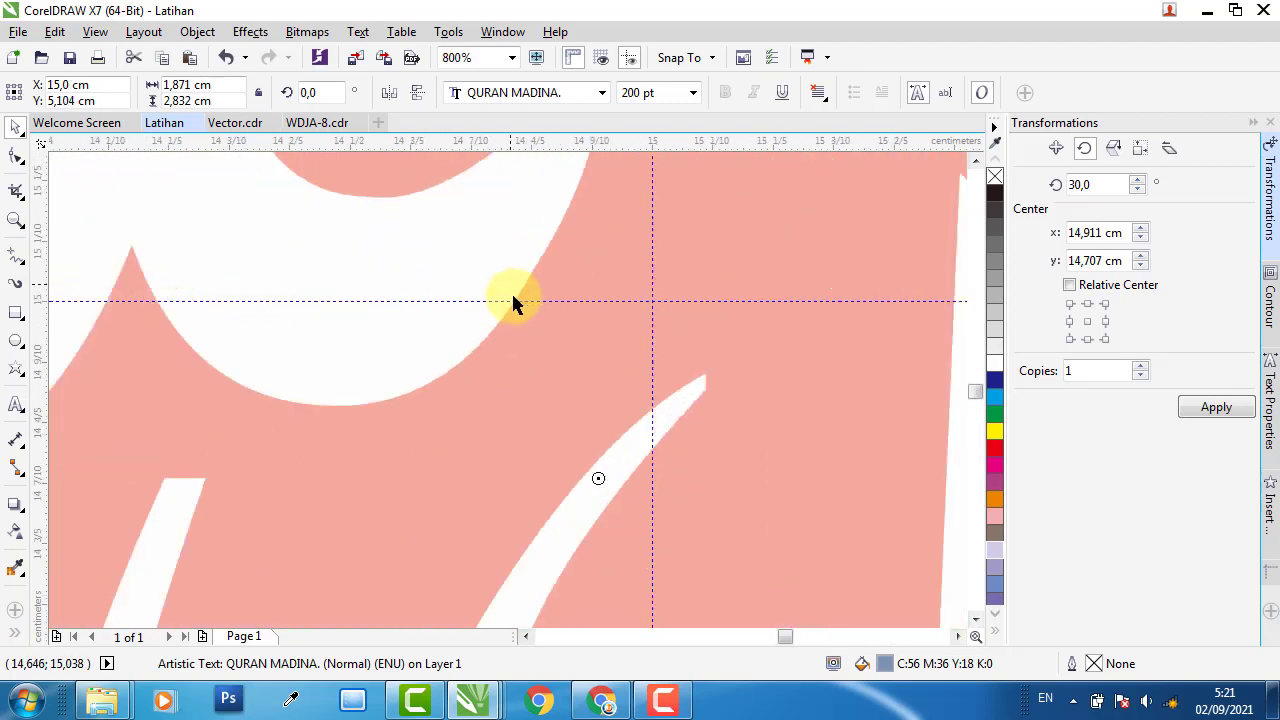
{"action": "left_click_drag", "start_coordinate": [598, 478], "coordinate": [643, 299]}
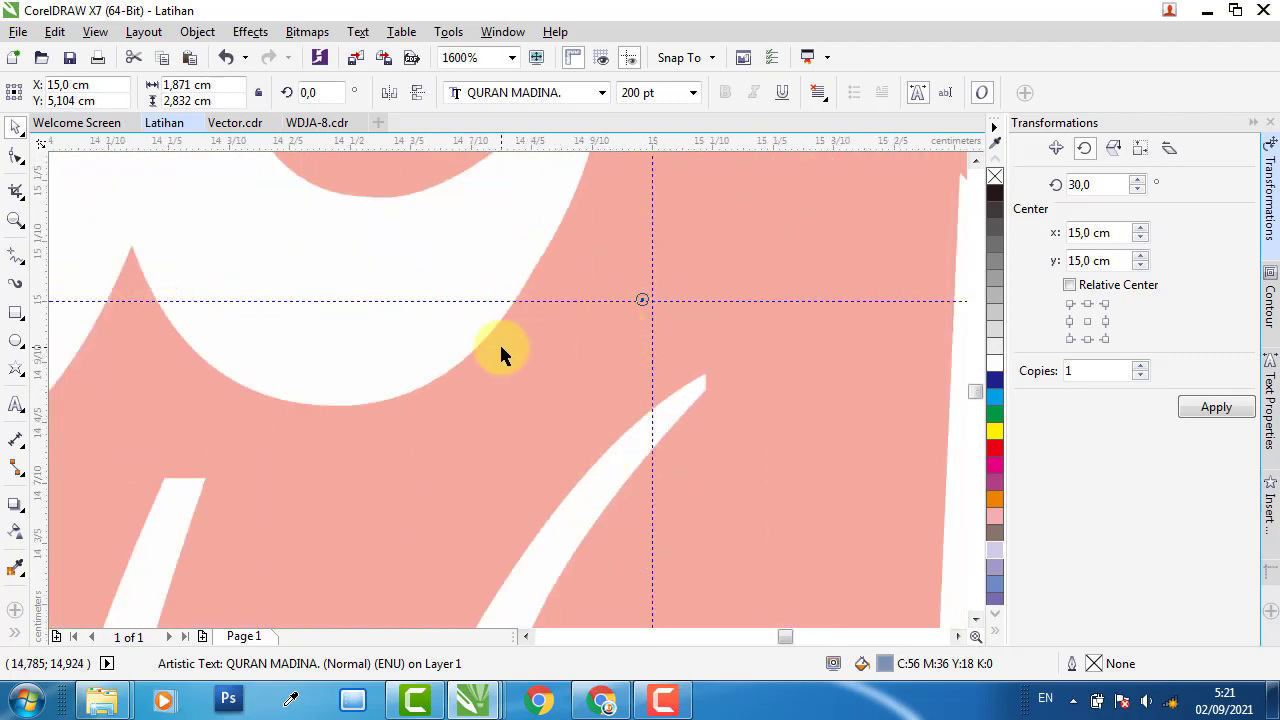
{"action": "scroll", "coordinate": [501, 345], "scroll_direction": "down", "scroll_amount": 5}
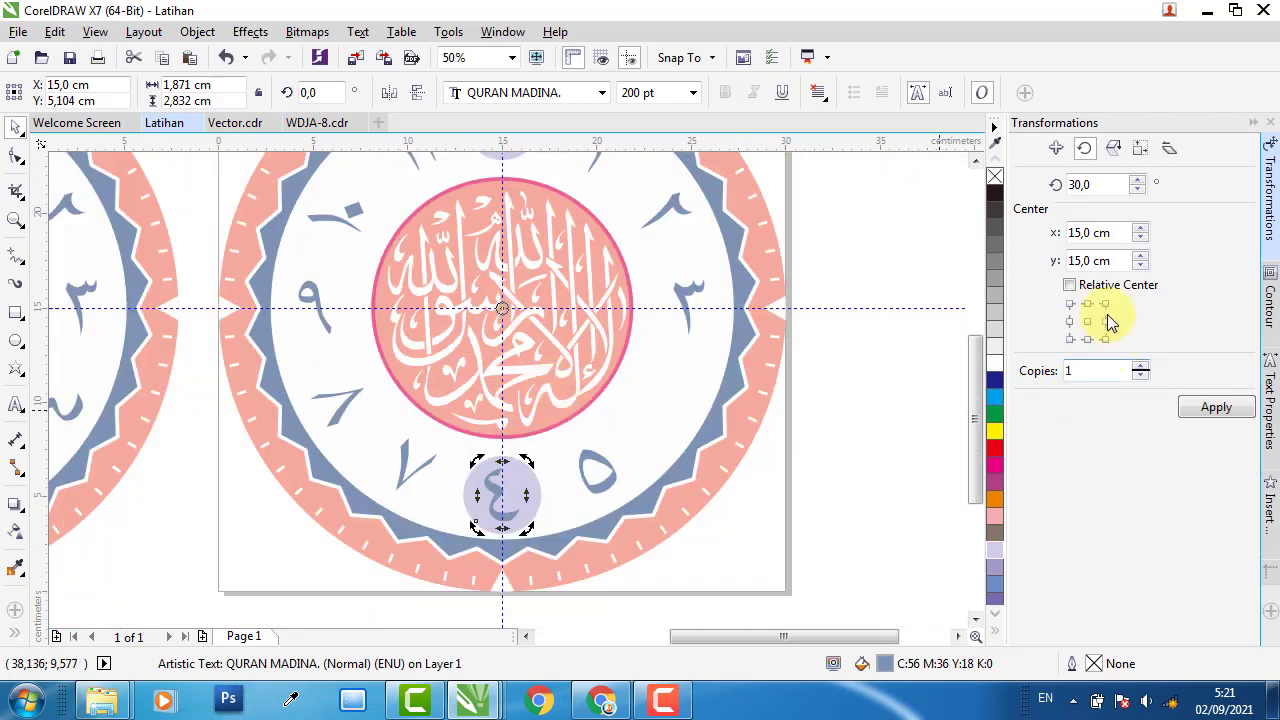
{"action": "double_click", "coordinate": [1088, 180]}
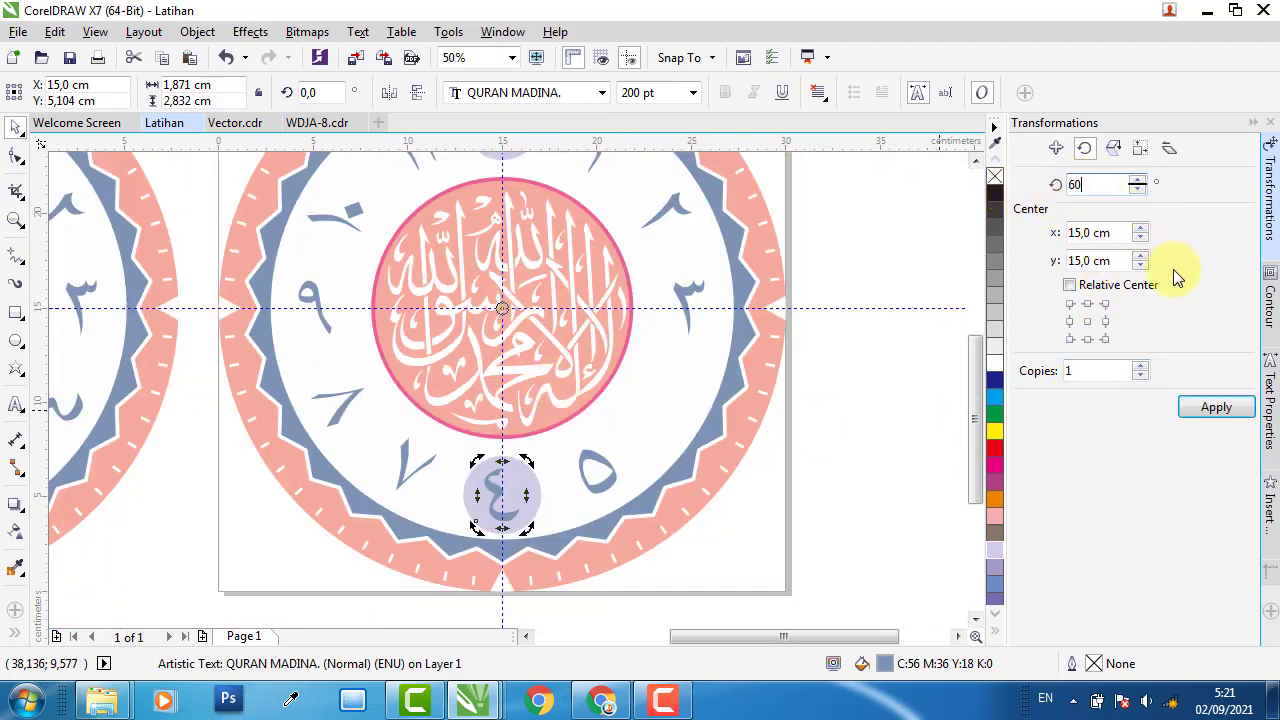
{"action": "left_click", "coordinate": [1210, 406]}
Change the upright ٤ numeral in the lower lavender circle to ٦ and centre it in the circle
{"action": "left_click", "coordinate": [604, 432]}
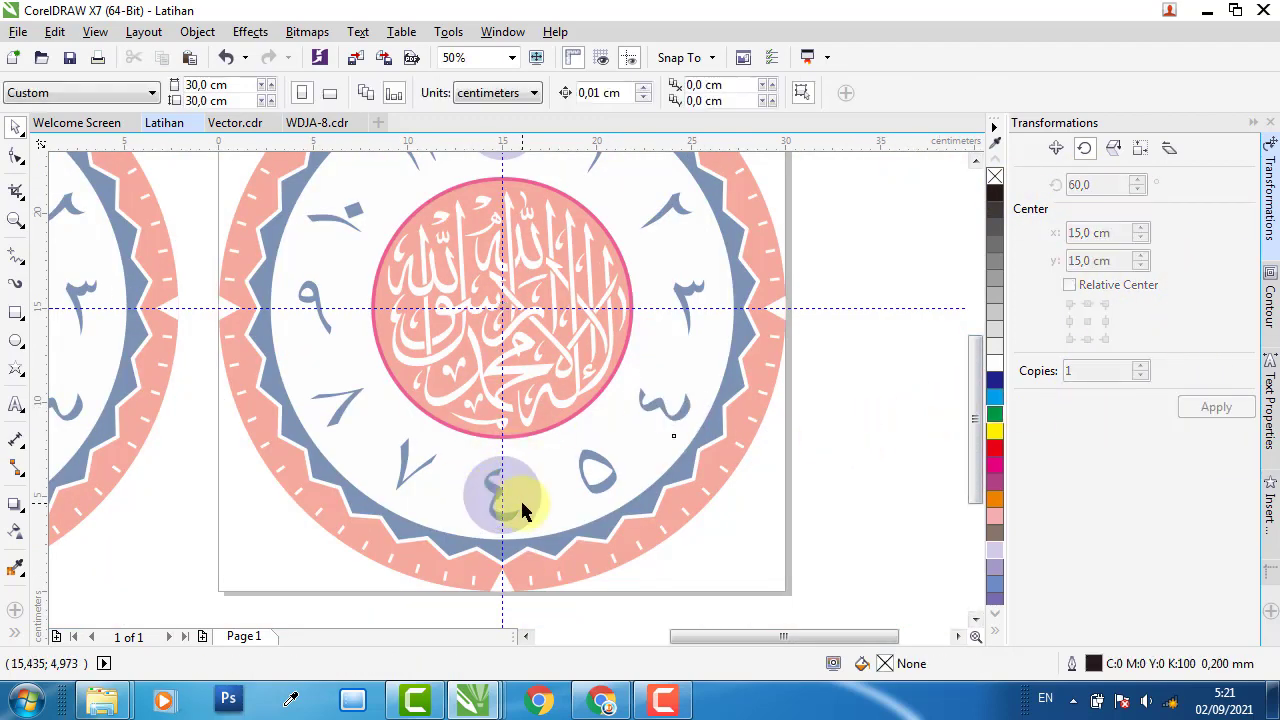
{"action": "scroll", "coordinate": [490, 507], "scroll_direction": "up", "scroll_amount": 1}
{"action": "left_click", "coordinate": [497, 521]}
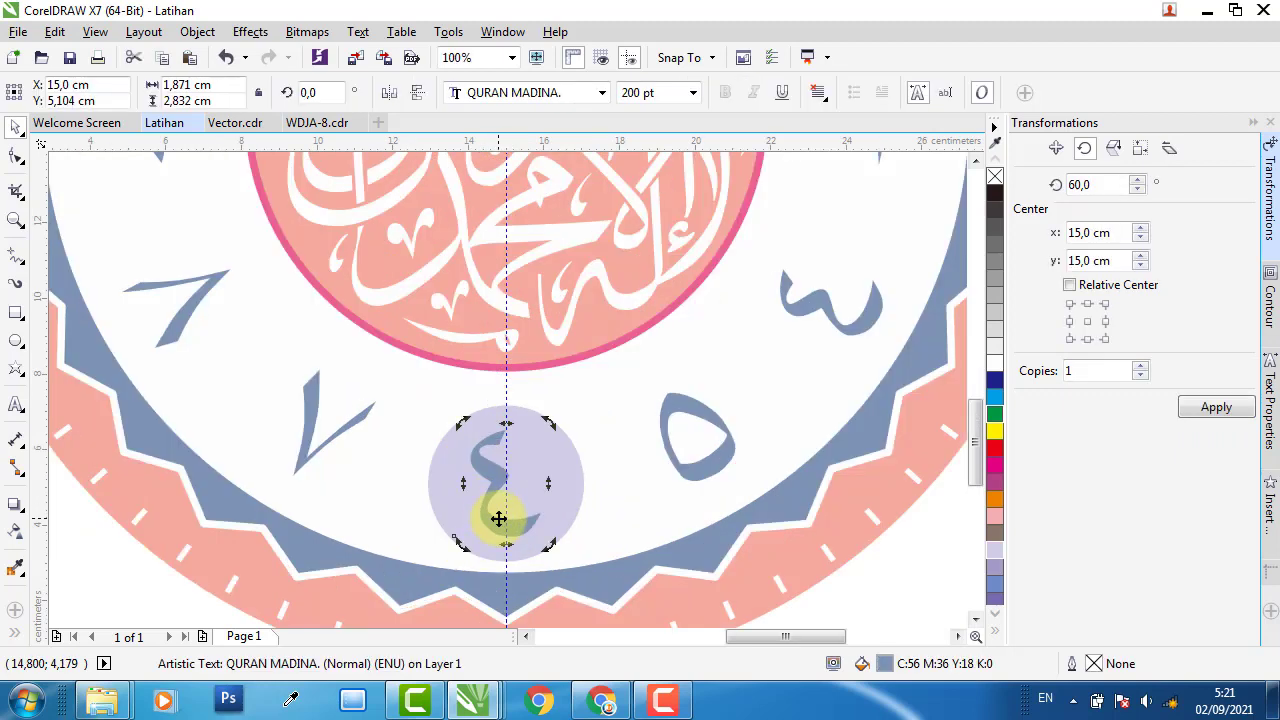
{"action": "double_click", "coordinate": [494, 518]}
{"action": "type", "text": "6"}
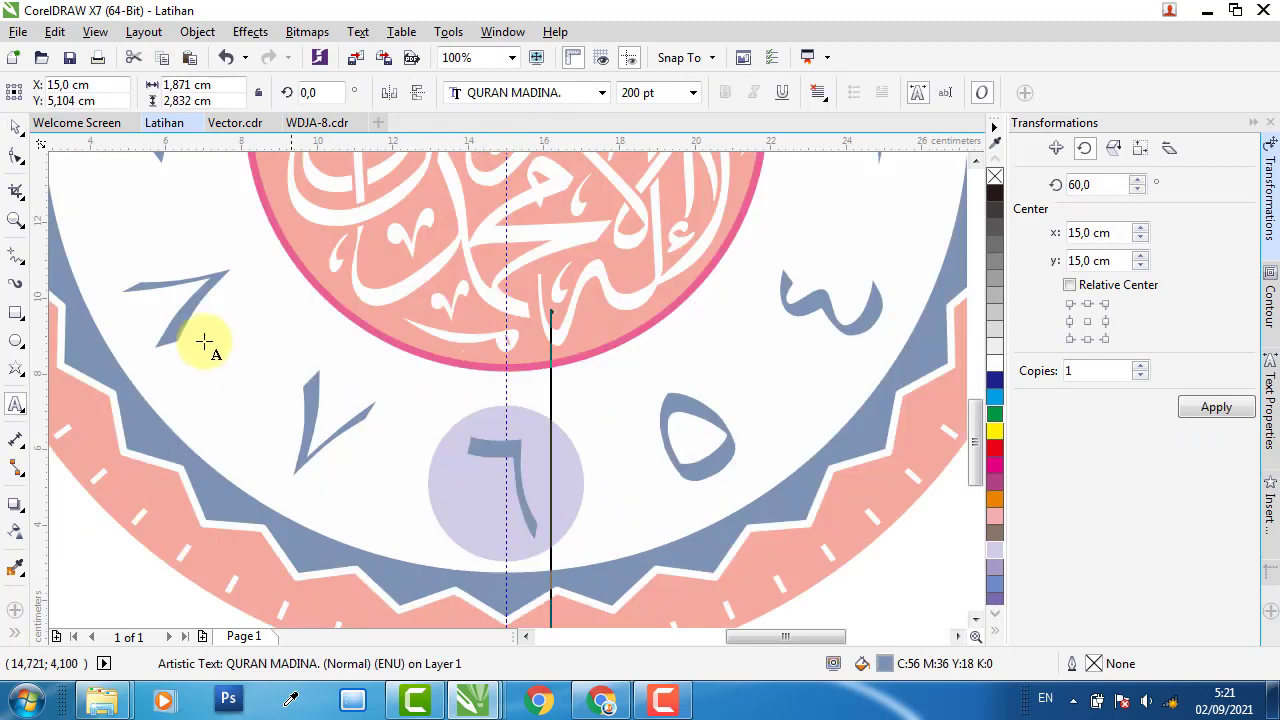
{"action": "left_click", "coordinate": [13, 130]}
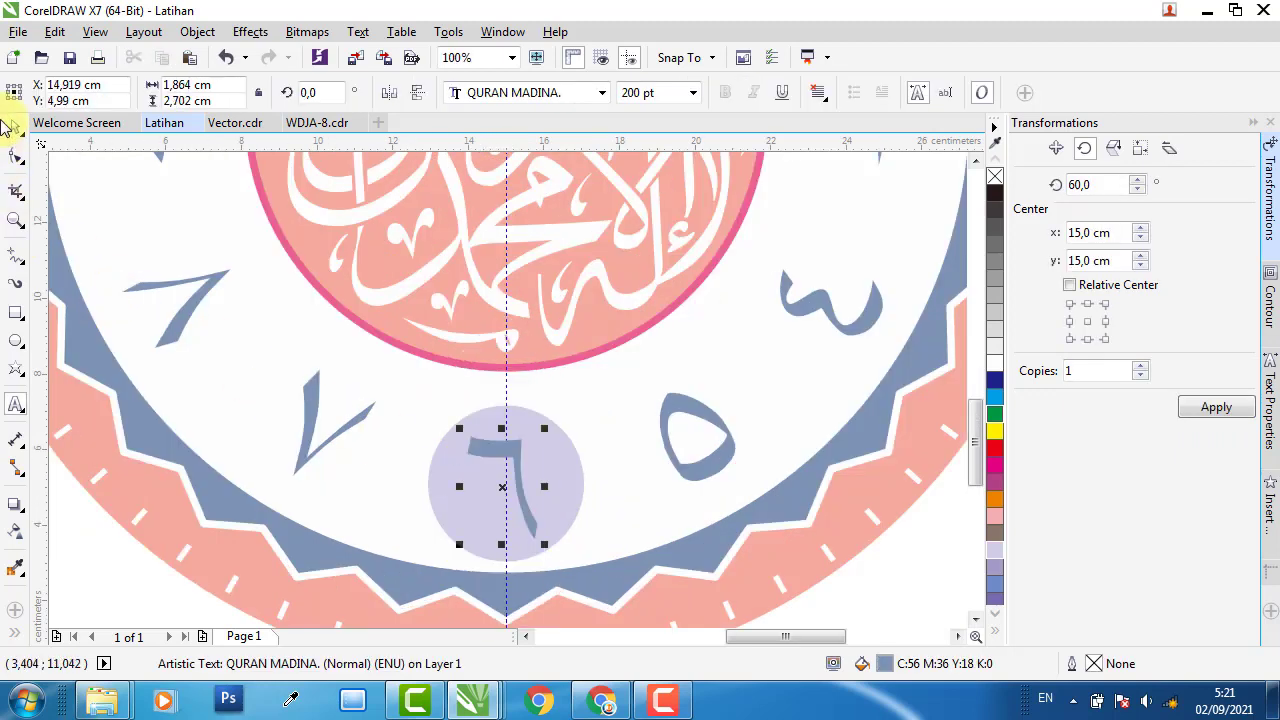
{"action": "left_click", "coordinate": [565, 453], "text": "shift"}
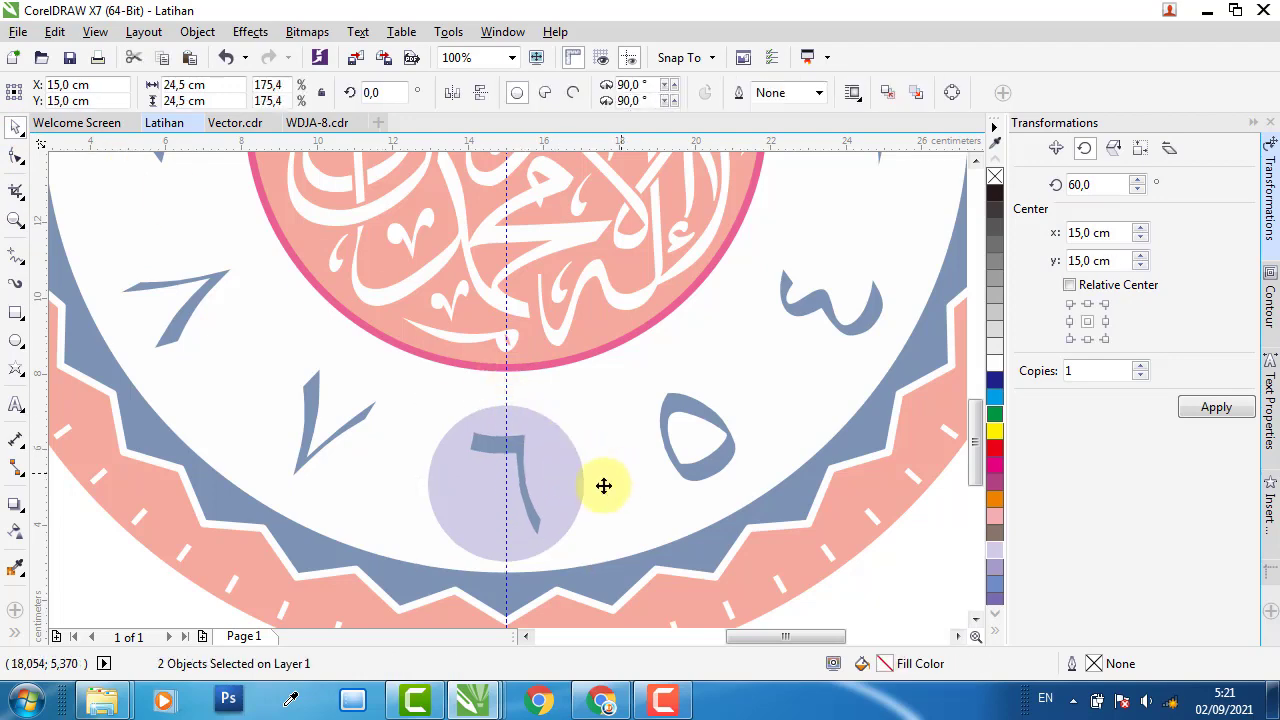
Delete the lavender circle behind the bottom ٦ numeral
{"action": "left_click", "coordinate": [580, 490]}
{"action": "key", "text": "Delete"}
{"action": "scroll", "coordinate": [560, 440], "scroll_direction": "down", "scroll_amount": 5}
{"action": "scroll", "coordinate": [560, 320], "scroll_direction": "up", "scroll_amount": 2}
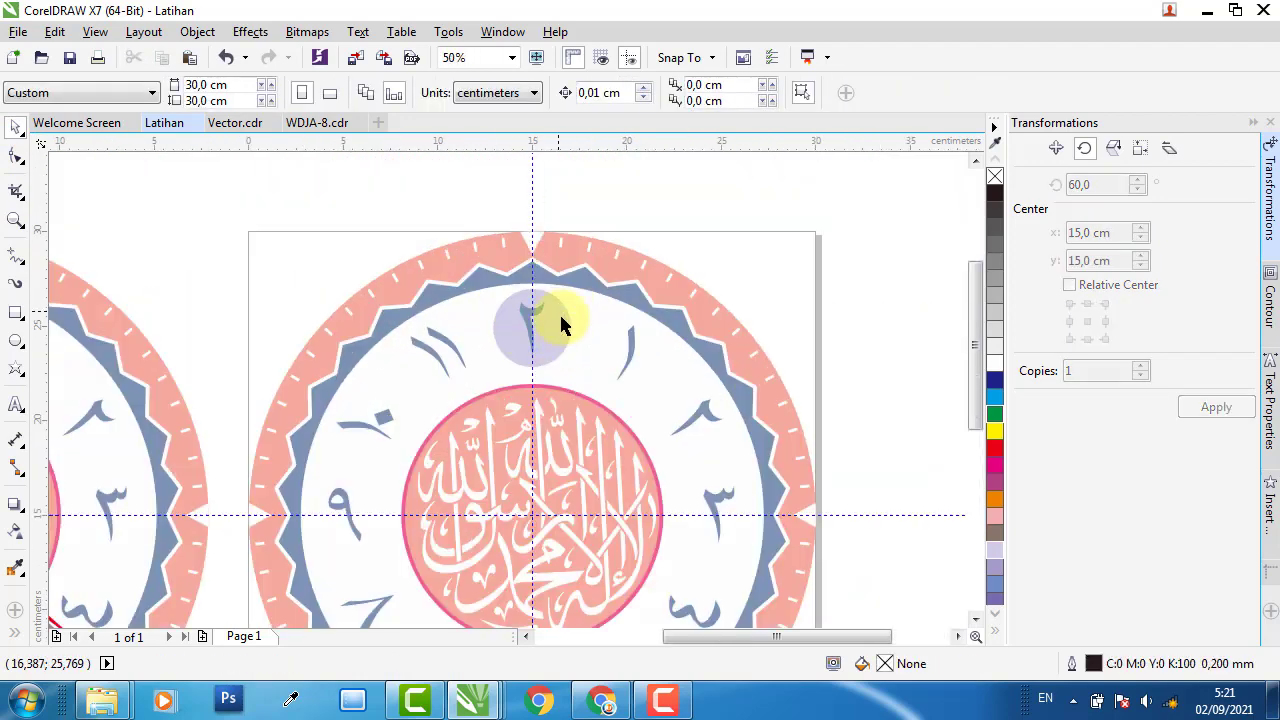
{"action": "left_click", "coordinate": [563, 331]}
{"action": "key", "text": "Delete"}
{"action": "scroll", "coordinate": [568, 262], "scroll_direction": "down", "scroll_amount": 2}
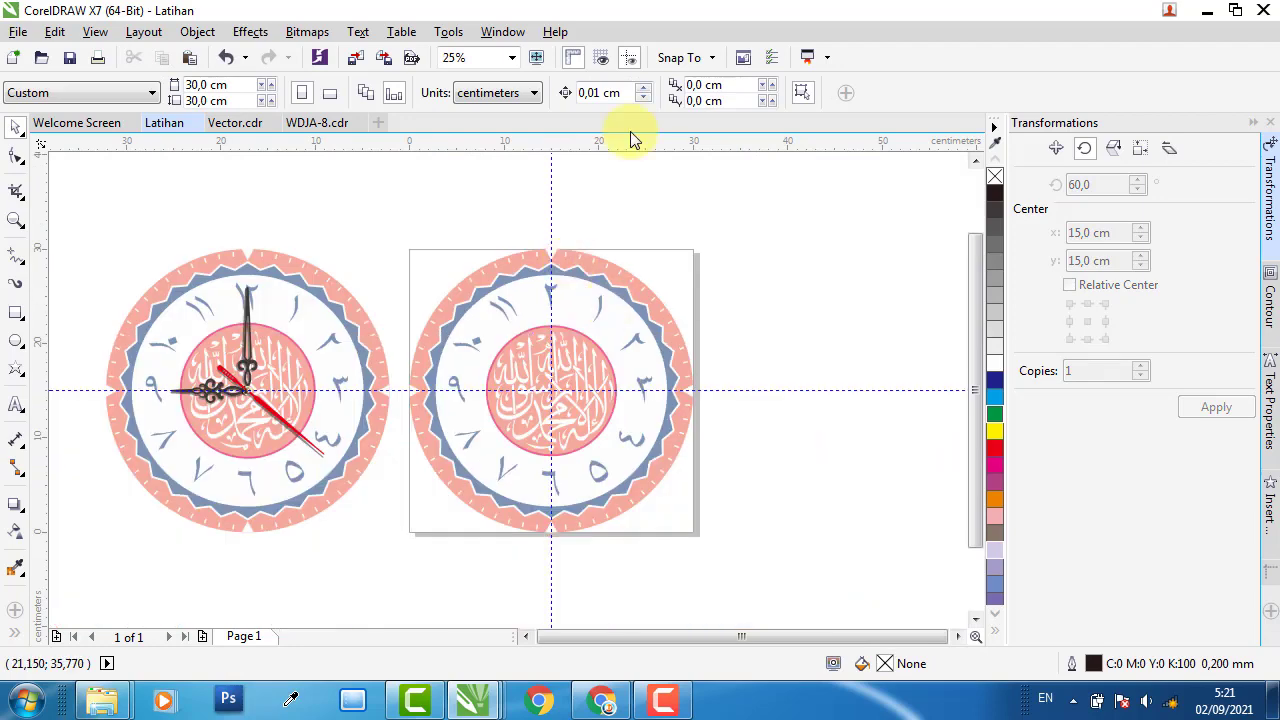
Insert ١ before the top ٢ numeral to make ١٢ and centre it in its lavender circle
{"action": "left_click", "coordinate": [558, 278]}
{"action": "scroll", "coordinate": [556, 285], "scroll_direction": "up", "scroll_amount": 6}
{"action": "left_click", "coordinate": [426, 447]}
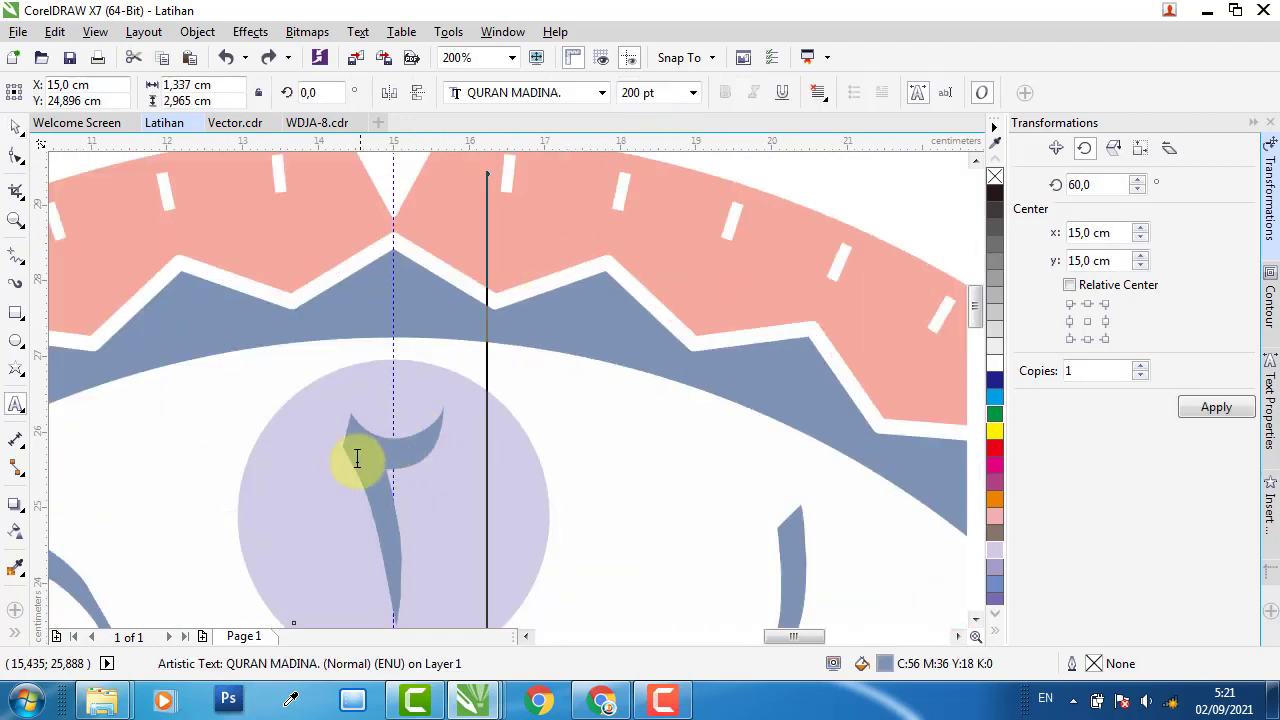
{"action": "key", "text": "Left"}
{"action": "type", "text": "1"}
{"action": "left_click", "coordinate": [12, 127]}
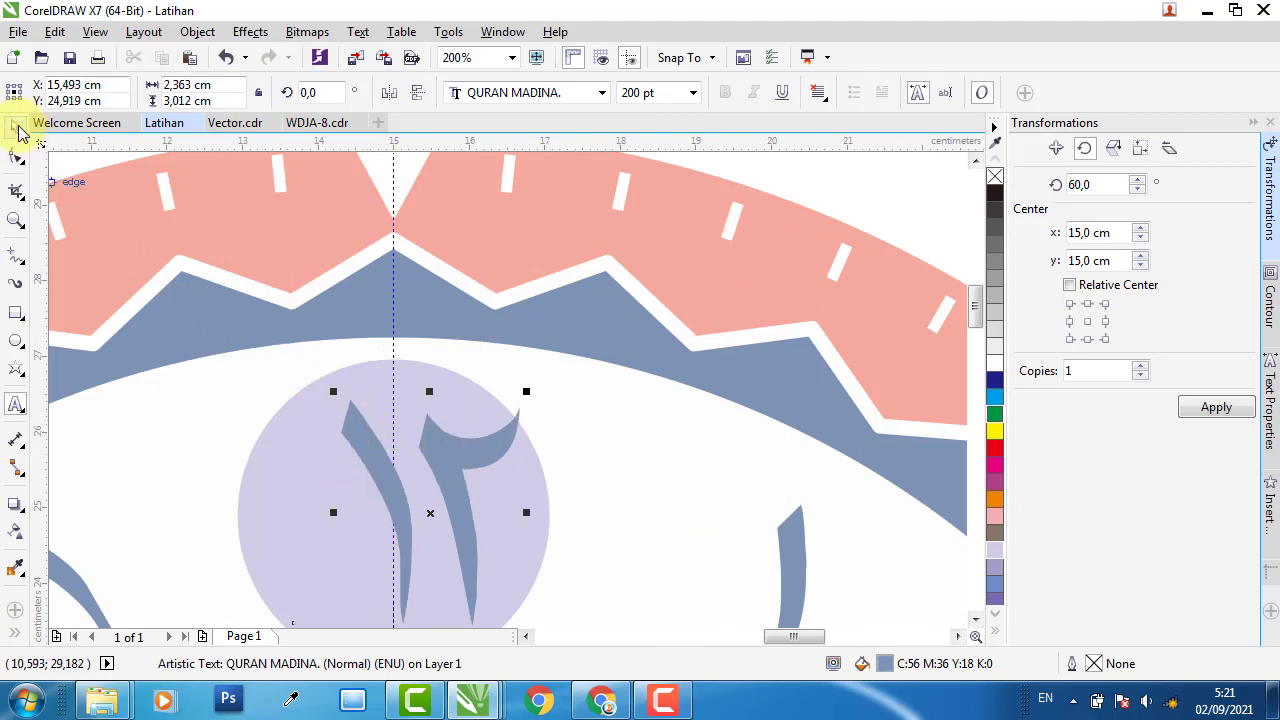
{"action": "left_click", "coordinate": [369, 378], "text": "shift"}
{"action": "key", "text": "c"}
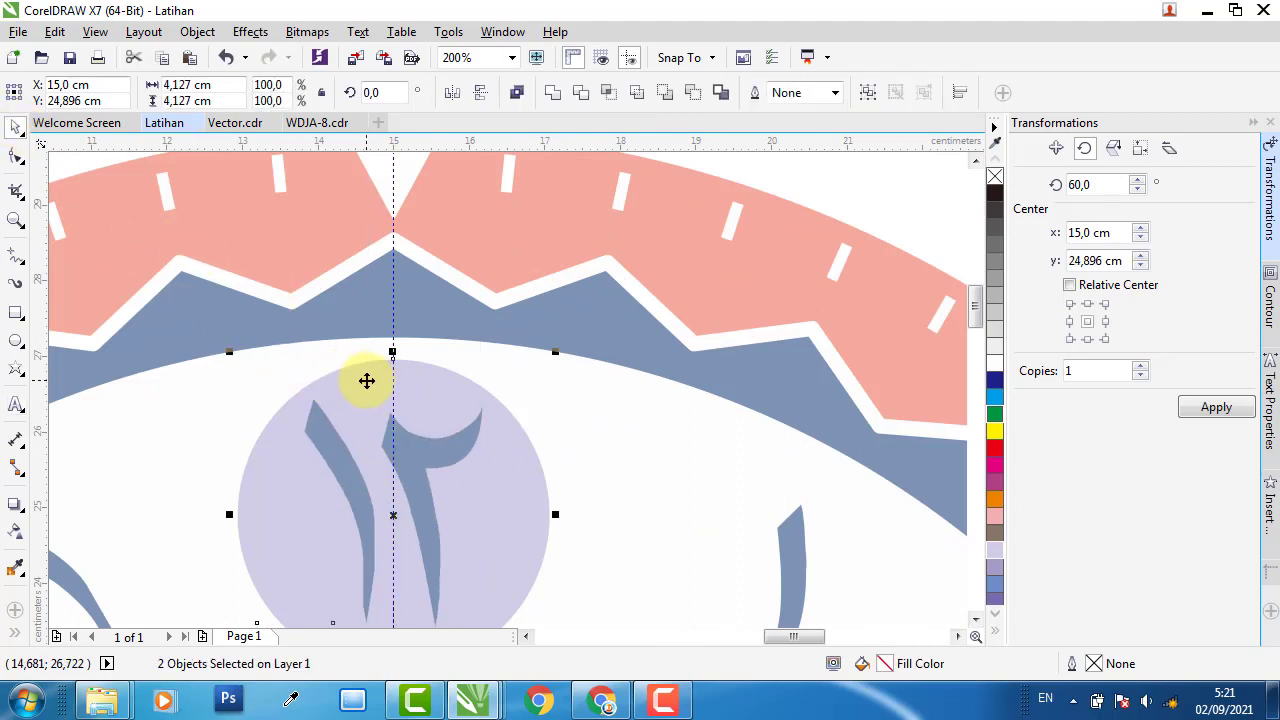
Delete the lavender circle behind the top ١٢ numeral
{"action": "scroll", "coordinate": [369, 378], "scroll_direction": "down", "scroll_amount": 4}
{"action": "key", "text": "Escape"}
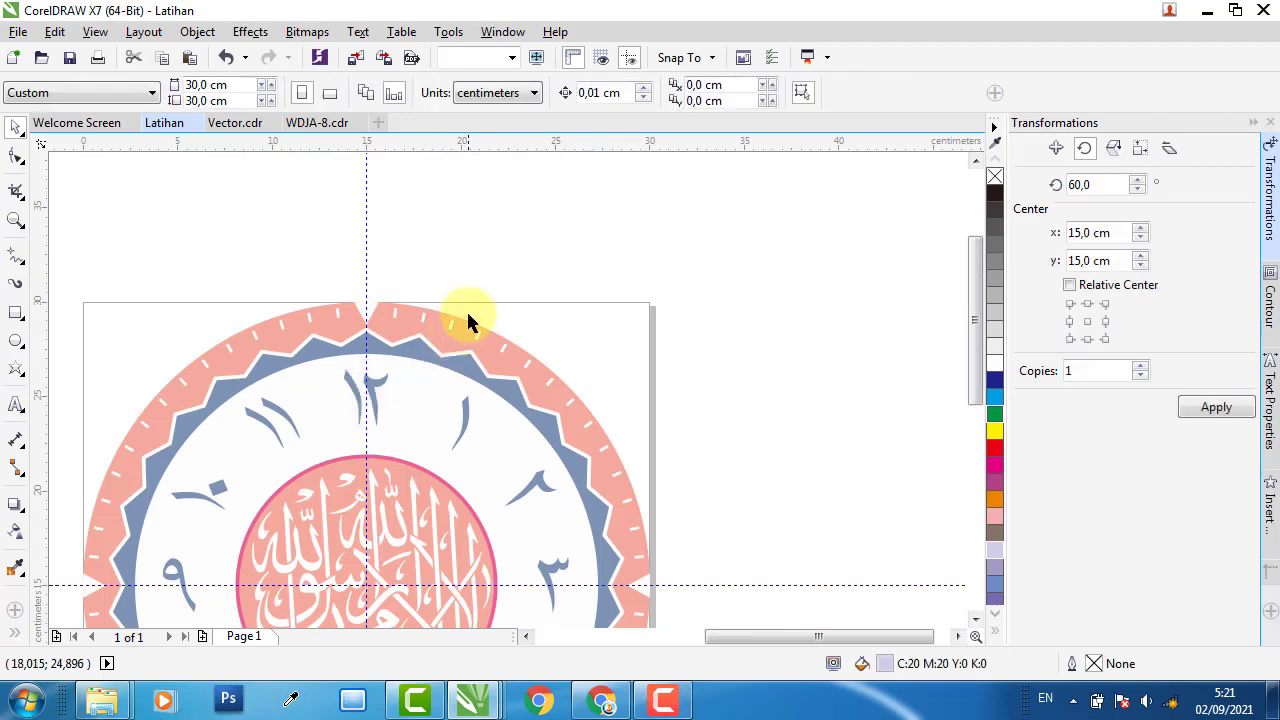
{"action": "scroll", "coordinate": [490, 300], "scroll_direction": "down", "scroll_amount": 1}
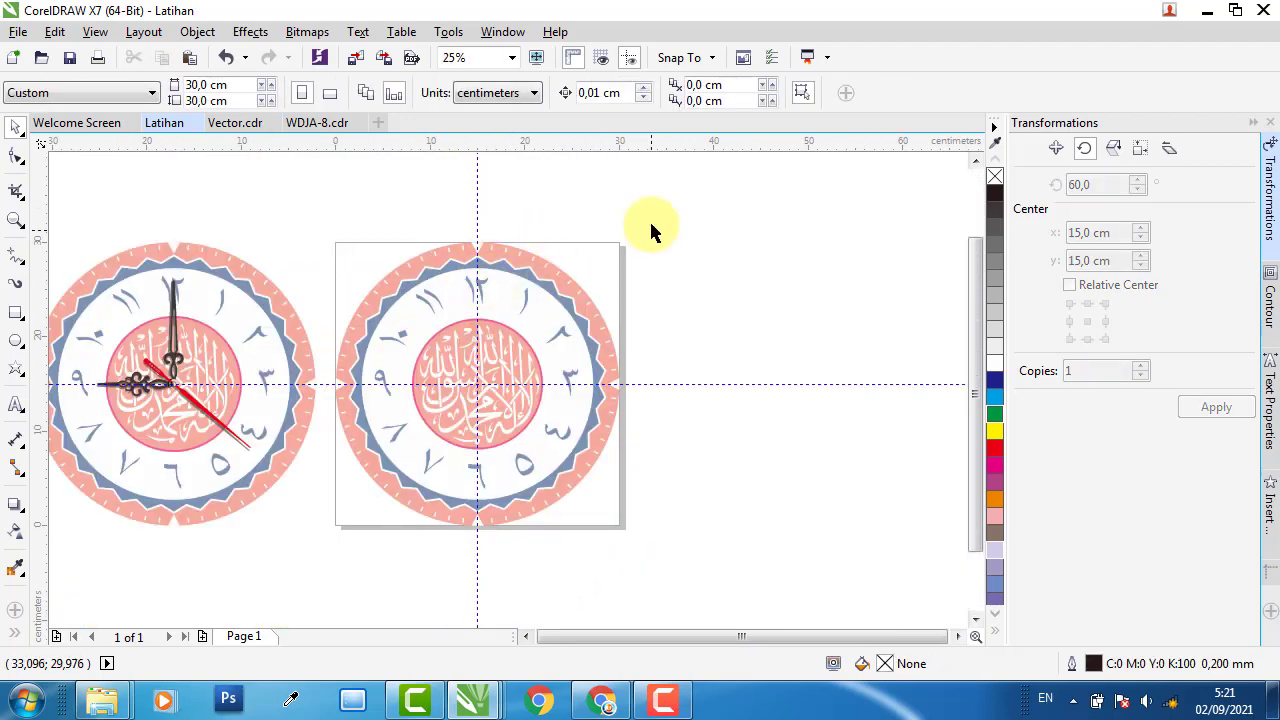
Cut the clock hands from Vector.cdr and paste them into the Latihan document
{"action": "left_click", "coordinate": [243, 128]}
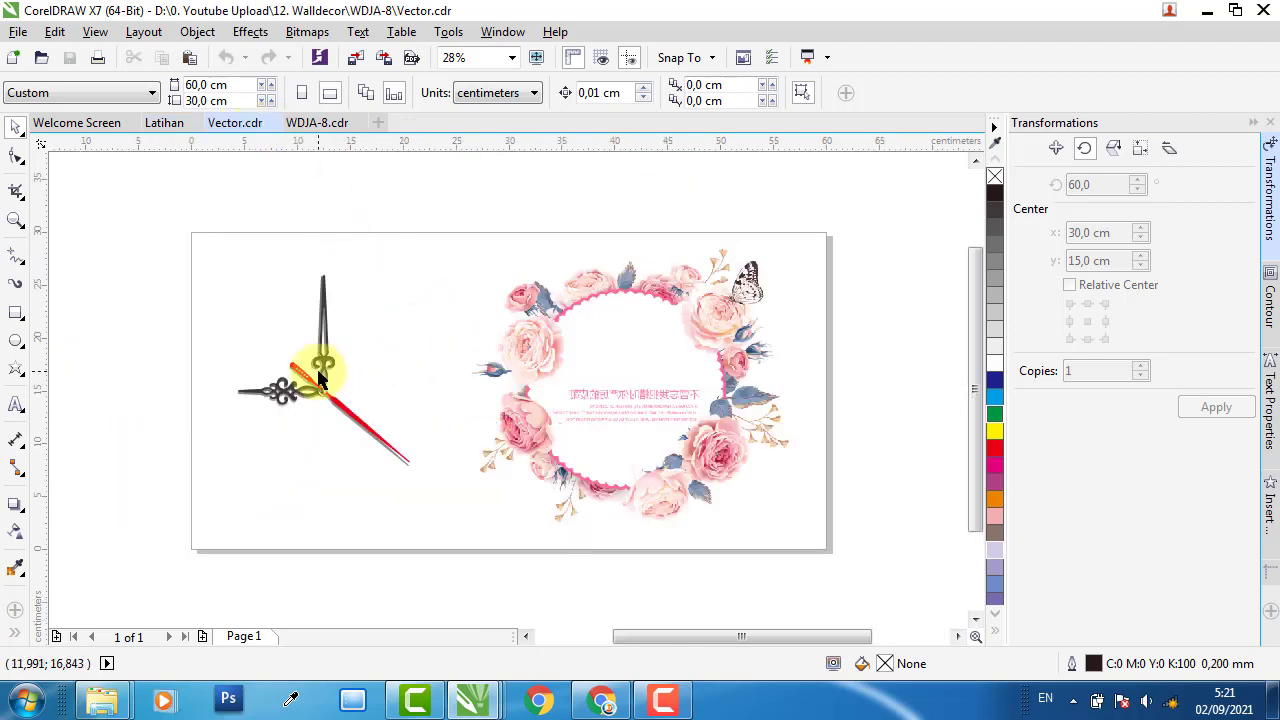
{"action": "left_click", "coordinate": [320, 378]}
{"action": "key", "text": "ctrl+x"}
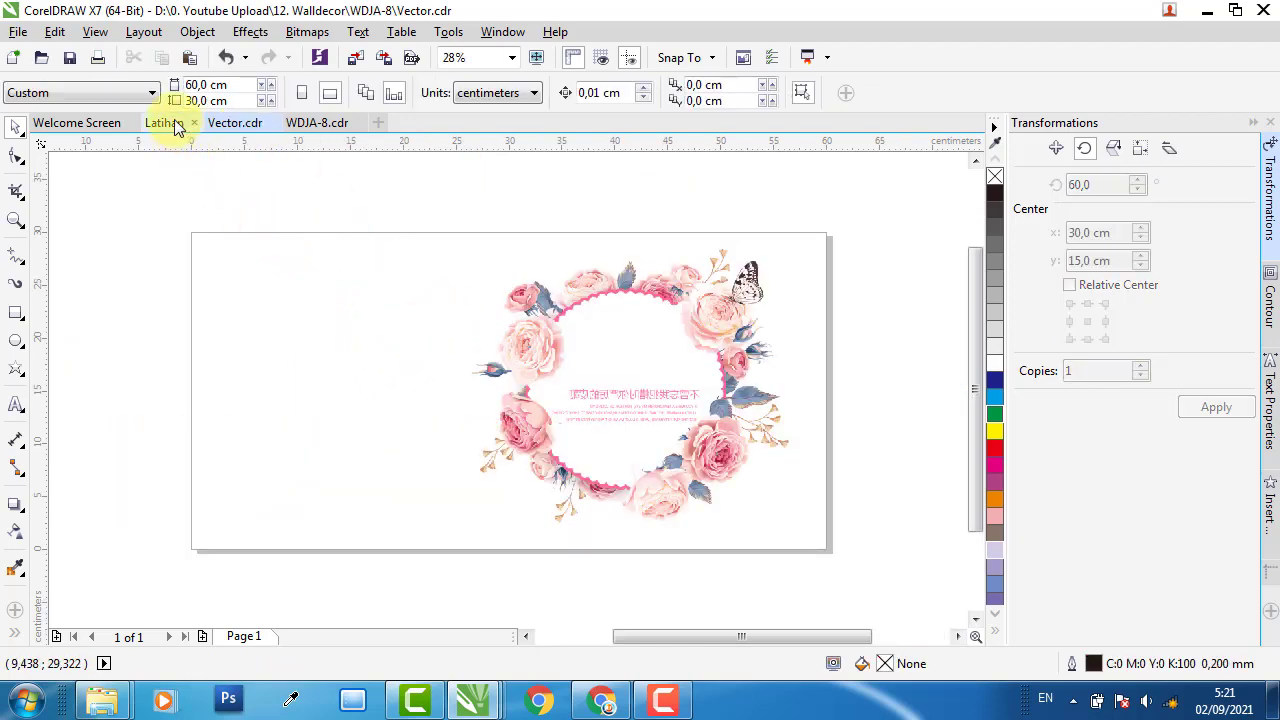
{"action": "left_click", "coordinate": [174, 122]}
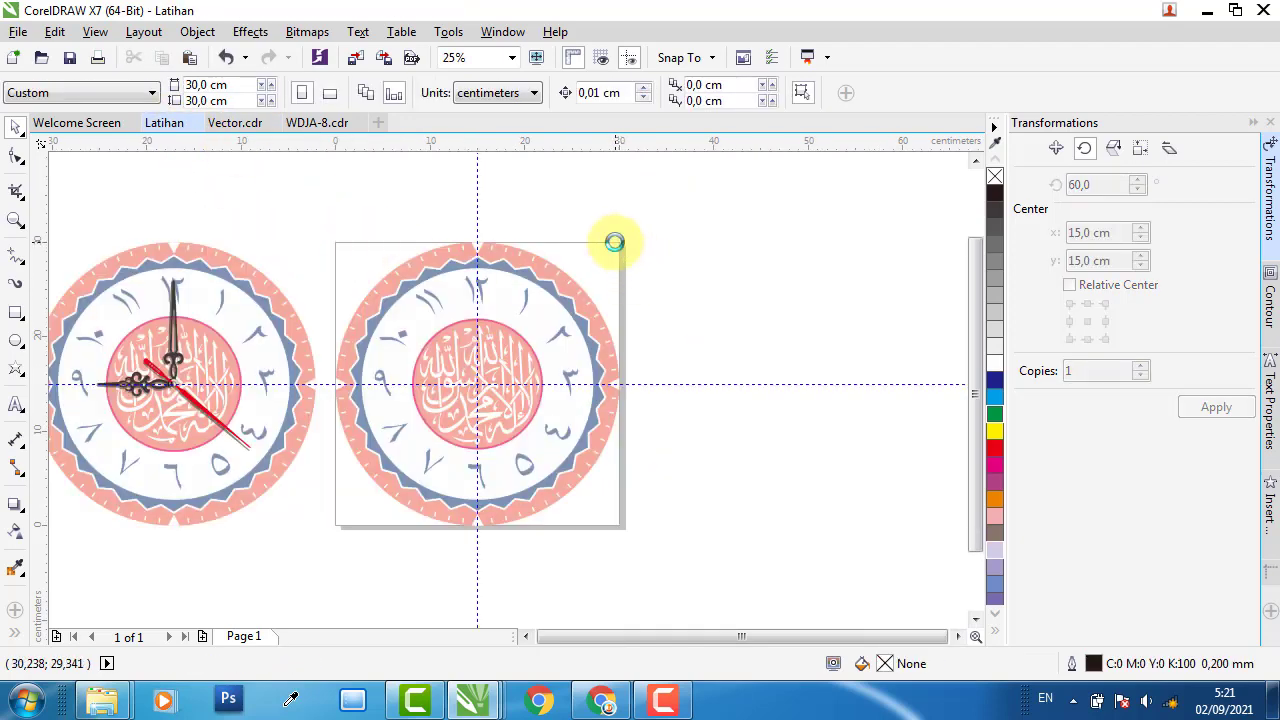
{"action": "key", "text": "ctrl+v"}
Move the pasted clock hands so their pivot sits on the guideline intersection at the clock centre
{"action": "scroll", "coordinate": [314, 386], "scroll_direction": "up", "scroll_amount": 1}
{"action": "left_click_drag", "start_coordinate": [314, 386], "coordinate": [700, 368]}
{"action": "scroll", "coordinate": [705, 375], "scroll_direction": "up", "scroll_amount": 3}
{"action": "left_click_drag", "start_coordinate": [766, 523], "coordinate": [295, 247]}
{"action": "scroll", "coordinate": [531, 386], "scroll_direction": "down", "scroll_amount": 1}
{"action": "scroll", "coordinate": [470, 345], "scroll_direction": "up", "scroll_amount": 1}
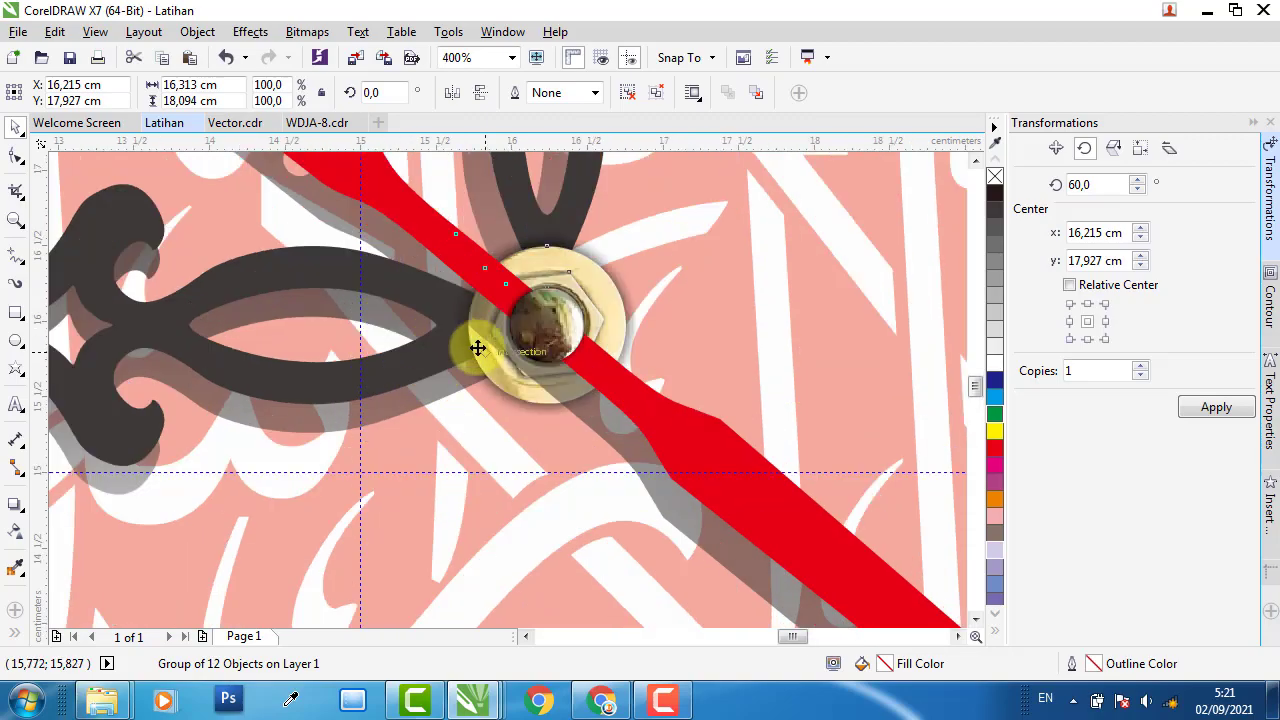
{"action": "scroll", "coordinate": [478, 347], "scroll_direction": "up", "scroll_amount": 1}
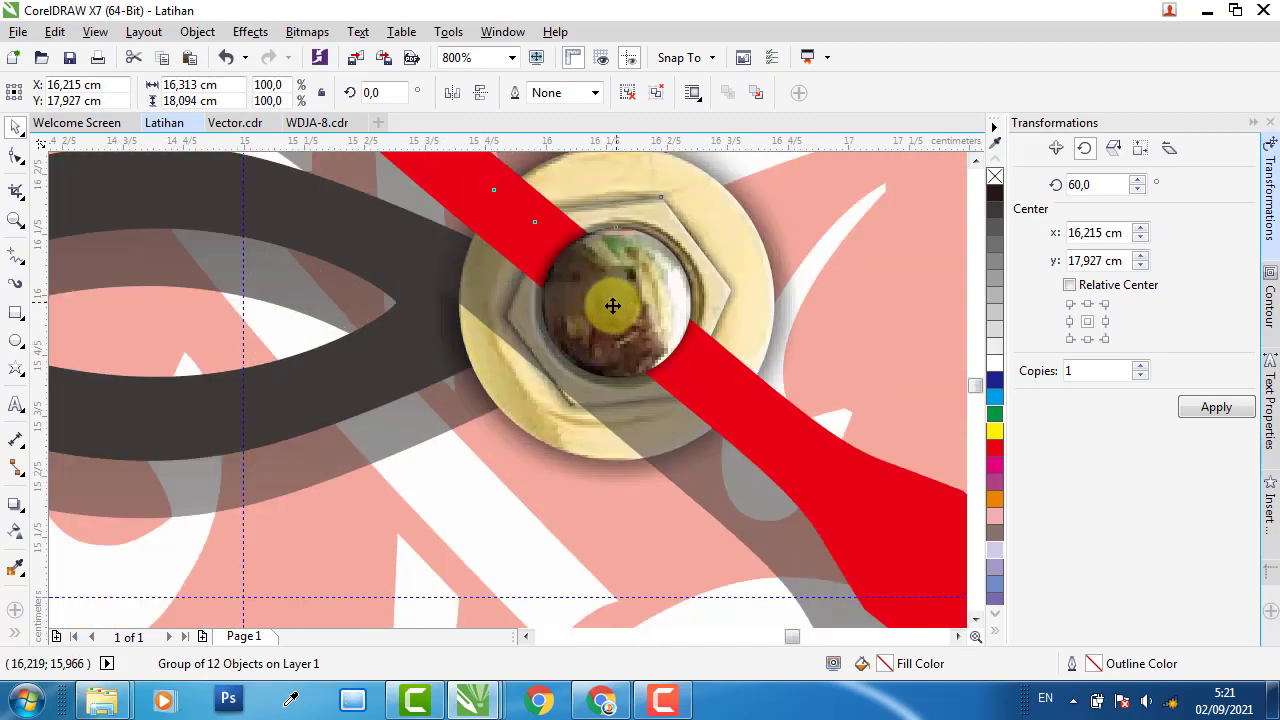
{"action": "left_click_drag", "start_coordinate": [612, 305], "coordinate": [243, 597]}
{"action": "scroll", "coordinate": [490, 345], "scroll_direction": "down", "scroll_amount": 4}
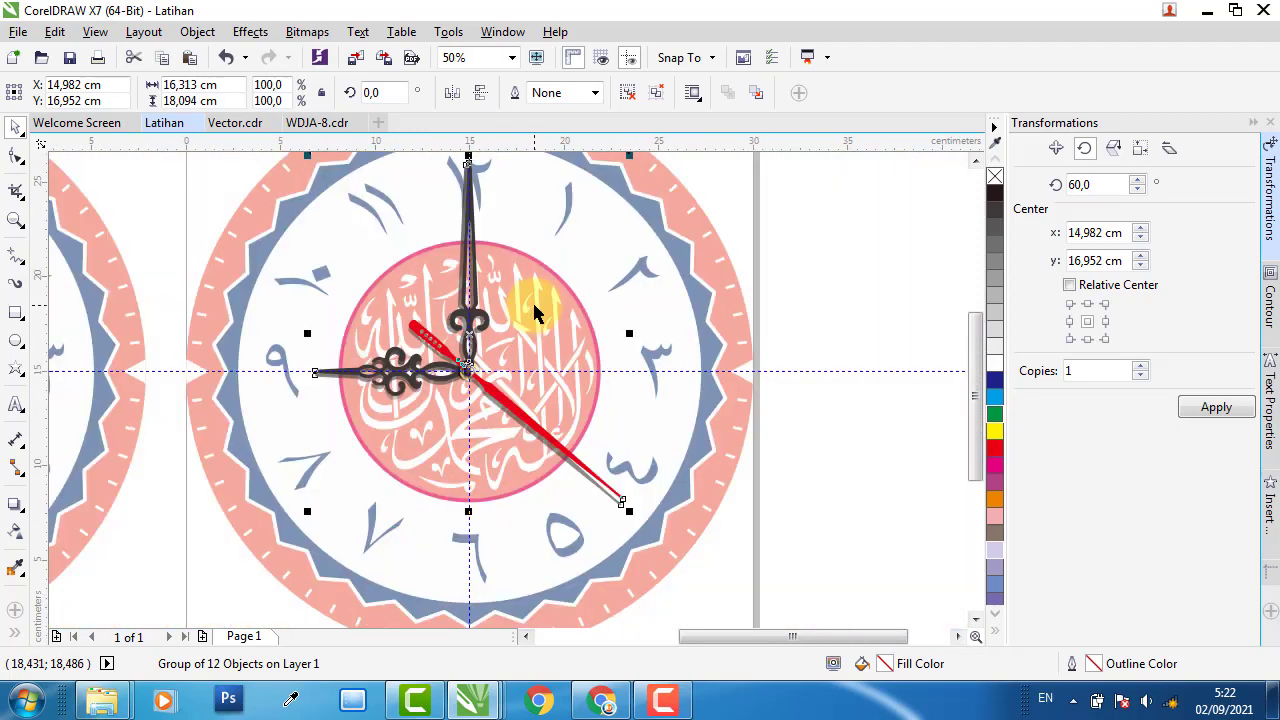
Group all the objects of the finished clock on the page, including its hands
{"action": "scroll", "coordinate": [535, 313], "scroll_direction": "down", "scroll_amount": 1}
{"action": "left_click", "coordinate": [709, 177]}
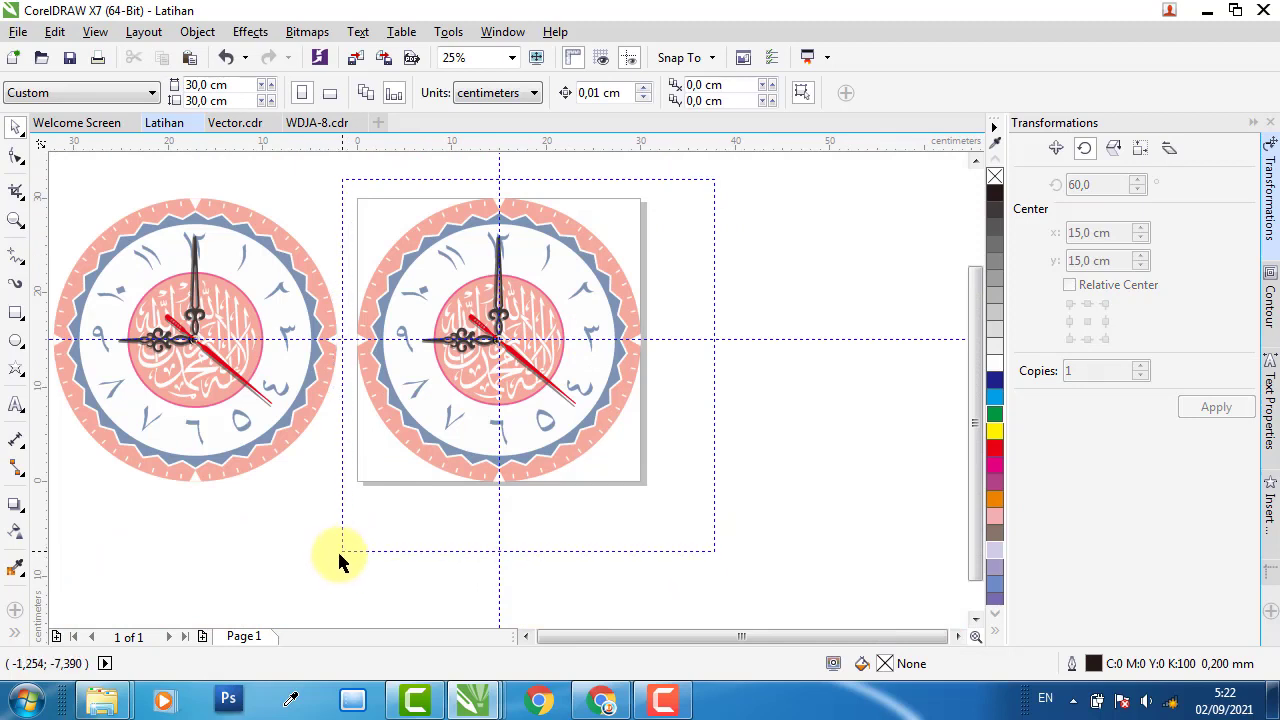
{"action": "key", "text": "ctrl+a"}
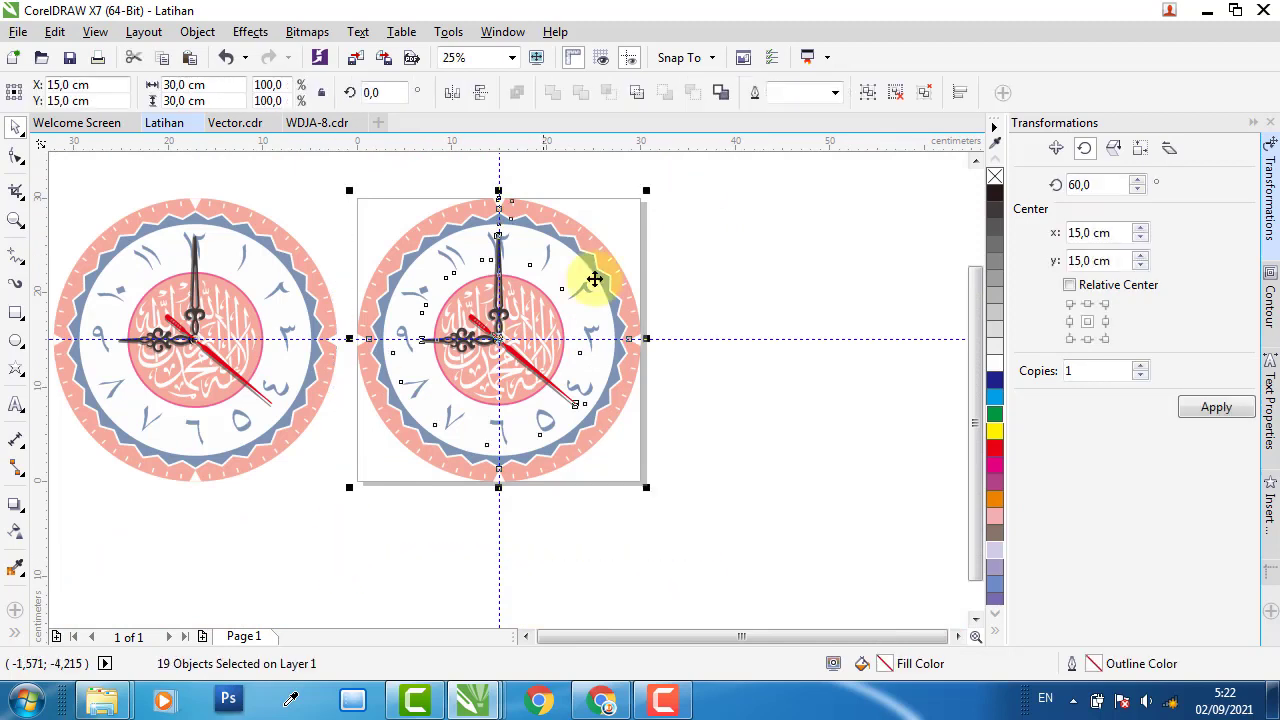
{"action": "left_click", "coordinate": [876, 95]}
Delete the reference clock lying beside the page
{"action": "left_click", "coordinate": [214, 214]}
{"action": "left_click", "coordinate": [330, 178]}
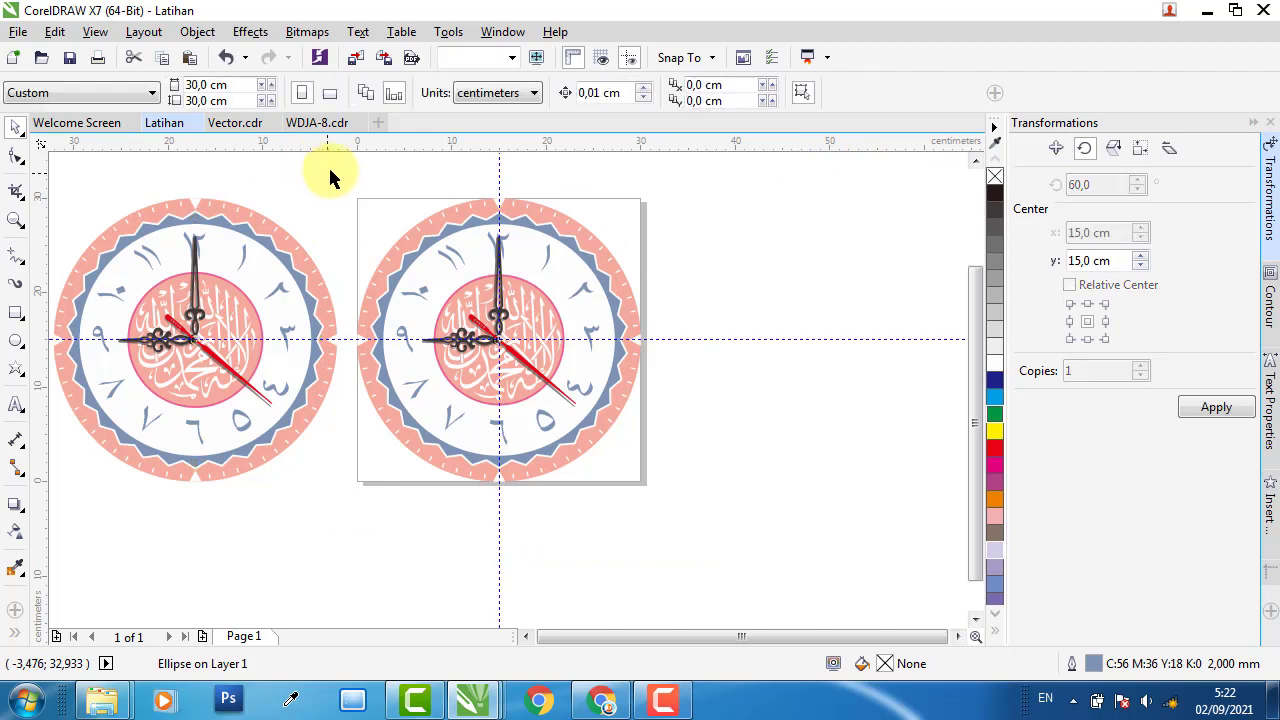
{"action": "left_click_drag", "start_coordinate": [330, 178], "coordinate": [172, 556]}
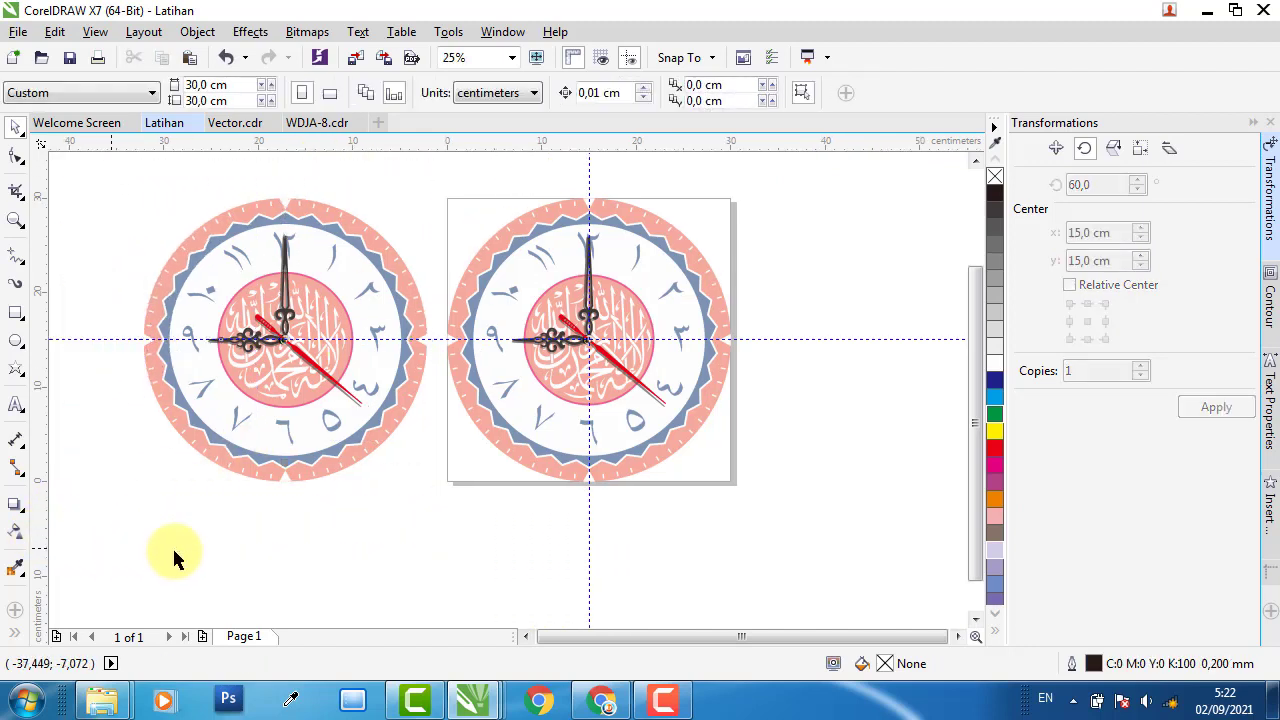
{"action": "scroll", "coordinate": [429, 406], "scroll_direction": "down", "scroll_amount": 2}
{"action": "scroll", "coordinate": [440, 410], "scroll_direction": "up", "scroll_amount": 2}
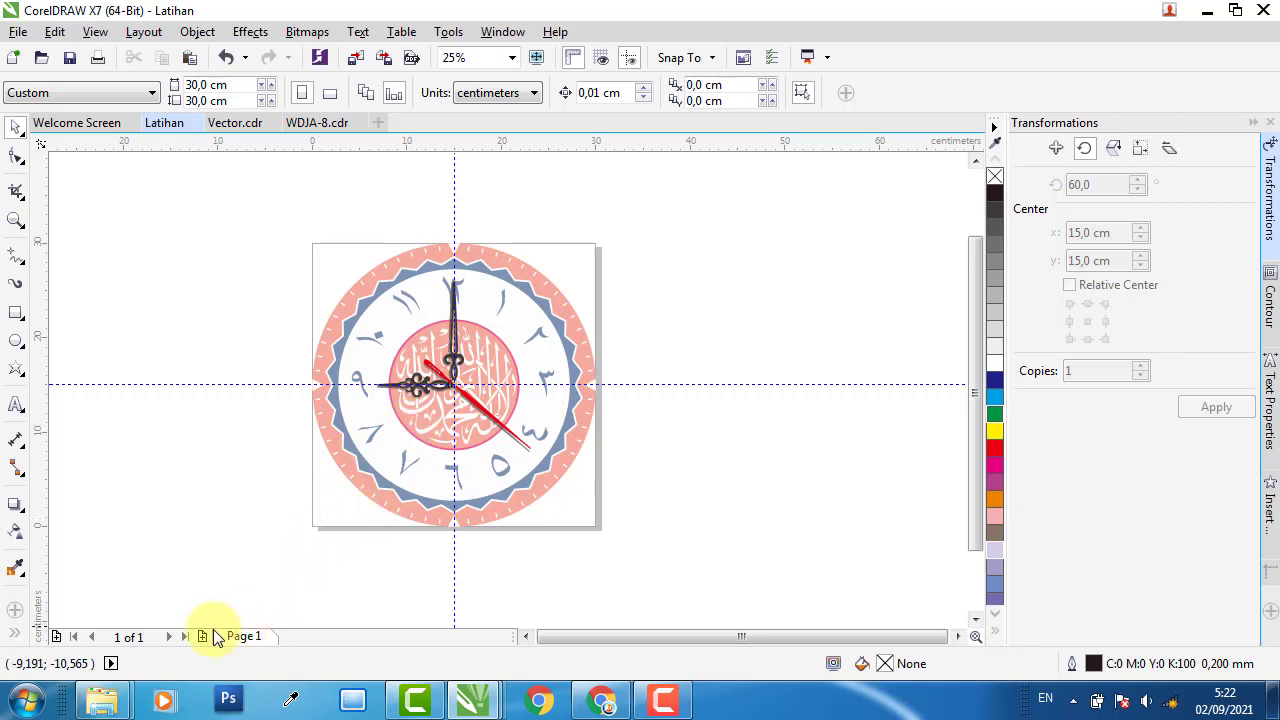
Add a second page after Page 1 and set its width to 20 cm
{"action": "left_click", "coordinate": [202, 638]}
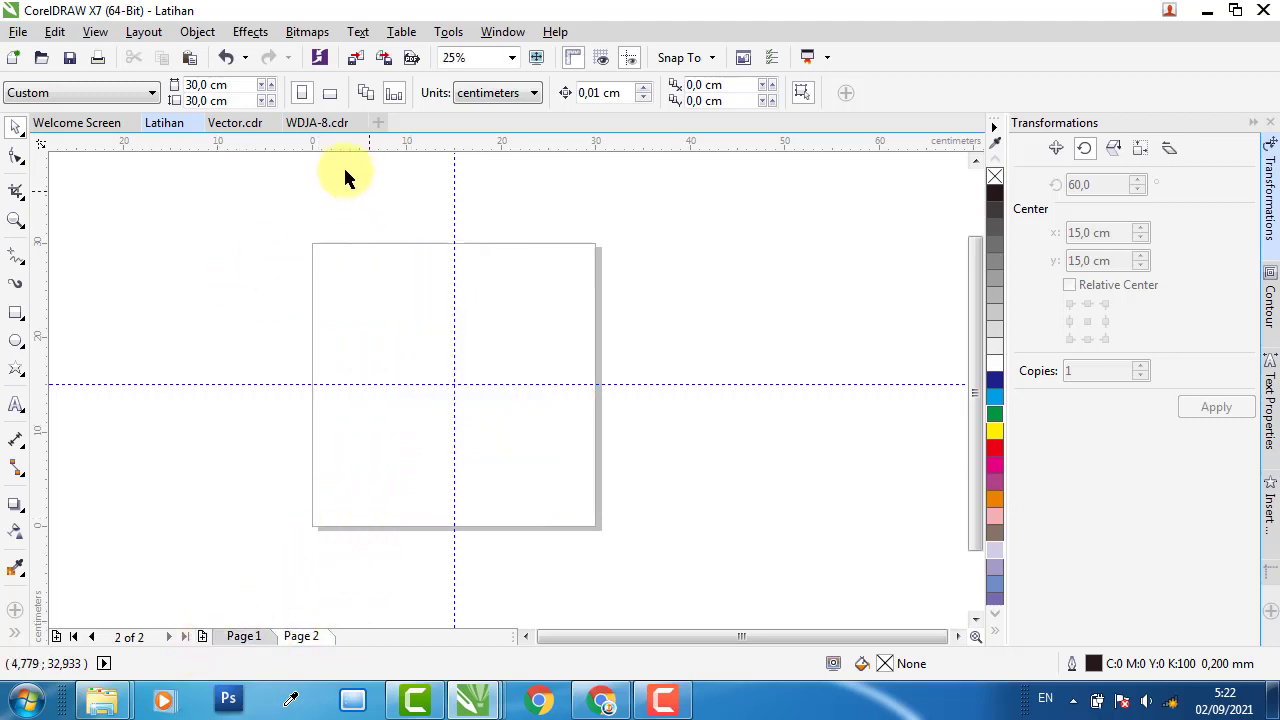
{"action": "left_click_drag", "start_coordinate": [194, 87], "coordinate": [181, 88]}
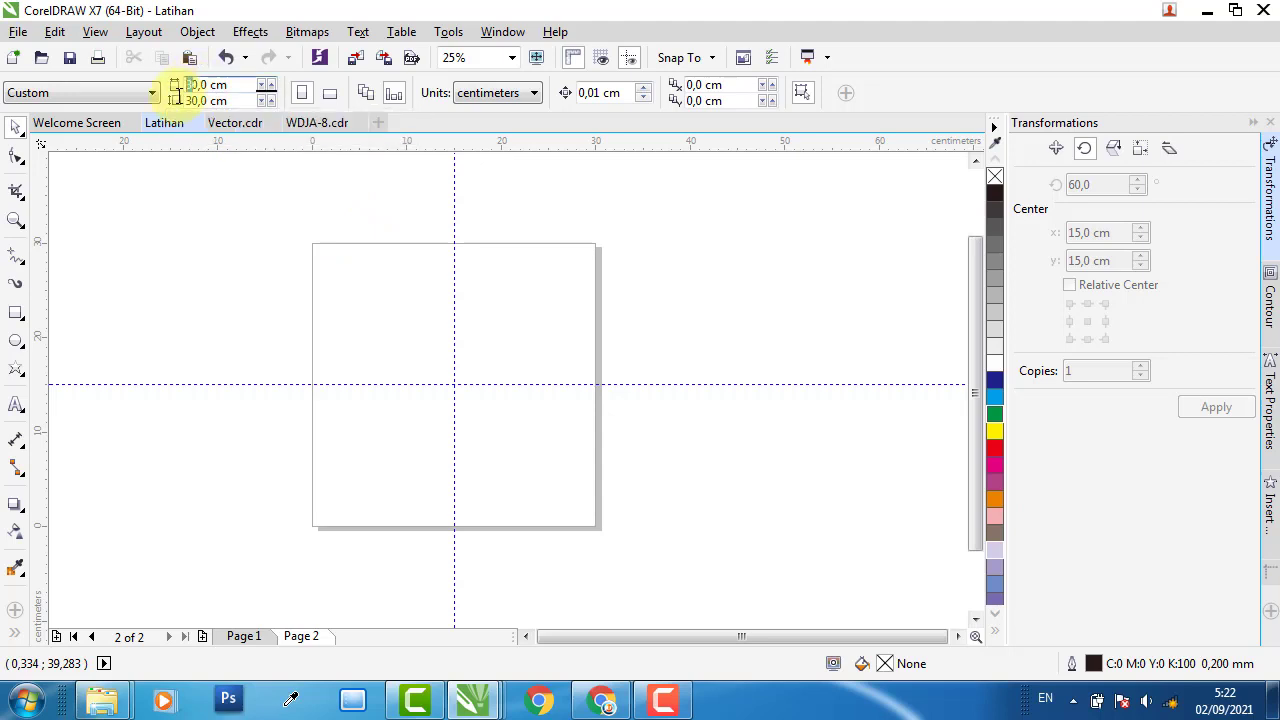
{"action": "type", "text": "2"}
{"action": "key", "text": "Return"}
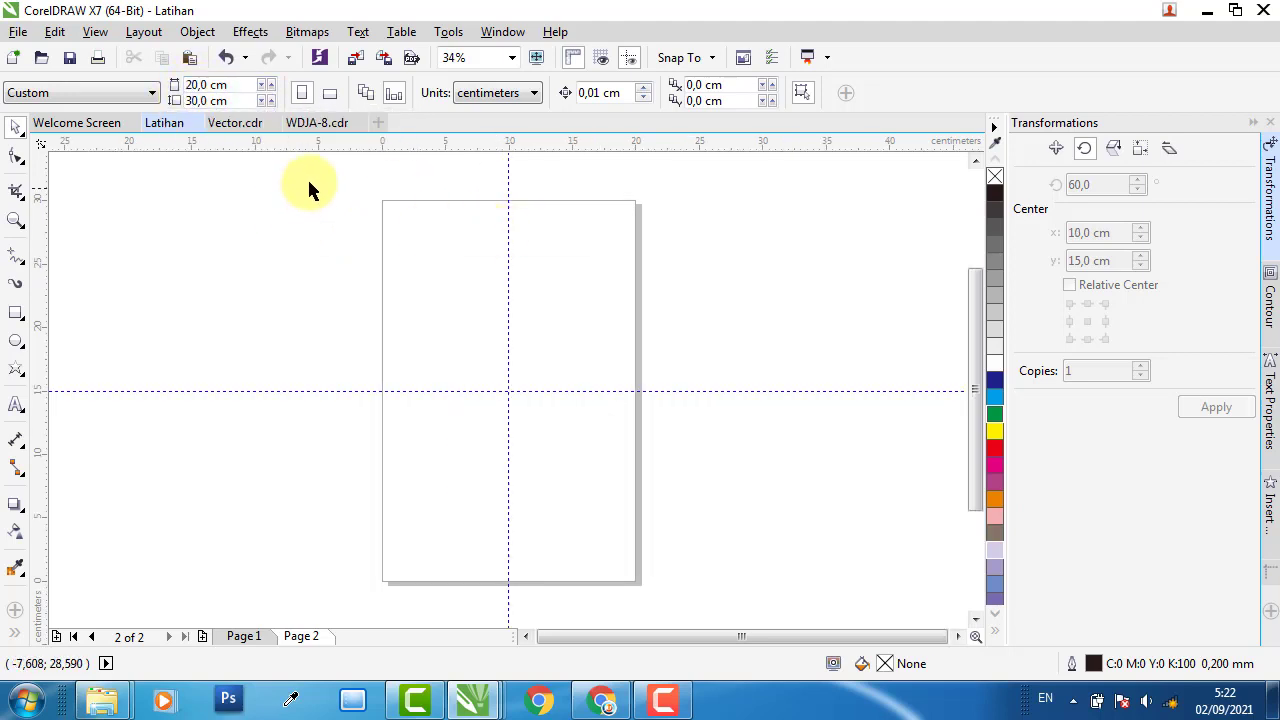
Copy the grouped rose-framed calligraphy design from Page 3 of WDJA-8.cdr and return to the Latihan document
{"action": "left_click", "coordinate": [305, 123]}
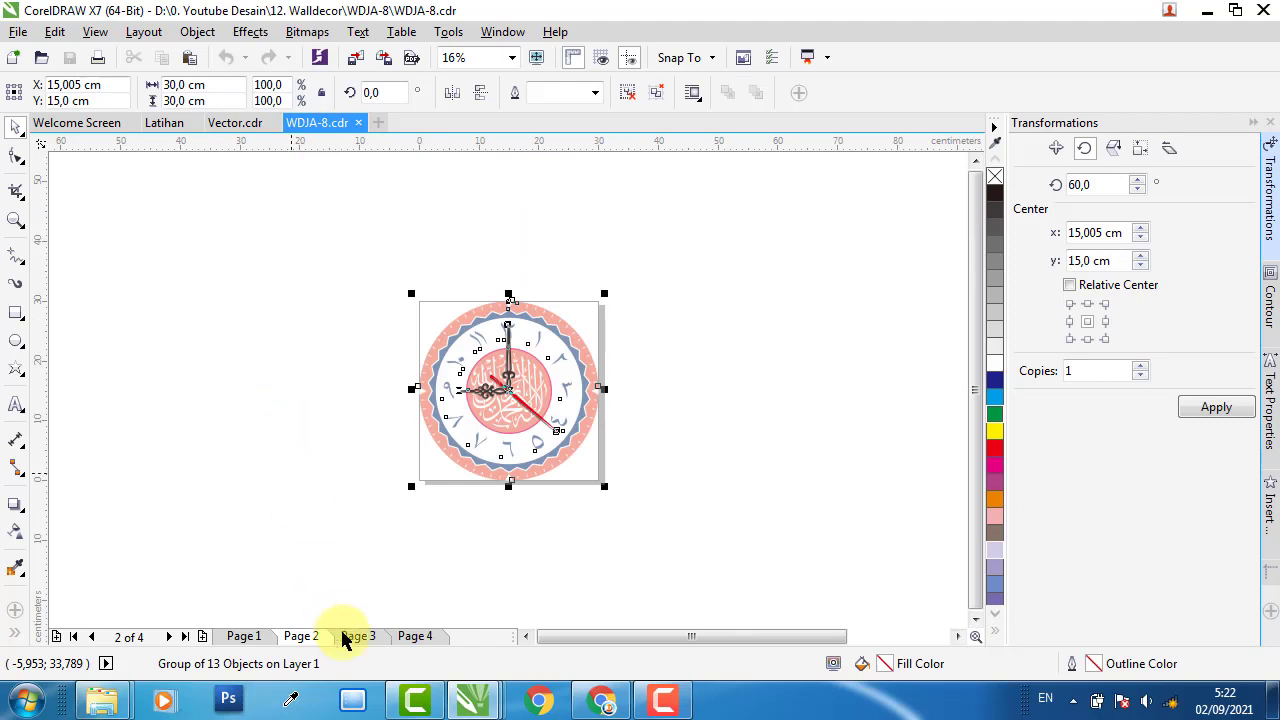
{"action": "left_click", "coordinate": [347, 637]}
{"action": "left_click_drag", "start_coordinate": [672, 522], "coordinate": [673, 521]}
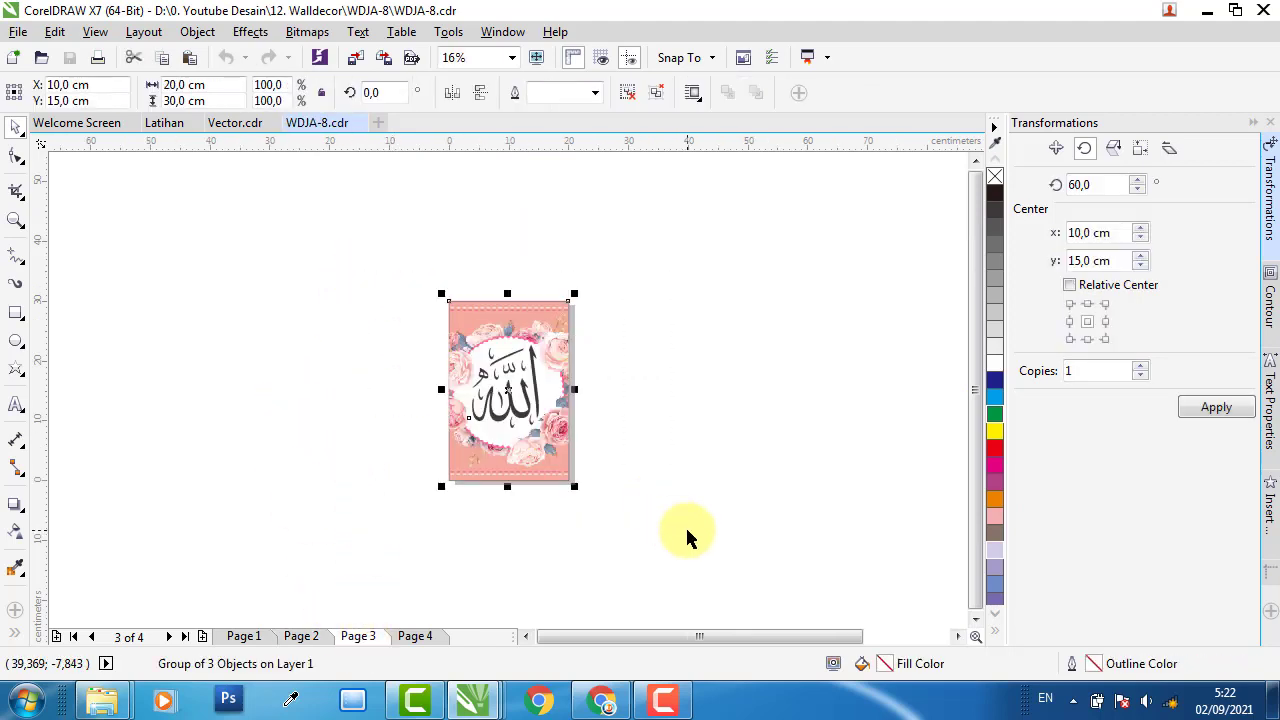
{"action": "left_click", "coordinate": [224, 122]}
{"action": "left_click", "coordinate": [166, 122]}
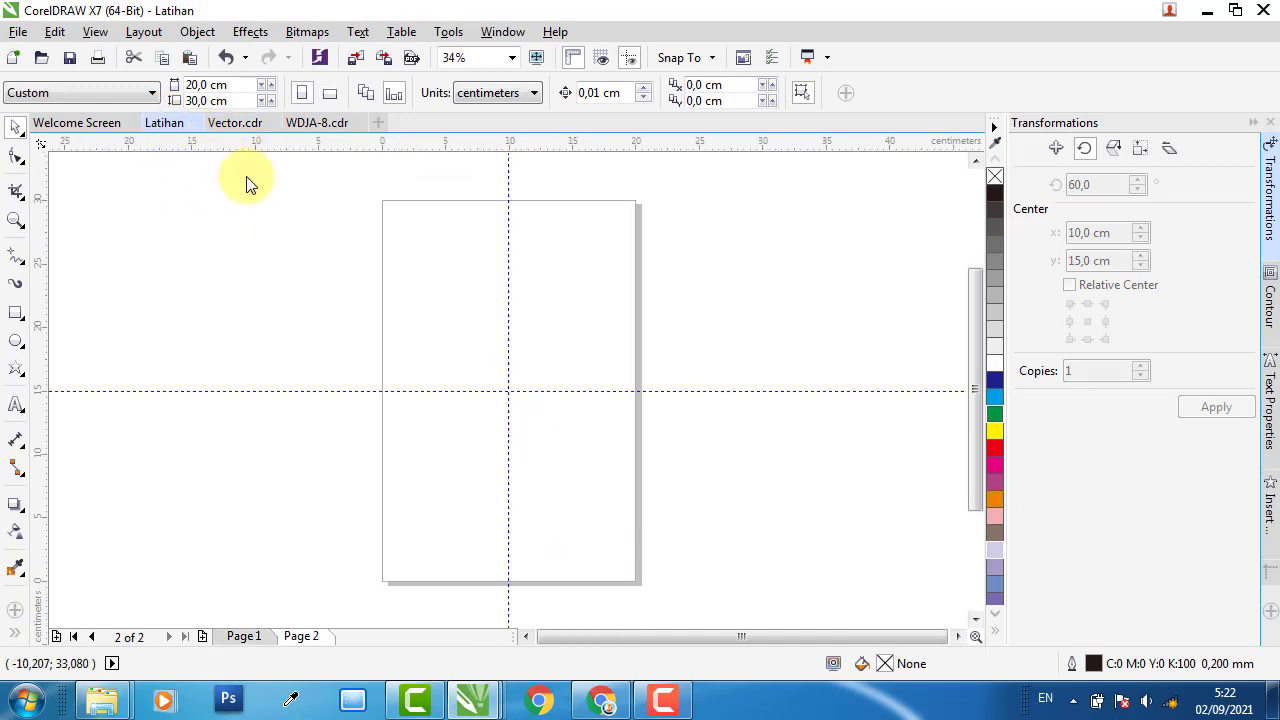
Paste the copied calligraphy design and place it as a reference just outside the left edge of Page 2
{"action": "right_click", "coordinate": [282, 214]}
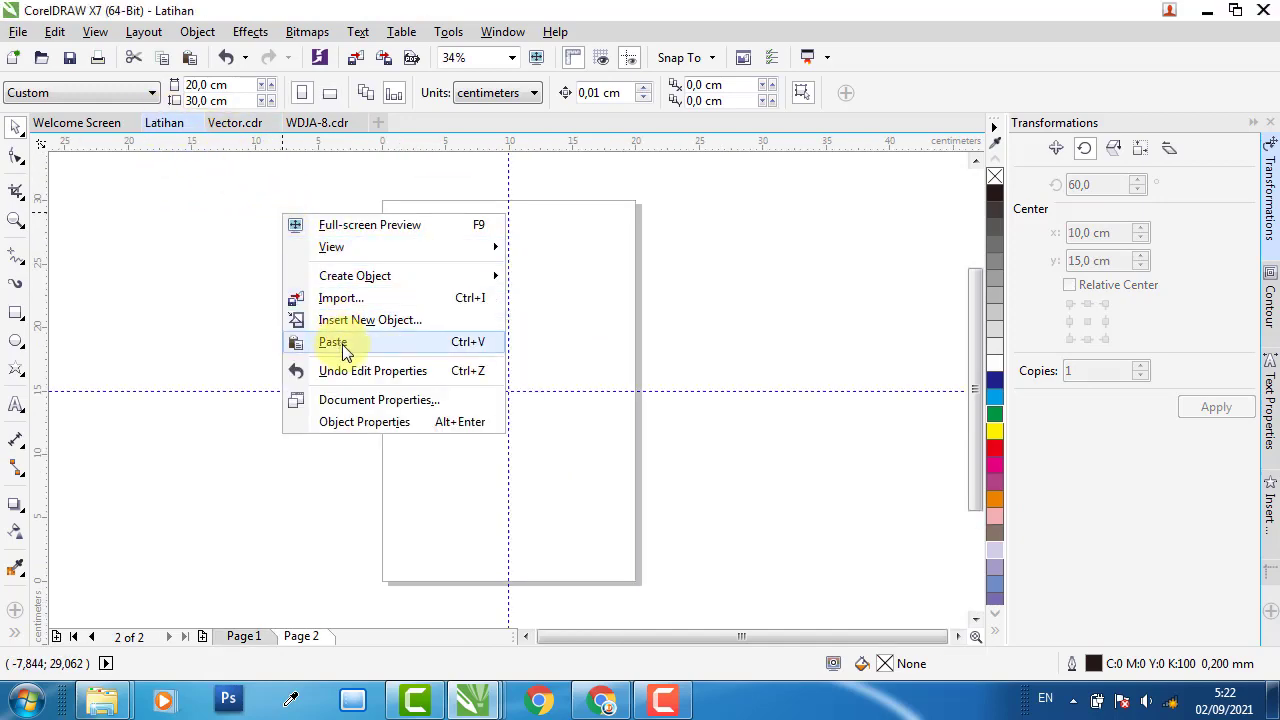
{"action": "left_click", "coordinate": [335, 343]}
{"action": "left_click_drag", "start_coordinate": [580, 294], "coordinate": [295, 302]}
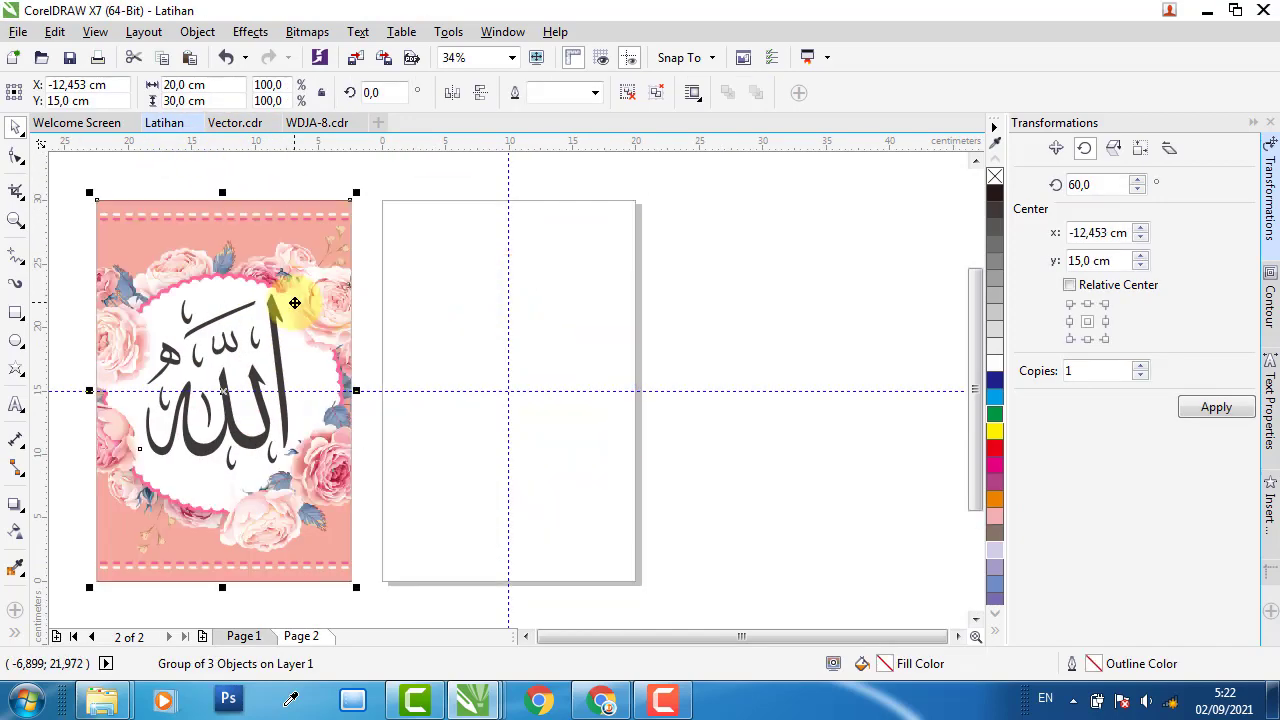
{"action": "left_click", "coordinate": [620, 300]}
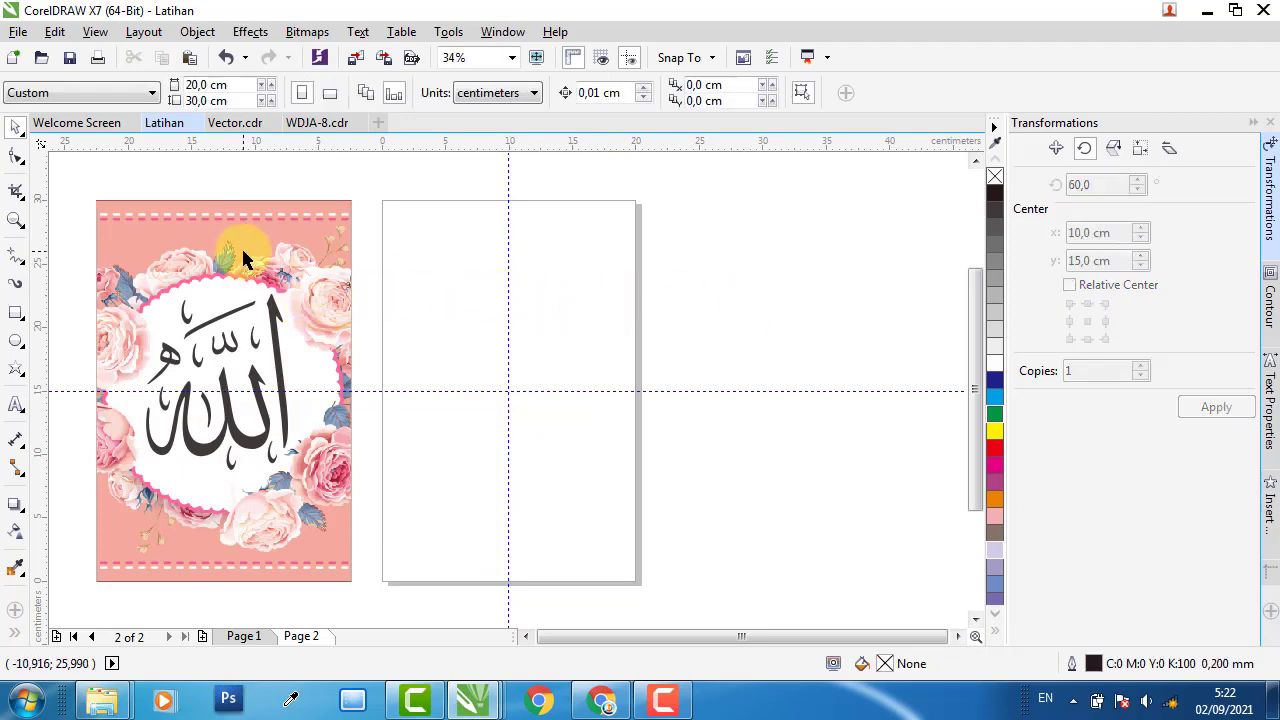
Copy the rose wreath bitmap from Vector.cdr and return to the Latihan document
{"action": "left_click", "coordinate": [246, 124]}
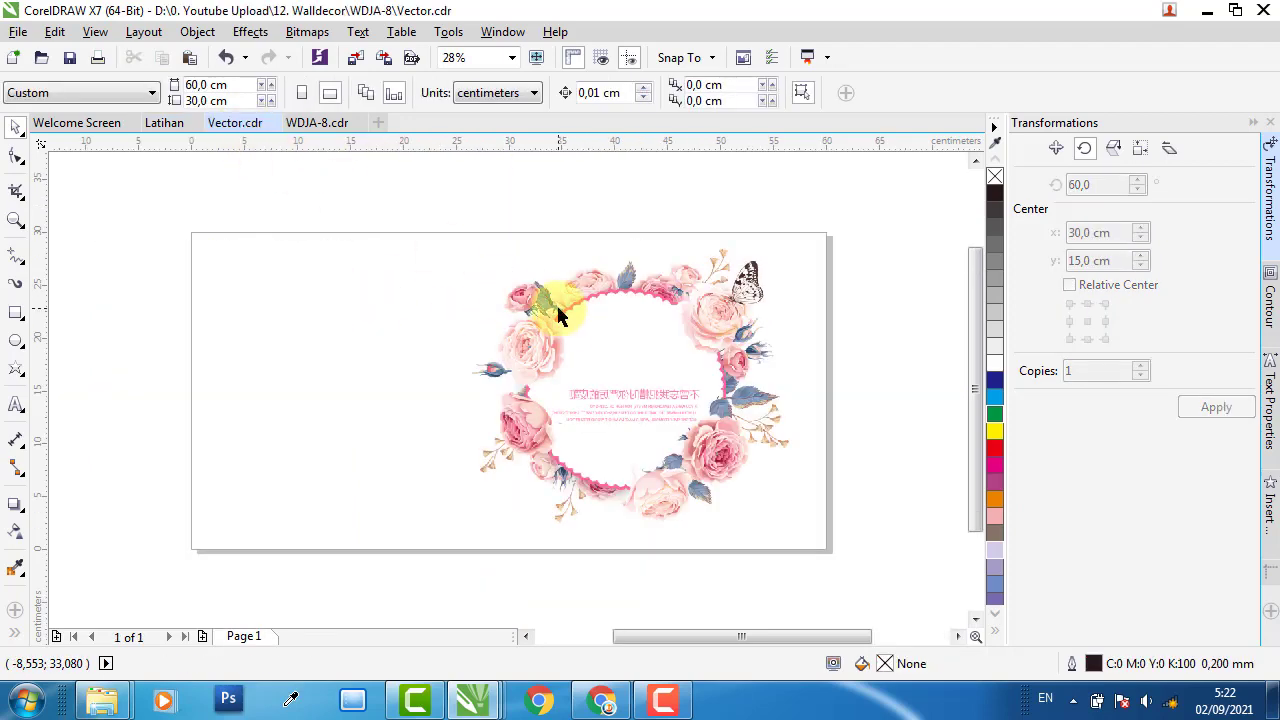
{"action": "left_click", "coordinate": [558, 316]}
{"action": "right_click", "coordinate": [558, 309]}
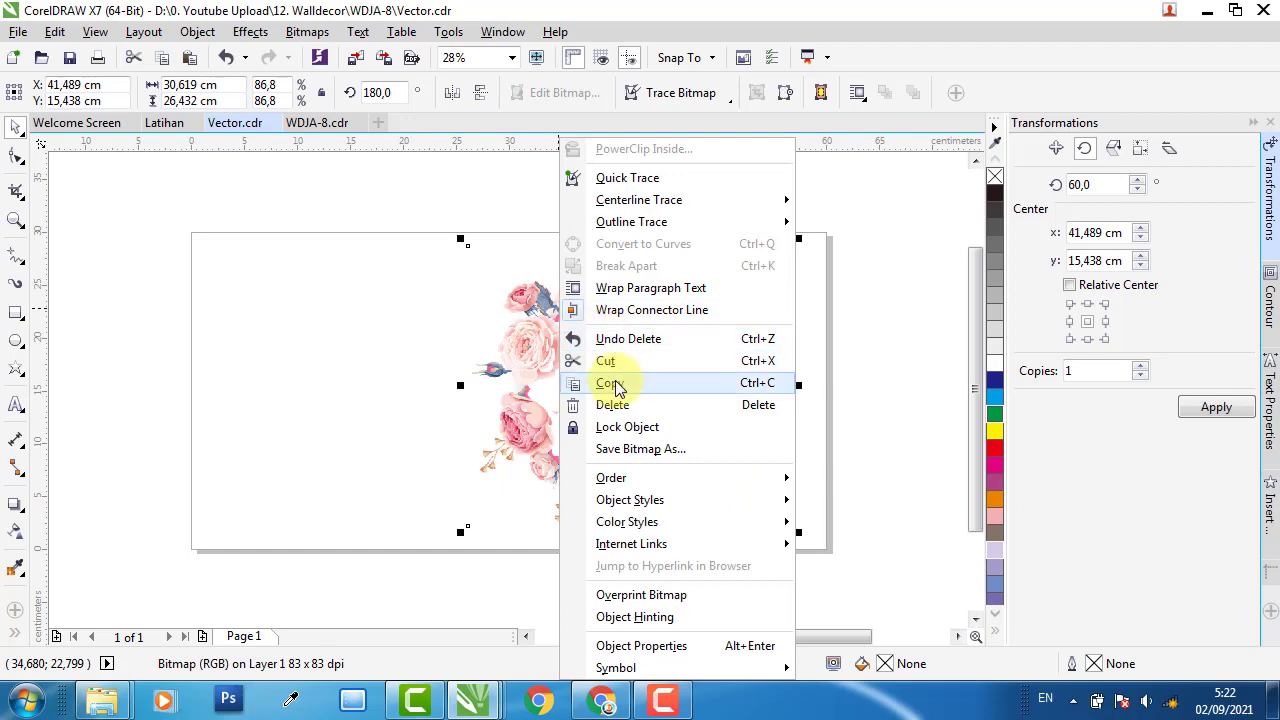
{"action": "left_click", "coordinate": [598, 366]}
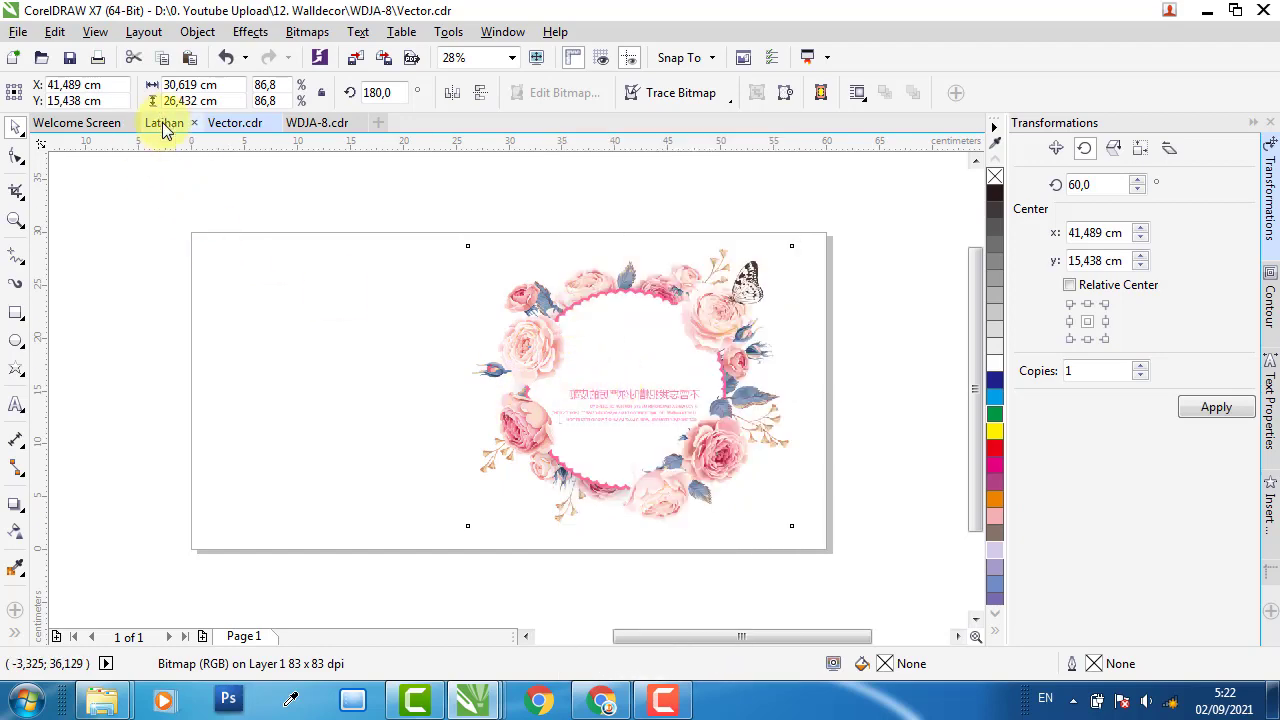
{"action": "left_click", "coordinate": [165, 123]}
Paste the rose wreath bitmap onto Page 2 and centre it on the page
{"action": "right_click", "coordinate": [682, 288]}
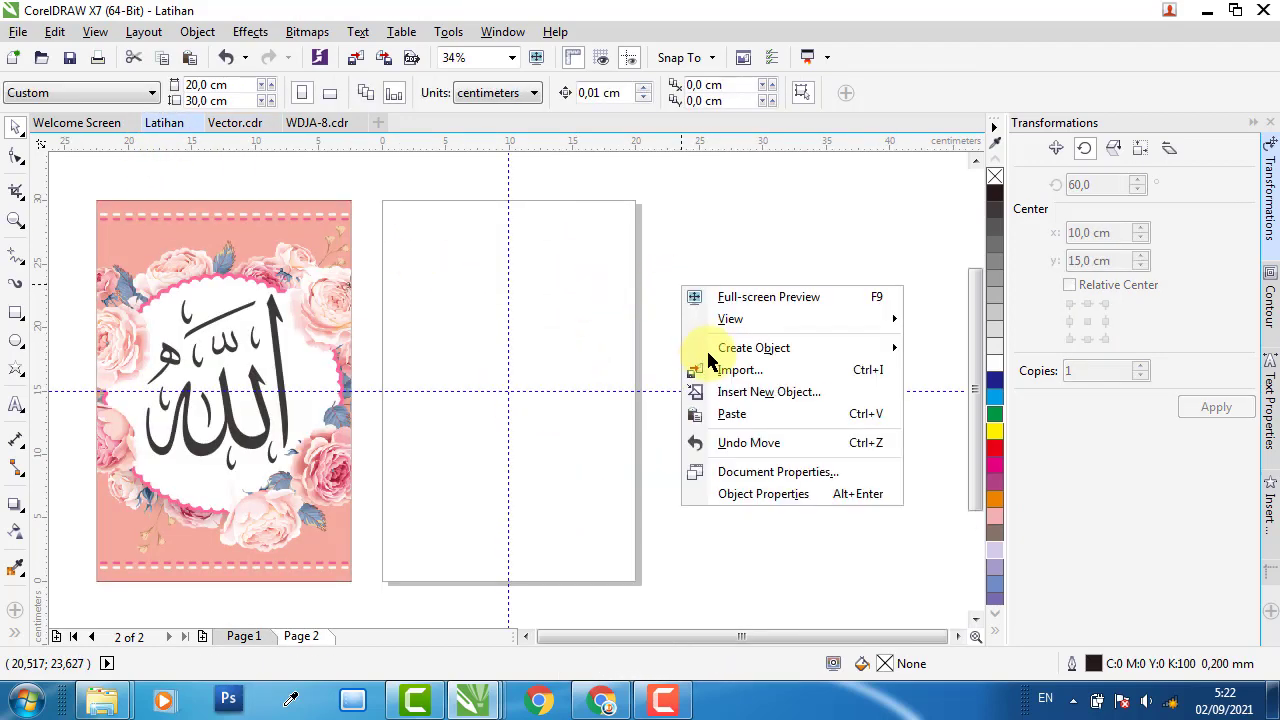
{"action": "left_click", "coordinate": [733, 413]}
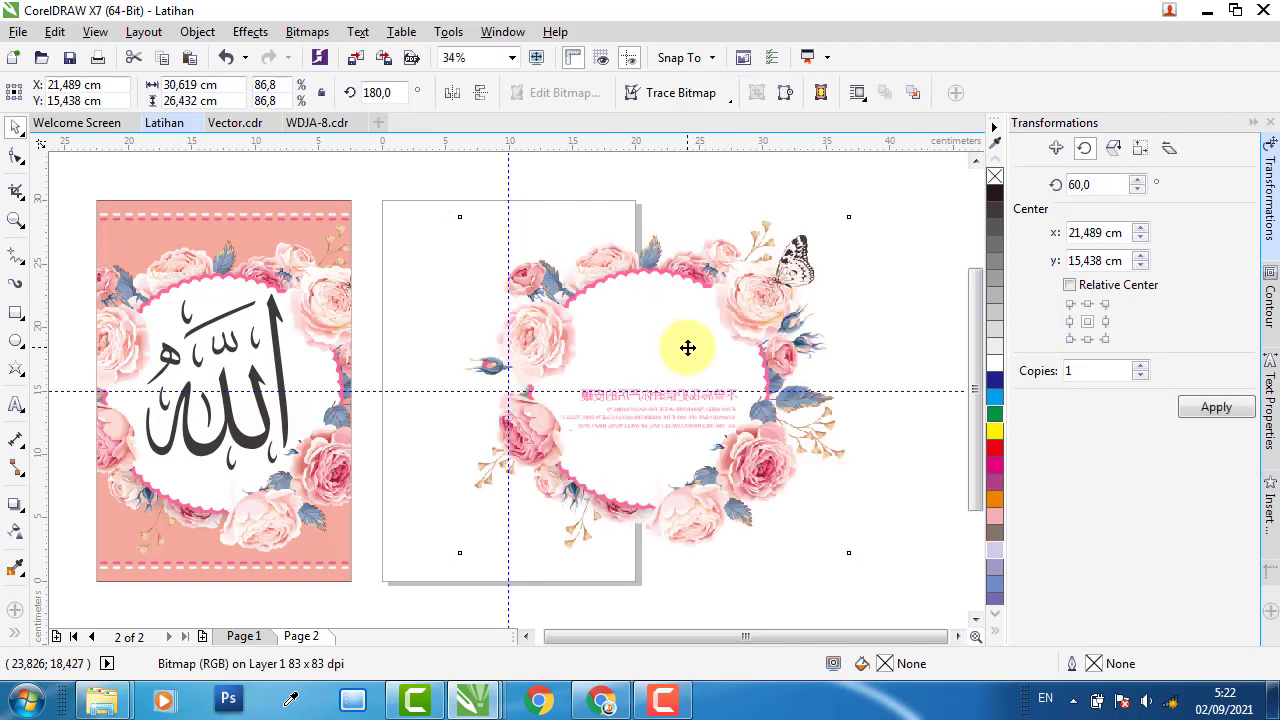
{"action": "key", "text": "p"}
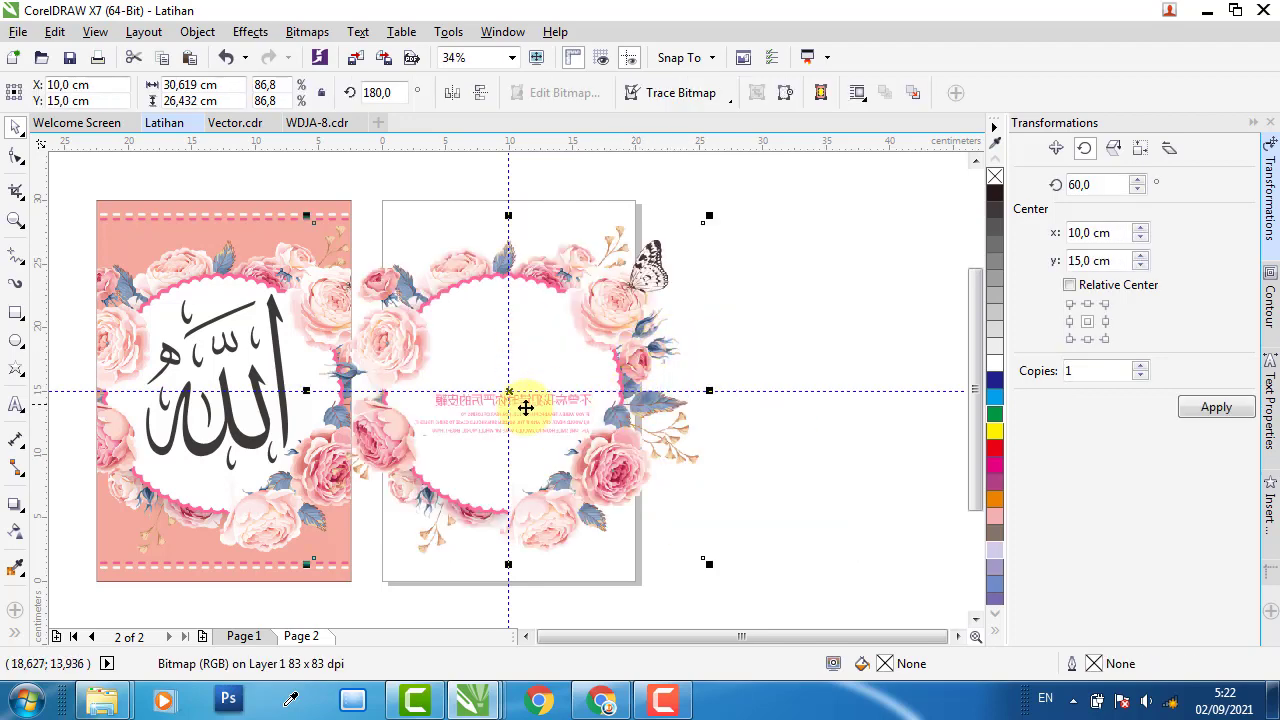
{"action": "left_click", "coordinate": [493, 407]}
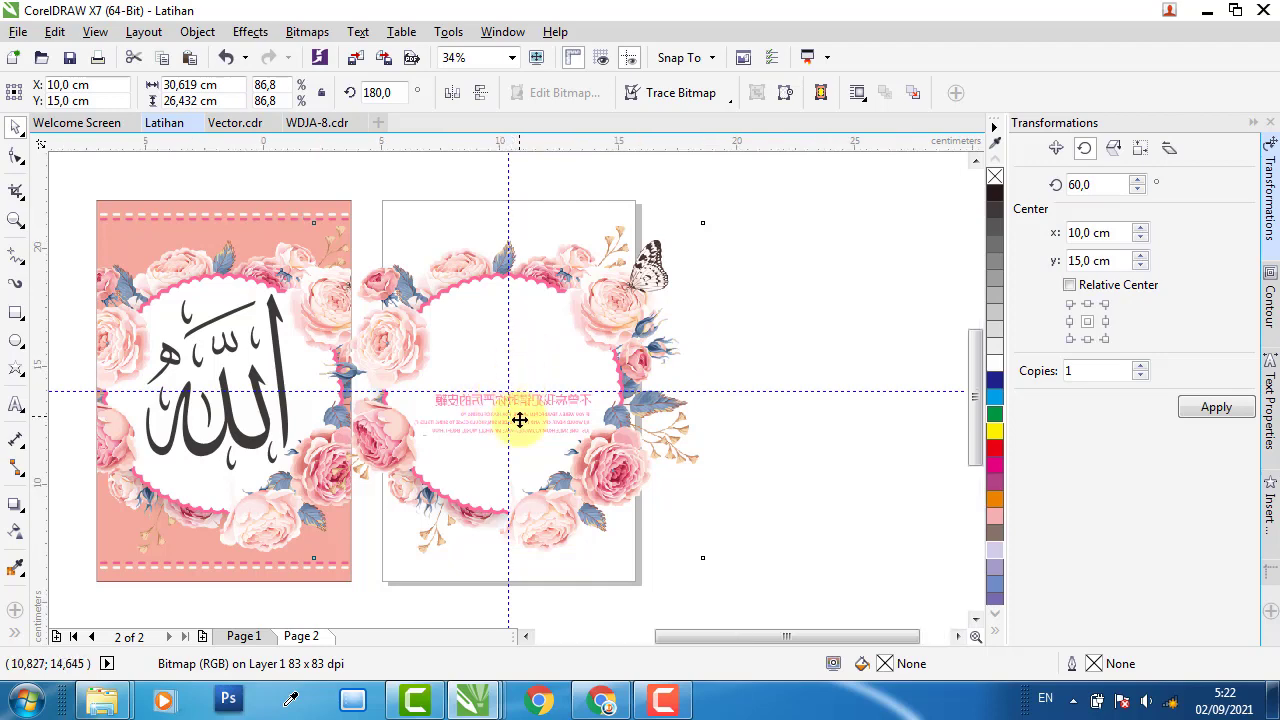
Trace an outline about 14.5 × 4.6 cm around the mirrored pink text inside the wreath with the Pen tool
{"action": "scroll", "coordinate": [520, 417], "scroll_direction": "up", "scroll_amount": 4}
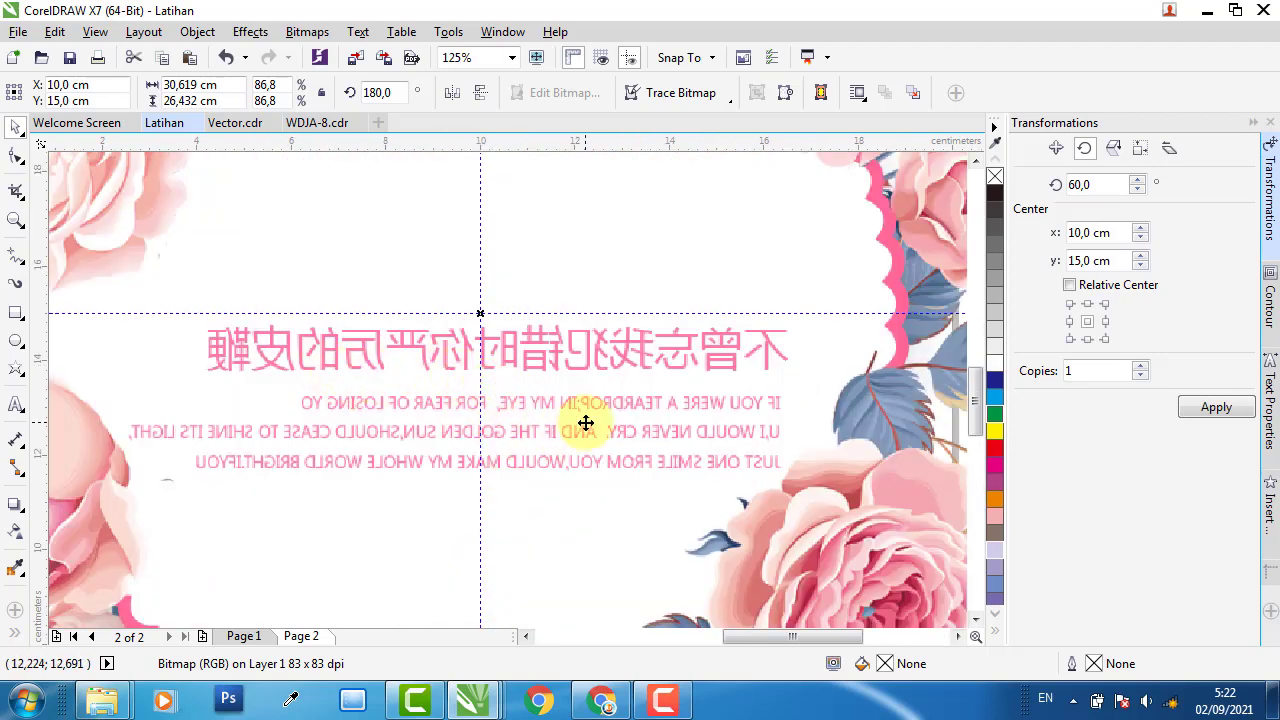
{"action": "scroll", "coordinate": [640, 440], "scroll_direction": "down", "scroll_amount": 2}
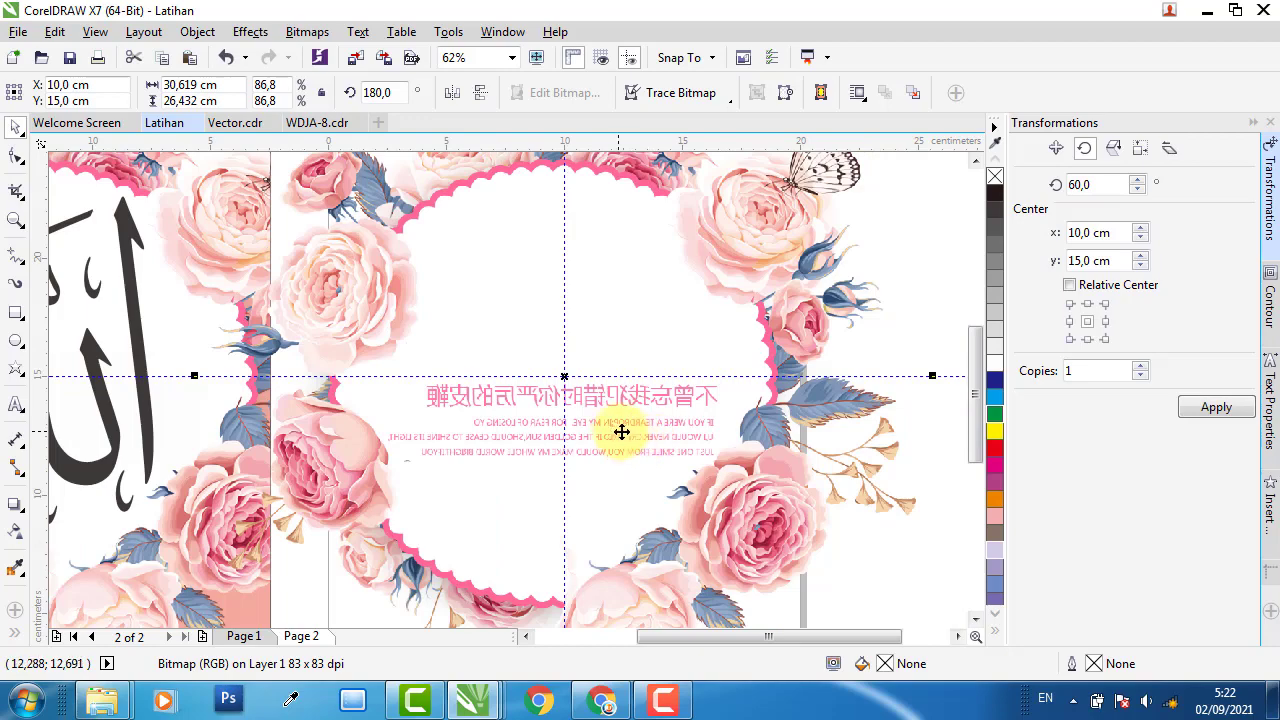
{"action": "scroll", "coordinate": [621, 432], "scroll_direction": "up", "scroll_amount": 2}
{"action": "scroll", "coordinate": [646, 441], "scroll_direction": "down", "scroll_amount": 4}
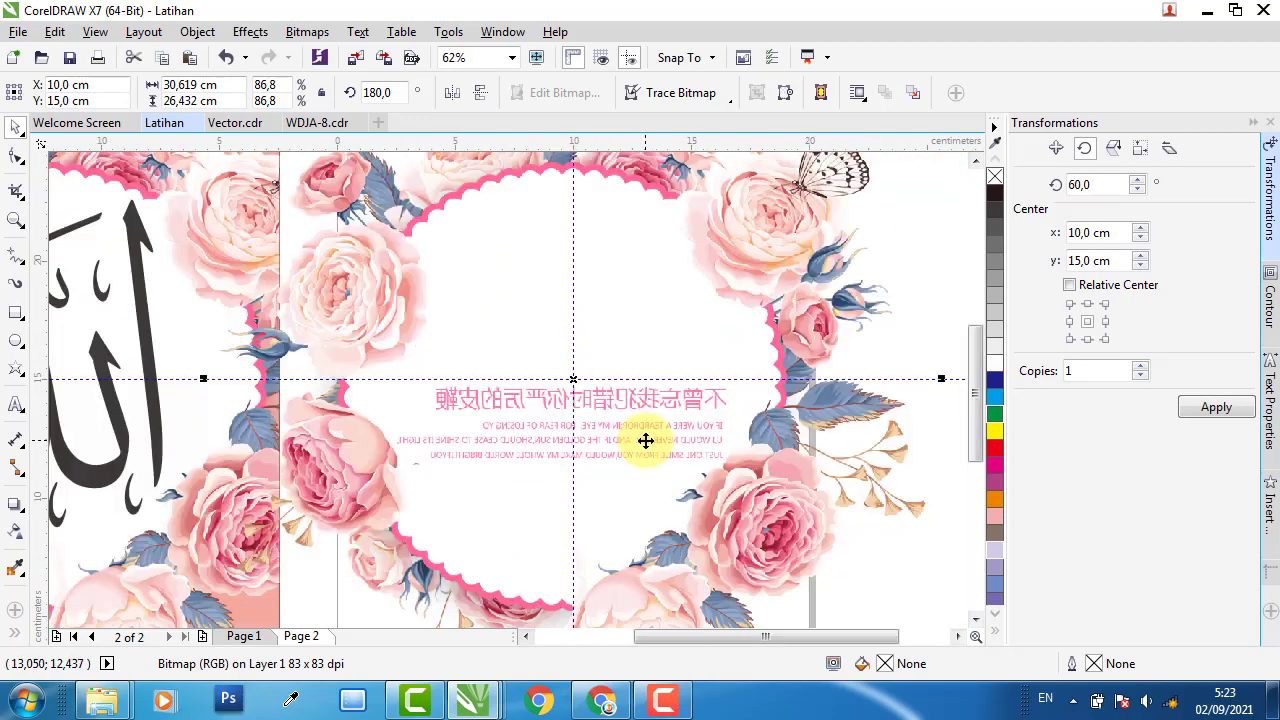
{"action": "scroll", "coordinate": [654, 444], "scroll_direction": "up", "scroll_amount": 1}
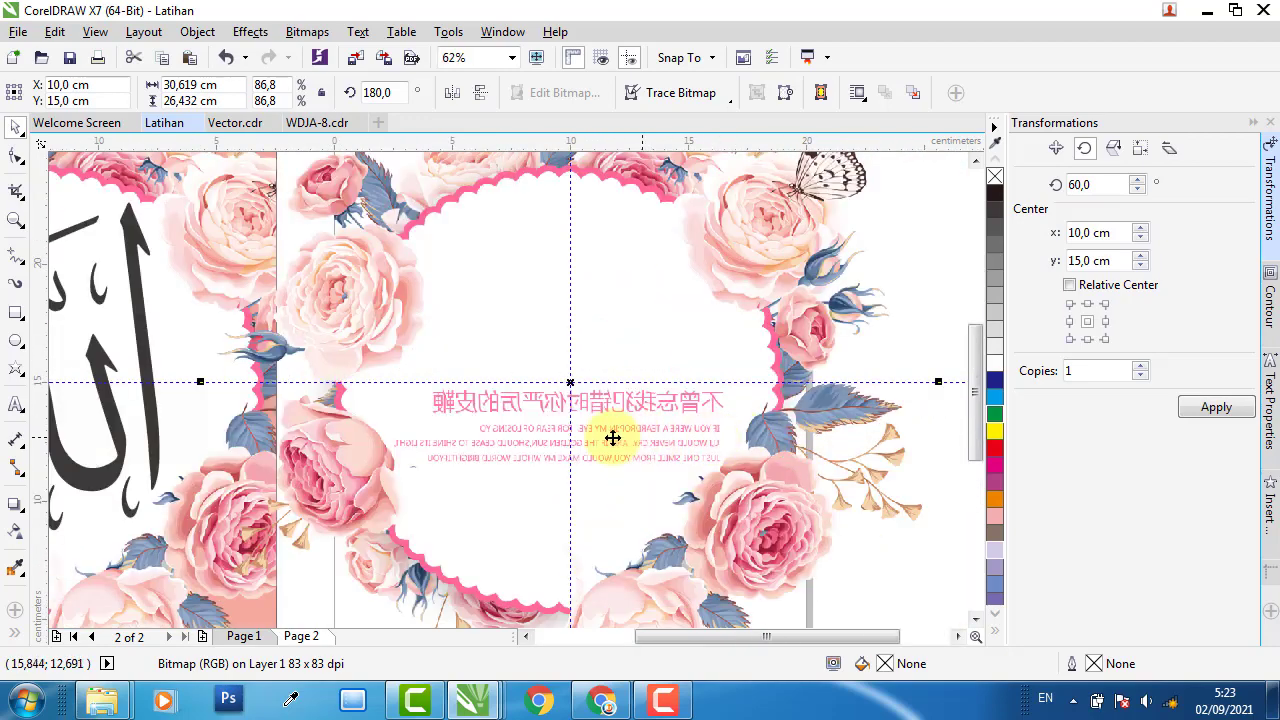
{"action": "scroll", "coordinate": [621, 432], "scroll_direction": "up", "scroll_amount": 1}
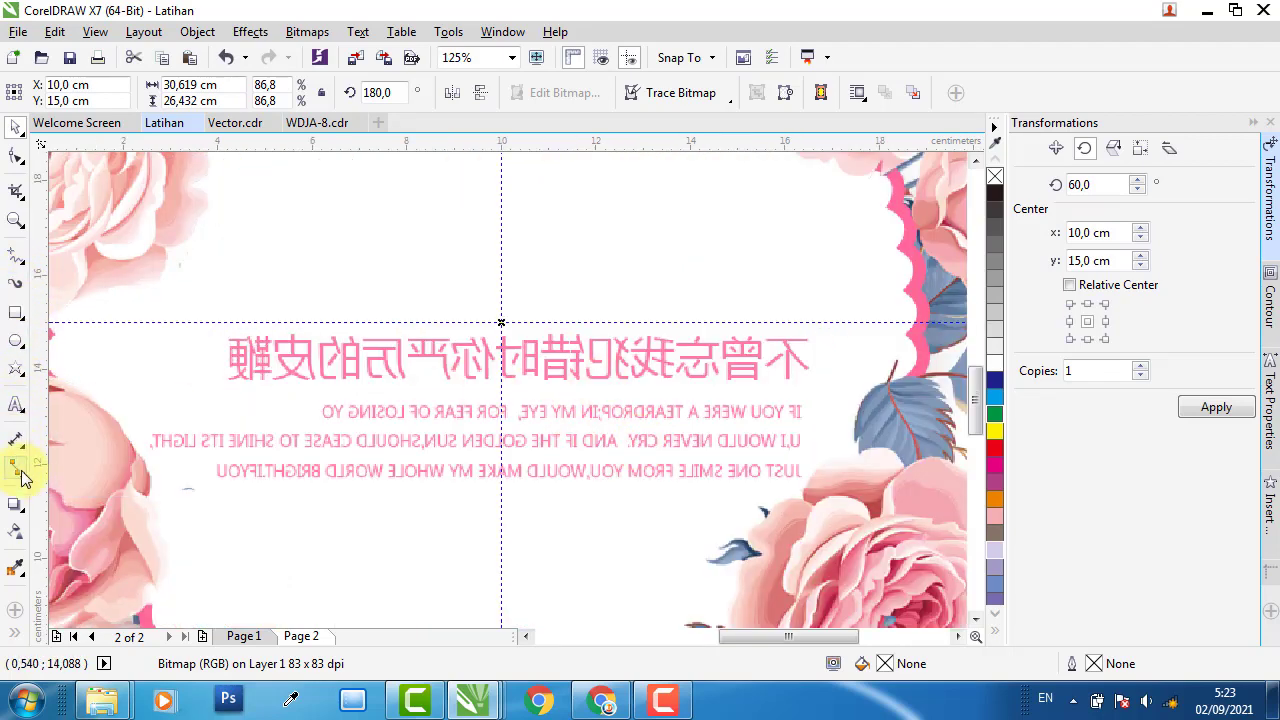
{"action": "left_click", "coordinate": [27, 268]}
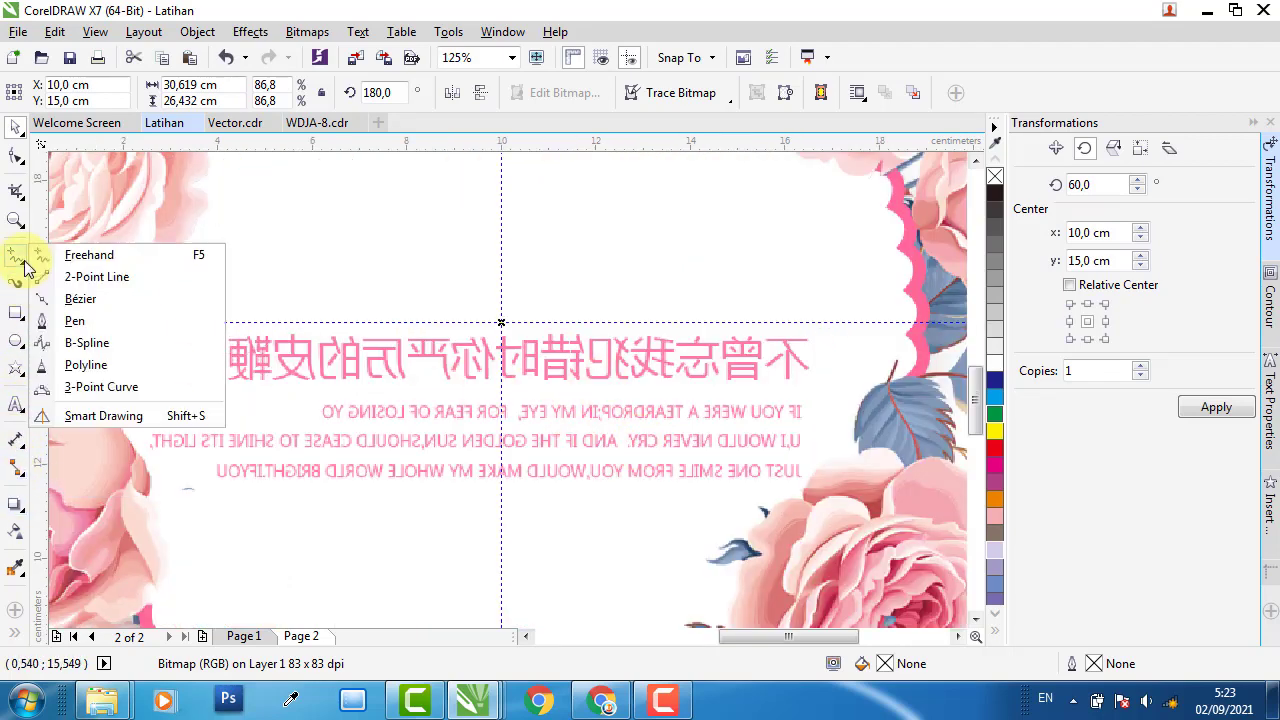
{"action": "left_click", "coordinate": [75, 241]}
{"action": "left_click", "coordinate": [294, 287]}
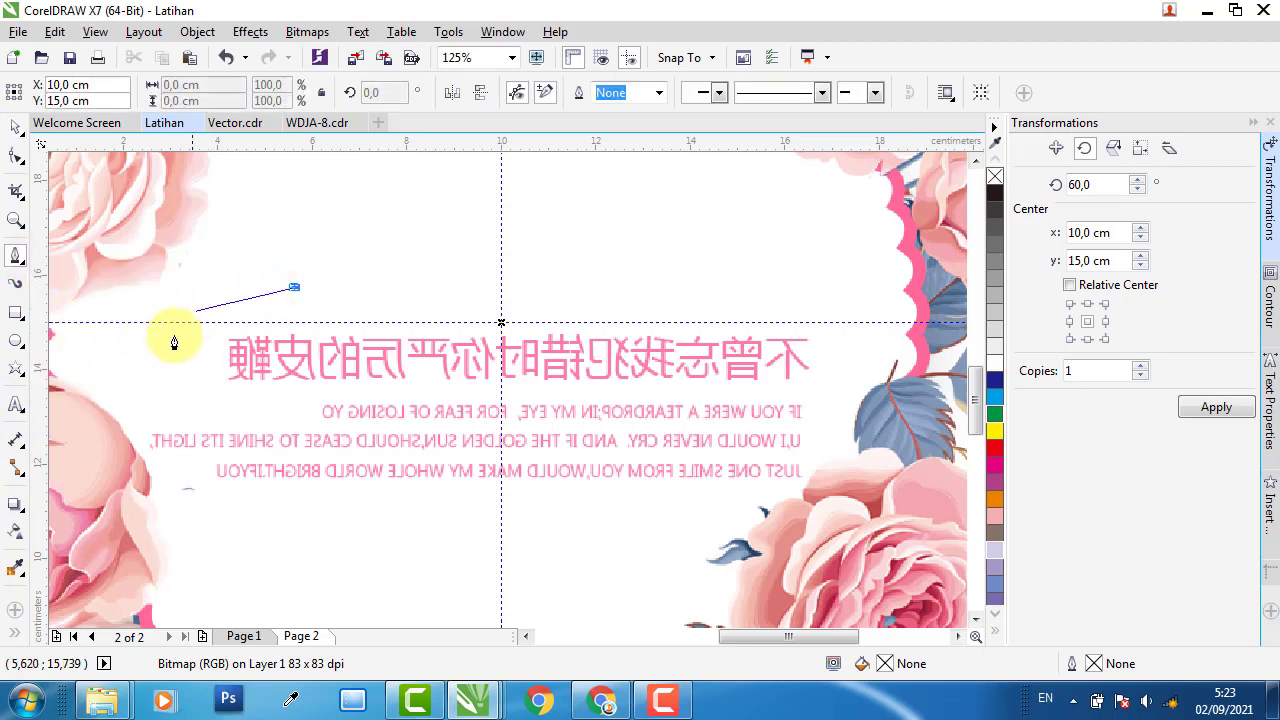
{"action": "left_click", "coordinate": [167, 366]}
{"action": "left_click_drag", "start_coordinate": [162, 467], "coordinate": [323, 509]}
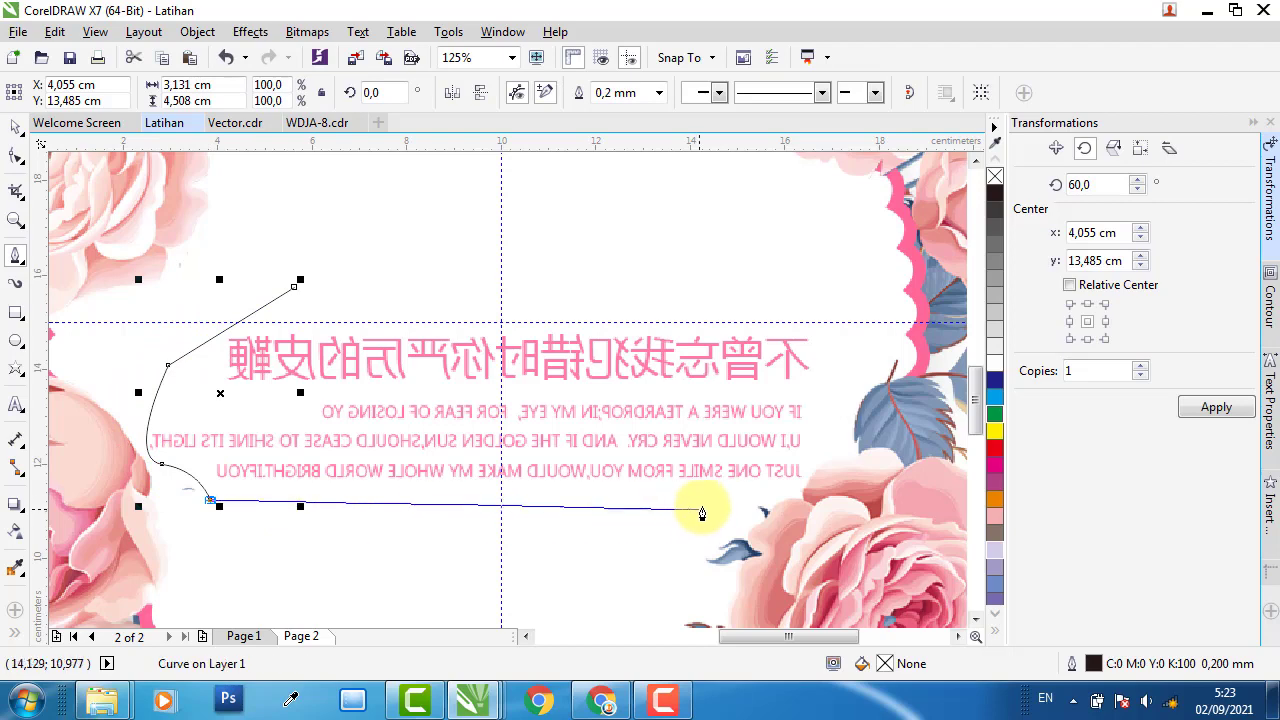
{"action": "left_click", "coordinate": [739, 495]}
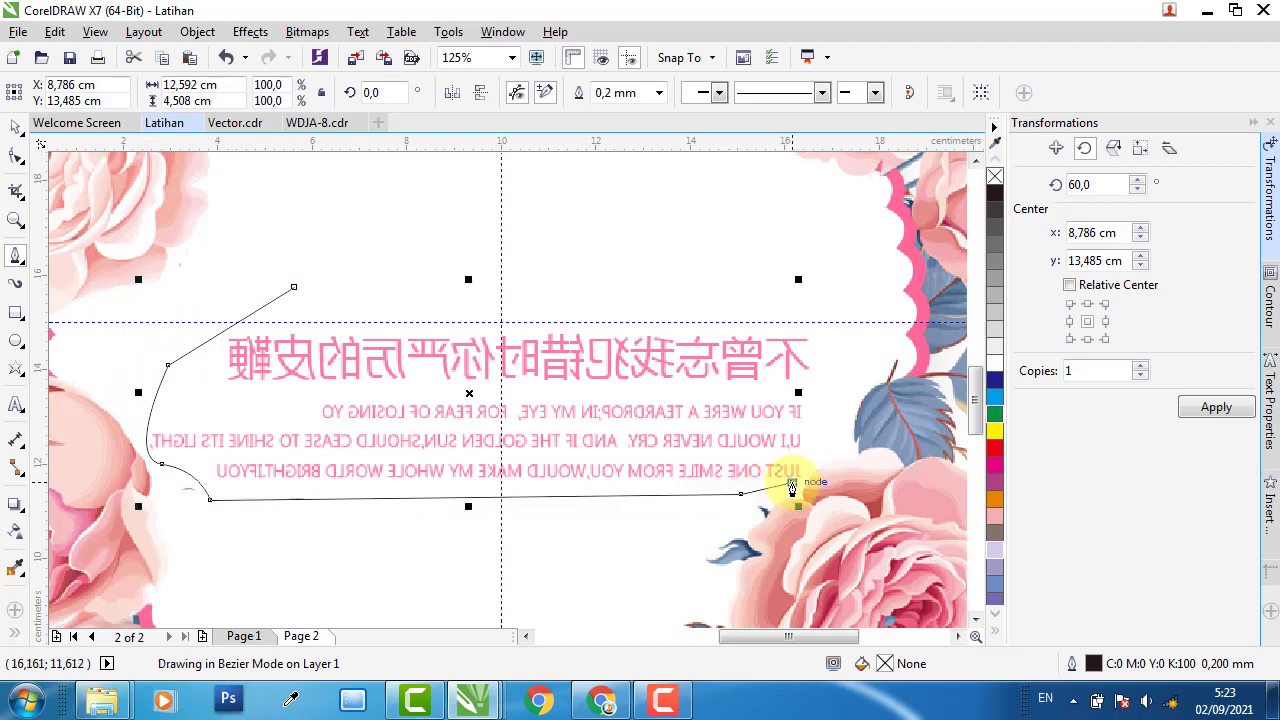
{"action": "scroll", "coordinate": [791, 487], "scroll_direction": "up", "scroll_amount": 5}
{"action": "left_click_drag", "start_coordinate": [805, 402], "coordinate": [842, 237]}
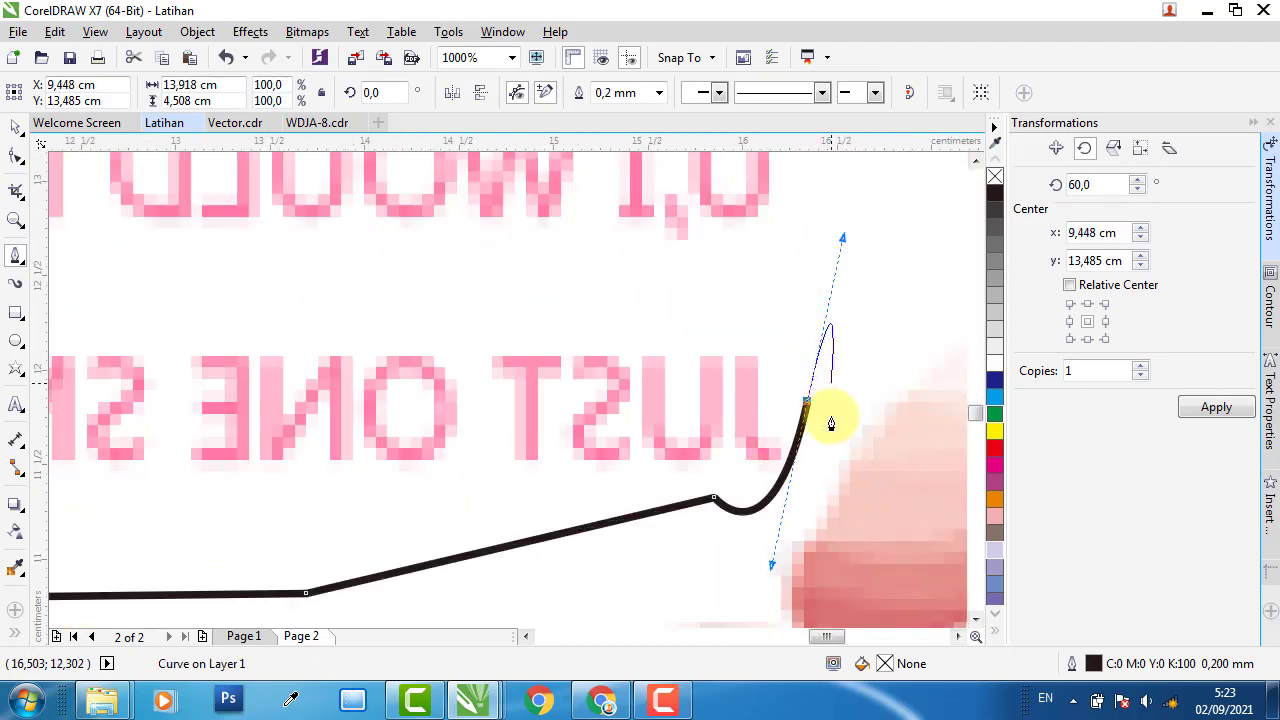
{"action": "scroll", "coordinate": [855, 260], "scroll_direction": "down", "scroll_amount": 5}
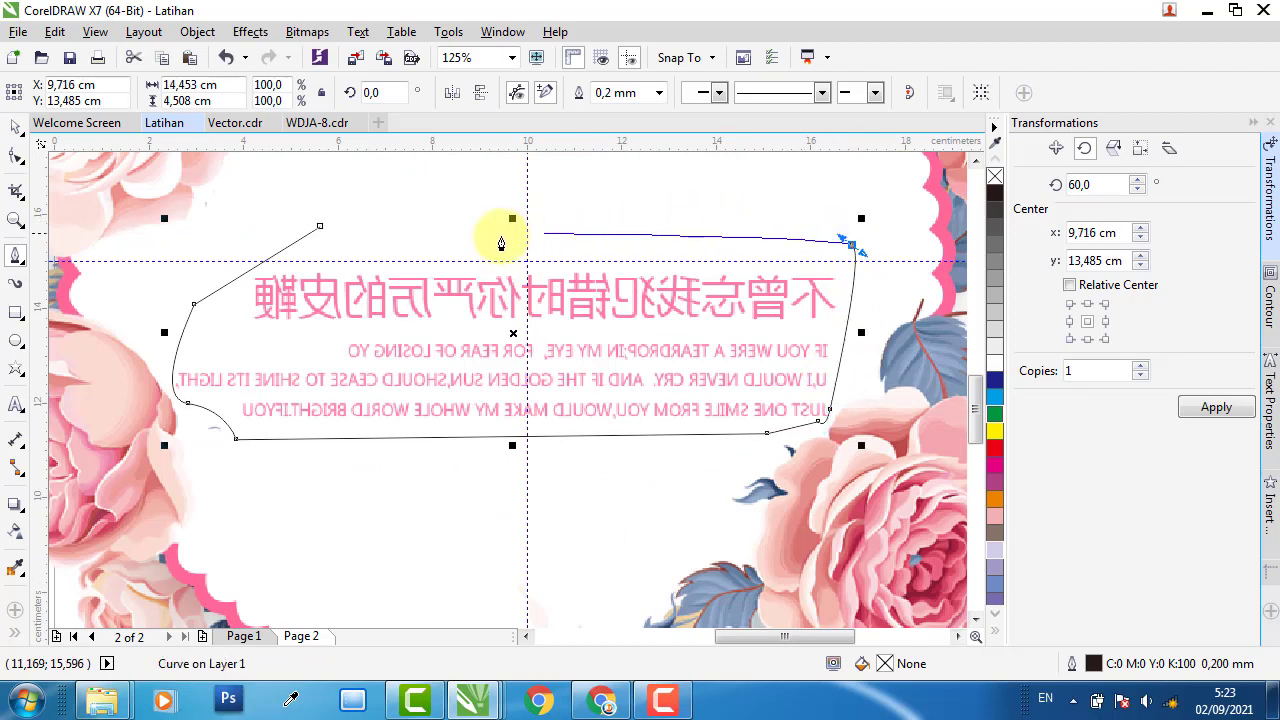
{"action": "left_click", "coordinate": [420, 239]}
{"action": "left_click", "coordinate": [318, 231]}
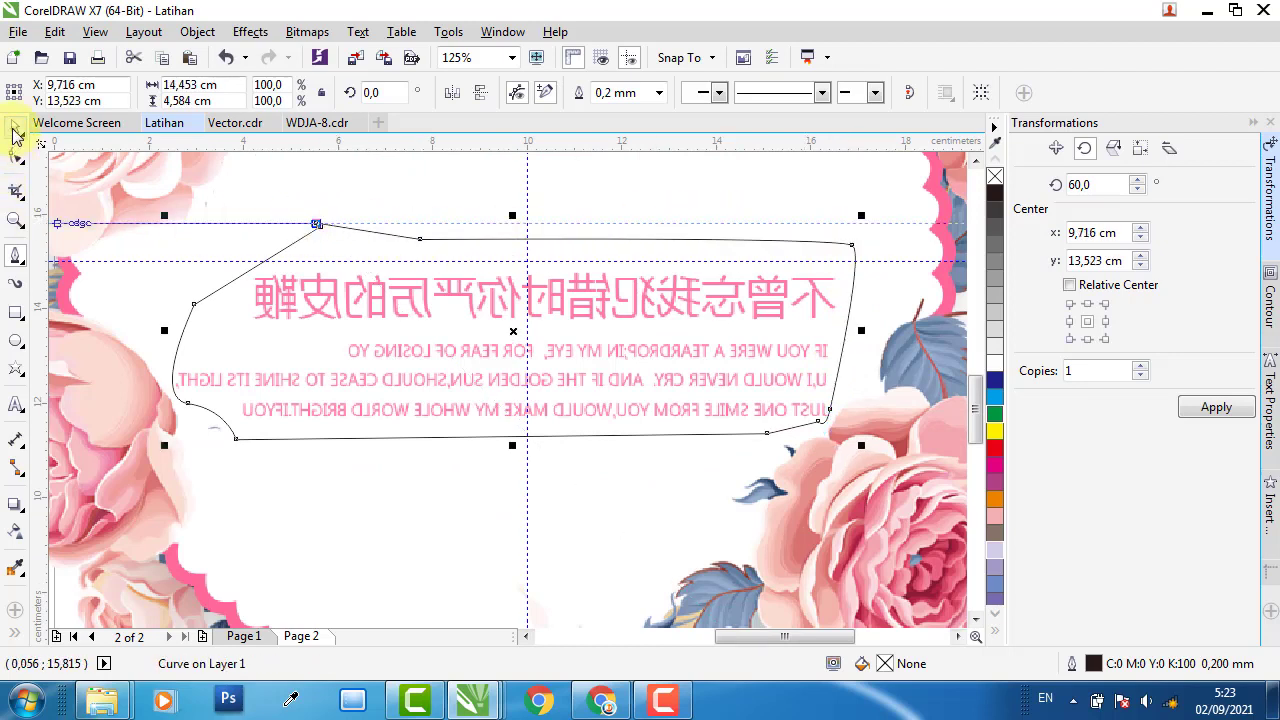
Try to cover the mirrored text by giving the traced curve a white fill and no outline
{"action": "left_click", "coordinate": [16, 133]}
{"action": "left_click", "coordinate": [995, 364]}
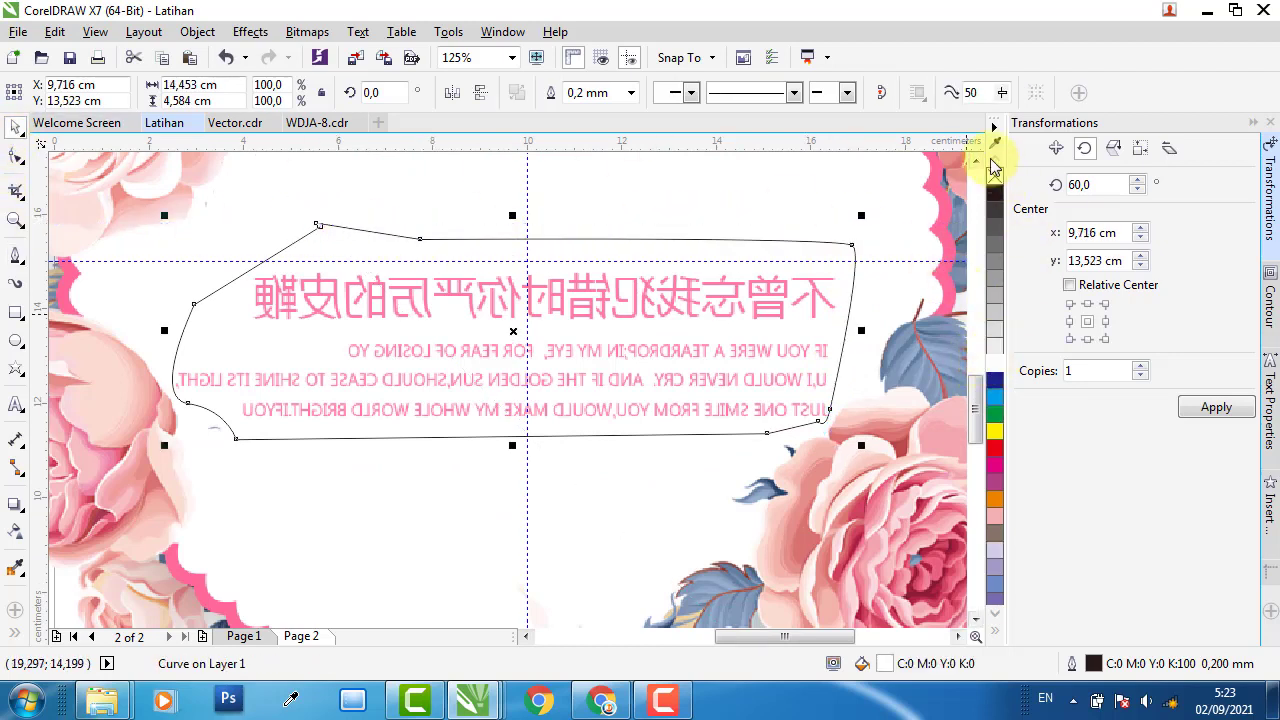
{"action": "right_click", "coordinate": [995, 177]}
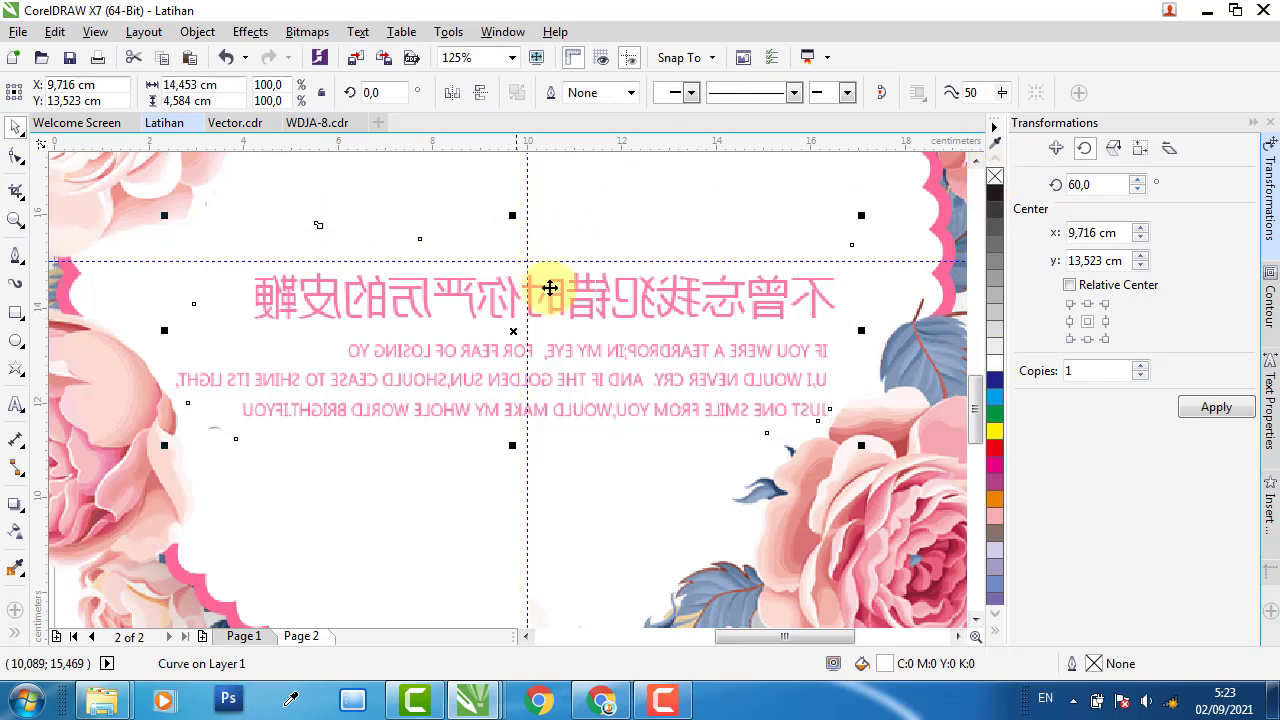
Set the traced curve's fill to yellow and move it off the page to the empty area above and right of the wreath
{"action": "scroll", "coordinate": [492, 306], "scroll_direction": "down", "scroll_amount": 5}
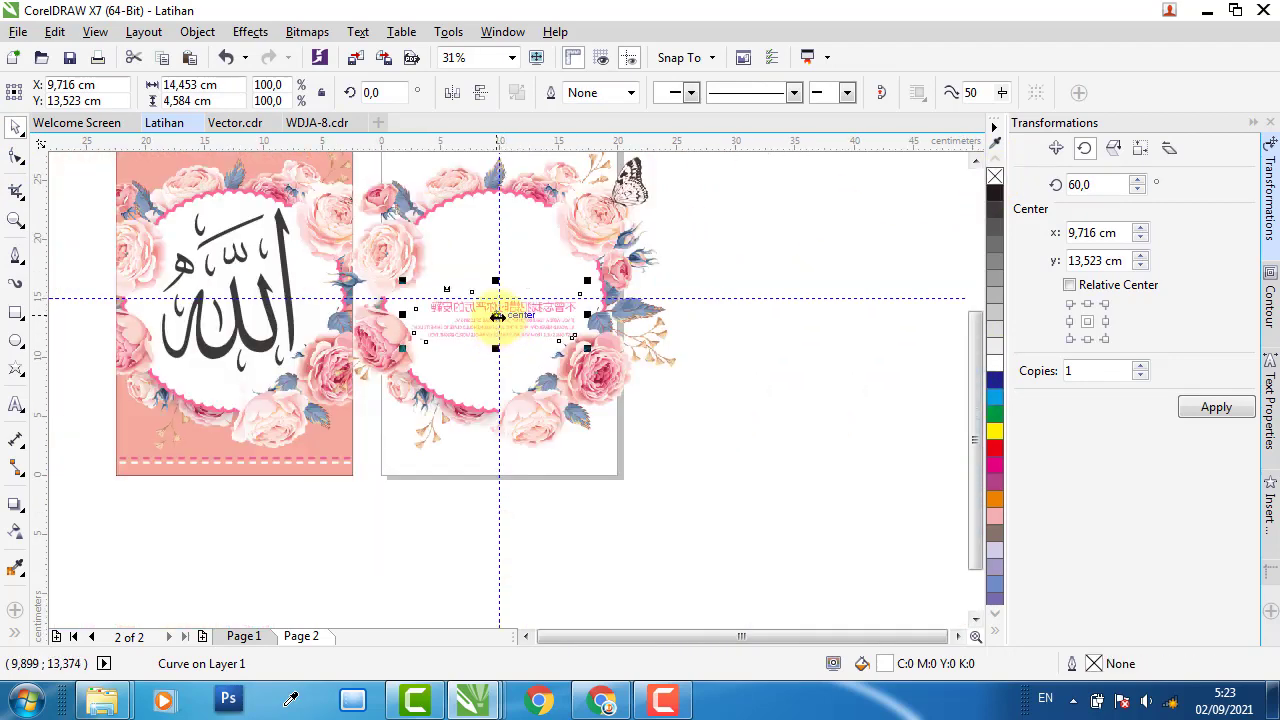
{"action": "left_click_drag", "start_coordinate": [498, 318], "coordinate": [655, 328]}
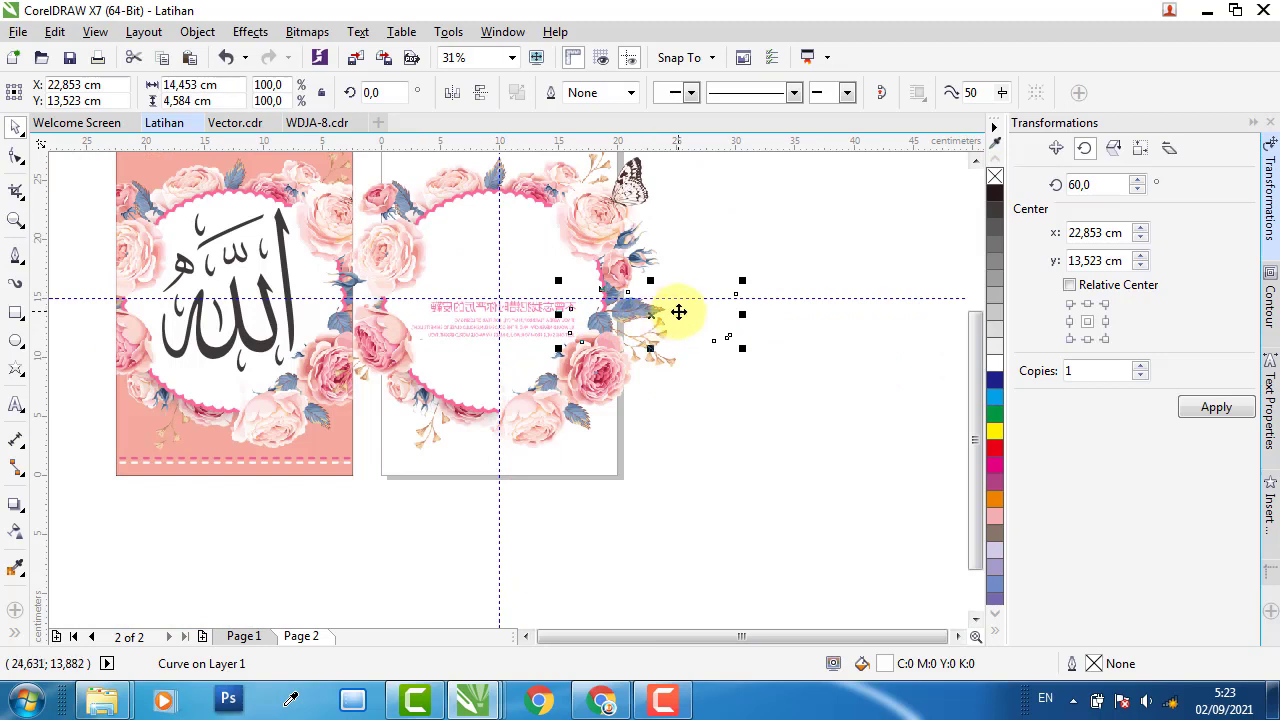
{"action": "left_click", "coordinate": [995, 434]}
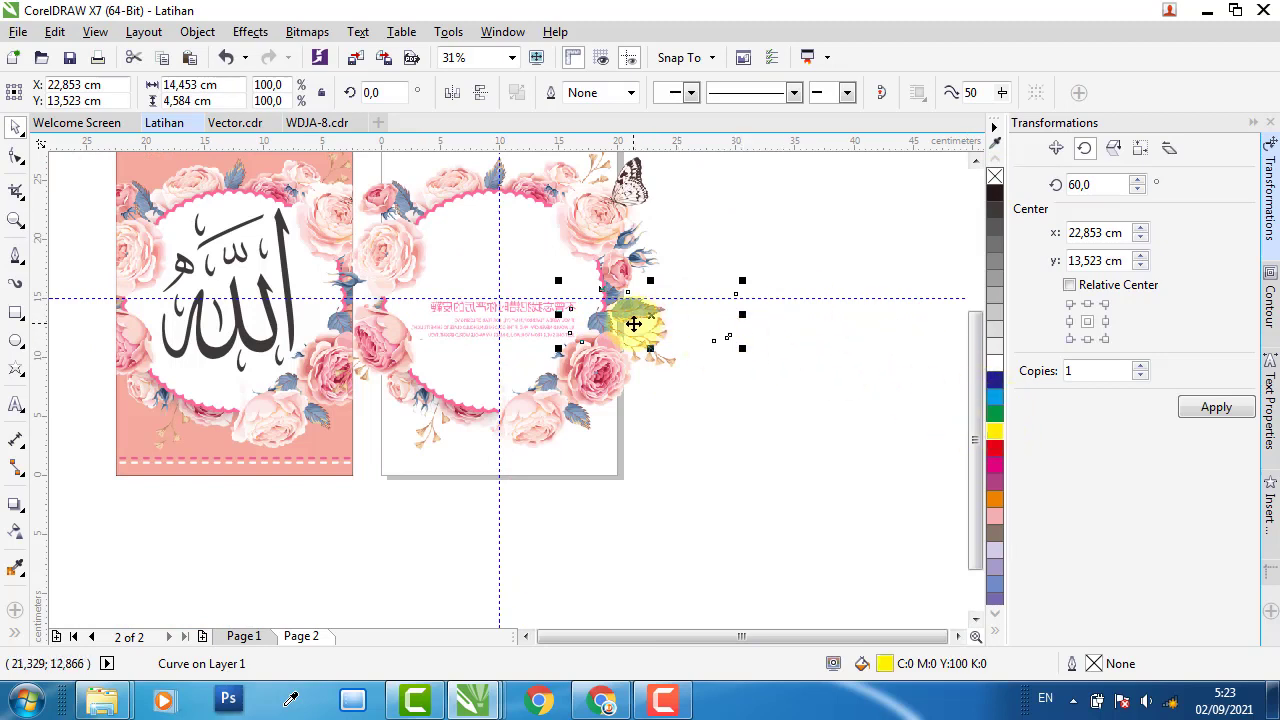
{"action": "left_click_drag", "start_coordinate": [654, 327], "coordinate": [833, 301]}
{"action": "scroll", "coordinate": [686, 337], "scroll_direction": "down", "scroll_amount": 3}
{"action": "left_click_drag", "start_coordinate": [729, 334], "coordinate": [751, 246]}
{"action": "scroll", "coordinate": [760, 249], "scroll_direction": "up", "scroll_amount": 2}
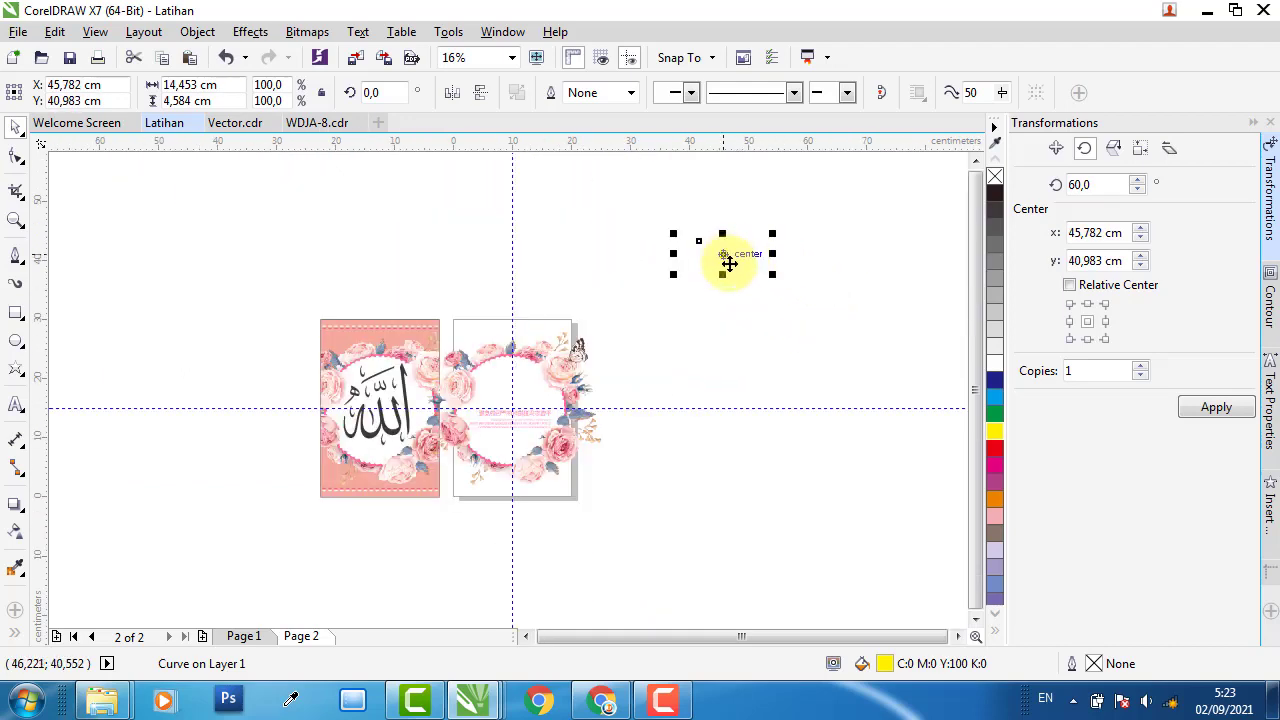
{"action": "left_click", "coordinate": [800, 339]}
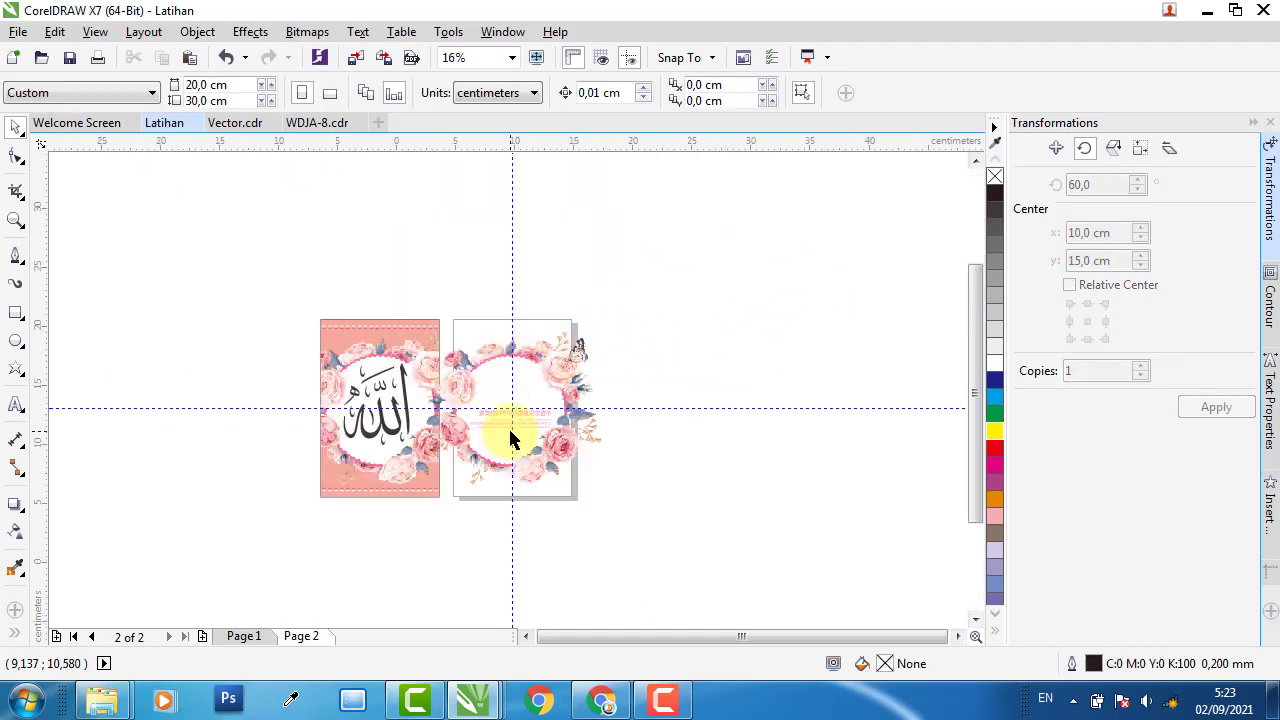
Draw a four-sided curved test shape about 27 × 20 cm beside the page with the Pen tool, ending near its starting node
{"action": "scroll", "coordinate": [509, 434], "scroll_direction": "up", "scroll_amount": 4}
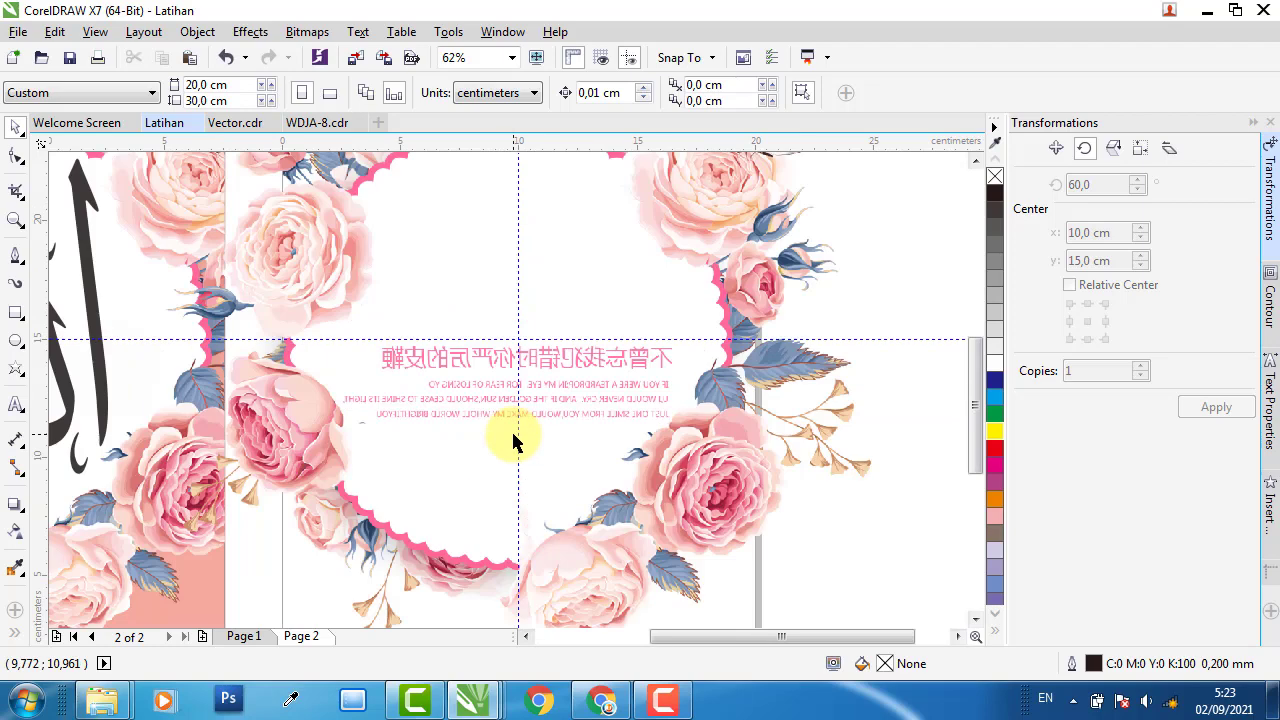
{"action": "left_click", "coordinate": [16, 256]}
{"action": "scroll", "coordinate": [408, 346], "scroll_direction": "down", "scroll_amount": 4}
{"action": "left_click", "coordinate": [540, 300]}
{"action": "left_click_drag", "start_coordinate": [672, 329], "coordinate": [681, 301]}
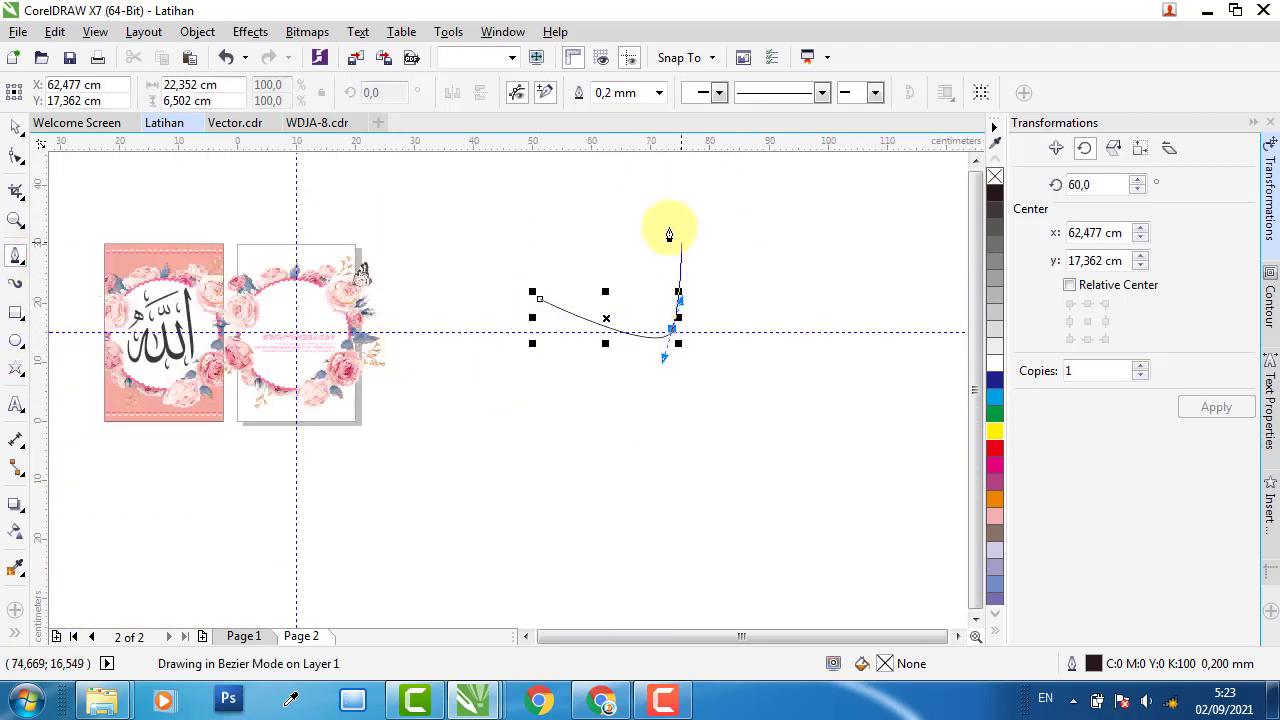
{"action": "left_click_drag", "start_coordinate": [669, 227], "coordinate": [643, 221]}
{"action": "left_click", "coordinate": [576, 218]}
{"action": "left_click_drag", "start_coordinate": [548, 310], "coordinate": [943, 366]}
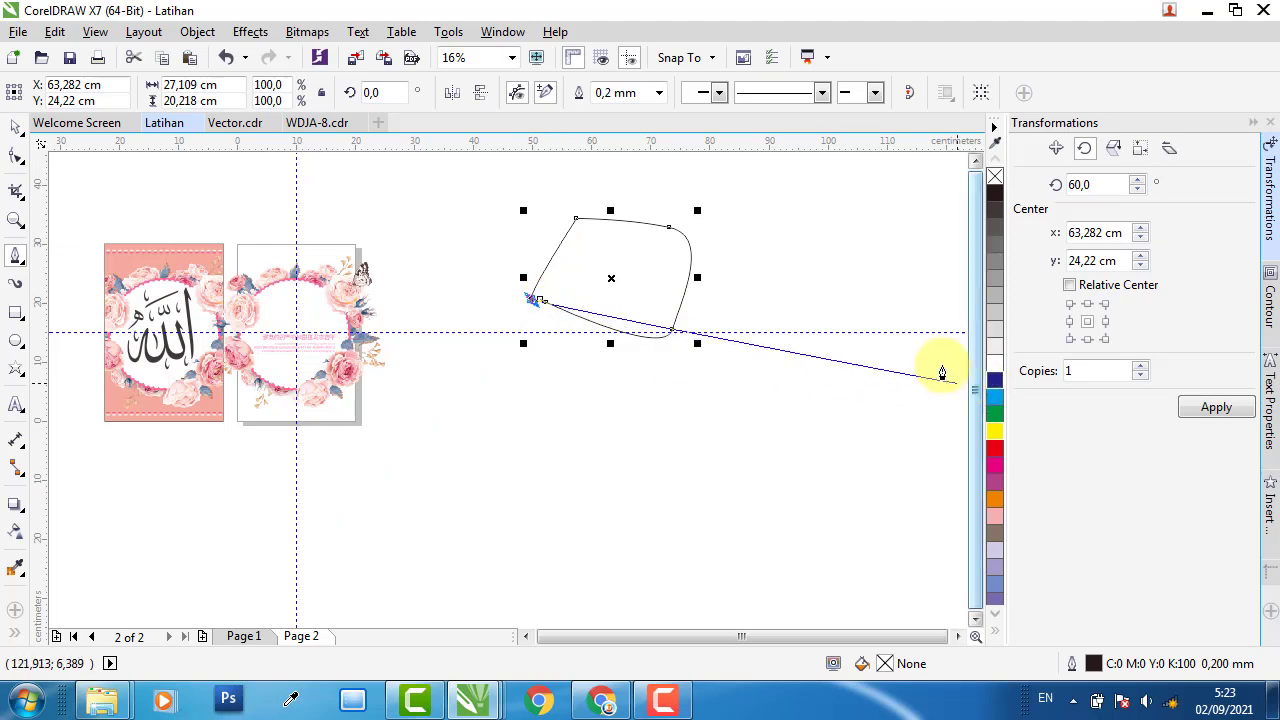
Close the four-sided test curve beside the page at its starting node and fill it yellow
{"action": "scroll", "coordinate": [565, 310], "scroll_direction": "up", "scroll_amount": 5}
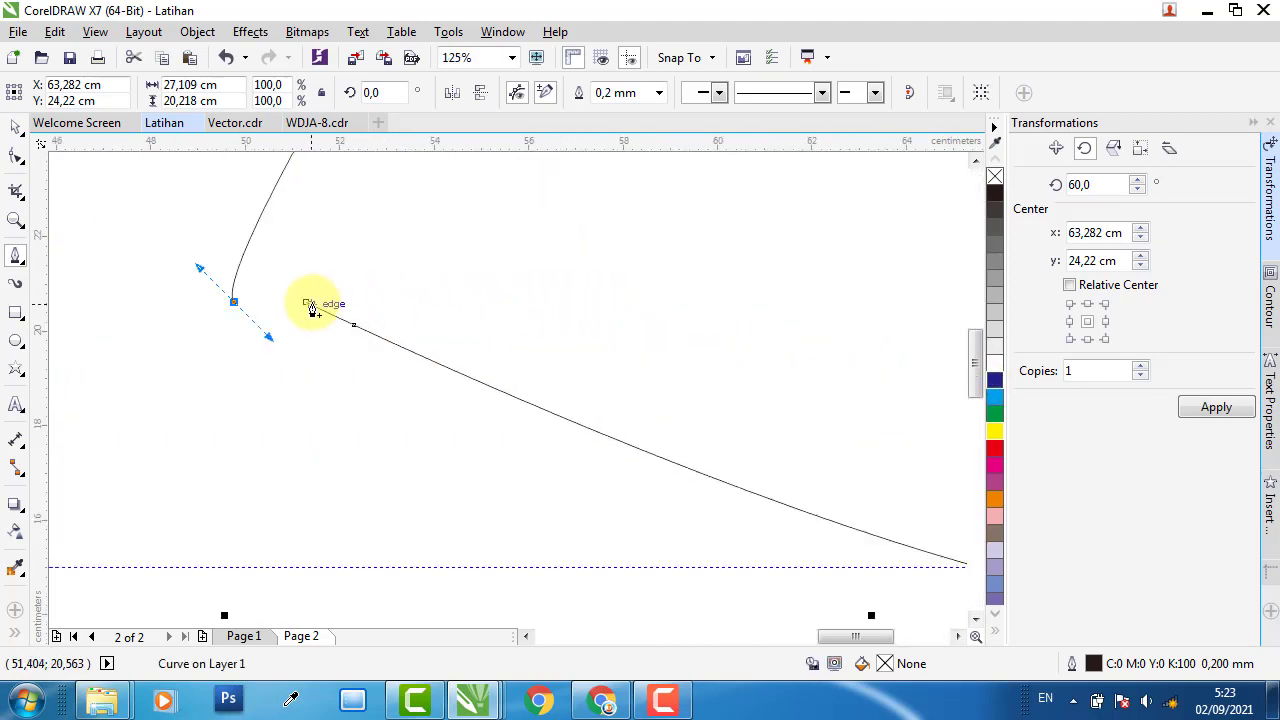
{"action": "left_click", "coordinate": [308, 308]}
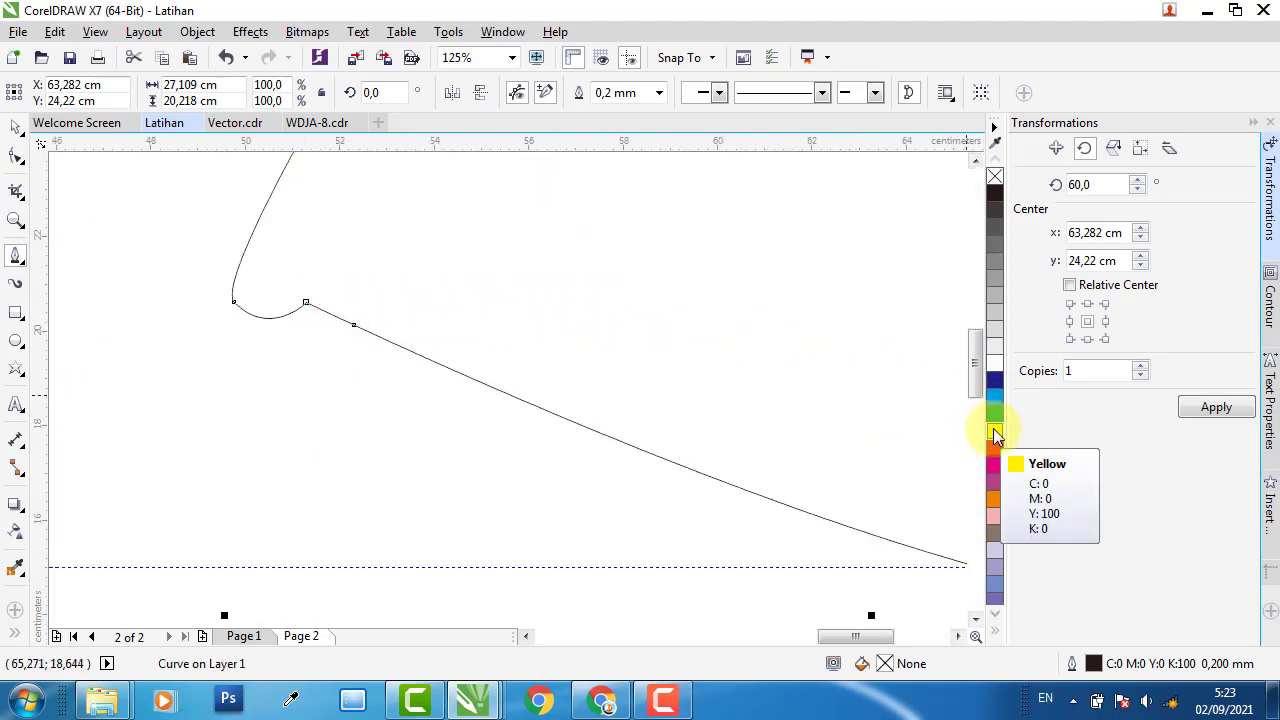
{"action": "left_click", "coordinate": [993, 428]}
Trace the lower boundary of the mirrored text with the Pen tool, from its far edge near the big rose around to the opposite lower corner
{"action": "scroll", "coordinate": [624, 397], "scroll_direction": "down", "scroll_amount": 5}
{"action": "scroll", "coordinate": [330, 415], "scroll_direction": "up", "scroll_amount": 5}
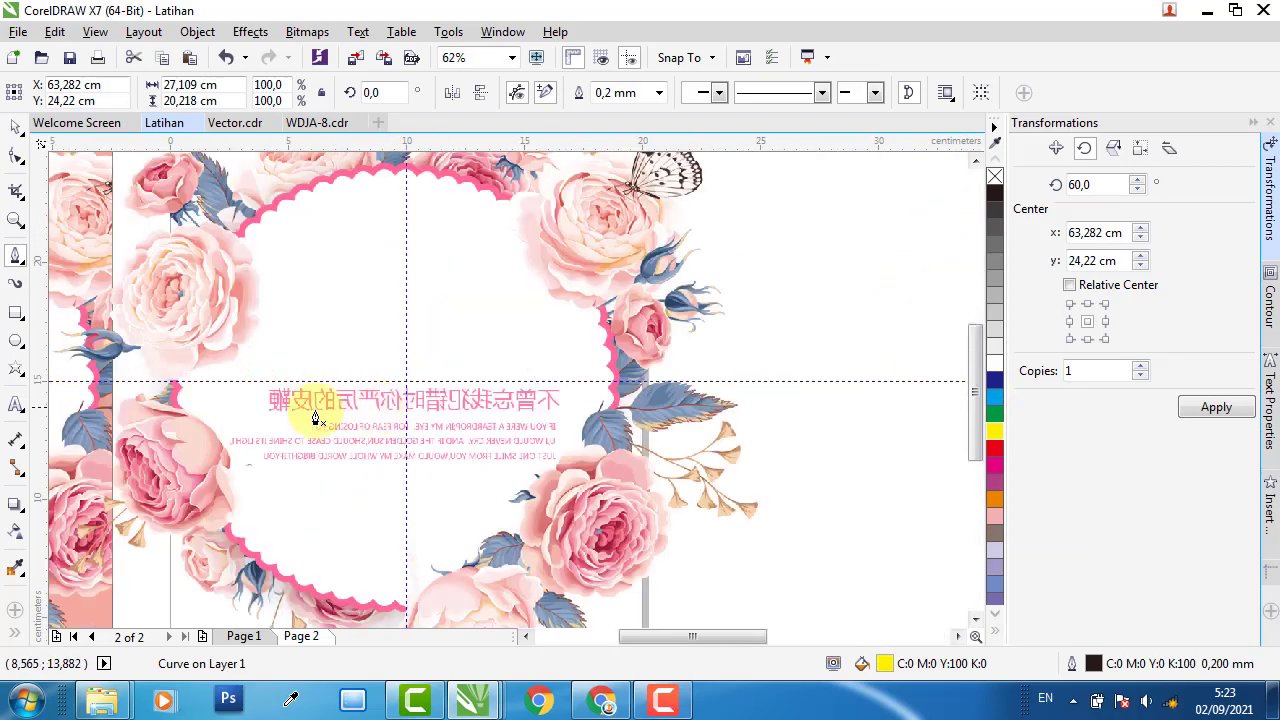
{"action": "left_click", "coordinate": [181, 404]}
{"action": "scroll", "coordinate": [201, 460], "scroll_direction": "up", "scroll_amount": 3}
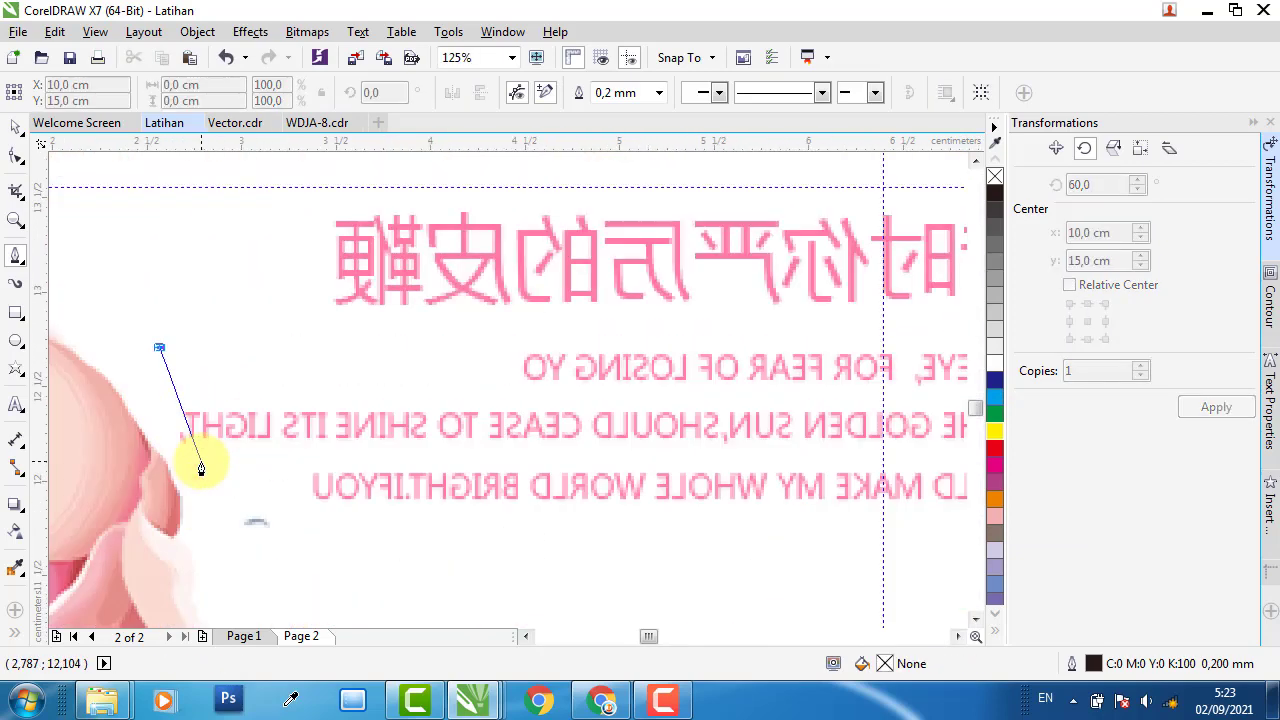
{"action": "left_click_drag", "start_coordinate": [203, 463], "coordinate": [470, 554]}
{"action": "scroll", "coordinate": [405, 540], "scroll_direction": "down", "scroll_amount": 3}
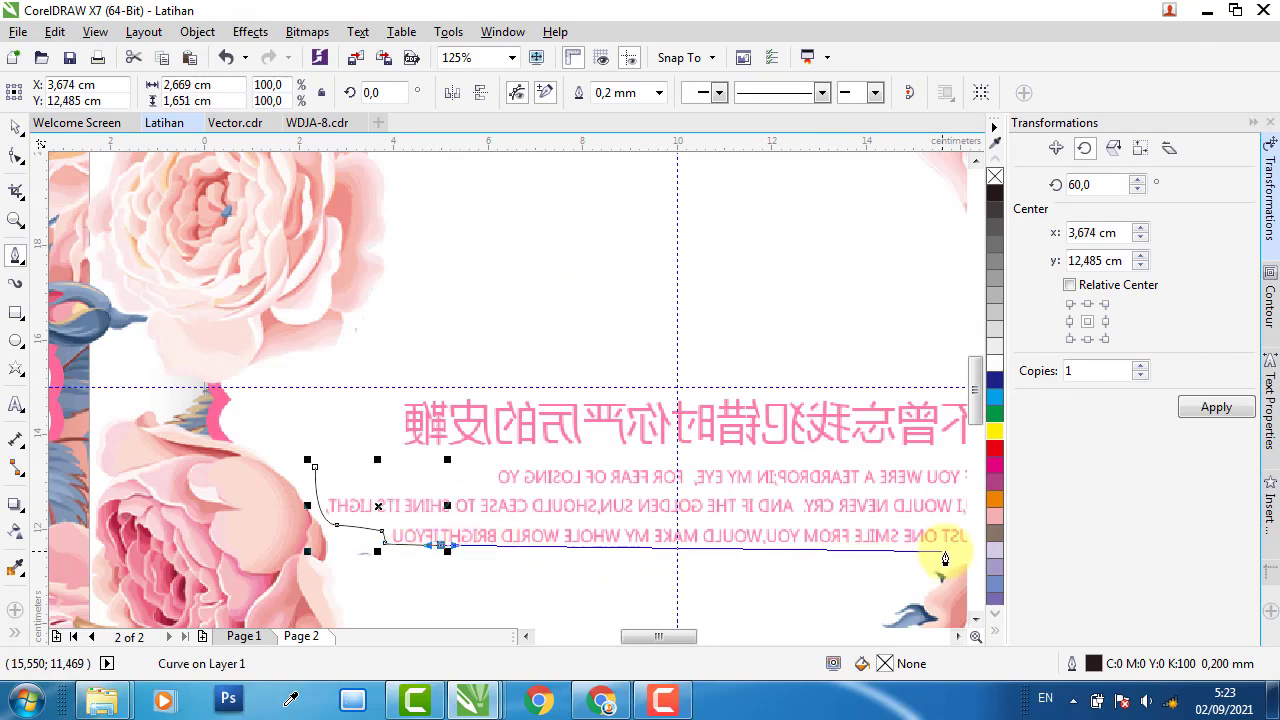
{"action": "scroll", "coordinate": [921, 557], "scroll_direction": "up", "scroll_amount": 5}
{"action": "left_click_drag", "start_coordinate": [723, 497], "coordinate": [880, 263]}
Continue the outline above the mirrored text and close it at the starting node, making it about 14.4 × 3.6 cm
{"action": "scroll", "coordinate": [863, 343], "scroll_direction": "down", "scroll_amount": 4}
{"action": "scroll", "coordinate": [874, 206], "scroll_direction": "up", "scroll_amount": 2}
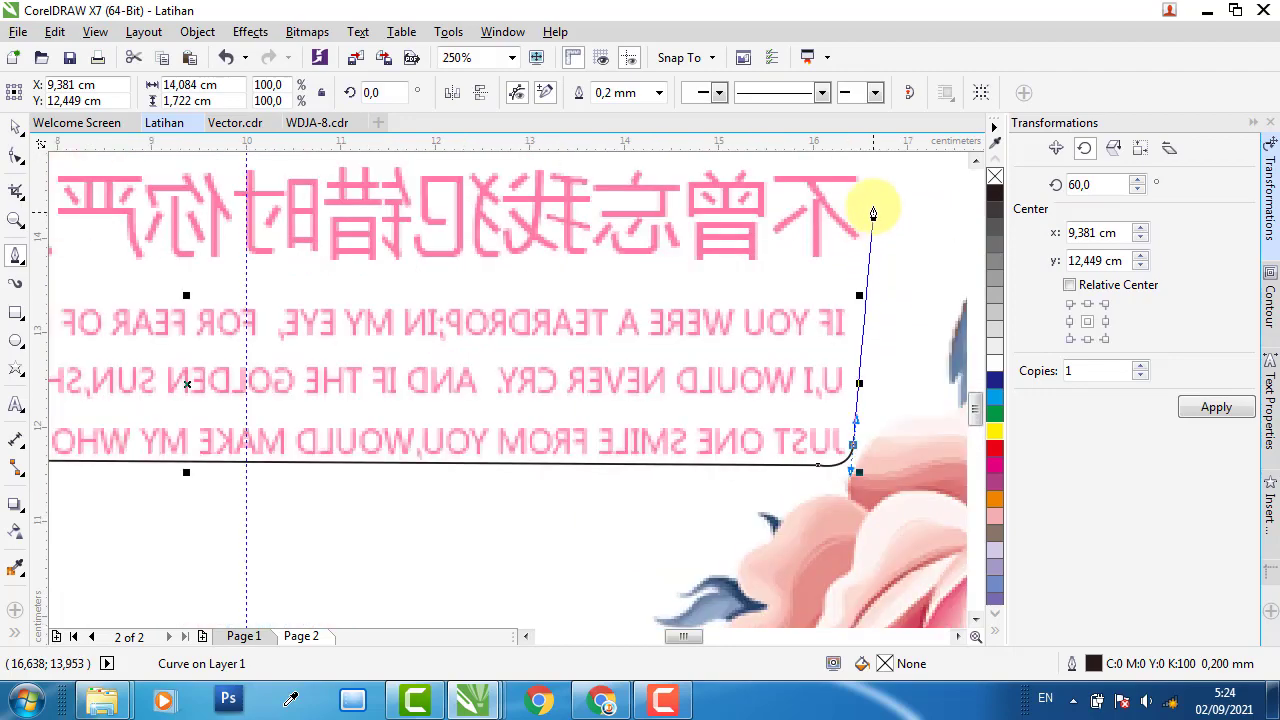
{"action": "scroll", "coordinate": [872, 232], "scroll_direction": "down", "scroll_amount": 2}
{"action": "scroll", "coordinate": [880, 189], "scroll_direction": "up", "scroll_amount": 2}
{"action": "left_click_drag", "start_coordinate": [795, 190], "coordinate": [680, 191]}
{"action": "scroll", "coordinate": [566, 177], "scroll_direction": "down", "scroll_amount": 4}
{"action": "scroll", "coordinate": [469, 177], "scroll_direction": "up", "scroll_amount": 2}
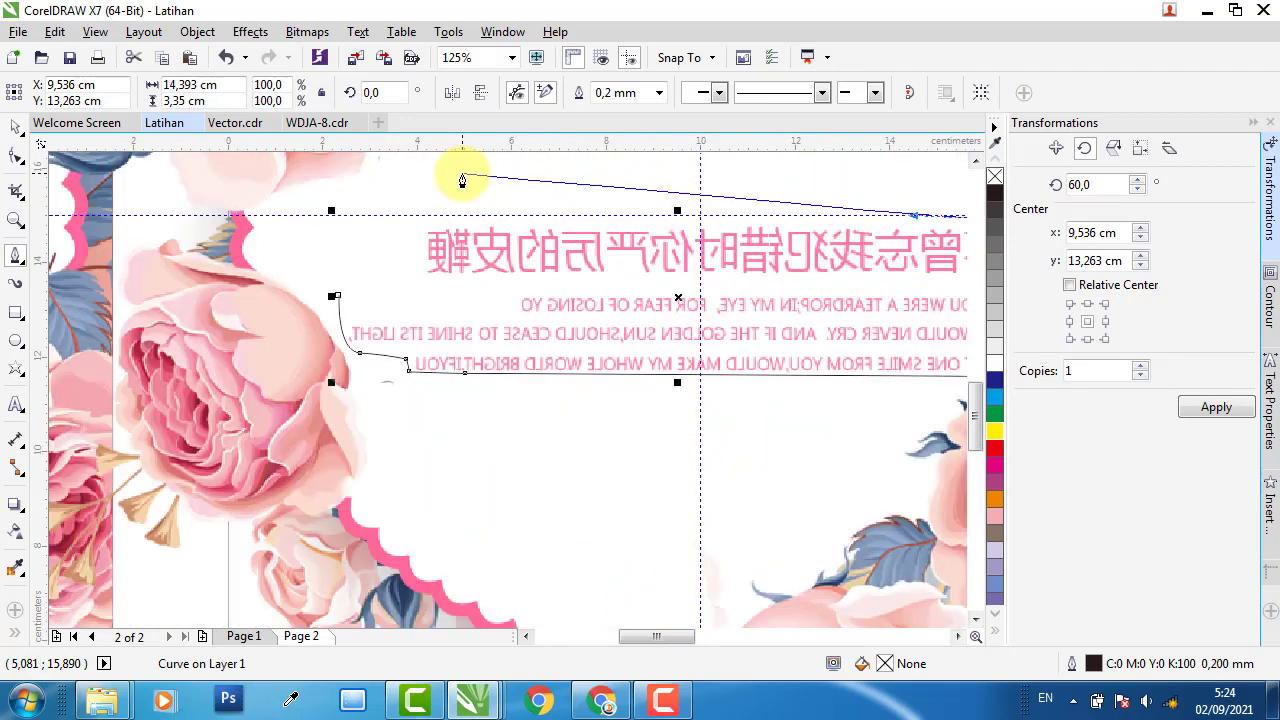
{"action": "left_click", "coordinate": [426, 210]}
{"action": "left_click_drag", "start_coordinate": [413, 245], "coordinate": [414, 299]}
{"action": "scroll", "coordinate": [342, 315], "scroll_direction": "up", "scroll_amount": 6}
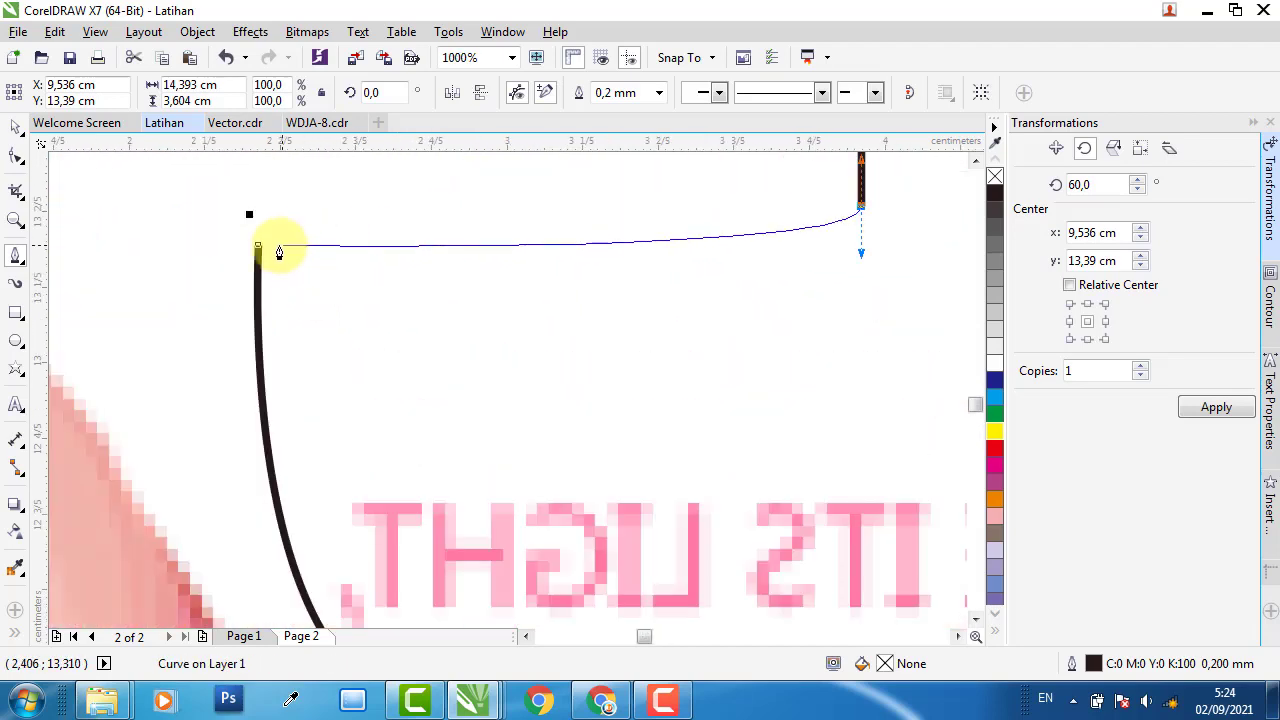
{"action": "left_click", "coordinate": [257, 247]}
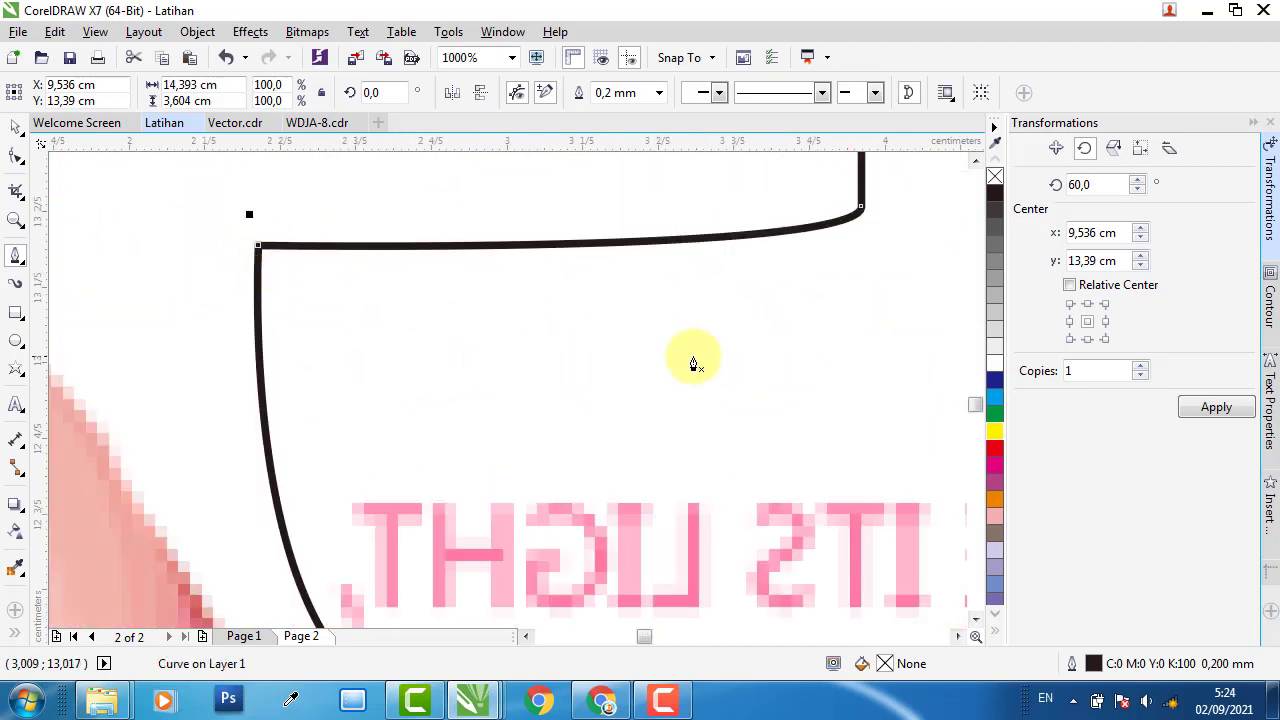
Cover the mirrored text by filling the traced shape yellow as a check, changing it to white and removing its outline
{"action": "left_click", "coordinate": [996, 431]}
{"action": "scroll", "coordinate": [674, 383], "scroll_direction": "down", "scroll_amount": 4}
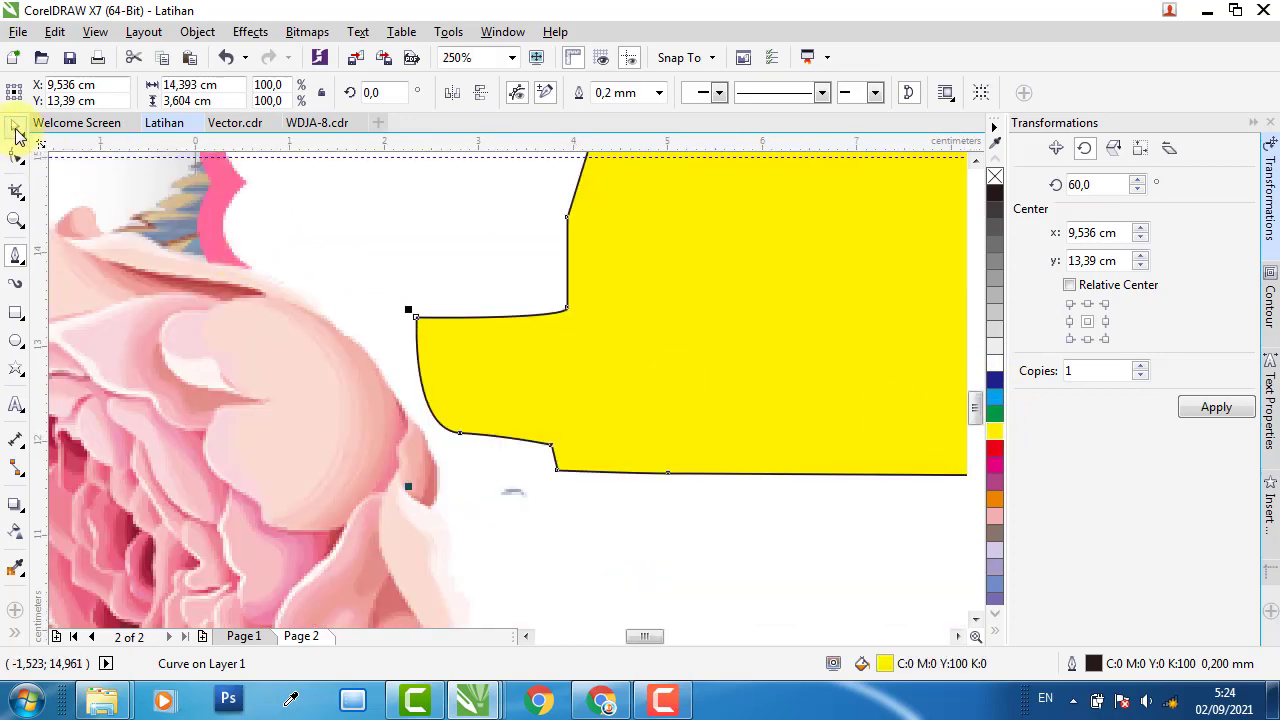
{"action": "left_click", "coordinate": [16, 128]}
{"action": "scroll", "coordinate": [426, 318], "scroll_direction": "down", "scroll_amount": 2}
{"action": "scroll", "coordinate": [714, 303], "scroll_direction": "down", "scroll_amount": 2}
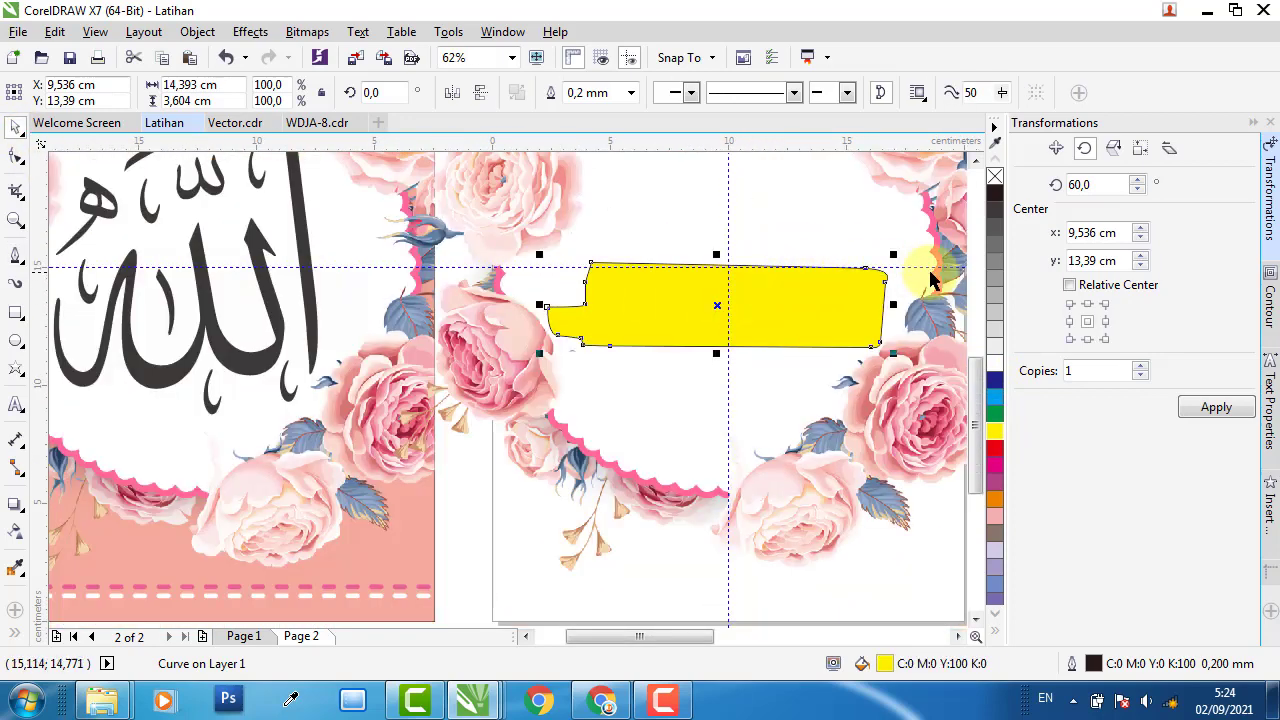
{"action": "left_click", "coordinate": [993, 370]}
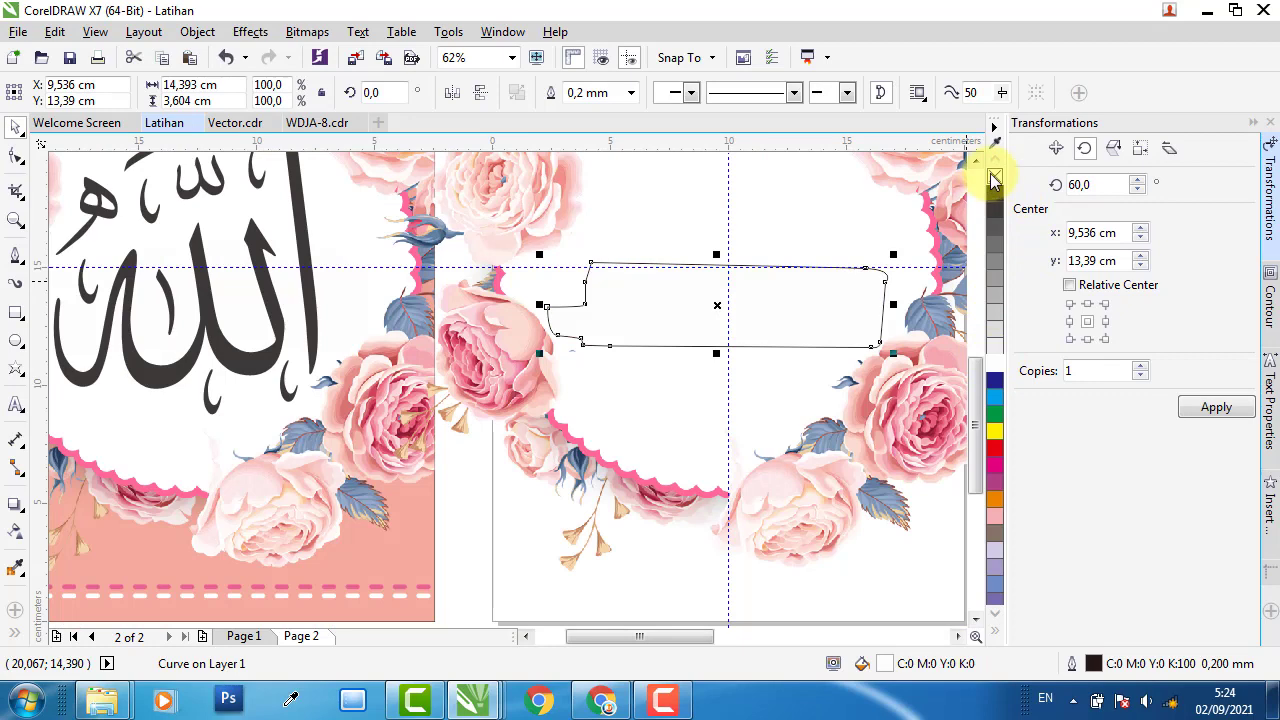
{"action": "key", "text": "ctrl+z"}
Delete the yellow test shape beside the page and group the white cover shape with the rose wreath
{"action": "scroll", "coordinate": [743, 277], "scroll_direction": "down", "scroll_amount": 4}
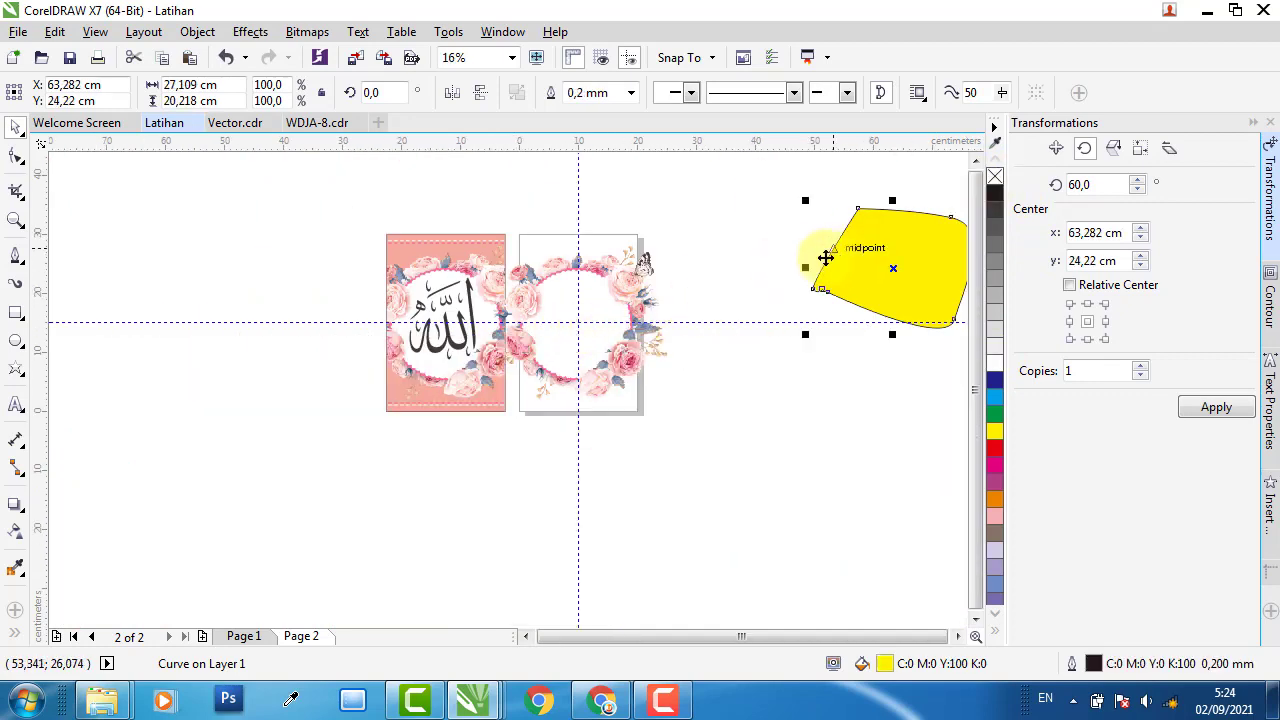
{"action": "key", "text": "Delete"}
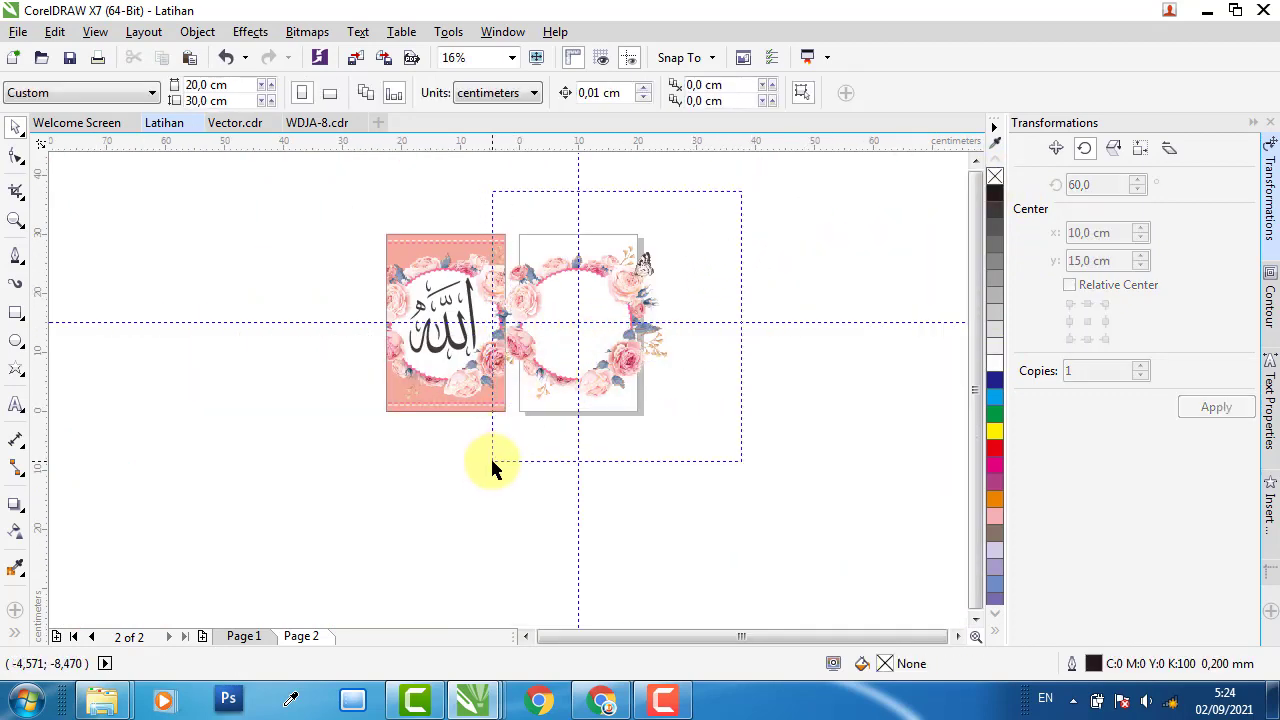
{"action": "left_click", "coordinate": [624, 296]}
{"action": "left_click", "coordinate": [624, 281], "text": "shift"}
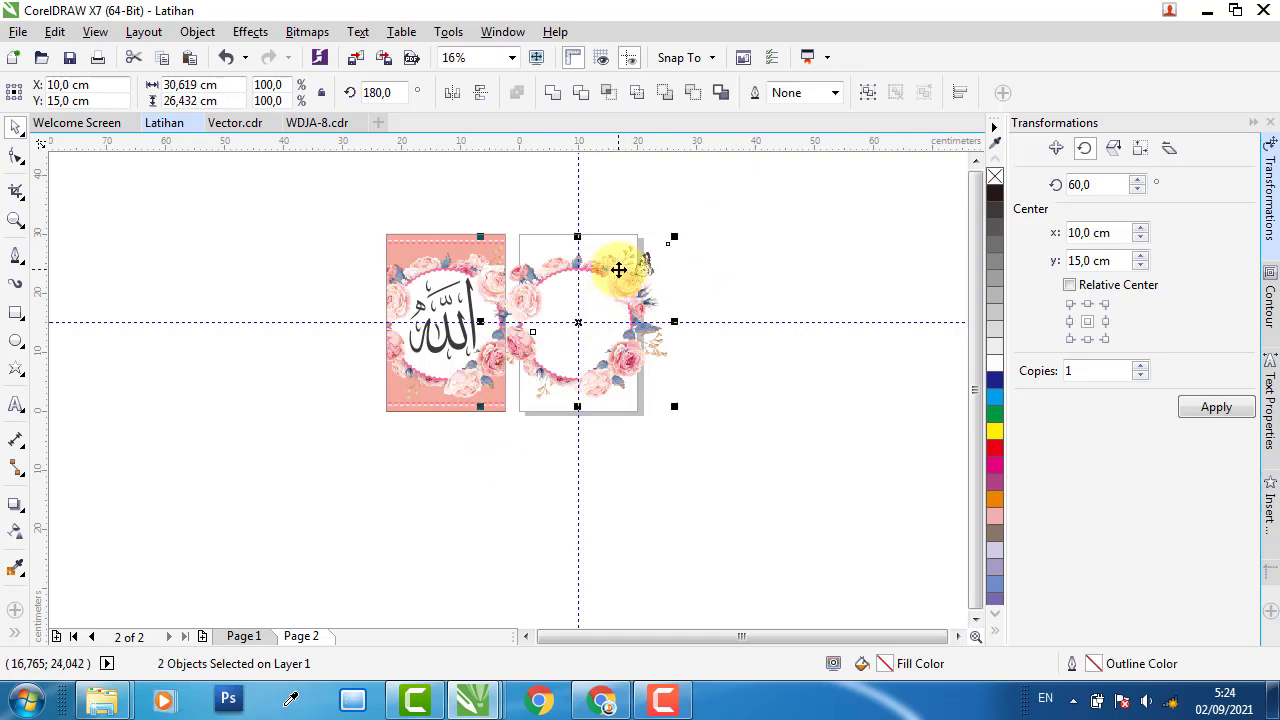
{"action": "key", "text": "ctrl+g"}
{"action": "right_click", "coordinate": [618, 288]}
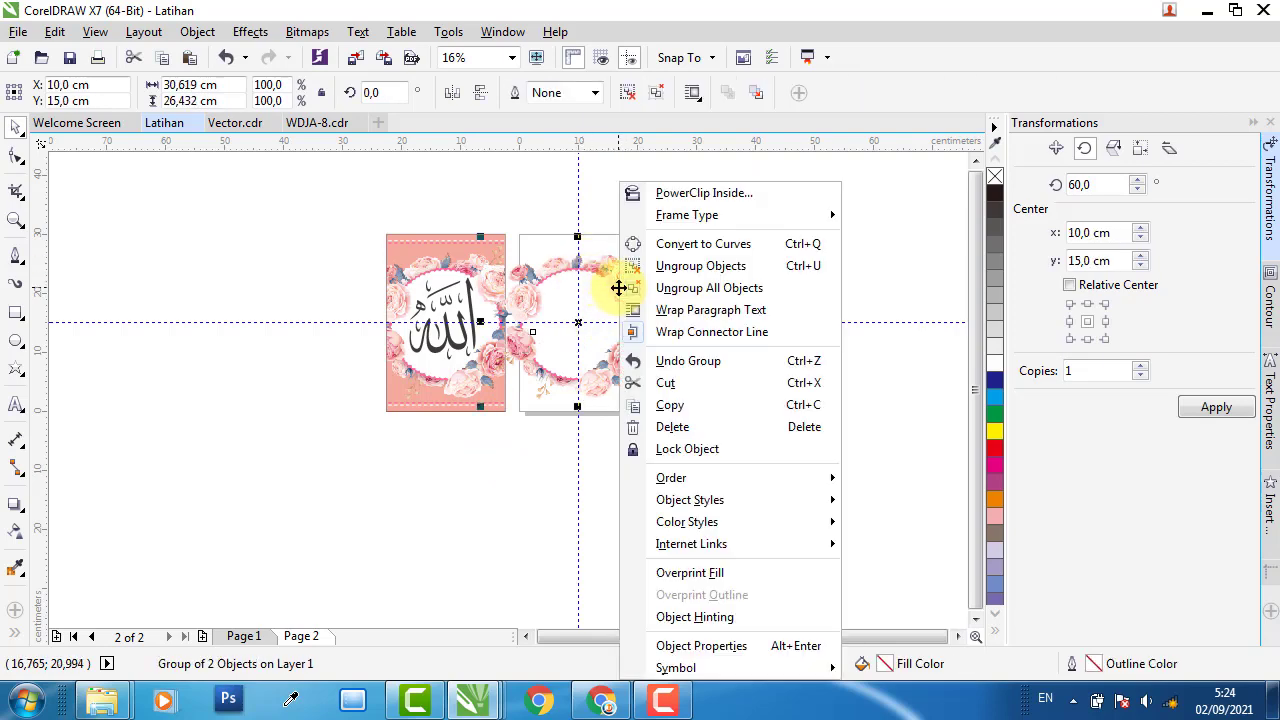
{"action": "left_click", "coordinate": [482, 170]}
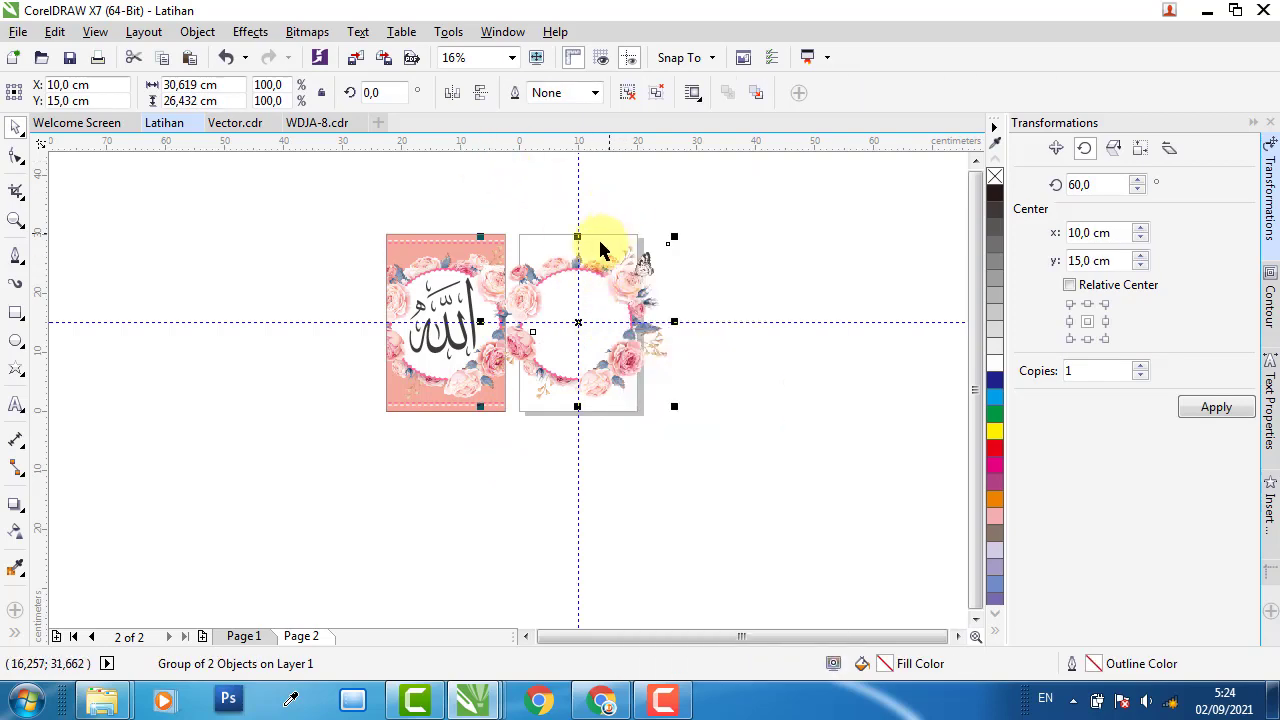
{"action": "scroll", "coordinate": [598, 237], "scroll_direction": "up", "scroll_amount": 2}
{"action": "left_click", "coordinate": [597, 204]}
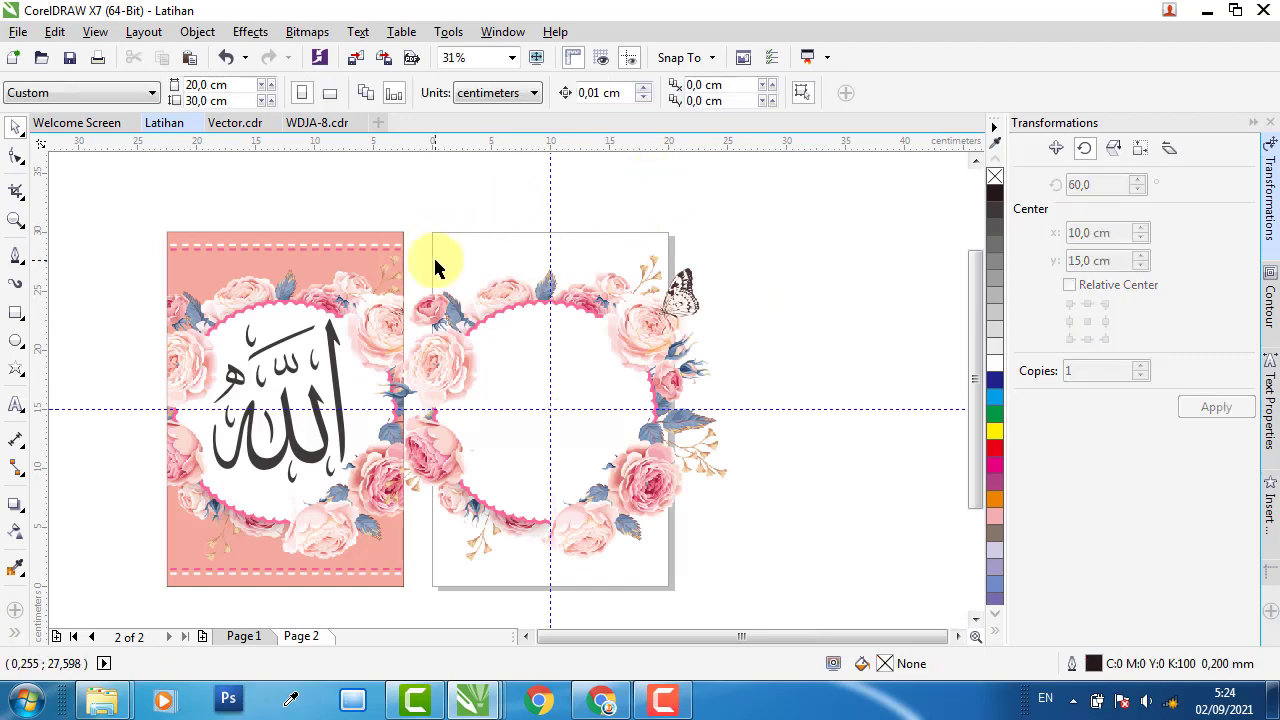
Create a 20 × 30 cm rectangle matching the page behind the wreath and fill it yellow
{"action": "scroll", "coordinate": [420, 247], "scroll_direction": "up", "scroll_amount": 1}
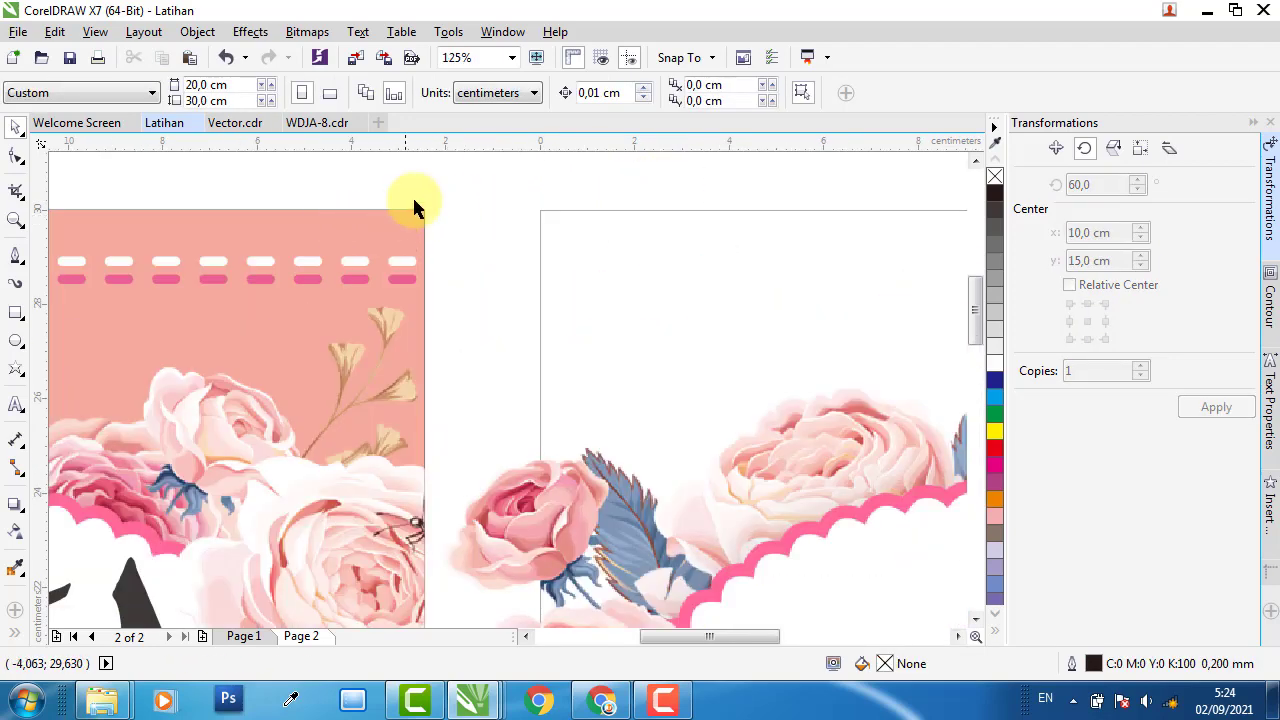
{"action": "double_click", "coordinate": [16, 313]}
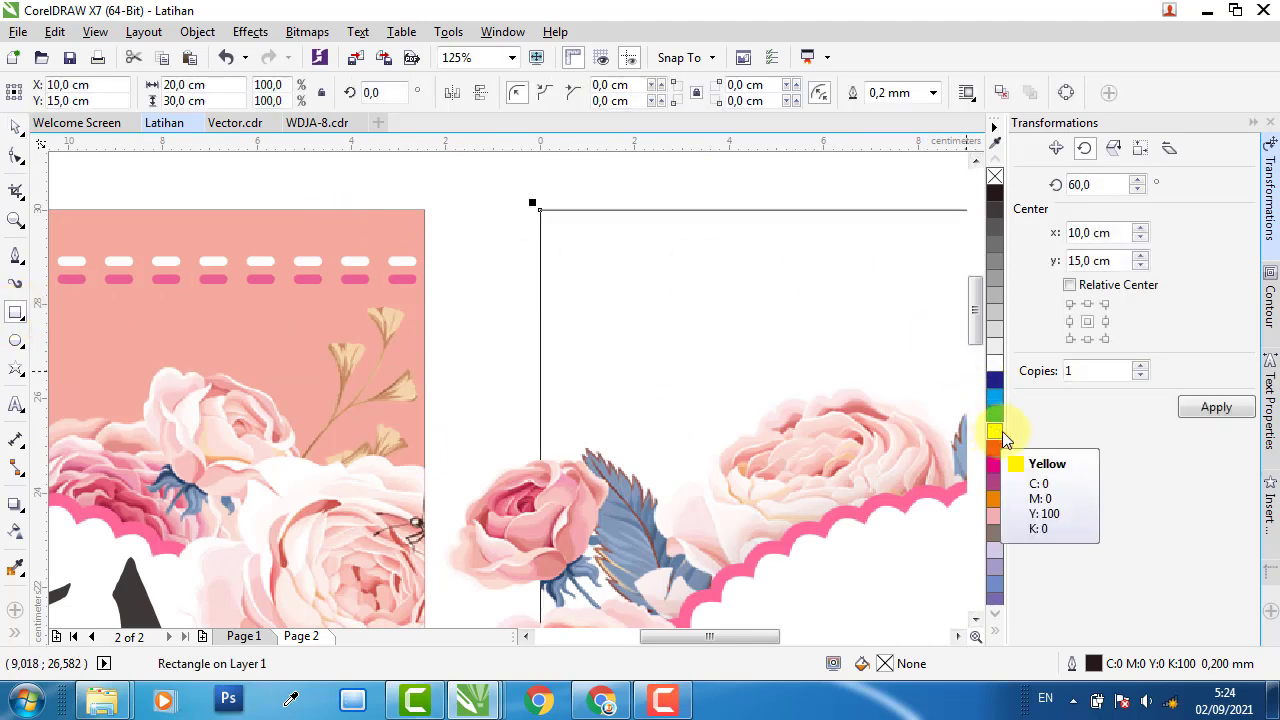
{"action": "left_click", "coordinate": [995, 432]}
{"action": "left_click", "coordinate": [16, 125]}
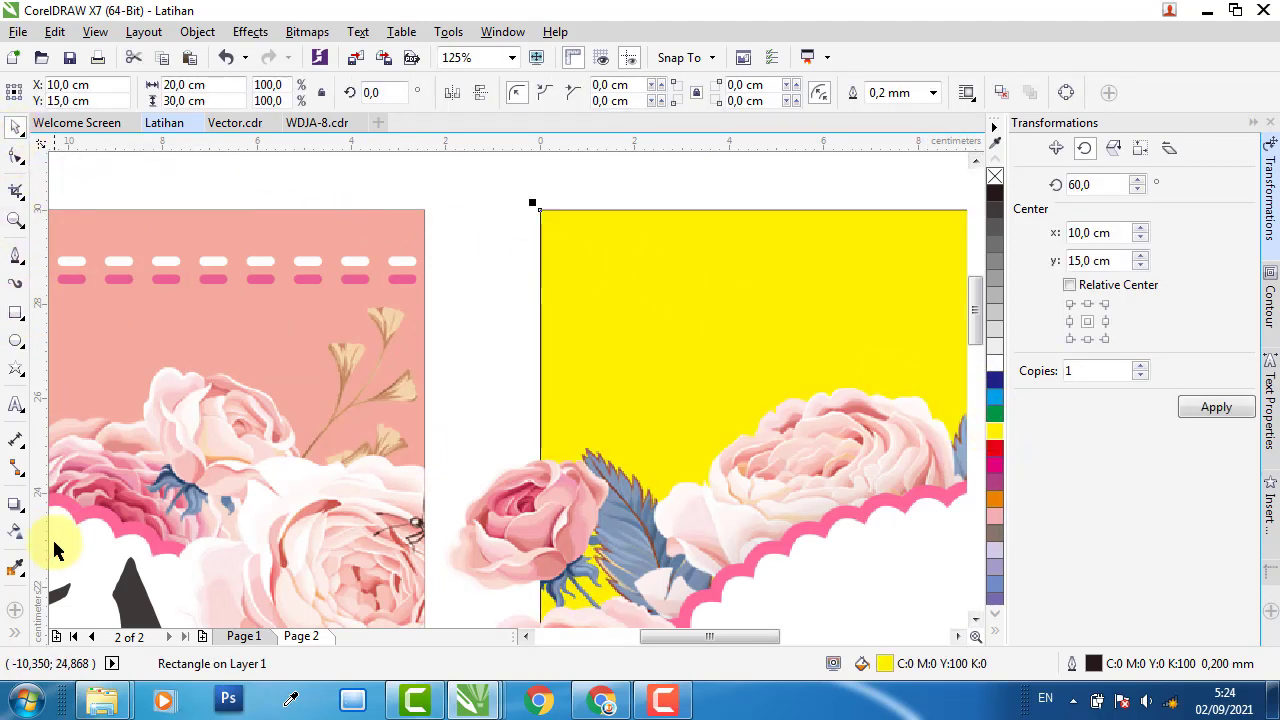
Recolour the page rectangle with the salmon background colour sampled from the reference design and remove its outline
{"action": "left_click", "coordinate": [16, 568]}
{"action": "left_click", "coordinate": [262, 232]}
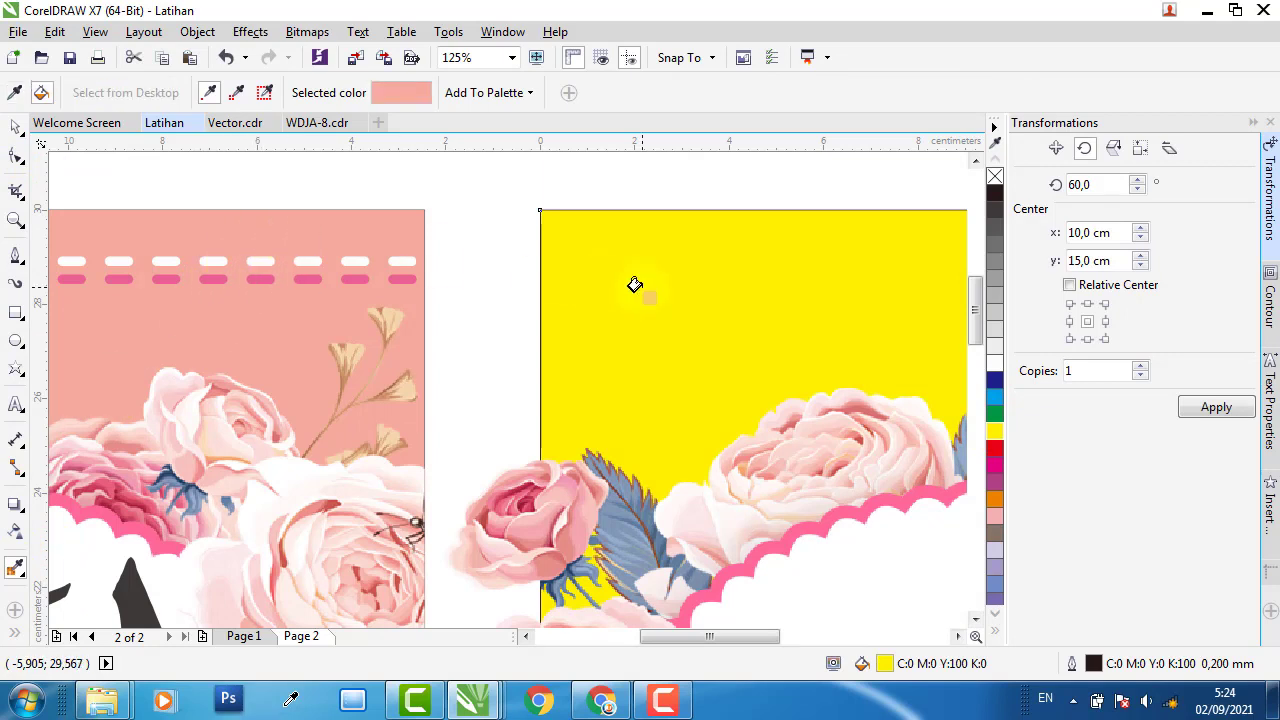
{"action": "left_click", "coordinate": [634, 286]}
{"action": "left_click", "coordinate": [16, 127]}
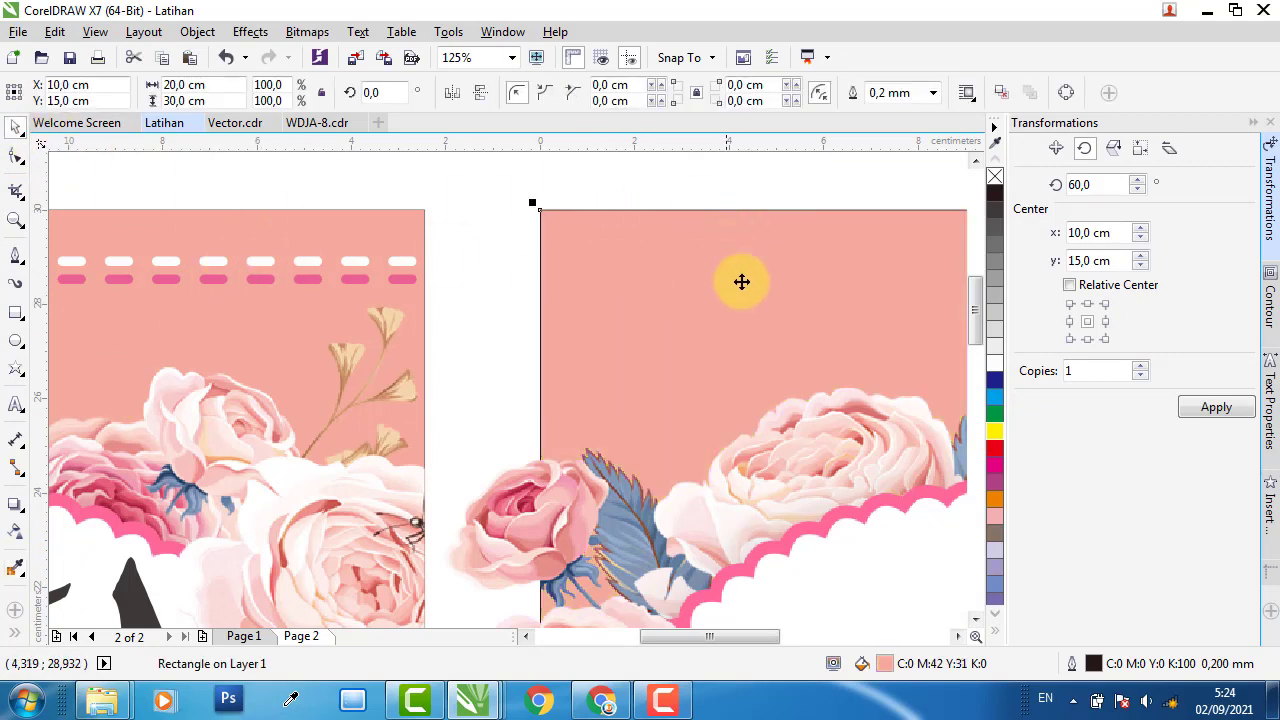
{"action": "right_click", "coordinate": [993, 178]}
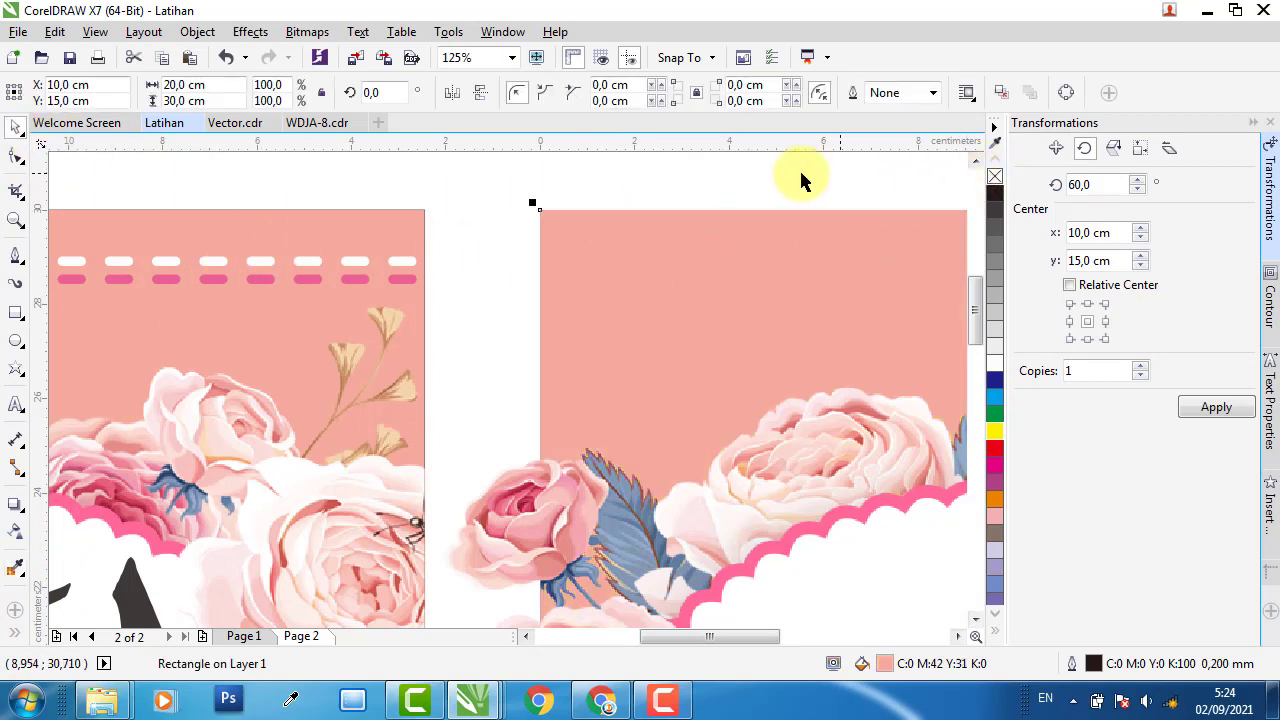
{"action": "left_click", "coordinate": [520, 218]}
PowerClip the grouped rose wreath inside the salmon page rectangle
{"action": "scroll", "coordinate": [515, 240], "scroll_direction": "down", "scroll_amount": 4}
{"action": "scroll", "coordinate": [378, 243], "scroll_direction": "up", "scroll_amount": 2}
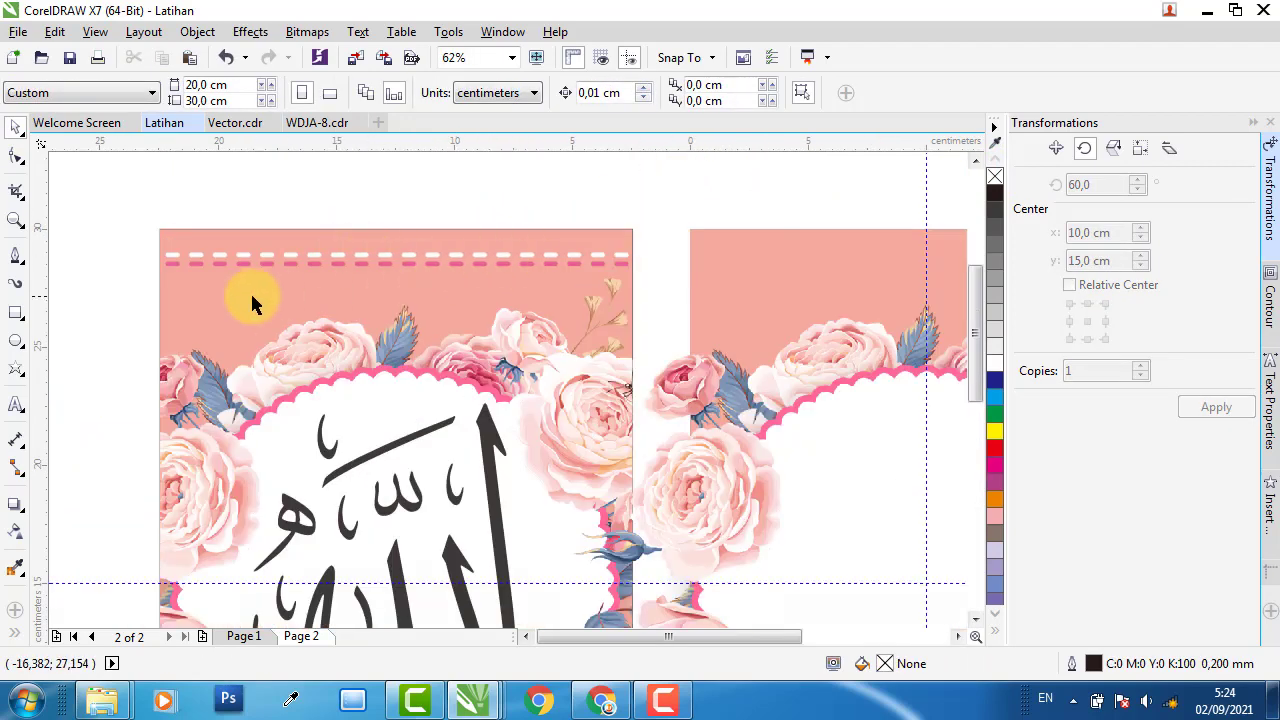
{"action": "scroll", "coordinate": [262, 298], "scroll_direction": "down", "scroll_amount": 2}
{"action": "left_click", "coordinate": [506, 378]}
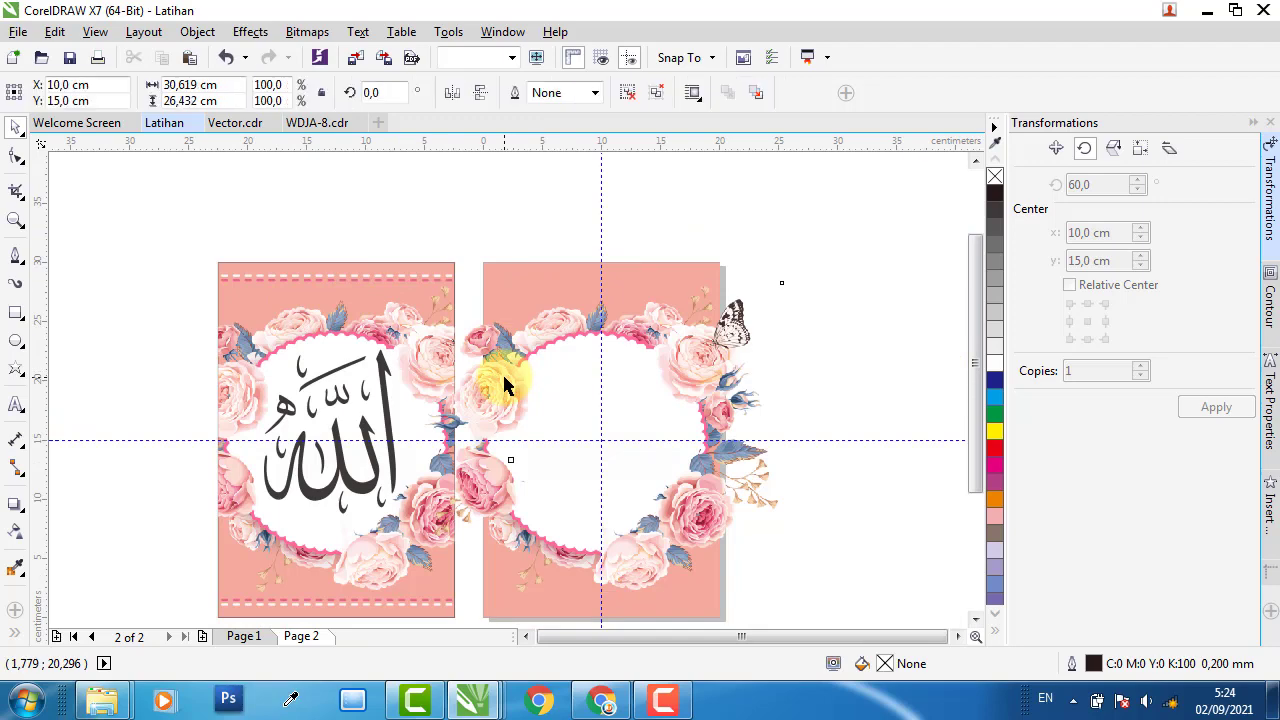
{"action": "right_click", "coordinate": [503, 350]}
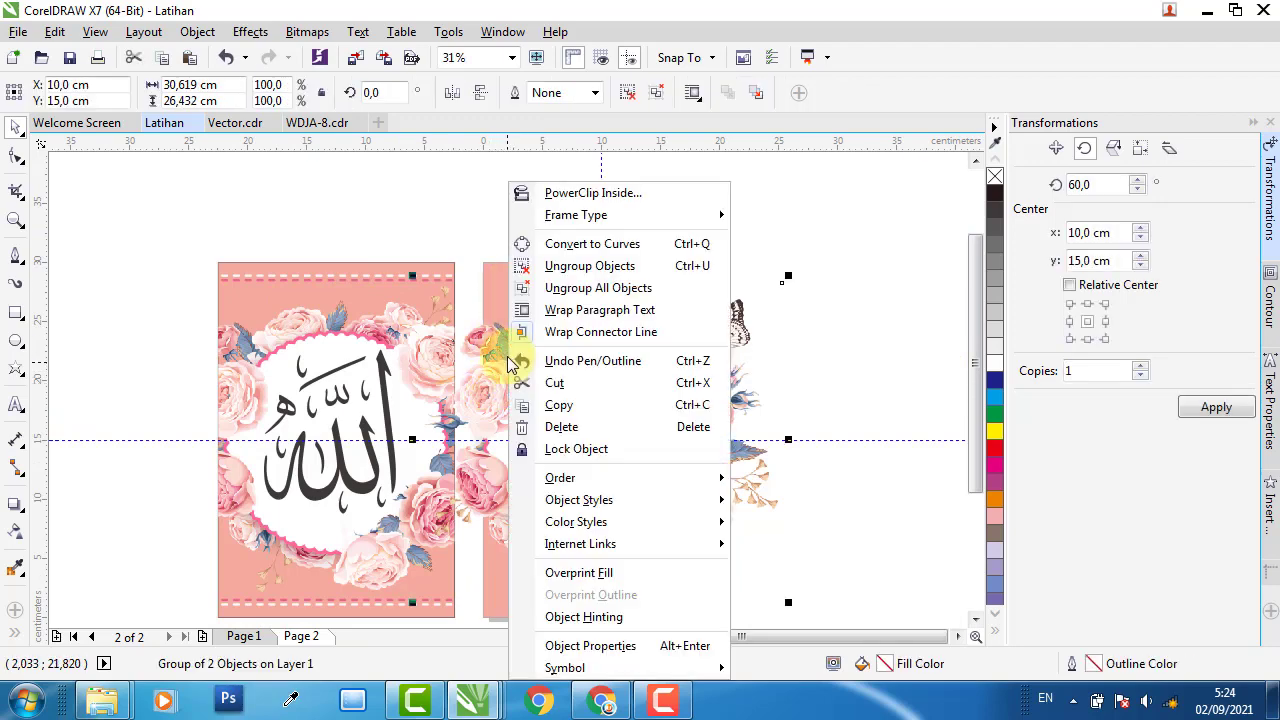
{"action": "left_click", "coordinate": [560, 191]}
{"action": "left_click", "coordinate": [548, 266]}
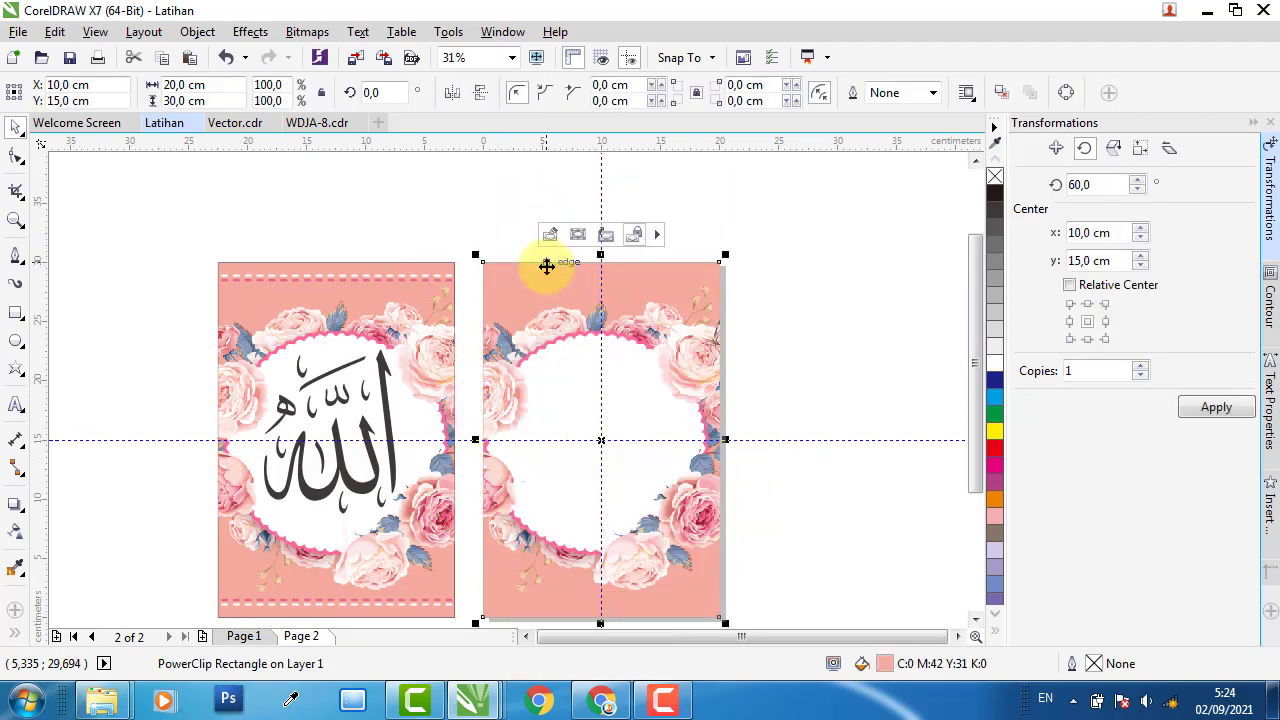
{"action": "left_click", "coordinate": [800, 372]}
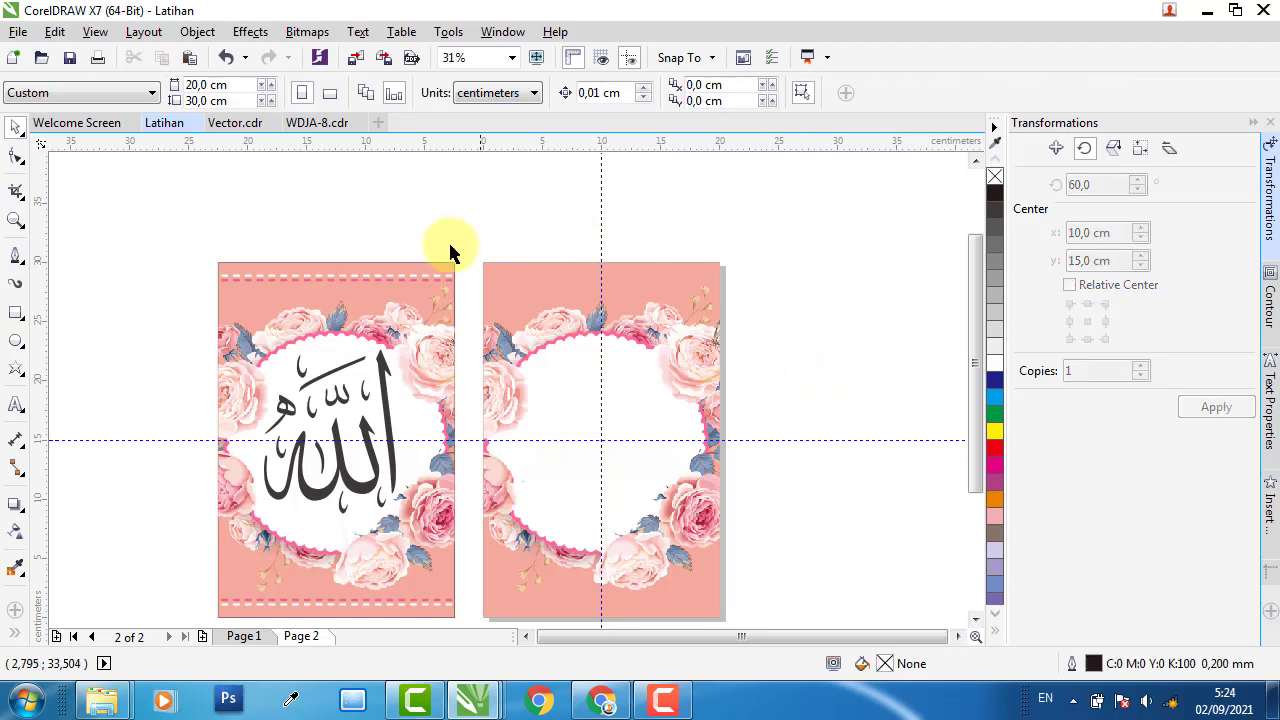
Draw a horizontal 2-Point Line about 19.6 cm long just above the reference design's upper edge
{"action": "scroll", "coordinate": [255, 272], "scroll_direction": "up", "scroll_amount": 1}
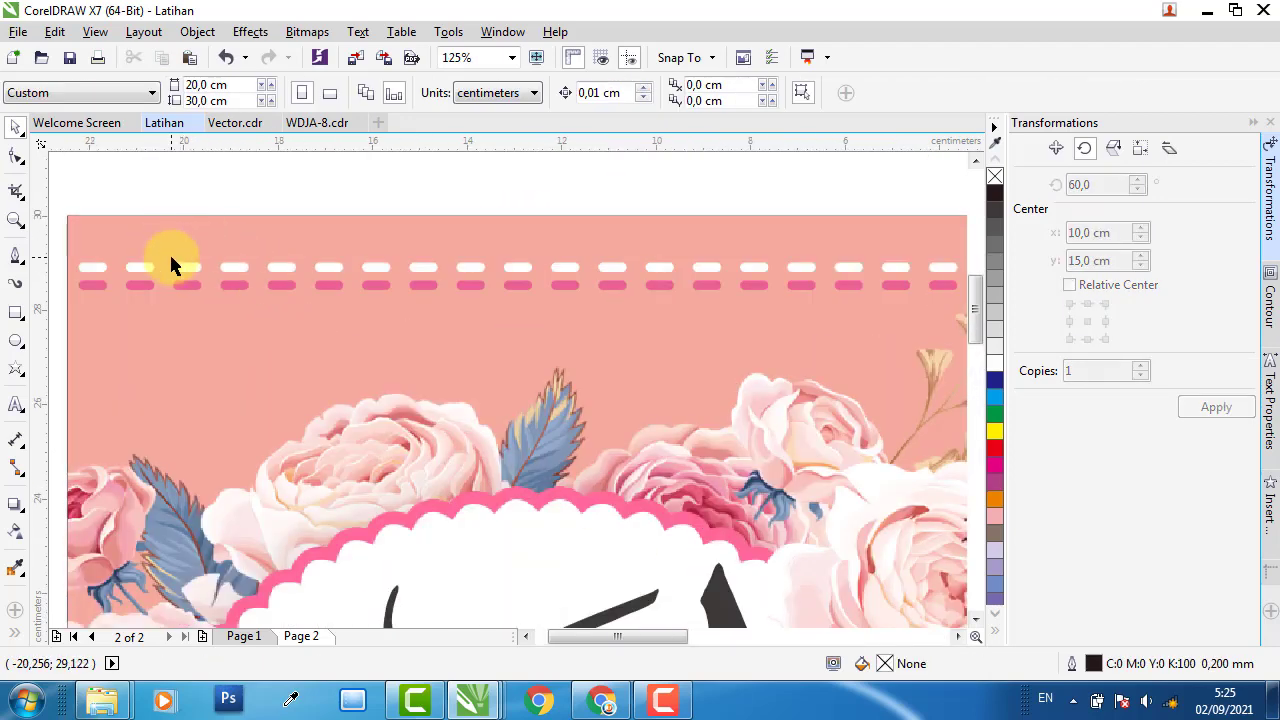
{"action": "left_click", "coordinate": [19, 266]}
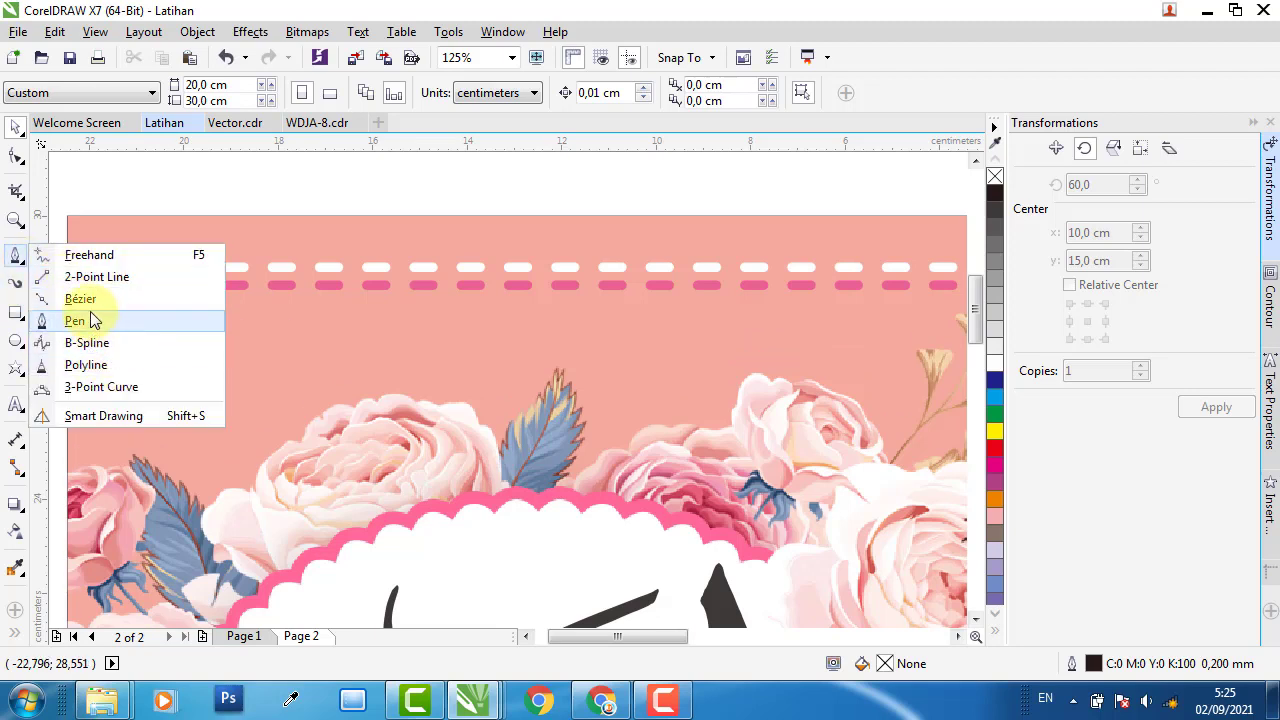
{"action": "left_click", "coordinate": [113, 287]}
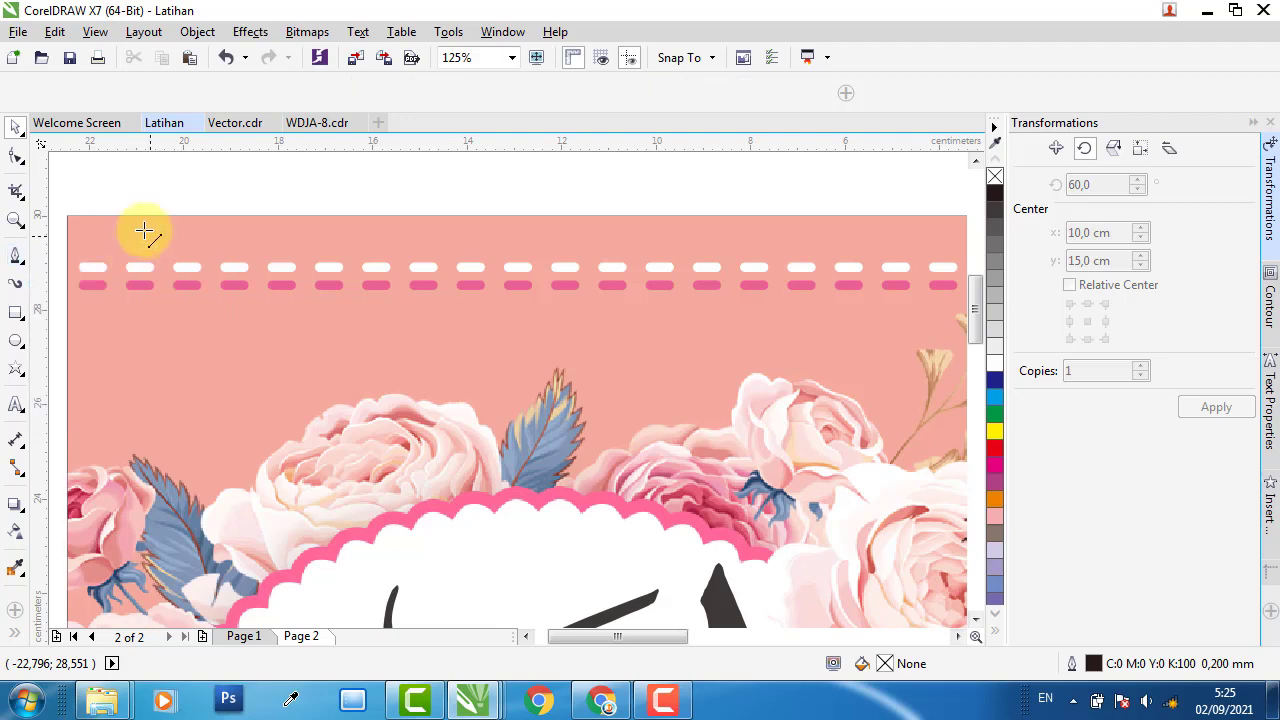
{"action": "scroll", "coordinate": [91, 194], "scroll_direction": "down", "scroll_amount": 2}
{"action": "left_click_drag", "start_coordinate": [88, 194], "coordinate": [557, 194]}
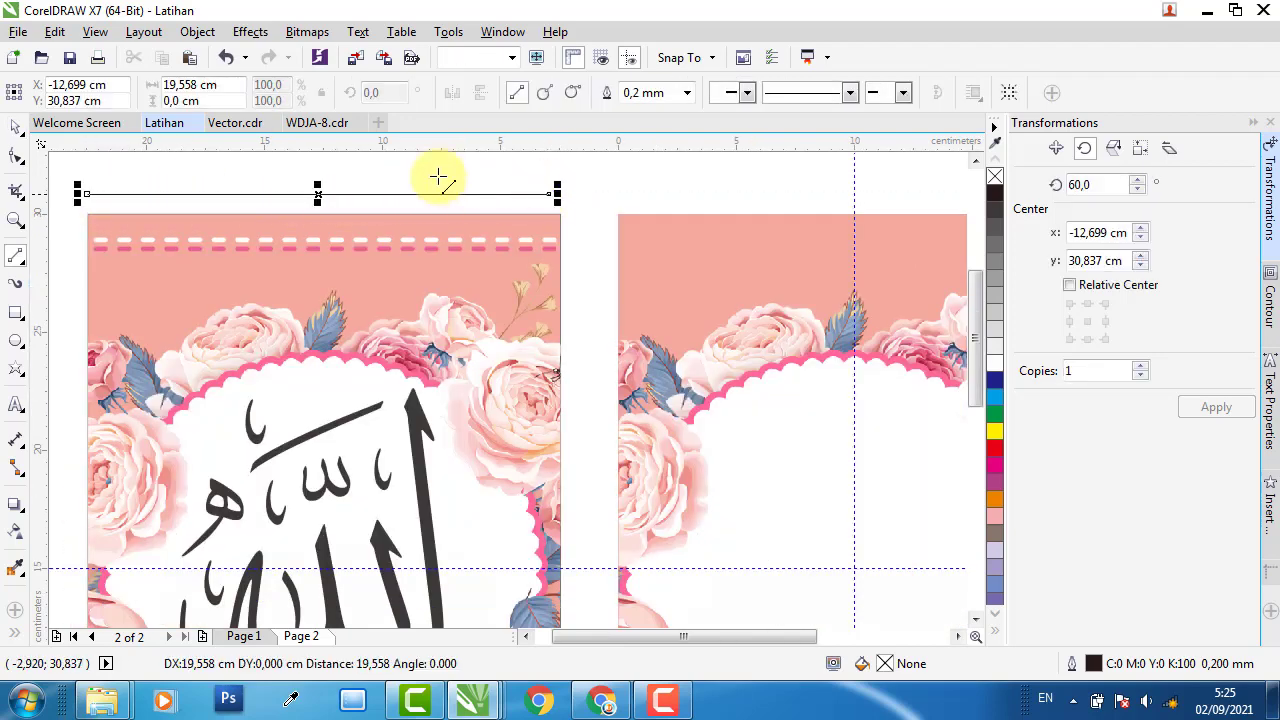
Ungroup the reference design and select its salmon PowerClip rectangle
{"action": "left_click", "coordinate": [15, 127]}
{"action": "left_click", "coordinate": [250, 234]}
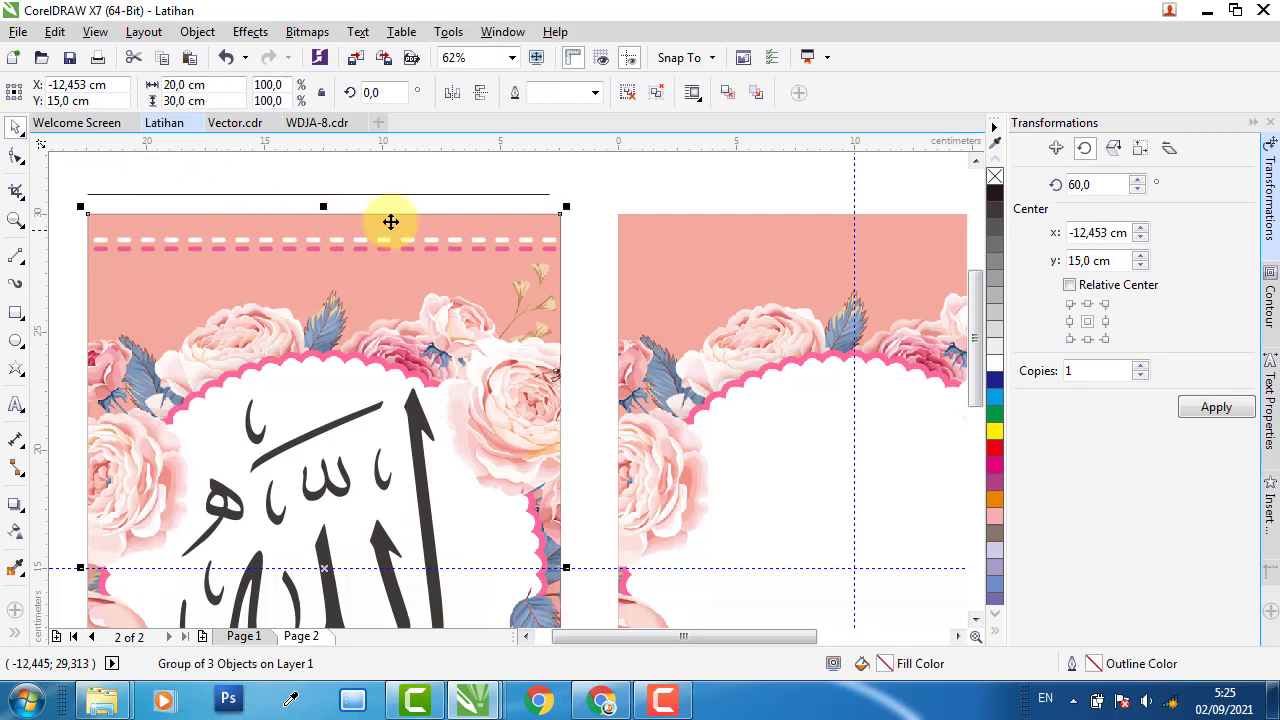
{"action": "left_click", "coordinate": [628, 93]}
{"action": "key", "text": "Escape"}
{"action": "left_click", "coordinate": [517, 243]}
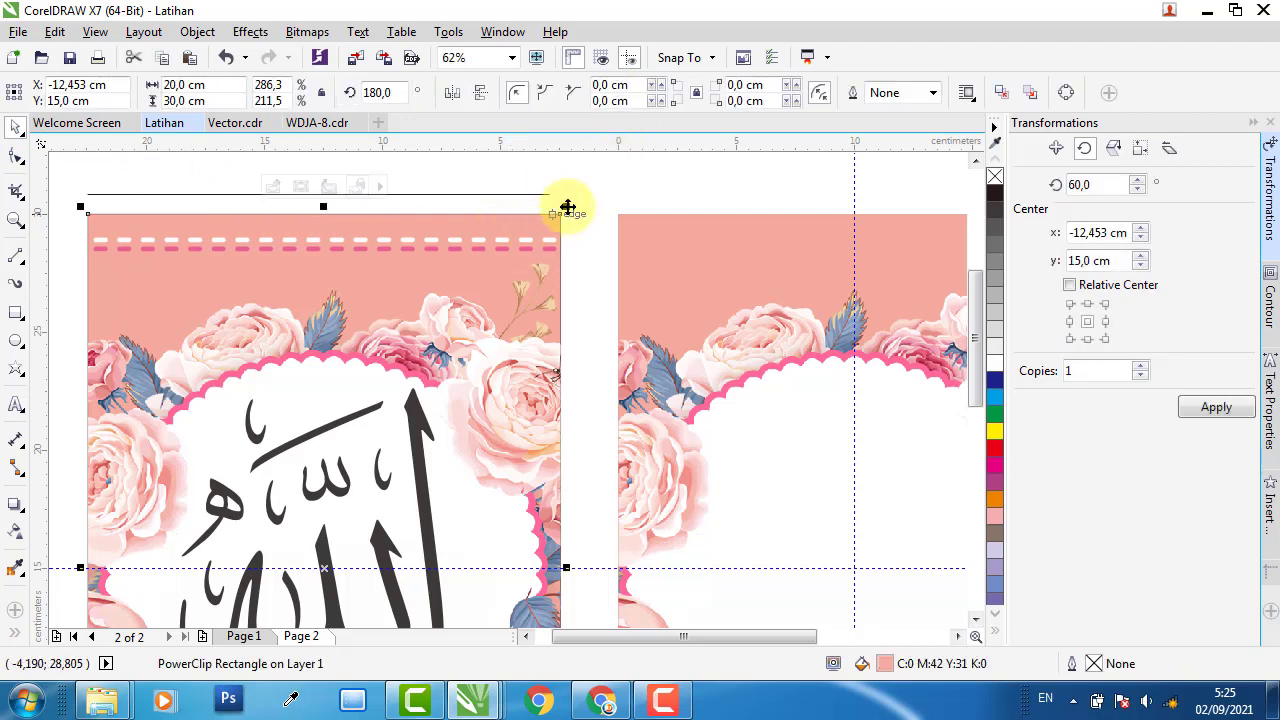
Extract the contents of the reference design's salmon PowerClip rectangle and clip only the rose wreath group back inside it
{"action": "left_click", "coordinate": [304, 186]}
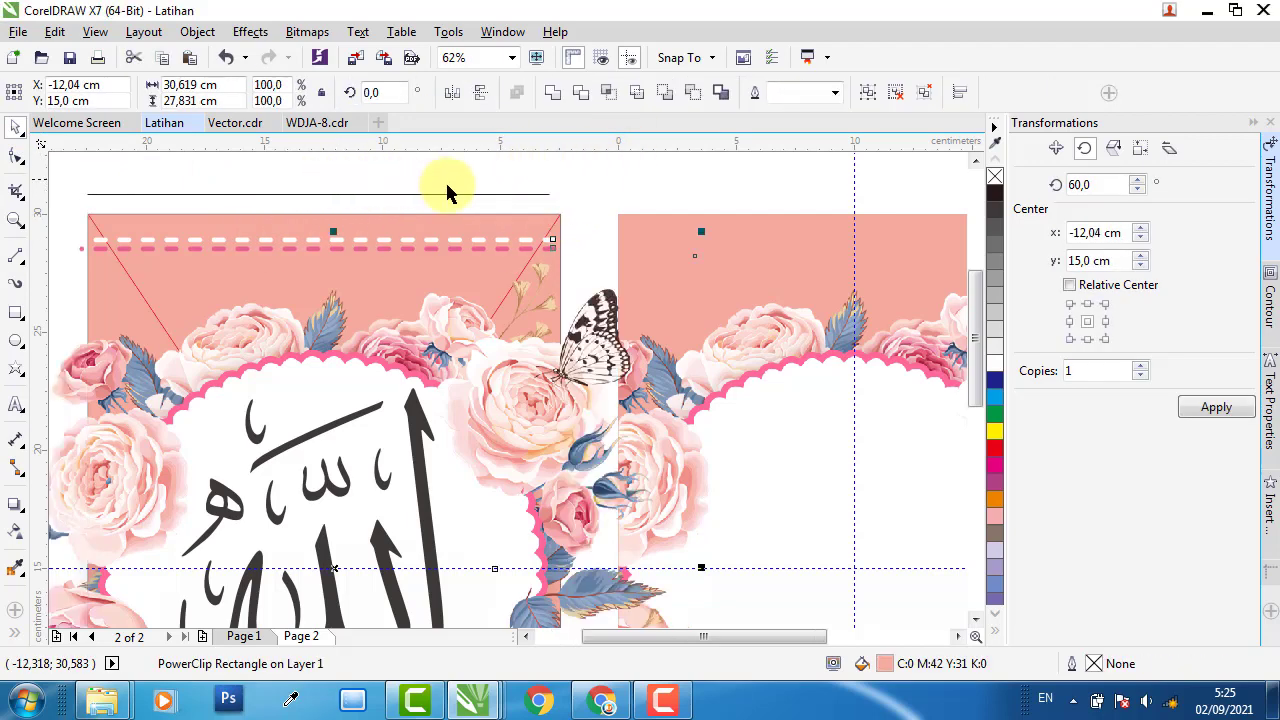
{"action": "left_click", "coordinate": [592, 320]}
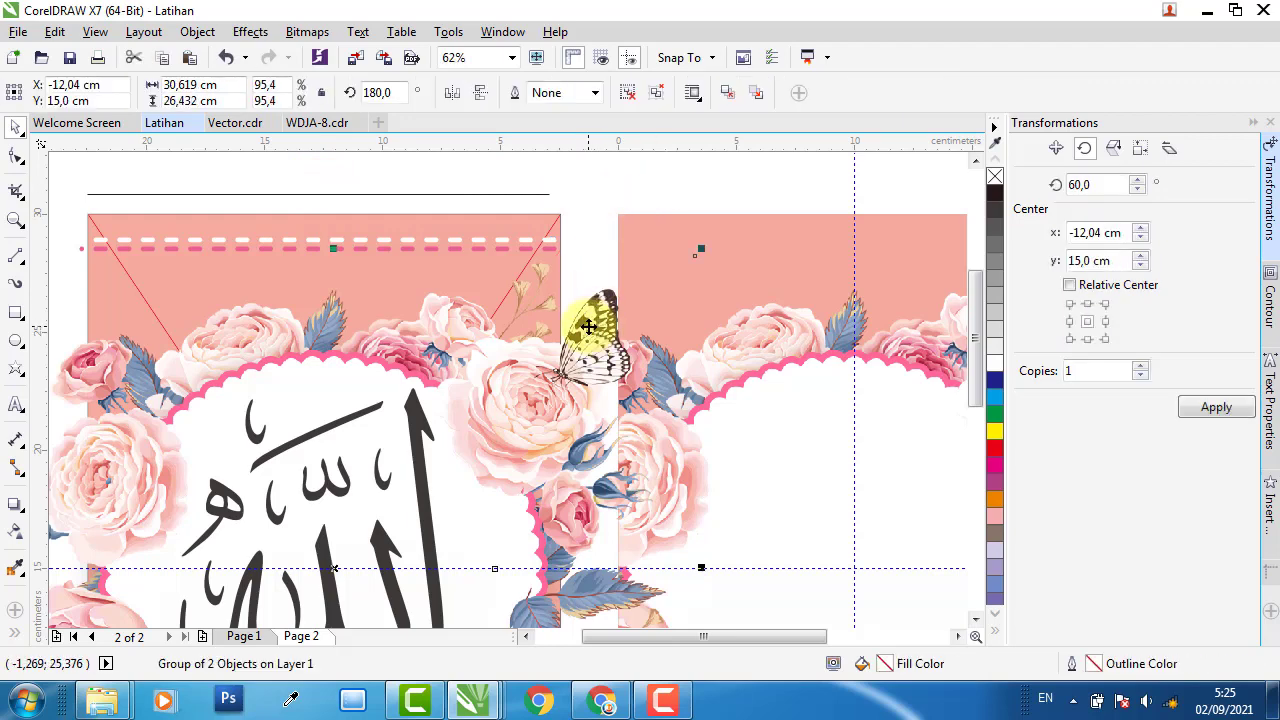
{"action": "right_click", "coordinate": [588, 326]}
{"action": "left_click", "coordinate": [651, 191]}
{"action": "left_click", "coordinate": [525, 218]}
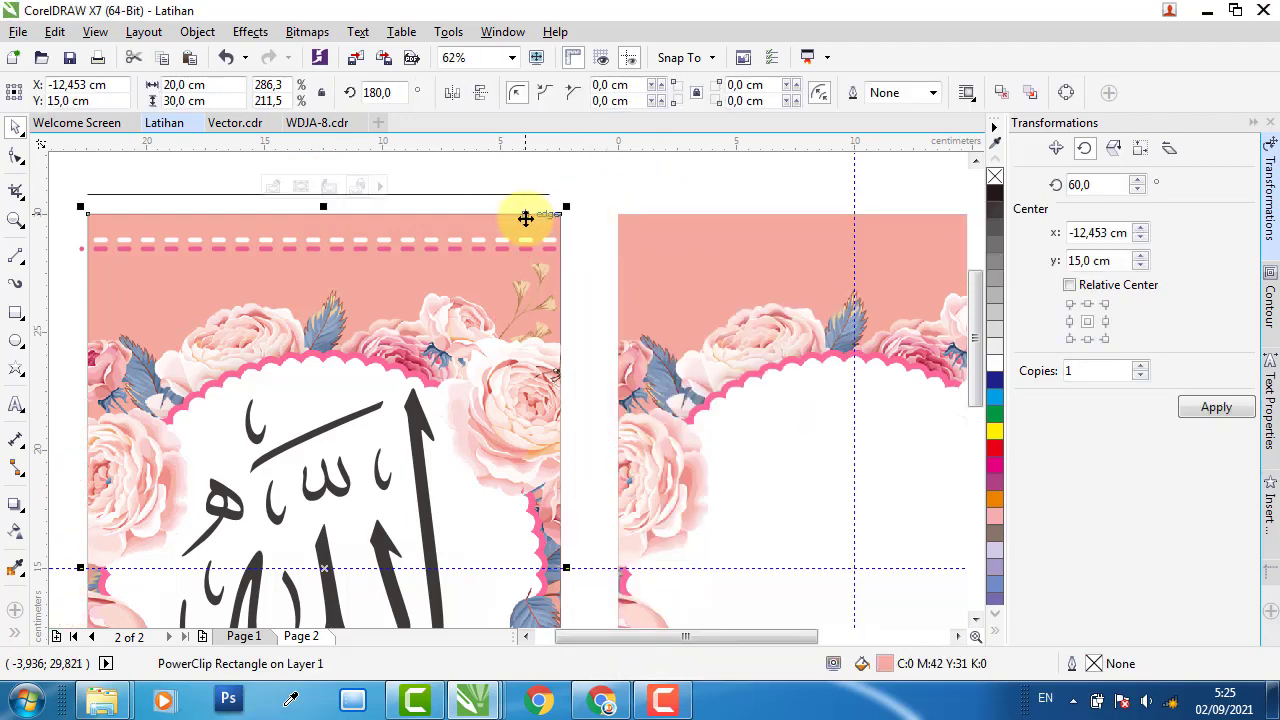
{"action": "left_click", "coordinate": [606, 189]}
Ungroup the reference design's extracted dashed border lines and select the white dashed line
{"action": "left_click", "coordinate": [524, 247]}
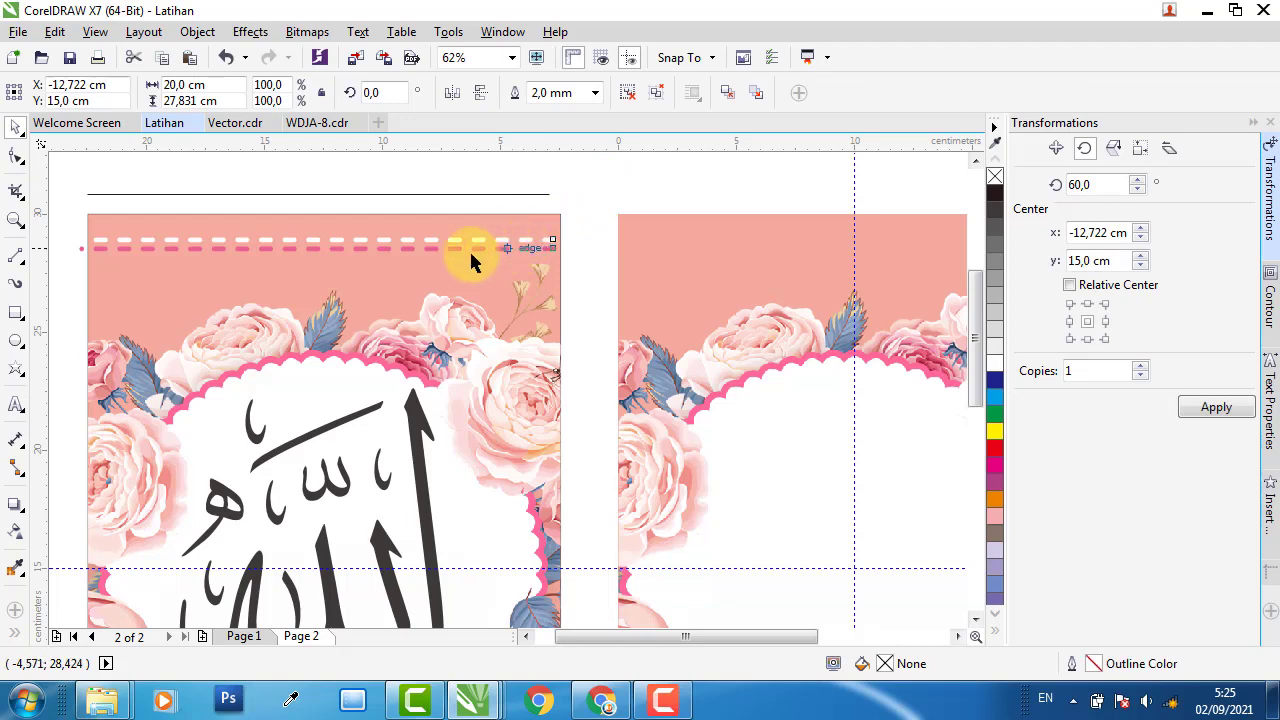
{"action": "scroll", "coordinate": [400, 238], "scroll_direction": "up", "scroll_amount": 2}
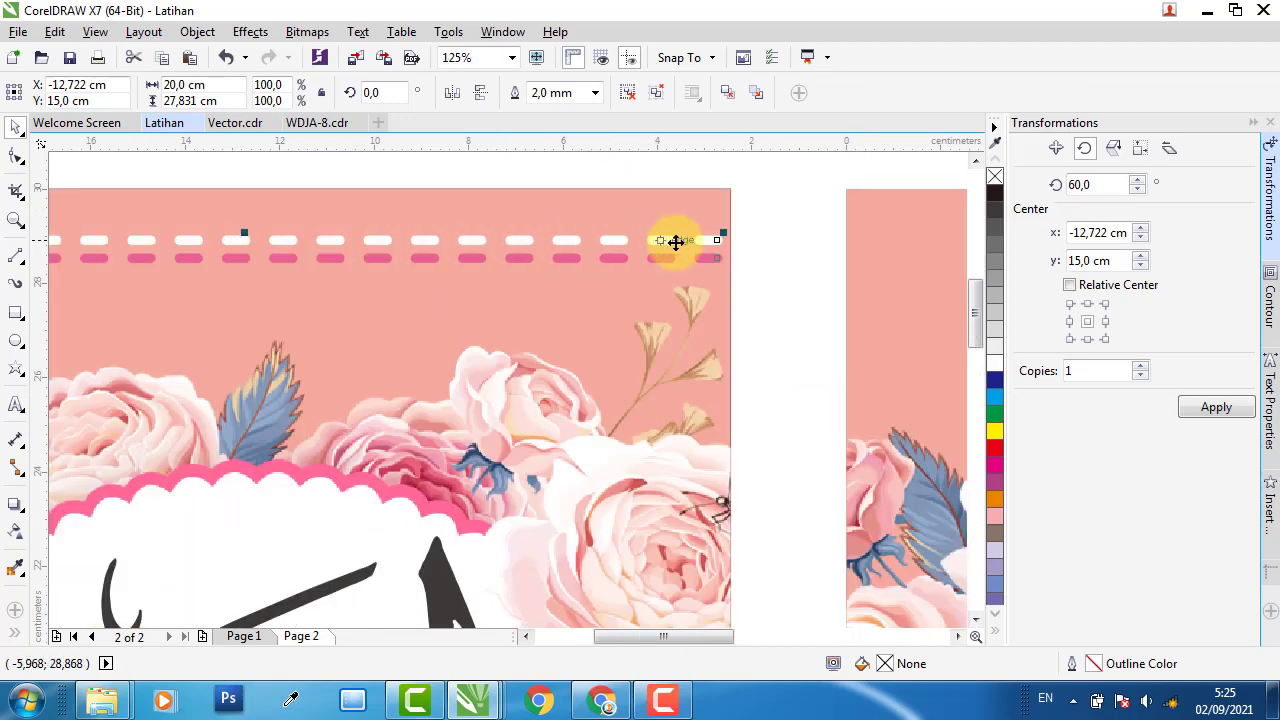
{"action": "left_click", "coordinate": [768, 240]}
{"action": "left_click", "coordinate": [708, 238]}
{"action": "left_click", "coordinate": [630, 94]}
{"action": "left_click", "coordinate": [750, 190]}
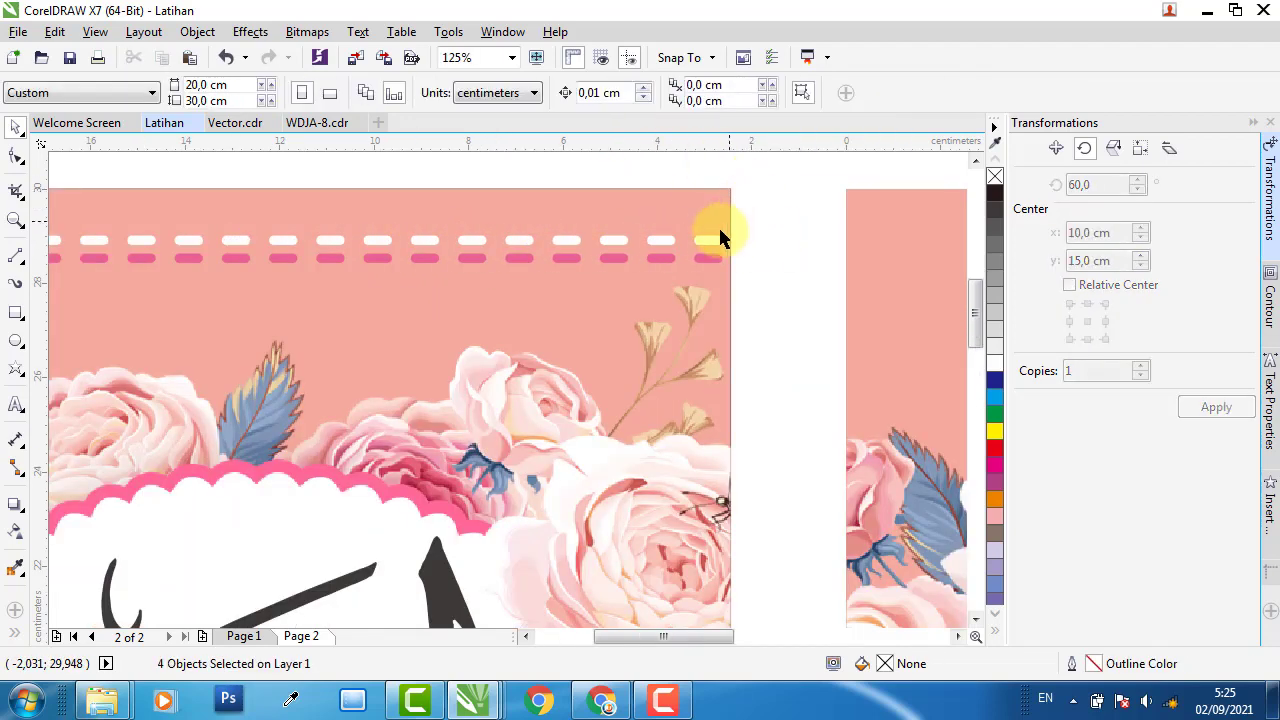
{"action": "left_click", "coordinate": [718, 238]}
{"action": "scroll", "coordinate": [586, 297], "scroll_direction": "down", "scroll_amount": 2}
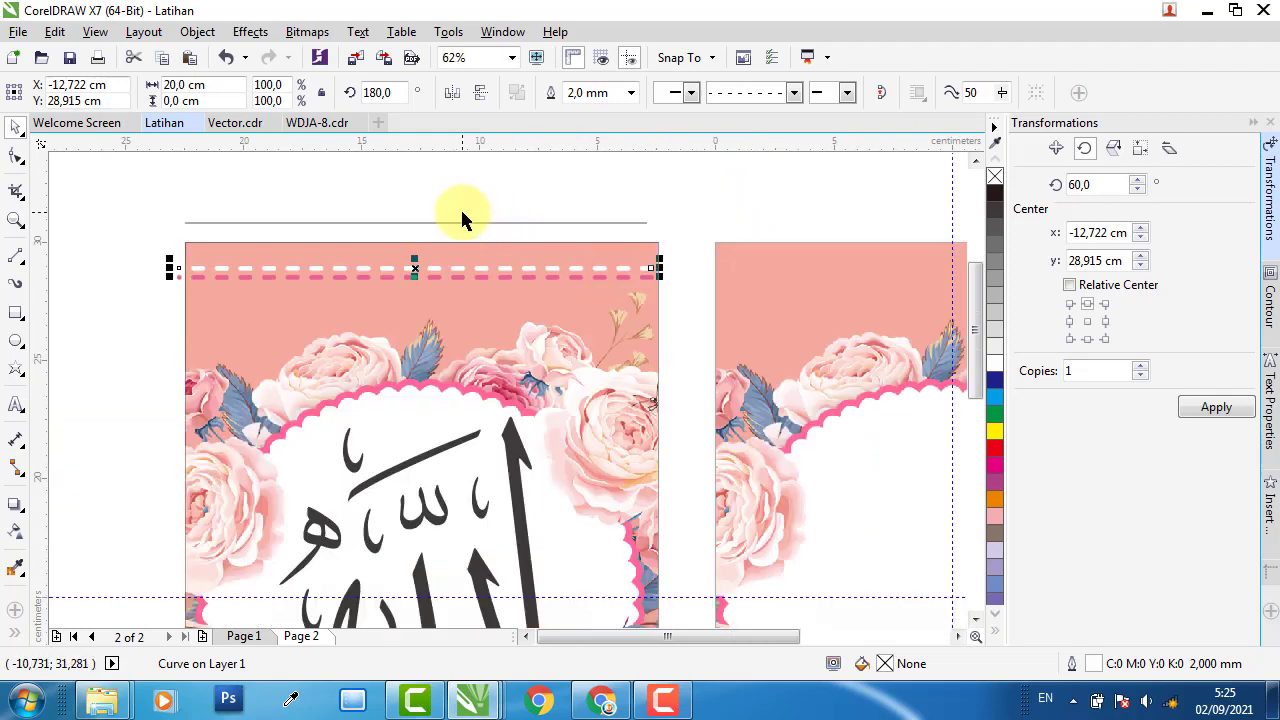
Set the black line above the reference design to a 2.0 mm outline width and colour it yellow
{"action": "scroll", "coordinate": [462, 218], "scroll_direction": "up", "scroll_amount": 2}
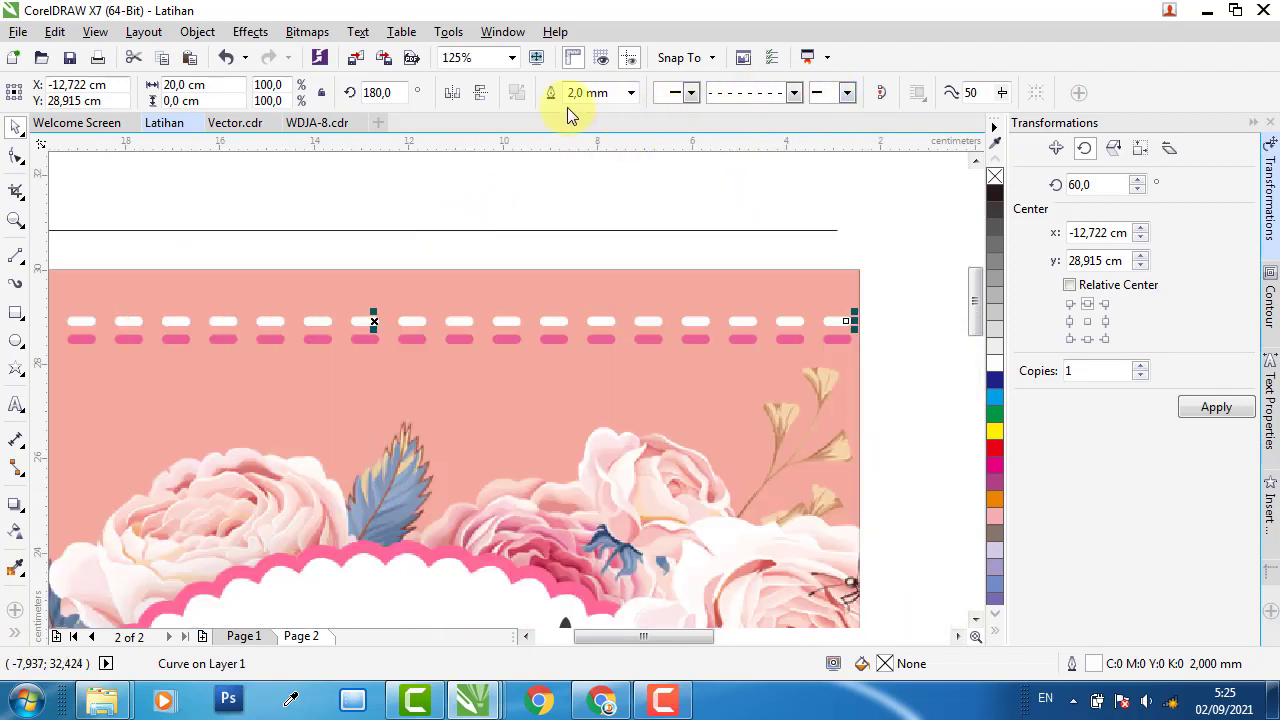
{"action": "left_click", "coordinate": [438, 231]}
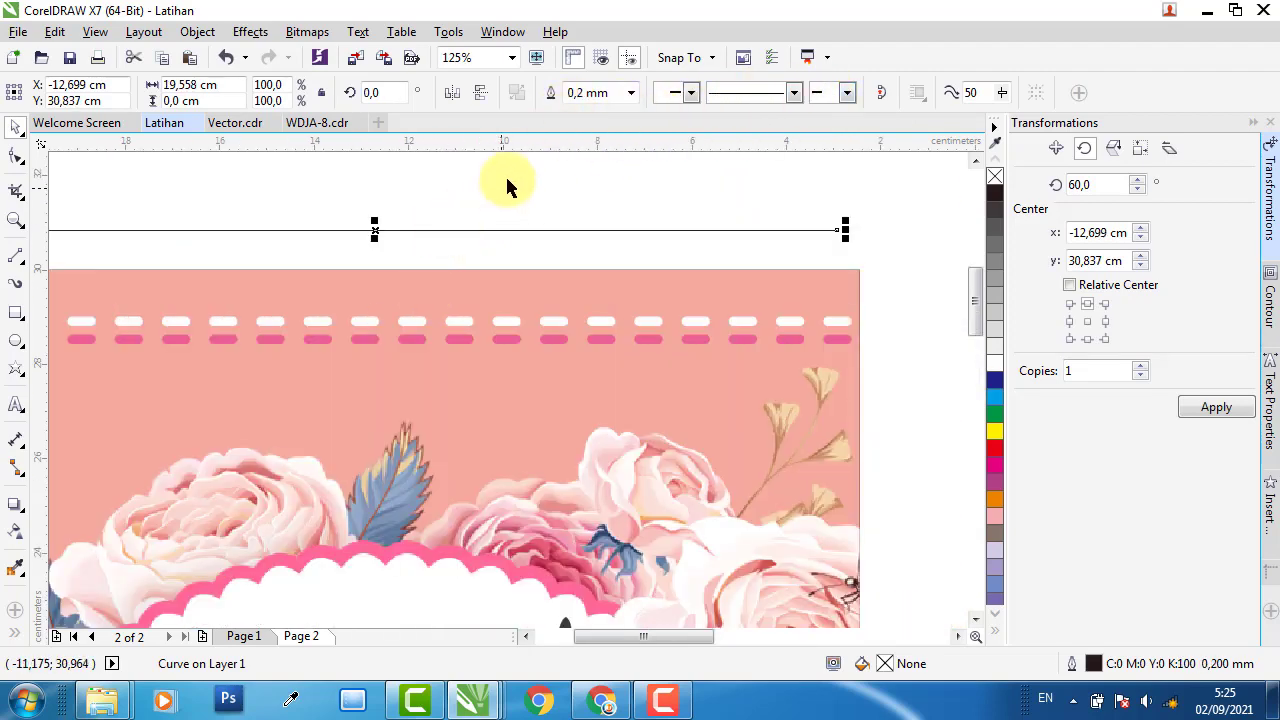
{"action": "left_click", "coordinate": [631, 92]}
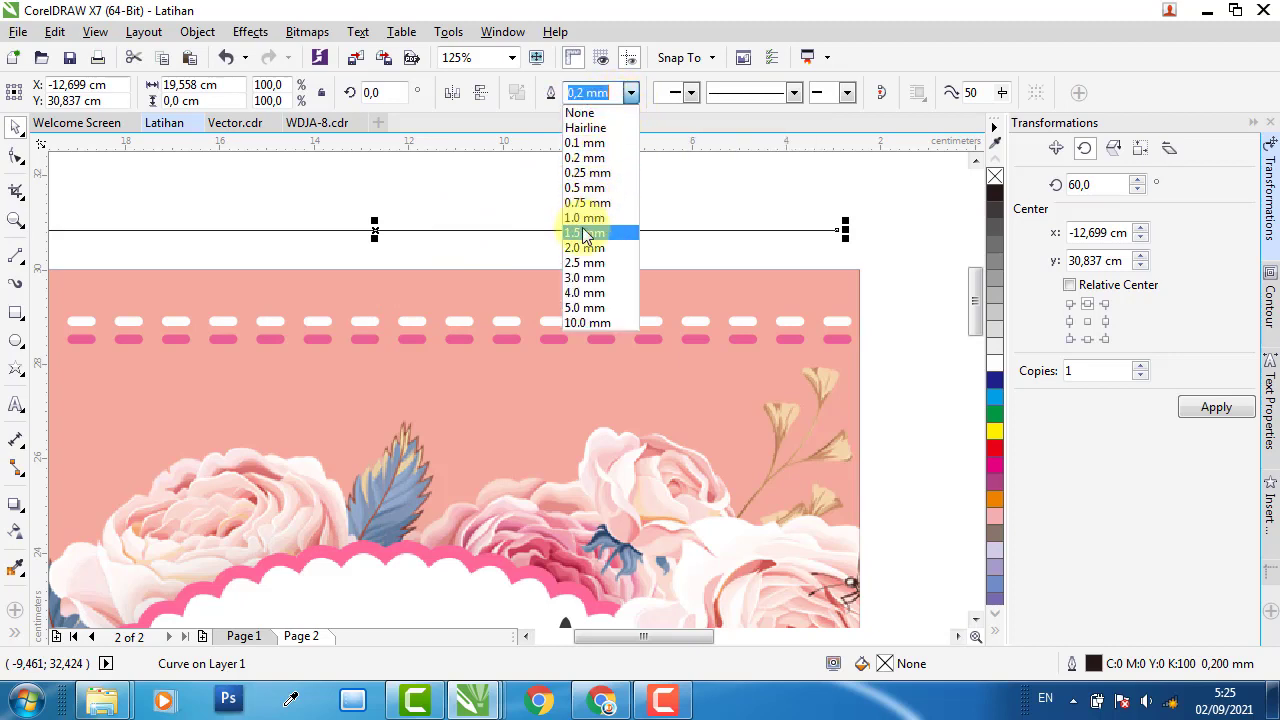
{"action": "left_click", "coordinate": [584, 248]}
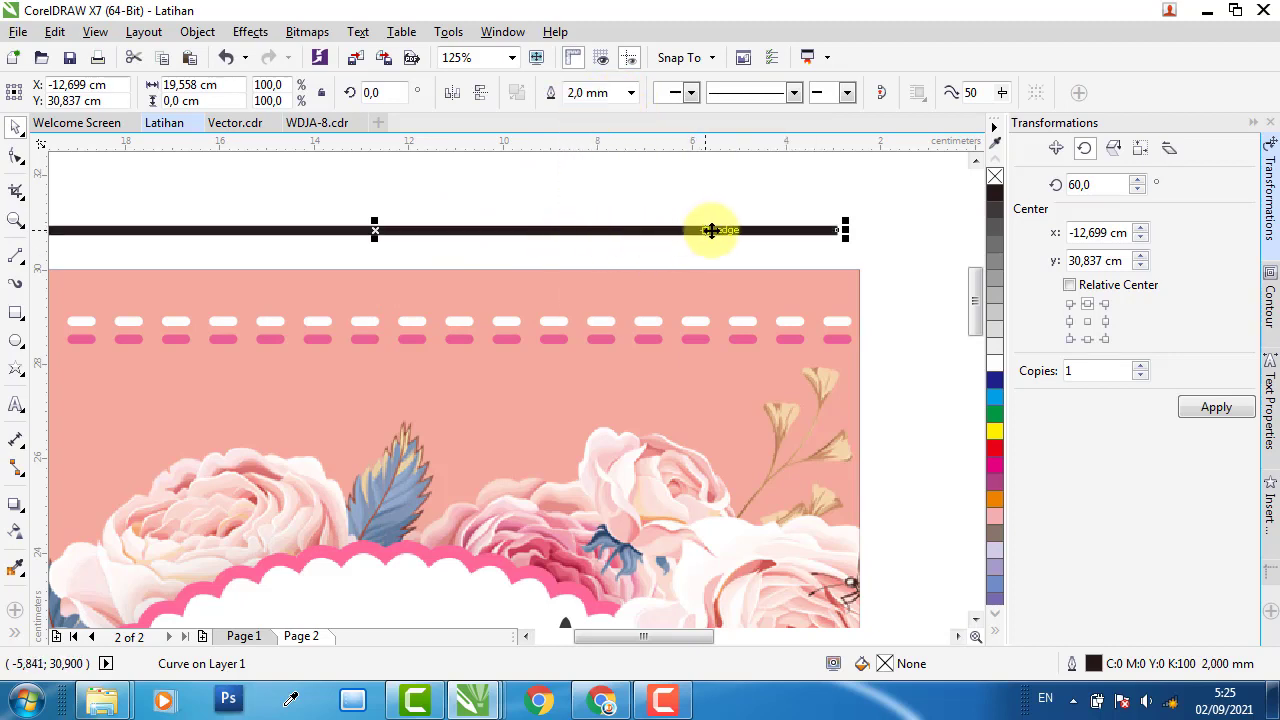
{"action": "right_click", "coordinate": [996, 434]}
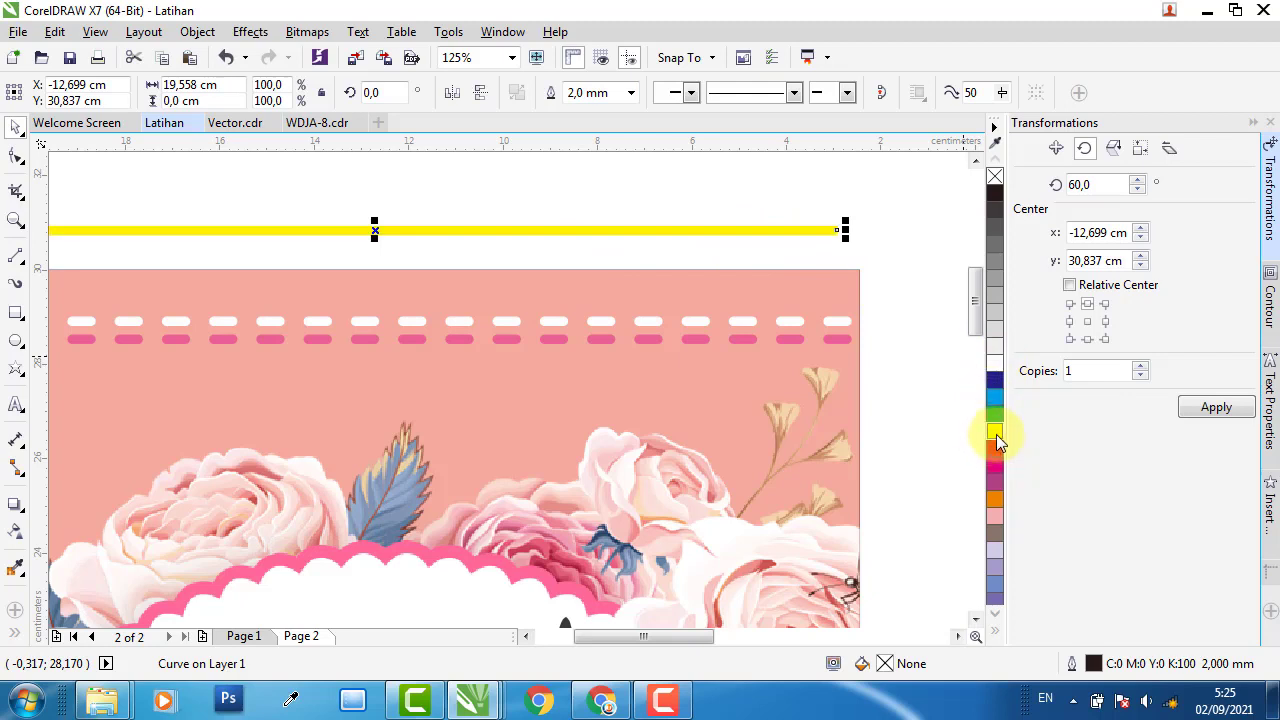
Give the yellow line a dashed style matching the reference border and round line caps
{"action": "scroll", "coordinate": [634, 200], "scroll_direction": "up", "scroll_amount": 2}
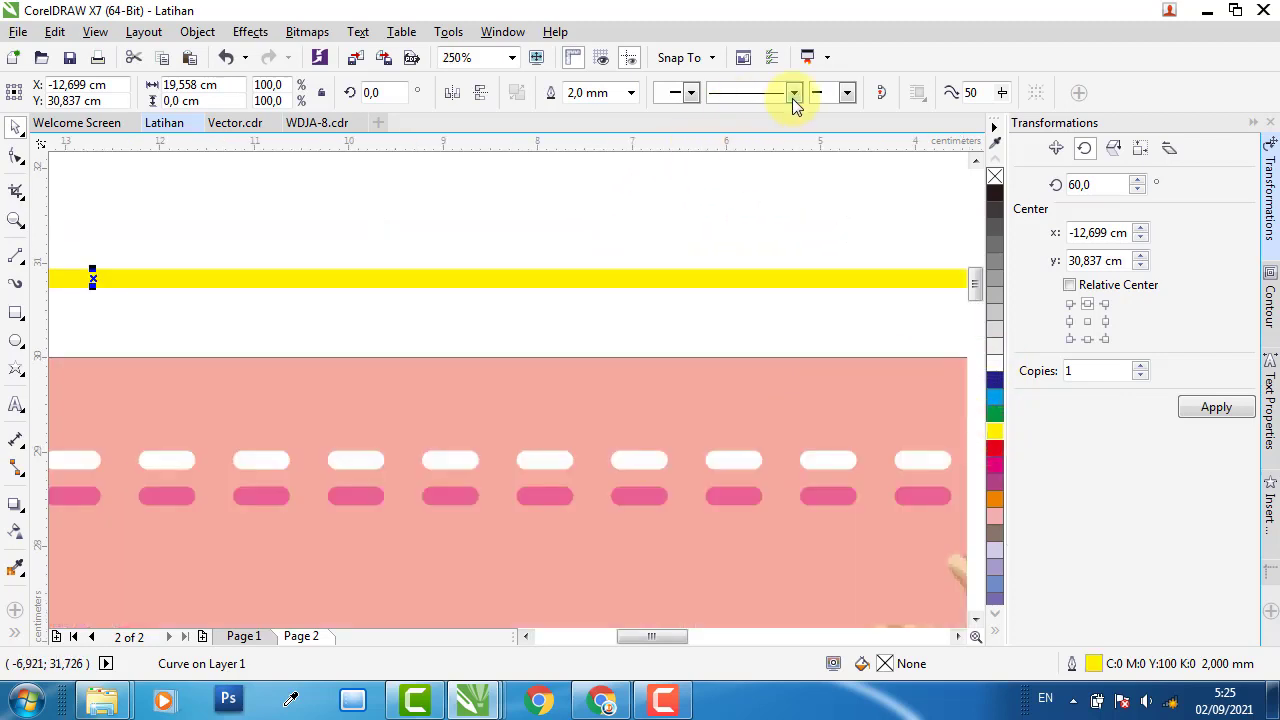
{"action": "left_click", "coordinate": [794, 93]}
{"action": "left_click", "coordinate": [786, 303]}
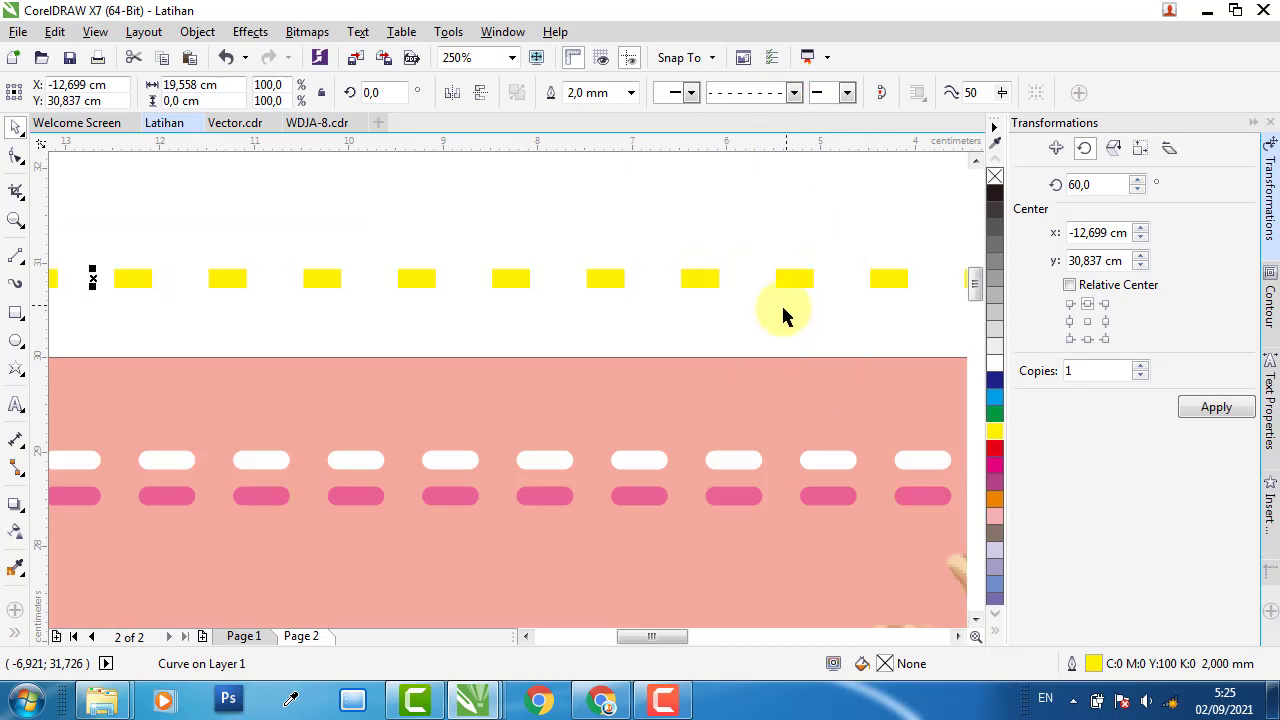
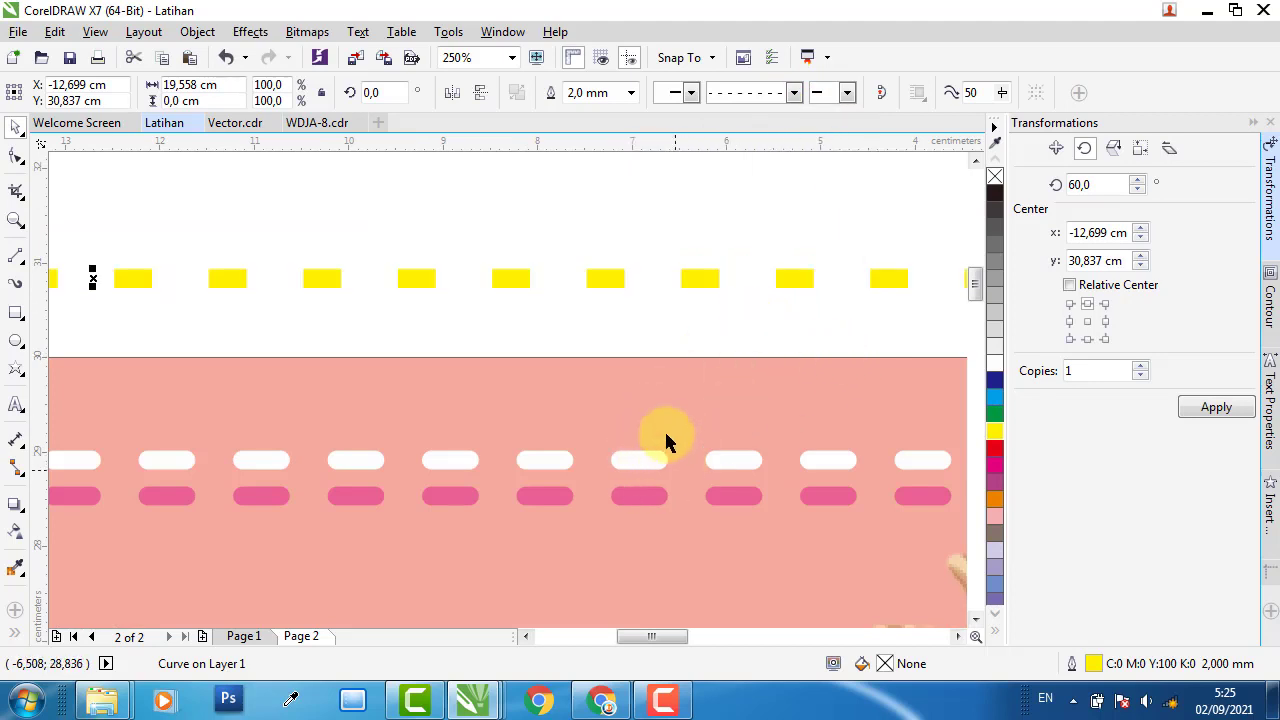
{"action": "double_click", "coordinate": [1094, 666]}
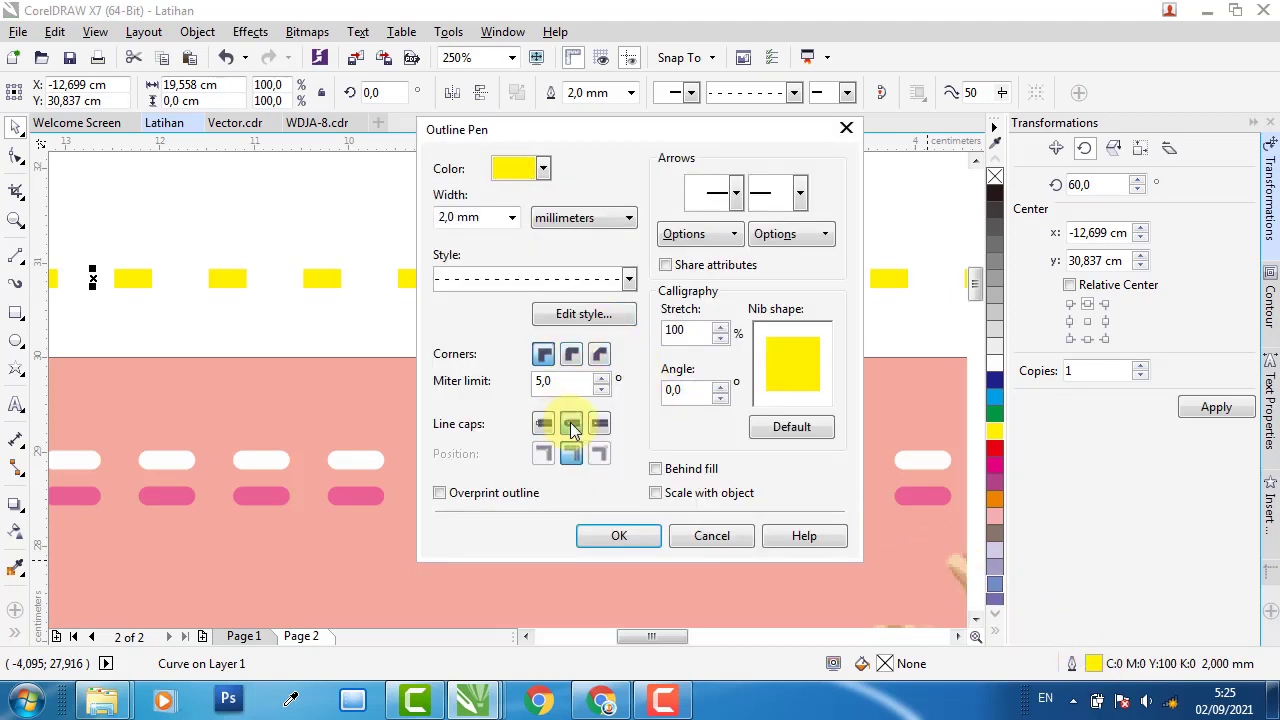
{"action": "left_click", "coordinate": [620, 535]}
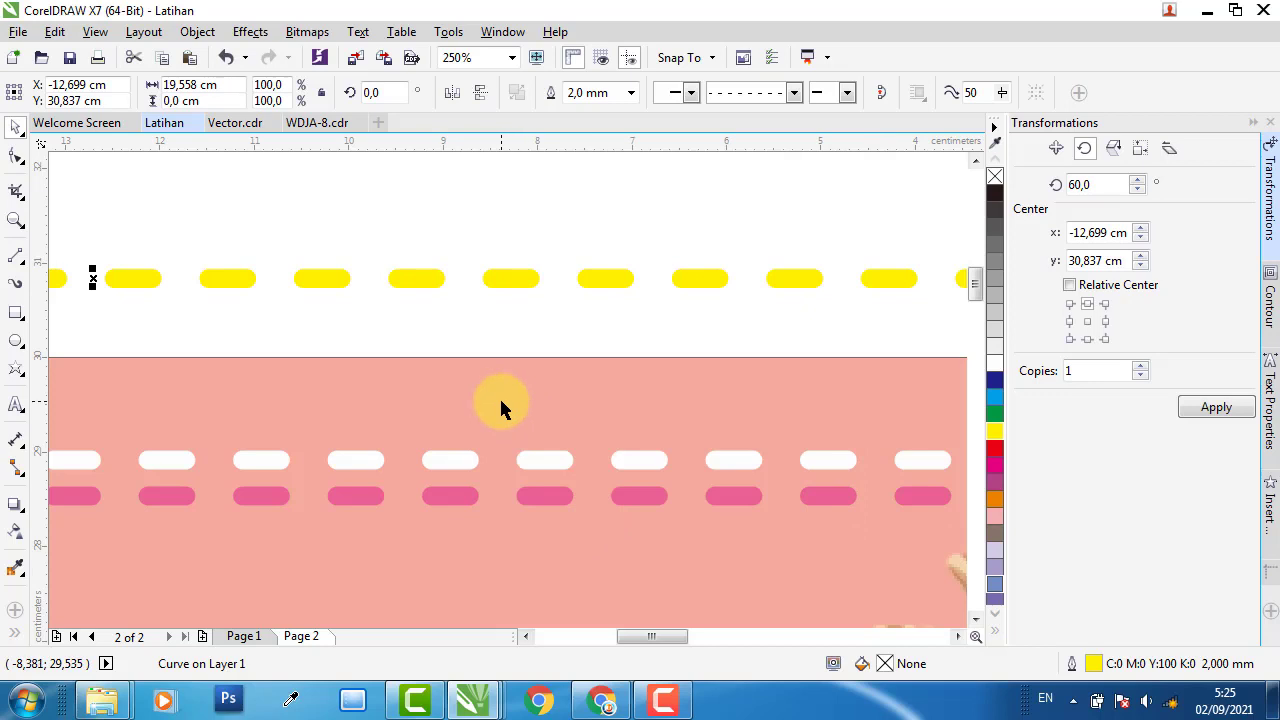
Set the yellow dashed line's length to 20 cm
{"action": "scroll", "coordinate": [419, 384], "scroll_direction": "down", "scroll_amount": 4}
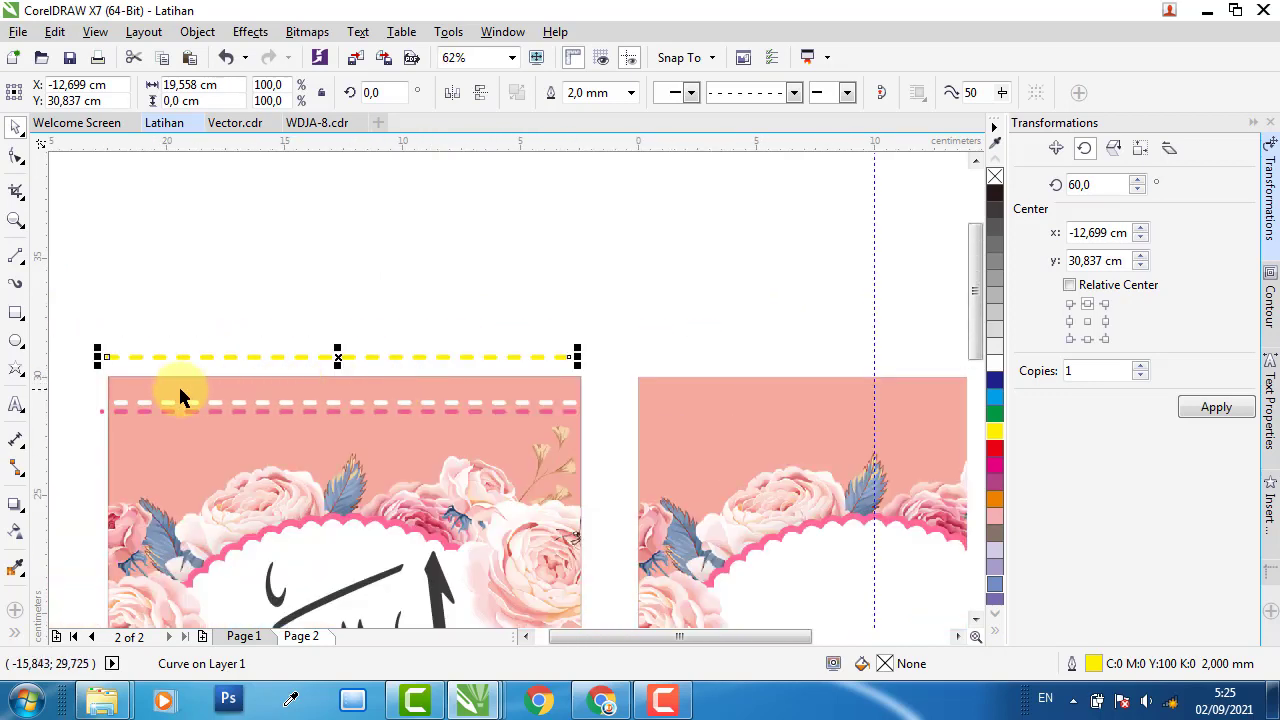
{"action": "scroll", "coordinate": [133, 381], "scroll_direction": "up", "scroll_amount": 2}
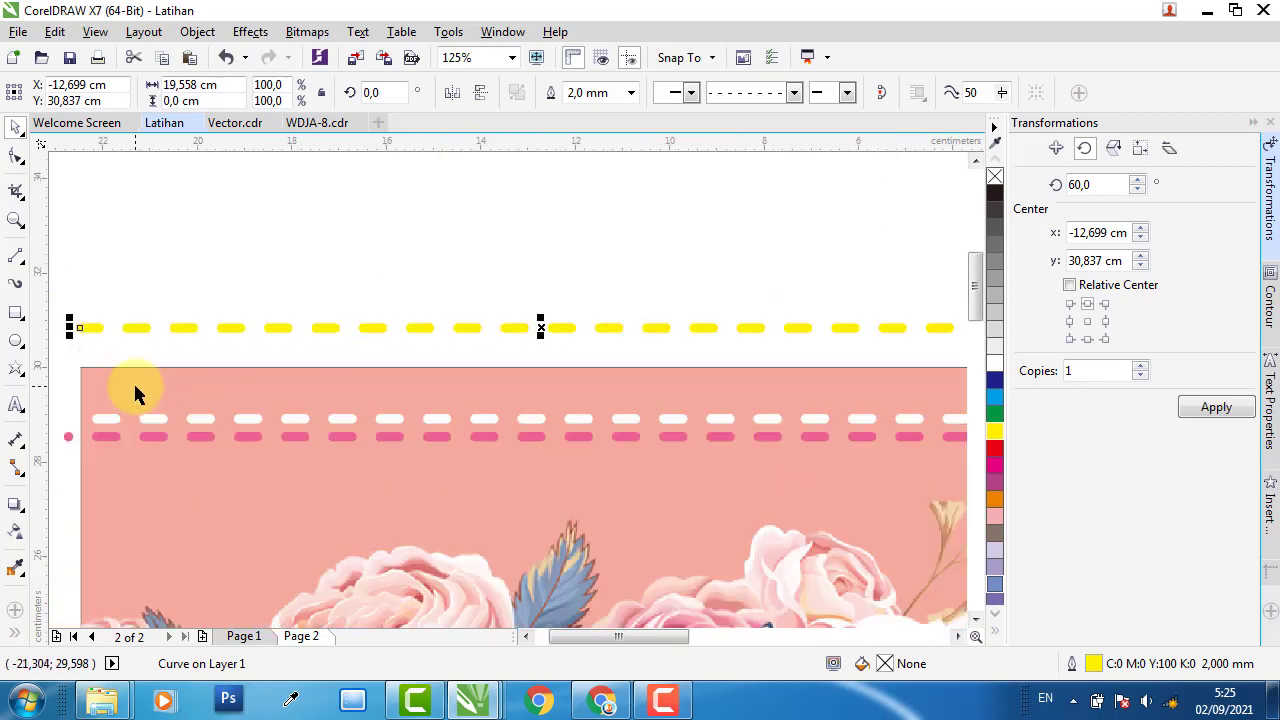
{"action": "left_click", "coordinate": [215, 85]}
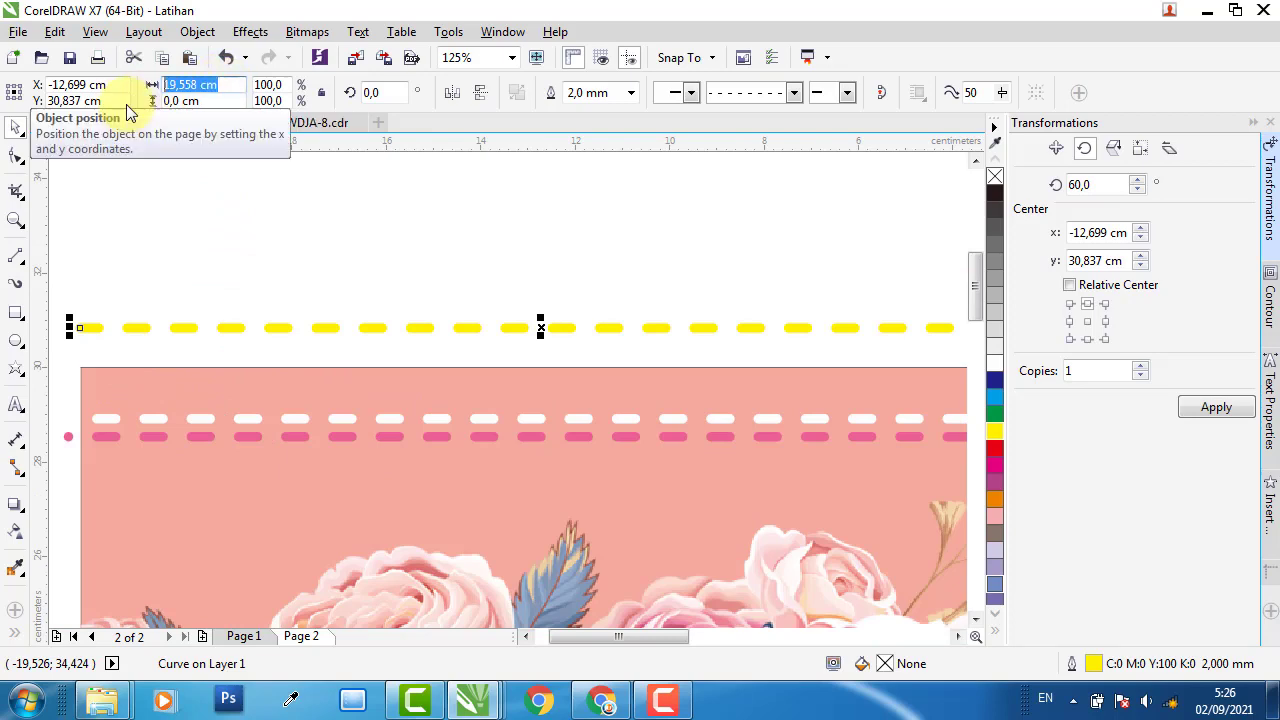
{"action": "type", "text": "20"}
{"action": "key", "text": "Return"}
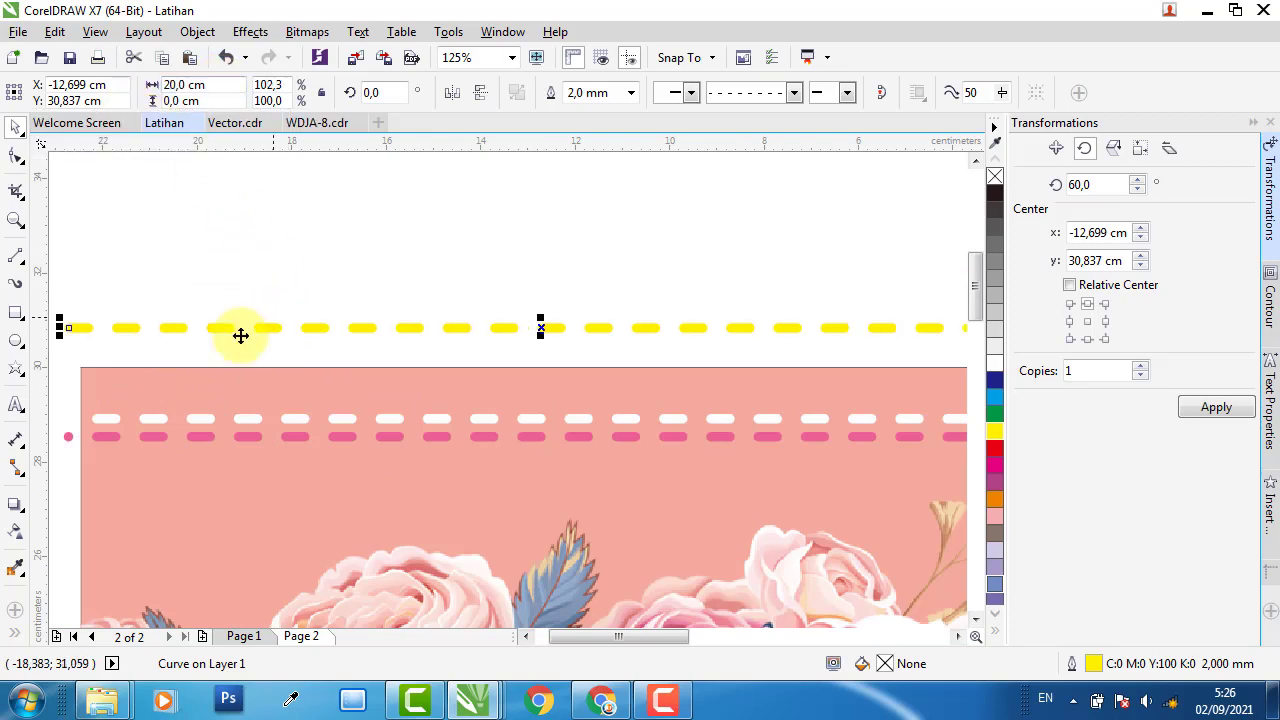
Centre the yellow dashed line horizontally on the Page 2 rectangle and move it down to about Y 28.9 cm
{"action": "scroll", "coordinate": [238, 300], "scroll_direction": "down", "scroll_amount": 4}
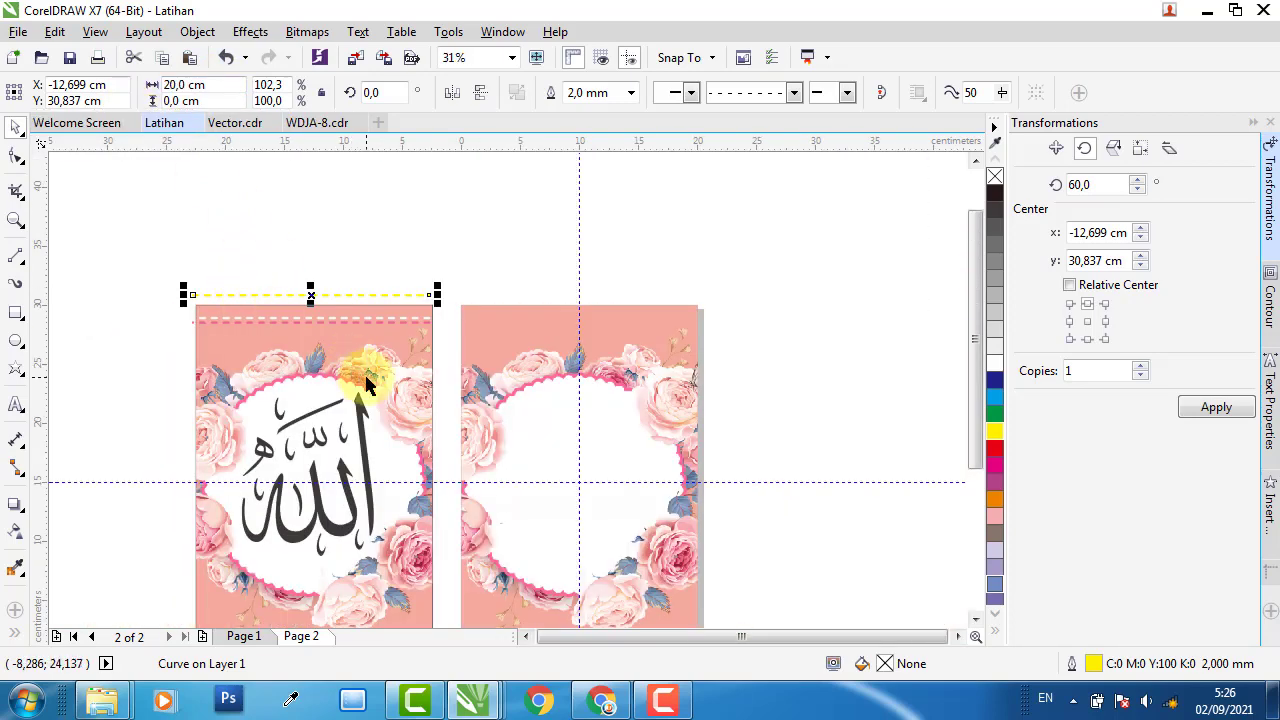
{"action": "left_click", "coordinate": [496, 308], "text": "shift"}
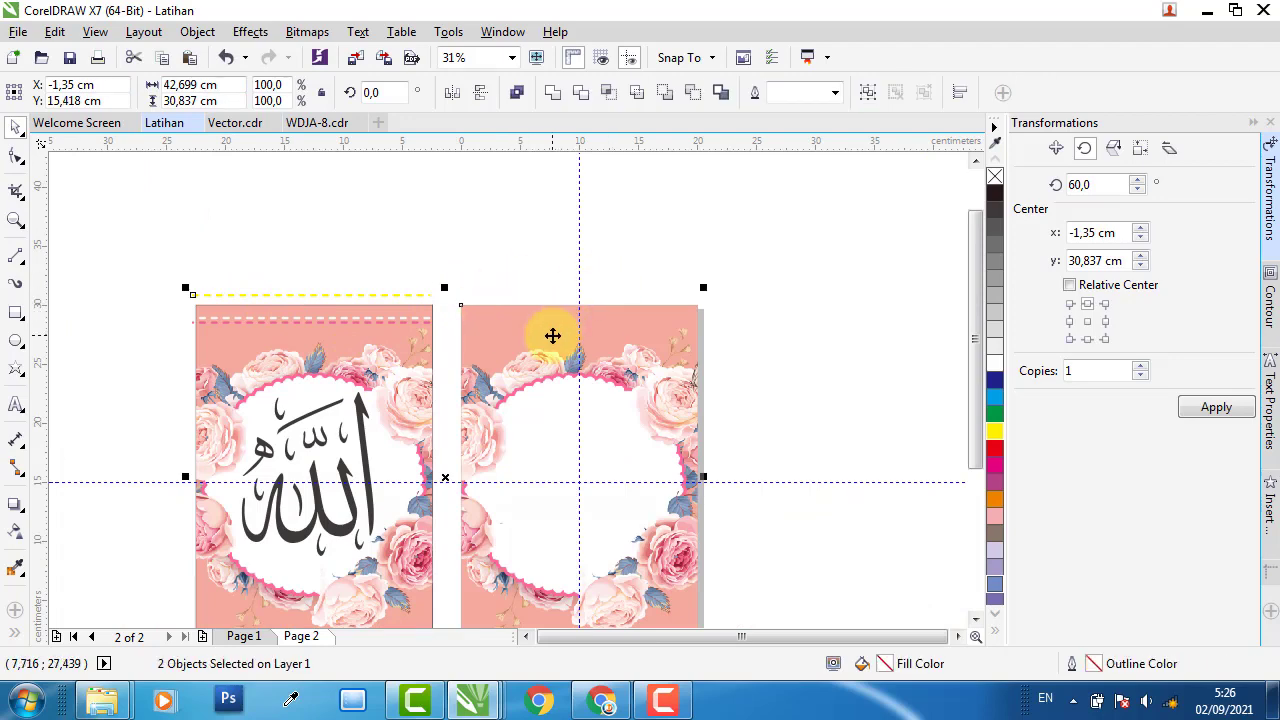
{"action": "left_click", "coordinate": [553, 335]}
{"action": "left_click", "coordinate": [500, 277]}
{"action": "scroll", "coordinate": [477, 291], "scroll_direction": "up", "scroll_amount": 4}
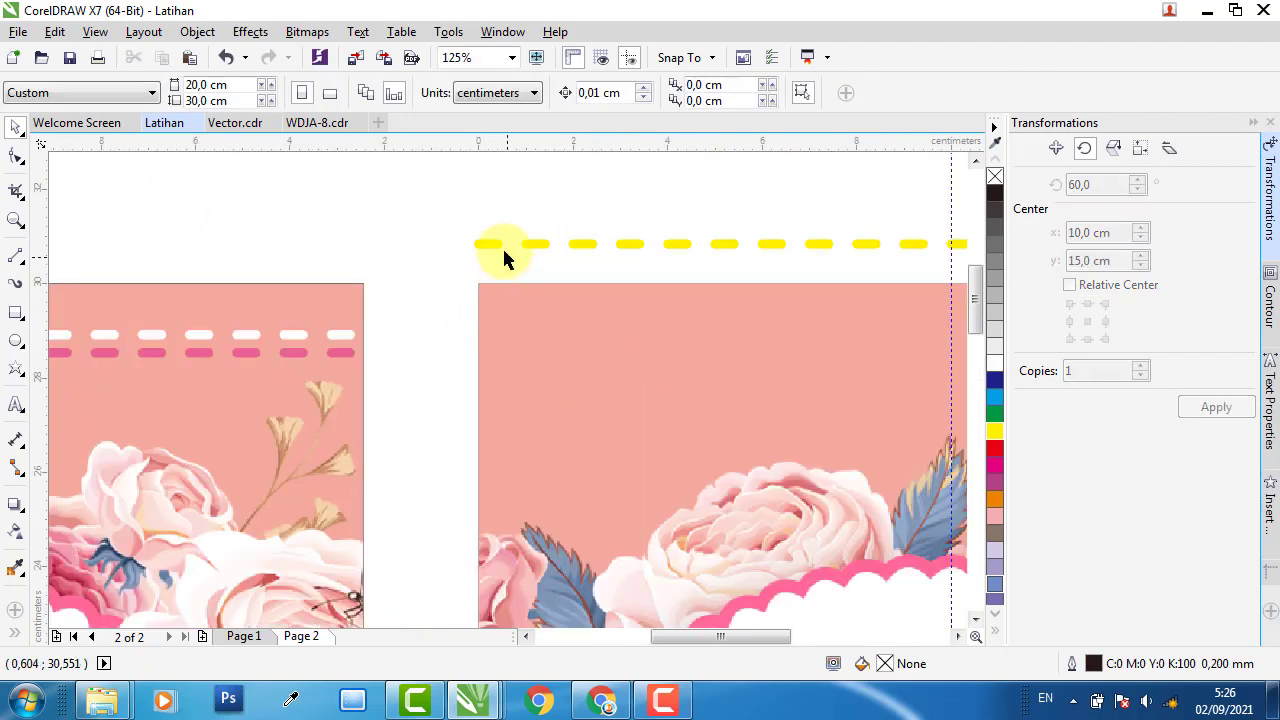
{"action": "left_click_drag", "start_coordinate": [495, 245], "coordinate": [522, 335]}
{"action": "scroll", "coordinate": [371, 330], "scroll_direction": "up", "scroll_amount": 1}
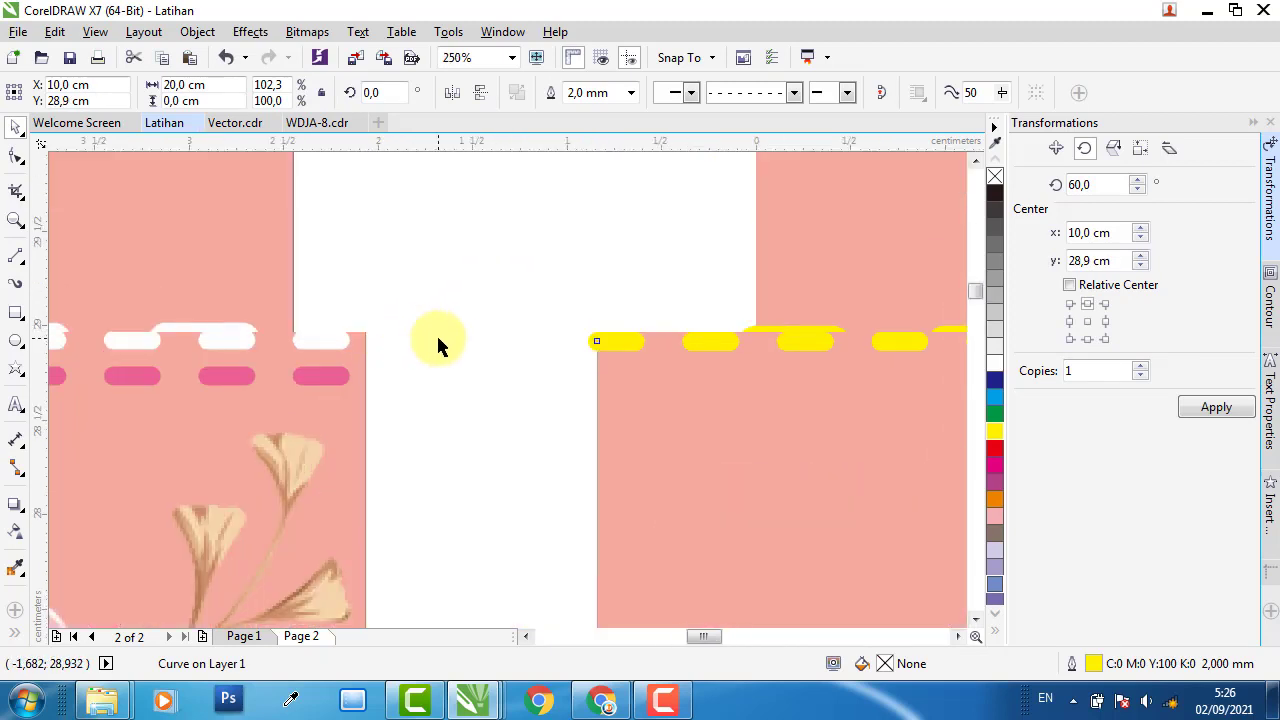
{"action": "scroll", "coordinate": [486, 337], "scroll_direction": "up", "scroll_amount": 3}
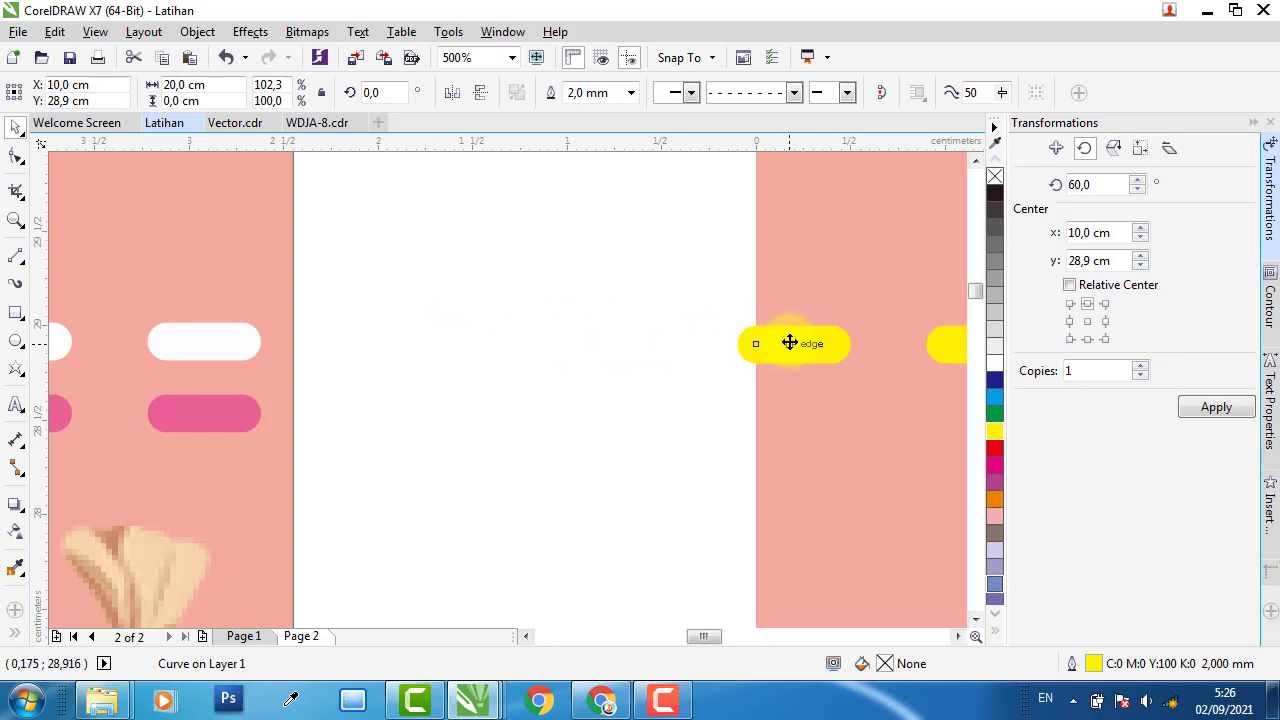
Duplicate the yellow dashed line about 0.38 cm below and colour the copy with the pink sampled from the reference's lower dashed line
{"action": "left_click_drag", "start_coordinate": [790, 343], "coordinate": [791, 417]}
{"action": "key", "text": "i"}
{"action": "left_click", "coordinate": [243, 414]}
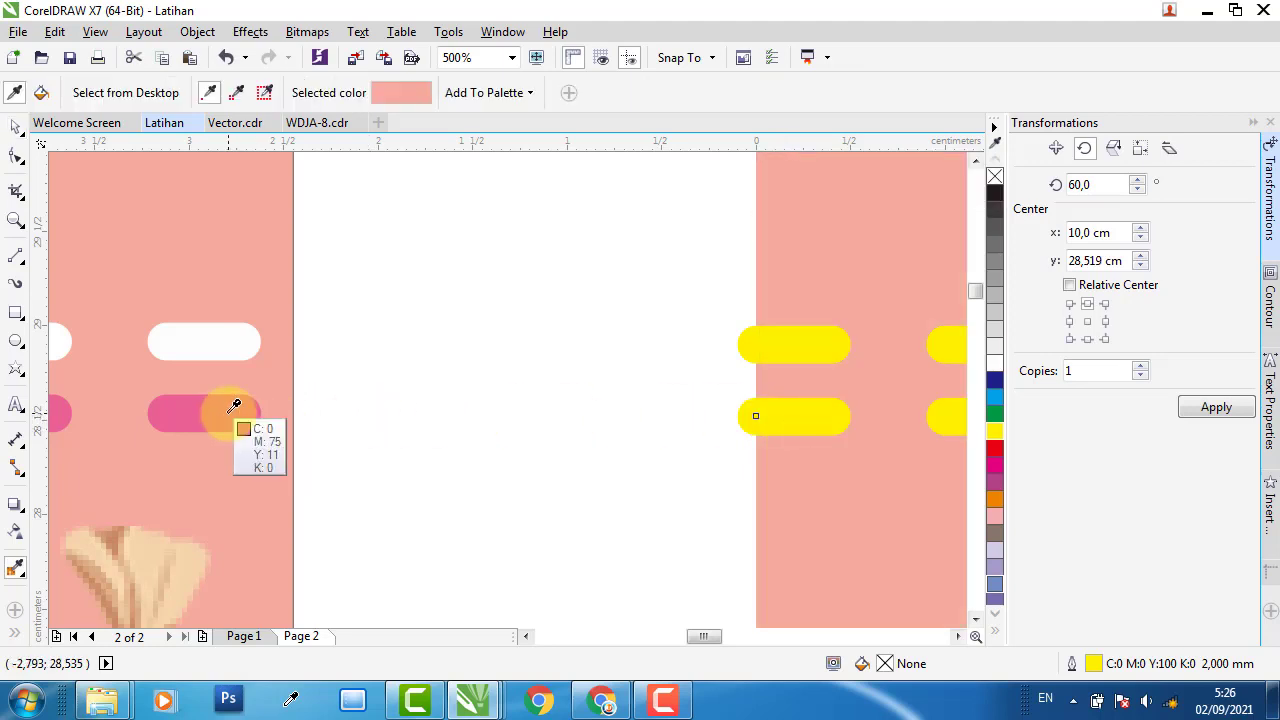
{"action": "left_click", "coordinate": [766, 417]}
Recolour the upper yellow dashed line with the white sampled from the reference's upper dashed line
{"action": "key", "text": "i"}
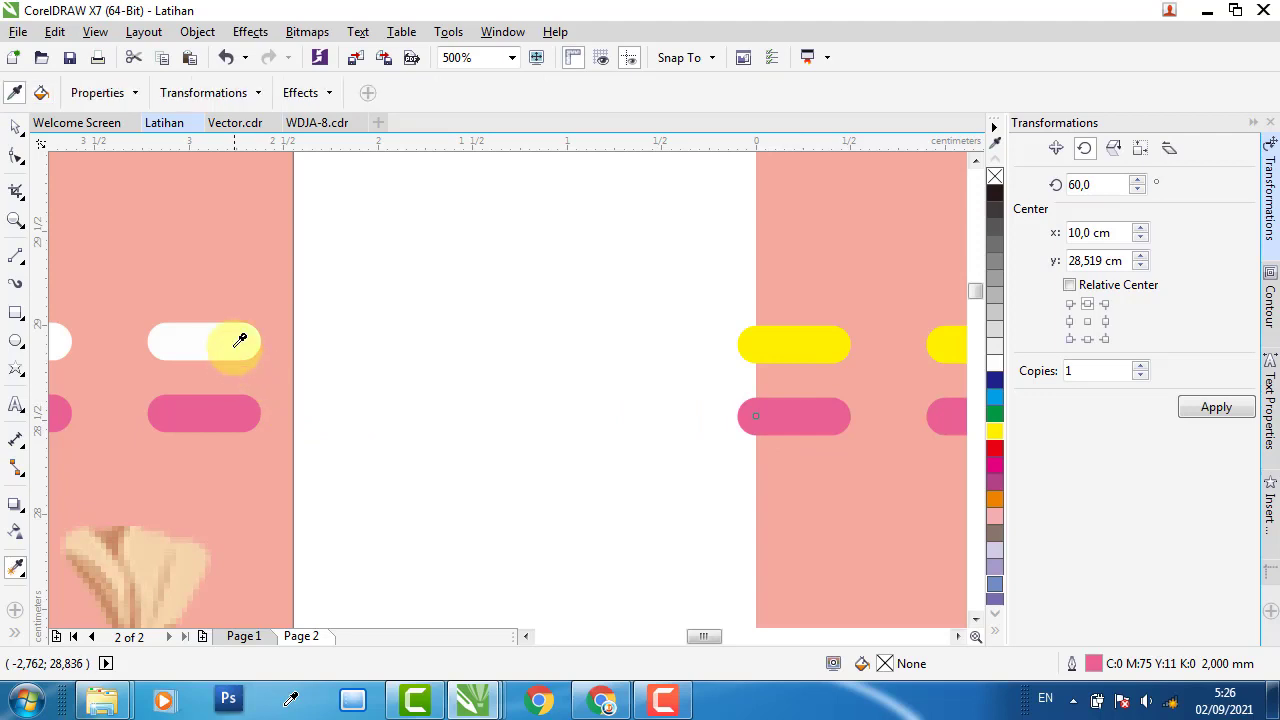
{"action": "left_click", "coordinate": [240, 340]}
{"action": "left_click", "coordinate": [755, 335]}
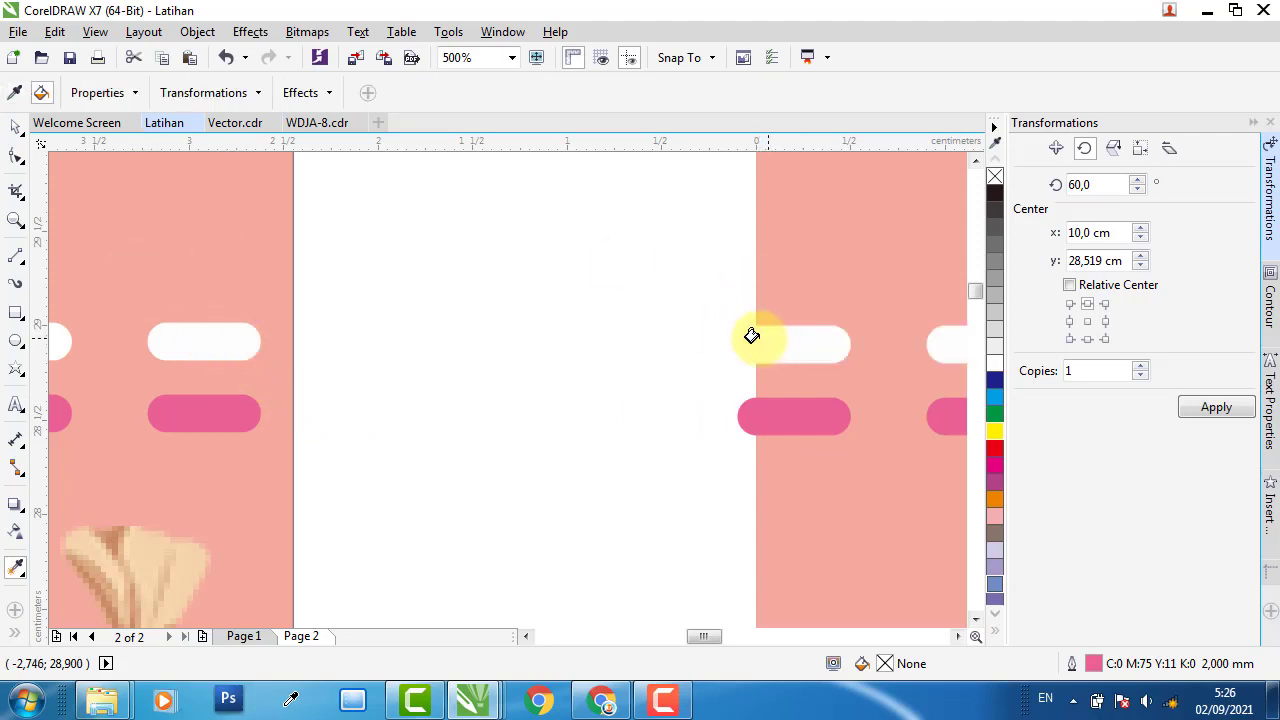
{"action": "left_click", "coordinate": [15, 130]}
Select the white and pink dashed lines together and shift them about 0.25 cm to the right, to X 10.254 cm
{"action": "scroll", "coordinate": [325, 354], "scroll_direction": "down", "scroll_amount": 3}
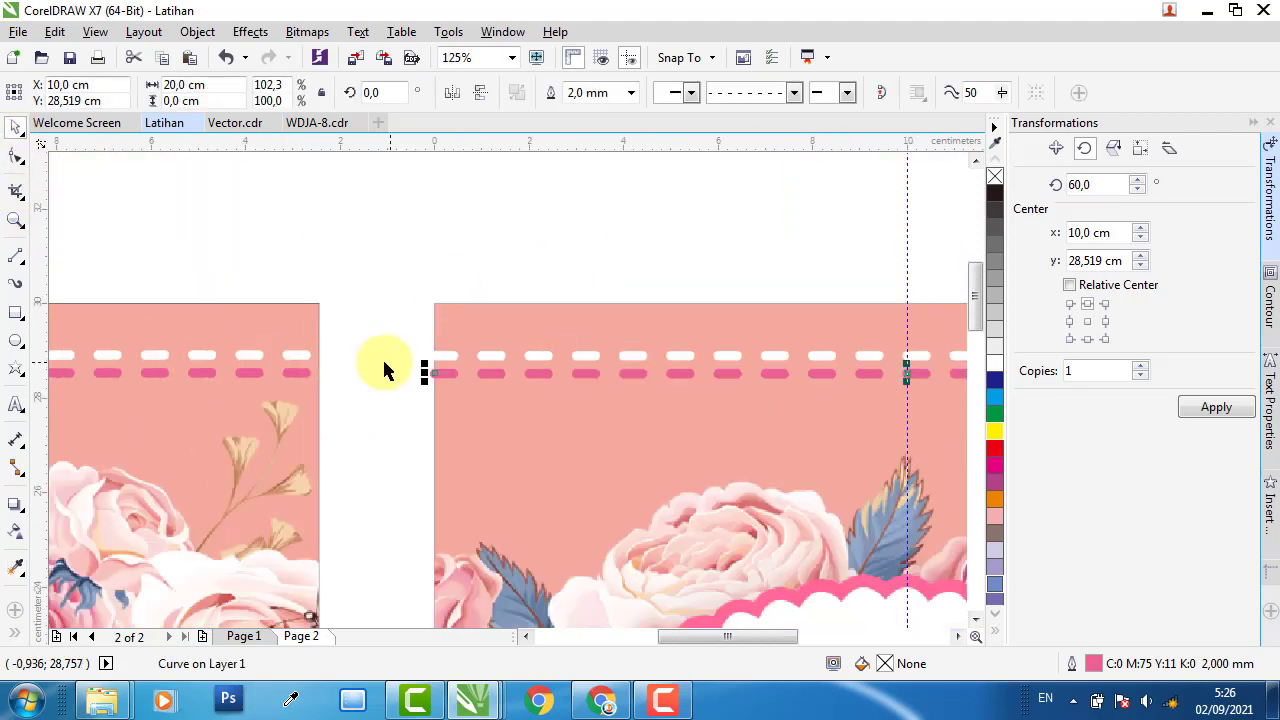
{"action": "scroll", "coordinate": [385, 340], "scroll_direction": "up", "scroll_amount": 3}
{"action": "key", "text": "Escape"}
{"action": "scroll", "coordinate": [232, 405], "scroll_direction": "down", "scroll_amount": 5}
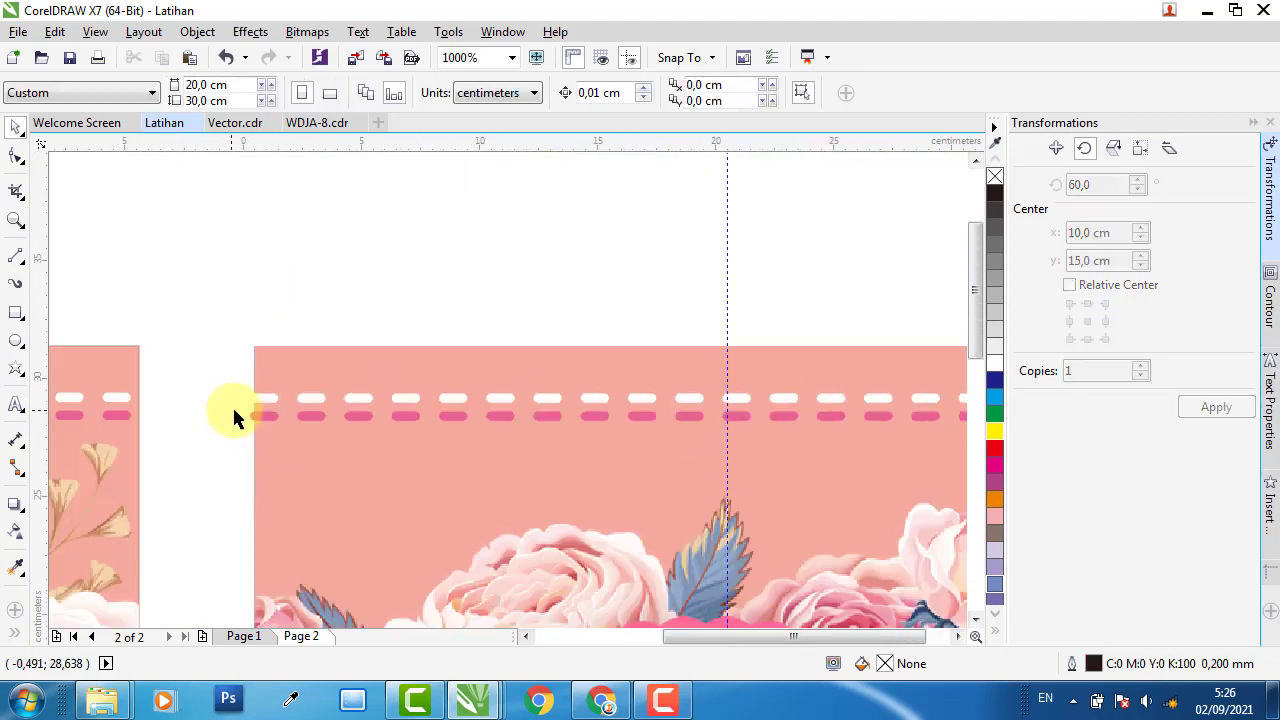
{"action": "scroll", "coordinate": [718, 410], "scroll_direction": "up", "scroll_amount": 4}
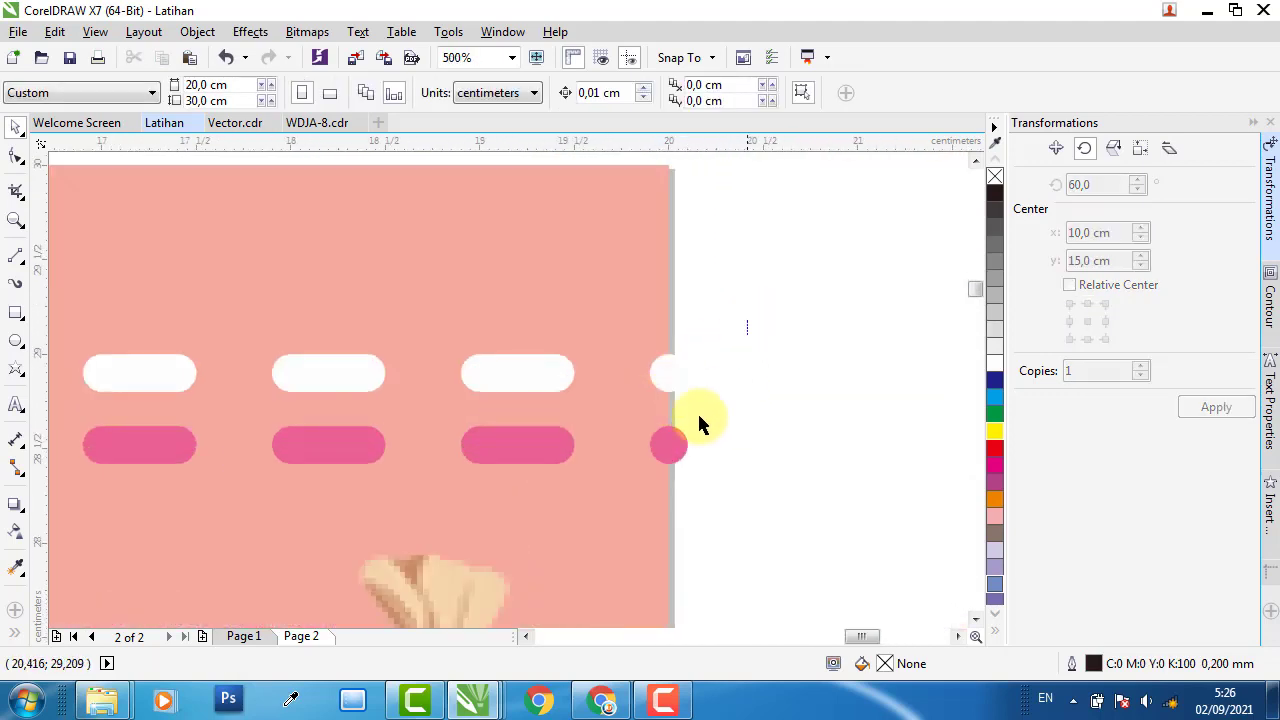
{"action": "left_click_drag", "start_coordinate": [699, 418], "coordinate": [725, 421]}
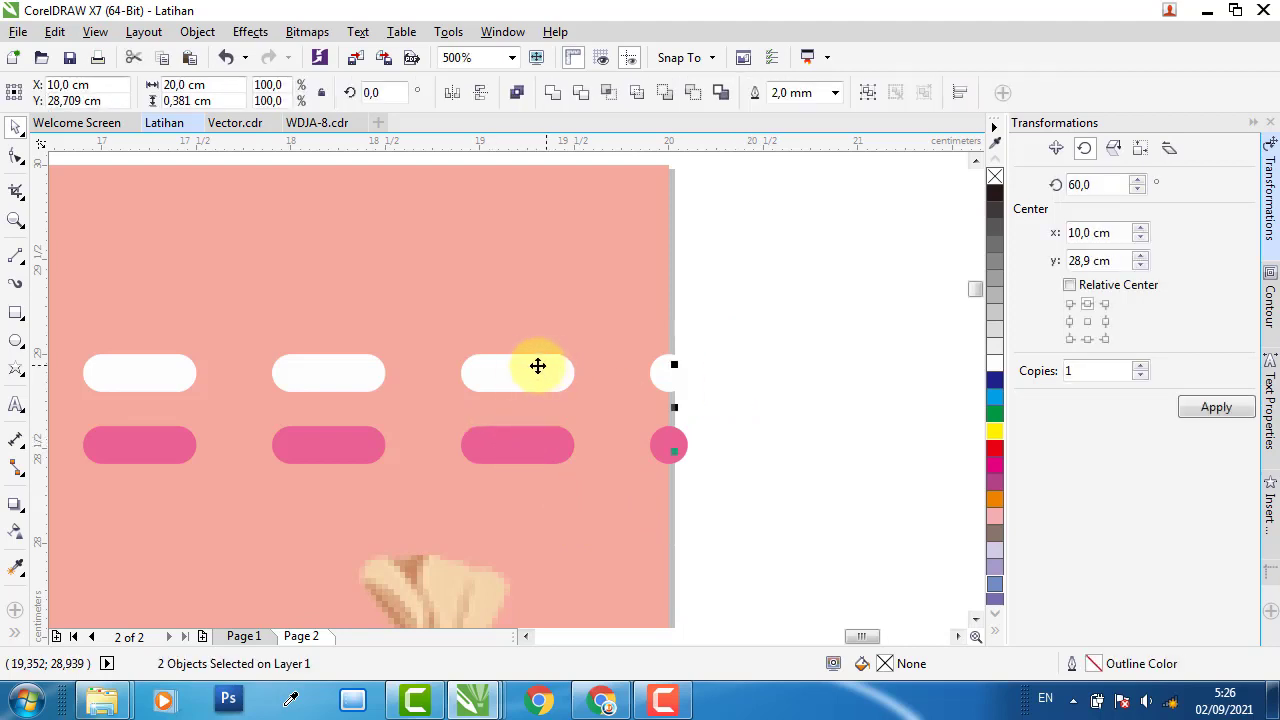
{"action": "left_click_drag", "start_coordinate": [525, 372], "coordinate": [574, 371]}
{"action": "scroll", "coordinate": [574, 380], "scroll_direction": "down", "scroll_amount": 3}
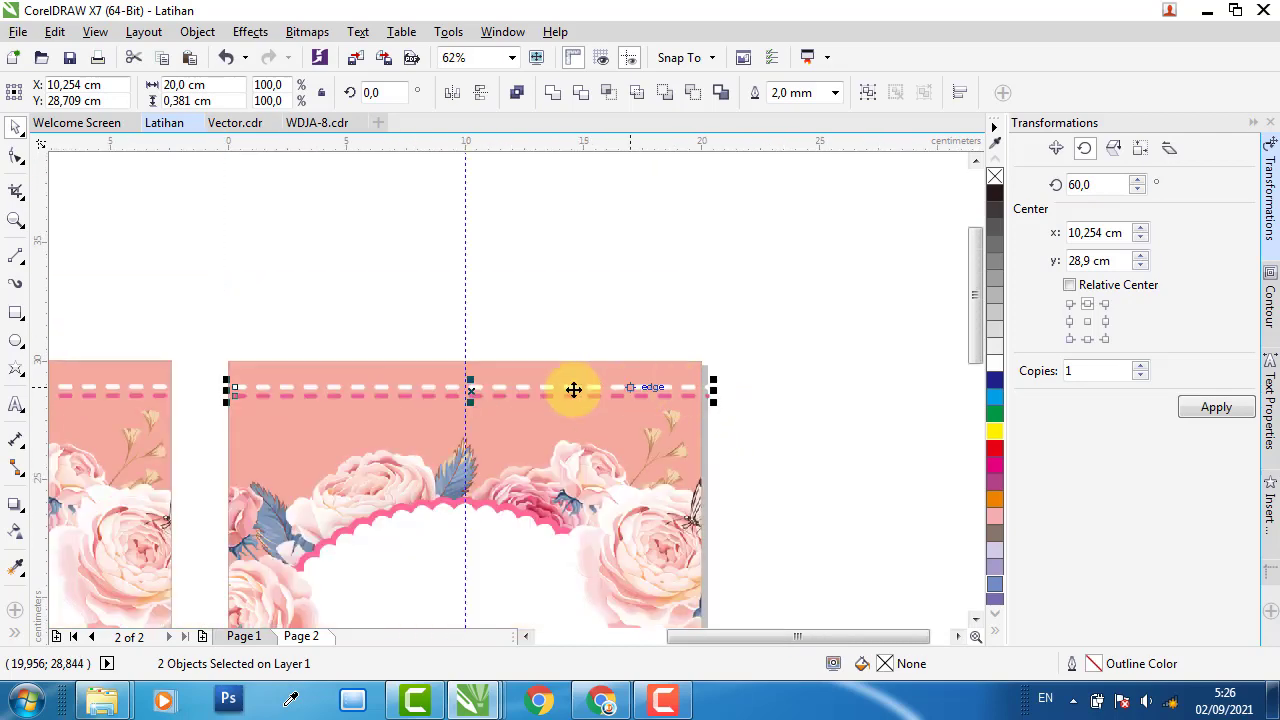
{"action": "scroll", "coordinate": [200, 395], "scroll_direction": "up", "scroll_amount": 5}
{"action": "scroll", "coordinate": [150, 400], "scroll_direction": "down", "scroll_amount": 2}
{"action": "scroll", "coordinate": [100, 390], "scroll_direction": "up", "scroll_amount": 2}
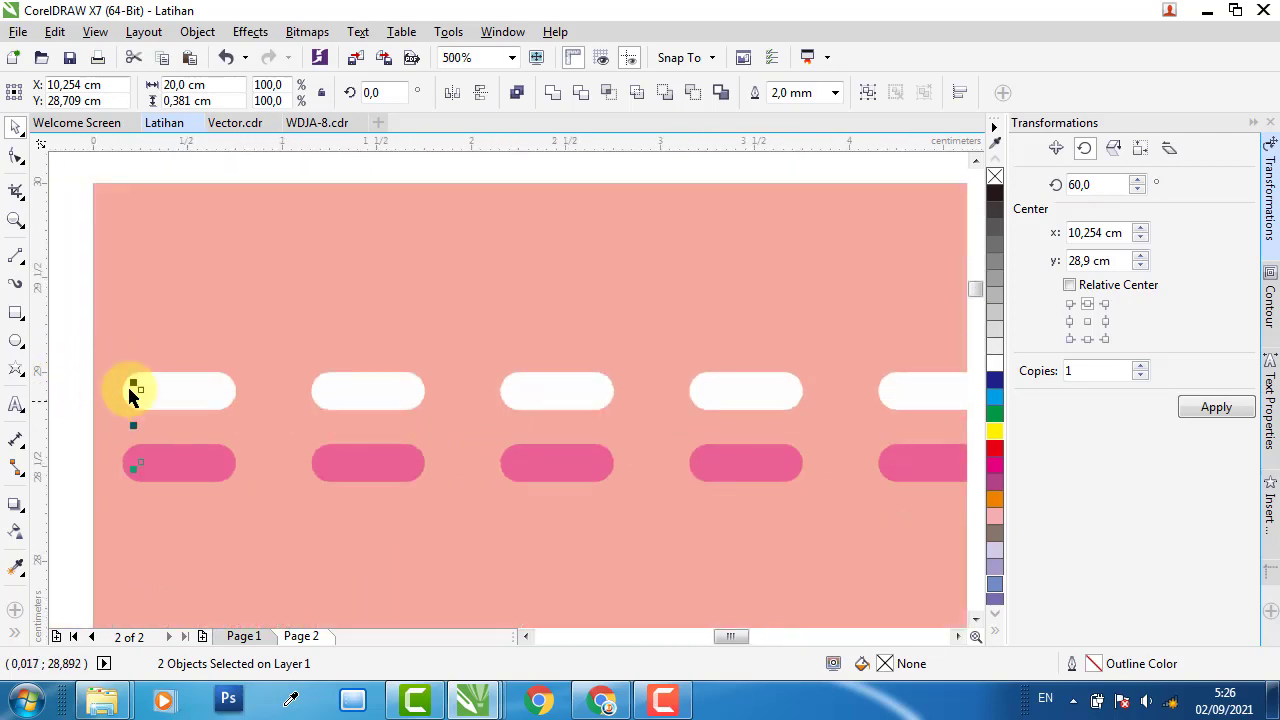
Shift the white and pink dashed lines right to X 10.278 cm and group them
{"action": "scroll", "coordinate": [129, 391], "scroll_direction": "down", "scroll_amount": 5}
{"action": "scroll", "coordinate": [699, 425], "scroll_direction": "up", "scroll_amount": 6}
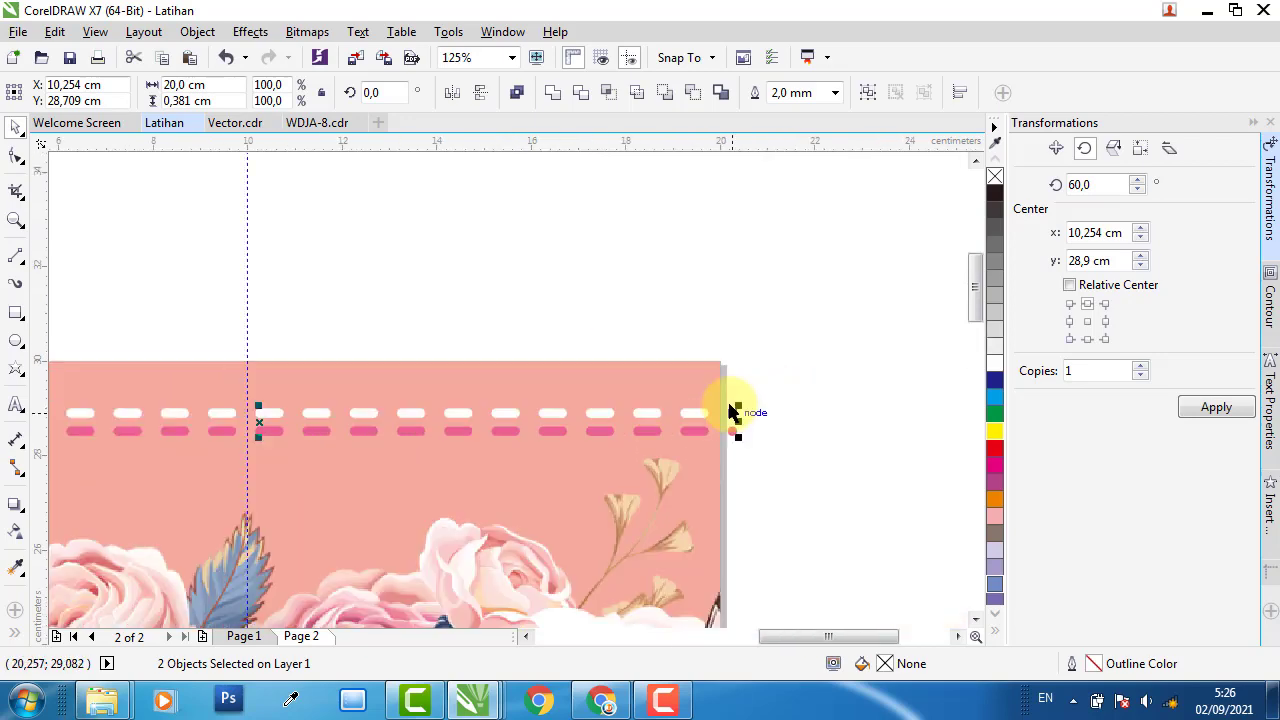
{"action": "left_click_drag", "start_coordinate": [619, 369], "coordinate": [627, 369]}
{"action": "scroll", "coordinate": [690, 370], "scroll_direction": "down", "scroll_amount": 5}
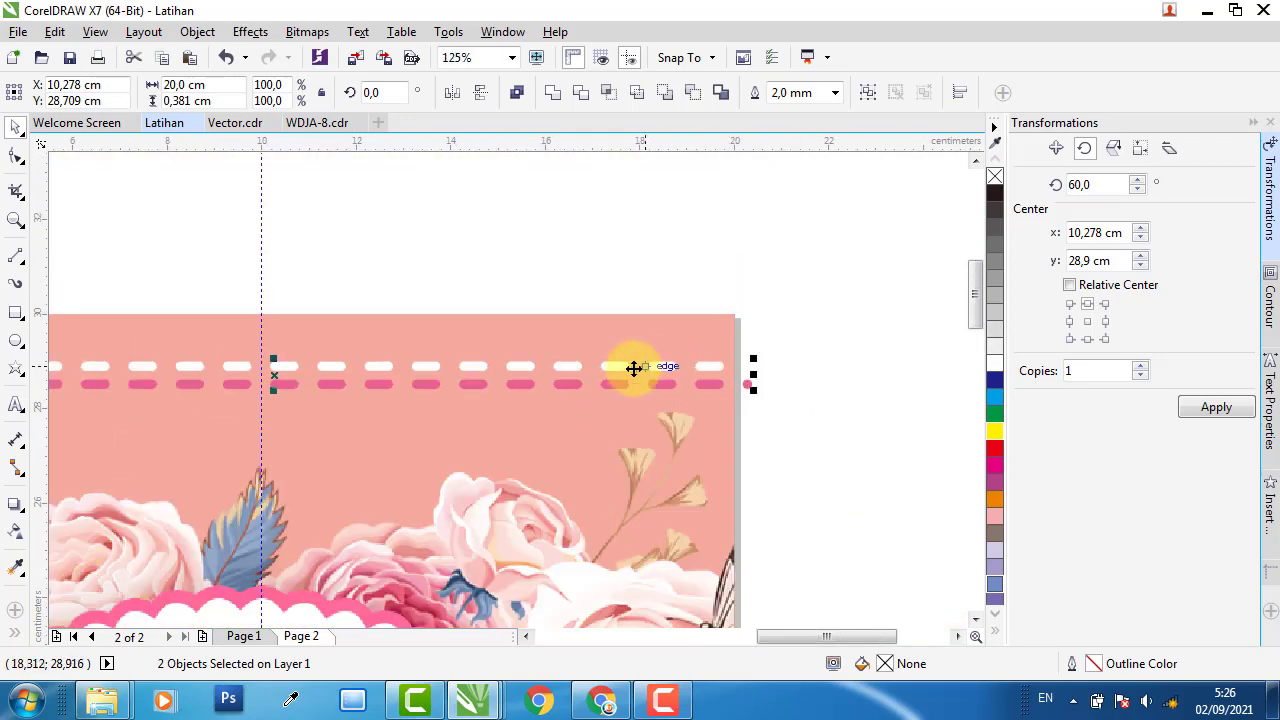
{"action": "right_click", "coordinate": [663, 369]}
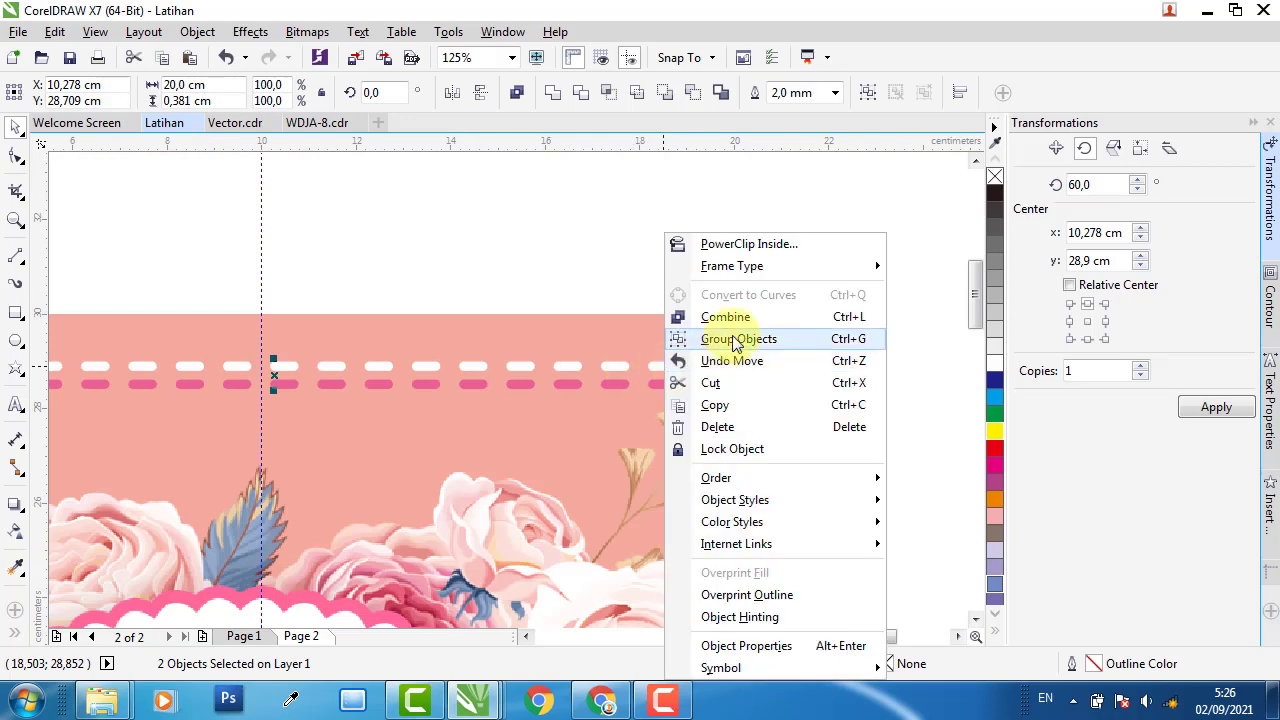
{"action": "left_click", "coordinate": [677, 339]}
Duplicate the dashed-line group straight down to the lower edge of the Page 2 rectangle, at about Y 1.2 cm
{"action": "scroll", "coordinate": [530, 263], "scroll_direction": "down", "scroll_amount": 3}
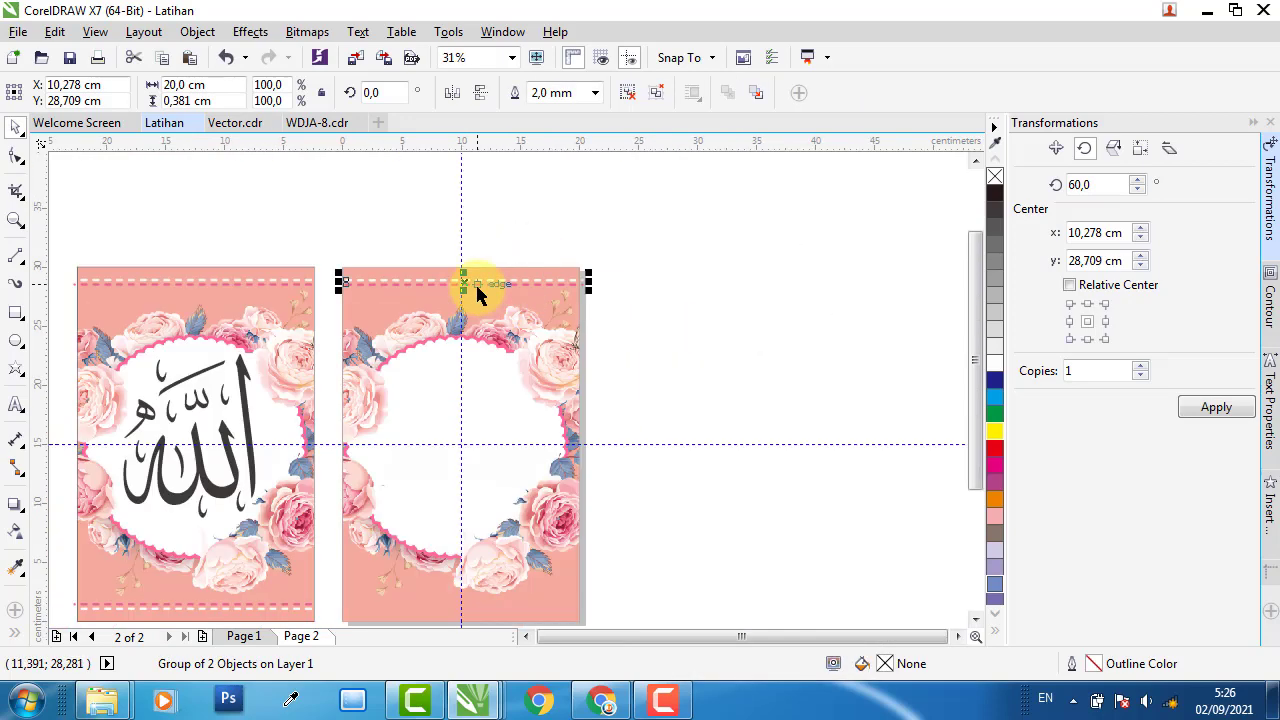
{"action": "left_click_drag", "start_coordinate": [477, 293], "coordinate": [486, 602]}
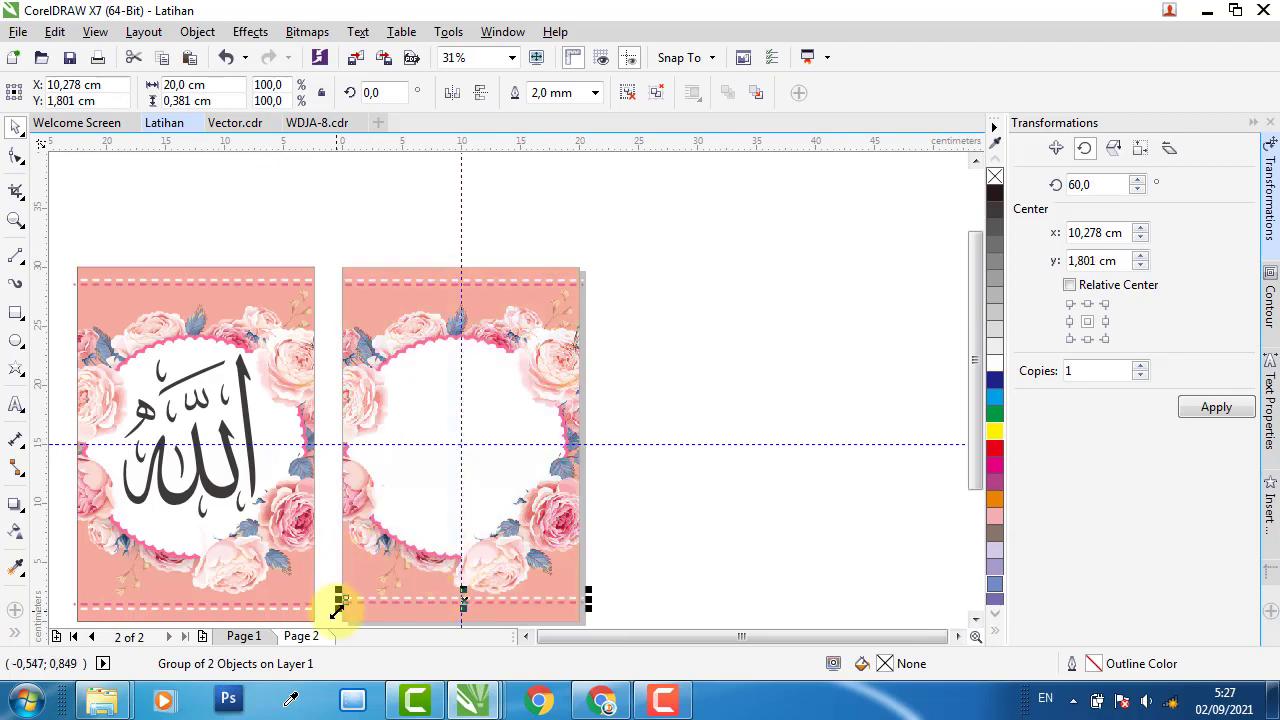
{"action": "scroll", "coordinate": [341, 604], "scroll_direction": "up", "scroll_amount": 4}
{"action": "mouse_move", "coordinate": [380, 543]}
{"action": "left_mouse_down"}
{"action": "mouse_move", "coordinate": [371, 583]}
{"action": "mouse_move", "coordinate": [355, 542]}
{"action": "left_mouse_up"}
{"action": "scroll", "coordinate": [355, 542], "scroll_direction": "down", "scroll_amount": 2}
{"action": "scroll", "coordinate": [471, 571], "scroll_direction": "down", "scroll_amount": 1}
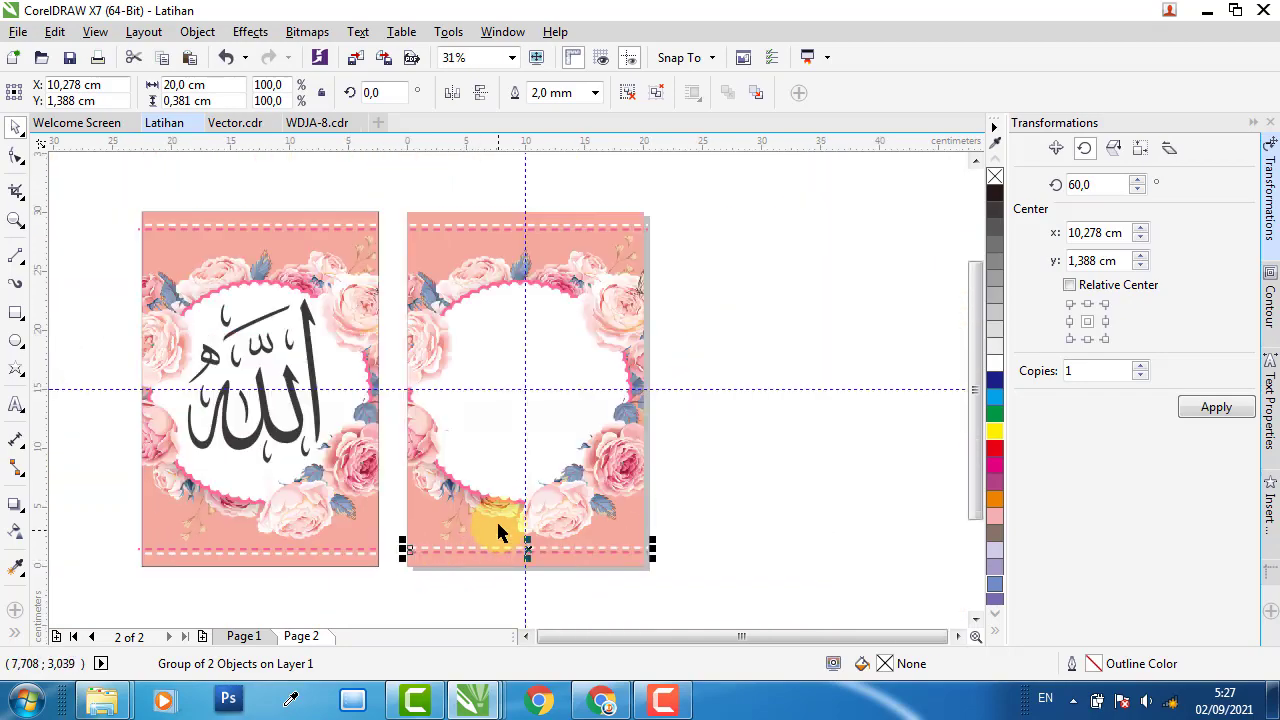
{"action": "scroll", "coordinate": [417, 567], "scroll_direction": "up", "scroll_amount": 4}
{"action": "left_click_drag", "start_coordinate": [409, 506], "coordinate": [439, 516]}
{"action": "scroll", "coordinate": [439, 516], "scroll_direction": "down", "scroll_amount": 4}
{"action": "scroll", "coordinate": [563, 186], "scroll_direction": "up", "scroll_amount": 2}
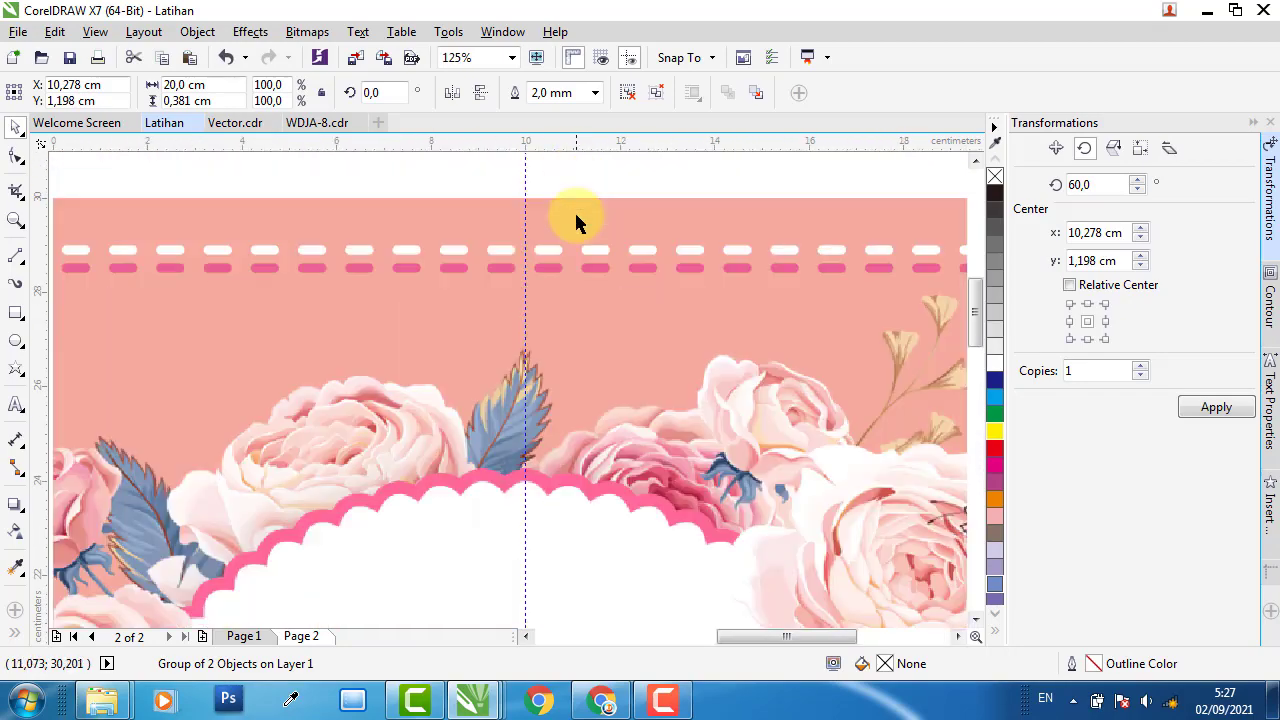
Group the upper and lower dashed-line pairs and centre the group vertically on the salmon rectangle at Y 15 cm
{"action": "left_click", "coordinate": [603, 255], "text": "shift"}
{"action": "right_click", "coordinate": [603, 251]}
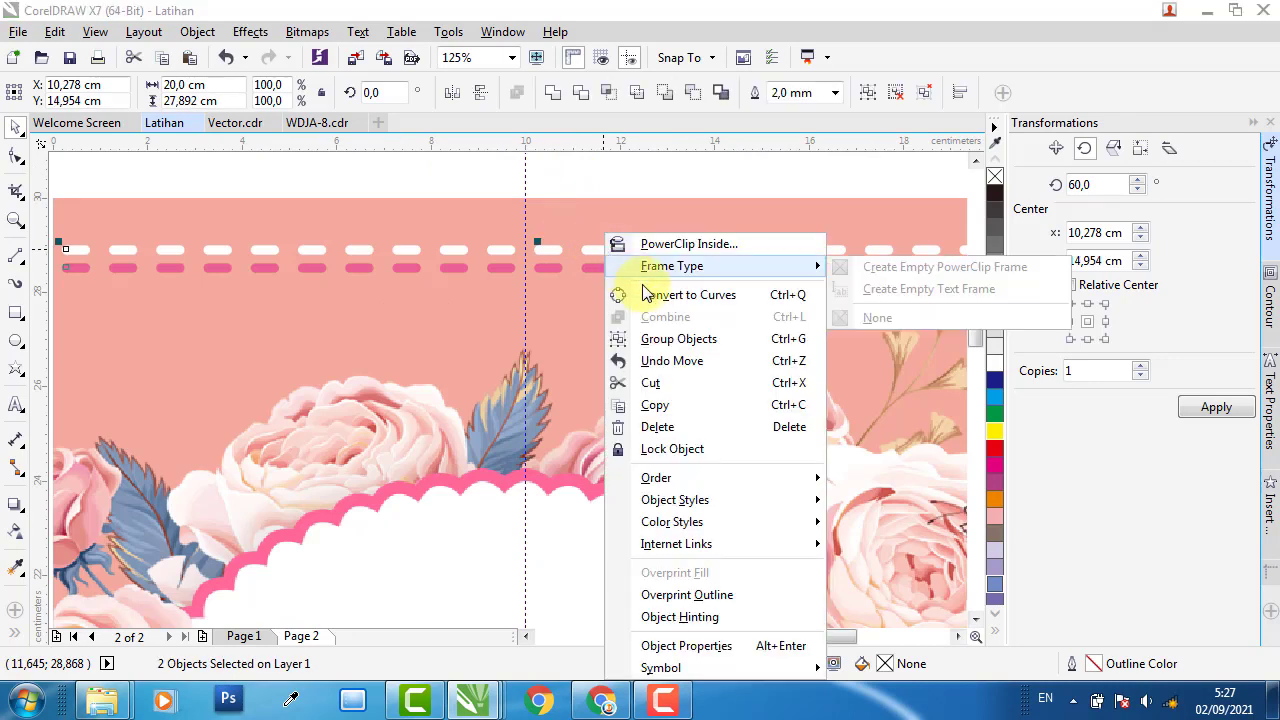
{"action": "left_click", "coordinate": [662, 338]}
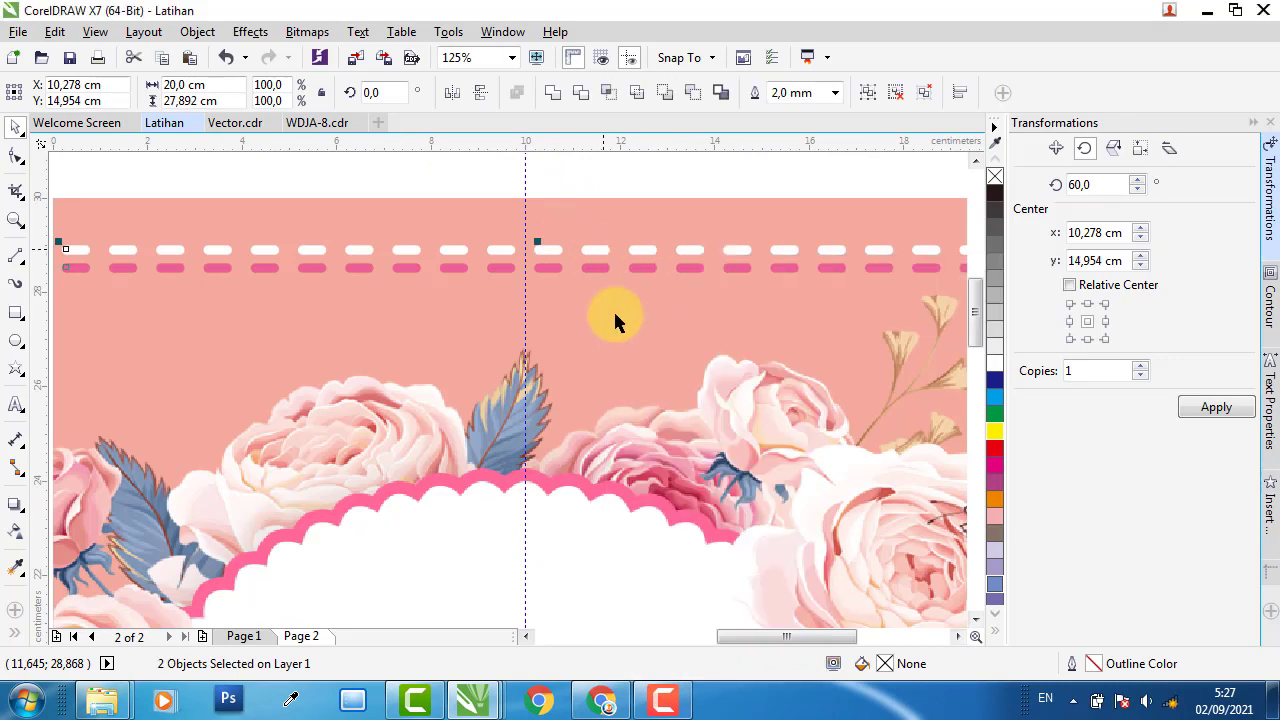
{"action": "left_click", "coordinate": [596, 203], "text": "shift"}
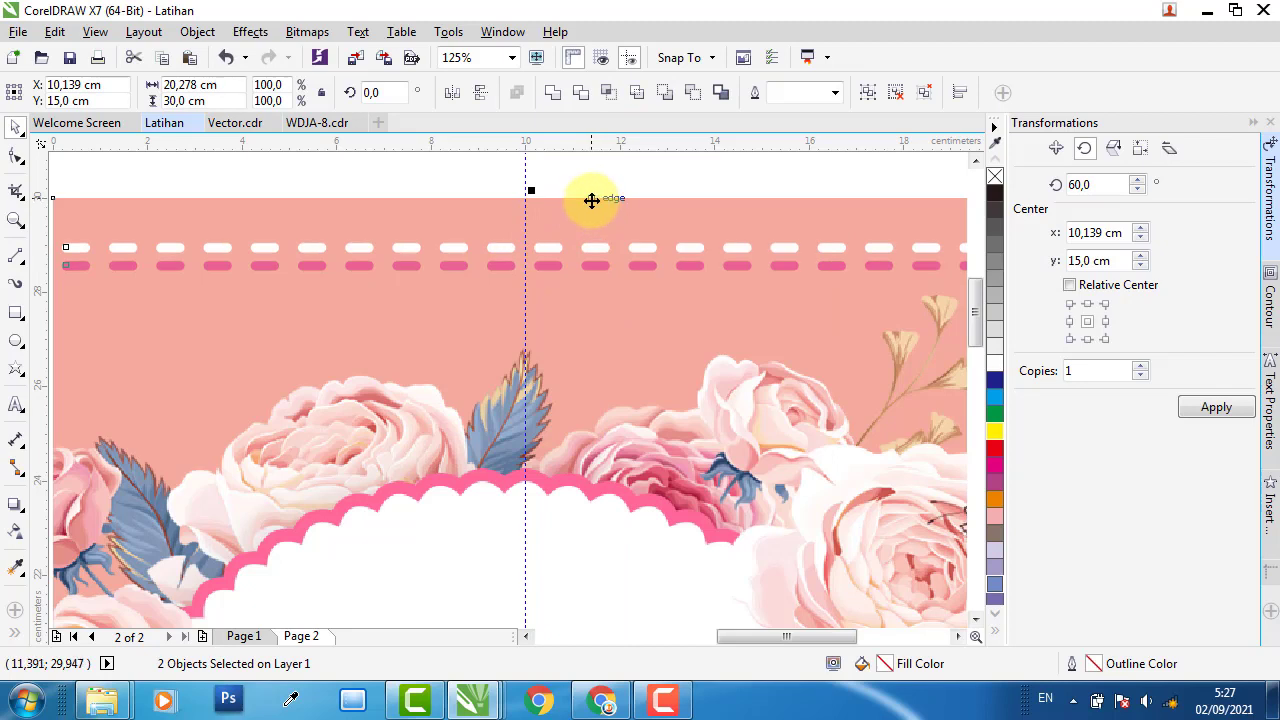
{"action": "left_click", "coordinate": [561, 180]}
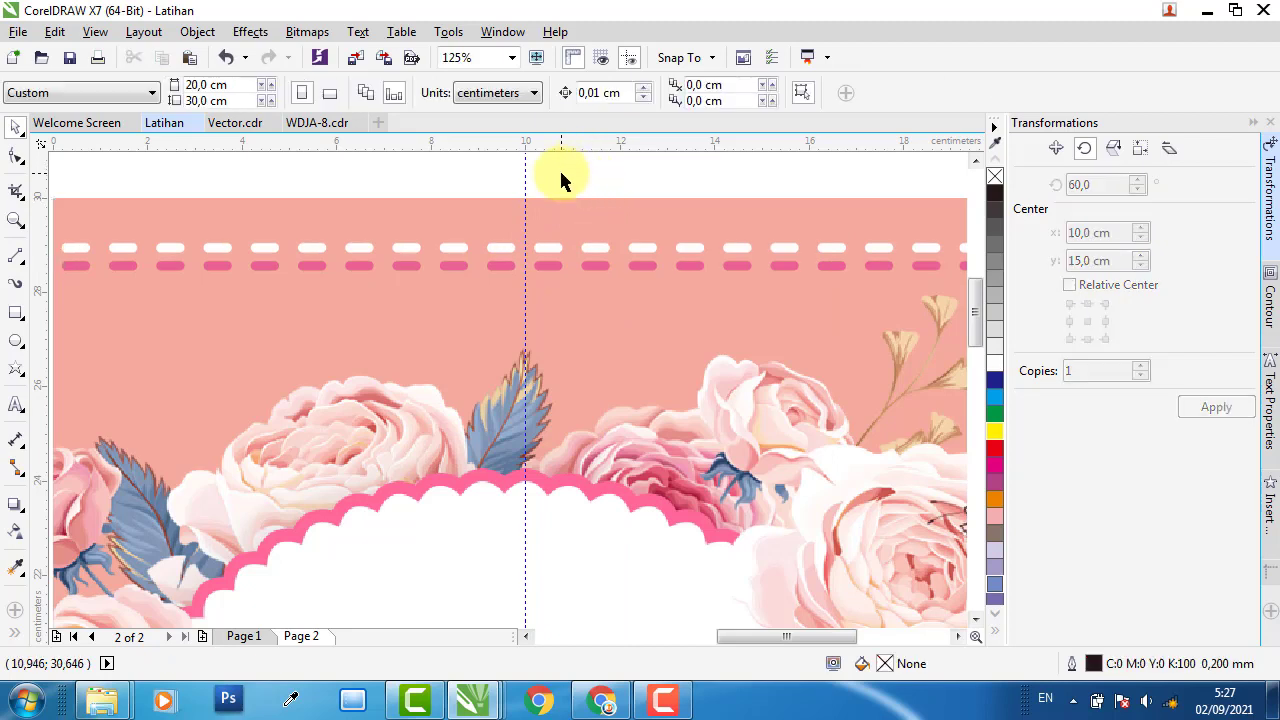
PowerClip the grouped dashed lines inside the salmon Page 2 rectangle
{"action": "left_click", "coordinate": [556, 256]}
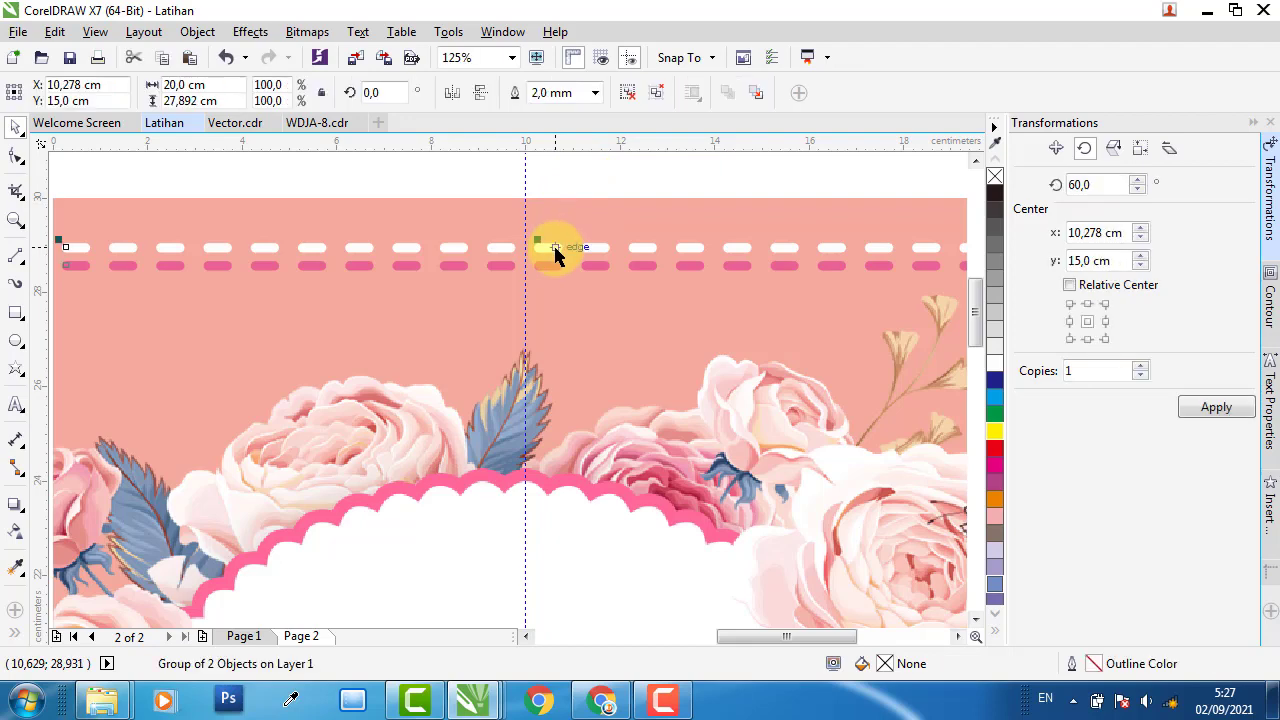
{"action": "right_click", "coordinate": [555, 250]}
{"action": "left_click", "coordinate": [643, 194]}
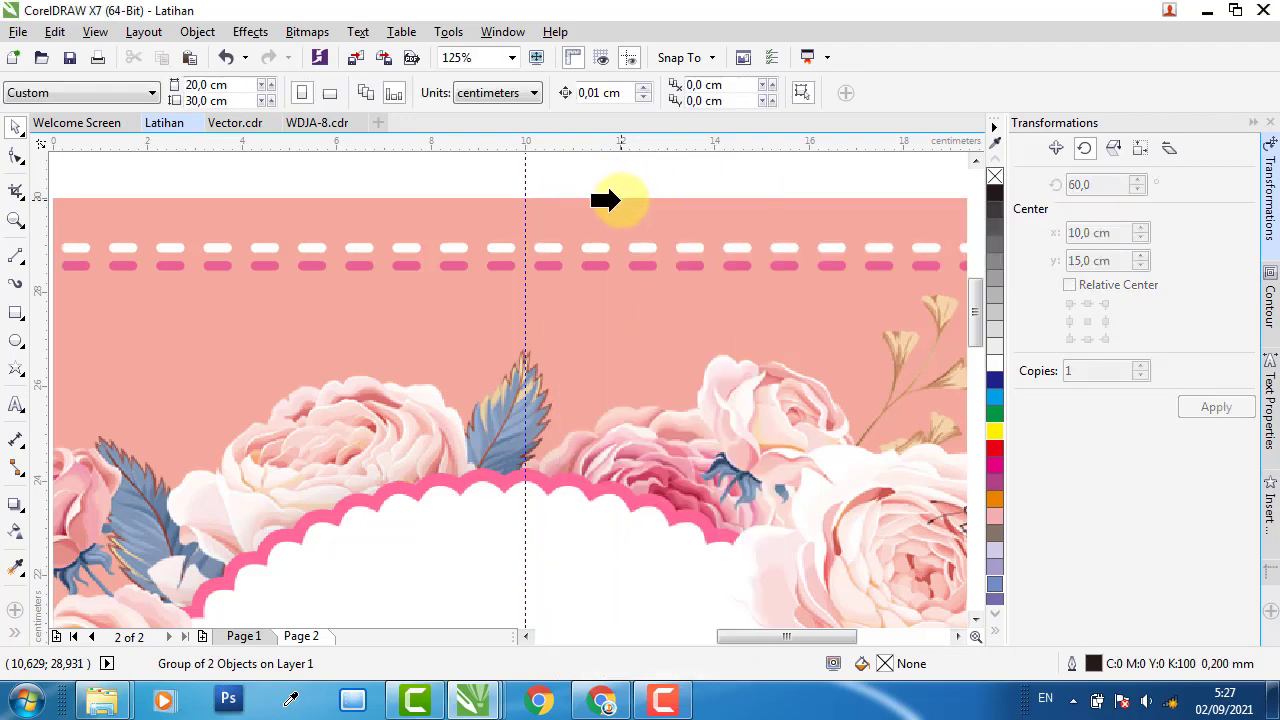
{"action": "left_click", "coordinate": [605, 204]}
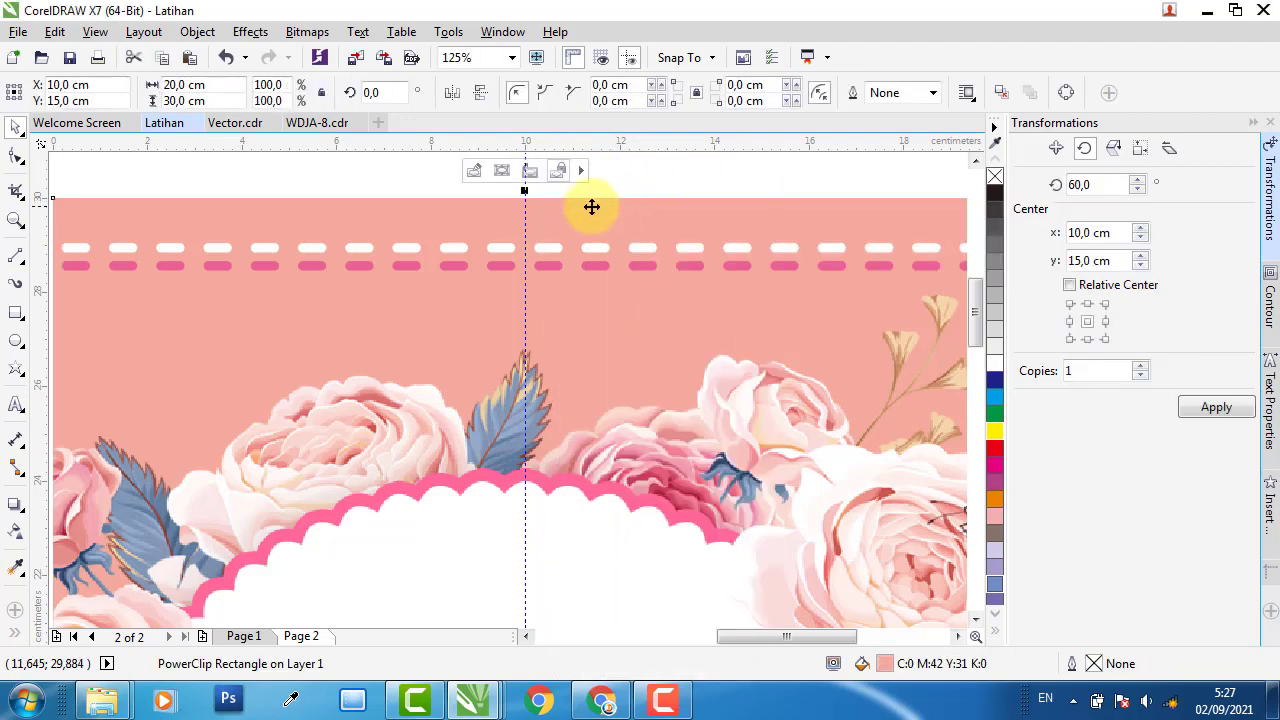
{"action": "scroll", "coordinate": [546, 206], "scroll_direction": "down", "scroll_amount": 2}
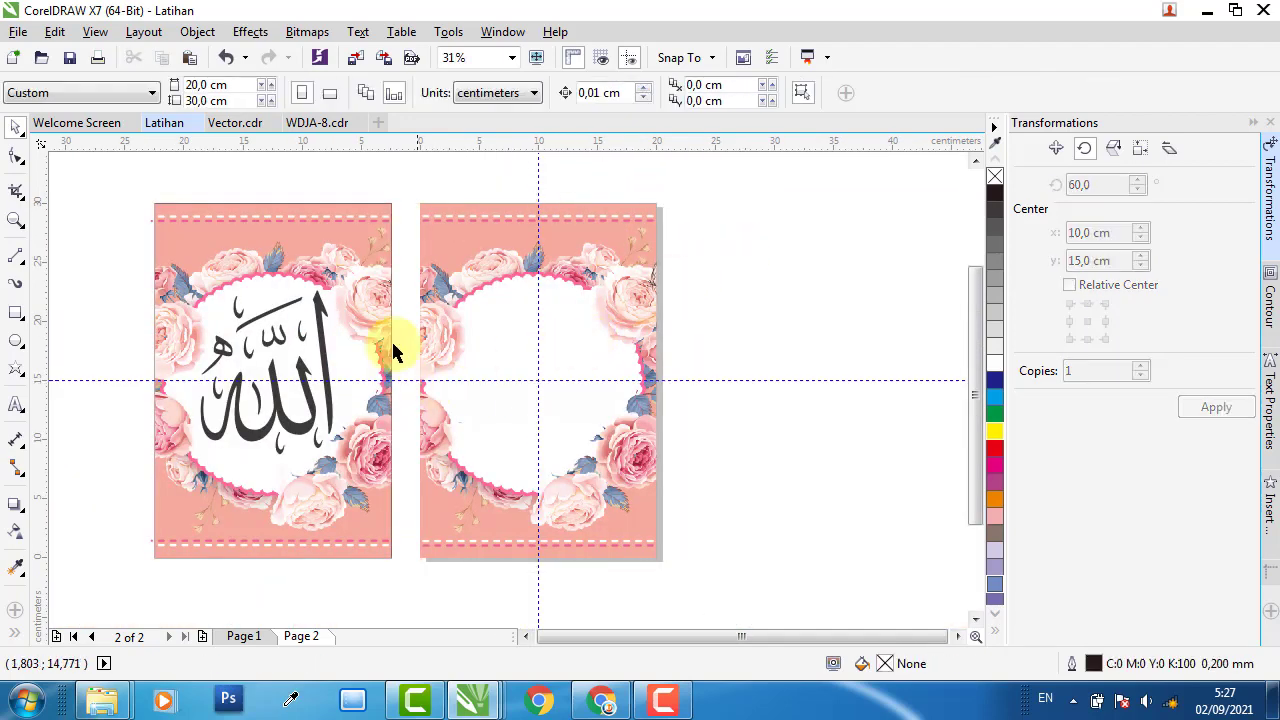
Select the reference's Allah calligraphy text and display the KFGQPC Arabic Symbols 01 characters for insertion
{"action": "left_click", "coordinate": [318, 350]}
{"action": "left_click", "coordinate": [322, 370], "text": "ctrl"}
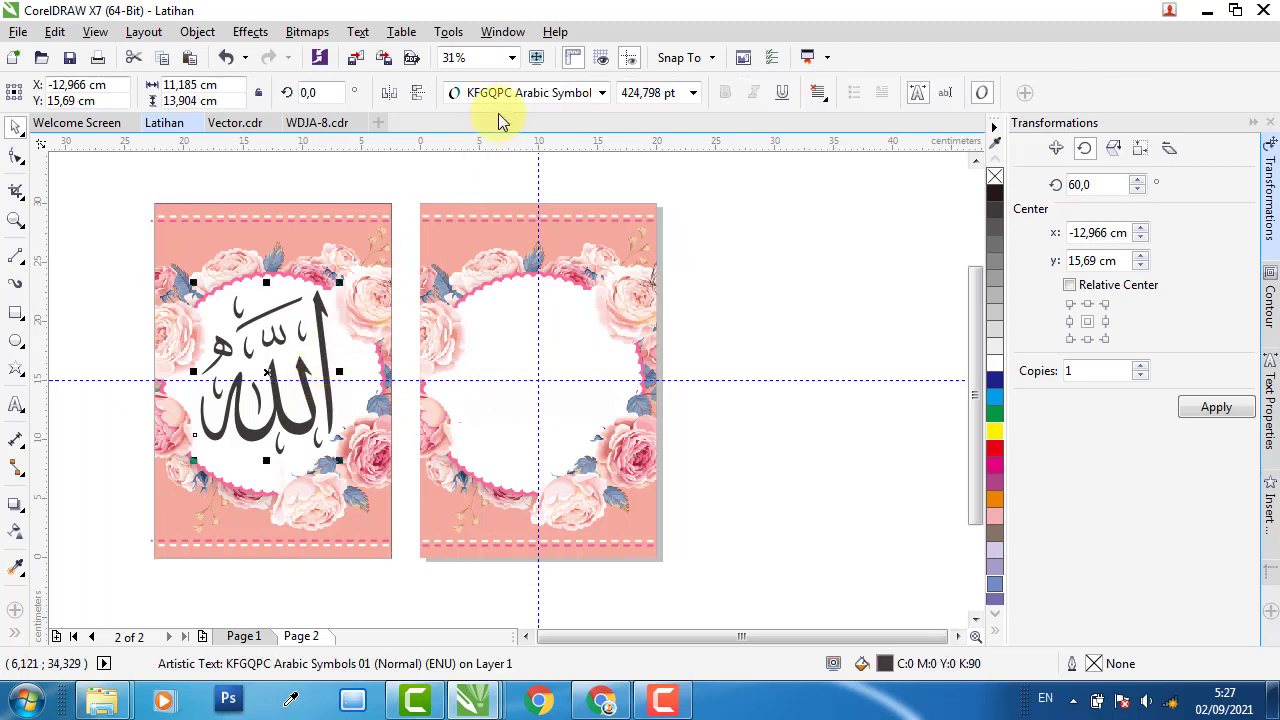
{"action": "left_click", "coordinate": [1268, 503]}
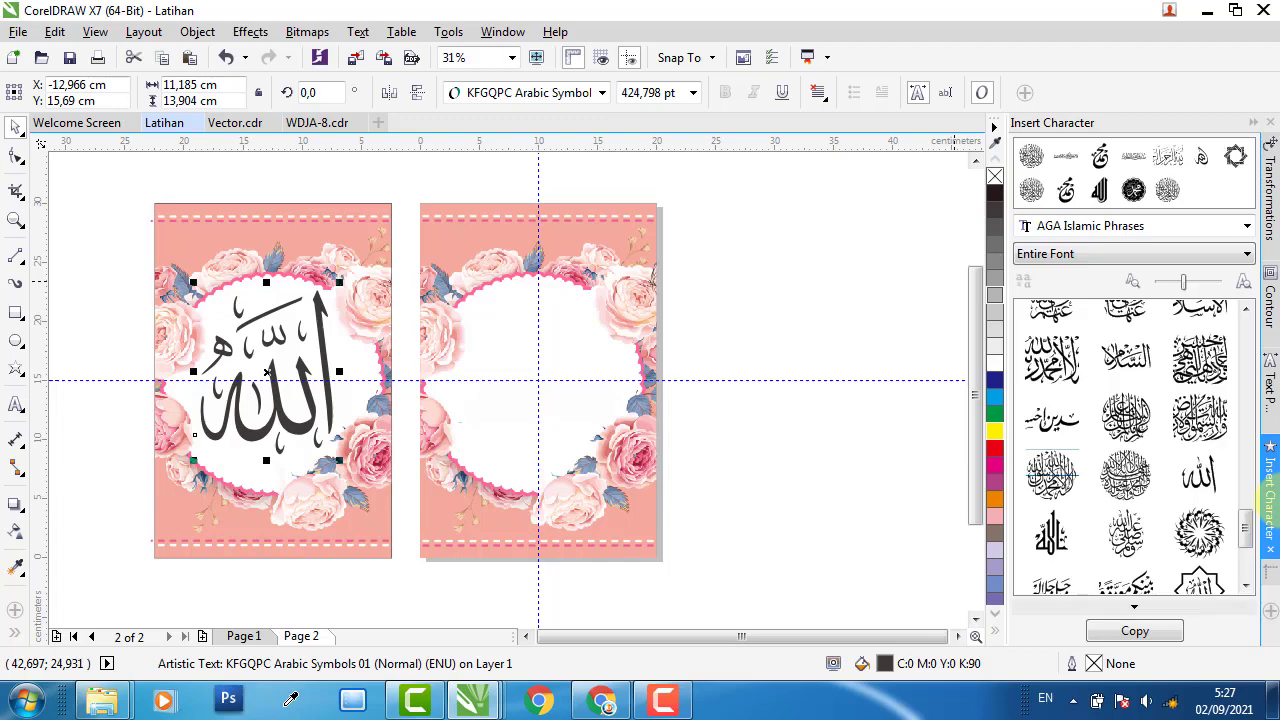
{"action": "left_click", "coordinate": [1155, 228]}
{"action": "left_click", "coordinate": [1100, 250]}
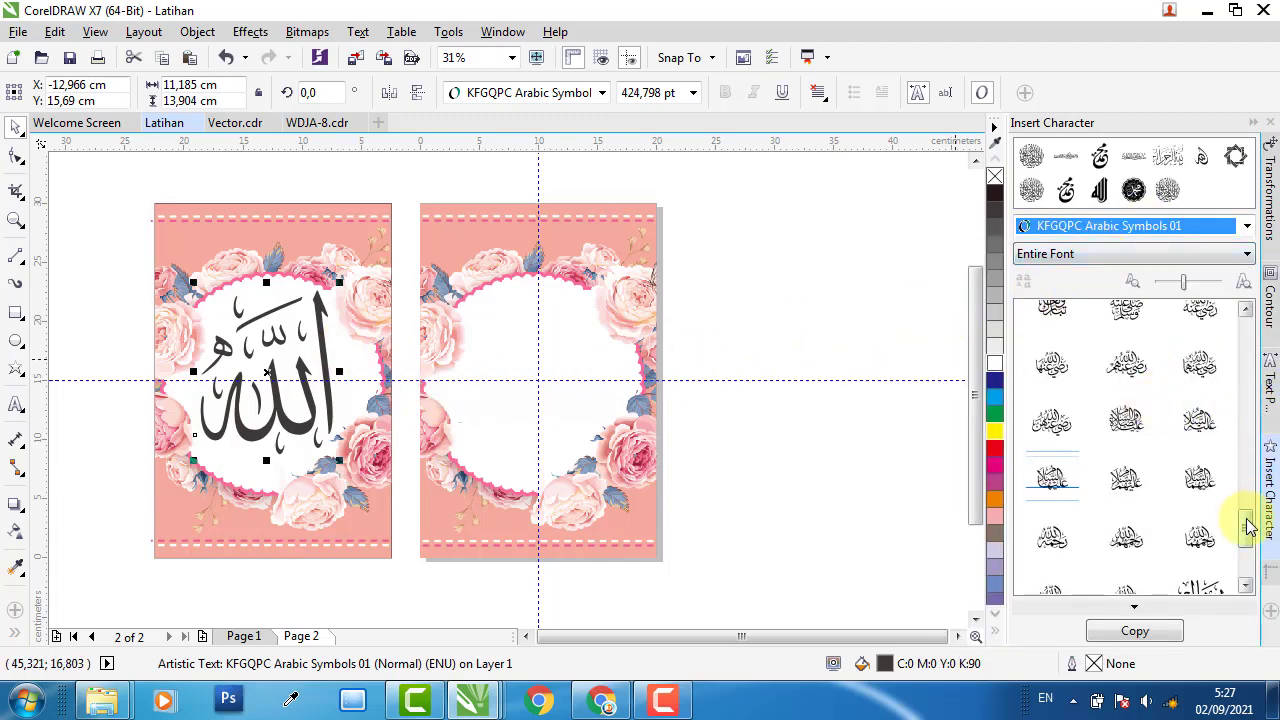
Insert the Allah calligraphy character on the blank area beside Page 2, about 7.4 × 9.2 cm
{"action": "scroll", "coordinate": [1250, 477], "scroll_direction": "up", "scroll_amount": 10}
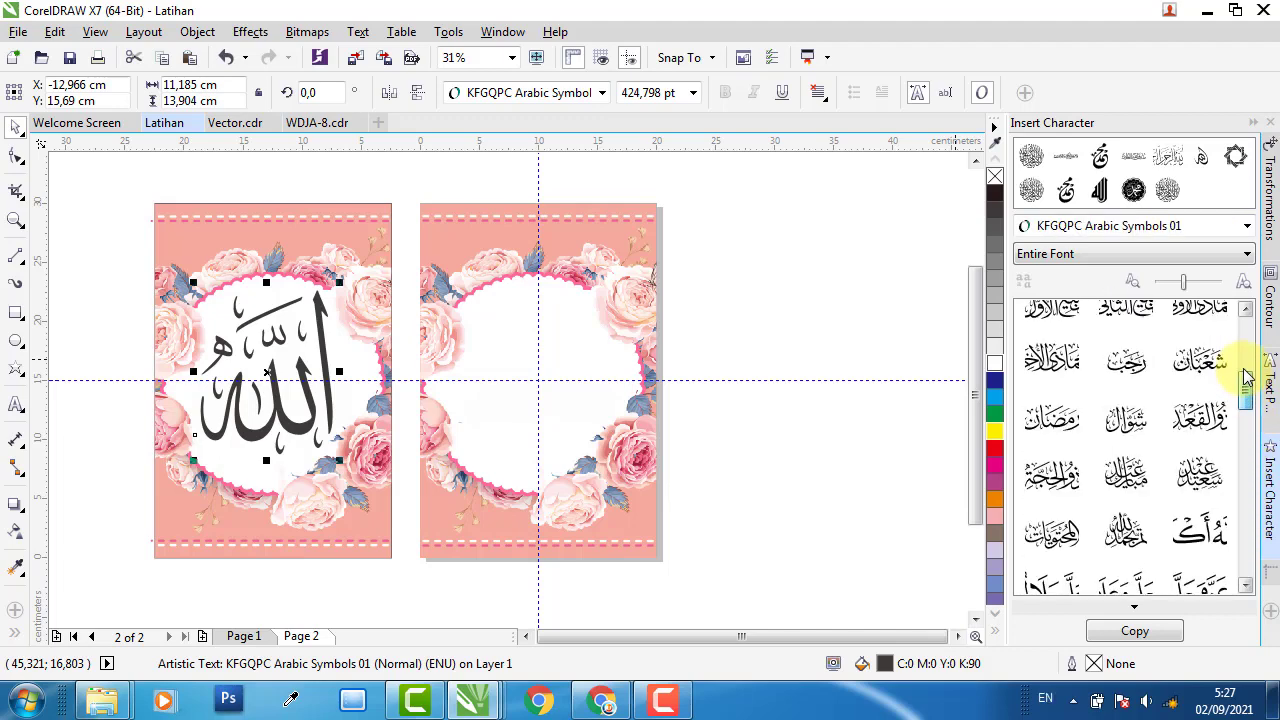
{"action": "scroll", "coordinate": [1246, 346], "scroll_direction": "down", "scroll_amount": 3}
{"action": "scroll", "coordinate": [1246, 330], "scroll_direction": "up", "scroll_amount": 4}
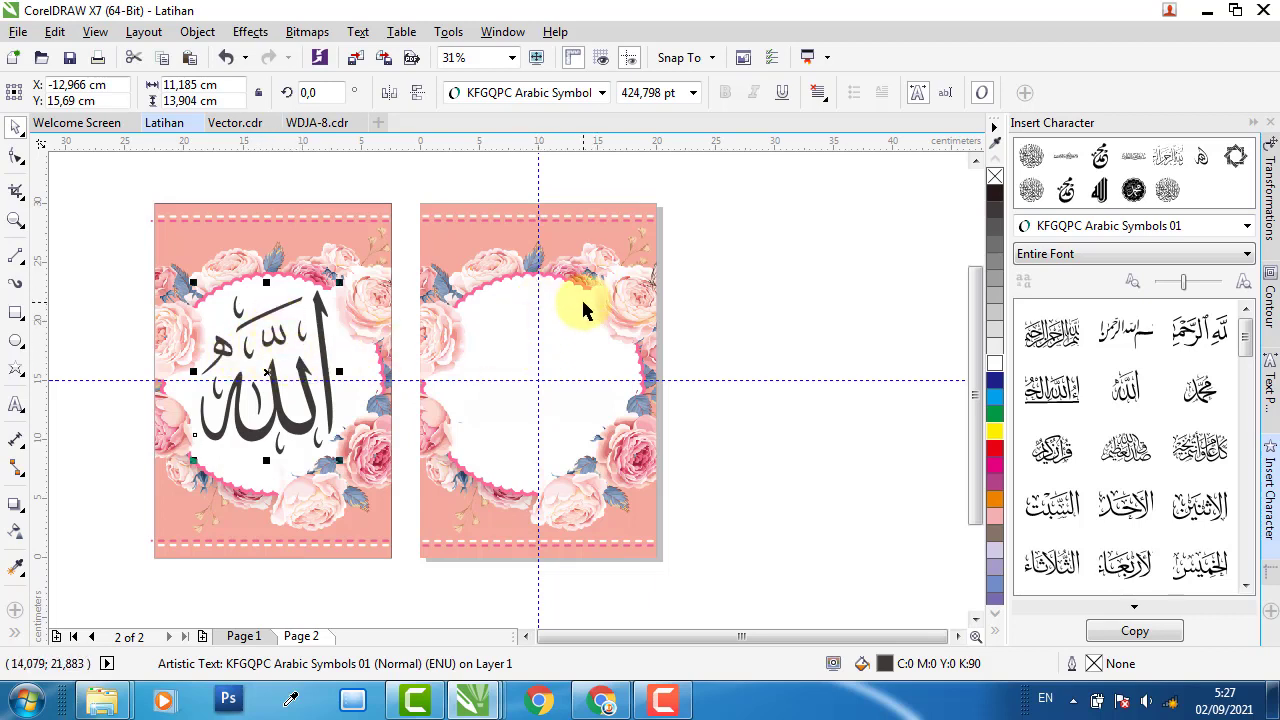
{"action": "left_click_drag", "start_coordinate": [1049, 329], "coordinate": [829, 298]}
{"action": "left_click_drag", "start_coordinate": [822, 310], "coordinate": [716, 393]}
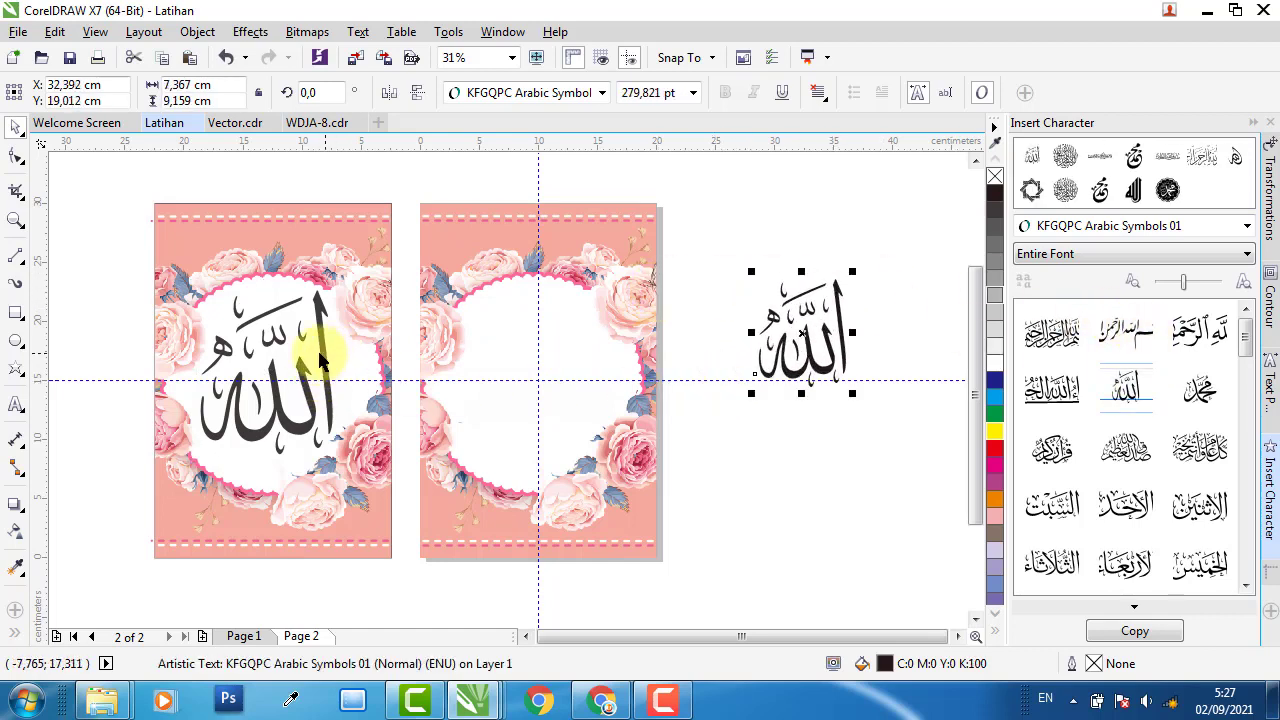
Copy the reference calligraphy's 424.798 pt font size to the new Allah calligraphy and centre it on the page
{"action": "left_click", "coordinate": [325, 365]}
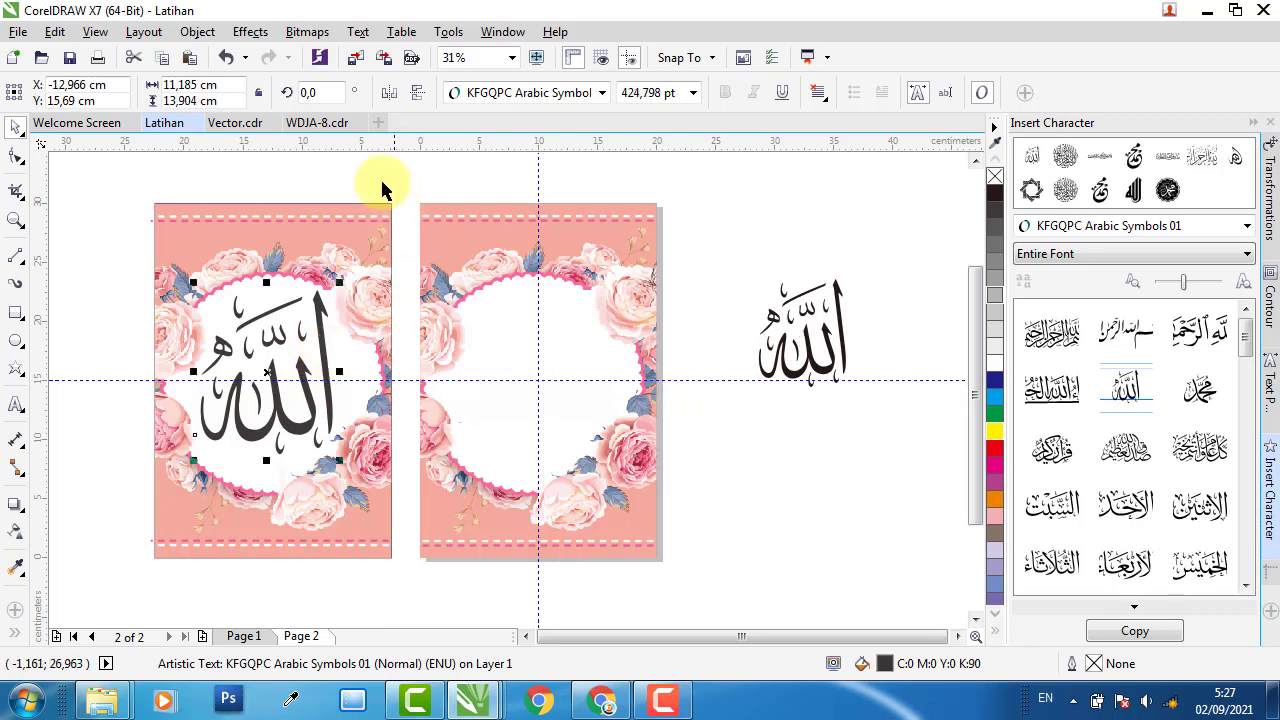
{"action": "left_click", "coordinate": [234, 84]}
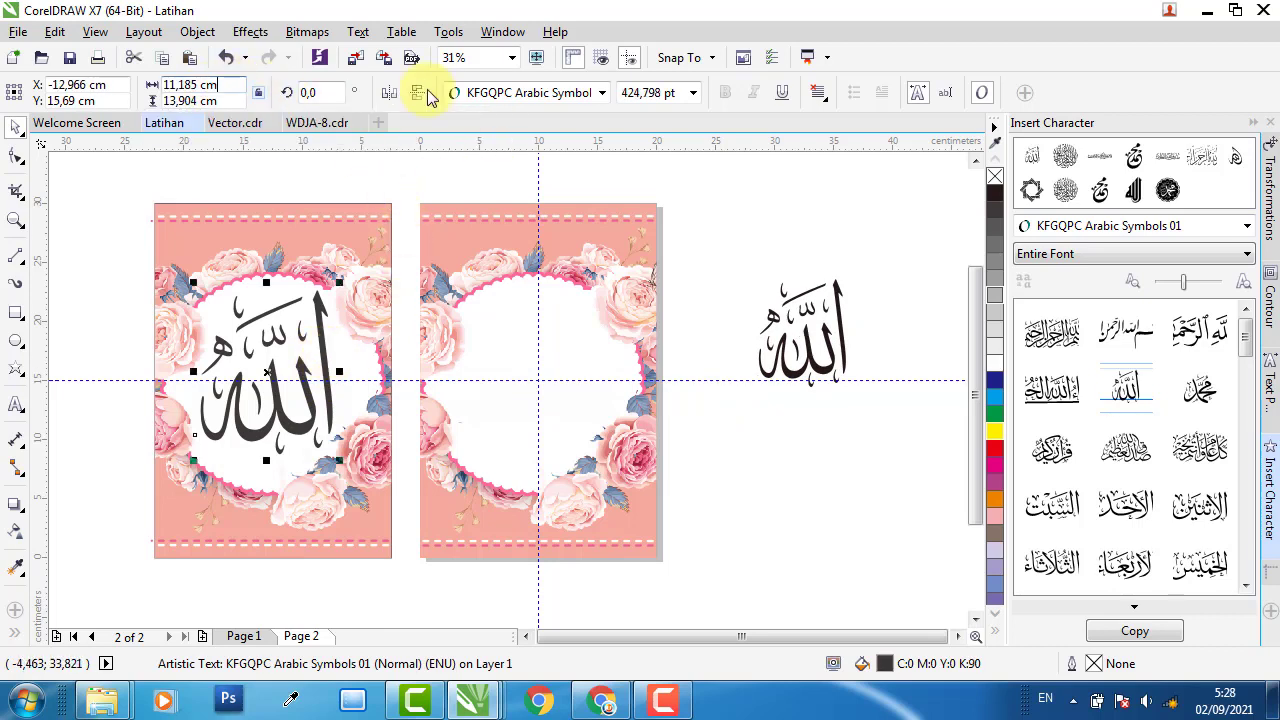
{"action": "left_click", "coordinate": [679, 92]}
{"action": "key", "text": "ctrl+c"}
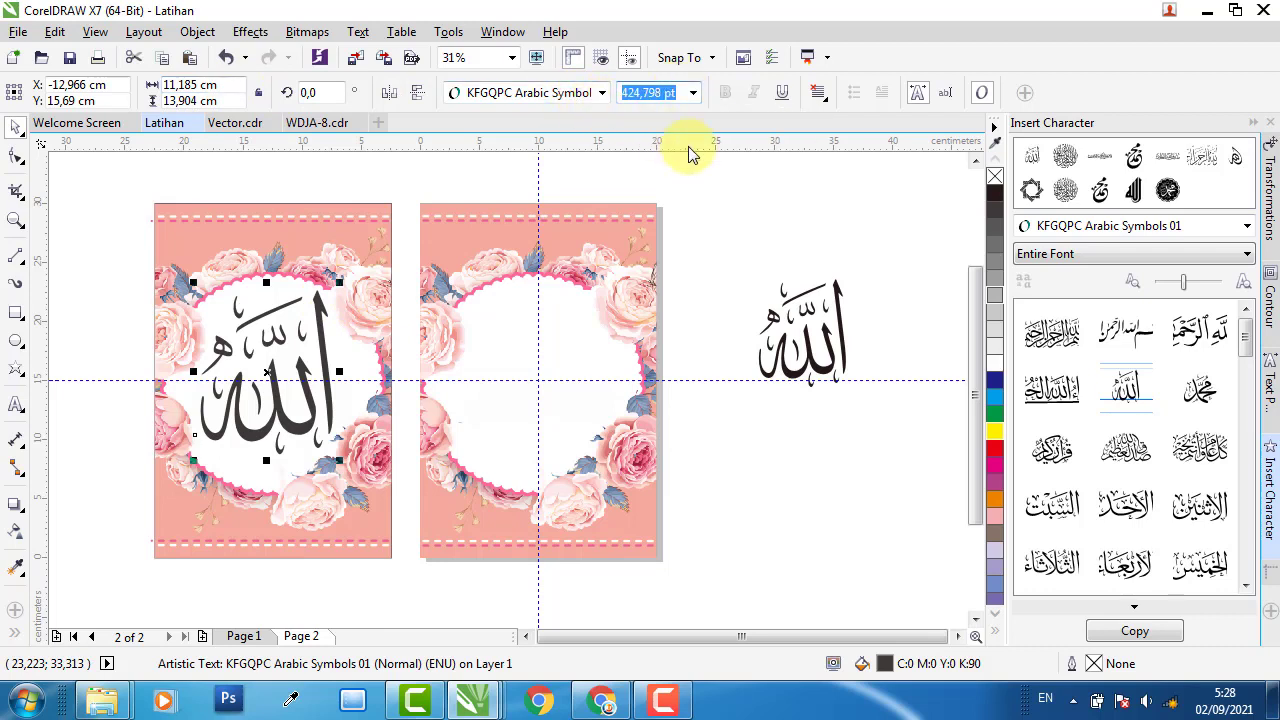
{"action": "left_click", "coordinate": [843, 335]}
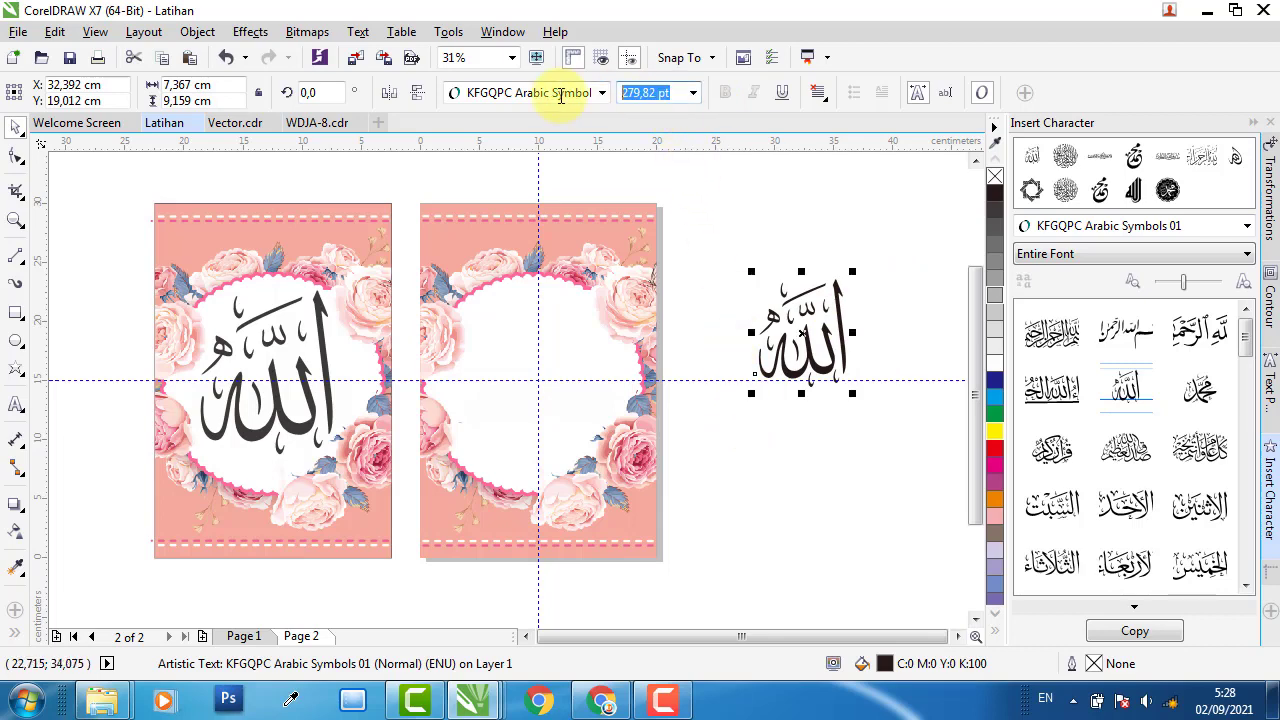
{"action": "key", "text": "ctrl+v"}
{"action": "key", "text": "Return"}
{"action": "key", "text": "p"}
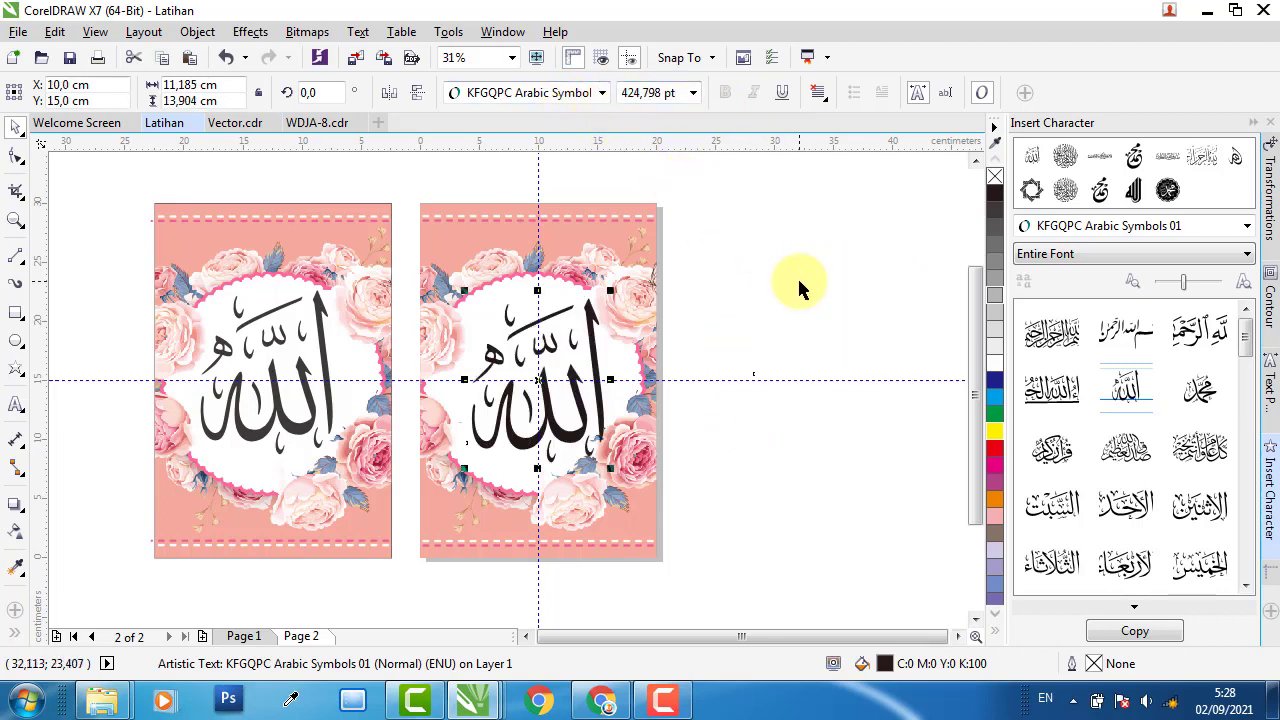
Move the Allah calligraphy slightly left and up inside the wreath, to about X 9.24 cm and Y 15.25 cm
{"action": "scroll", "coordinate": [602, 345], "scroll_direction": "up", "scroll_amount": 2}
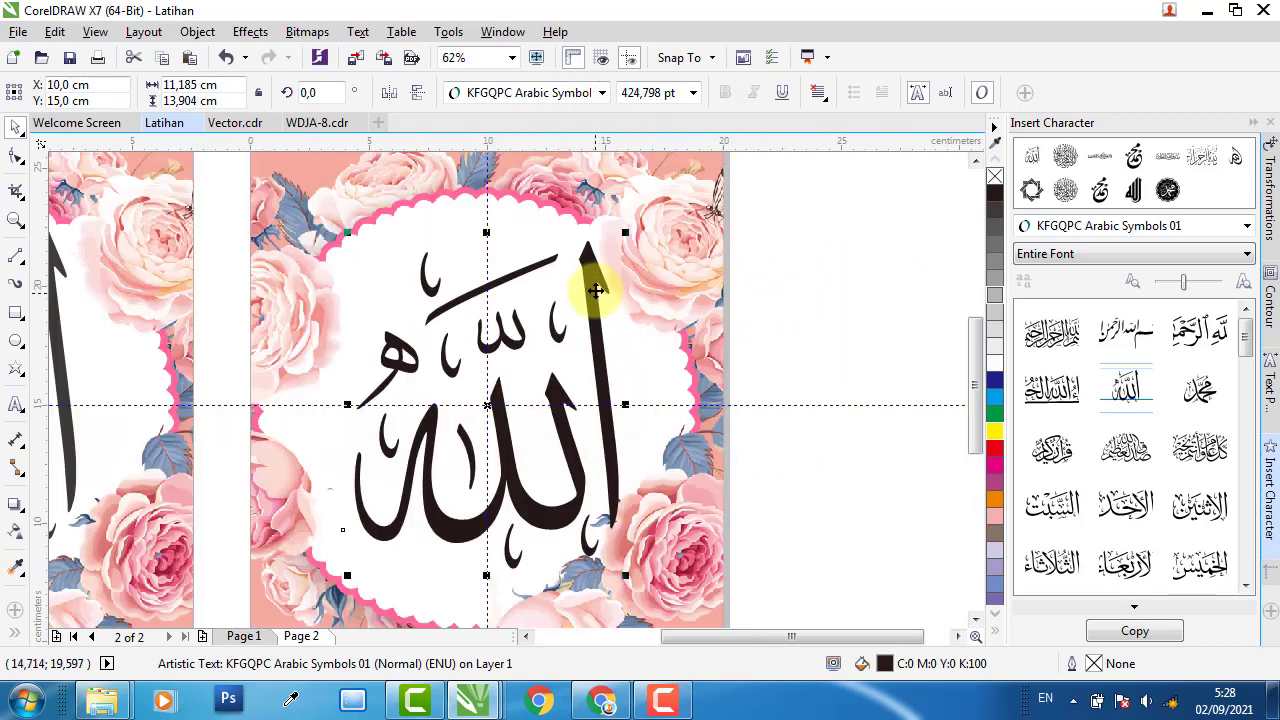
{"action": "mouse_move", "coordinate": [595, 279]}
{"action": "left_mouse_down"}
{"action": "mouse_move", "coordinate": [571, 290]}
{"action": "mouse_move", "coordinate": [580, 279]}
{"action": "left_mouse_up"}
{"action": "mouse_move", "coordinate": [580, 261]}
{"action": "left_mouse_down"}
{"action": "mouse_move", "coordinate": [563, 257]}
{"action": "mouse_move", "coordinate": [580, 274]}
{"action": "left_mouse_up"}
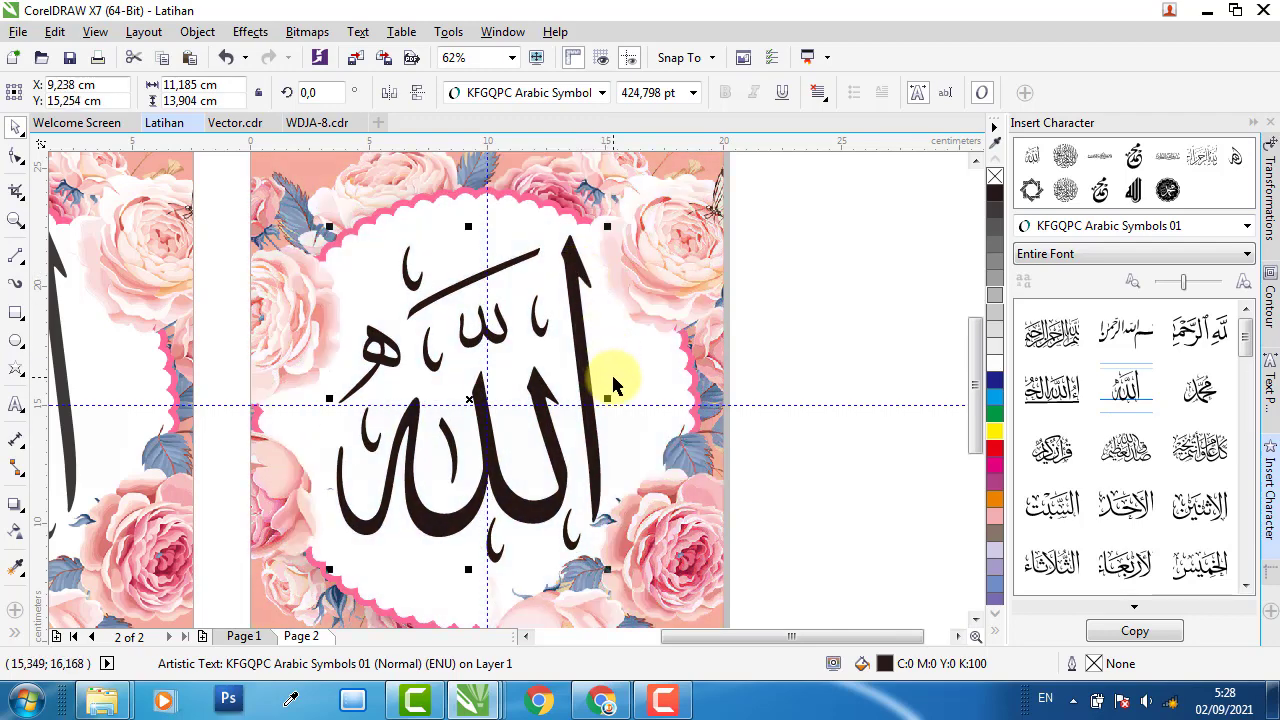
{"action": "scroll", "coordinate": [679, 370], "scroll_direction": "down", "scroll_amount": 1}
{"action": "left_click", "coordinate": [785, 345]}
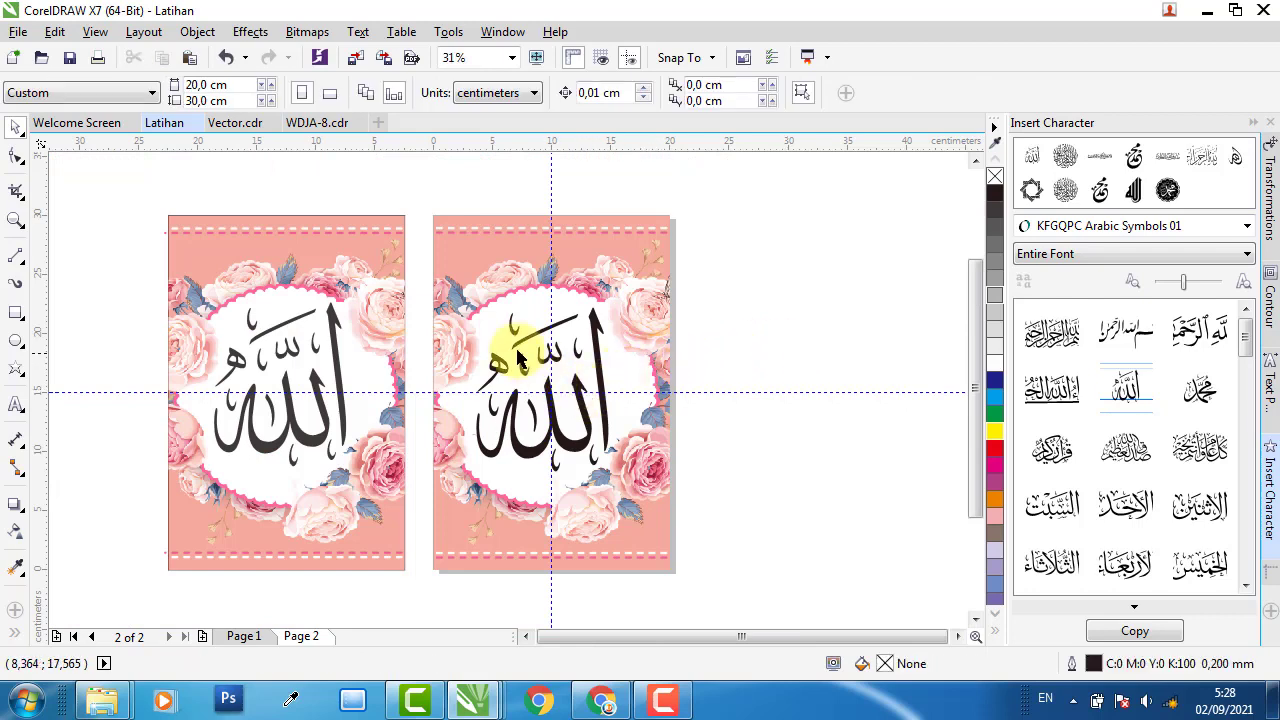
Group the Allah calligraphy with the clipped rose-wreath rectangle on Page 2
{"action": "left_click_drag", "start_coordinate": [764, 205], "coordinate": [414, 600]}
{"action": "right_click", "coordinate": [485, 296]}
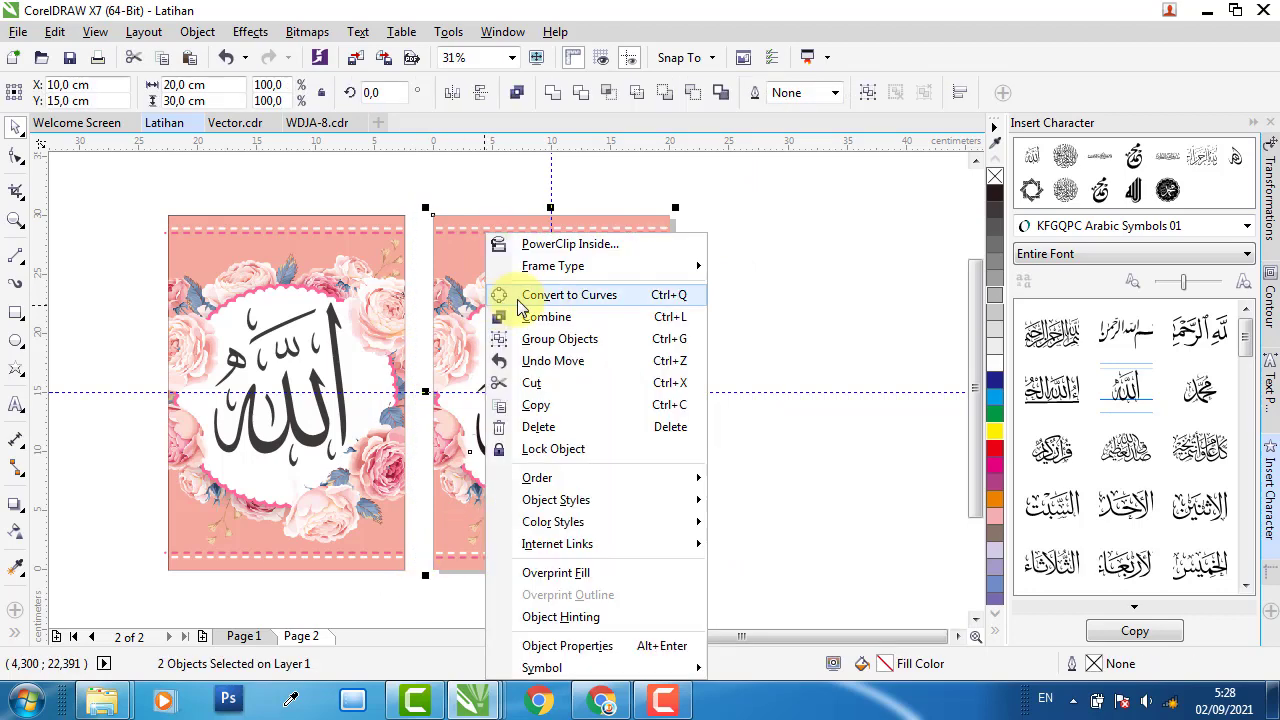
{"action": "left_click", "coordinate": [540, 338]}
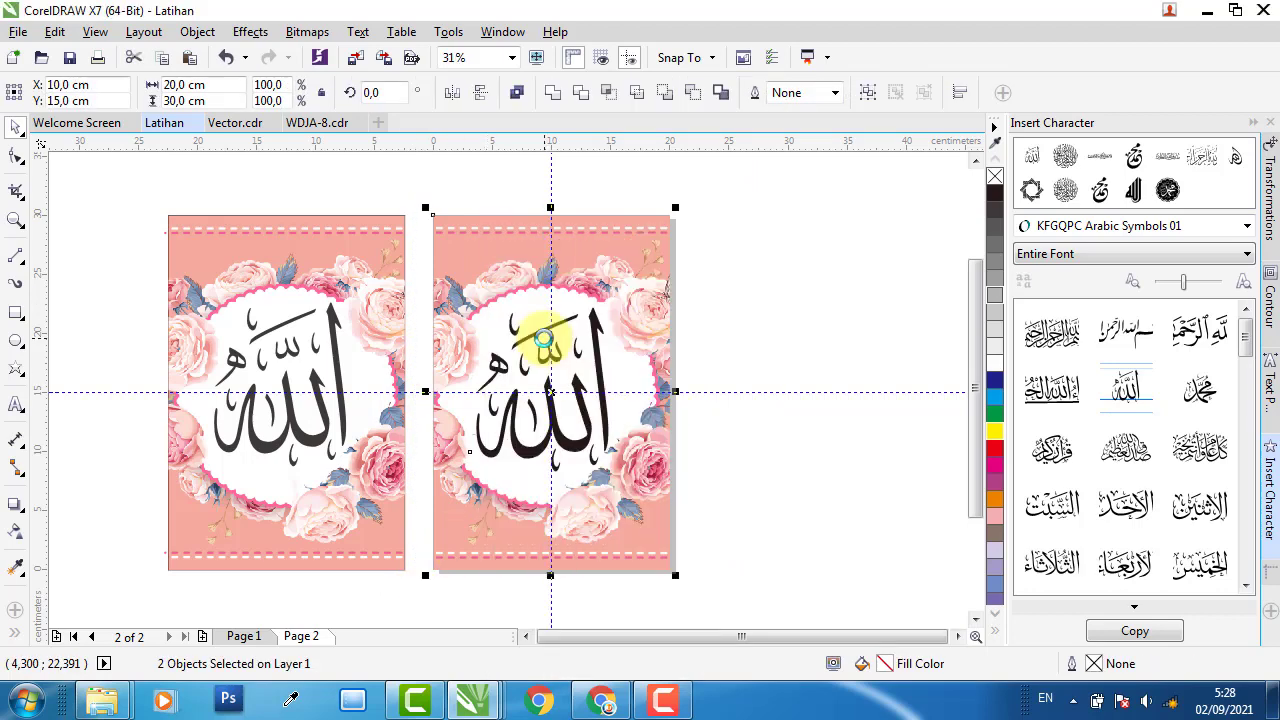
{"action": "left_click", "coordinate": [821, 282]}
Delete the reference design beside Page 2
{"action": "left_click_drag", "start_coordinate": [129, 194], "coordinate": [407, 603]}
{"action": "key", "text": "Delete"}
{"action": "left_click", "coordinate": [388, 500]}
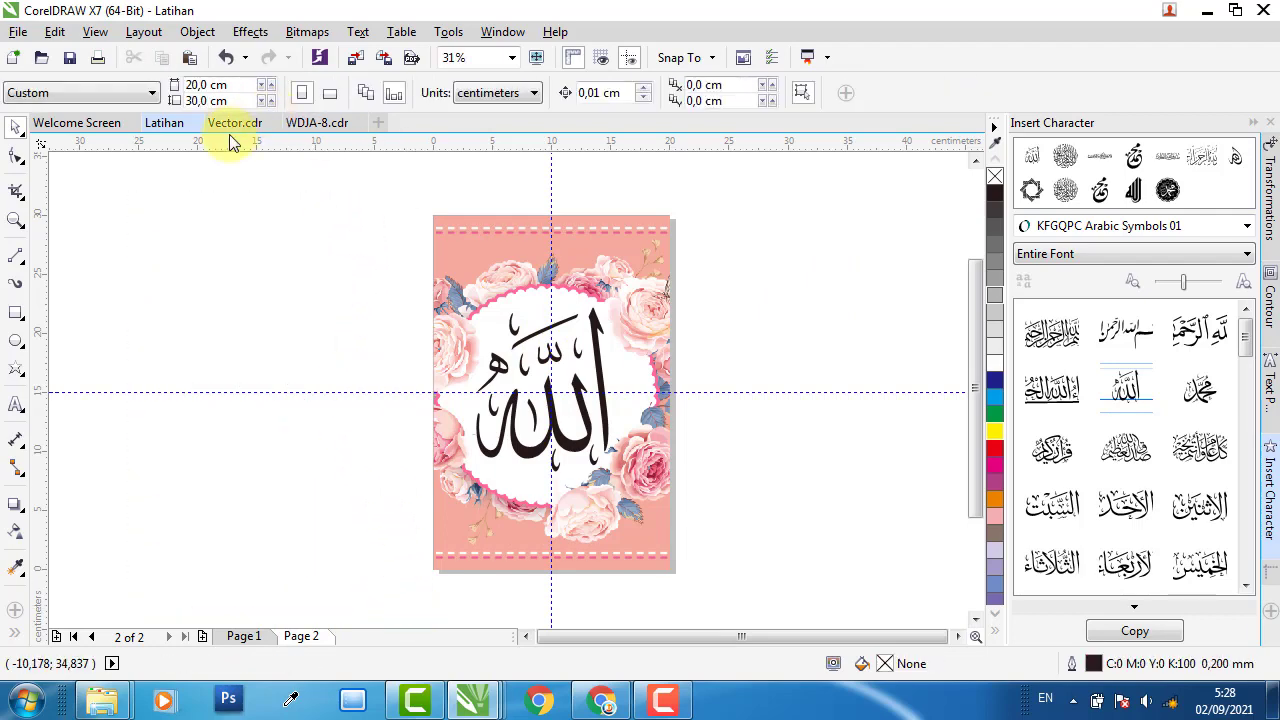
Look through Vector.cdr and WDJA-8.cdr and display the Muhammad calligraphy design on Page 4 of WDJA-8.cdr
{"action": "left_click", "coordinate": [231, 126]}
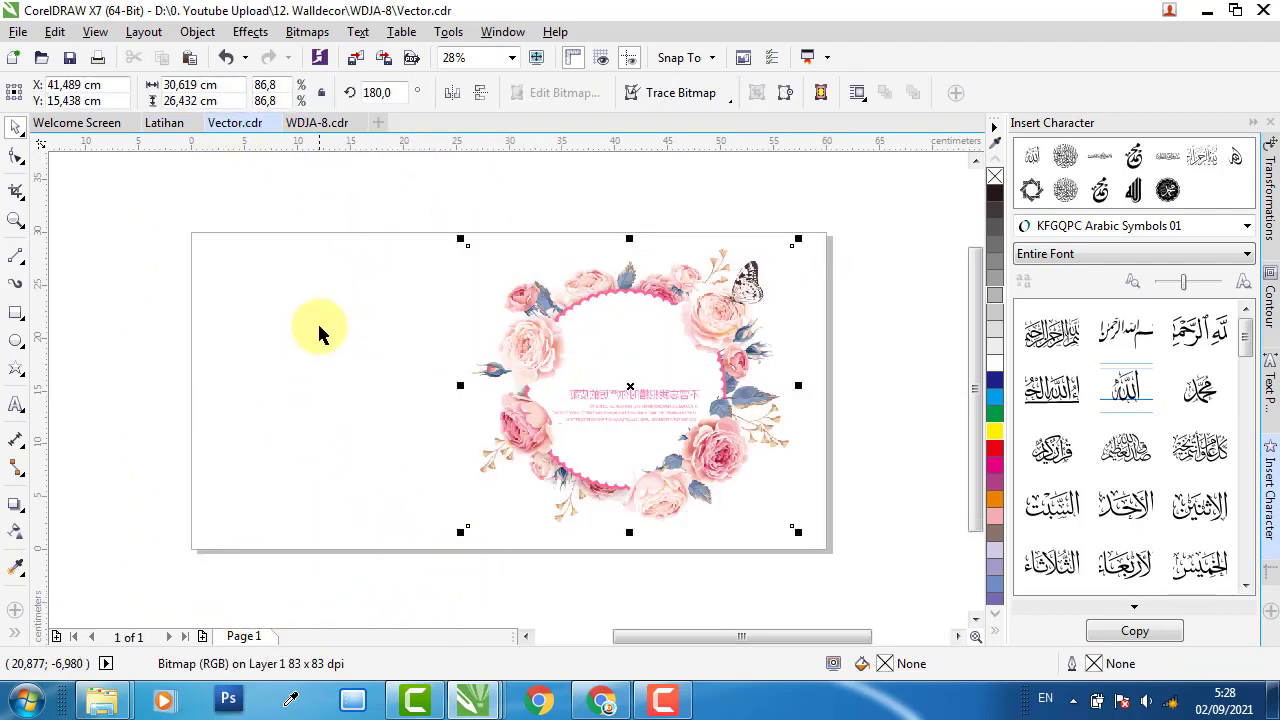
{"action": "left_click", "coordinate": [316, 123]}
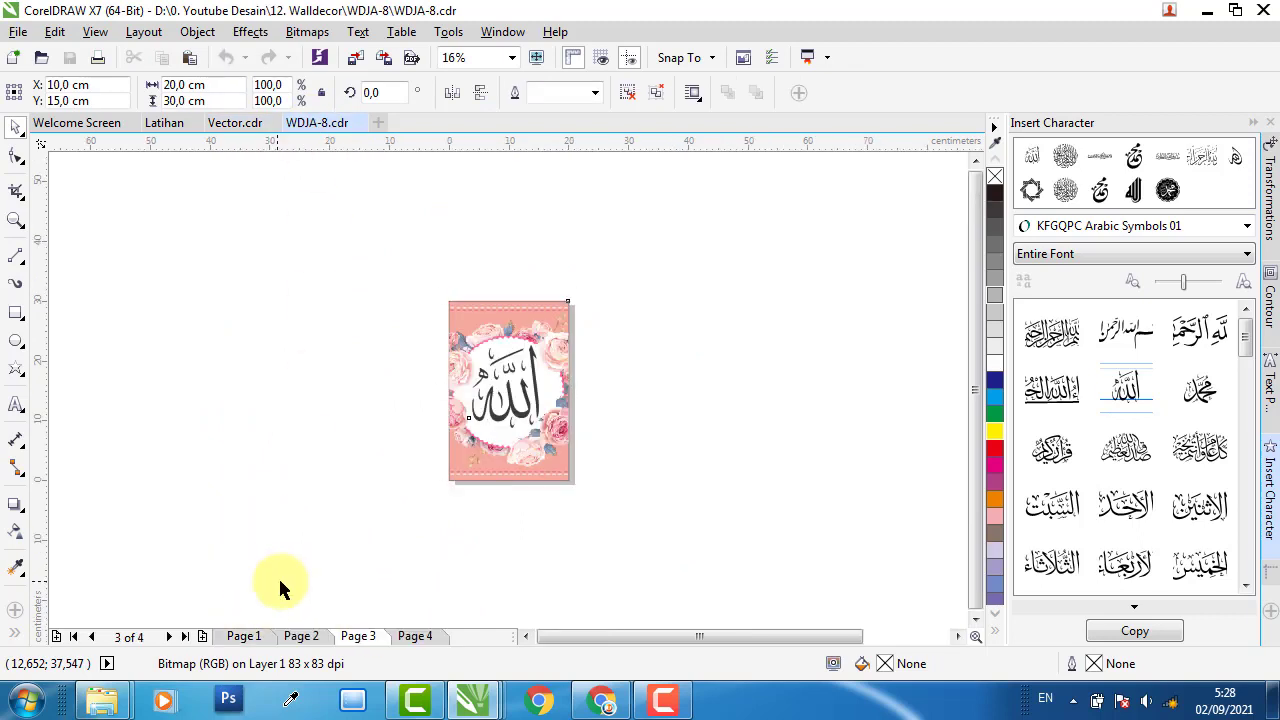
{"action": "left_click", "coordinate": [415, 637]}
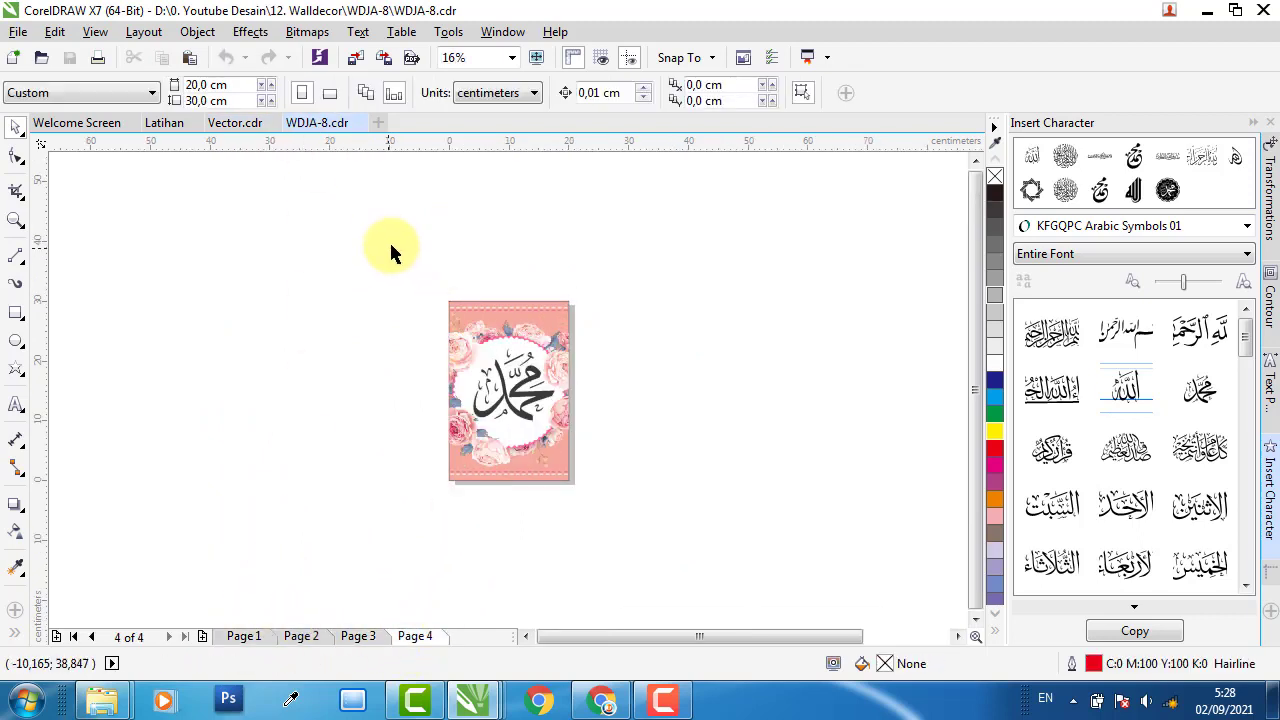
Copy the Muhammad design from Page 4 of WDJA-8.cdr onto Page 2 of Latihan and place it beside the page at about X -13.37 cm
{"action": "right_click", "coordinate": [540, 365]}
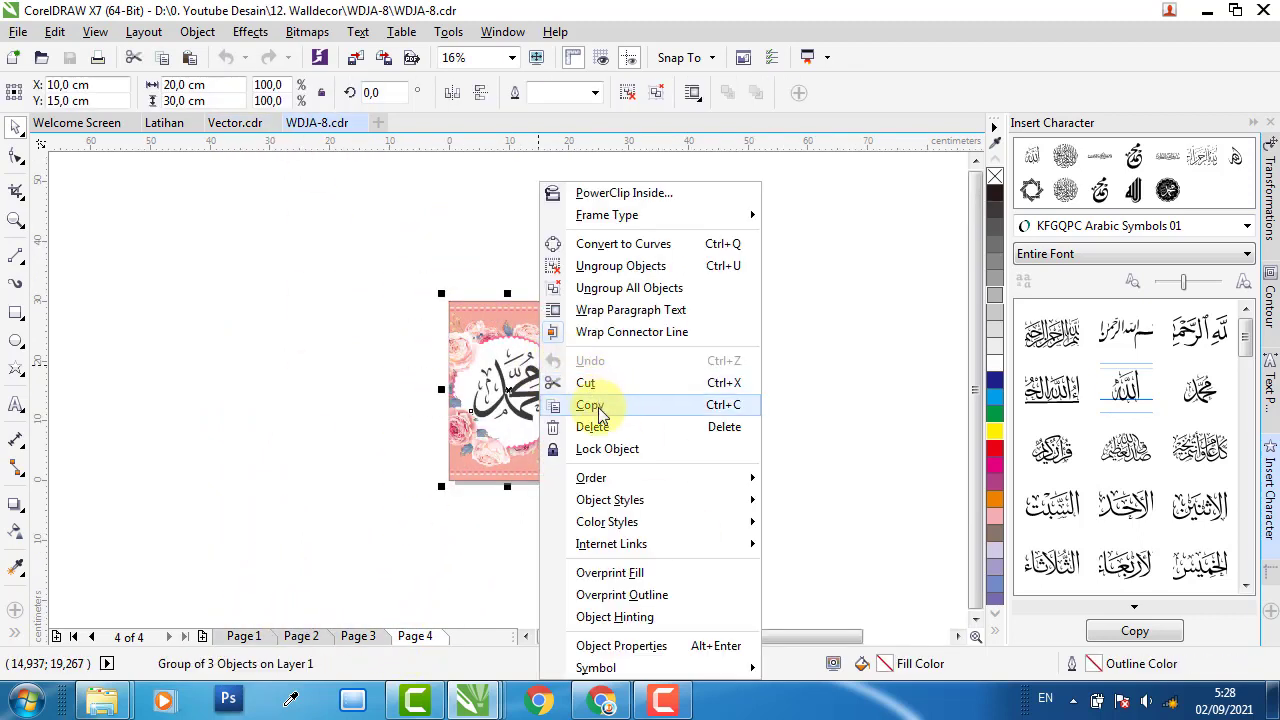
{"action": "left_click", "coordinate": [591, 406]}
{"action": "left_click", "coordinate": [163, 122]}
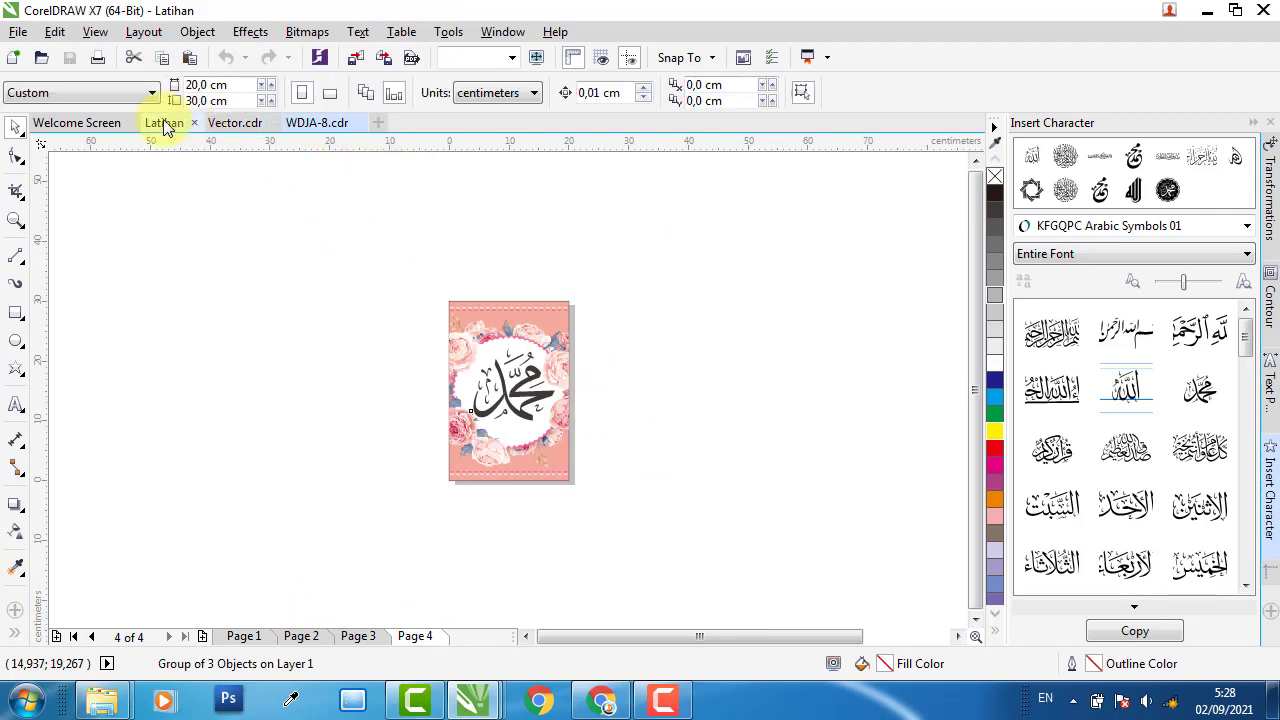
{"action": "right_click", "coordinate": [206, 236]}
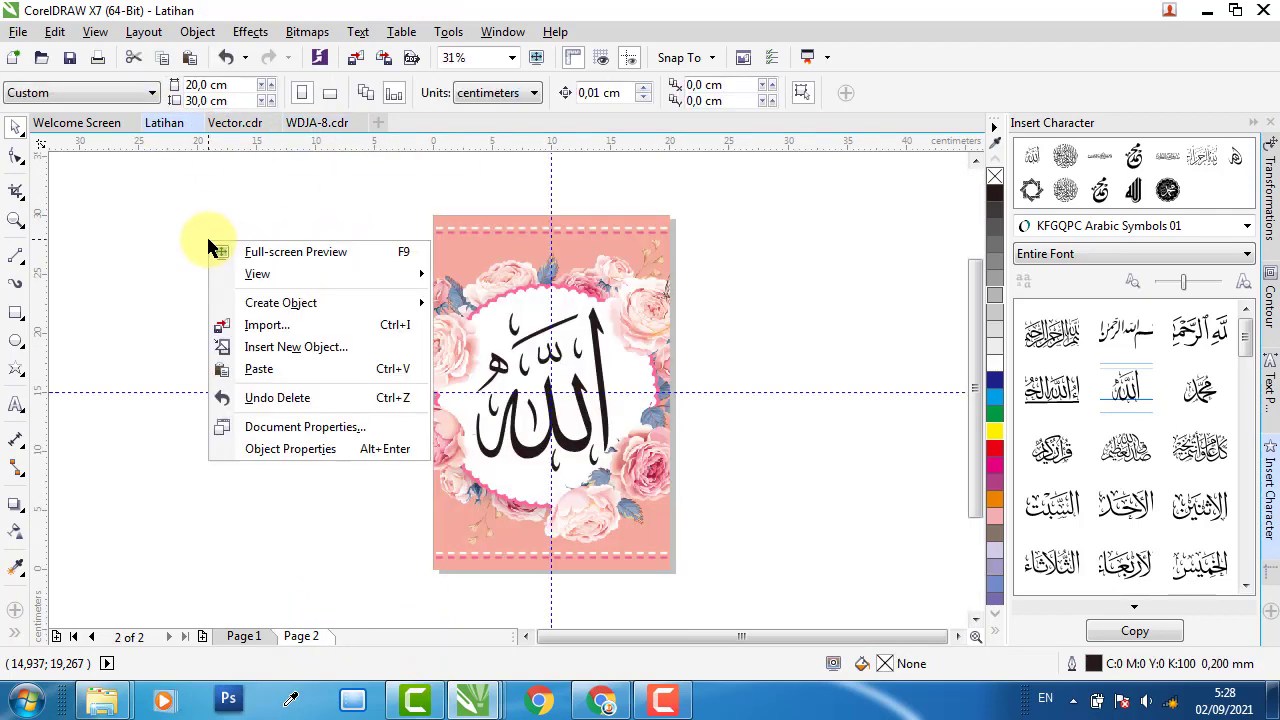
{"action": "left_click", "coordinate": [262, 366]}
{"action": "left_click_drag", "start_coordinate": [548, 327], "coordinate": [272, 327]}
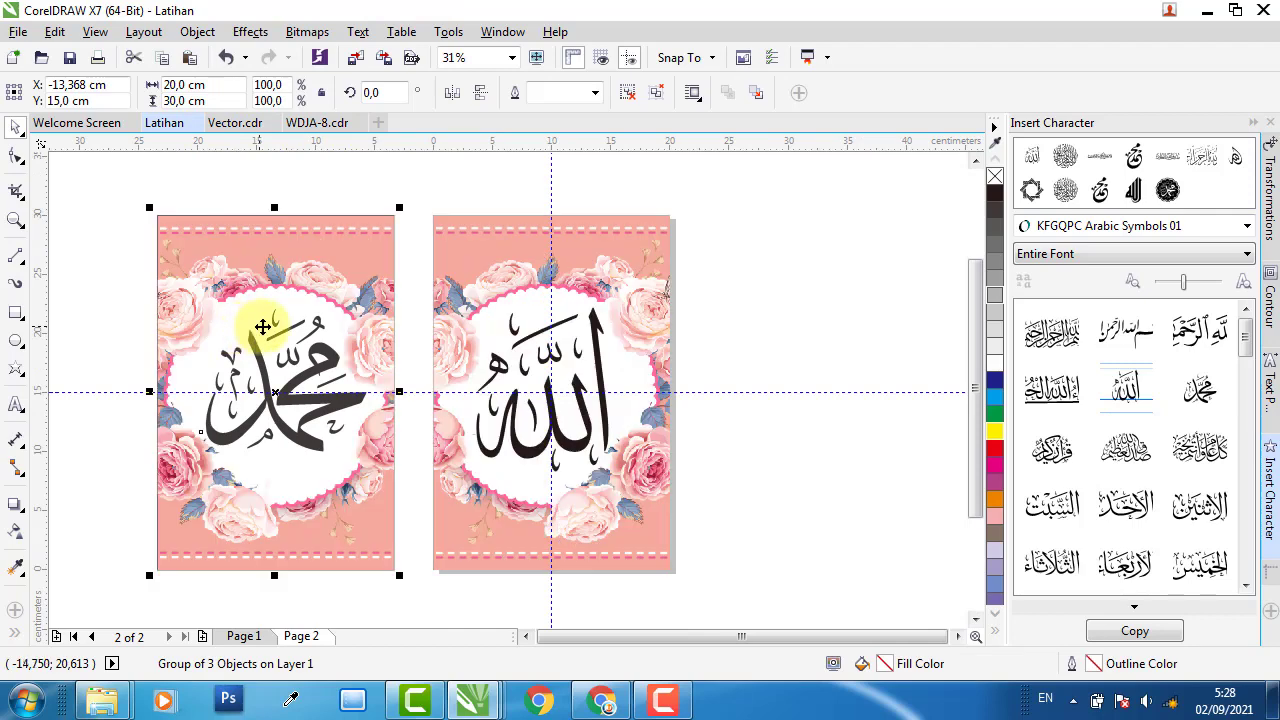
Duplicate Page 2 with its layers and contents after the selected page, and display the new Page 3
{"action": "left_click", "coordinate": [549, 591]}
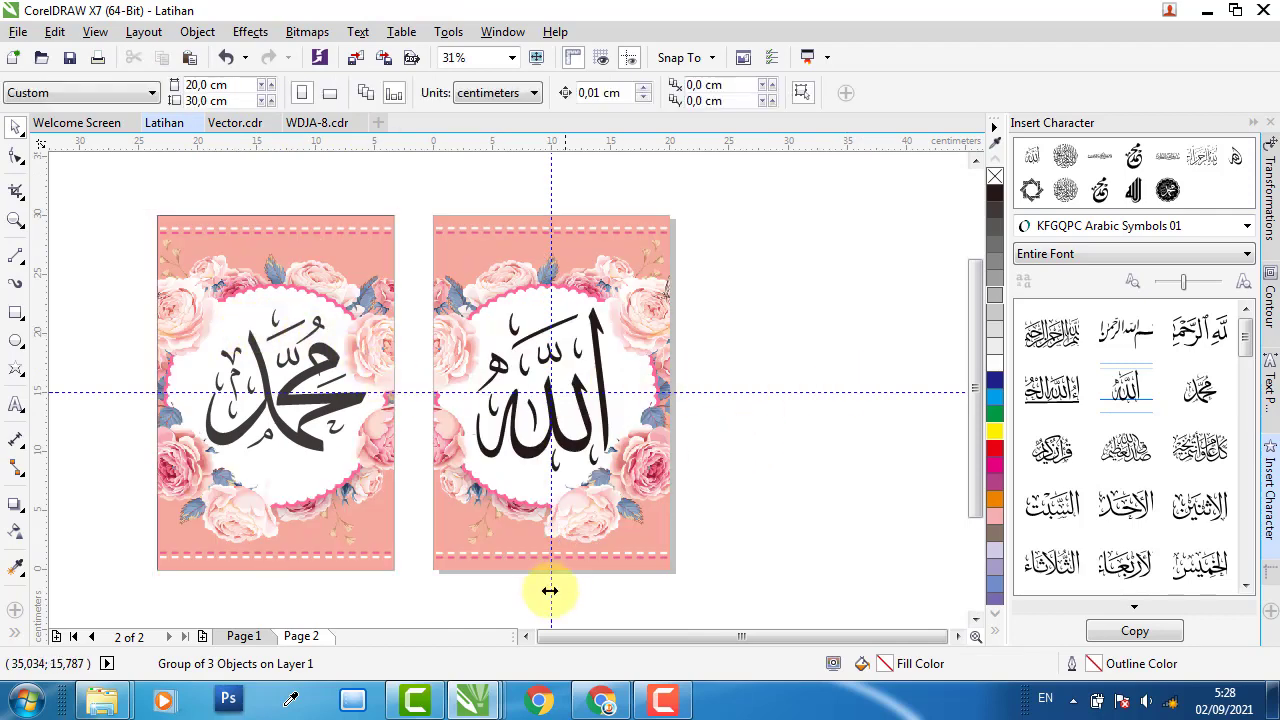
{"action": "left_click", "coordinate": [500, 555]}
{"action": "right_click", "coordinate": [301, 635]}
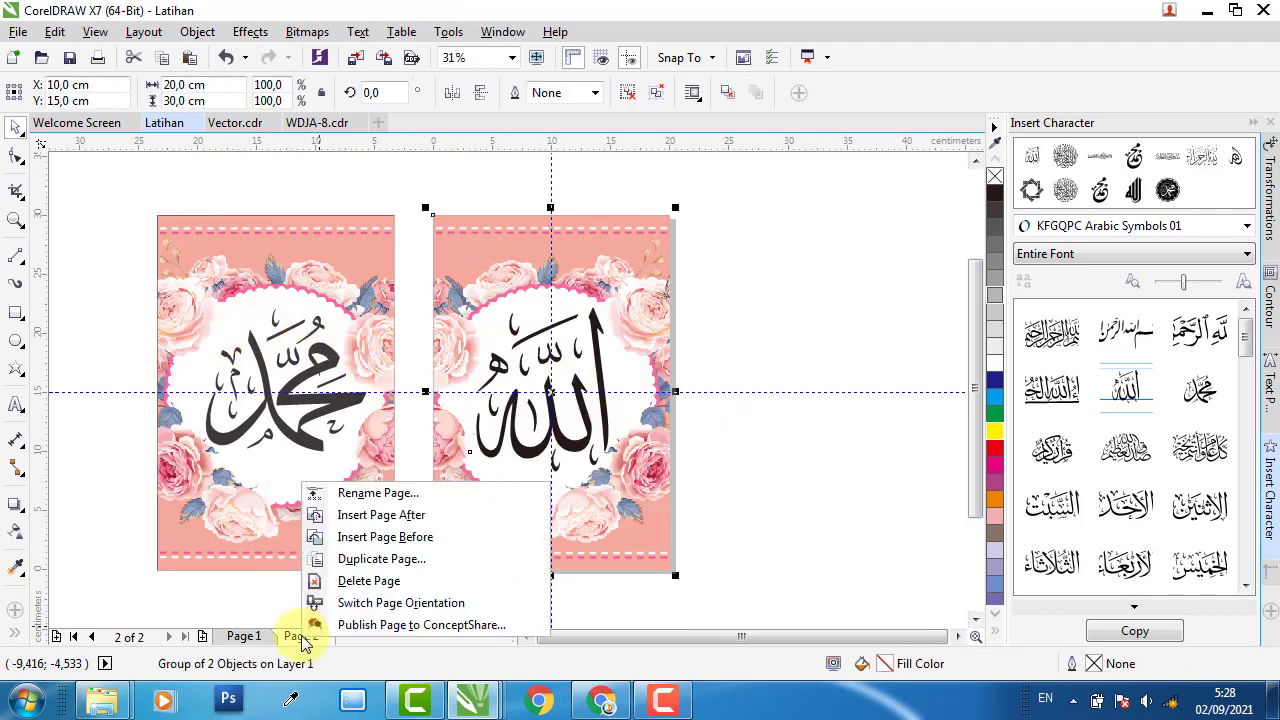
{"action": "left_click", "coordinate": [381, 559]}
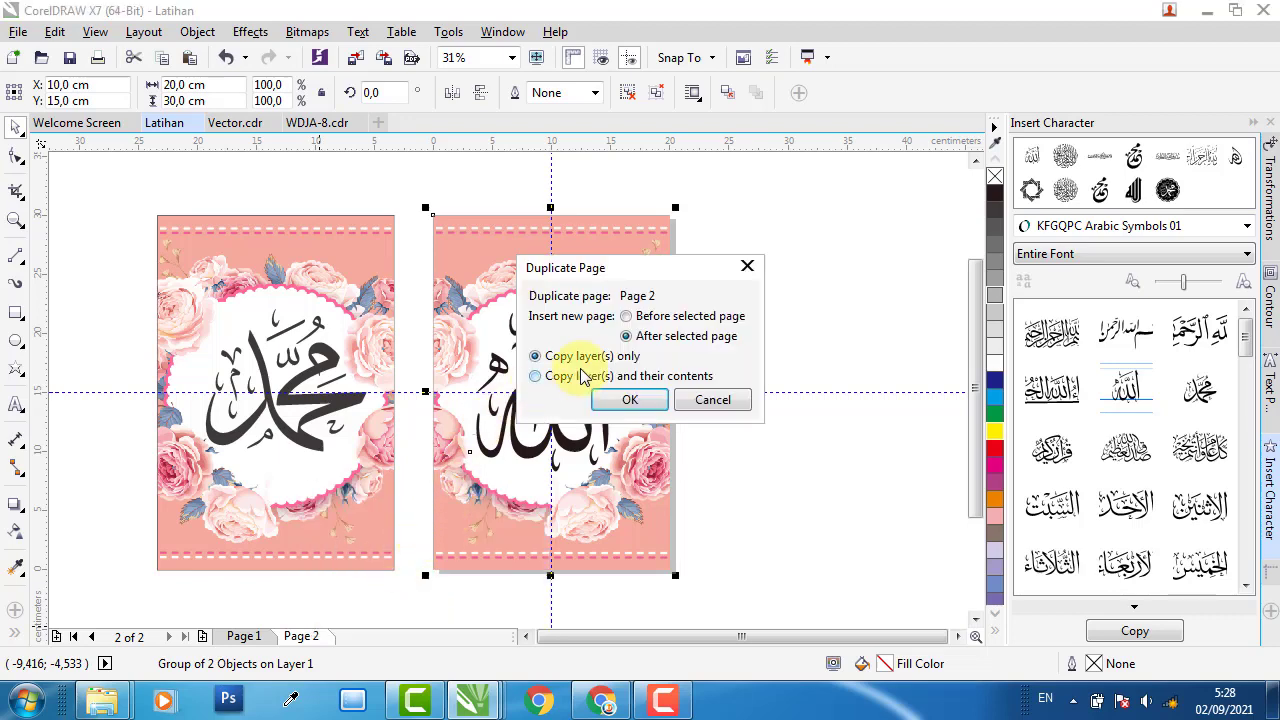
{"action": "left_click", "coordinate": [641, 397]}
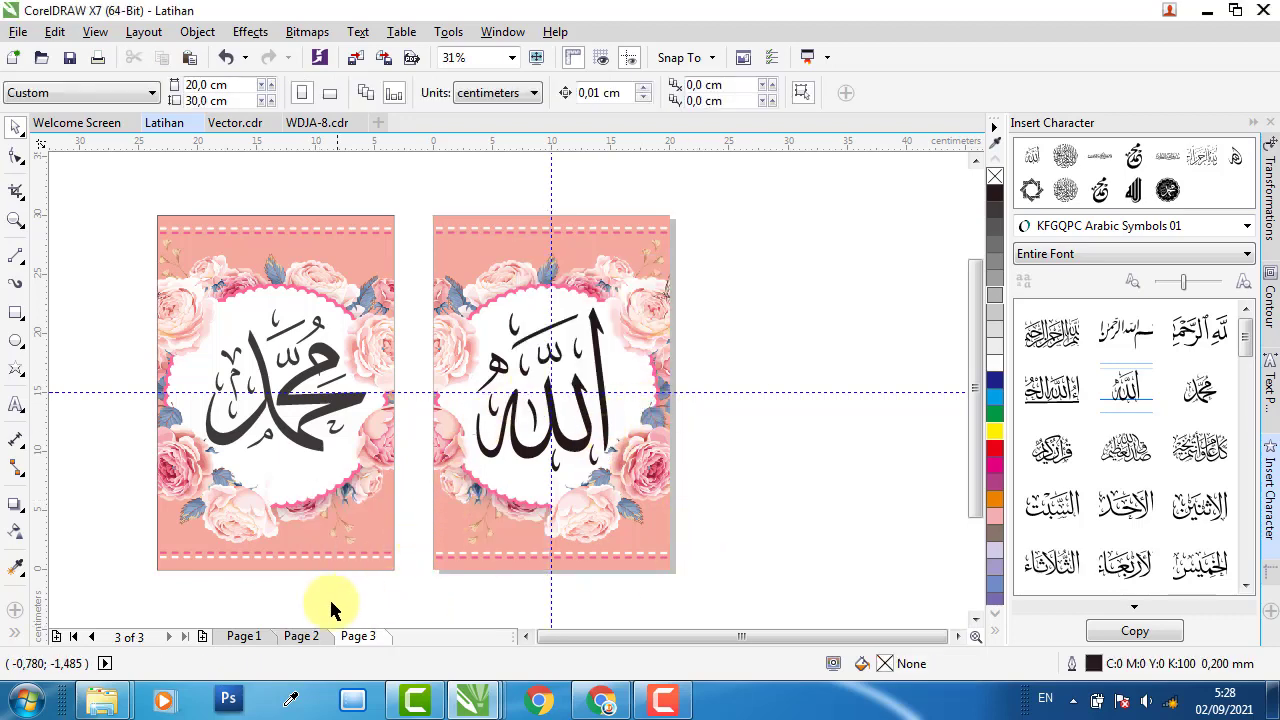
{"action": "left_click", "coordinate": [308, 636]}
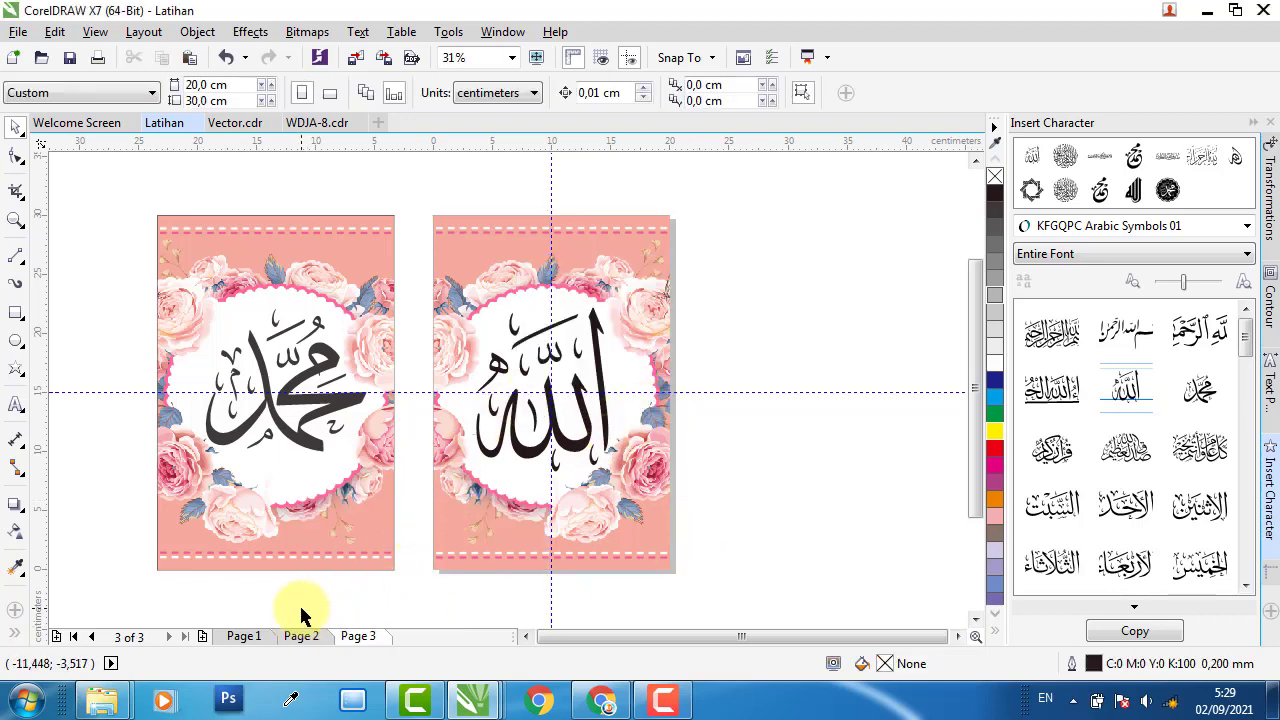
{"action": "left_click", "coordinate": [355, 637]}
Ungroup the rose-wreath design on Page 3 and delete its Allah calligraphy
{"action": "left_click", "coordinate": [528, 437]}
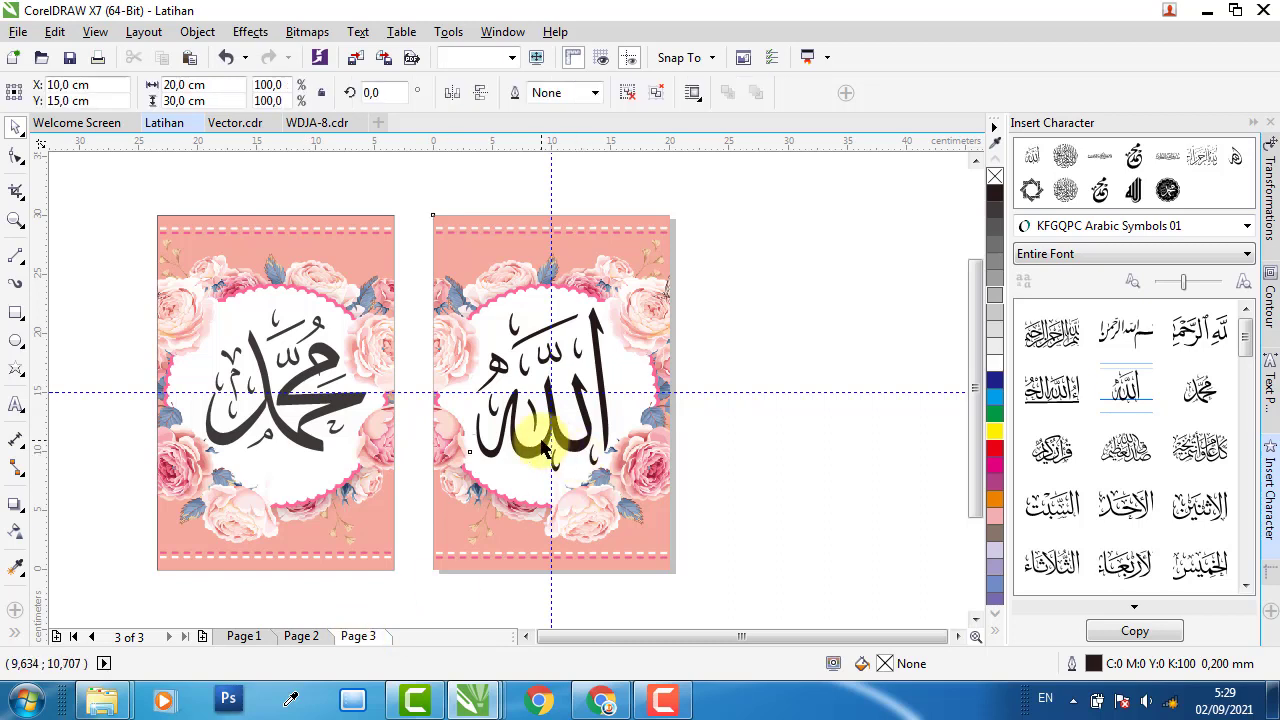
{"action": "left_click", "coordinate": [627, 96]}
{"action": "left_click", "coordinate": [596, 332]}
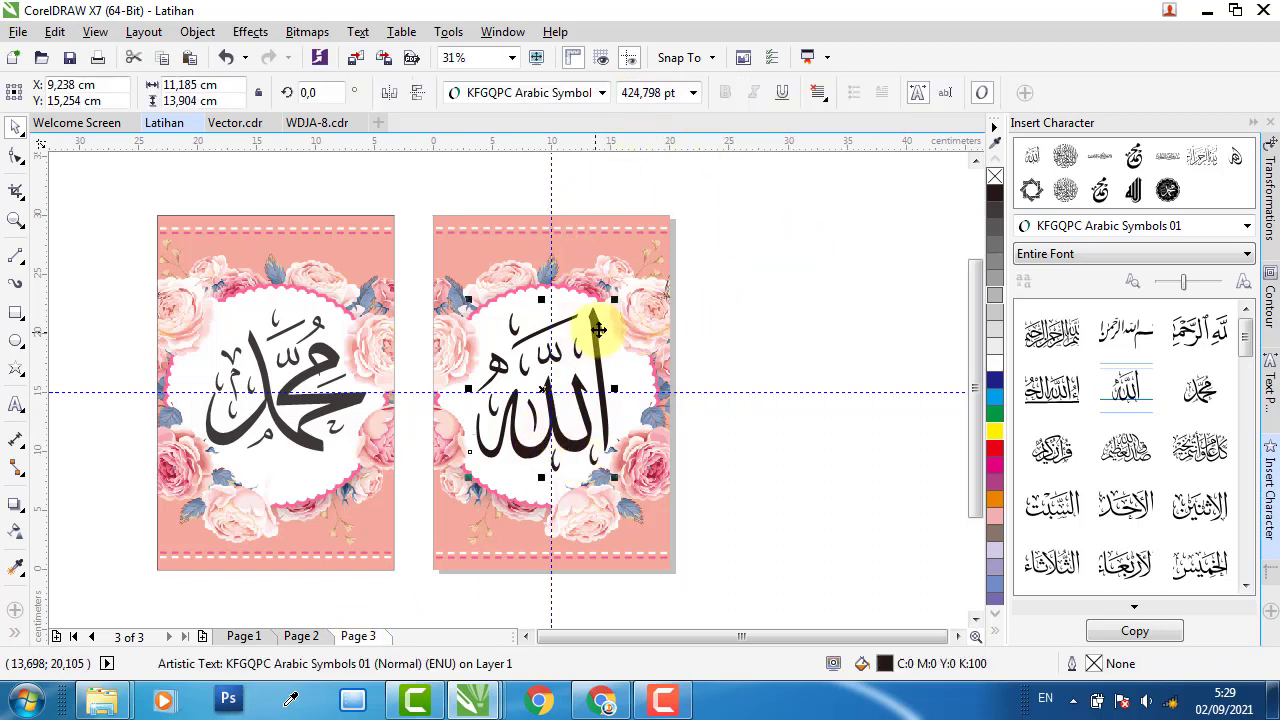
{"action": "key", "text": "Delete"}
Ungroup the reference design beside the page and insert the Muhammad symbol from KFGQPC Arabic Symbols 01 near the wreath design
{"action": "left_click", "coordinate": [323, 351]}
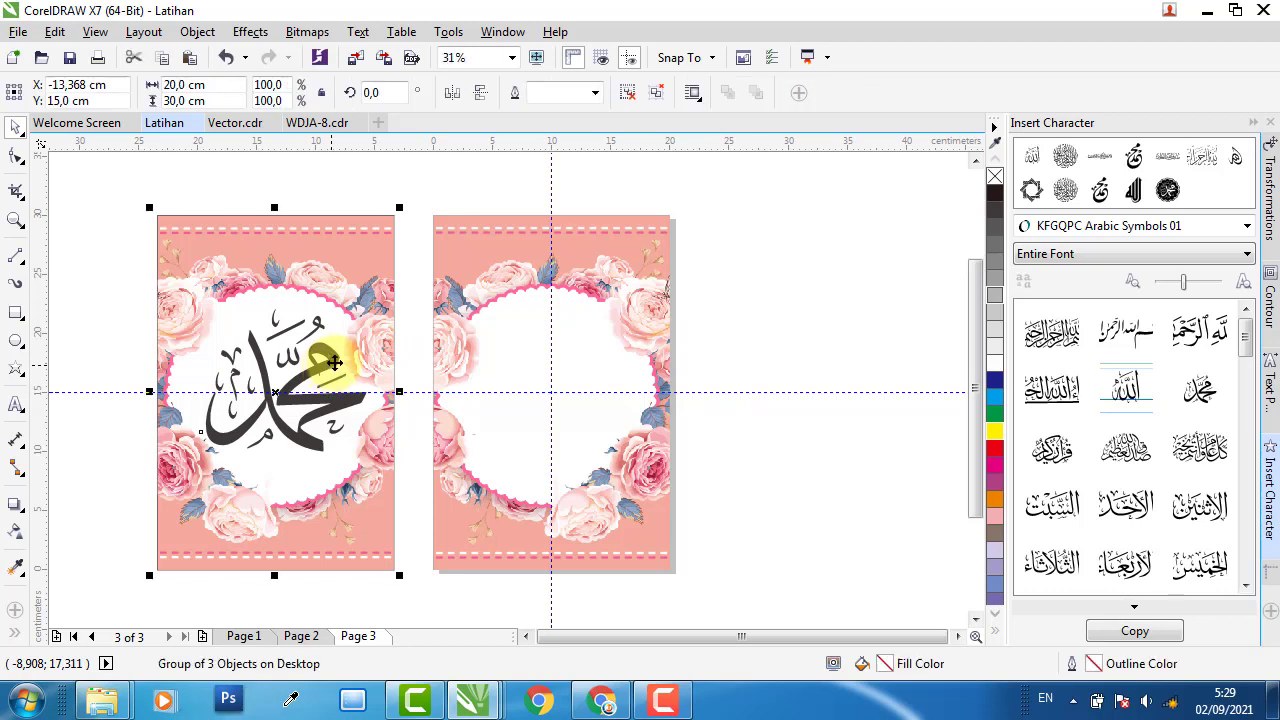
{"action": "left_click", "coordinate": [635, 93]}
{"action": "left_click", "coordinate": [754, 188]}
{"action": "left_click", "coordinate": [318, 356]}
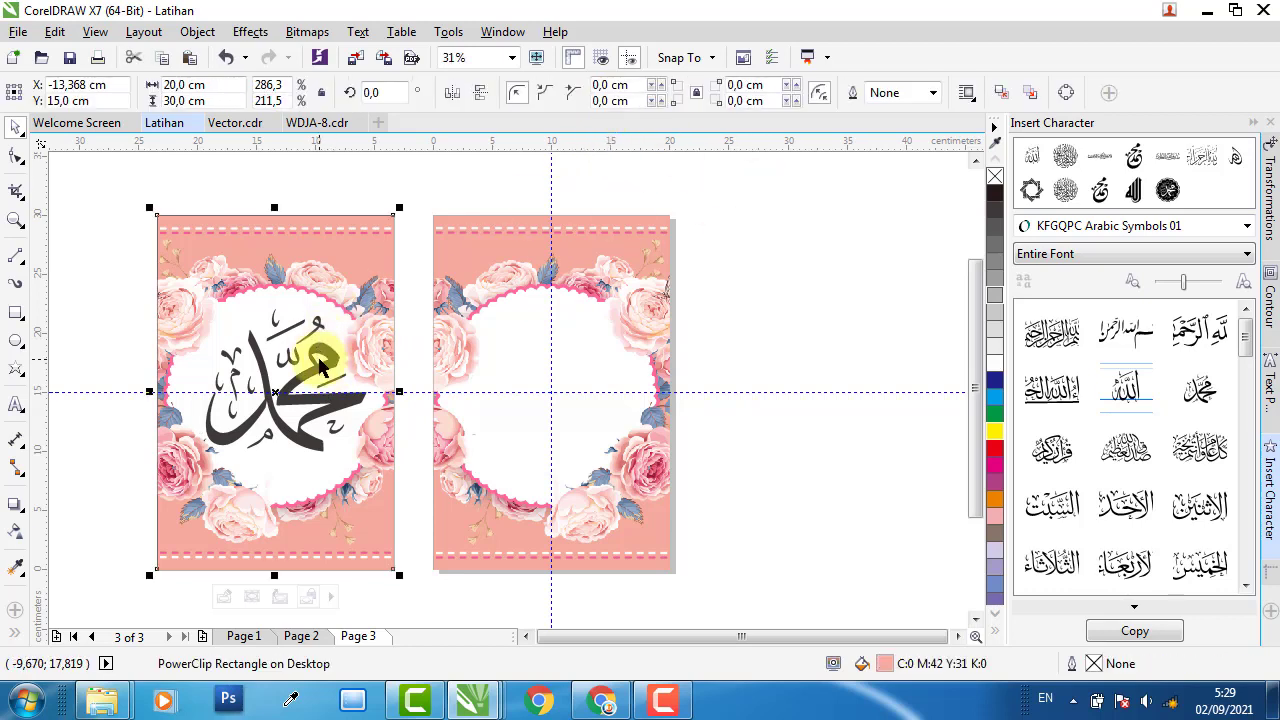
{"action": "left_click", "coordinate": [323, 352]}
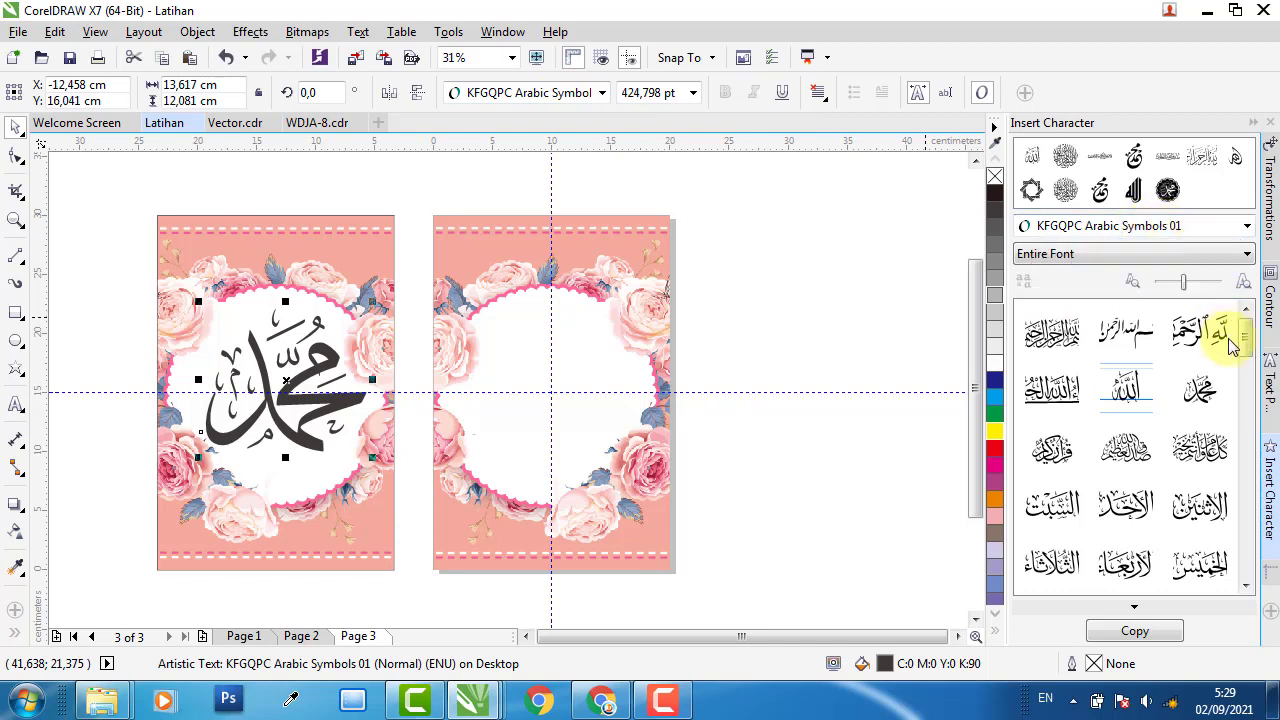
{"action": "left_click_drag", "start_coordinate": [1180, 392], "coordinate": [645, 408]}
Match the inserted Muhammad calligraphy to the reference by setting its font size to 424,797 pt
{"action": "left_click", "coordinate": [328, 348]}
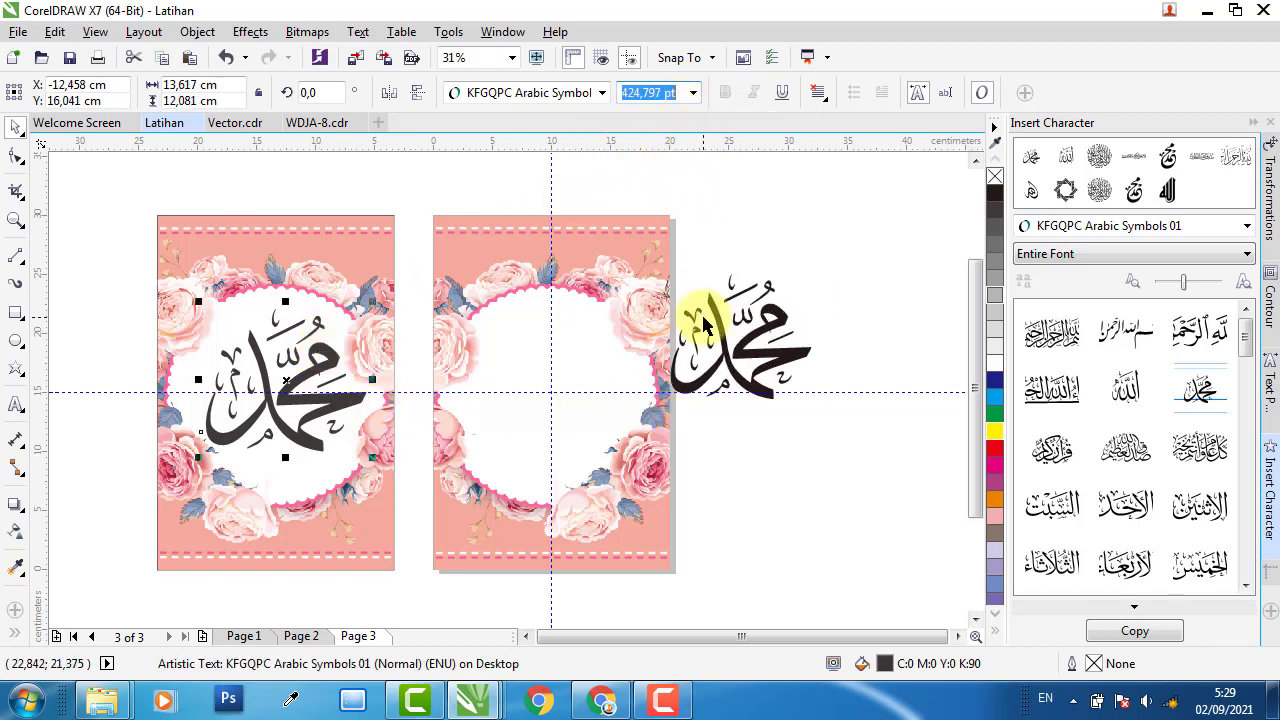
{"action": "left_click", "coordinate": [738, 292]}
{"action": "triple_click", "coordinate": [680, 94]}
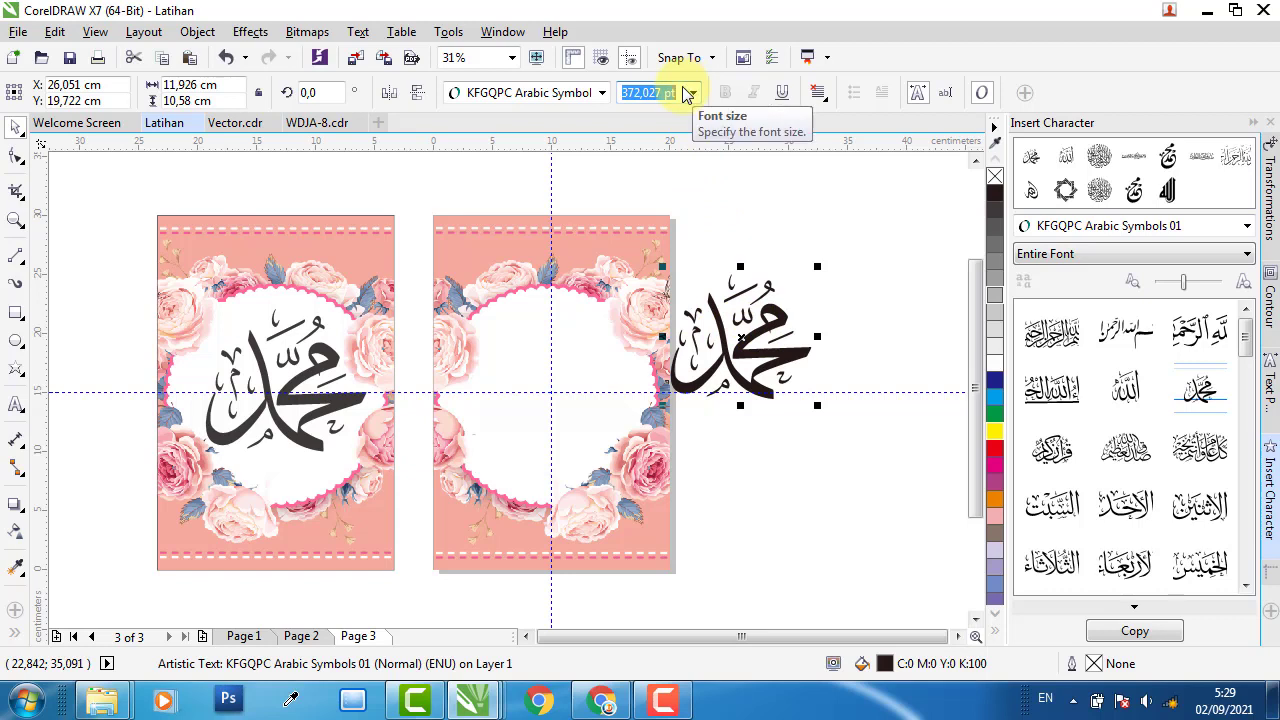
{"action": "type", "text": "424,797"}
{"action": "key", "text": "Return"}
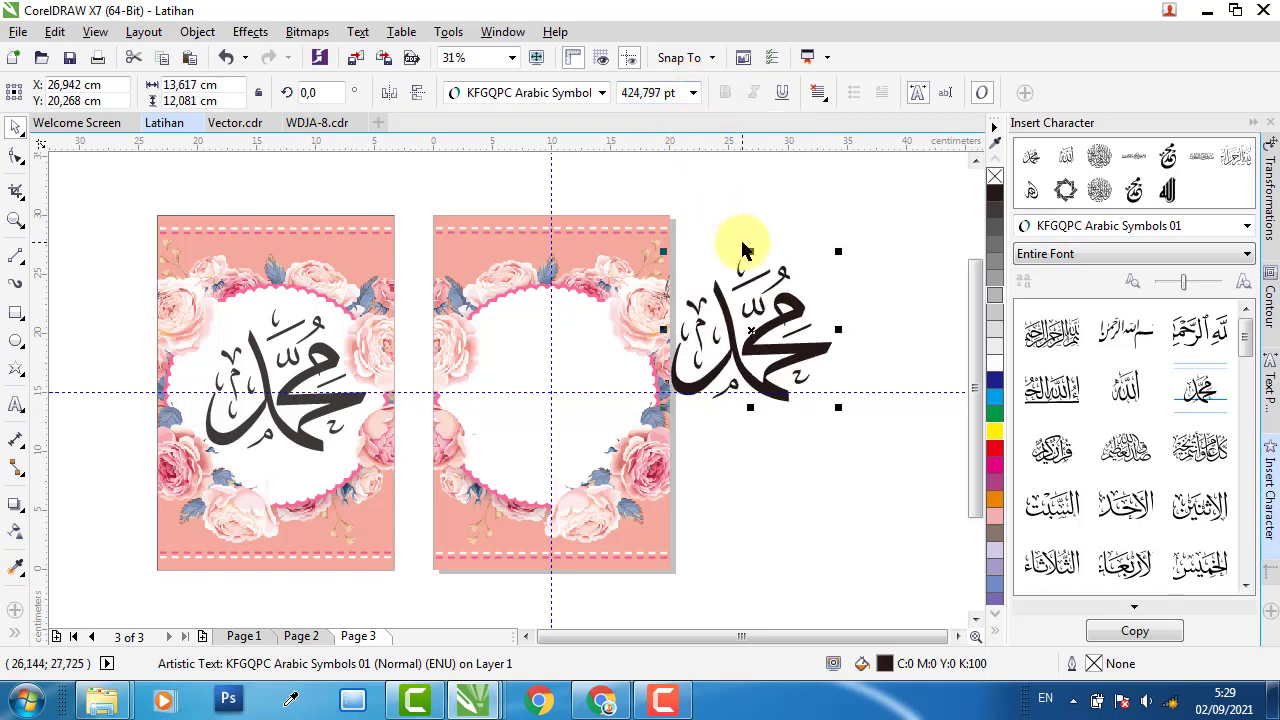
Centre the Muhammad calligraphy on Page 3 and shift it slightly up to about Y 15.38 cm
{"action": "key", "text": "p"}
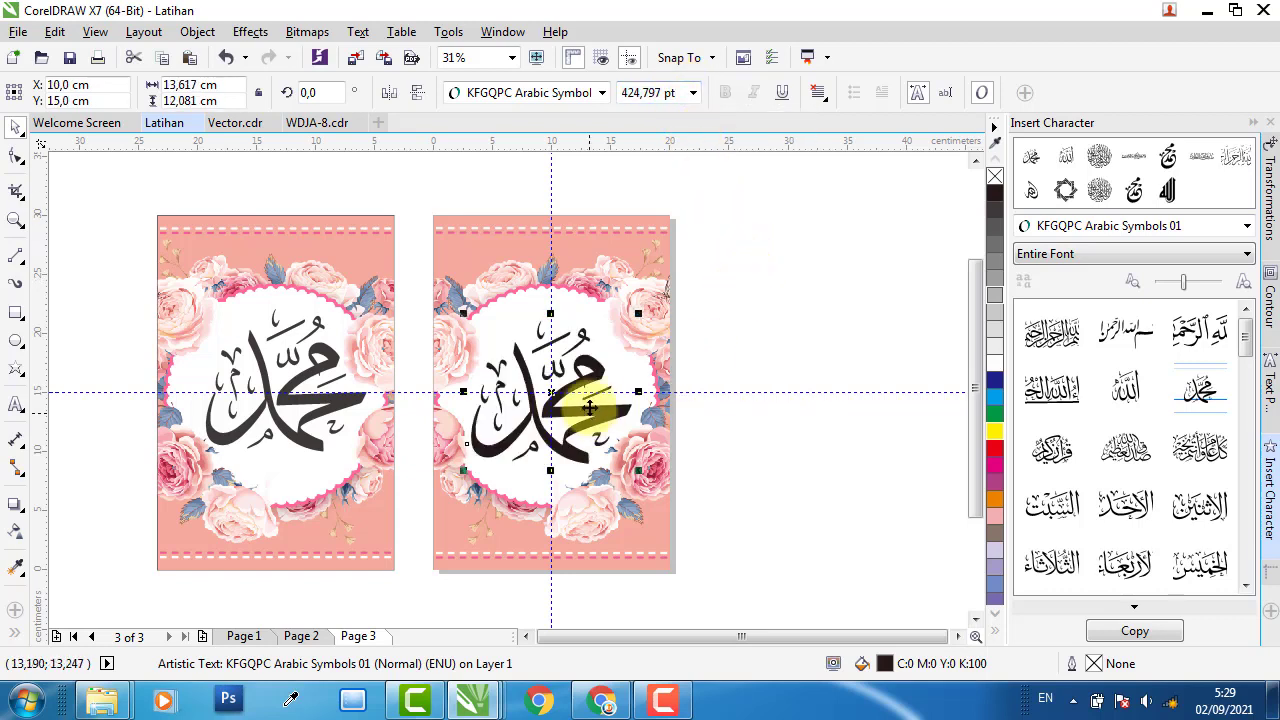
{"action": "scroll", "coordinate": [590, 410], "scroll_direction": "up", "scroll_amount": 1}
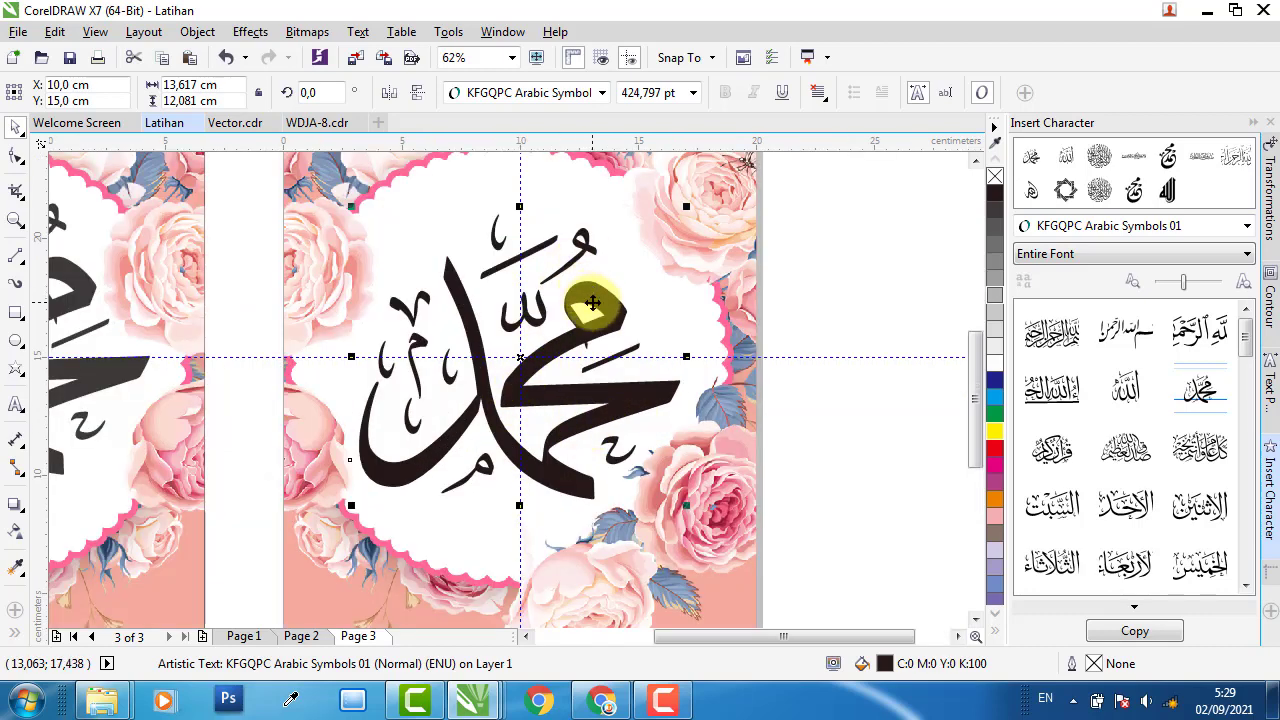
{"action": "left_click_drag", "start_coordinate": [593, 303], "coordinate": [588, 294]}
{"action": "scroll", "coordinate": [588, 294], "scroll_direction": "down", "scroll_amount": 1}
{"action": "scroll", "coordinate": [586, 300], "scroll_direction": "down", "scroll_amount": 2}
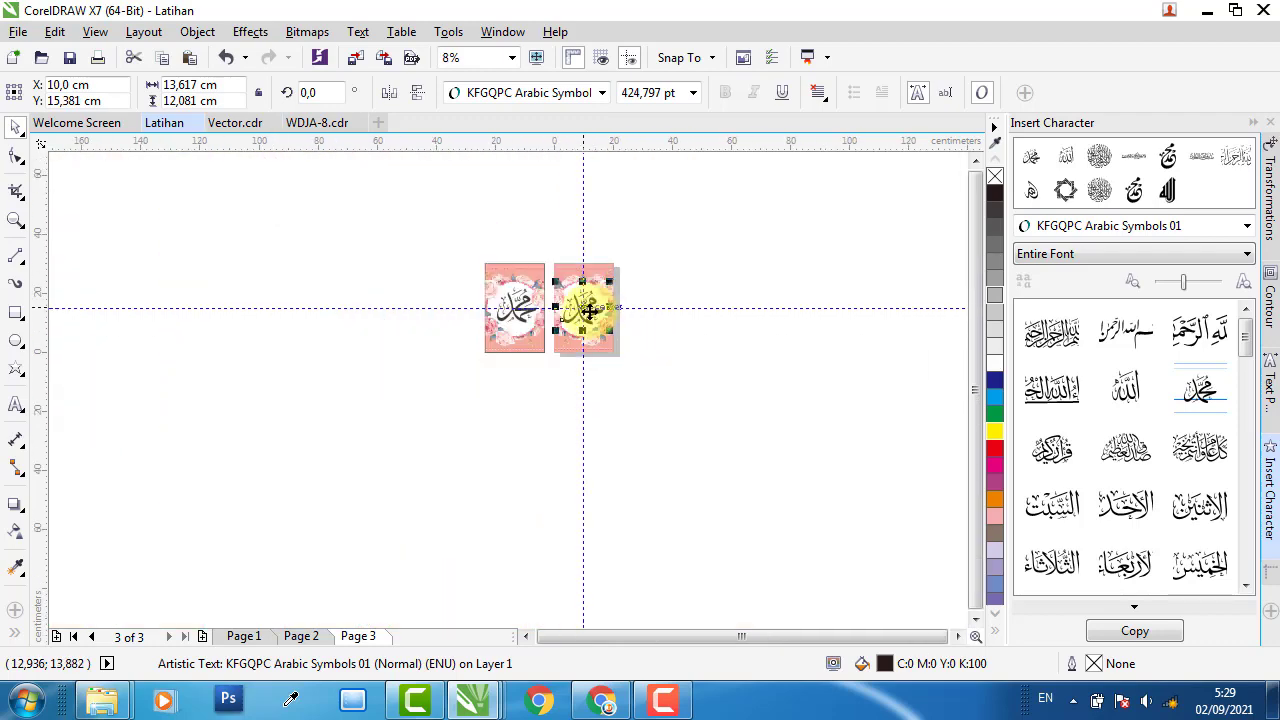
Group the Muhammad calligraphy with the clipped rose-wreath rectangle on Page 3
{"action": "scroll", "coordinate": [755, 280], "scroll_direction": "up", "scroll_amount": 2}
{"action": "scroll", "coordinate": [752, 267], "scroll_direction": "down", "scroll_amount": 2}
{"action": "left_click_drag", "start_coordinate": [773, 237], "coordinate": [617, 468]}
{"action": "key", "text": "ctrl+g"}
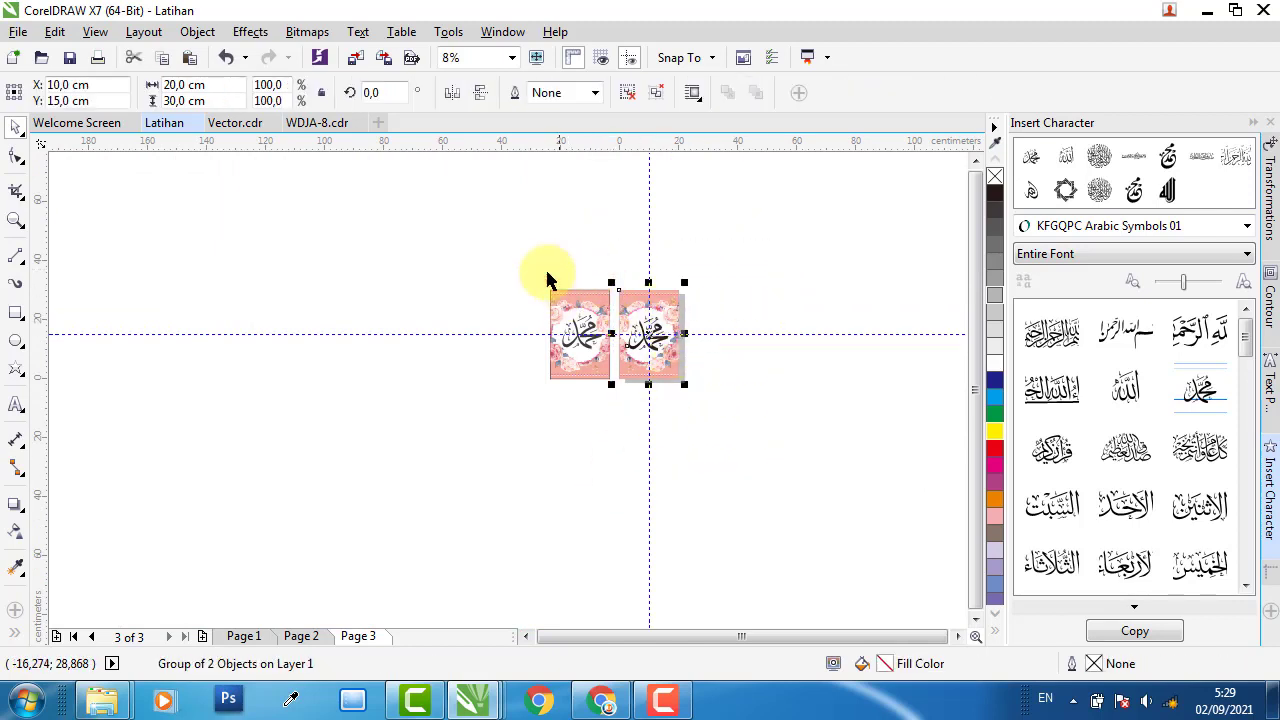
Delete the reference design beside Page 3 and collapse the Insert Character docker
{"action": "left_click_drag", "start_coordinate": [526, 242], "coordinate": [614, 501]}
{"action": "key", "text": "Delete"}
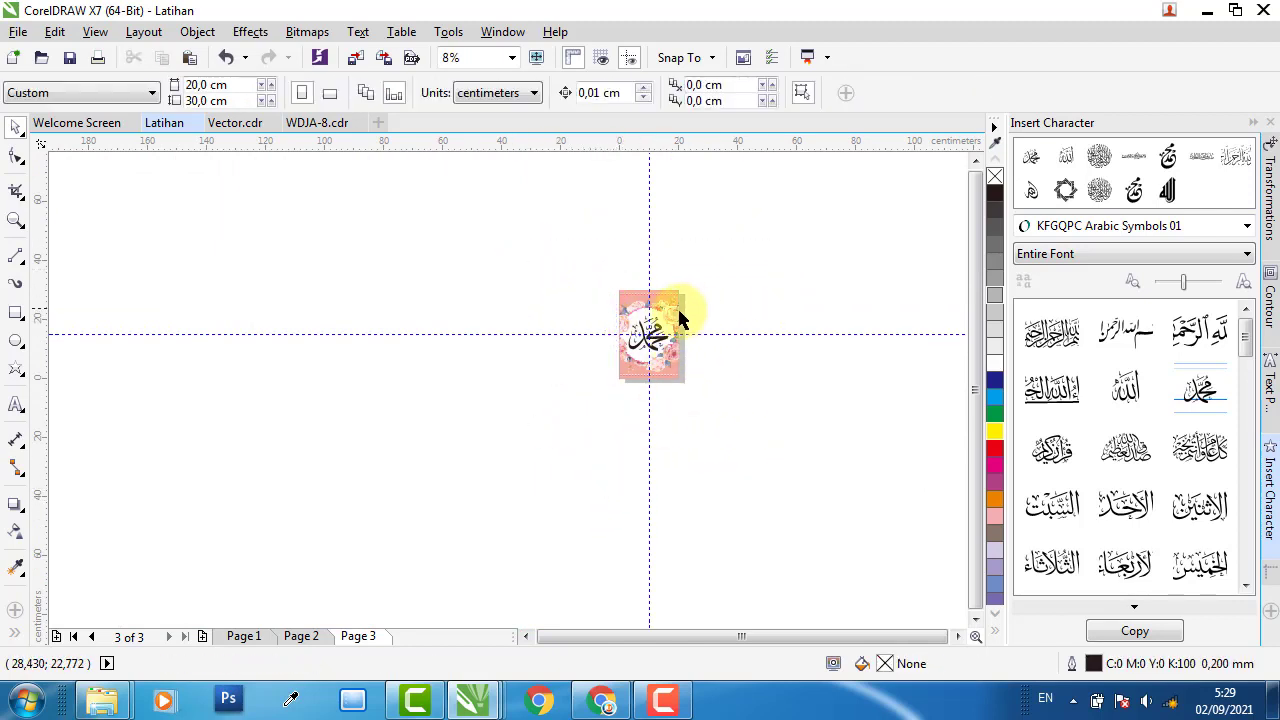
{"action": "scroll", "coordinate": [685, 315], "scroll_direction": "up", "scroll_amount": 2}
{"action": "left_click", "coordinate": [1251, 123]}
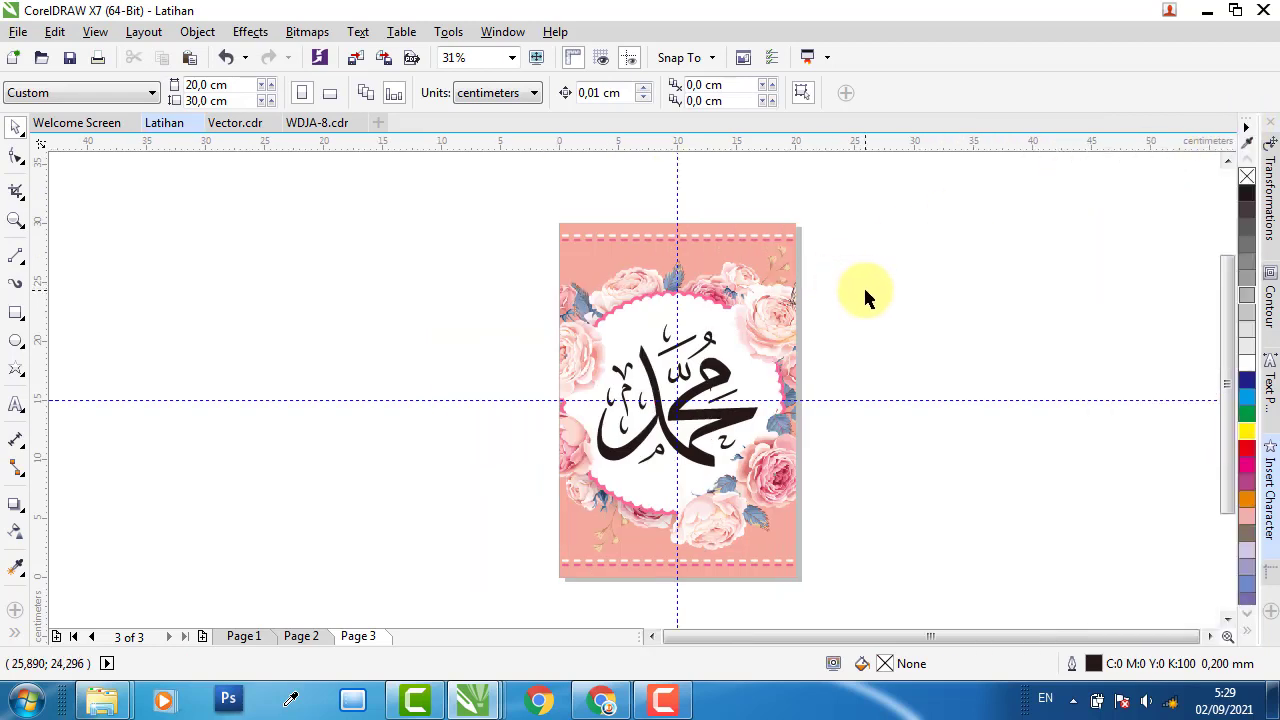
Return to the wall clock on Page 1 and save the drawing to the Desktop as Latihan in CDR format
{"action": "left_click", "coordinate": [298, 640]}
{"action": "left_click", "coordinate": [245, 638]}
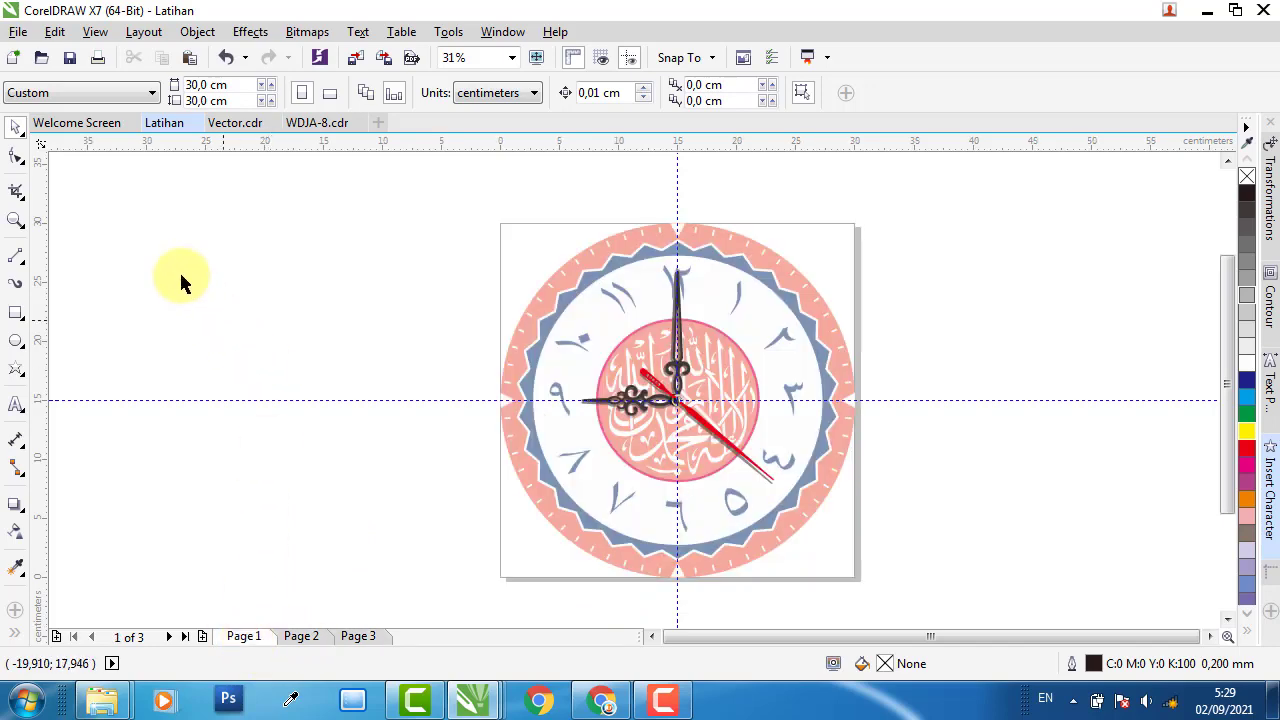
{"action": "left_click", "coordinate": [18, 33]}
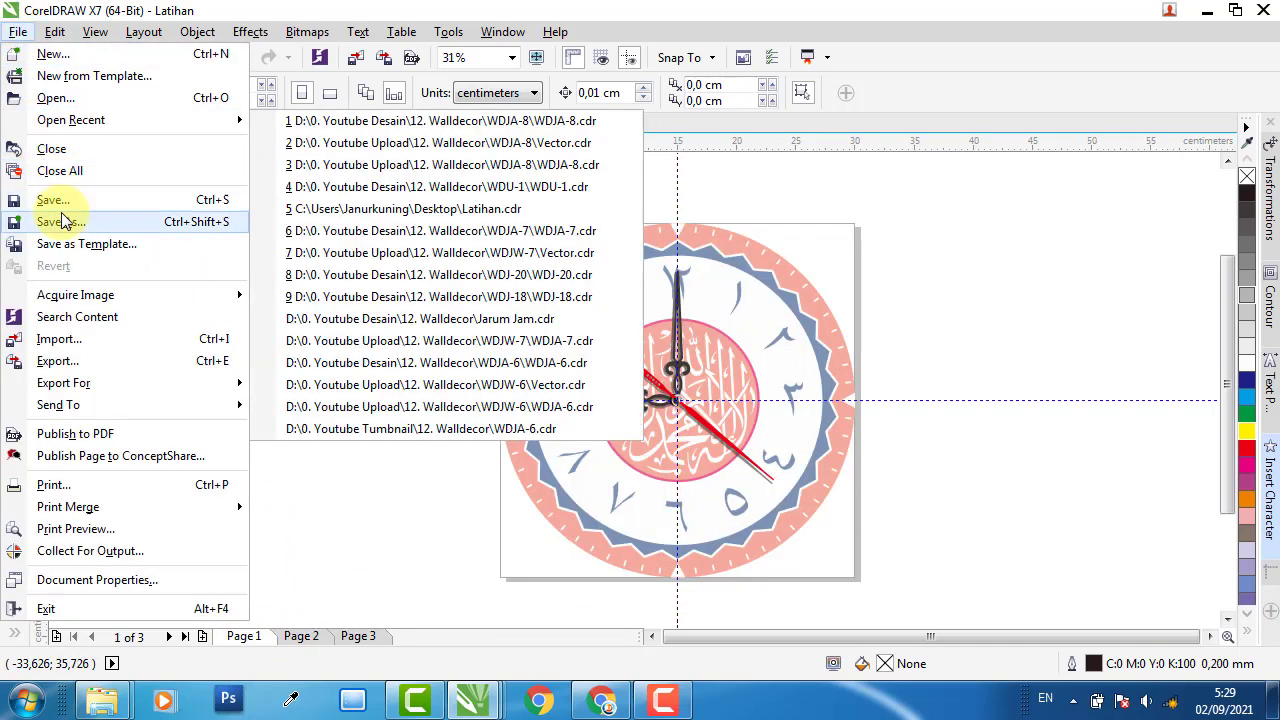
{"action": "left_click", "coordinate": [57, 219]}
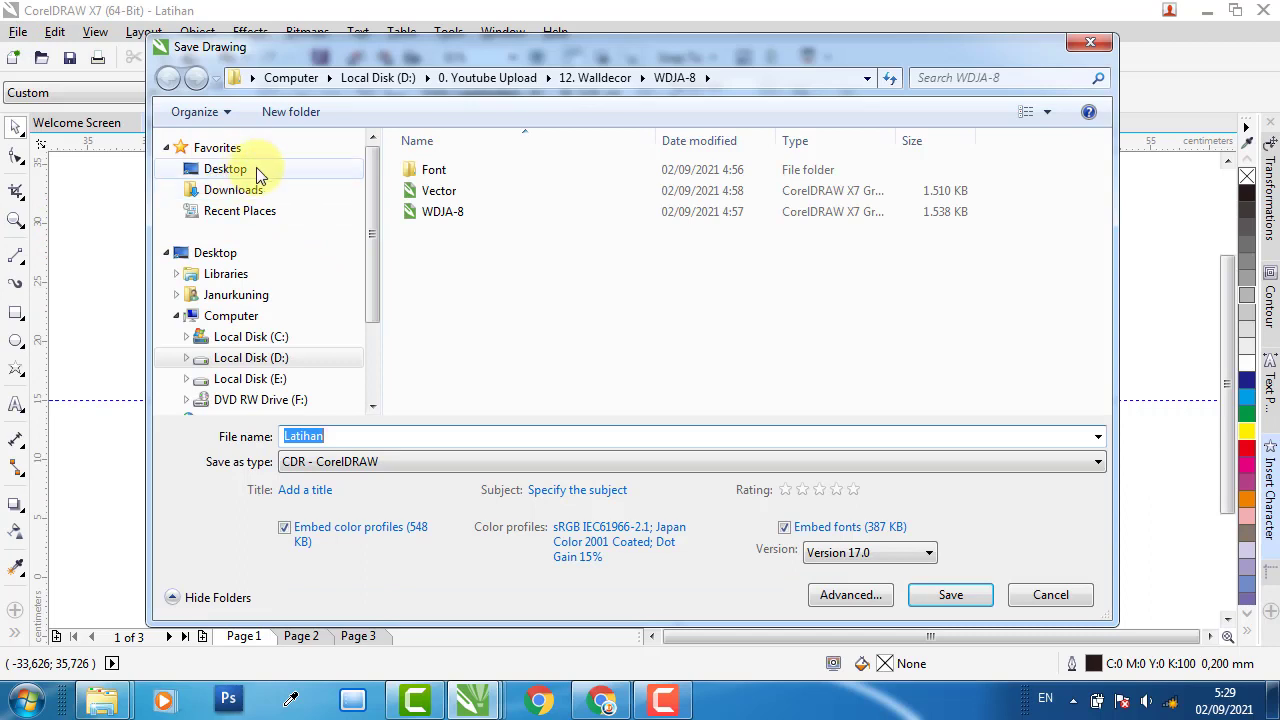
{"action": "left_click", "coordinate": [256, 168]}
{"action": "left_click", "coordinate": [960, 600]}
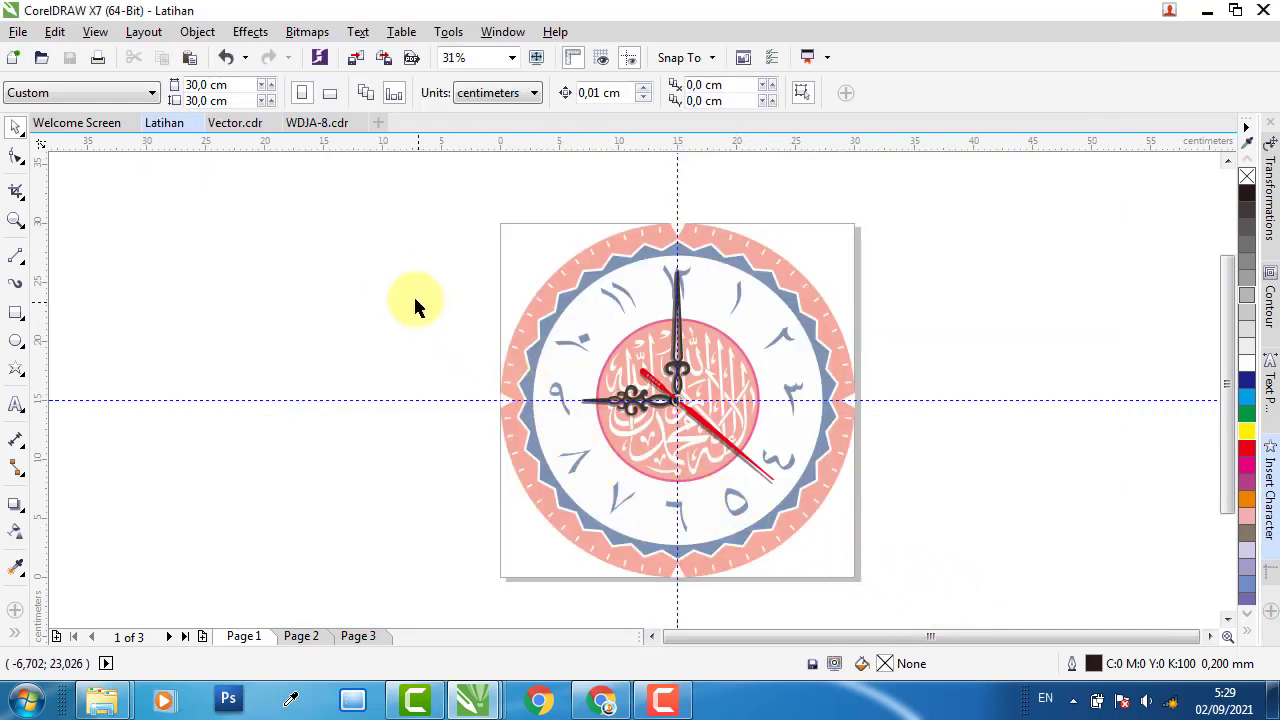
Start exporting Page 1 to the Desktop as Latihan in JPG - JPEG Bitmaps format
{"action": "left_click", "coordinate": [383, 60]}
{"action": "left_click", "coordinate": [252, 170]}
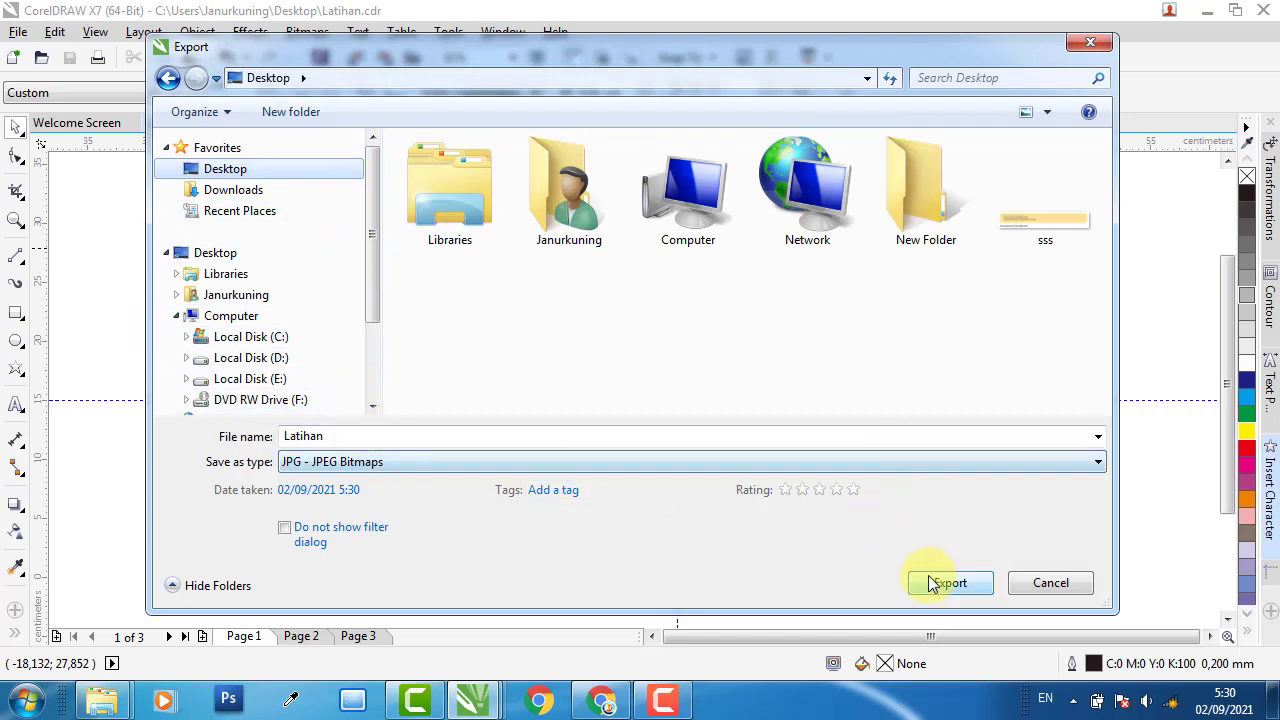
{"action": "left_click", "coordinate": [943, 458]}
{"action": "left_click", "coordinate": [952, 527]}
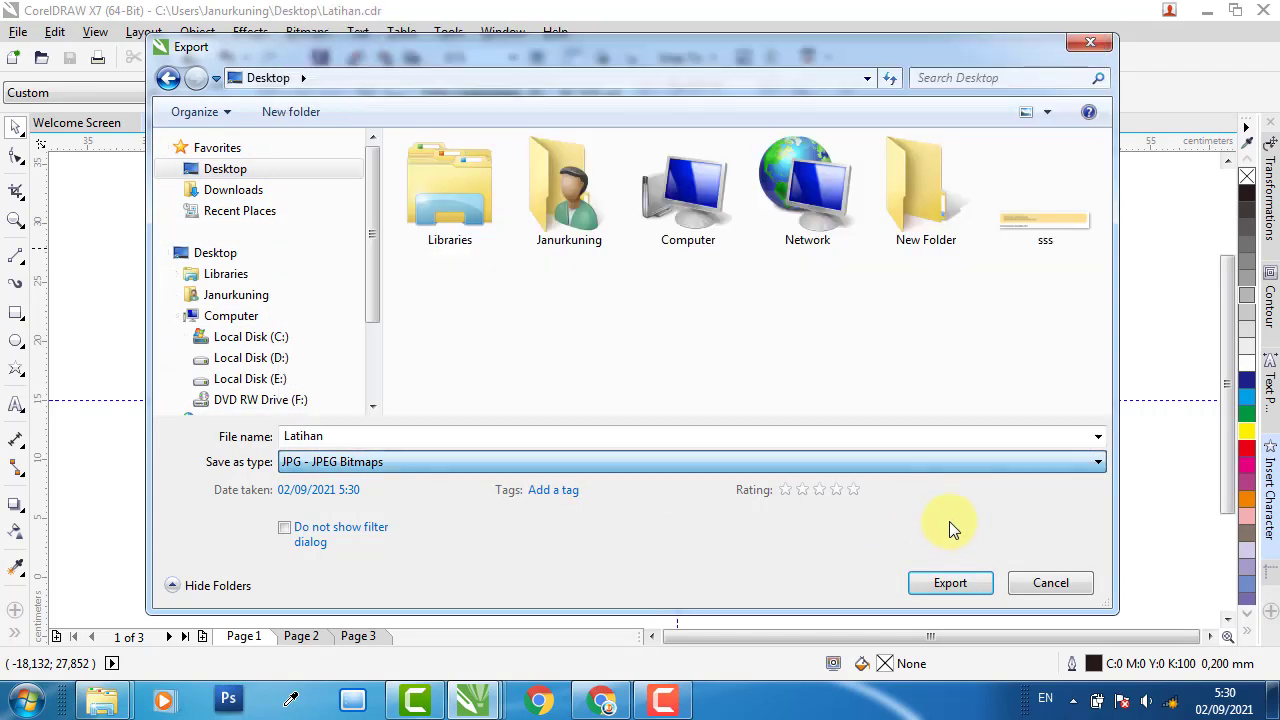
{"action": "left_click", "coordinate": [951, 583]}
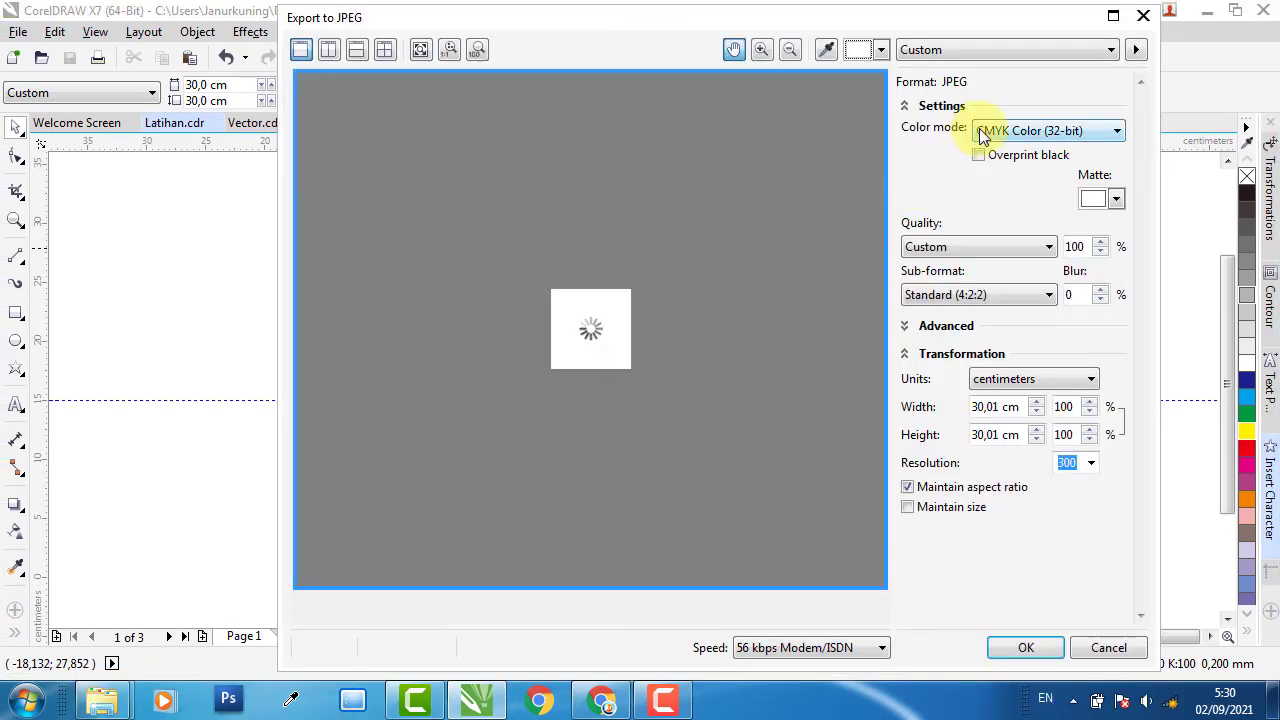
Export the JPEG in CMYK Color (32-bit) mode at 300 dpi and open the exported Latihan image from the desktop
{"action": "left_click", "coordinate": [985, 131]}
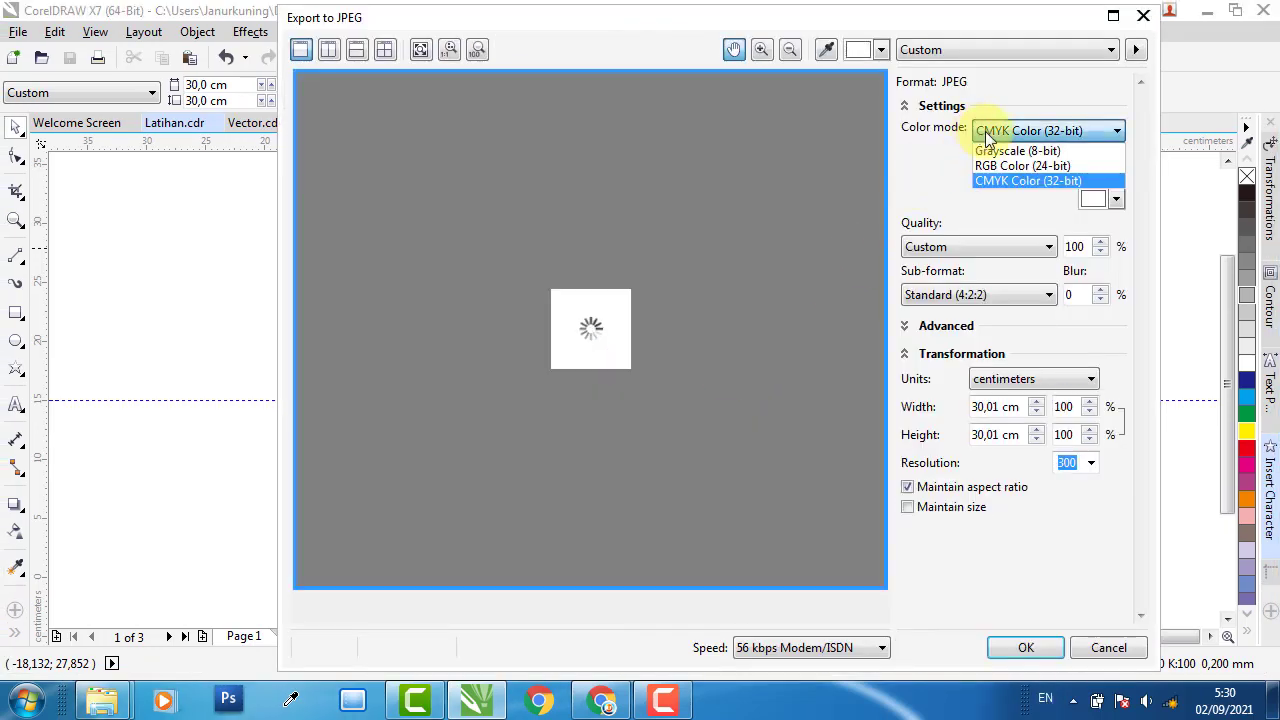
{"action": "left_click", "coordinate": [1006, 181]}
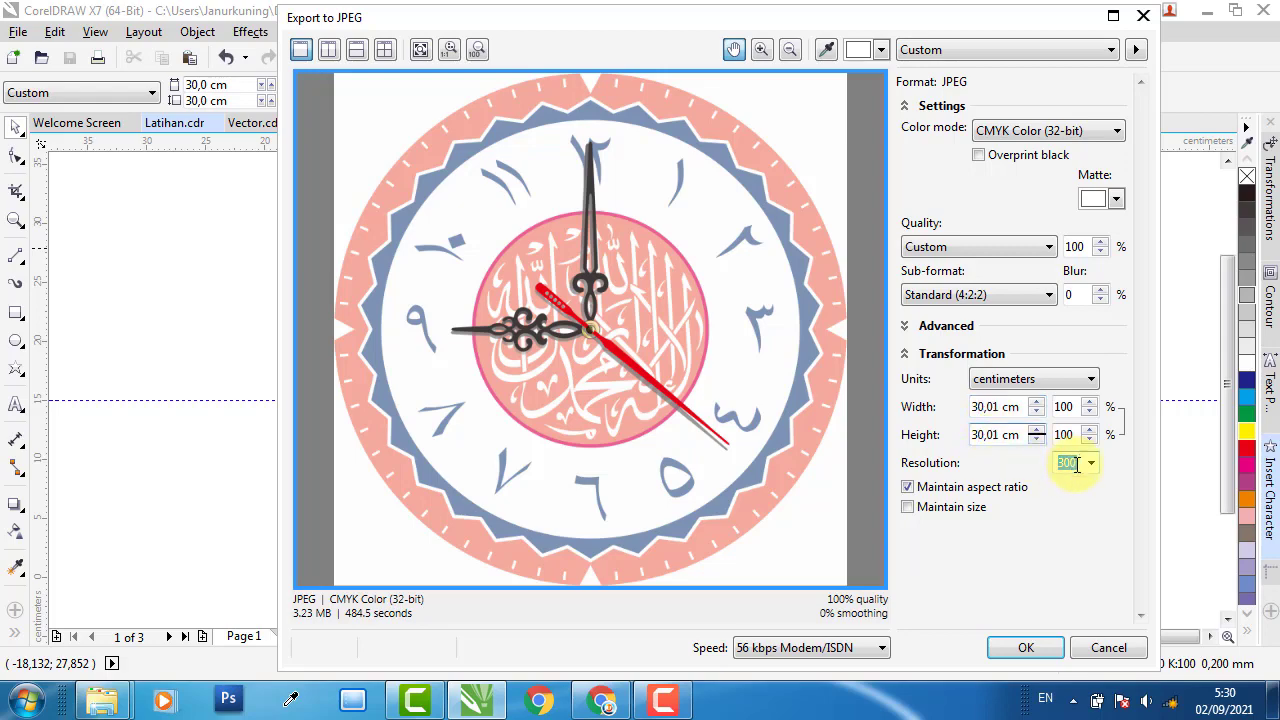
{"action": "left_click", "coordinate": [1026, 648]}
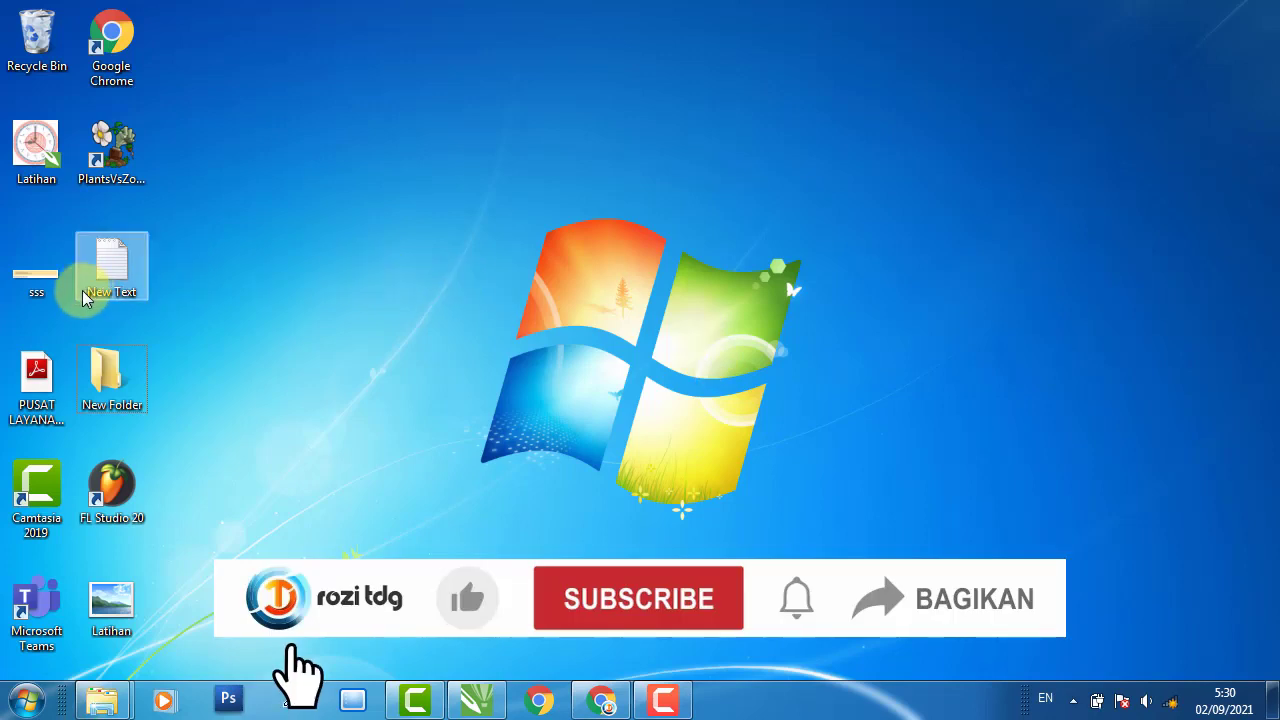
{"action": "double_click", "coordinate": [112, 592]}
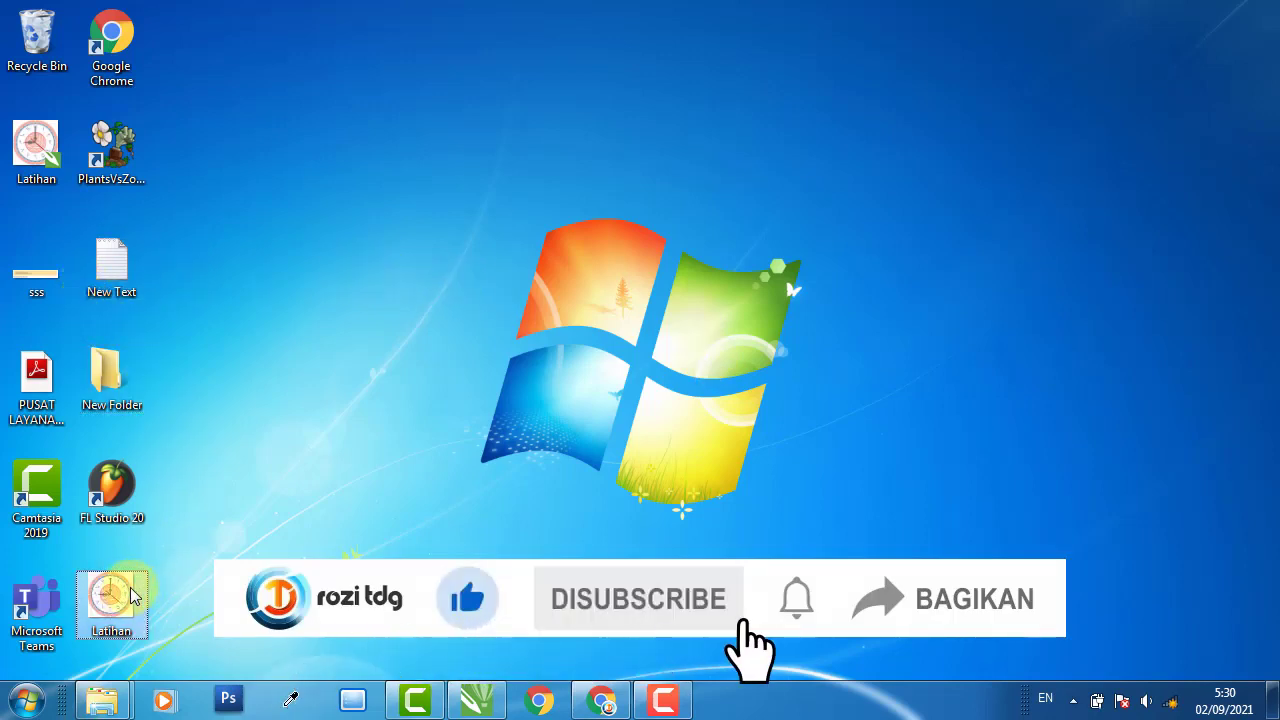